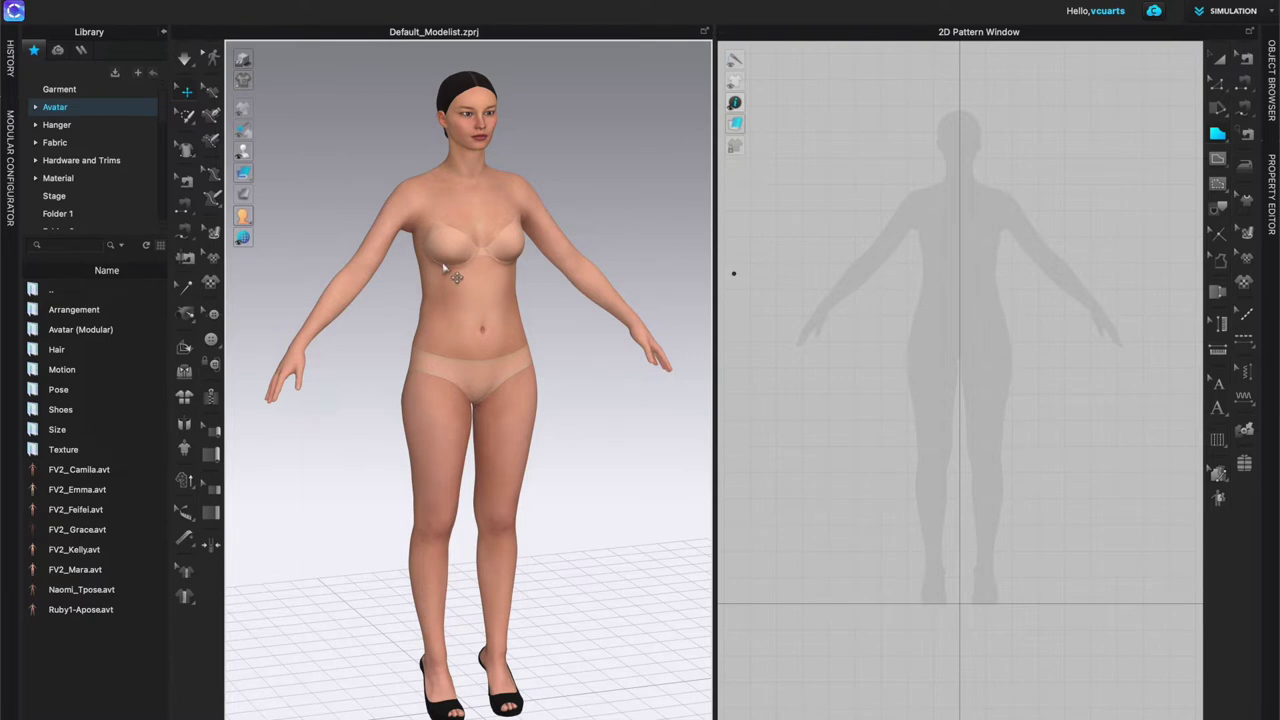
Step: Set the avatar's measurement units to inches in the Avatar Editor, and close the editor
left_click(540, 0)
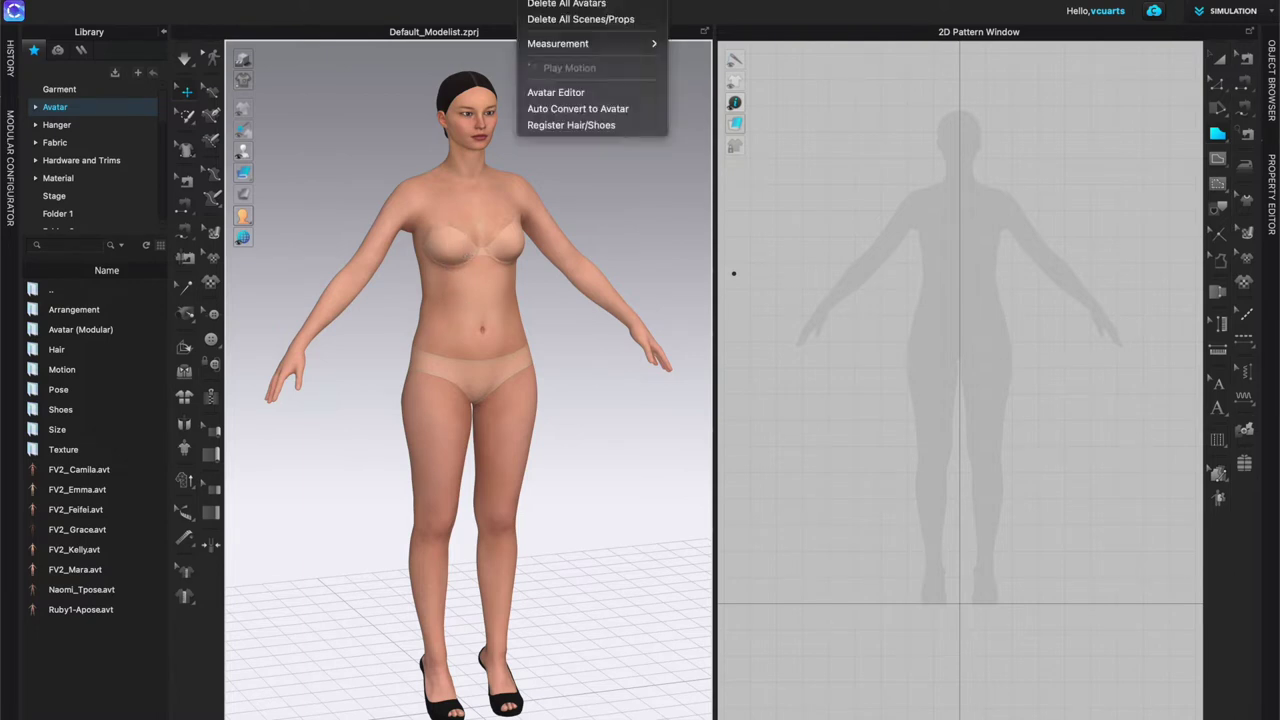
left_click(556, 91)
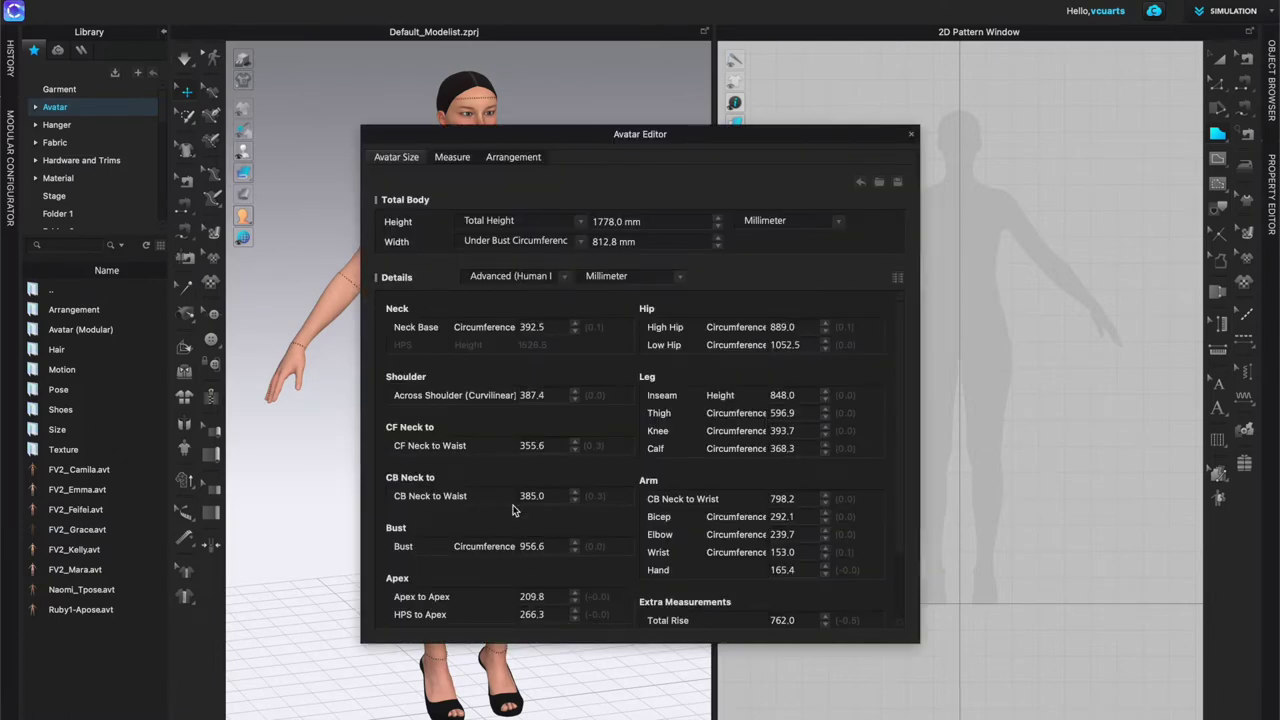
left_click(814, 222)
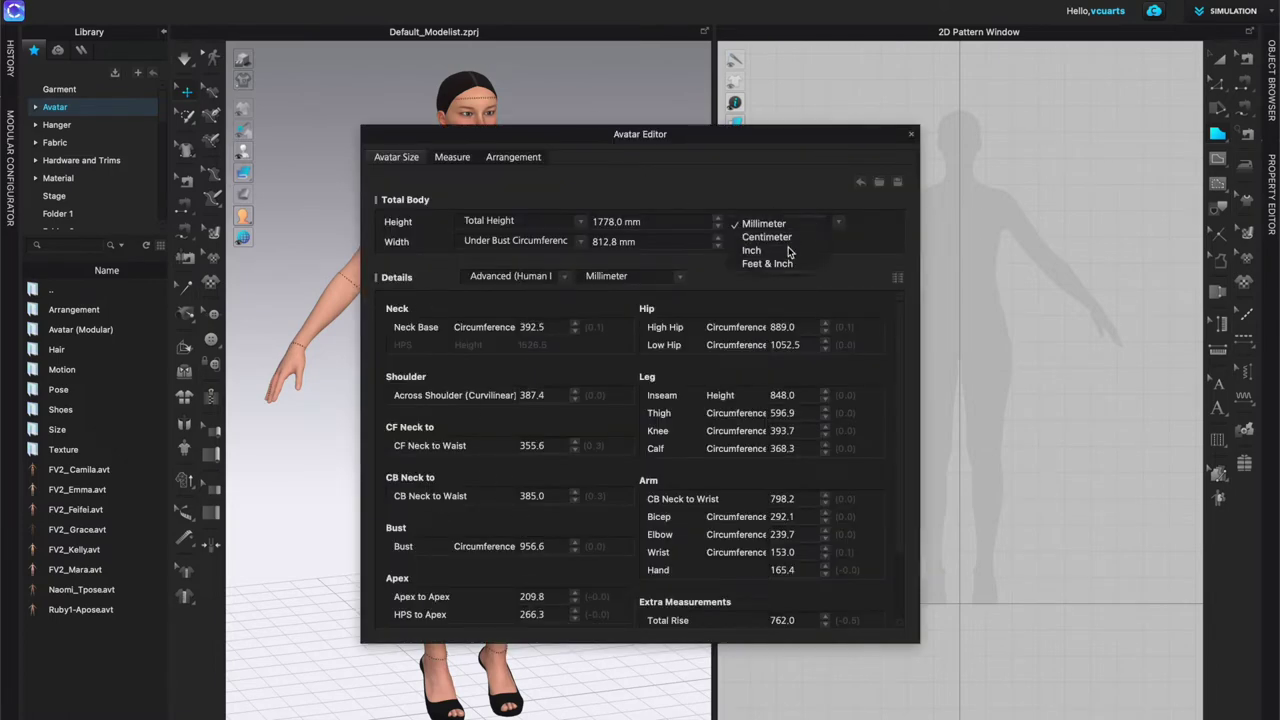
left_click(762, 252)
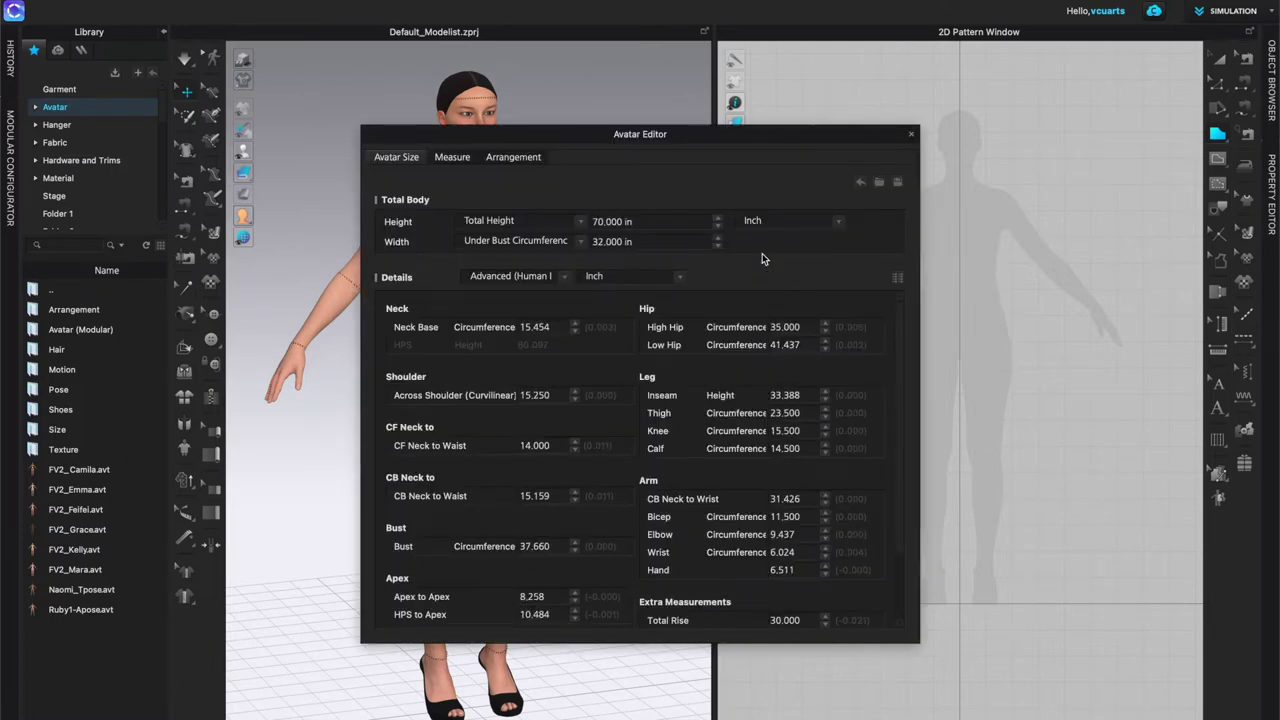
left_click(911, 136)
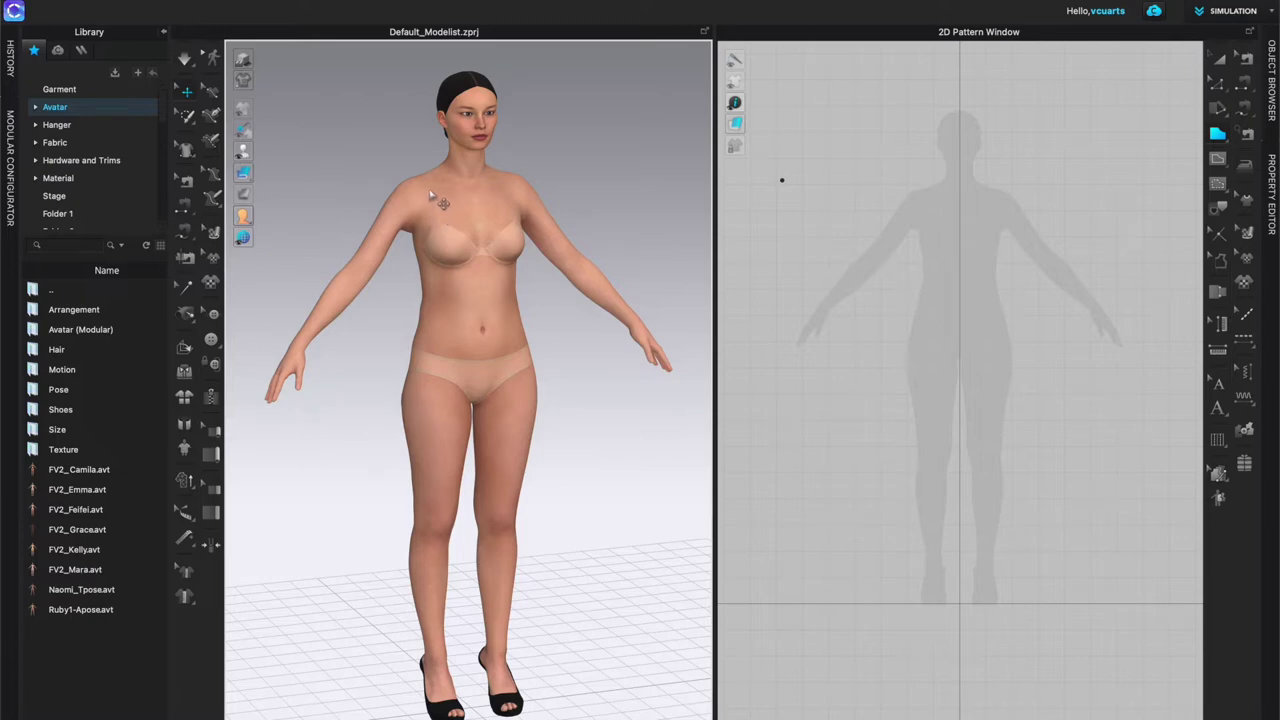
Step: Pose the avatar with the SwimPose.pos pose from the avatar library
right_click_drag(427, 339, 465, 330)
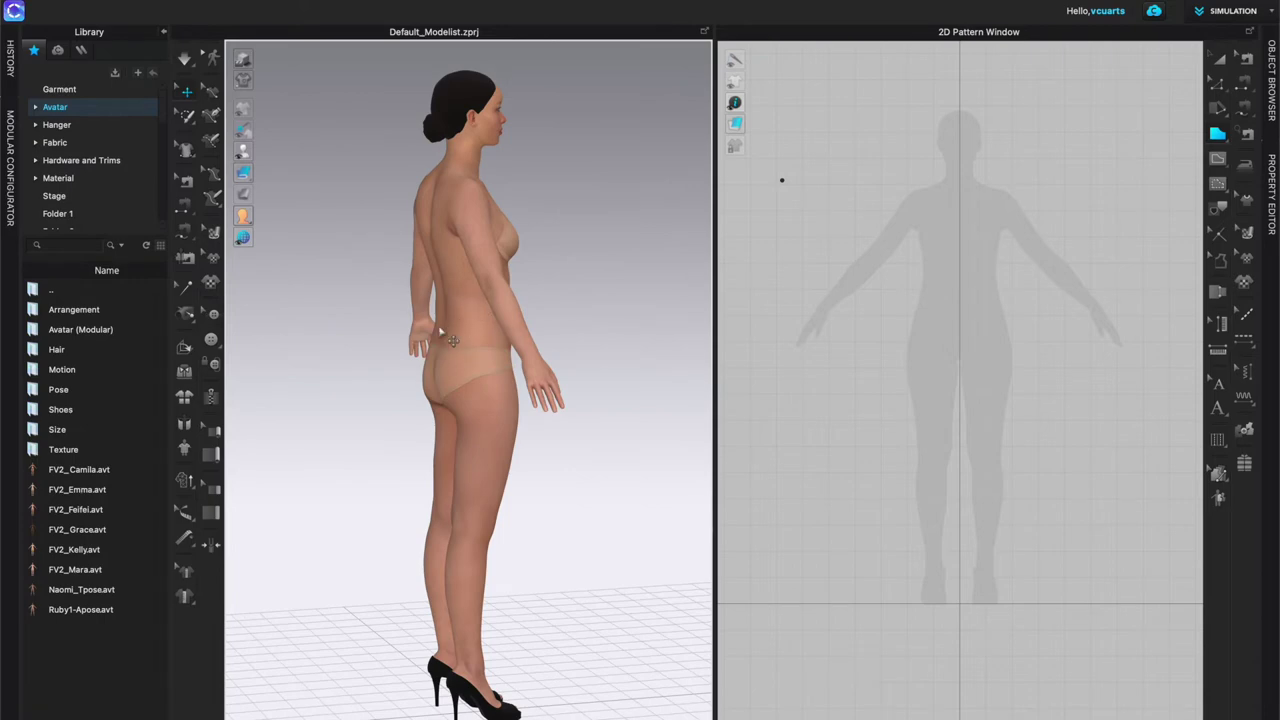
right_click_drag(475, 290, 481, 340)
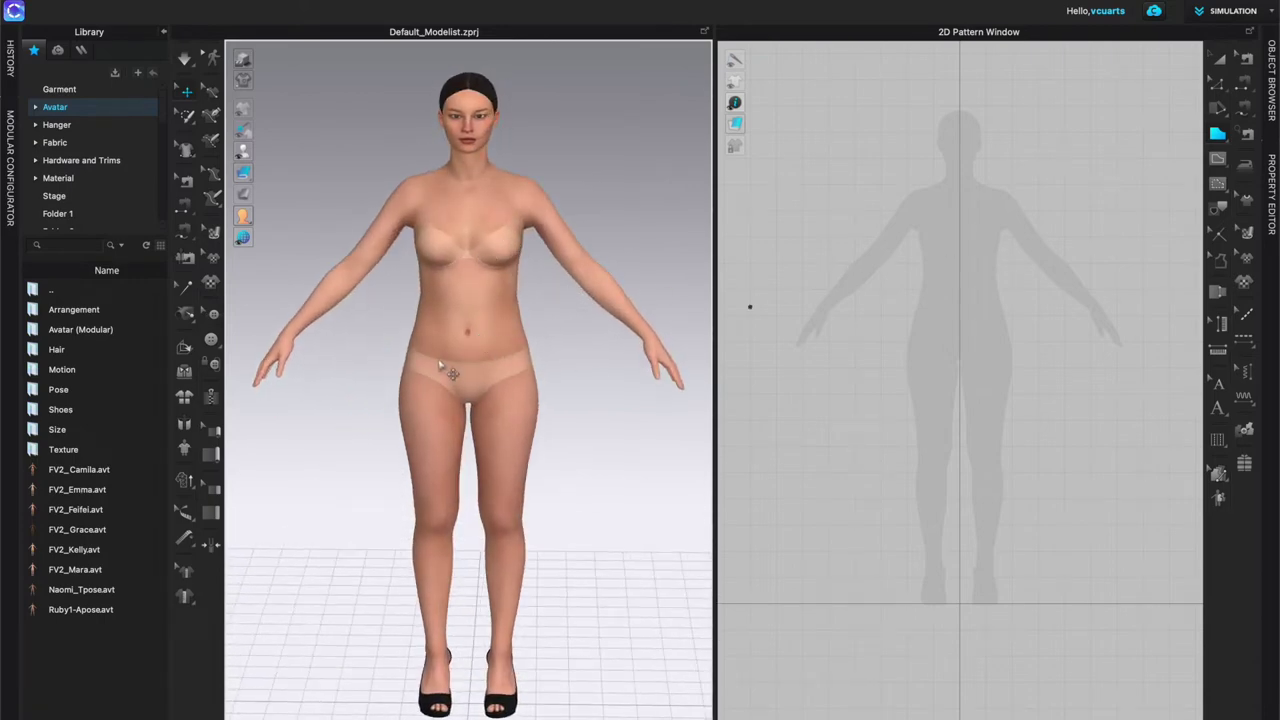
double_click(52, 392)
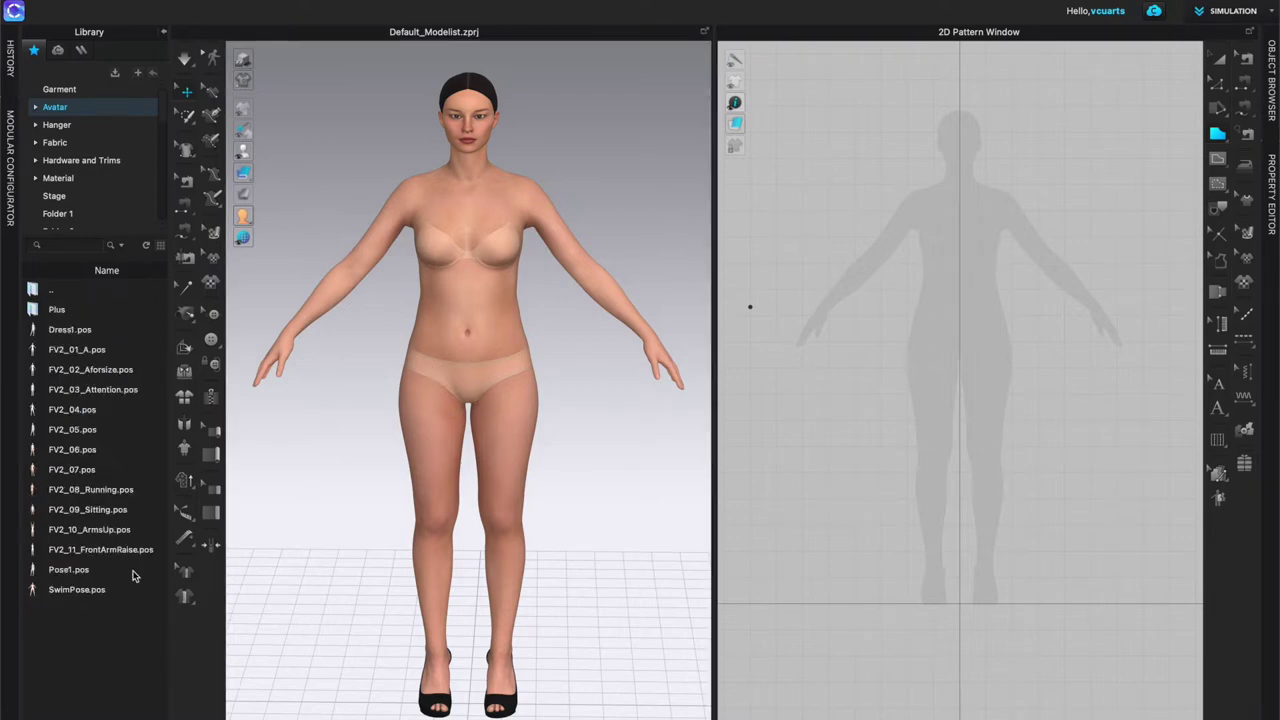
double_click(57, 591)
left_click(651, 430)
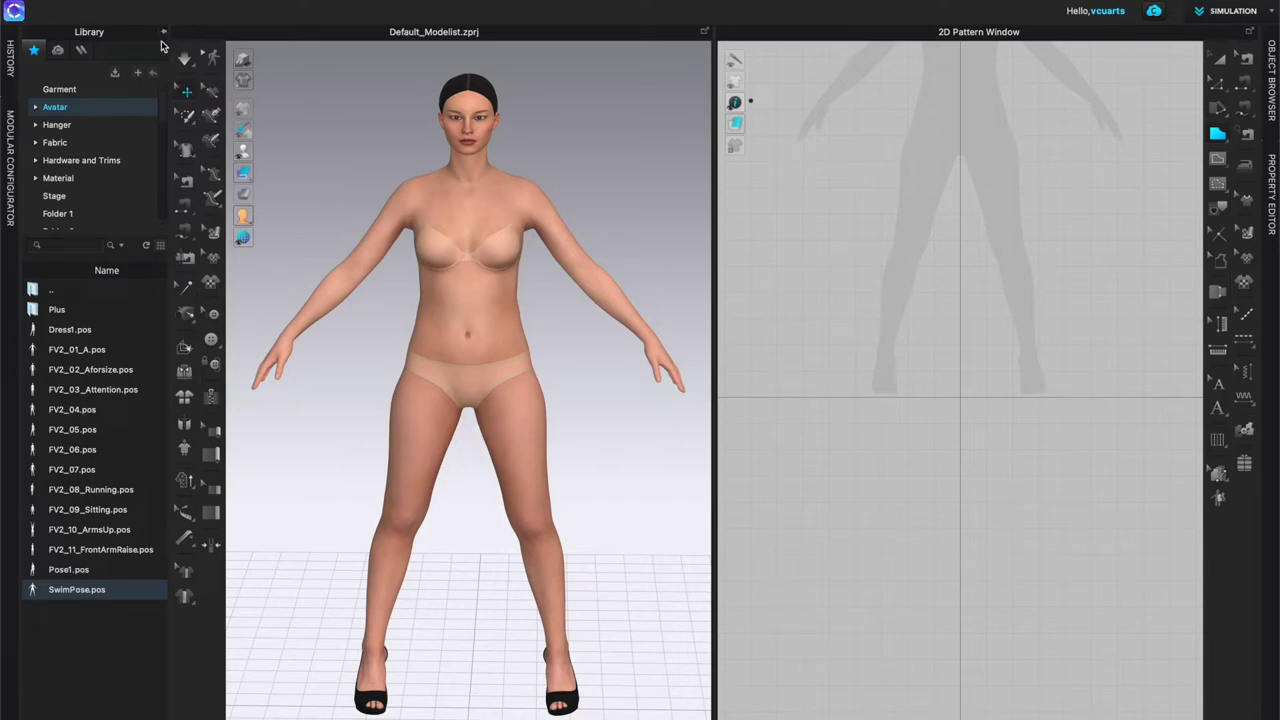
Step: Locate the Rib Swimwear.zfab fabric in the fabric library, and collapse the library
left_click(57, 145)
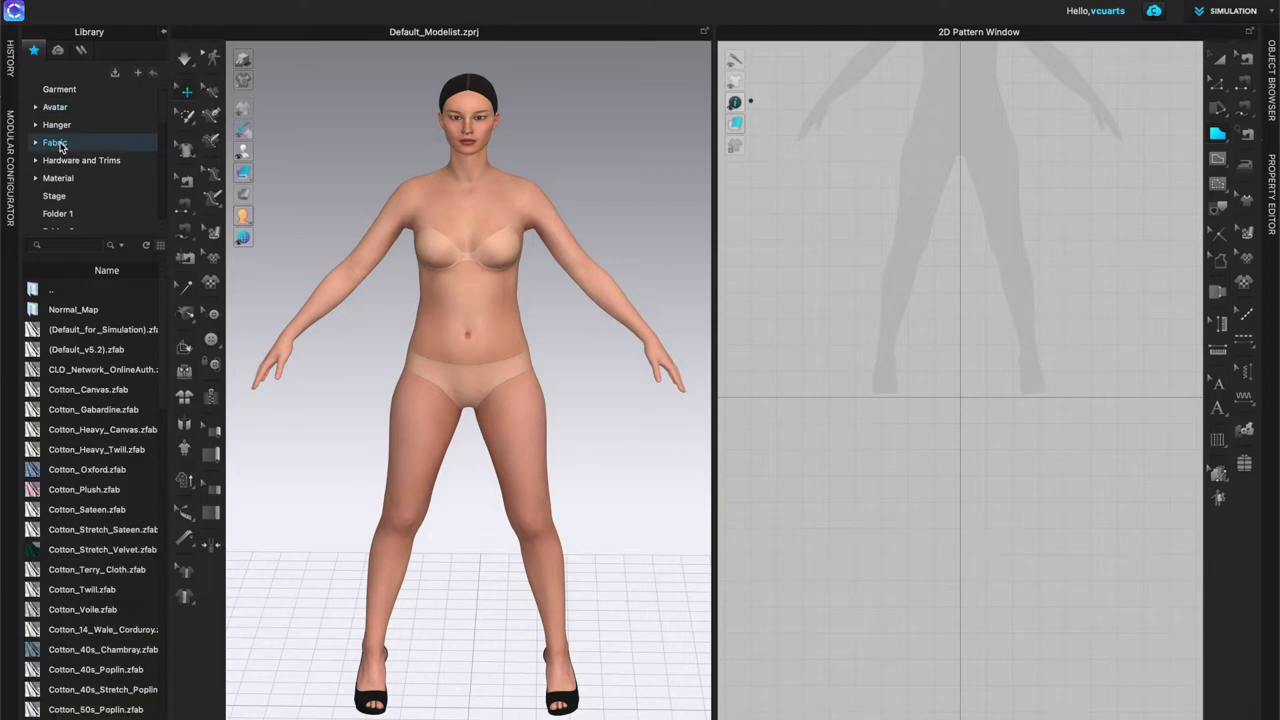
scroll(90, 543, "down", 5)
scroll(90, 540, "down", 10)
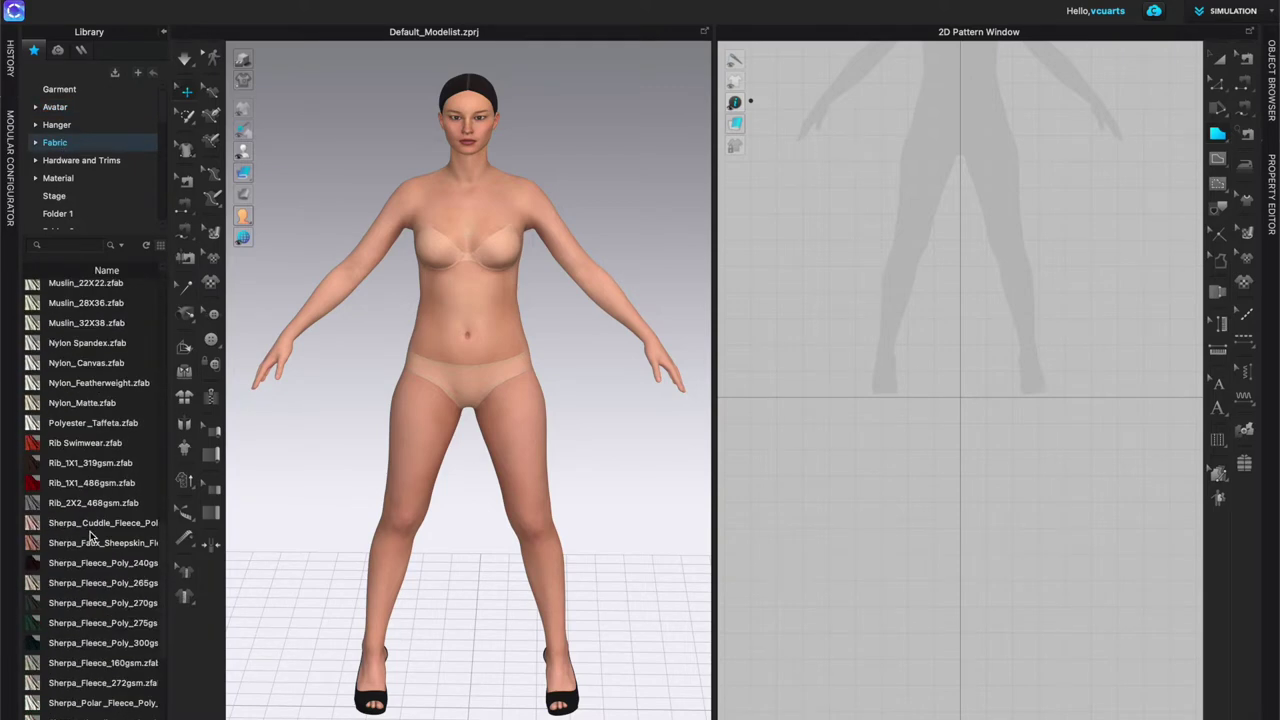
mouse_move(33, 453)
left_click(166, 35)
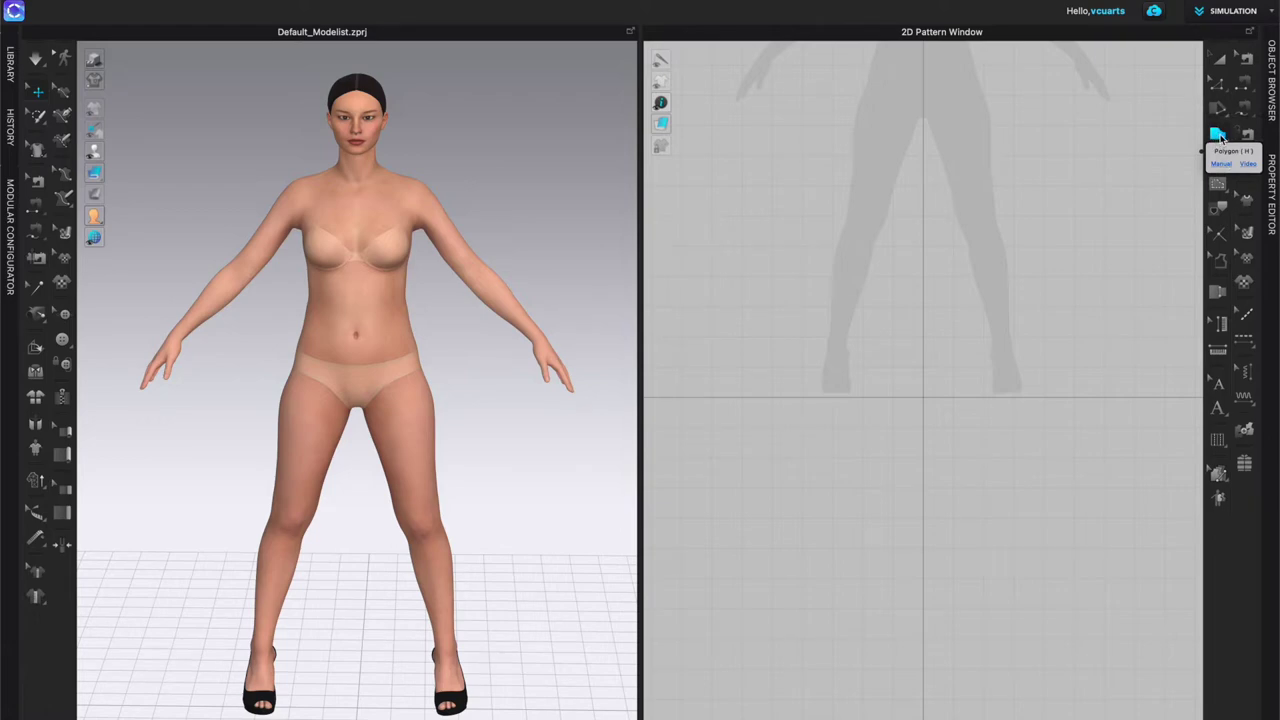
Step: Start a half swimsuit front polygon from the avatar's center line: about 5.3 in neckline, 6.5 in curved armhole, and side segments of 5.3 and 8.2 in
right_click_drag(951, 183, 948, 457)
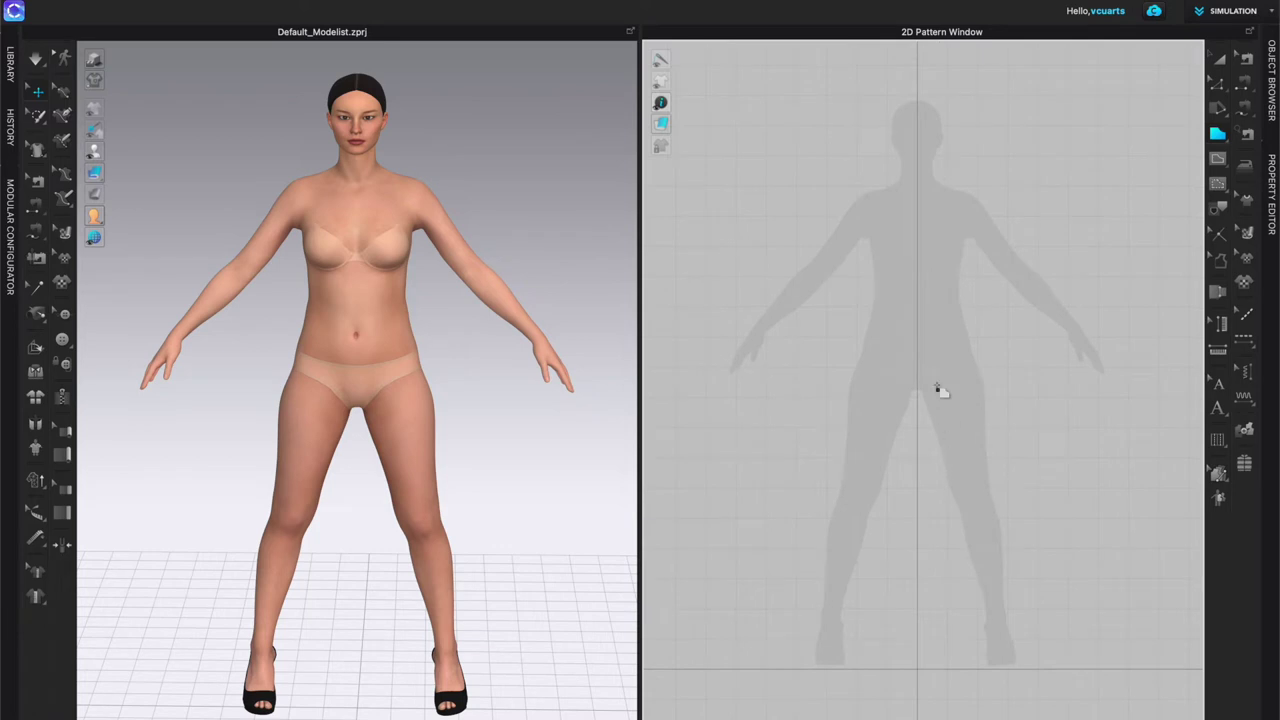
scroll(917, 217, "up", 6)
middle_click_drag(935, 231, 937, 262)
scroll(937, 262, "down", 3)
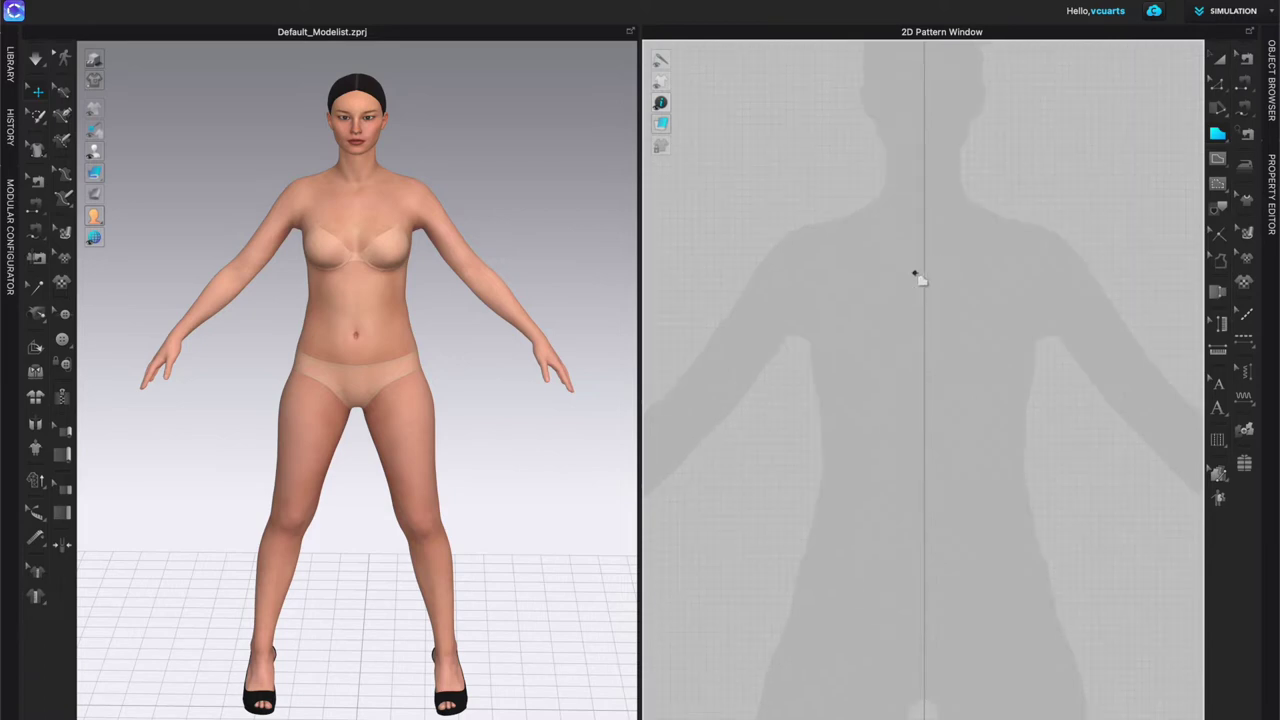
left_click(923, 351)
left_click(857, 281)
left_click_drag(788, 372, 774, 433)
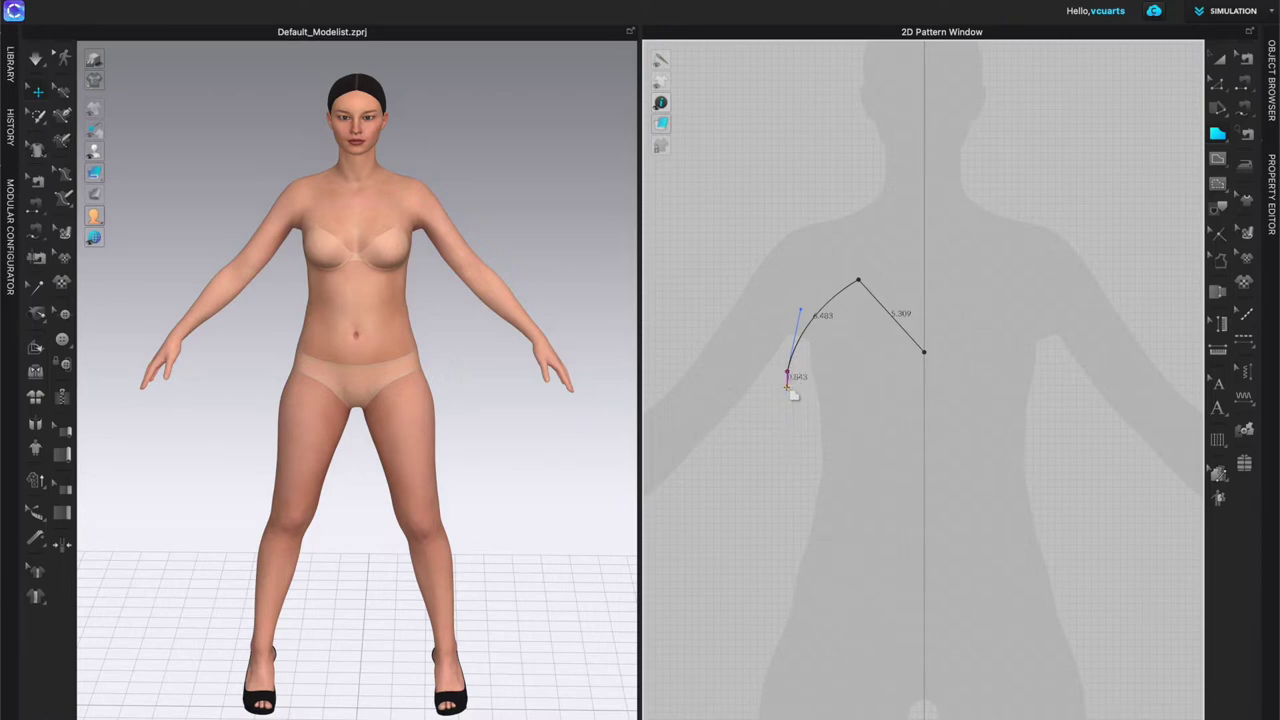
left_click(793, 468)
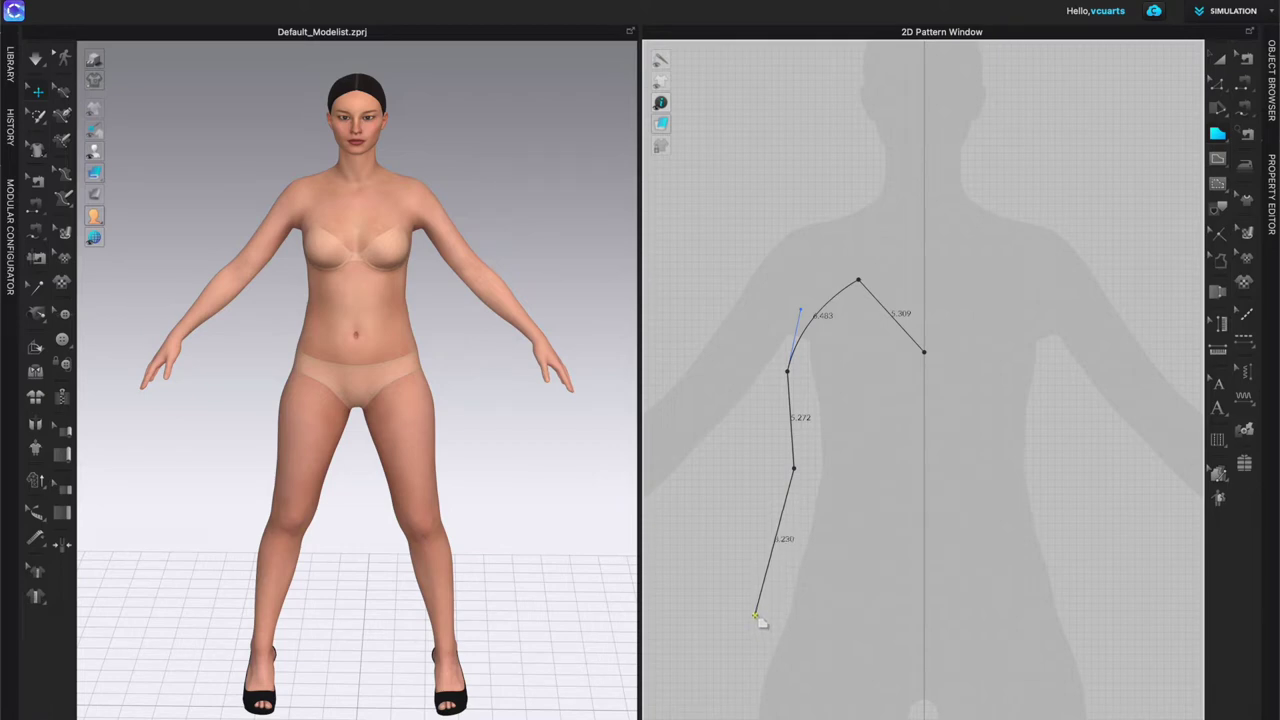
left_click(755, 615)
Step: Draw a curved leg opening about 13.2 in long and a short crotch edge, and close the half pattern along the center line
scroll(895, 673, "down", 4)
right_click_drag(898, 677, 834, 406)
left_click(670, 461)
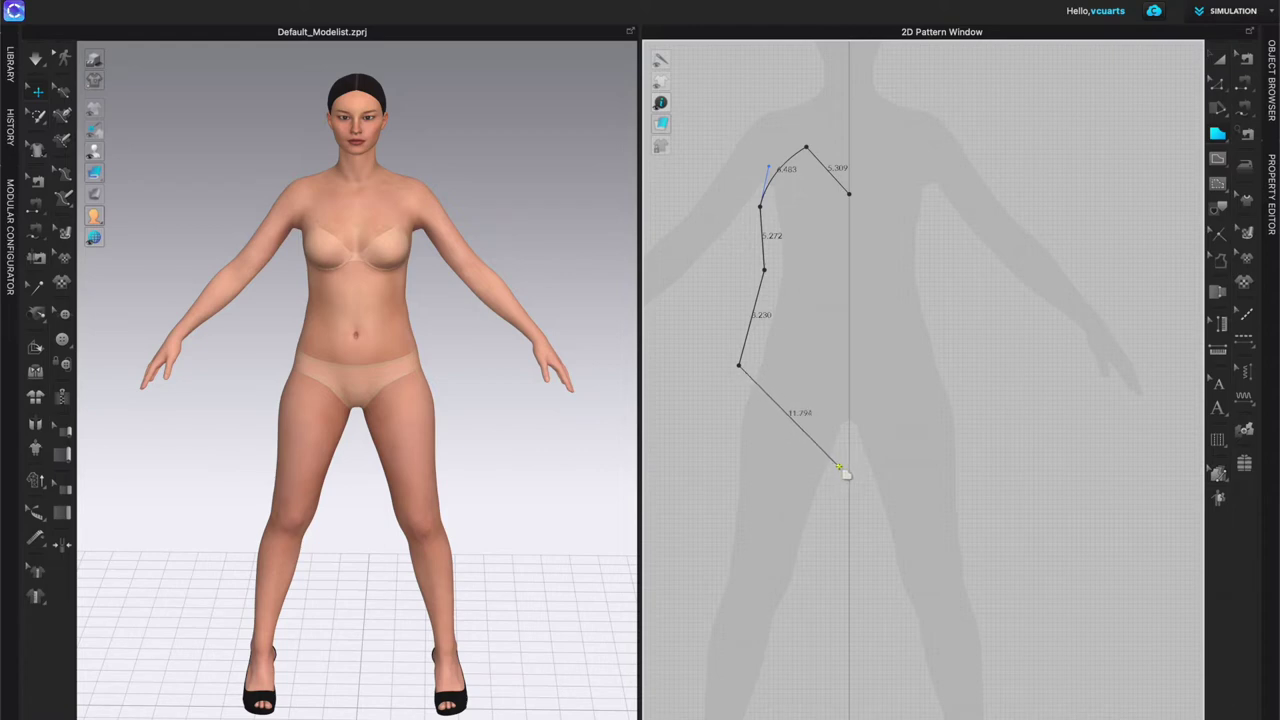
left_click_drag(840, 469, 842, 565)
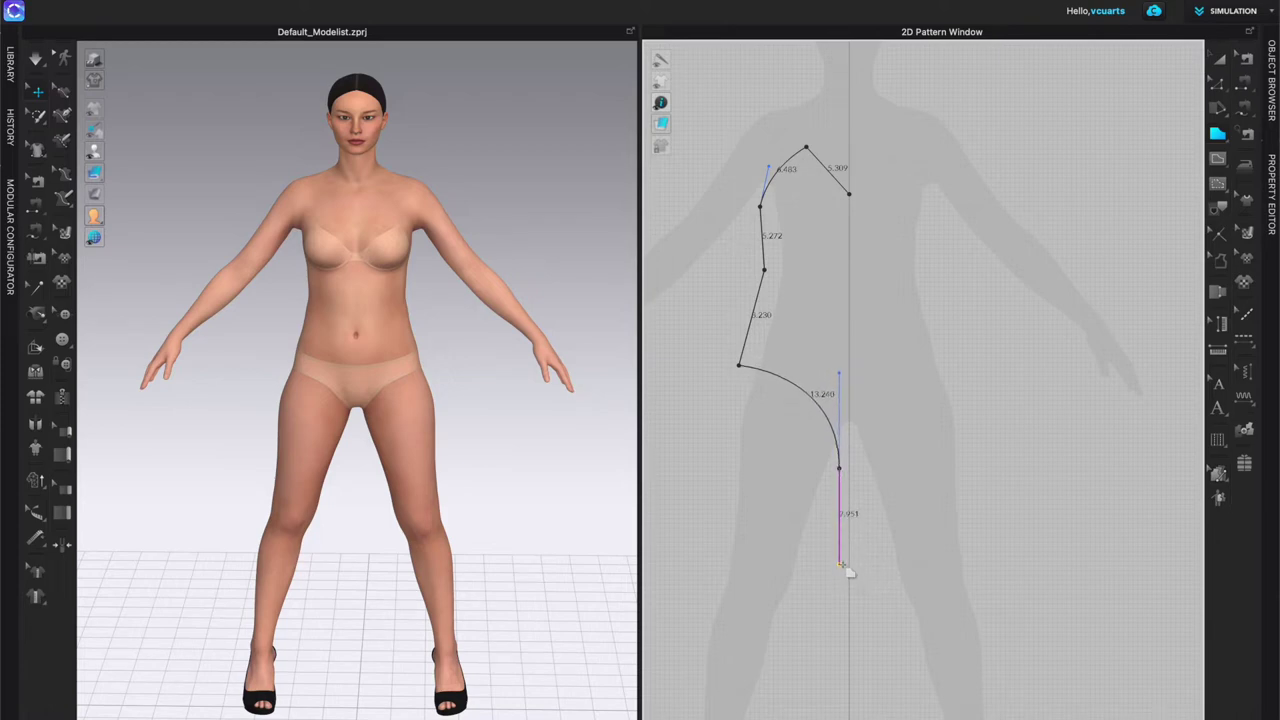
left_click_drag(842, 566, 842, 565)
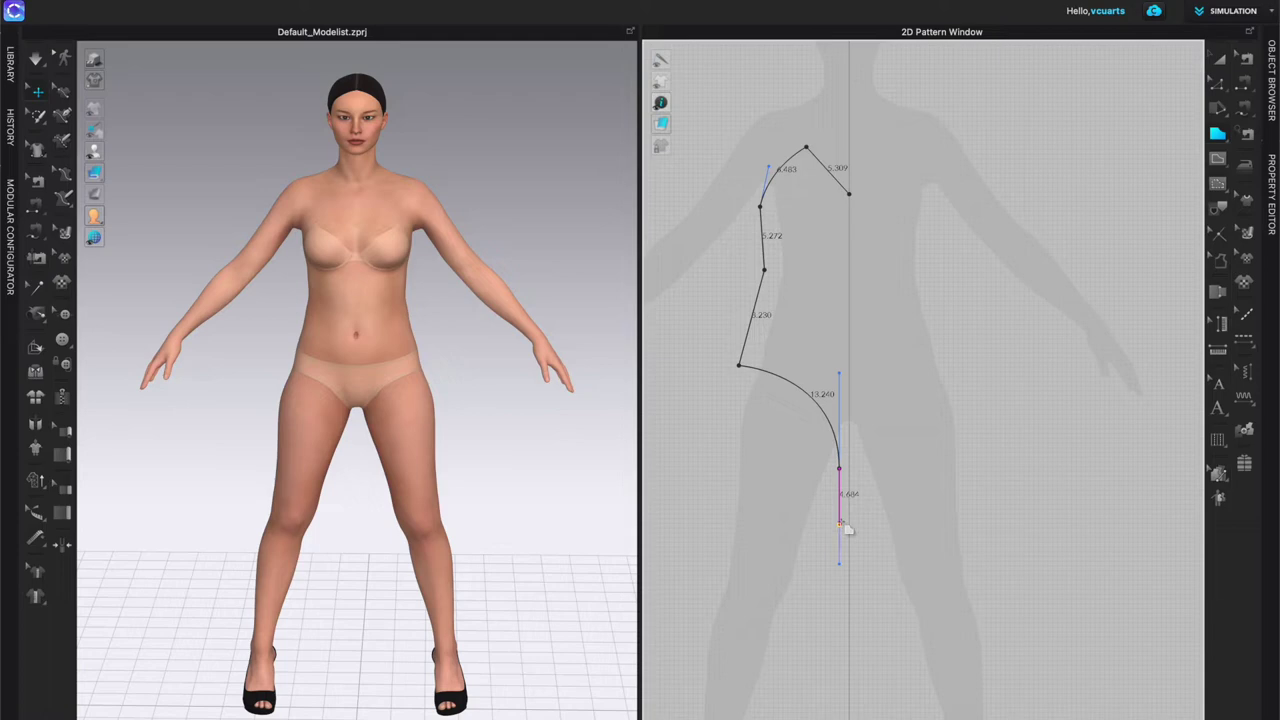
left_click(839, 468)
left_click(850, 468)
left_click(849, 195)
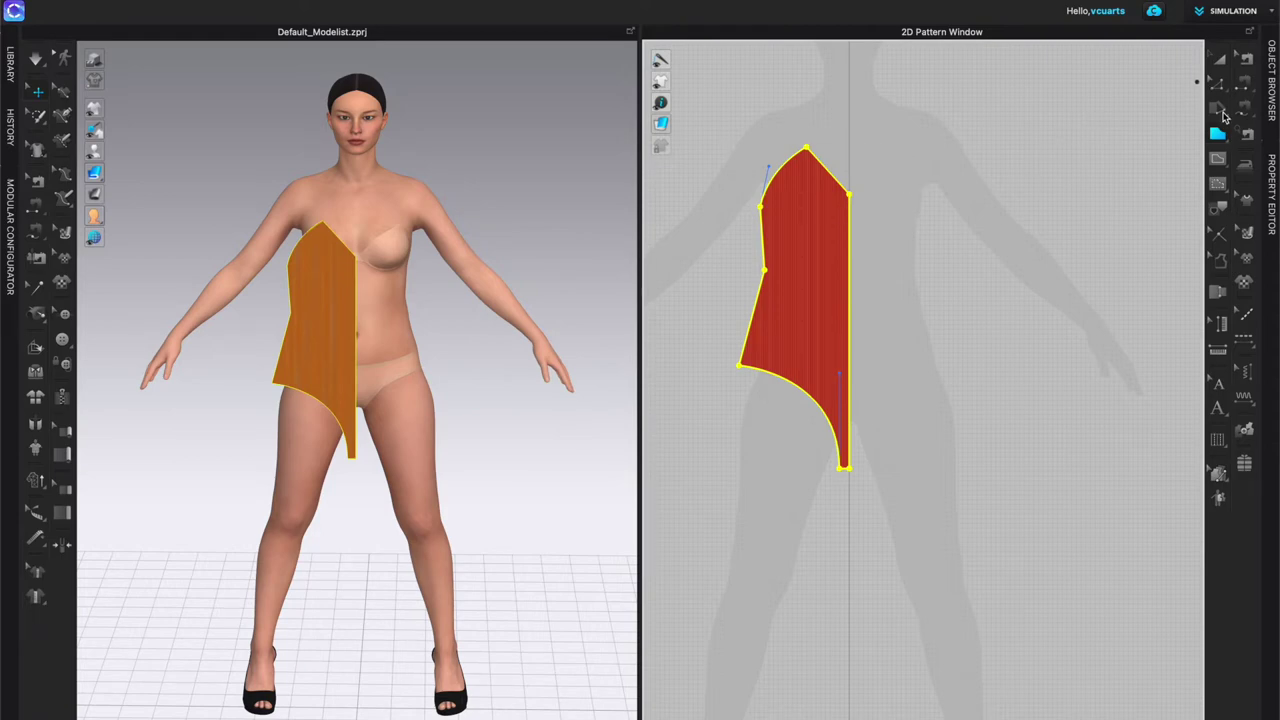
Step: Curve the straight neckline edge of the half pattern slightly outward to a length of about 5.36 in
key("a")
scroll(897, 260, "up", 4)
right_click_drag(874, 246, 987, 287)
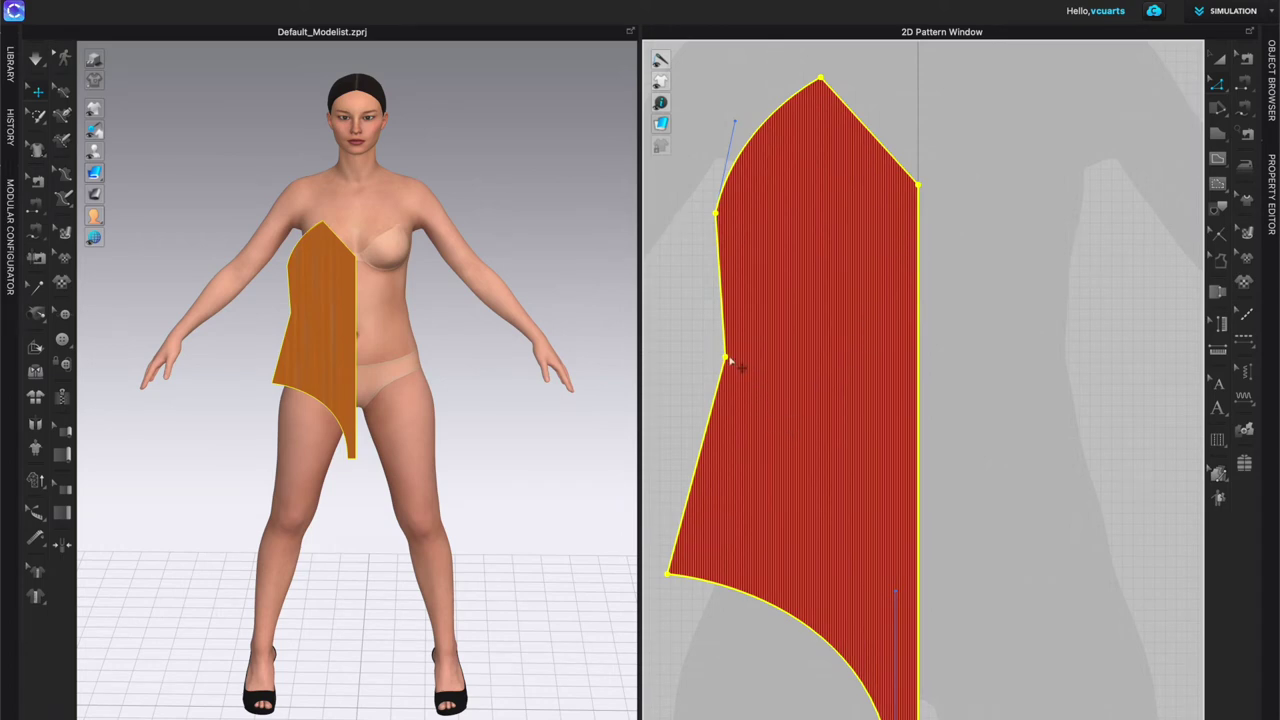
scroll(740, 397, "down", 2)
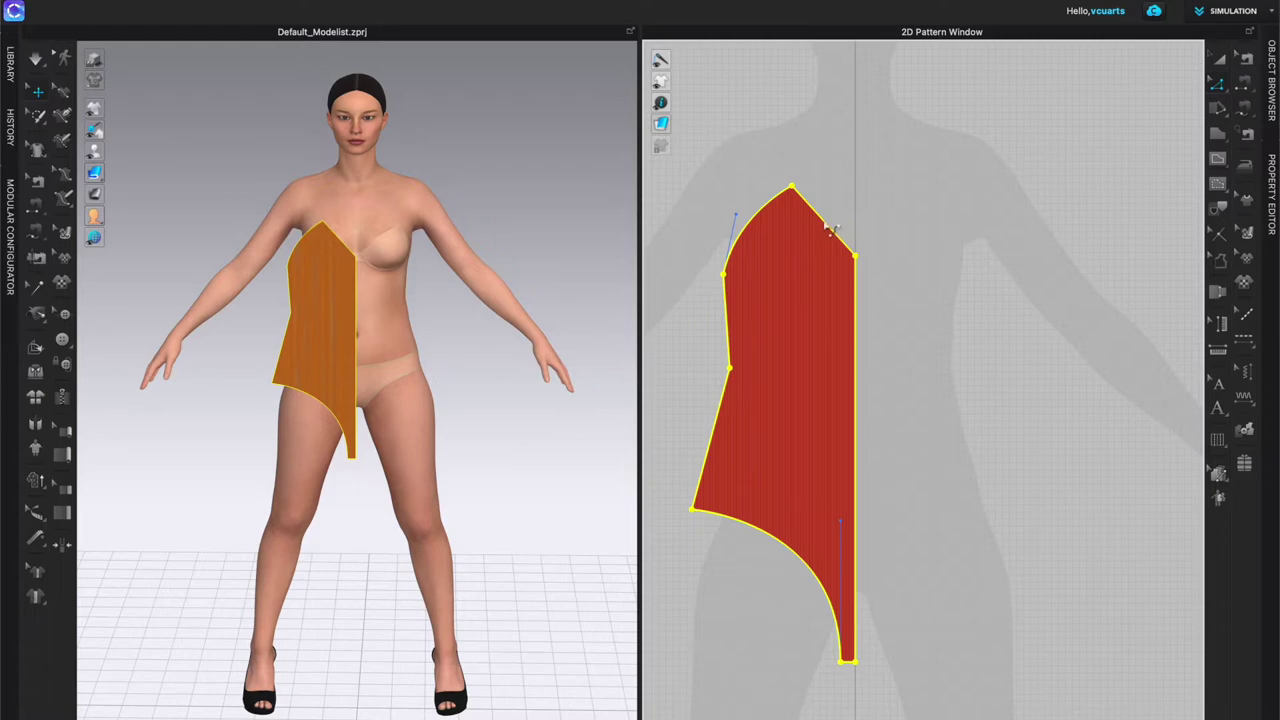
left_click(829, 228)
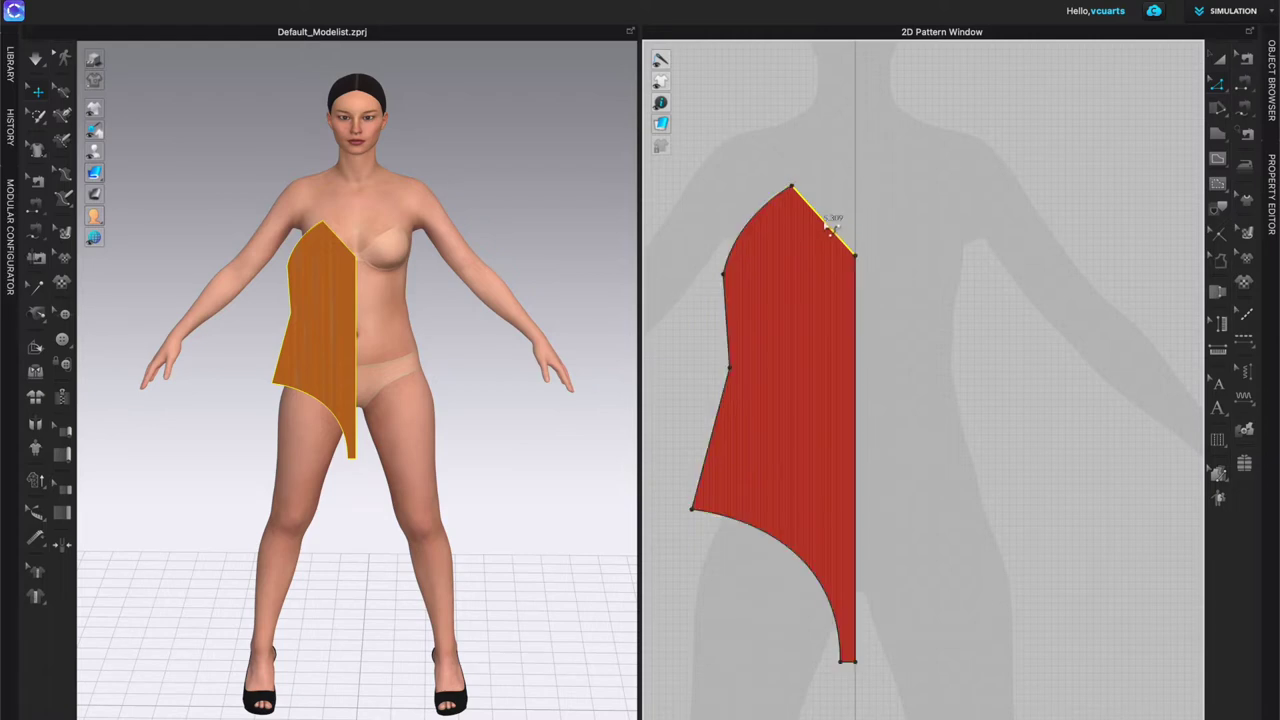
left_click_drag(829, 228, 835, 226)
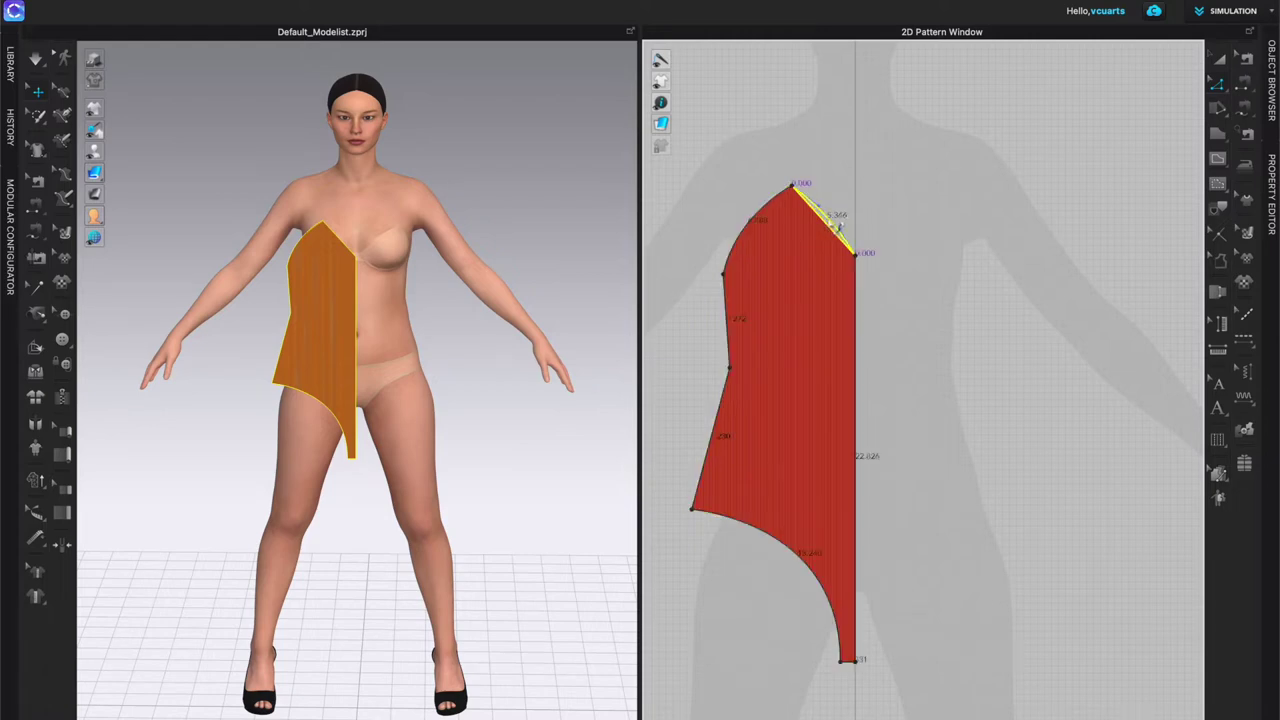
left_click_drag(838, 226, 843, 221)
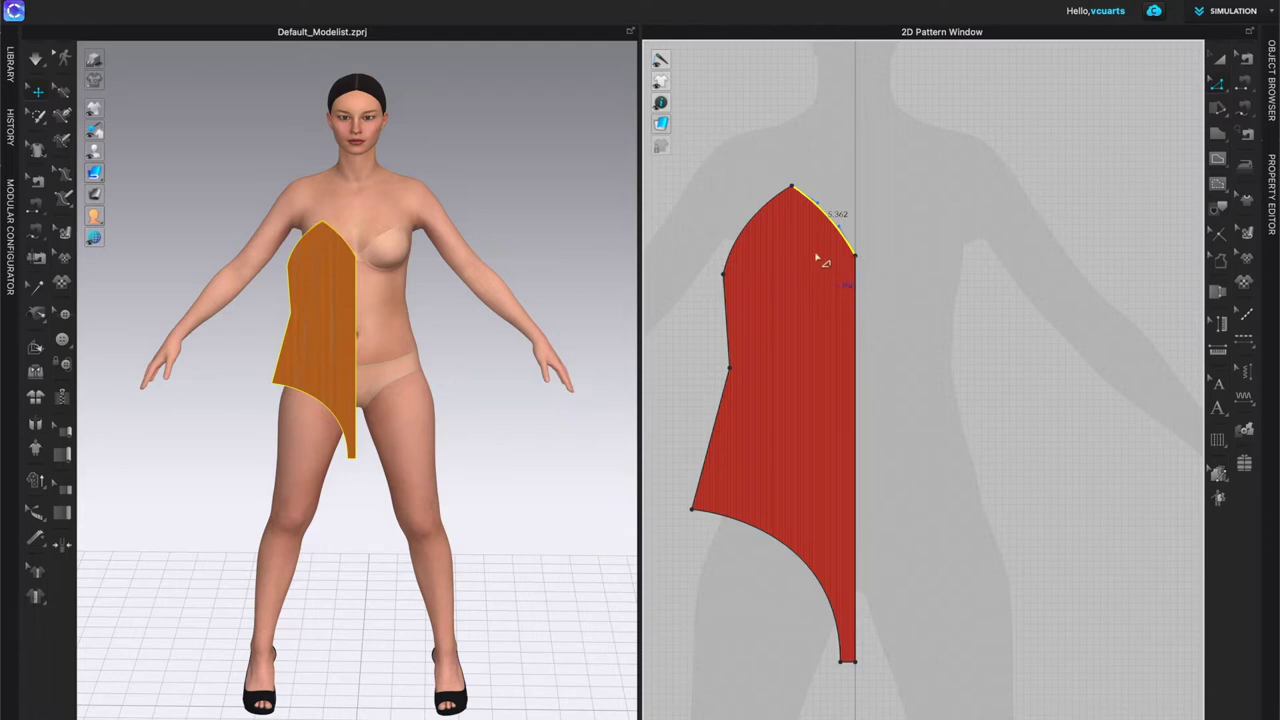
Step: Round the sharp waist point on the pattern's side seam into a smooth curve
scroll(787, 258, "down", 2)
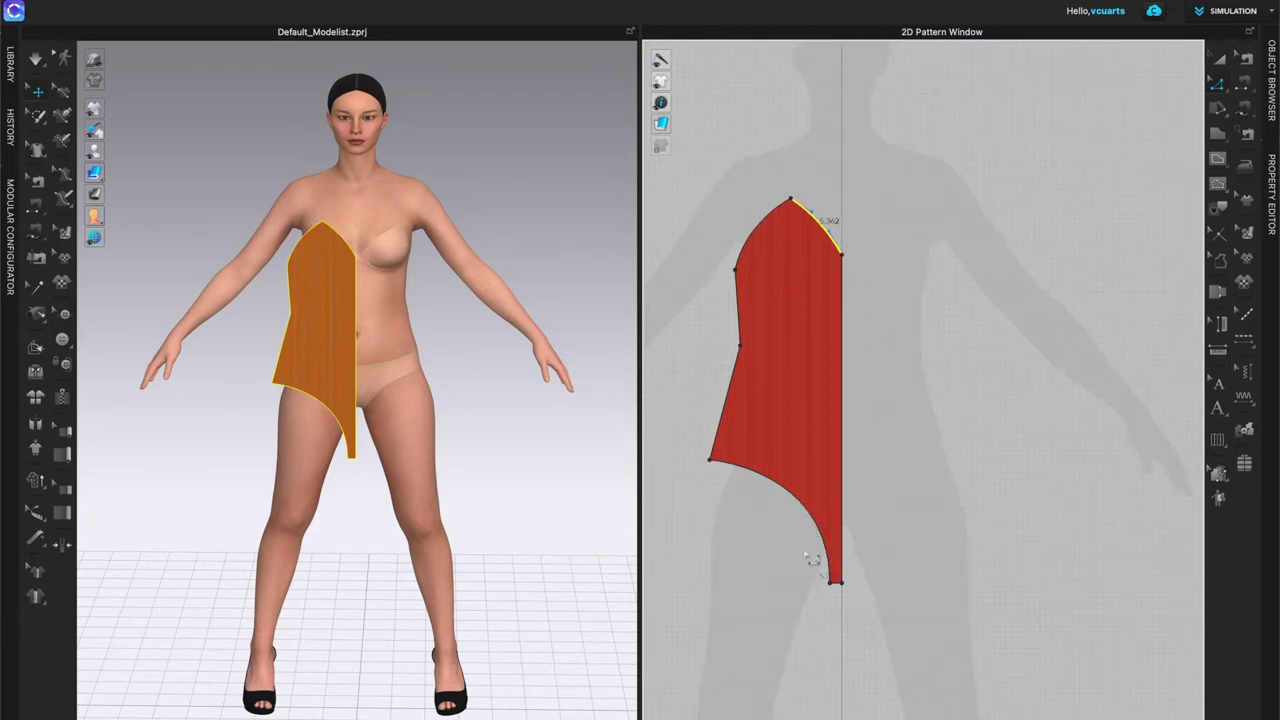
left_click(741, 348)
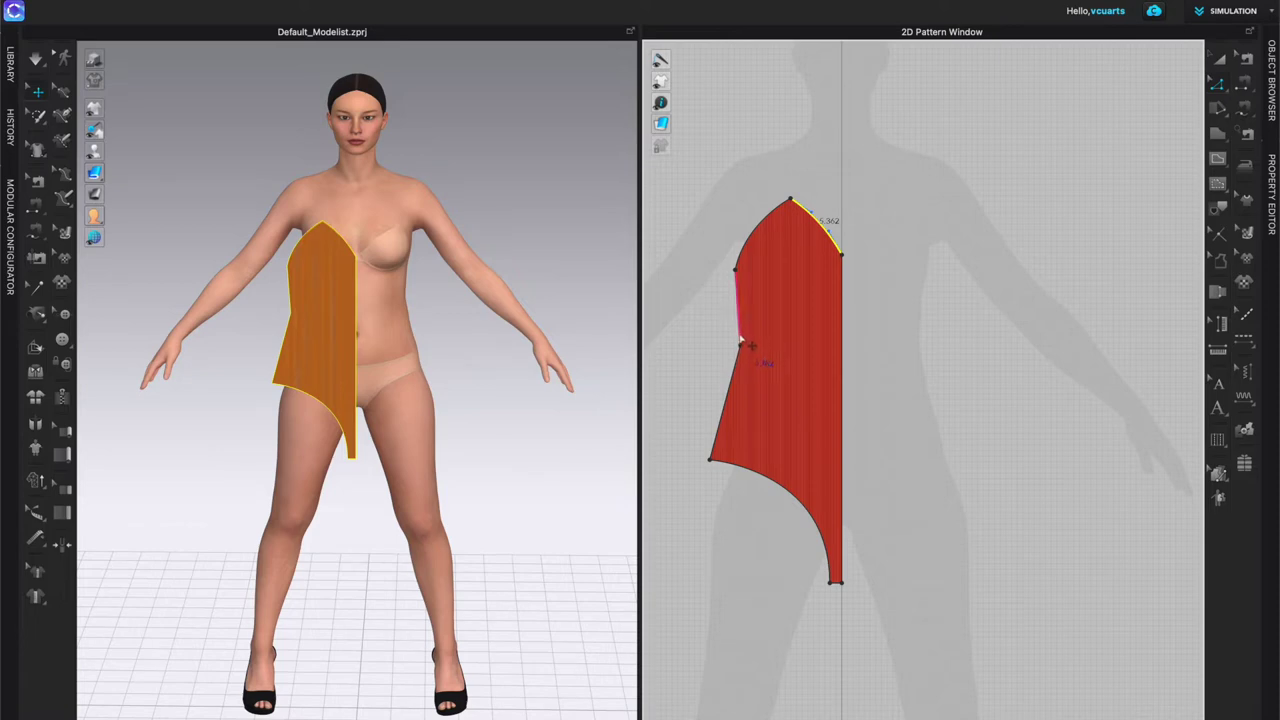
left_click(1224, 88)
left_click(1114, 131)
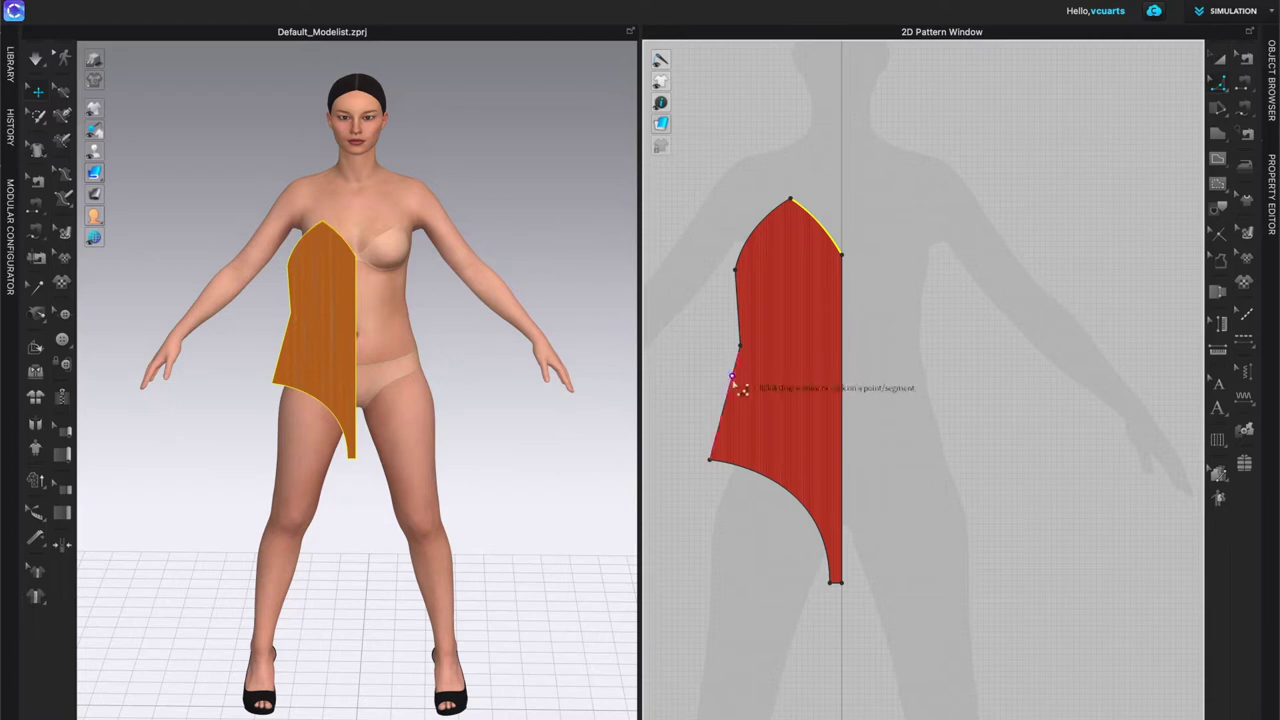
left_click_drag(740, 347, 713, 350)
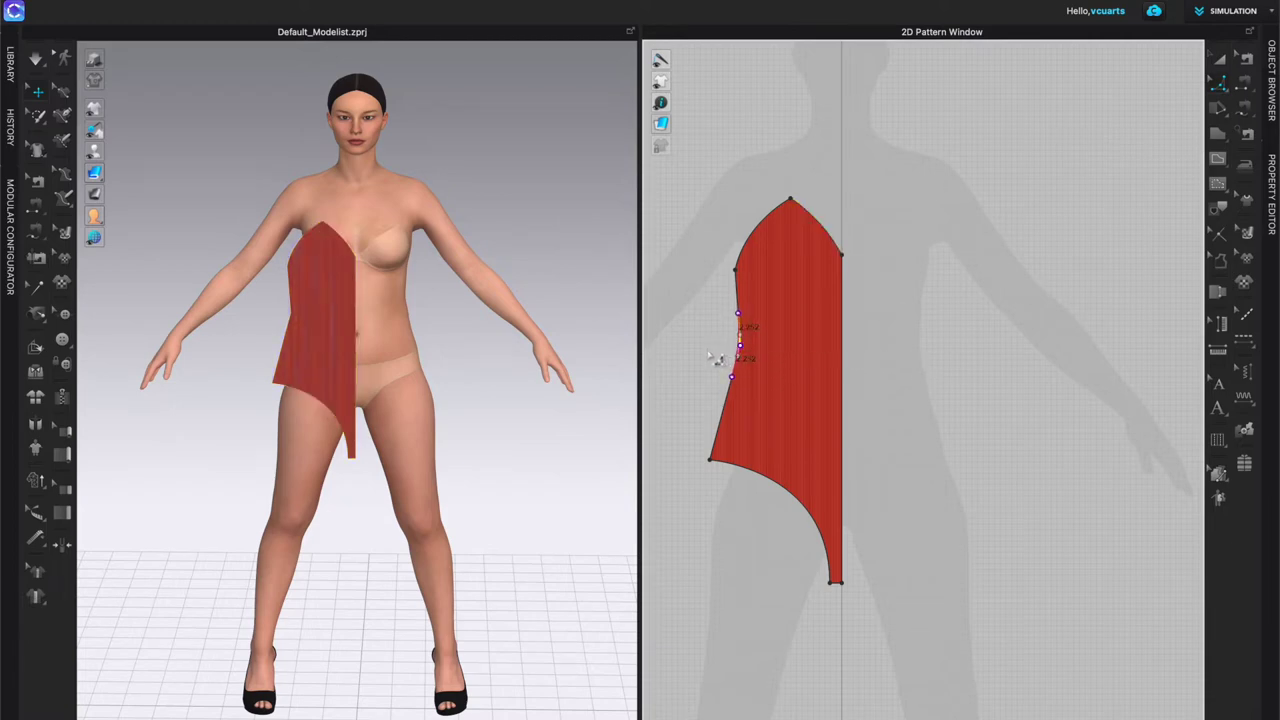
left_click(723, 360)
Step: Unfold the half pattern across its center front edge with symmetric editing and sewing
key("a")
left_click(930, 376)
key("z")
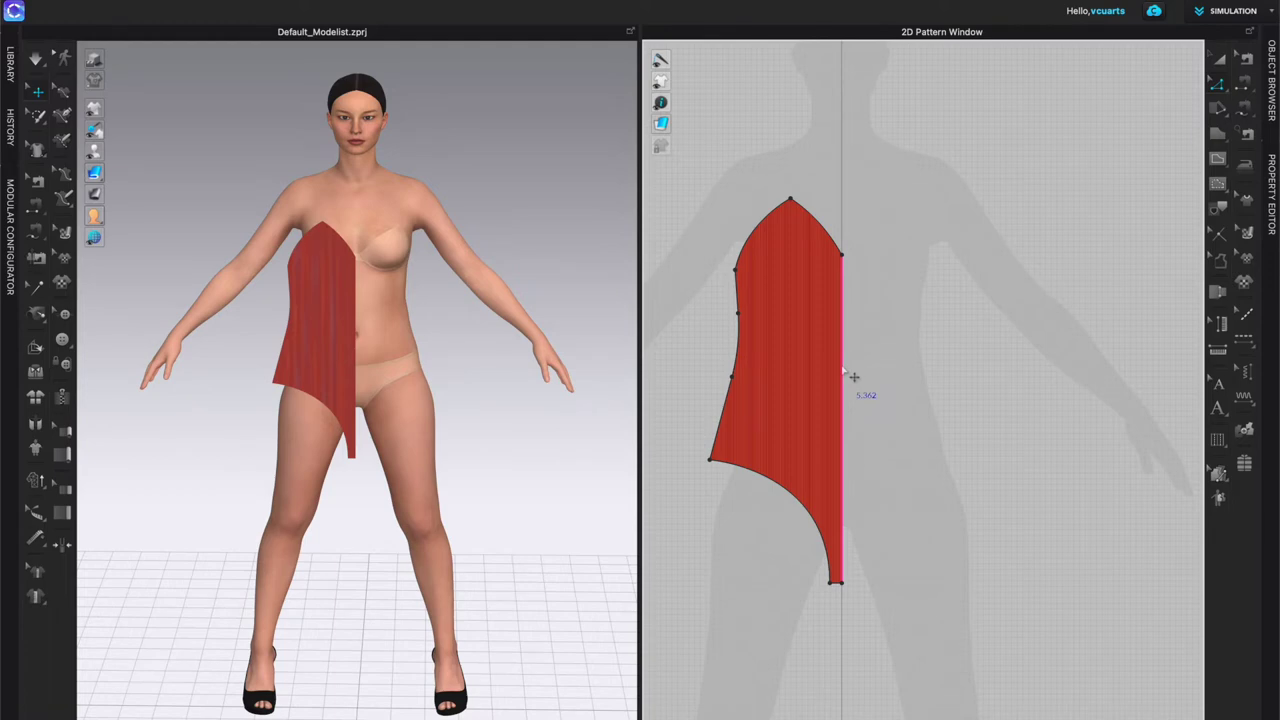
right_click(846, 373)
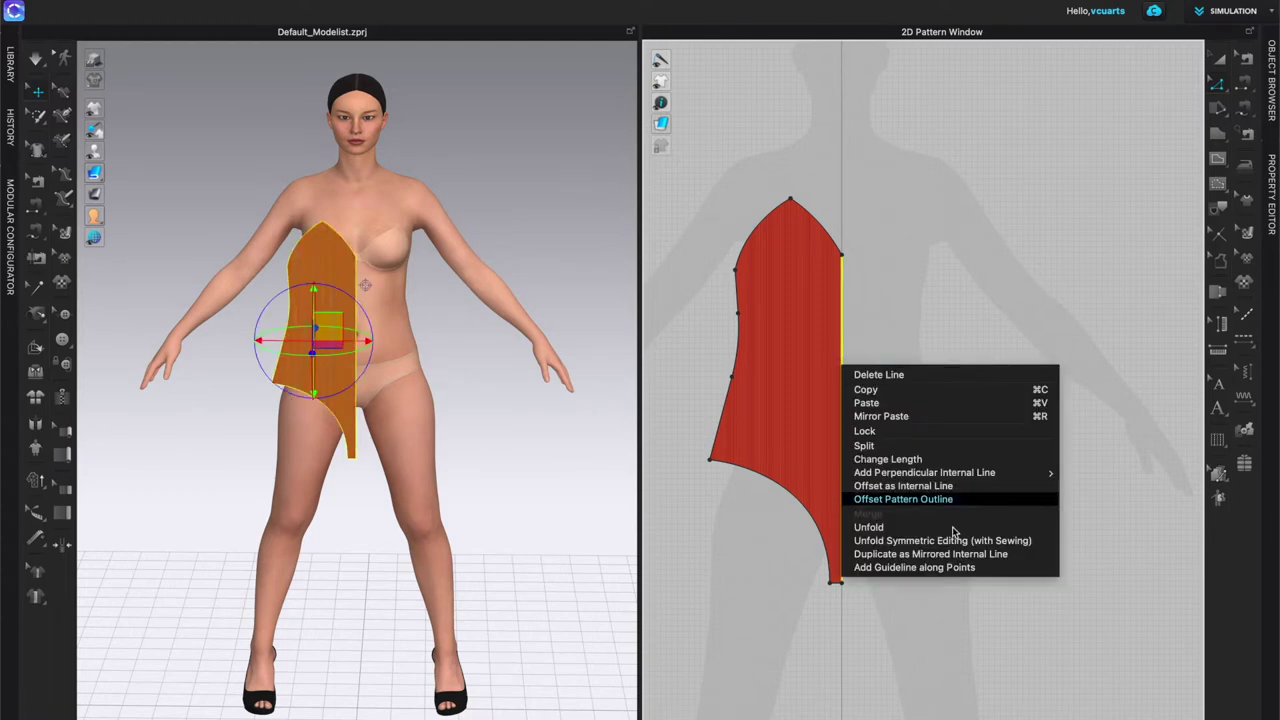
left_click(914, 541)
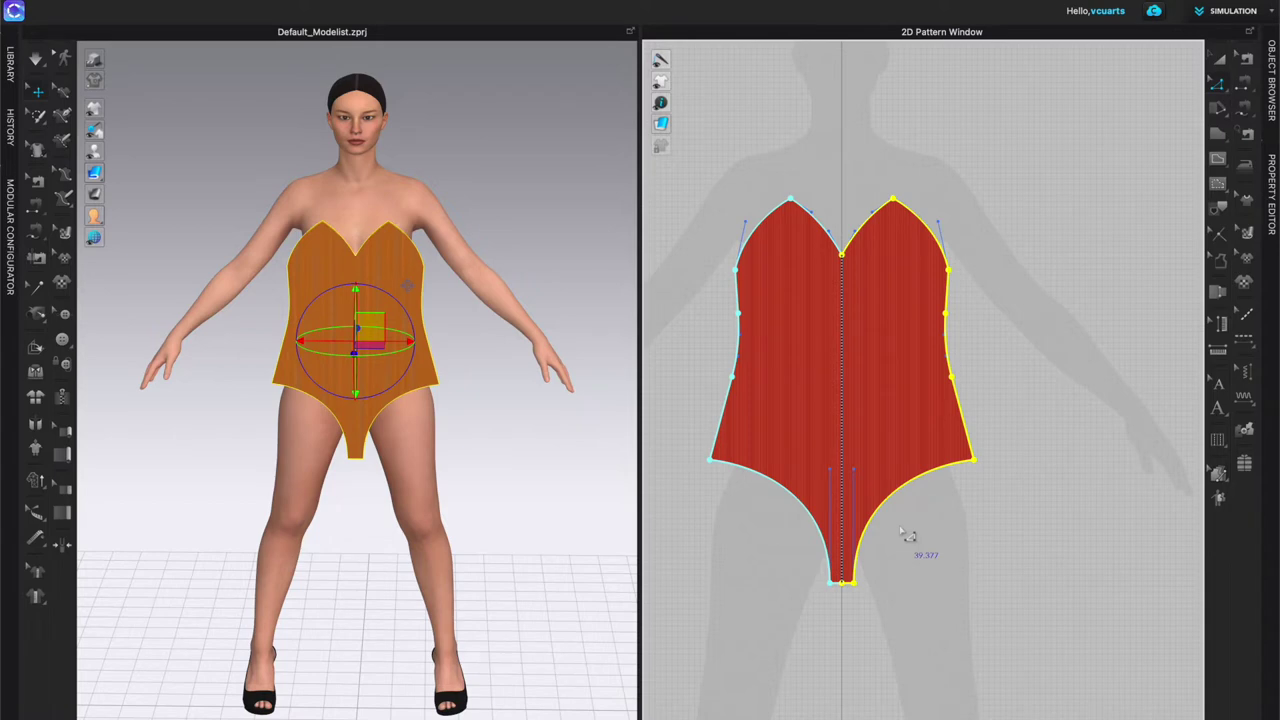
Step: Paste a copy of the full front pattern beside the original
key("a")
left_click(1037, 539)
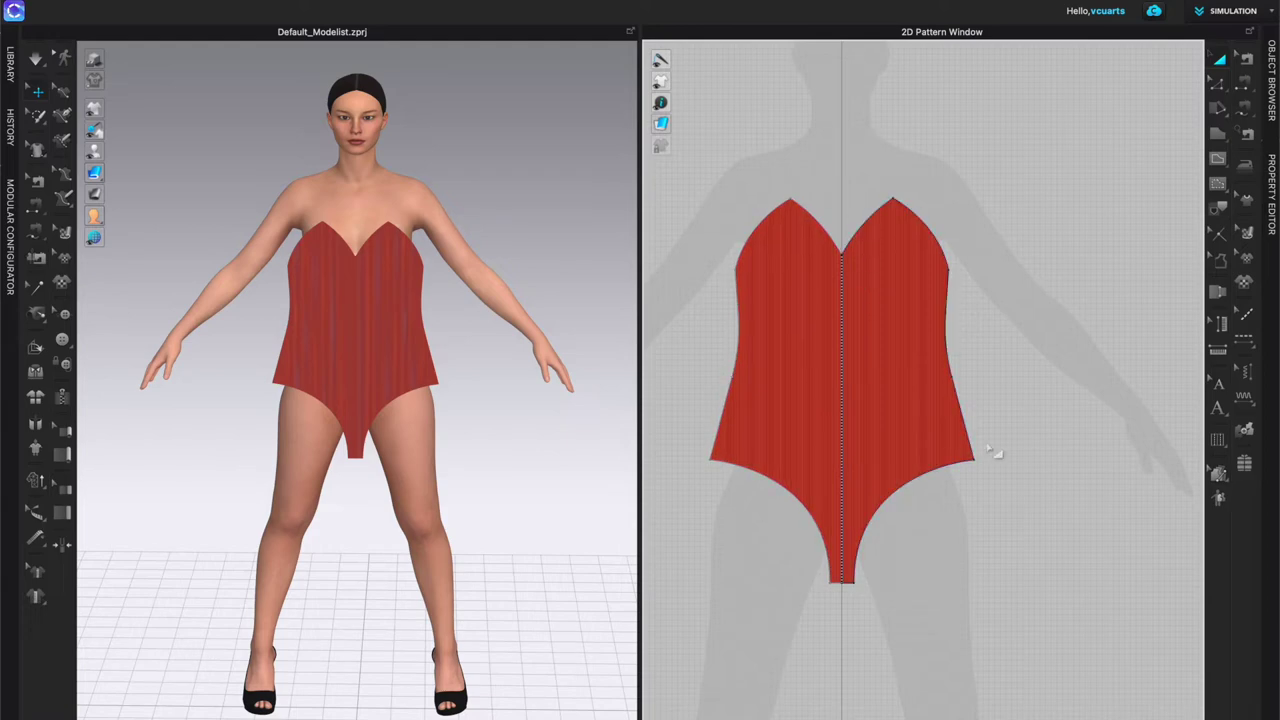
left_click(873, 411)
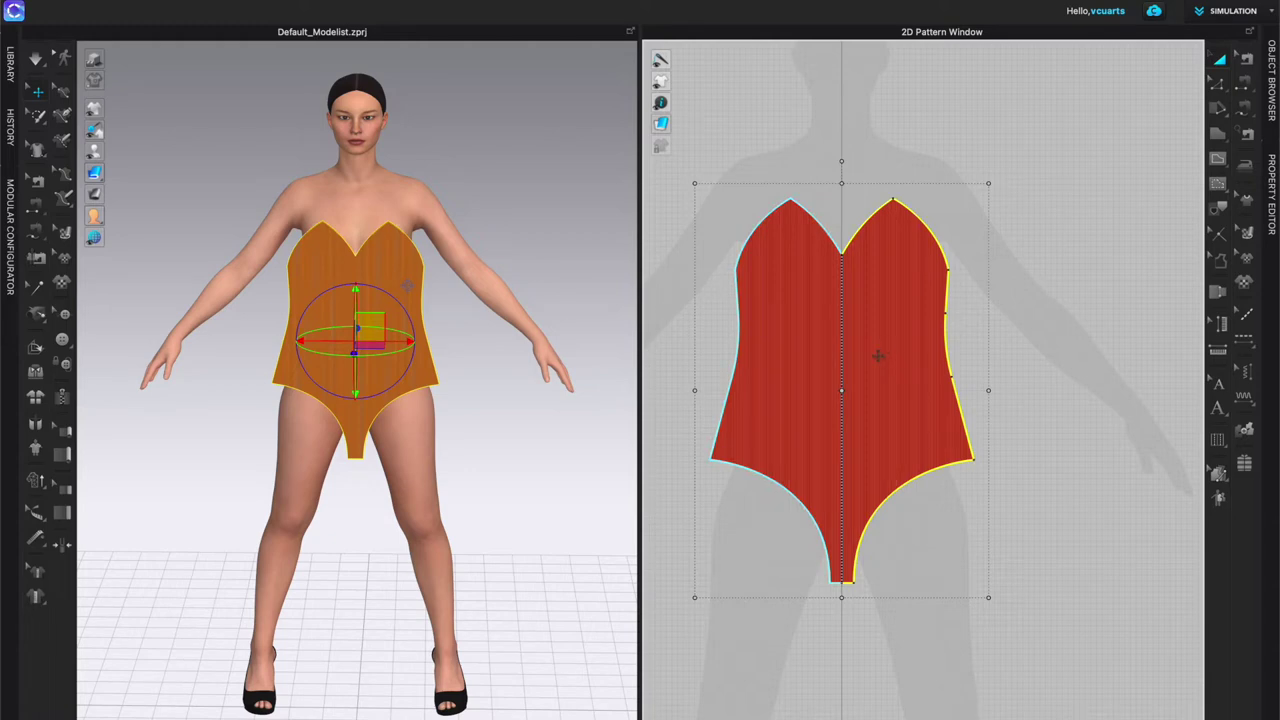
key("ctrl+v")
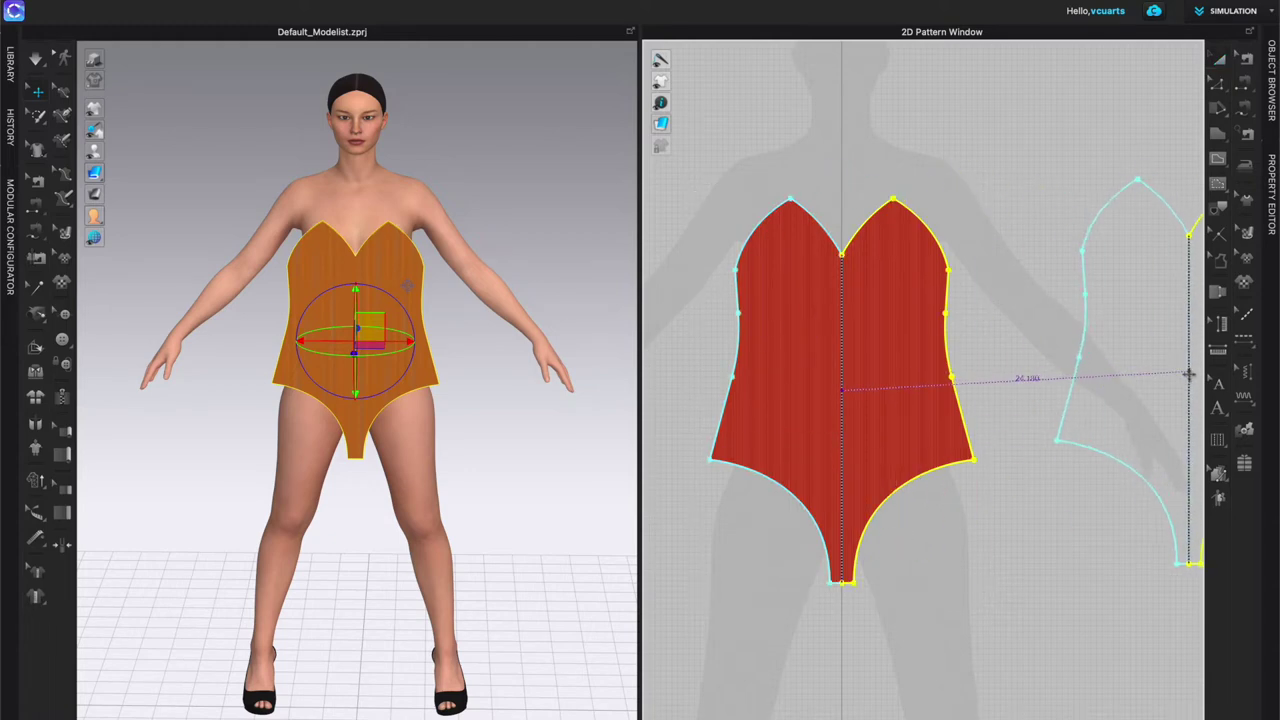
left_click(1124, 393)
scroll(920, 523, "down", 5)
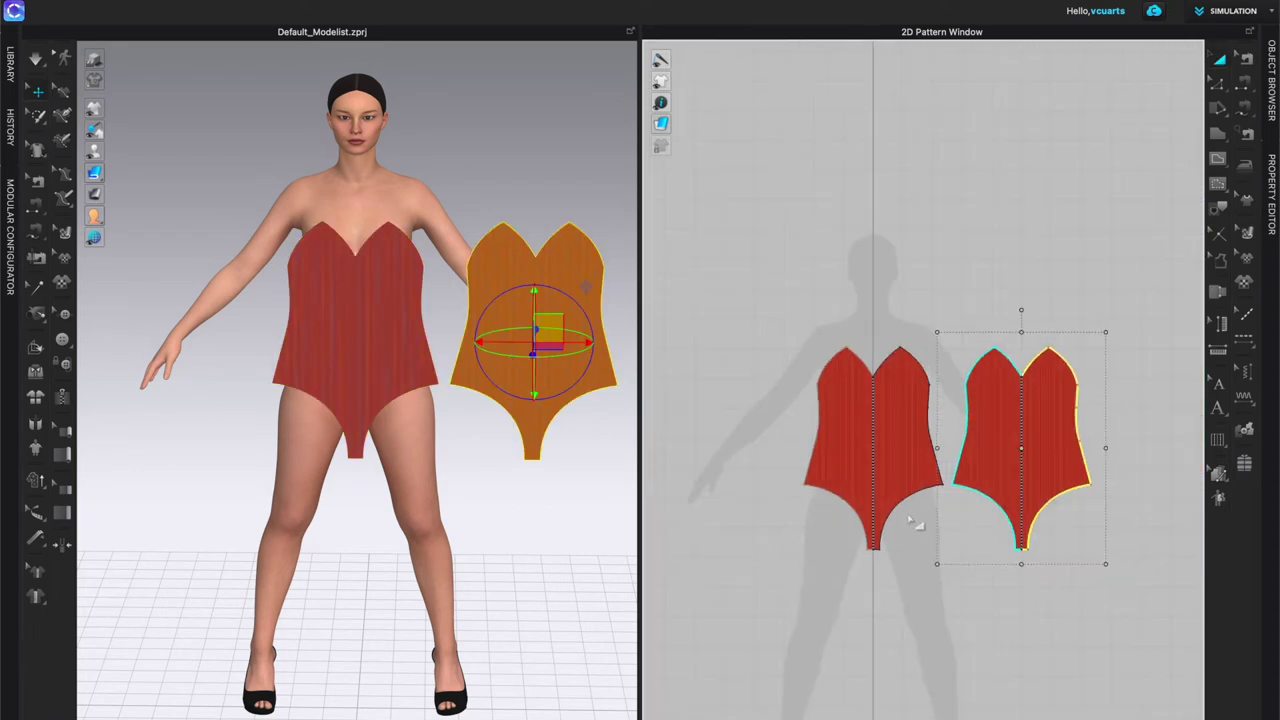
middle_click_drag(1011, 609, 938, 595)
scroll(855, 485, "up", 2)
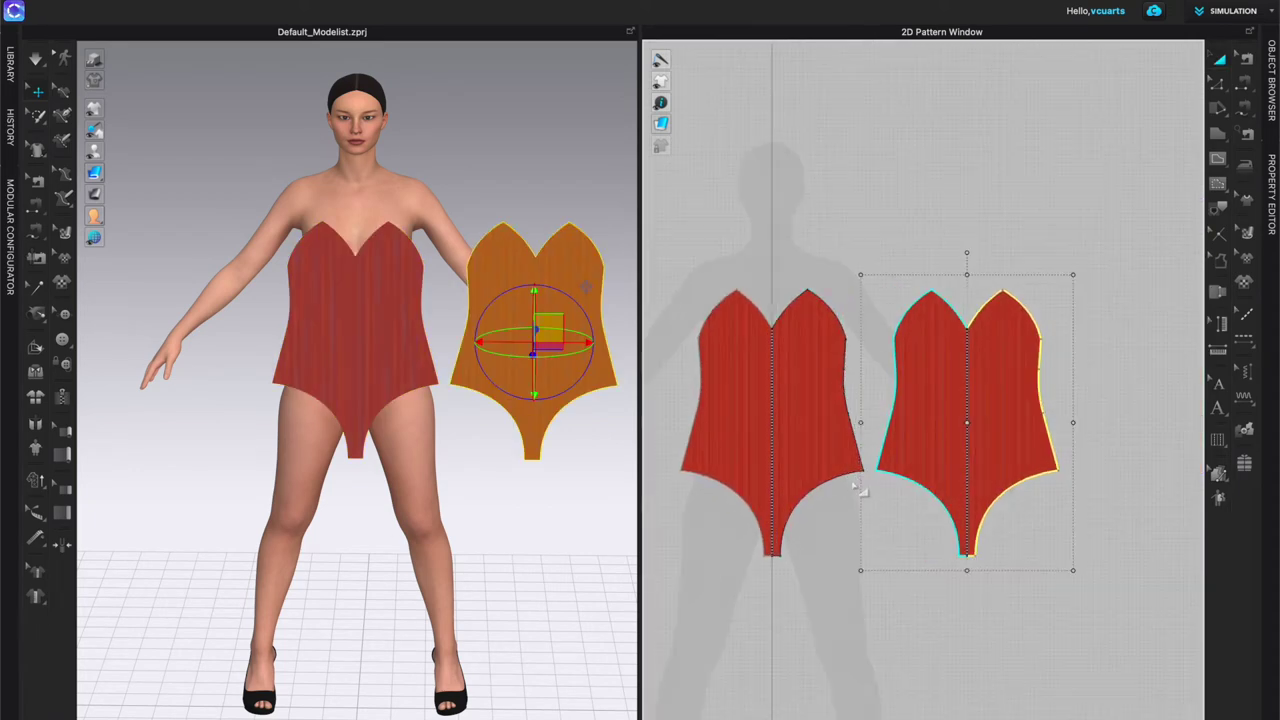
middle_click_drag(906, 607, 926, 546)
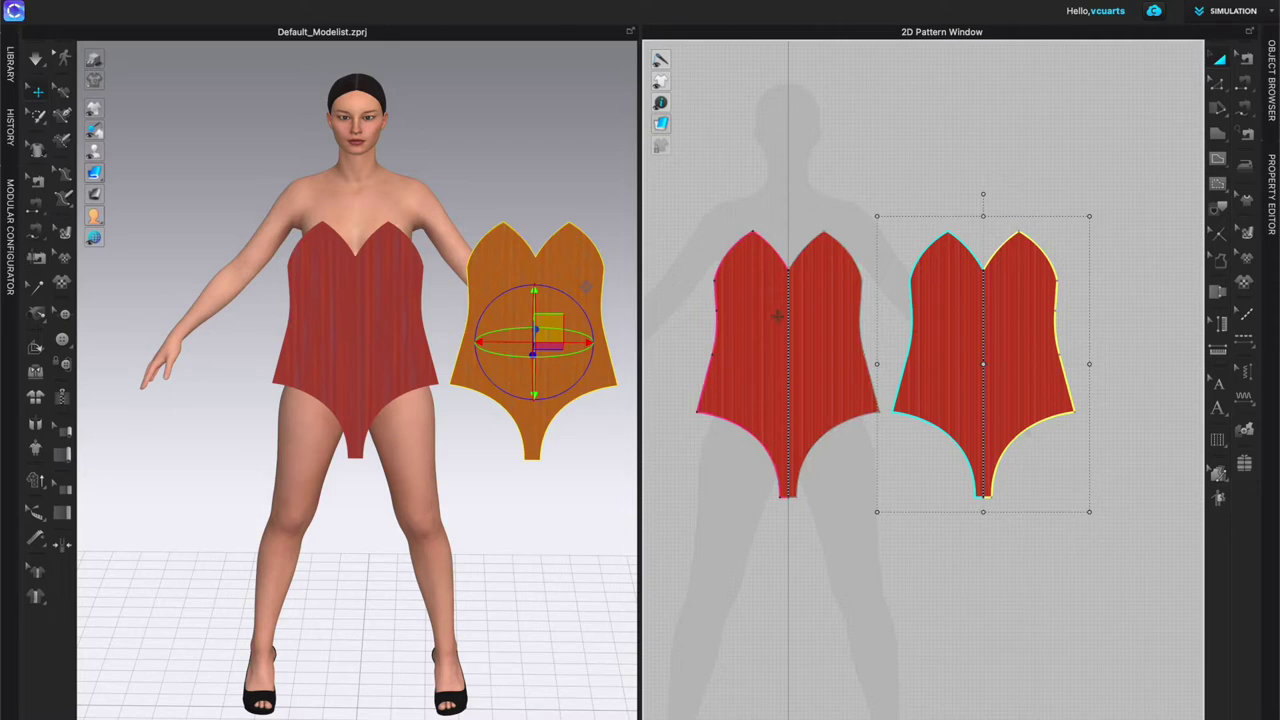
scroll(951, 401, "up", 3)
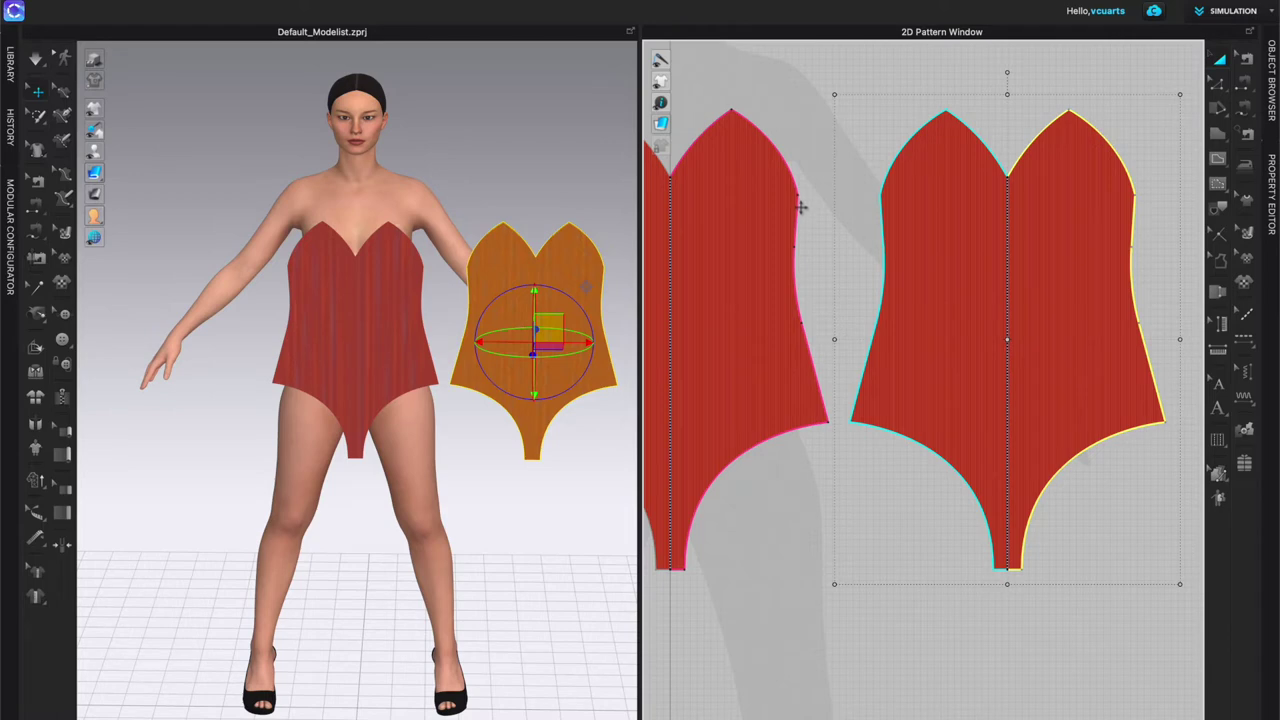
left_click(820, 84)
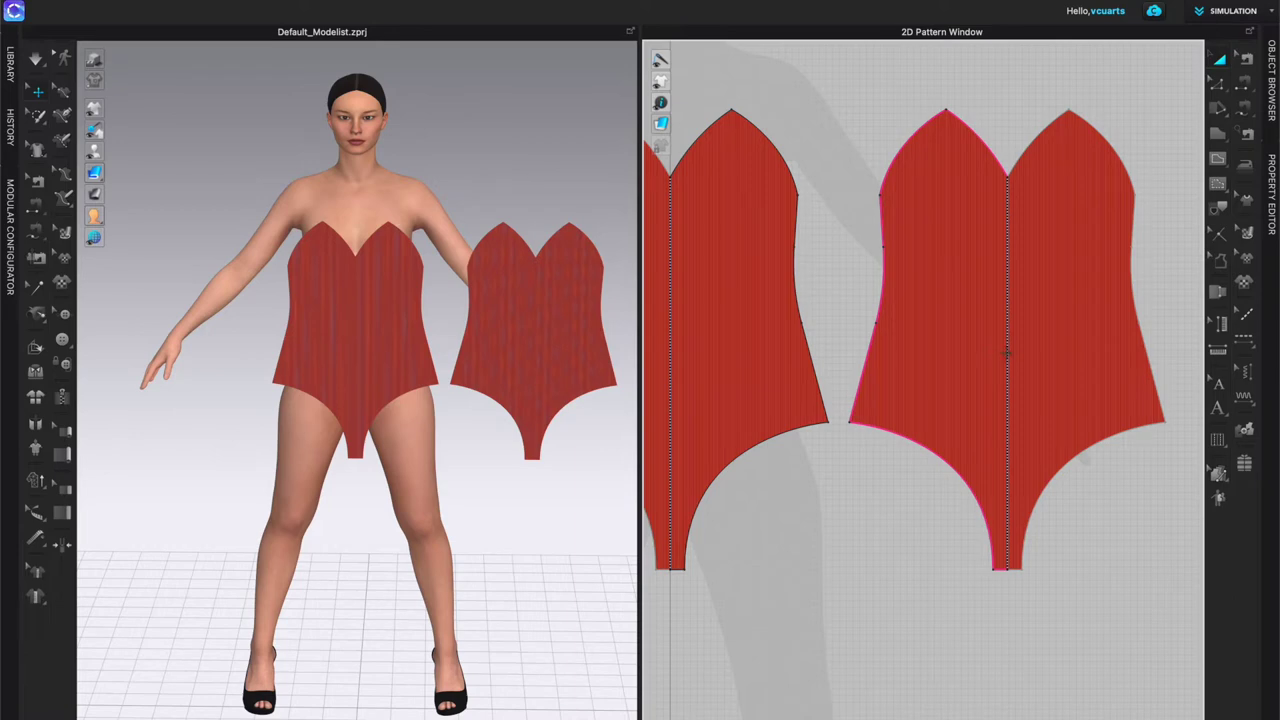
Step: Lower the underarm point of the front pattern and adjust its curve handle to reshape the edge up to the bust peak
key("z")
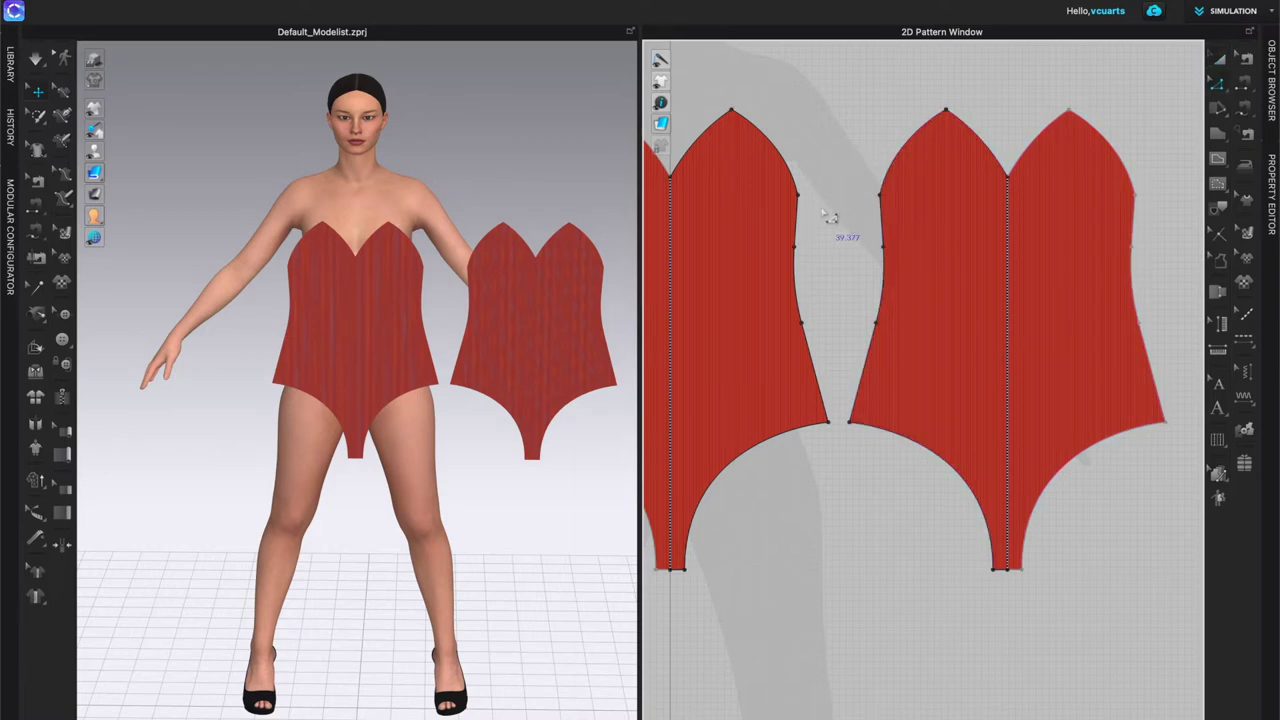
left_click(798, 198)
left_click_drag(810, 217, 808, 213)
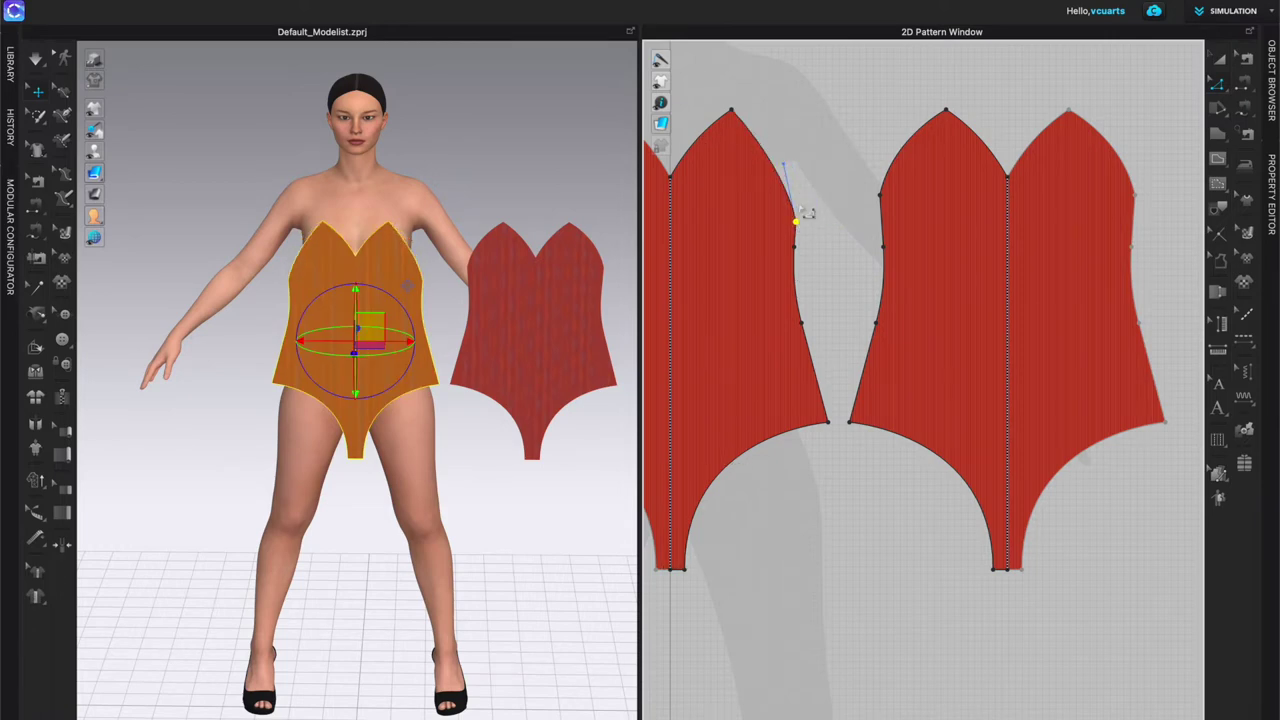
mouse_move(783, 164)
left_mouse_down()
mouse_move(790, 147)
mouse_move(800, 155)
left_mouse_up()
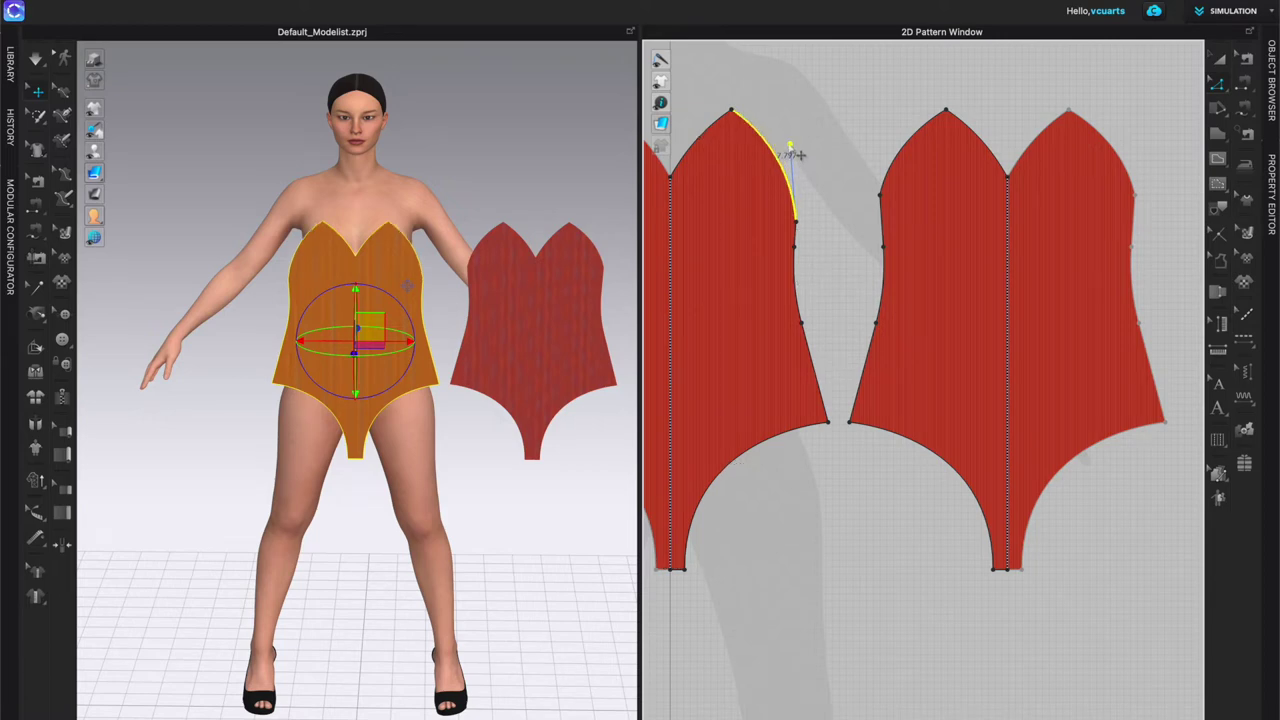
right_click(851, 255)
left_click(810, 570)
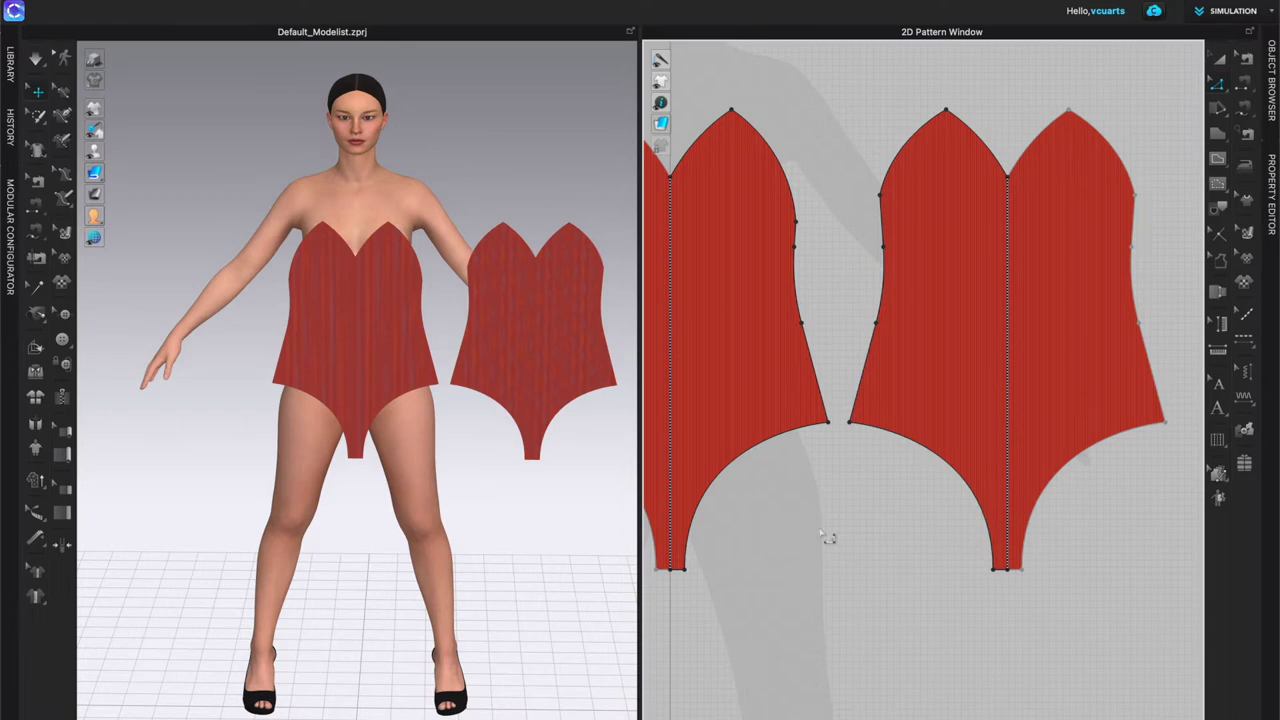
Step: Delete the earlier copy and paste a copy of the reshaped front pattern level with the original, about 20.8 in away
left_click(716, 295)
left_click(962, 305)
key("Delete")
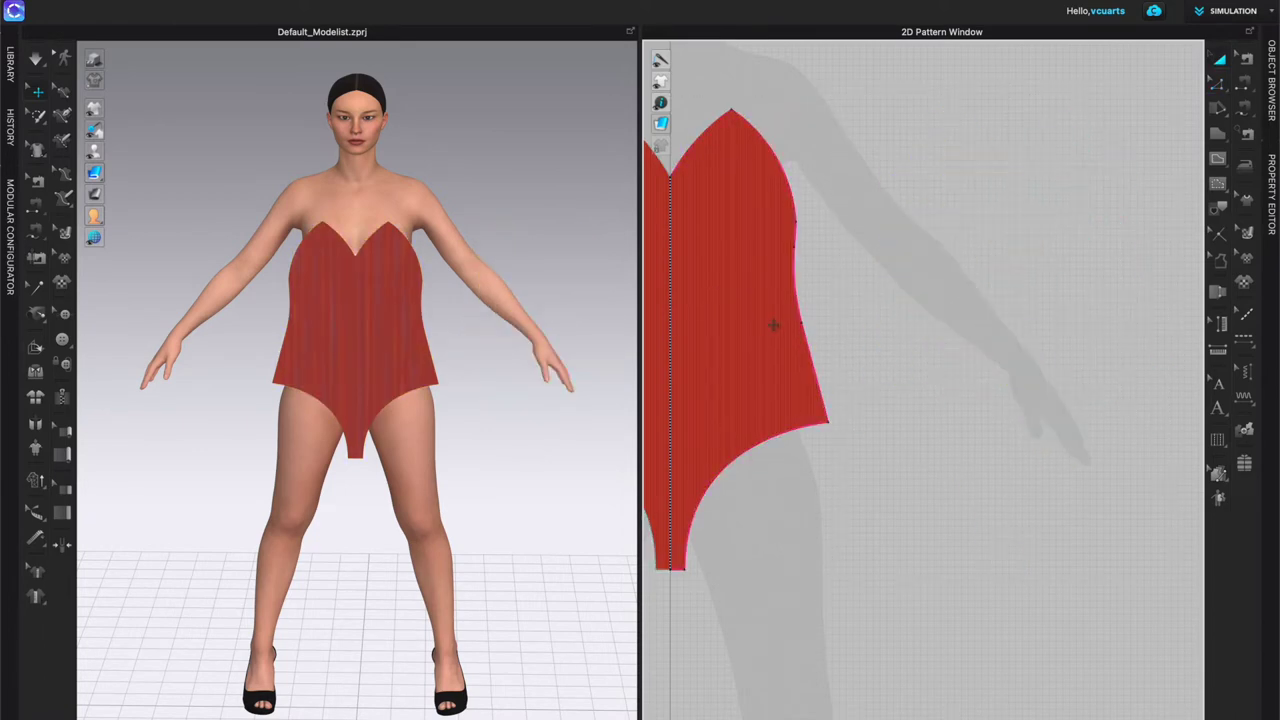
left_click(769, 320)
key("ctrl+v")
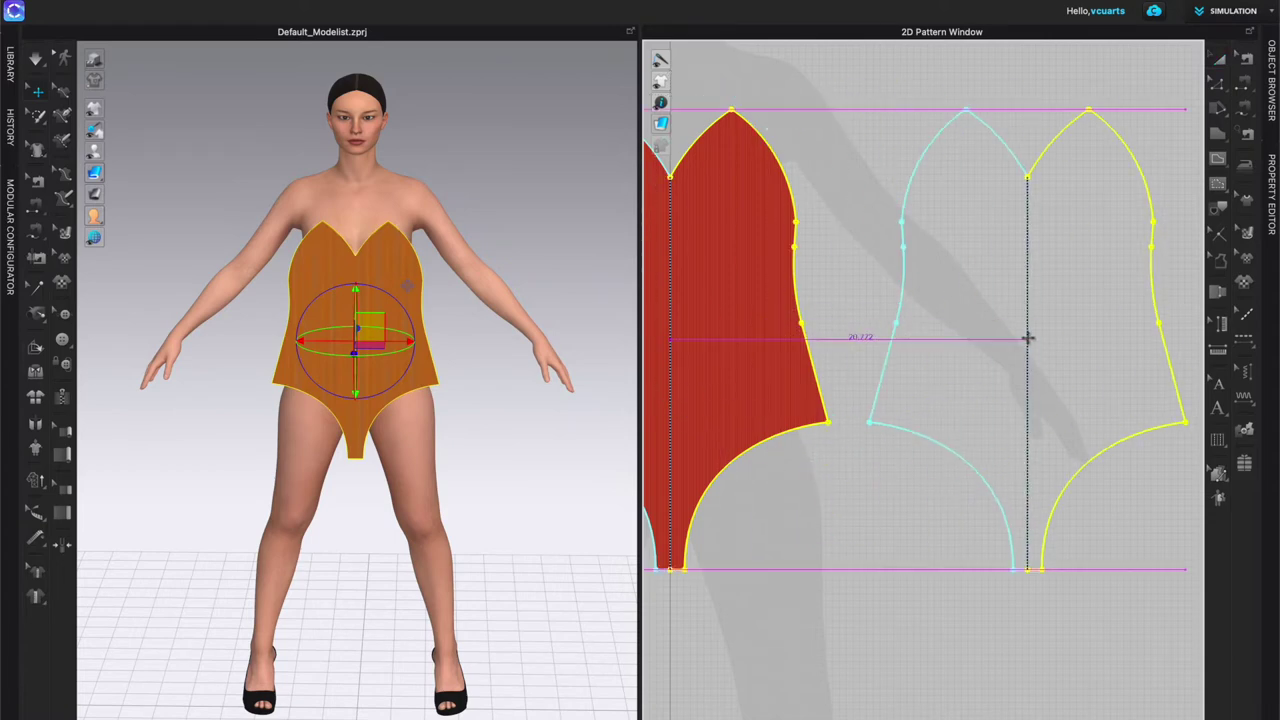
left_click(1029, 340)
left_click(885, 648)
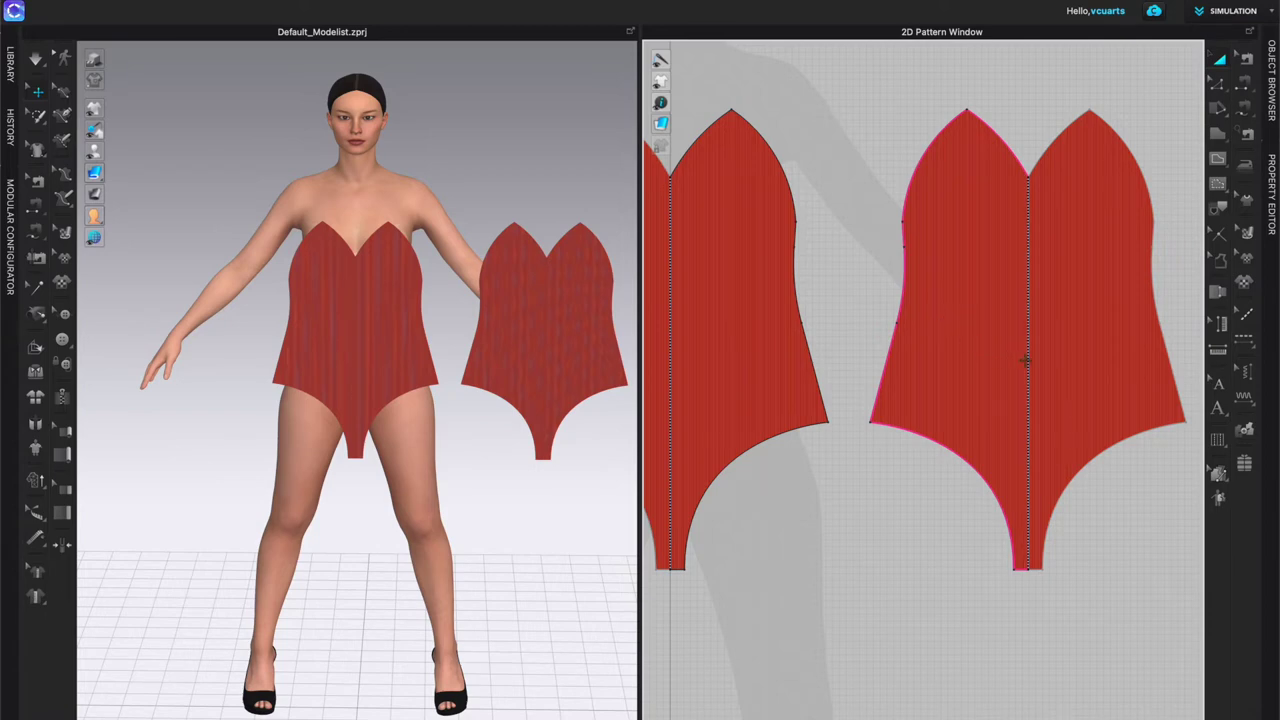
Step: Delete the bust peak points from the copied pattern so its top runs straight between the center and underarm points
key("z")
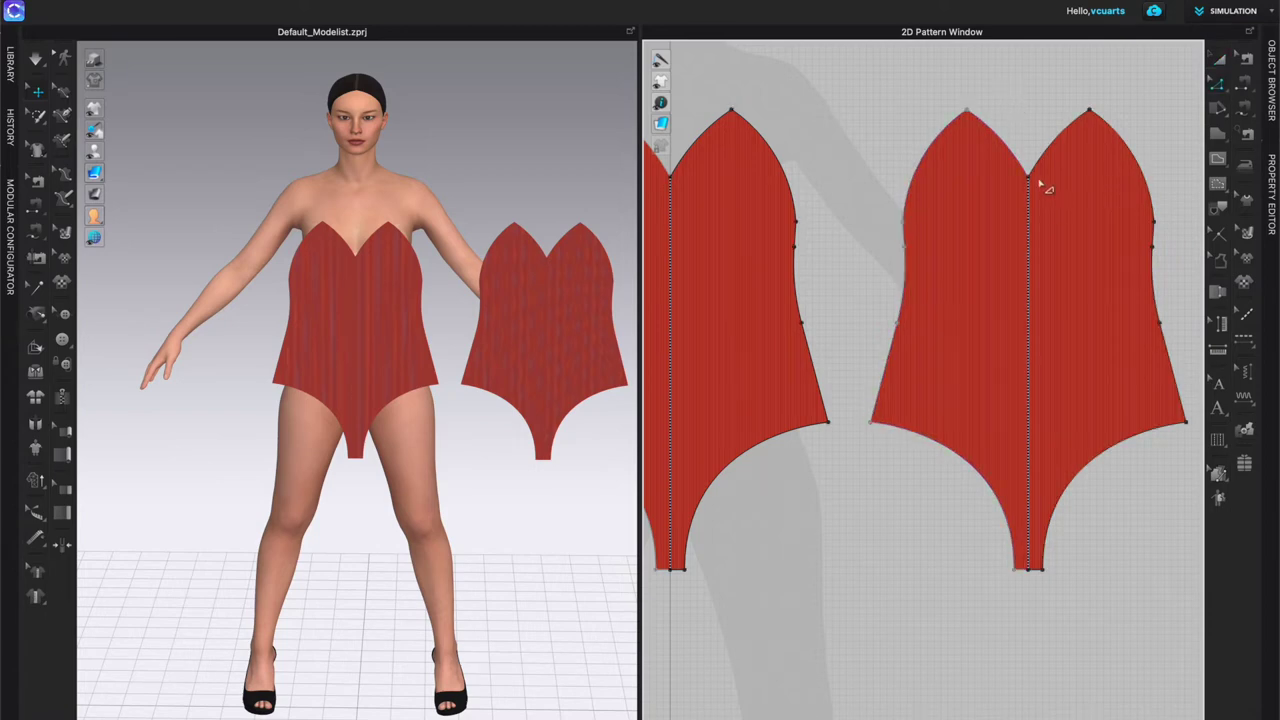
left_click(1030, 183)
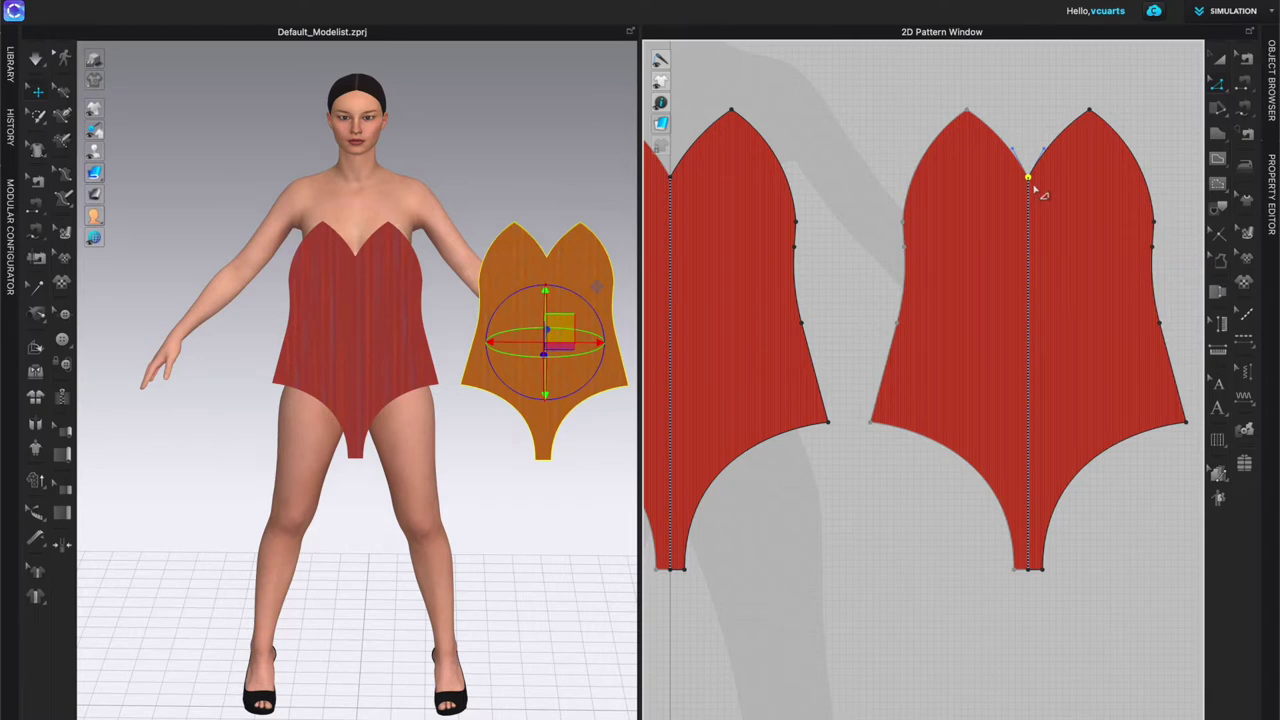
left_click(967, 112)
key("Delete")
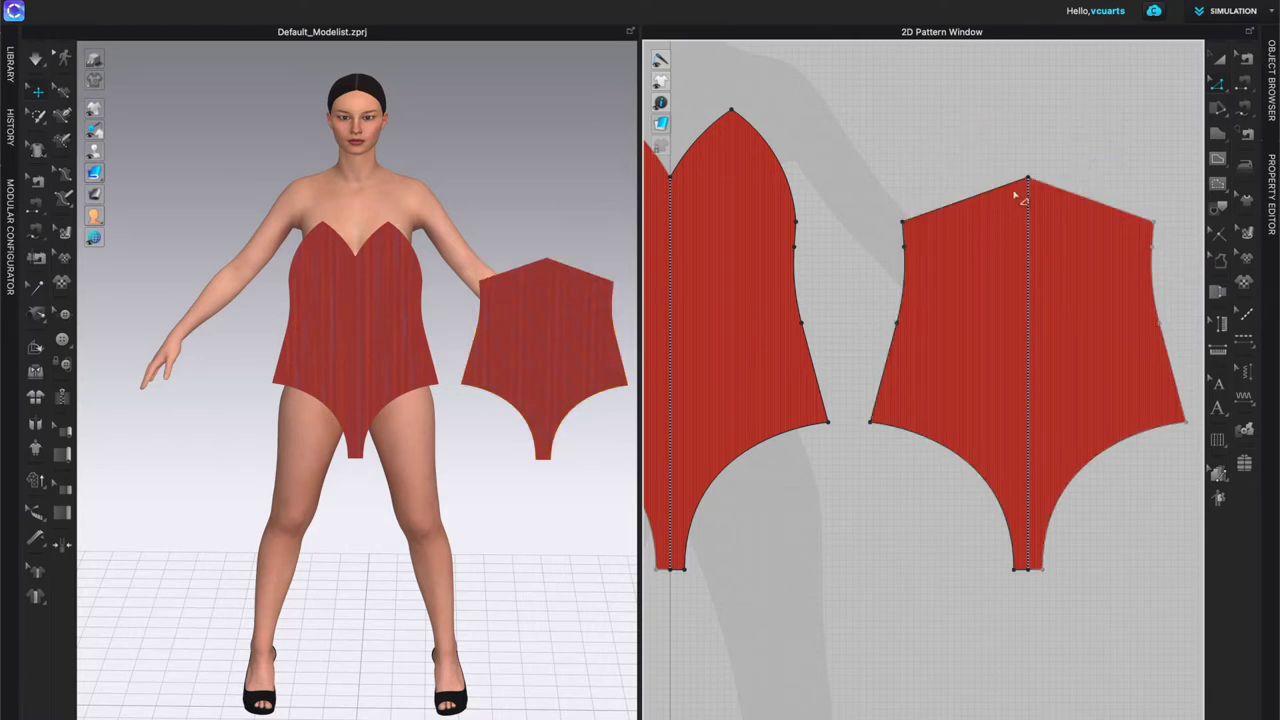
Step: Lower the center top point of the copied pattern and curve its top edge into a scoop about 10.63 in long per half
left_click_drag(1028, 180, 1029, 309)
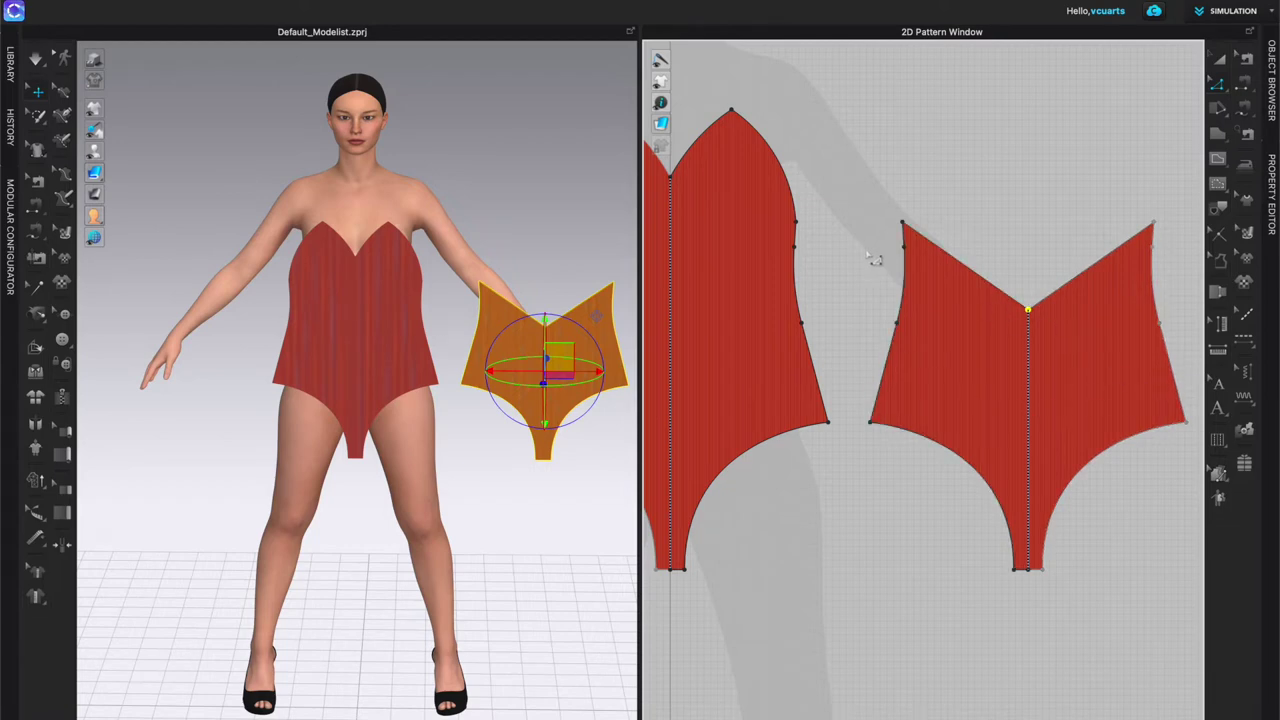
left_click_drag(1028, 310, 1030, 343)
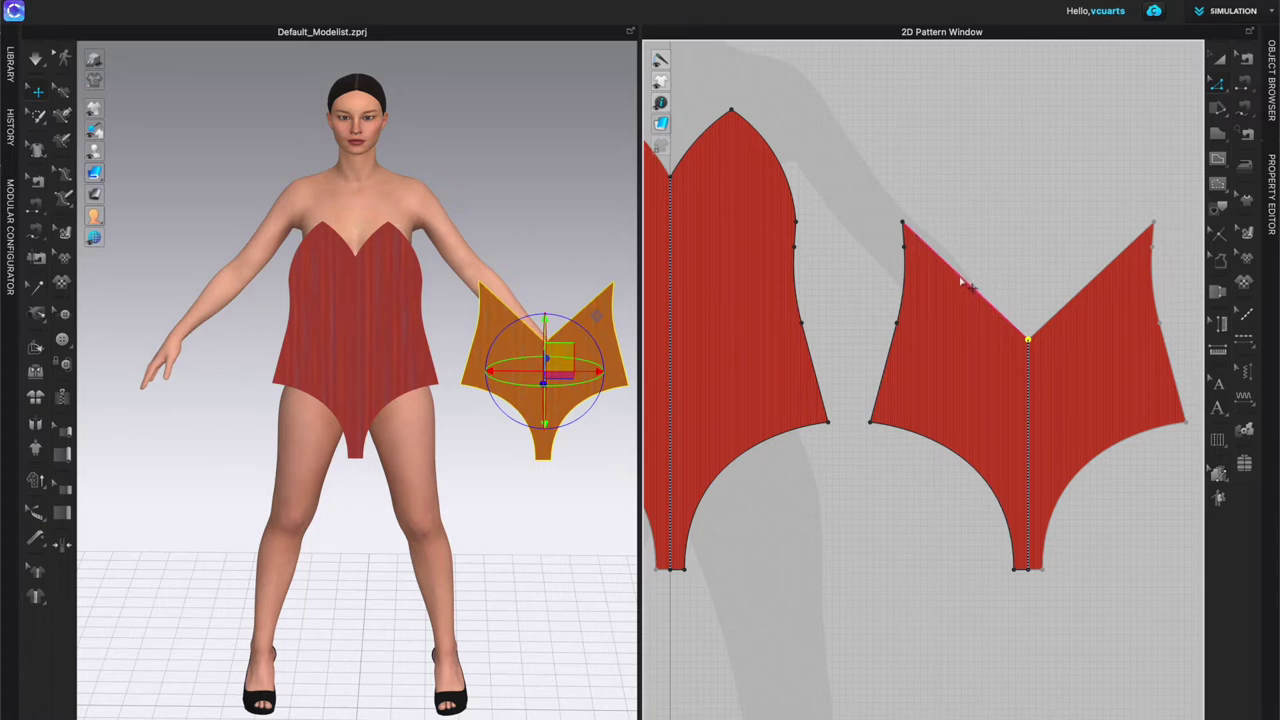
mouse_move(964, 285)
left_mouse_down()
mouse_move(967, 310)
mouse_move(957, 300)
left_mouse_up()
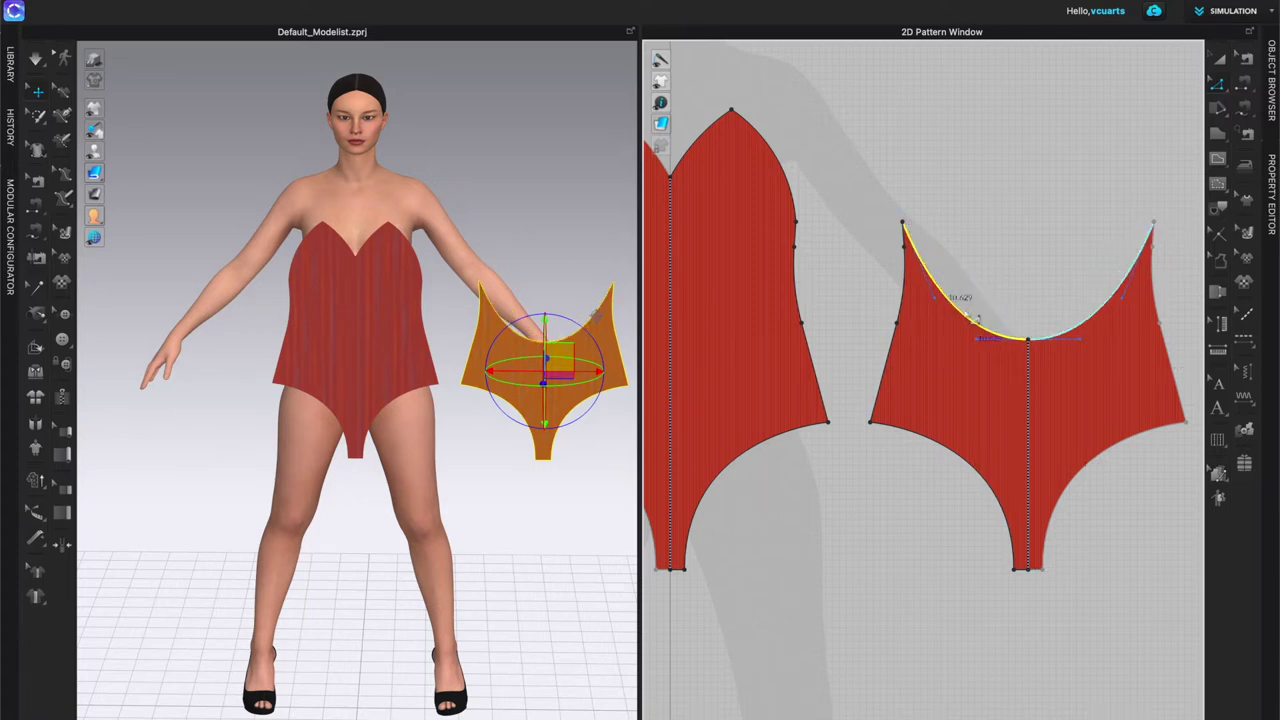
left_click(906, 514)
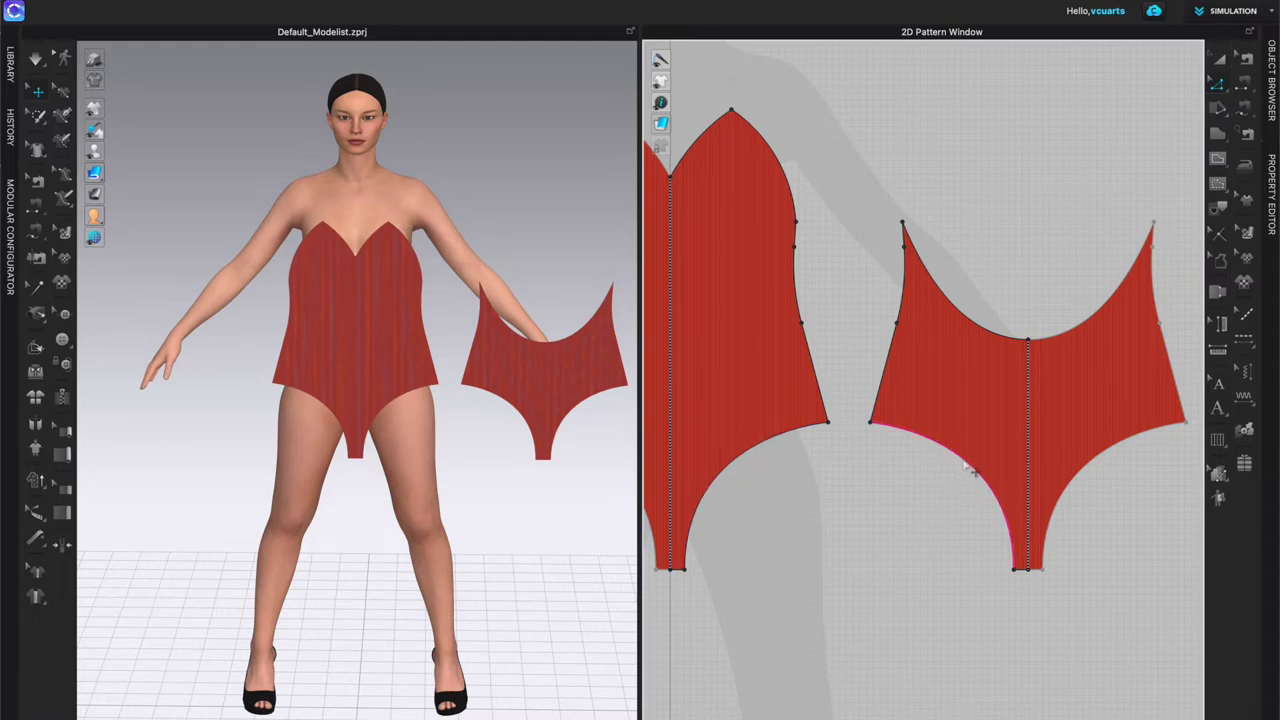
Step: Bend the copied pattern's leg opening outward for fuller back coverage, and adjust its curve handle to turn inward near the crotch
left_click_drag(968, 470, 843, 549)
left_click(930, 617)
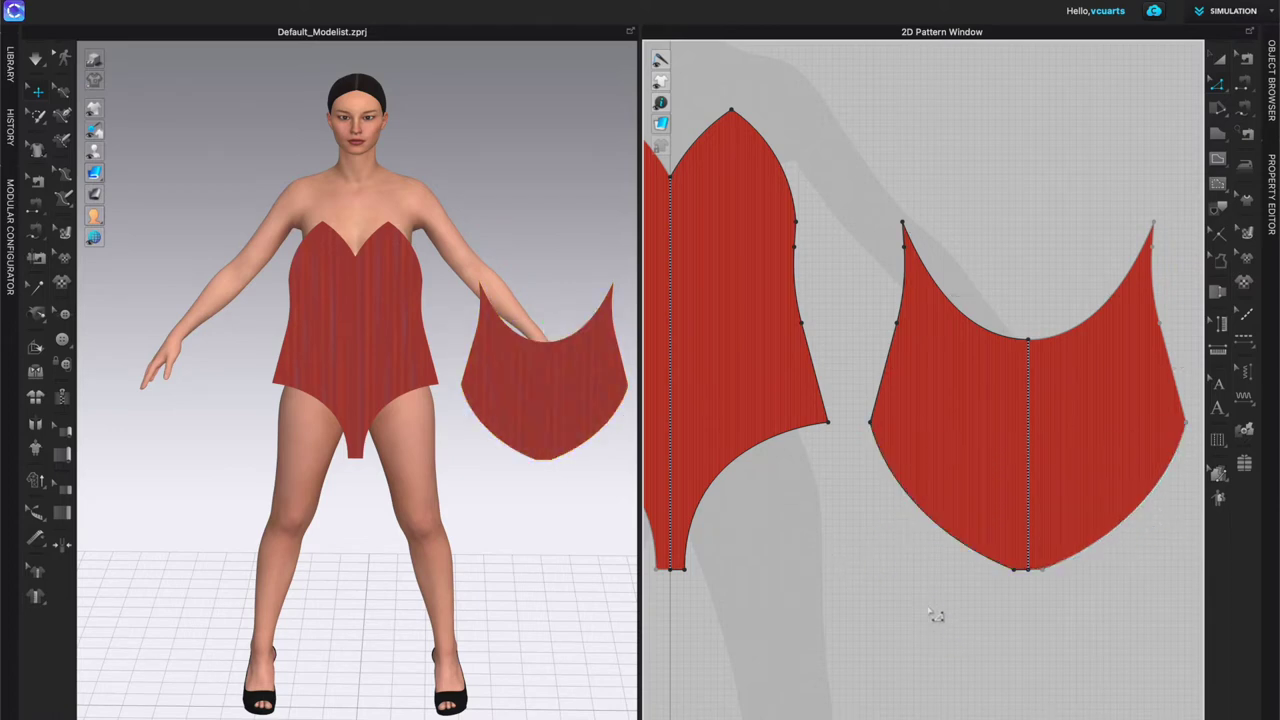
left_click(930, 522)
left_click_drag(888, 522, 1013, 553)
left_click(926, 480)
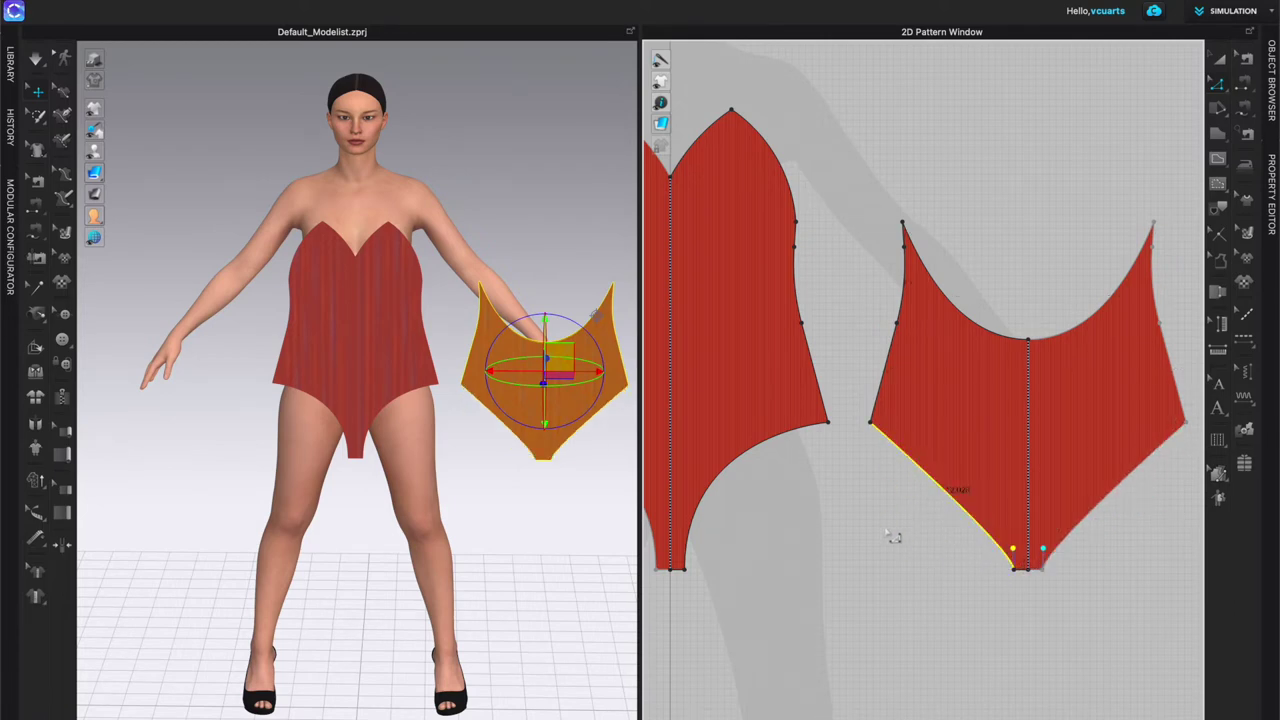
Step: Add two points along the copied pattern's leg opening and shift the segment between them outward
key("x")
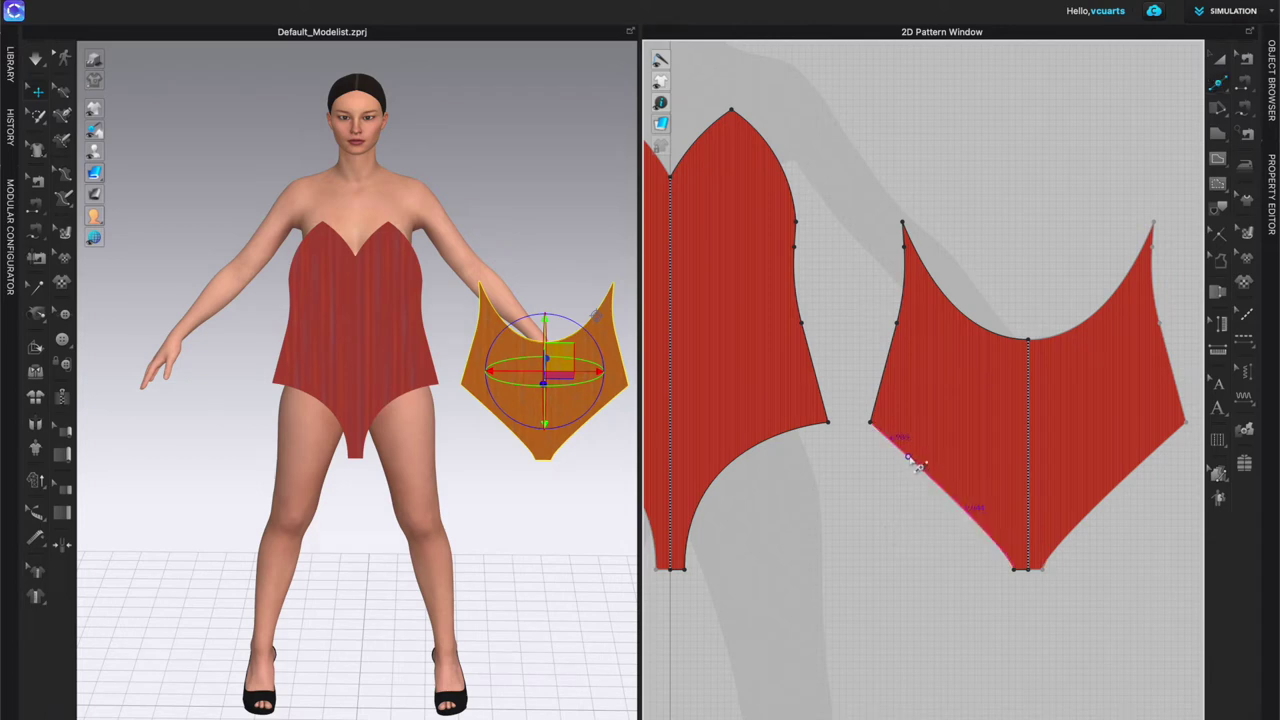
left_click(903, 451)
left_click(979, 524)
left_click(943, 508)
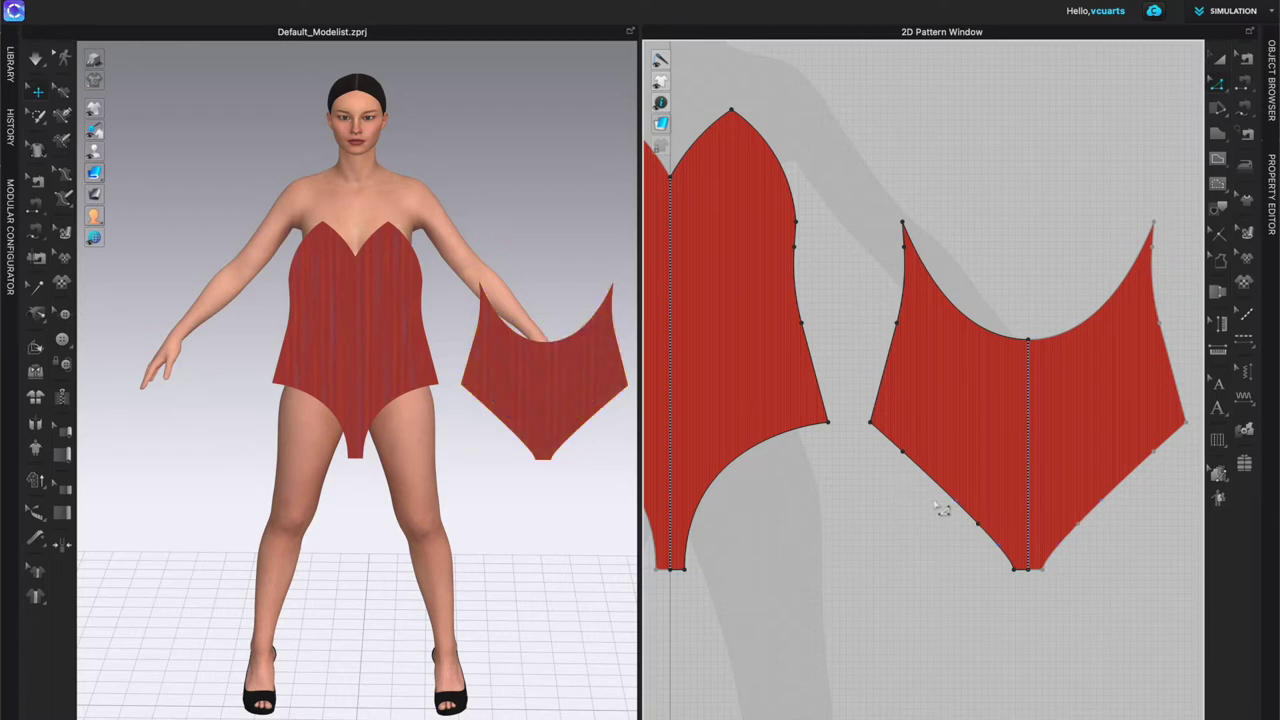
left_click(945, 508)
left_click_drag(929, 509, 925, 512)
left_click(997, 567)
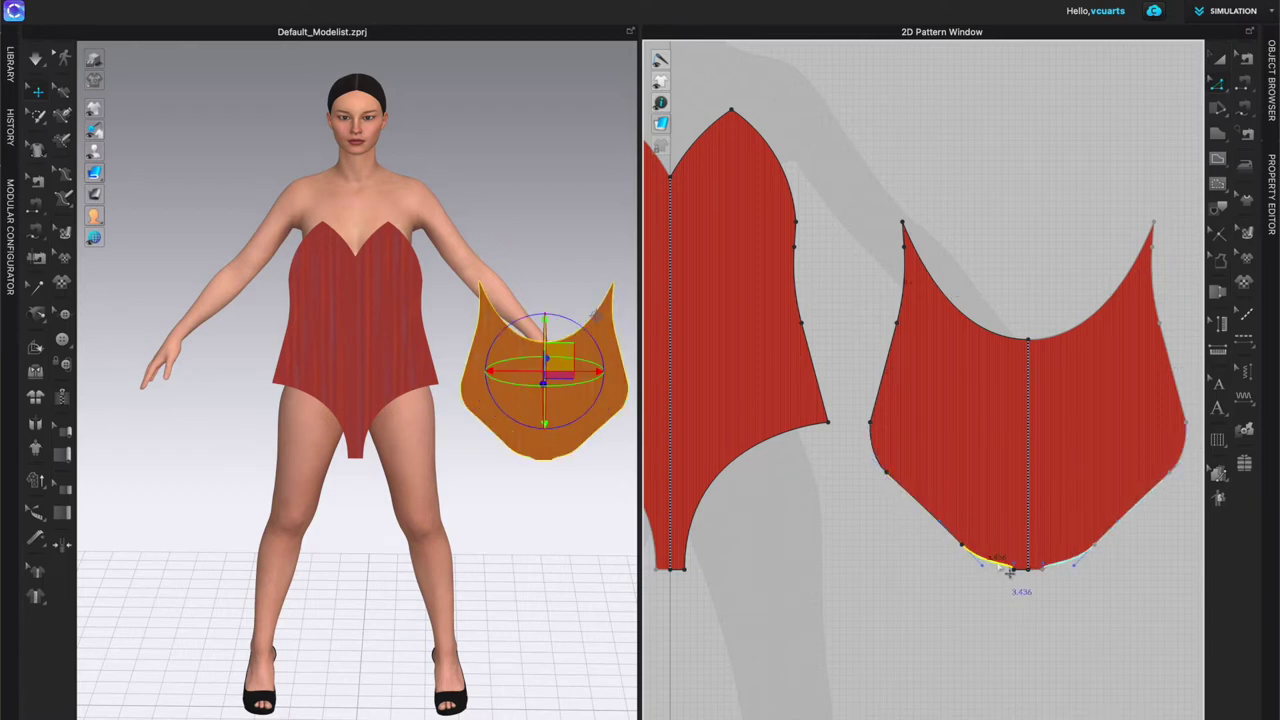
Step: Curve the leg opening segments beside the crotch and below the side seam inward on the copied pattern
left_click_drag(1014, 568, 995, 546)
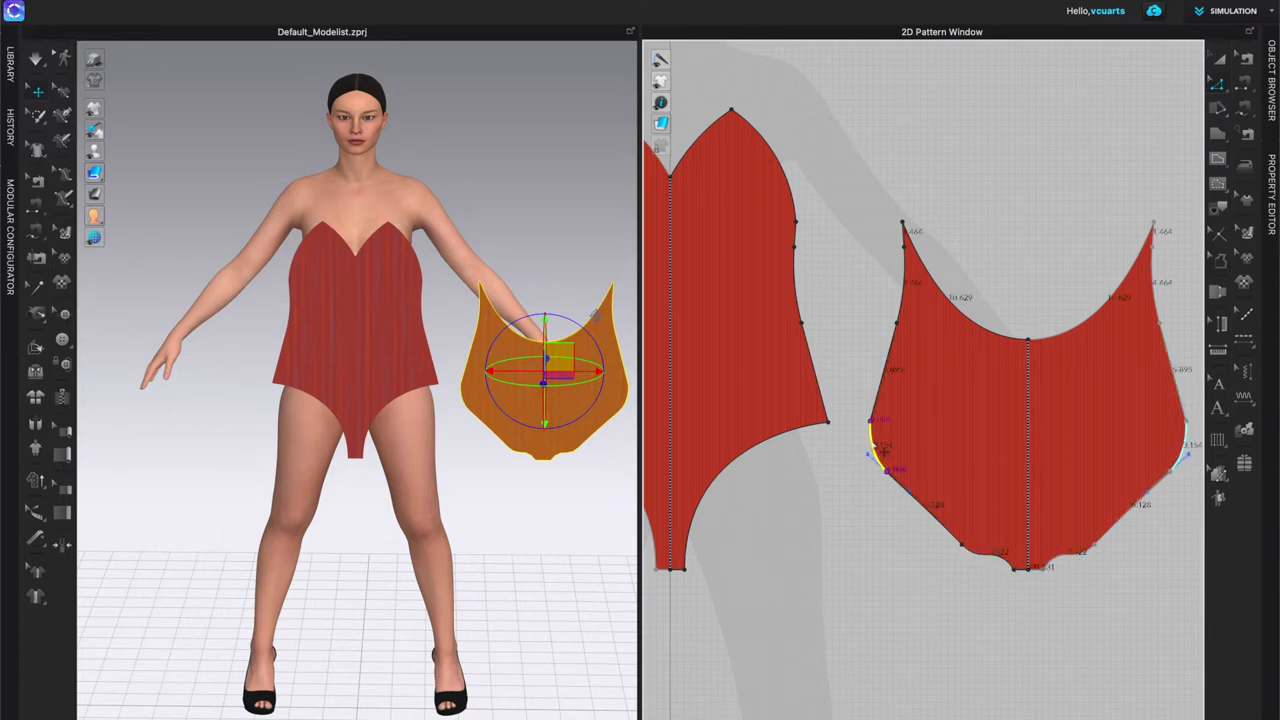
left_click(842, 517)
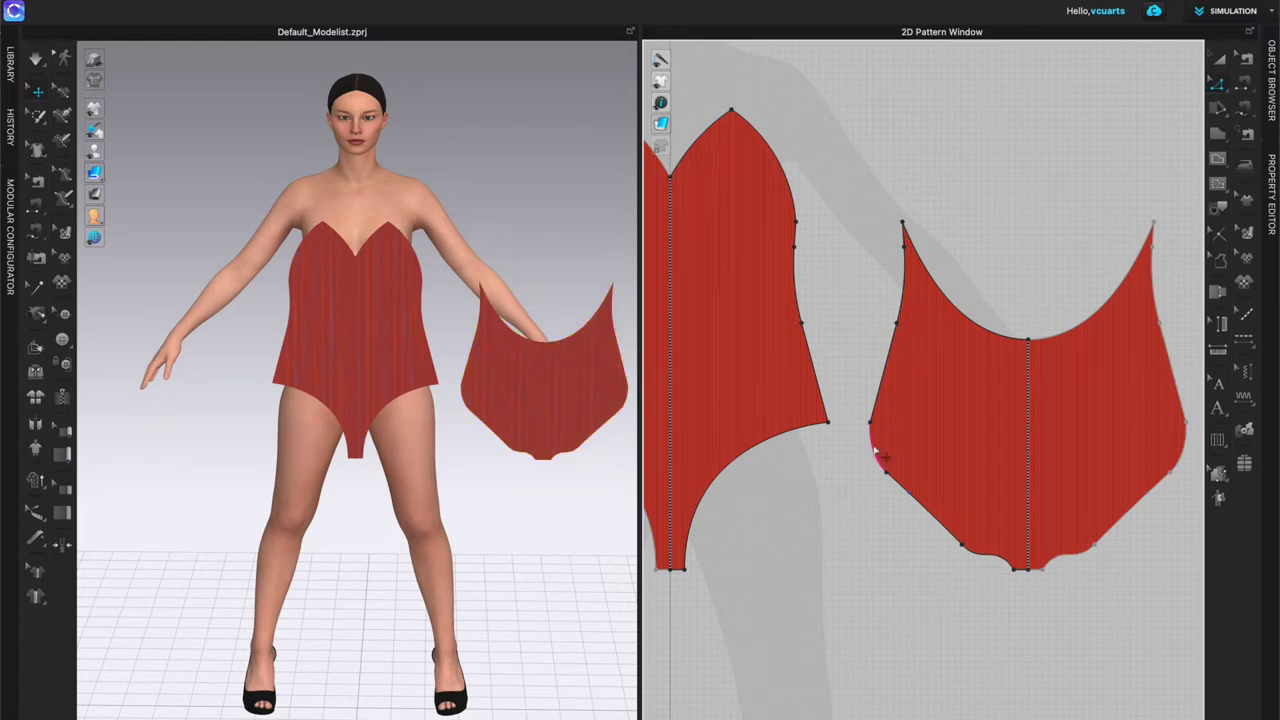
left_click_drag(875, 451, 903, 444)
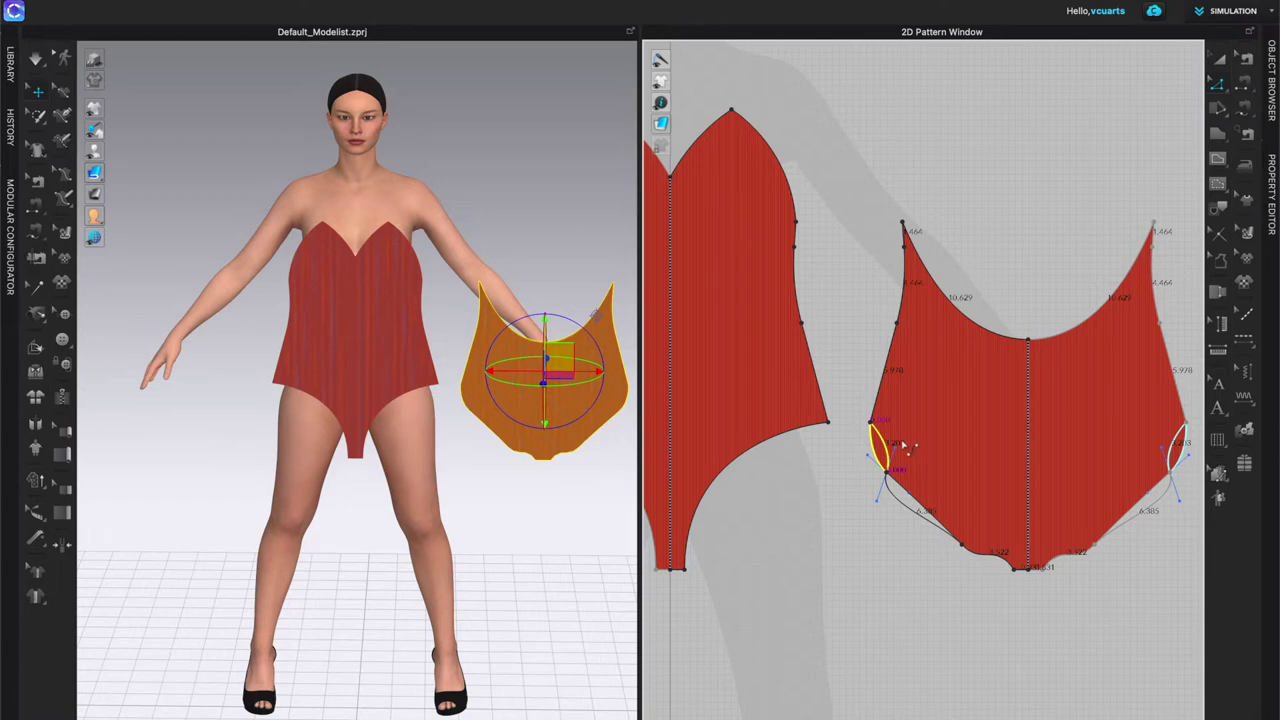
left_click(906, 556)
left_click(908, 512)
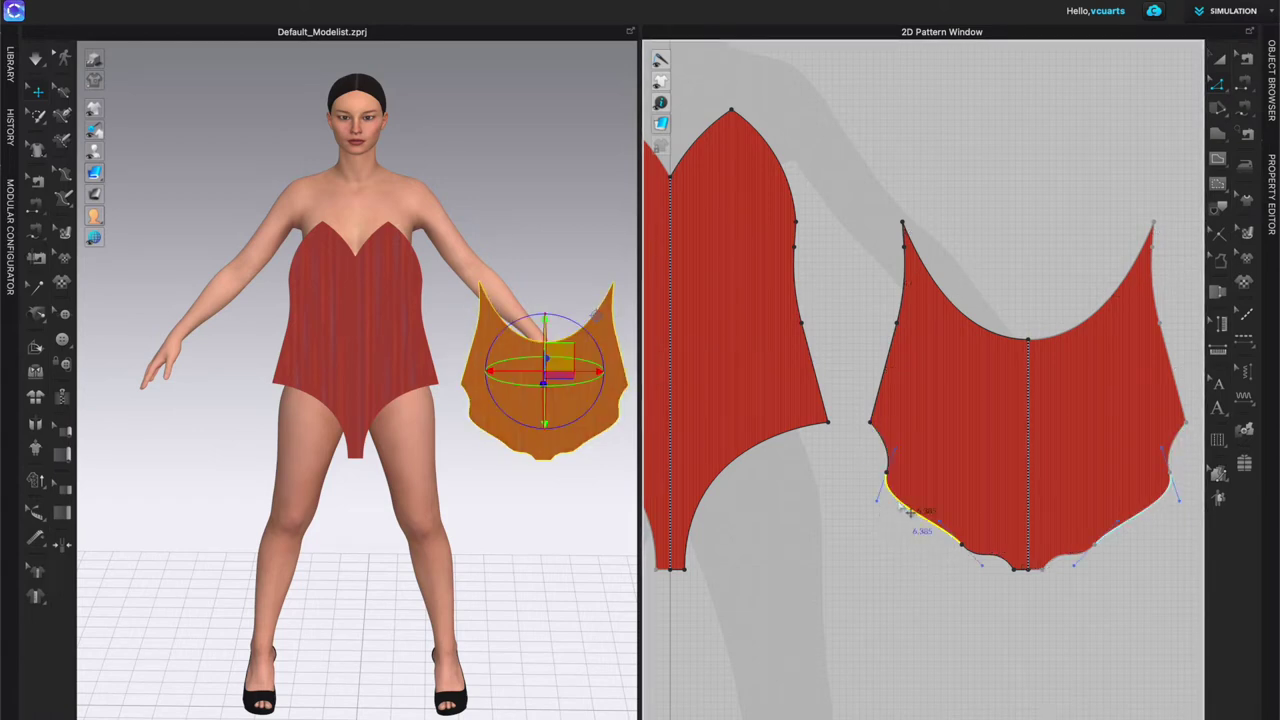
Step: Adjust the curve handles of the middle leg opening segment and reshape the short segment below the side seam
left_click(891, 463)
left_click(915, 506)
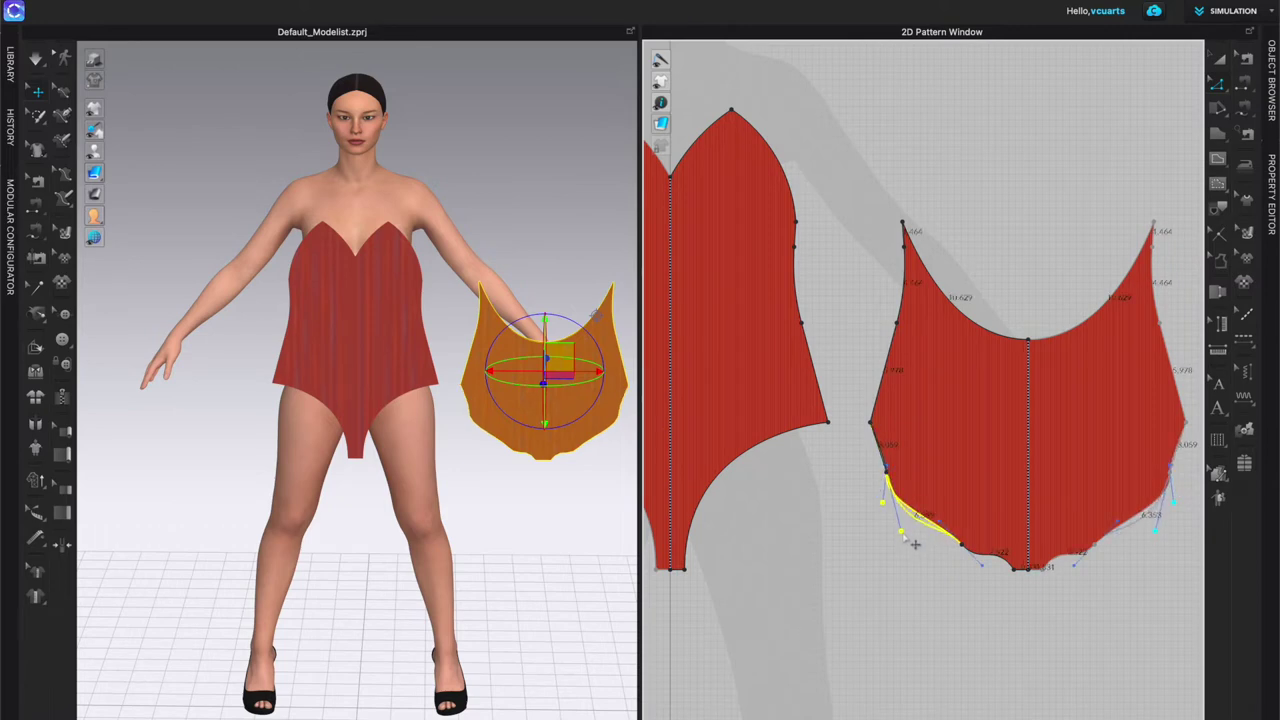
left_click_drag(939, 521, 898, 498)
left_click_drag(879, 443, 903, 470)
Step: Bend the short segment below the copied pattern's side seam inward and smooth the adjoining middle leg opening curve
scroll(882, 456, "up", 10)
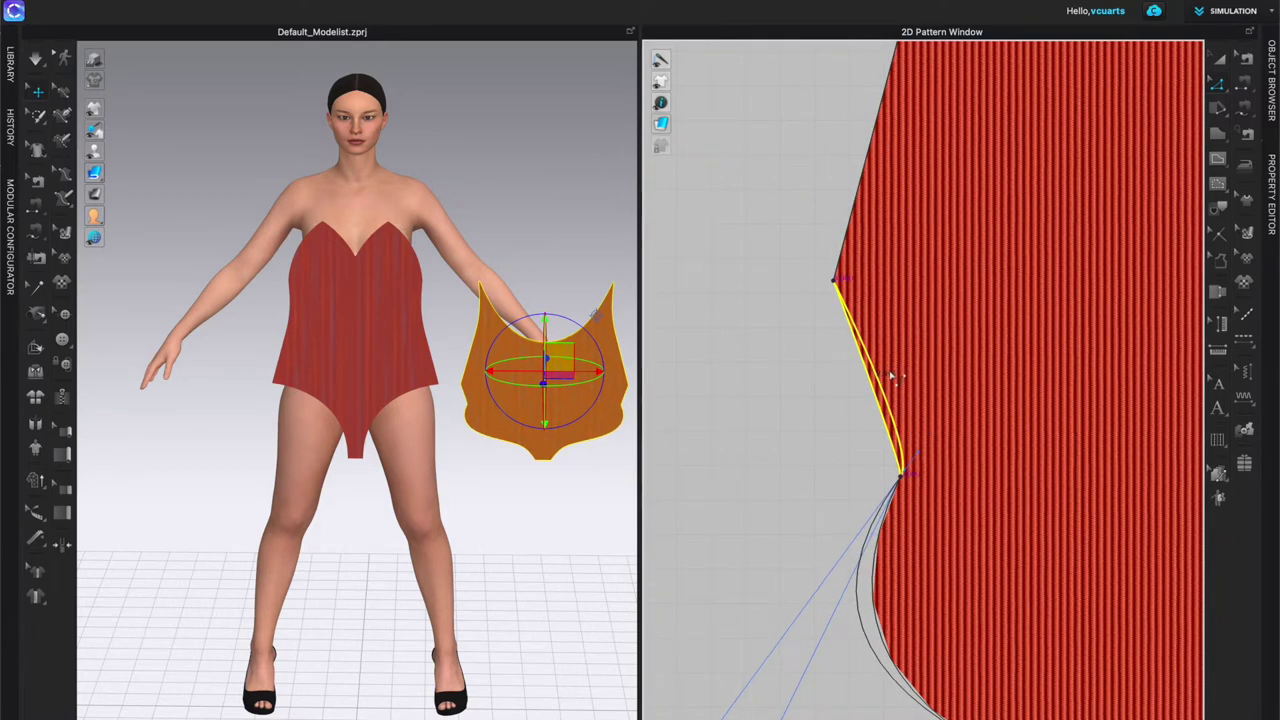
left_click(890, 650)
scroll(894, 650, "down", 3)
key("c")
left_click_drag(869, 329, 866, 332)
left_click_drag(731, 330, 742, 326)
scroll(850, 450, "up", 3)
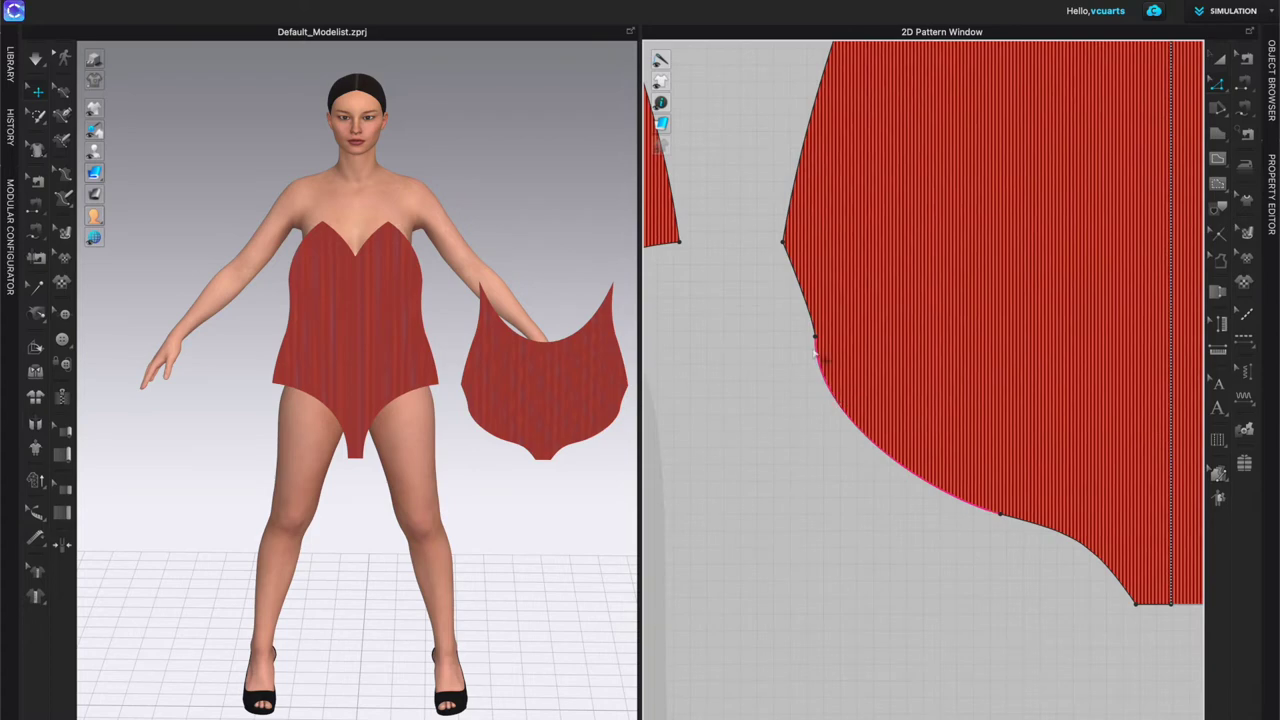
Step: Redirect the lower curve handle at the point below the copied pattern's side seam and delete all curve points from the short segment above it
left_click(787, 257)
scroll(791, 414, "up", 3)
scroll(805, 395, "down", 4)
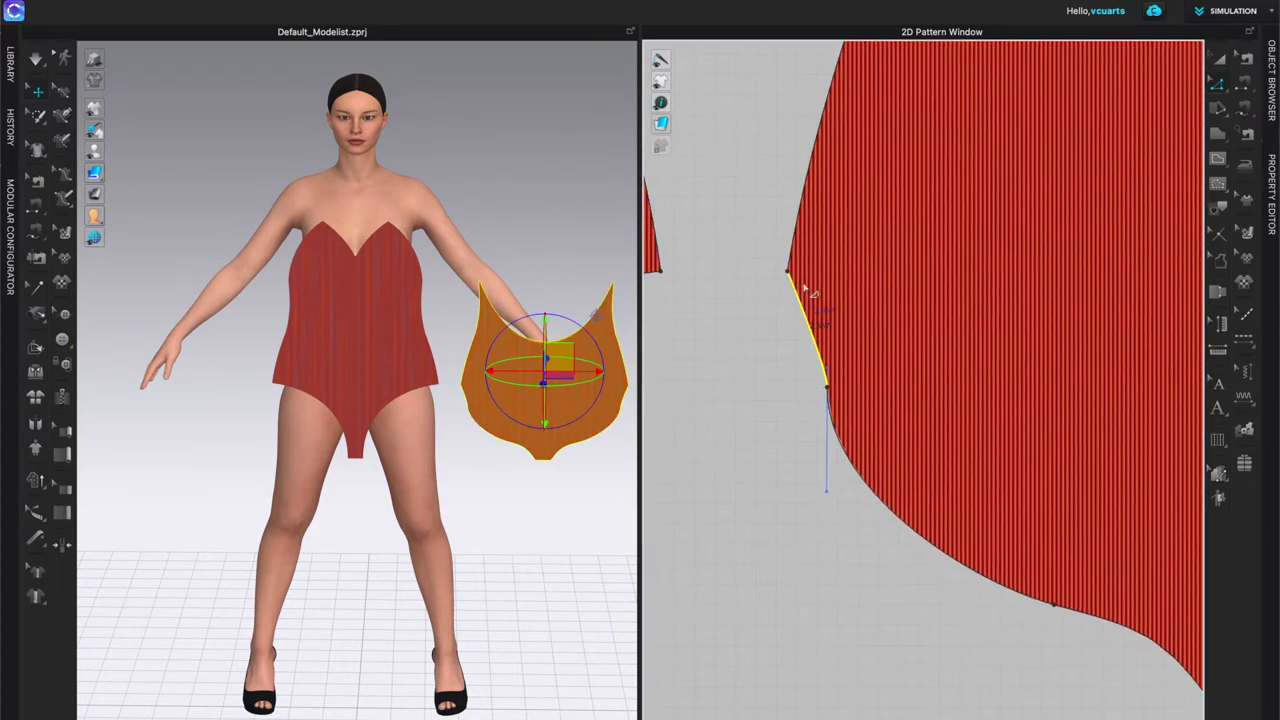
left_click_drag(826, 491, 877, 554)
right_click(802, 314)
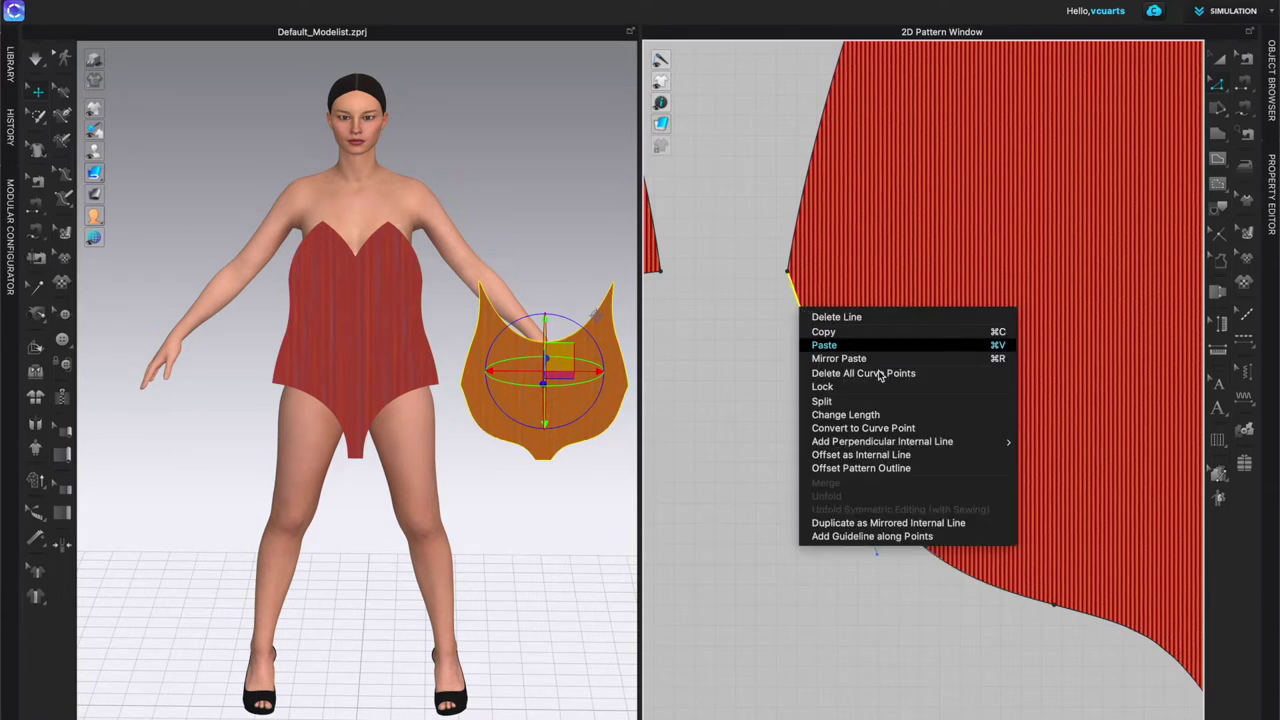
left_click(820, 372)
left_click(788, 348)
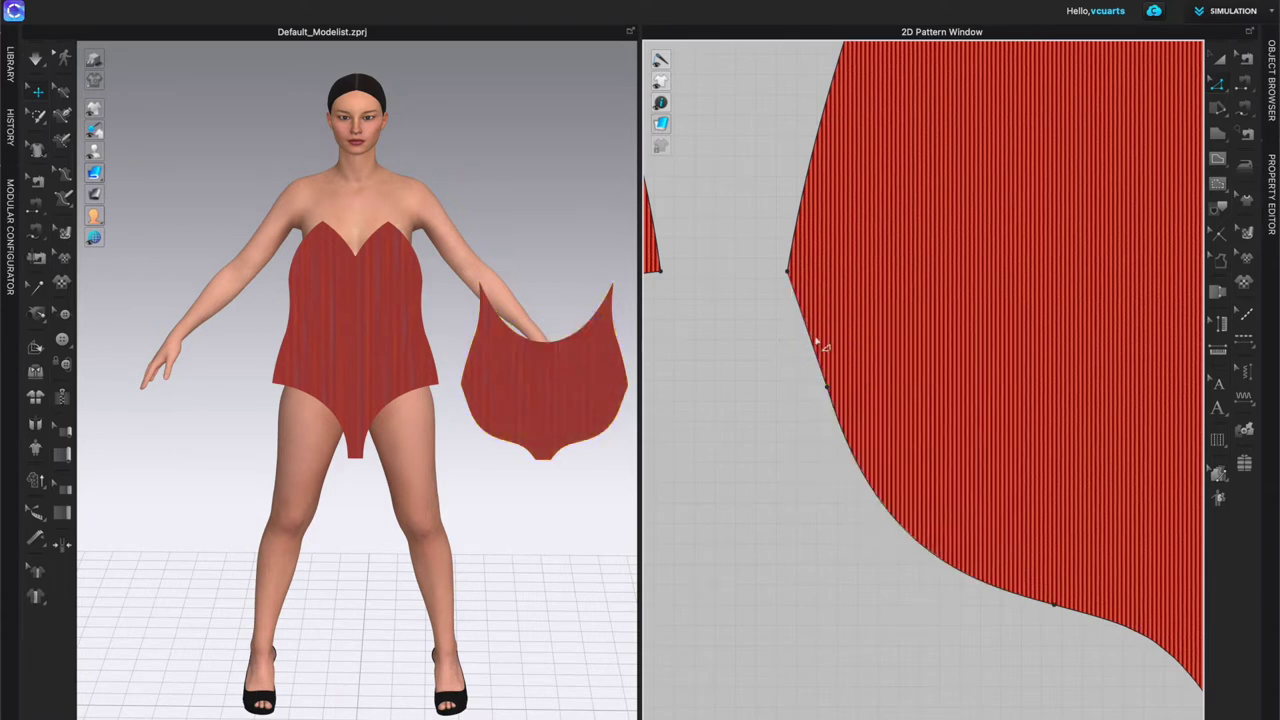
Step: Curve the straightened short segment below the copied pattern's side seam inward
mouse_move(814, 347)
left_mouse_down()
mouse_move(797, 330)
mouse_move(828, 345)
left_mouse_up()
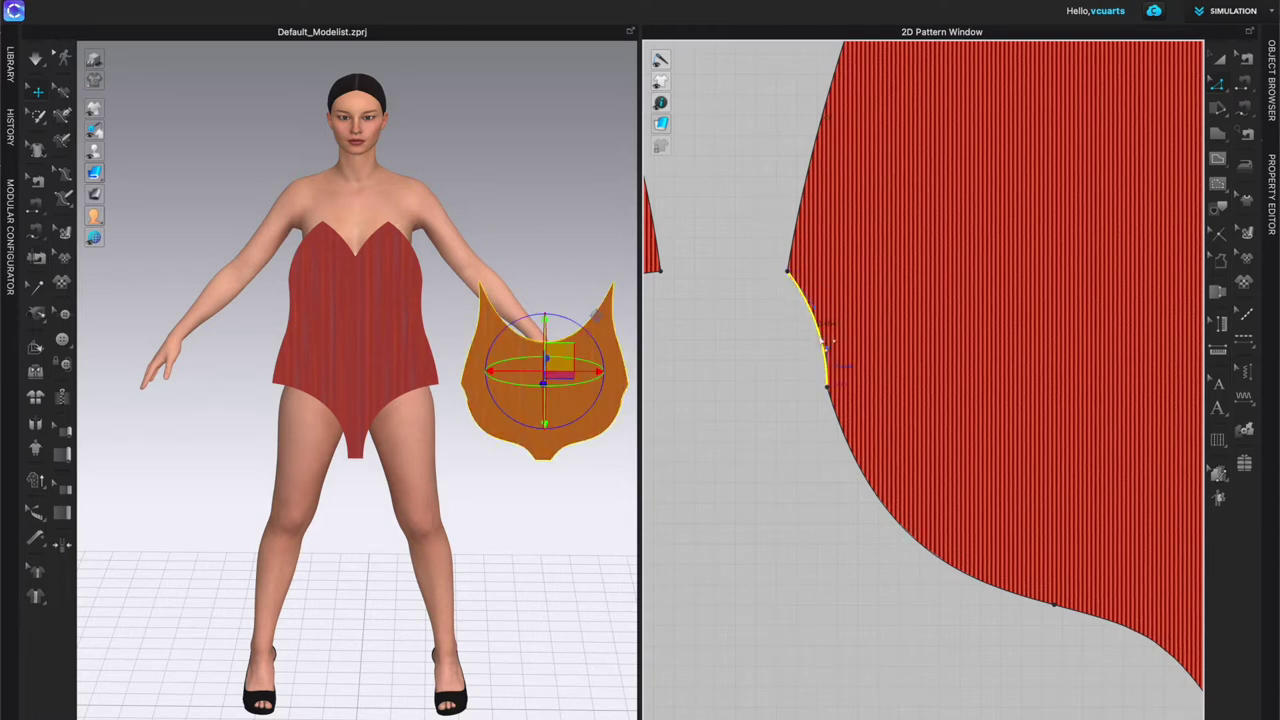
left_click(797, 313)
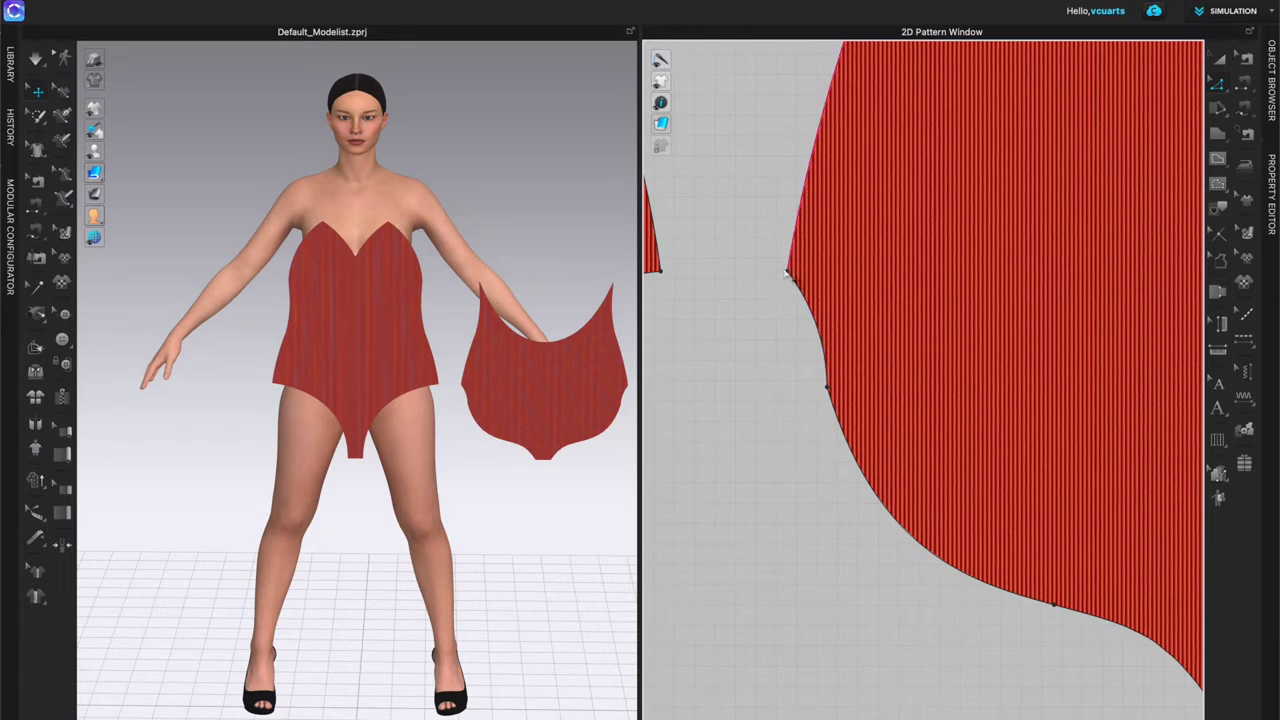
left_click_drag(816, 322, 827, 321)
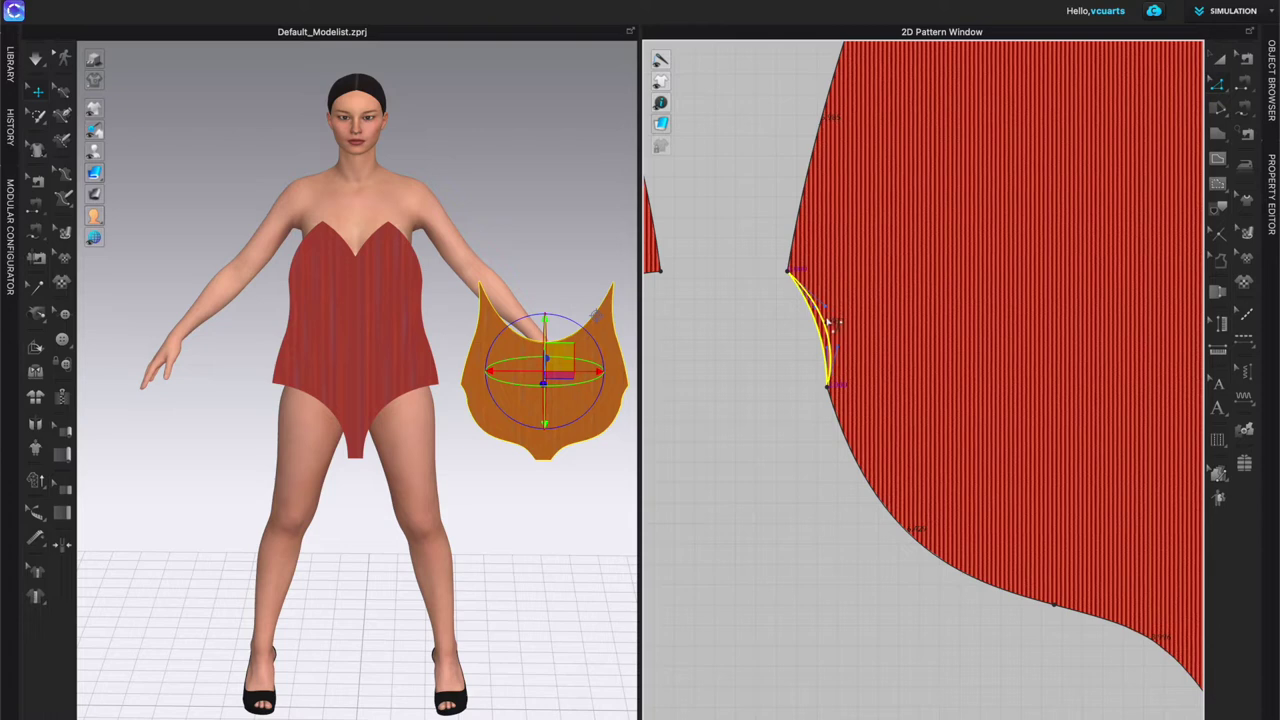
Step: Move the point joining the short segment and the middle leg opening curve inward, and adjust the short segment's curve handle
left_click(846, 523)
left_click(829, 389)
left_click_drag(838, 402, 851, 413)
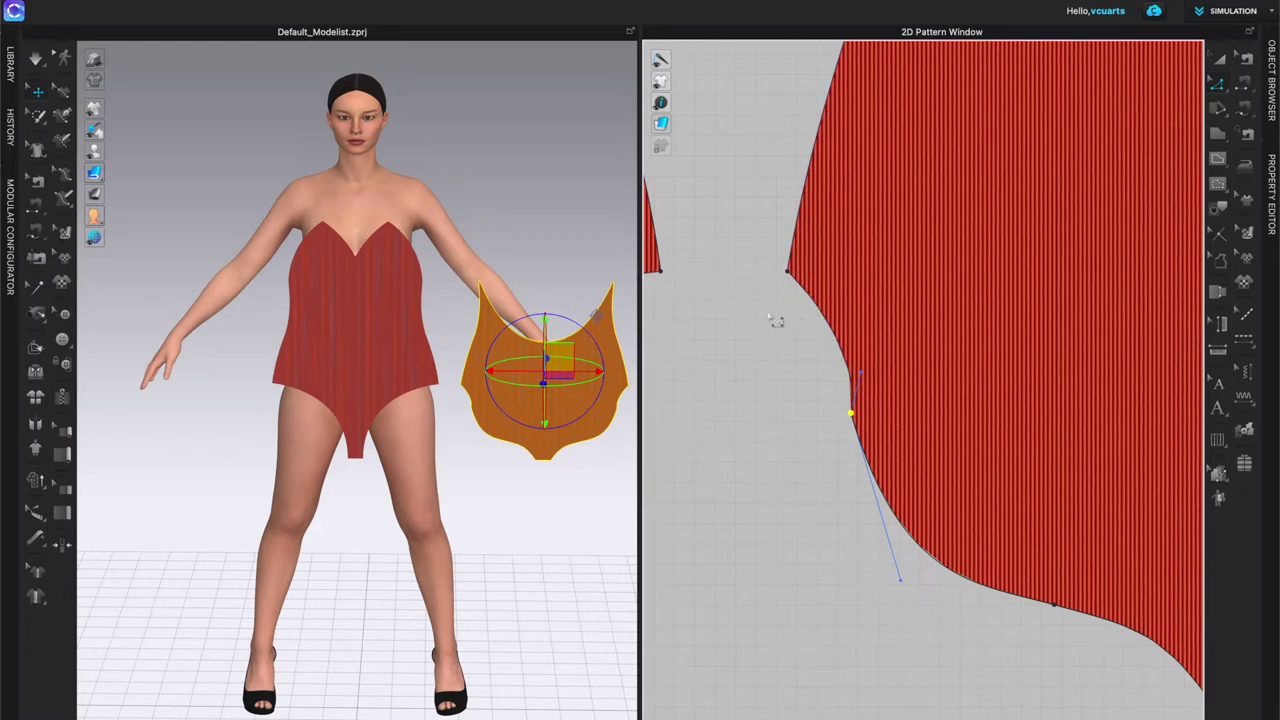
left_click(852, 564)
left_click(852, 362)
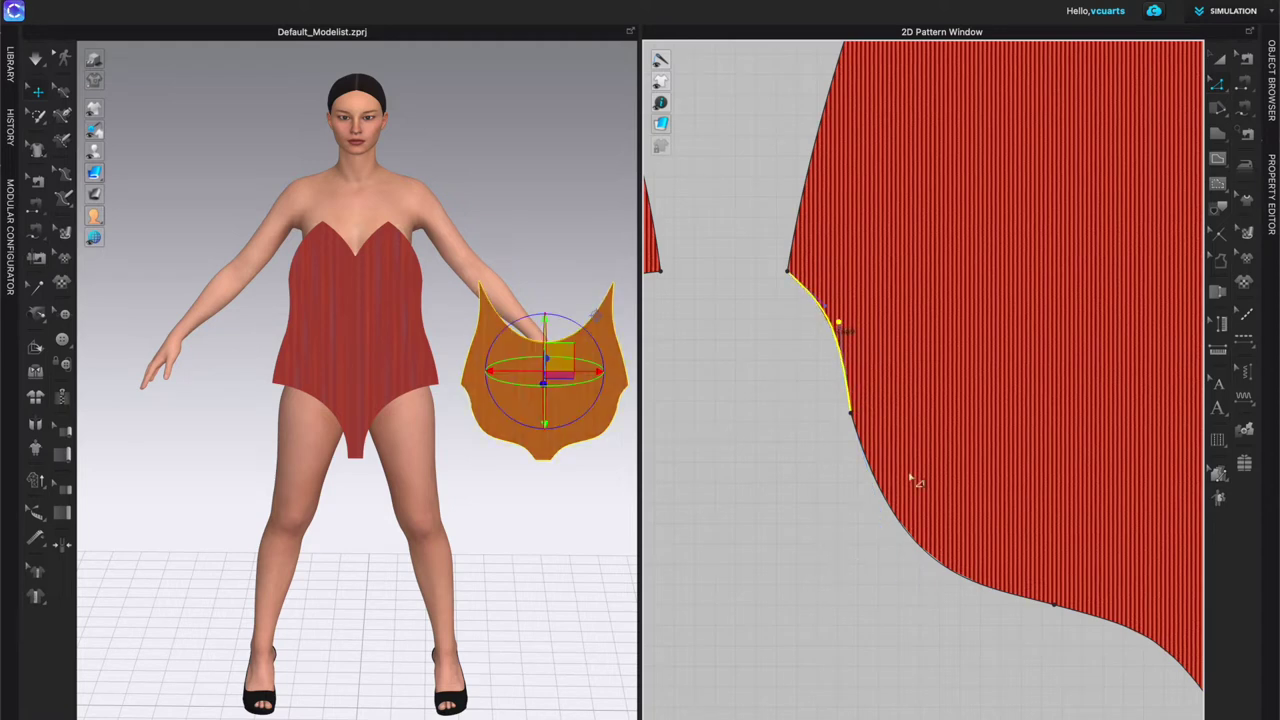
Step: Reshape the copied pattern's middle leg opening segment and move its upper point up toward the side seam
left_click(903, 620)
scroll(903, 620, "down", 3)
scroll(834, 471, "up", 5)
left_click(806, 398)
left_click_drag(806, 398, 808, 395)
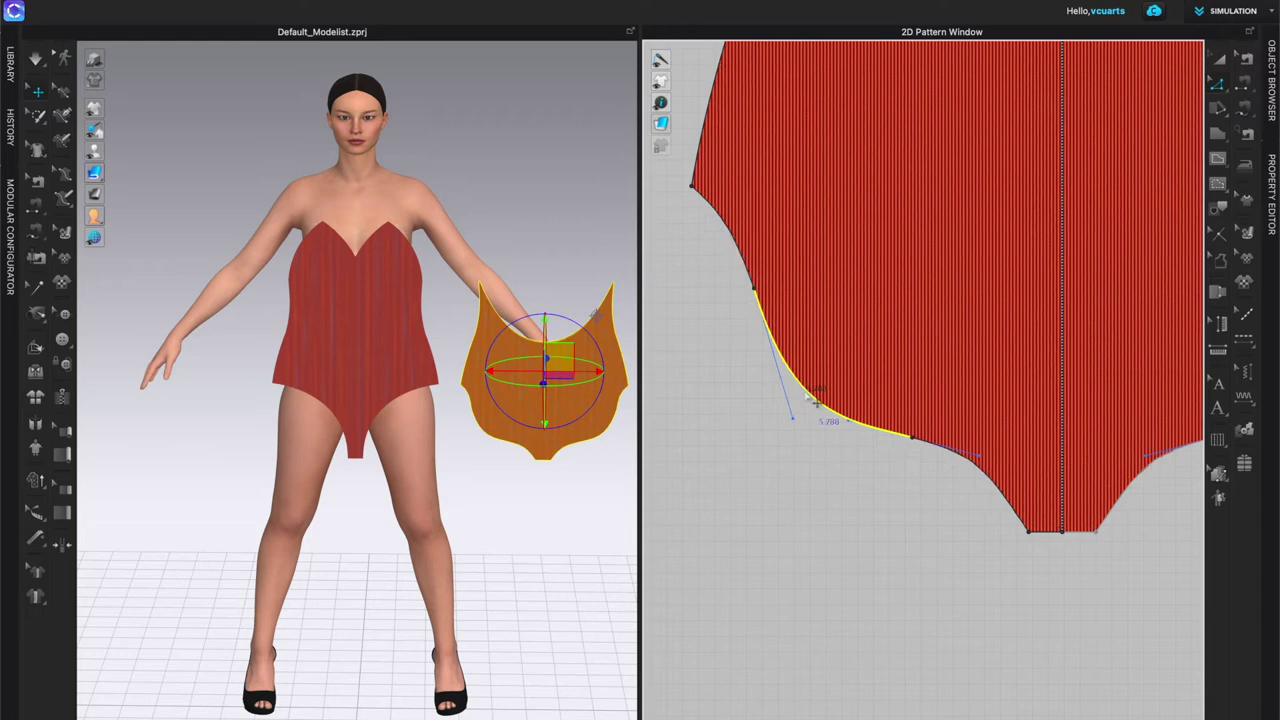
left_click_drag(754, 290, 741, 254)
left_click(816, 500)
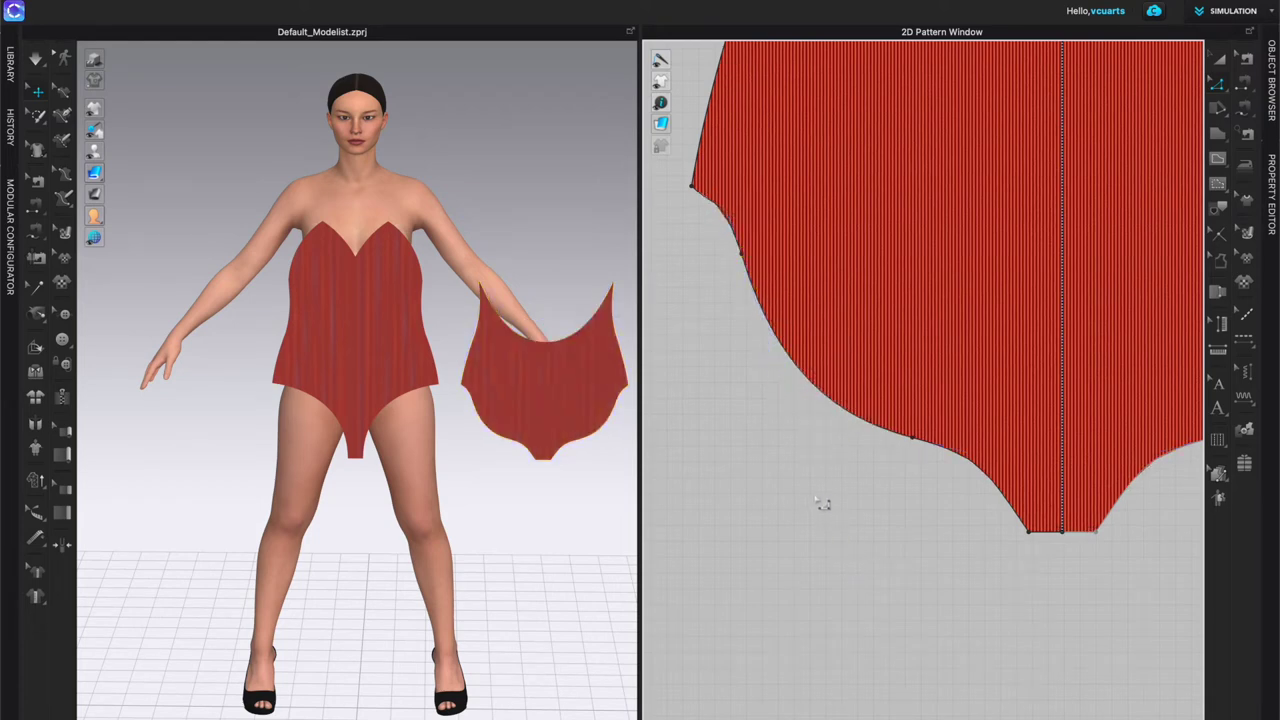
Step: Bend the shortened segment below the copied pattern's side seam slightly further inward
left_click(721, 215)
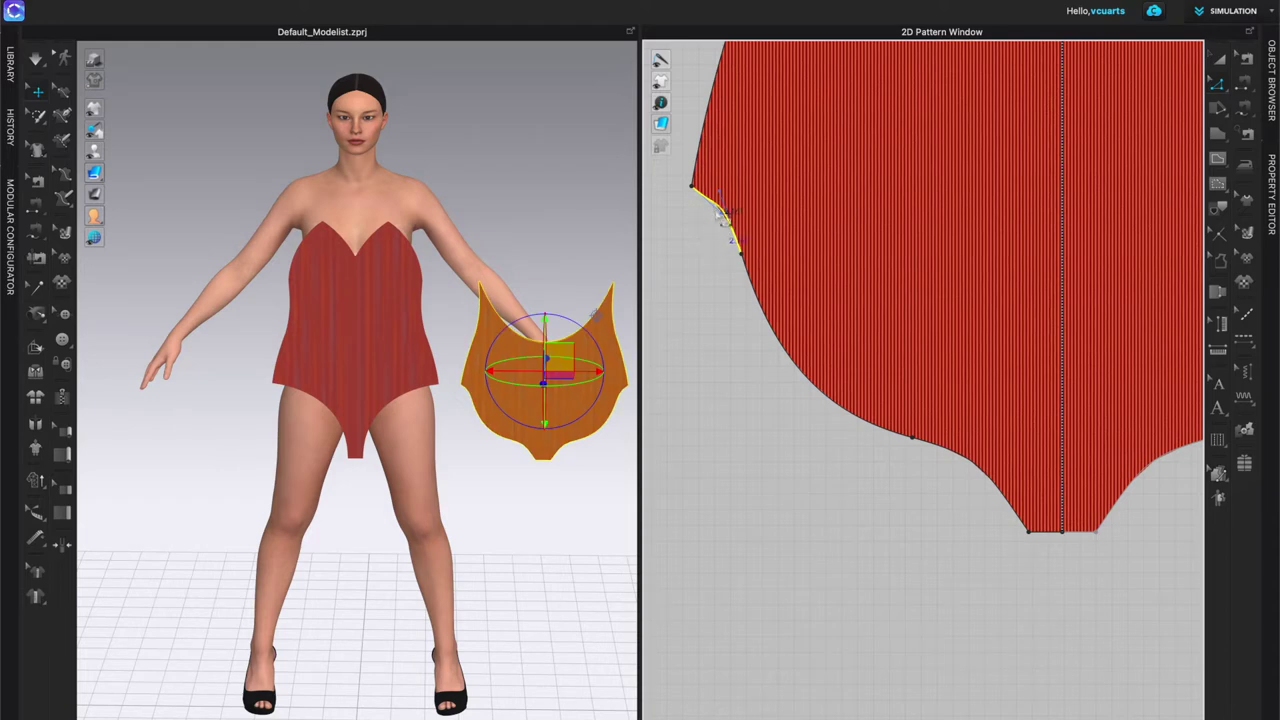
left_click_drag(722, 212, 728, 211)
scroll(848, 503, "down", 5)
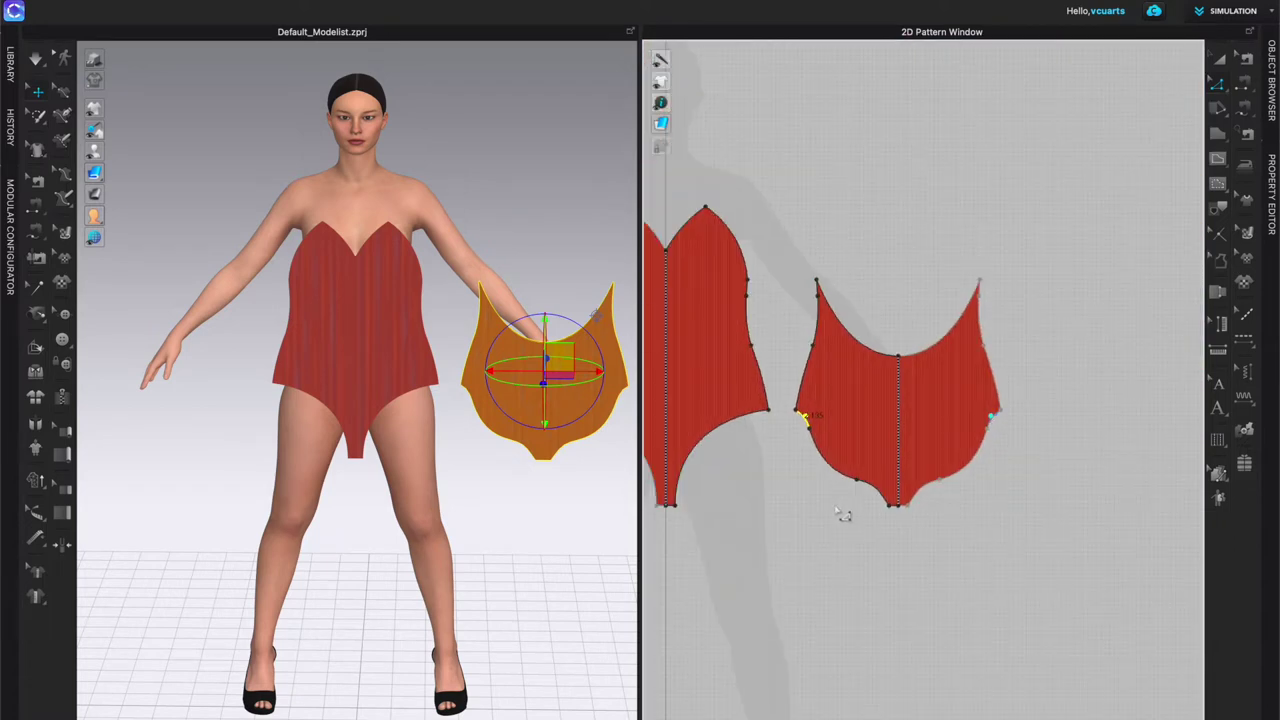
Step: Shift the copied pattern's lower leg opening point toward the crotch and round the segment beside the crotch
scroll(877, 514, "up", 5)
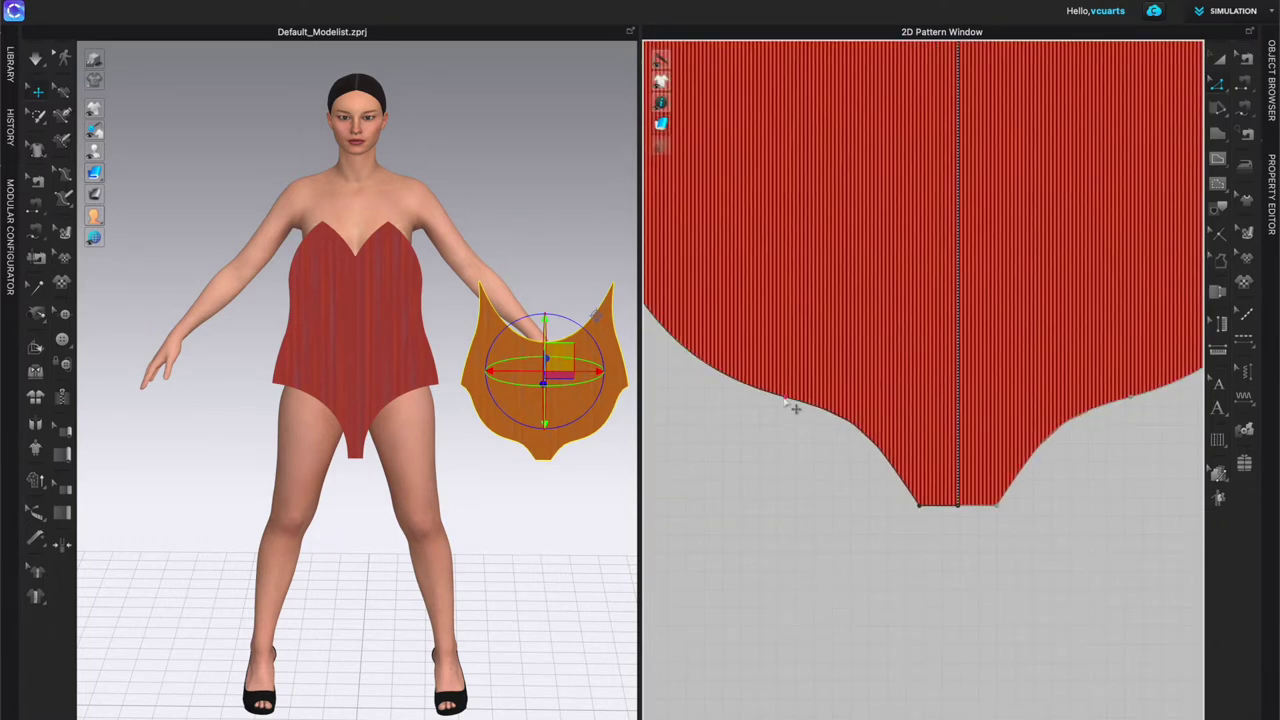
left_click_drag(814, 418, 837, 431)
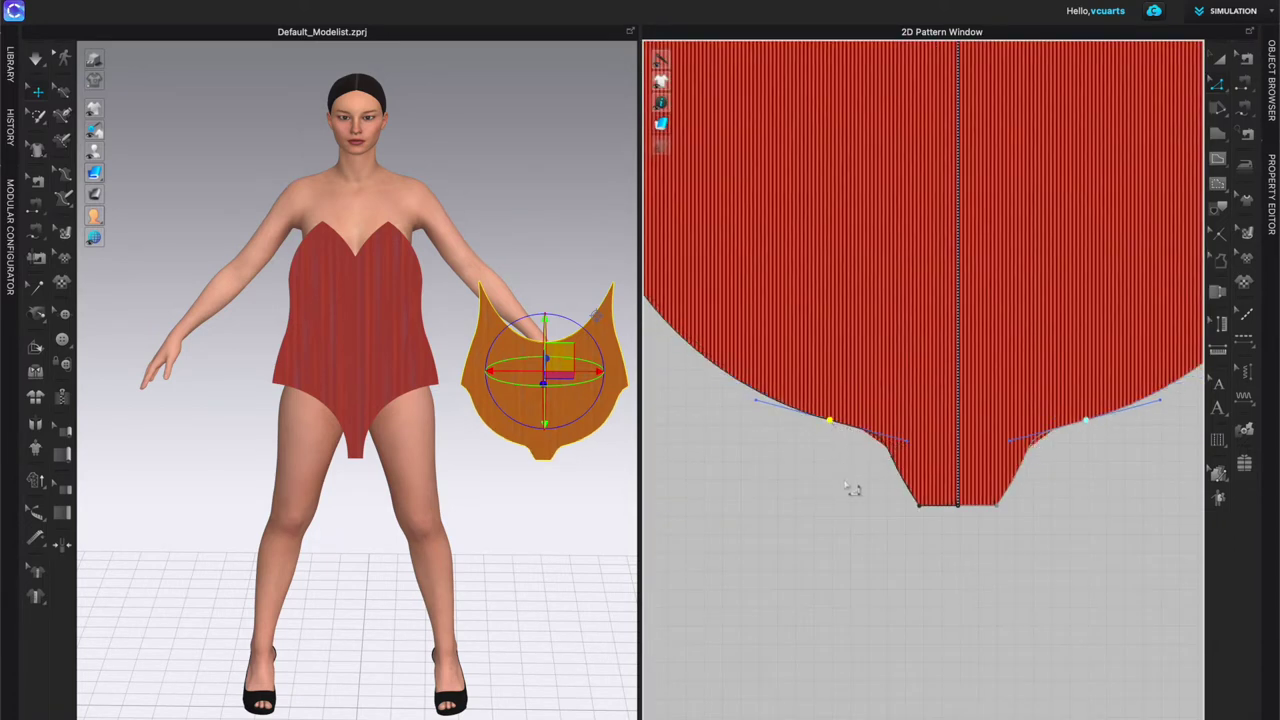
scroll(848, 505, "down", 5)
scroll(847, 508, "up", 5)
left_click(916, 424)
left_click(916, 424)
scroll(916, 424, "up", 2)
scroll(910, 560, "down", 5)
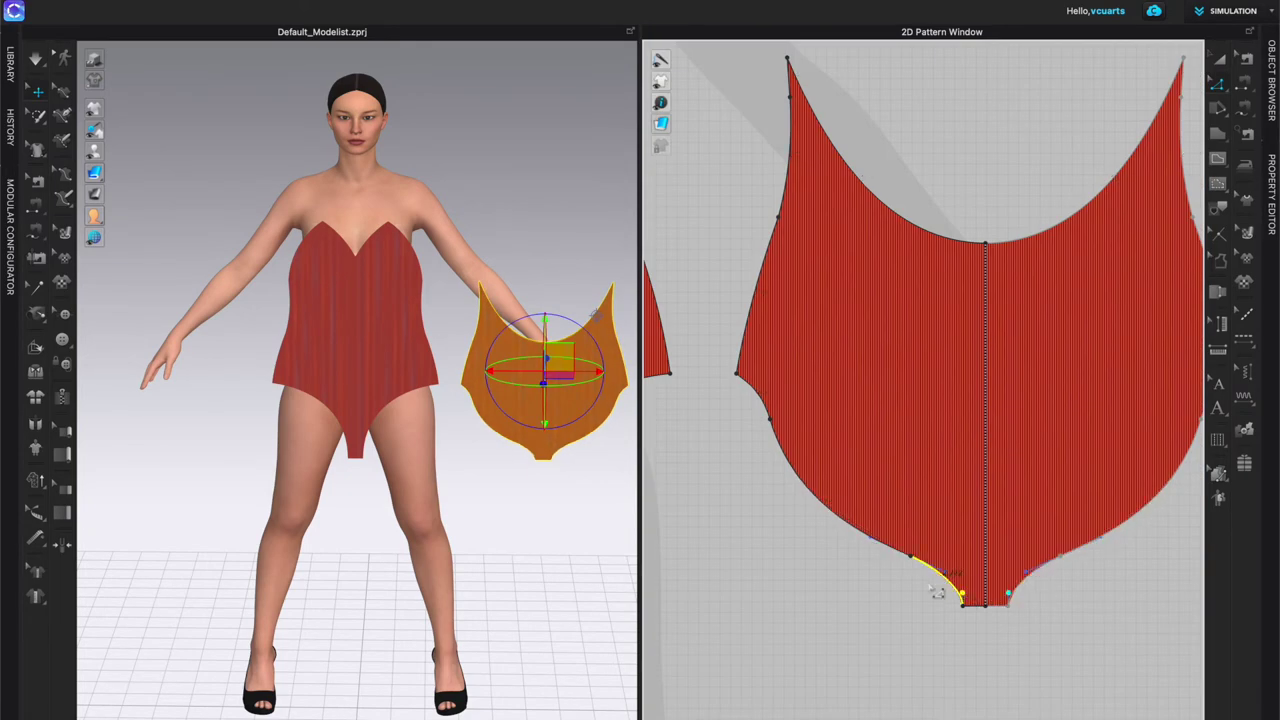
Step: Fine-tune the upper curve handle of the segment beside the crotch on the copied pattern
scroll(875, 567, "up", 5)
scroll(874, 567, "down", 5)
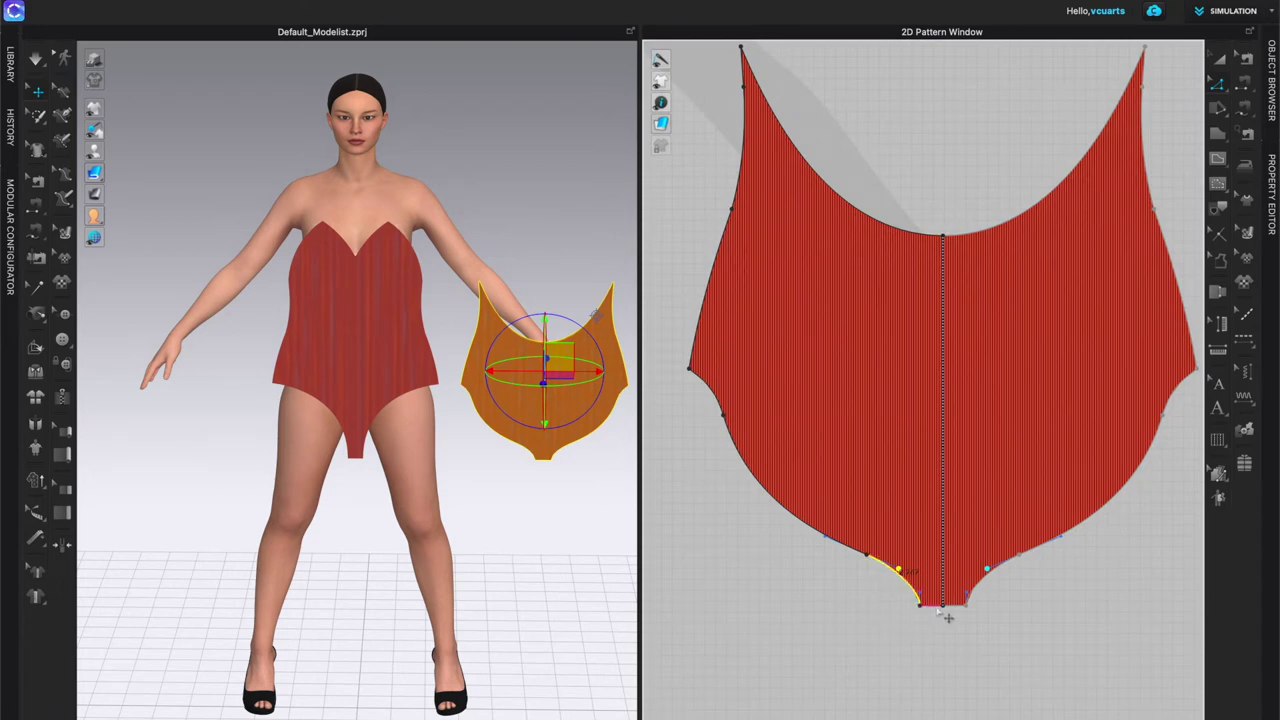
scroll(897, 620, "up", 5)
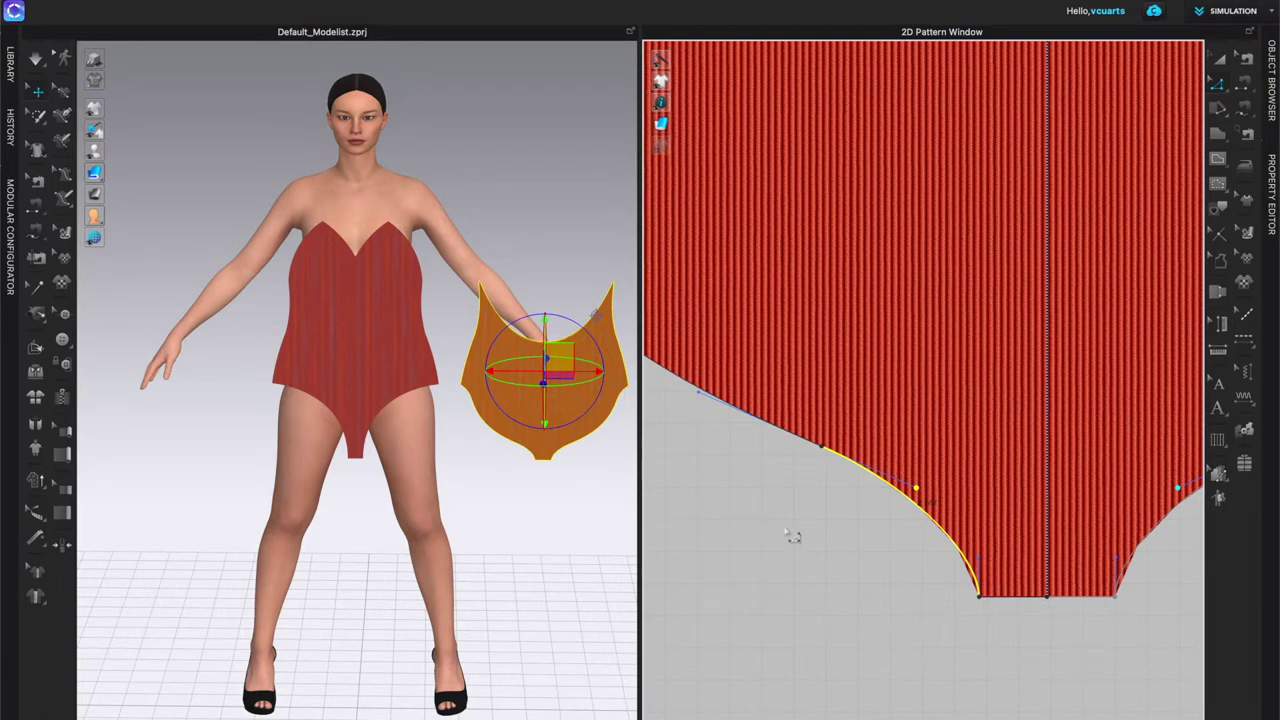
scroll(829, 571, "down", 6)
scroll(825, 405, "up", 3)
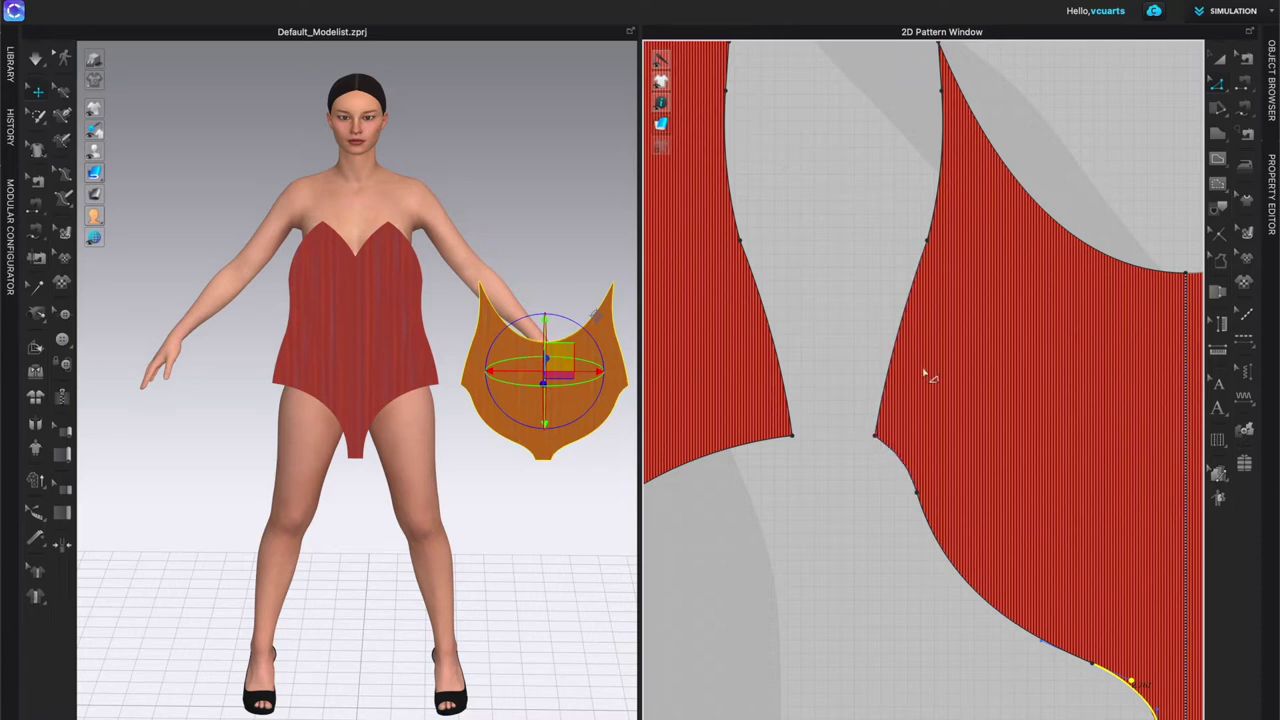
Step: Move the front pattern's underarm point and the side seam point just below it outward
scroll(871, 506, "down", 5)
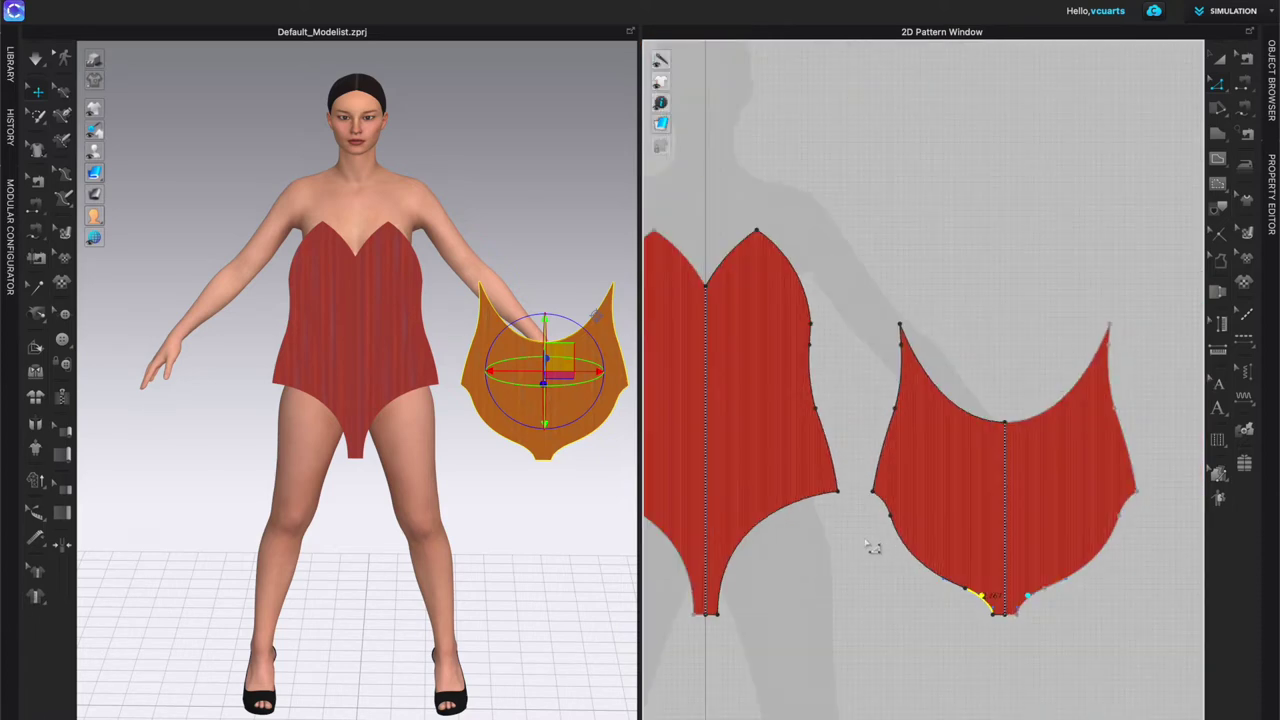
scroll(960, 645, "down", 1)
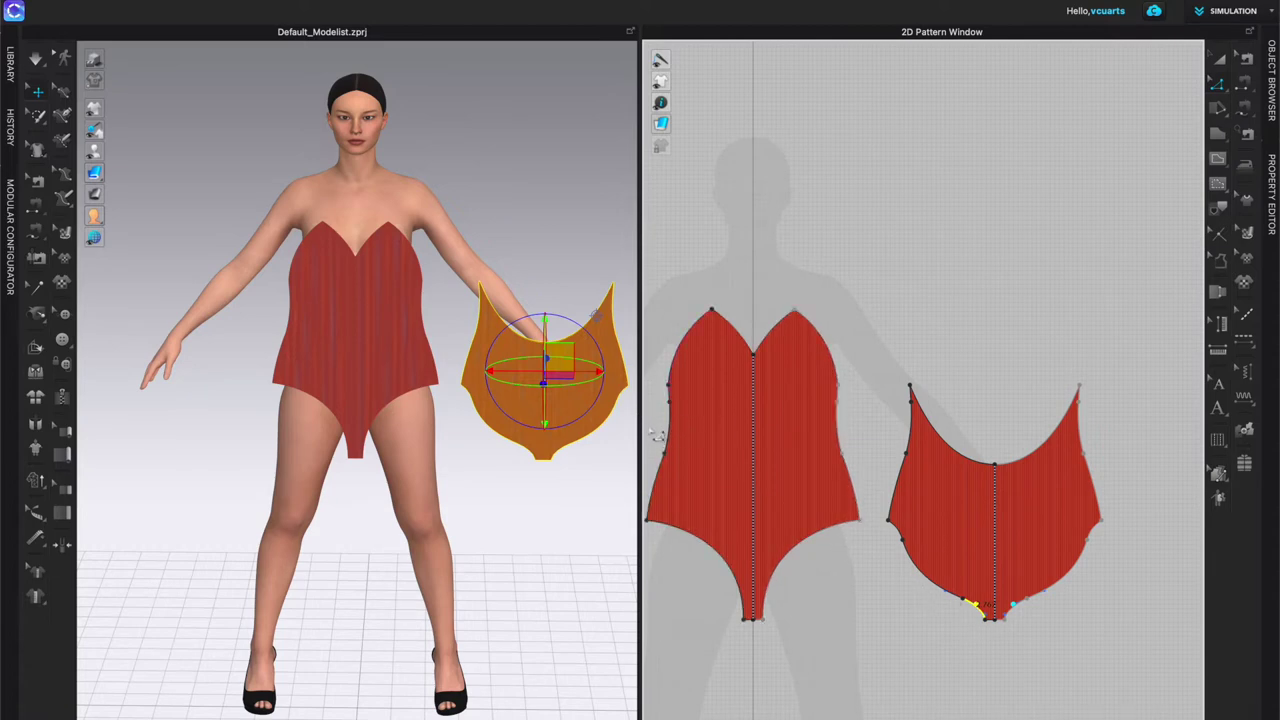
right_click_drag(656, 434, 706, 423)
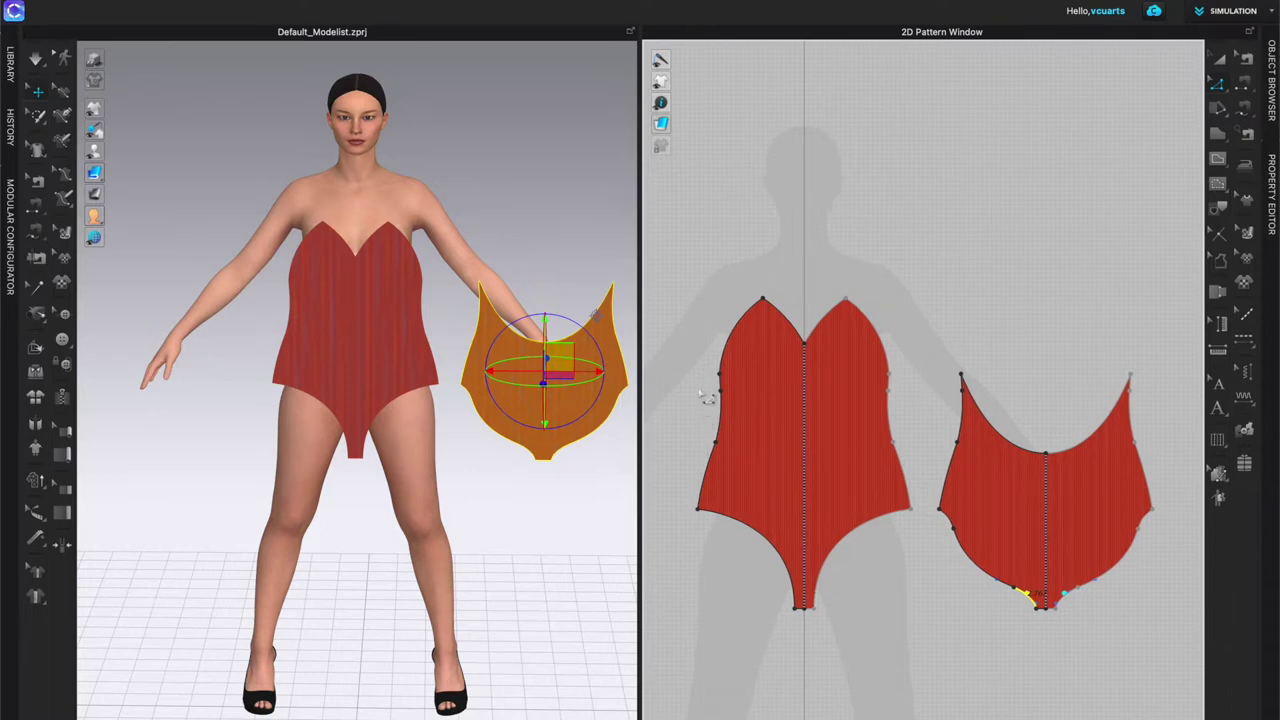
left_click(708, 398)
scroll(680, 408, "up", 4)
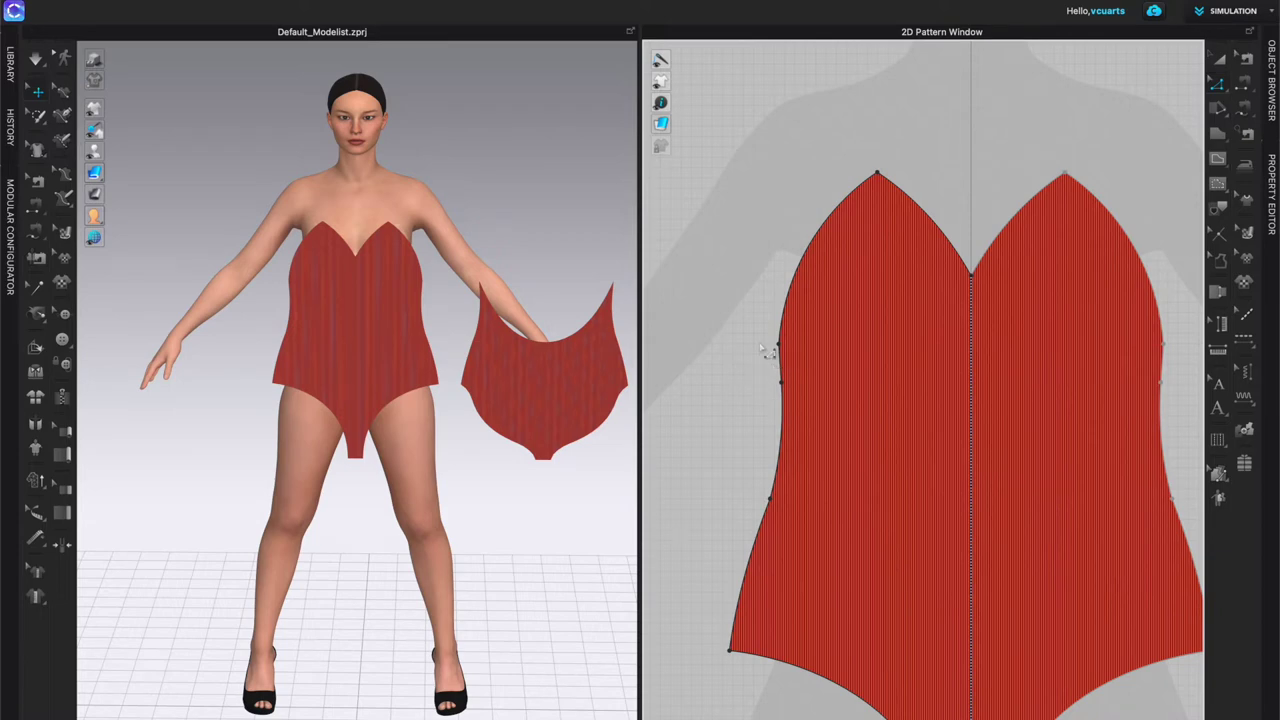
left_click_drag(779, 345, 763, 343)
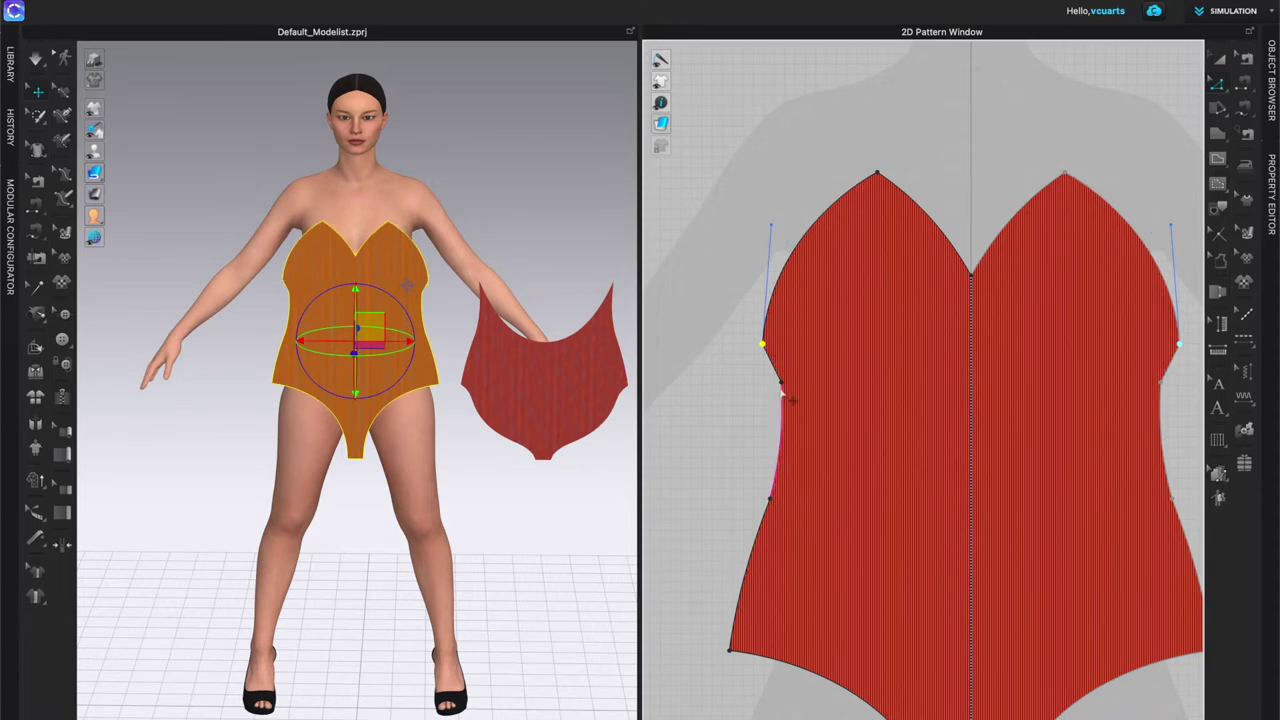
left_click(774, 383)
left_click_drag(769, 384, 770, 383)
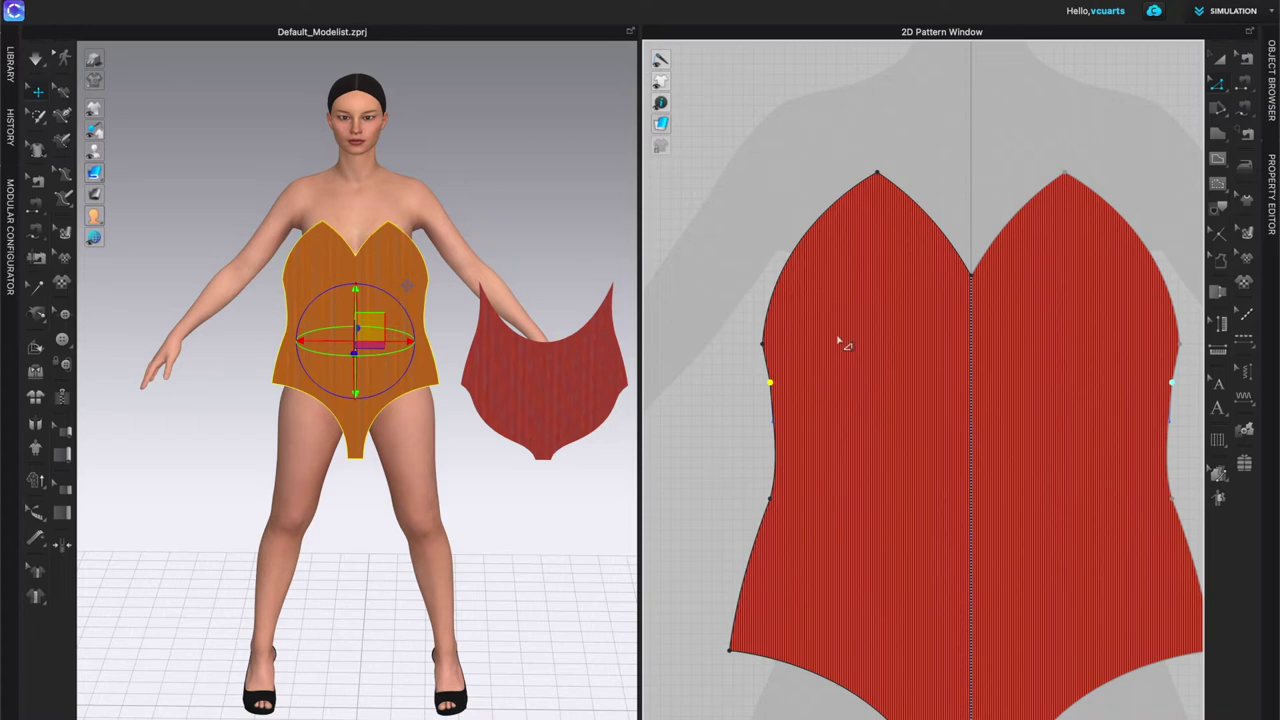
Step: Delete the extra side seam point just below the underarm on the front pattern
scroll(790, 385, "down", 3)
scroll(774, 423, "up", 5)
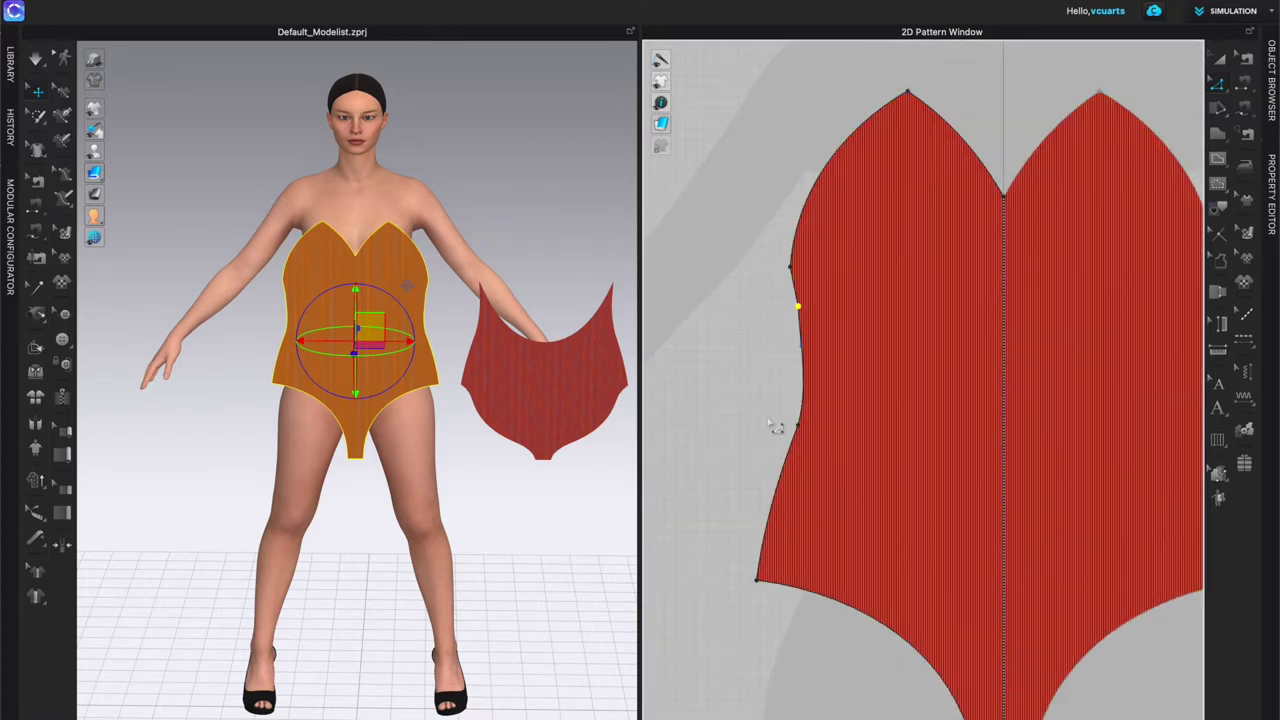
left_click(761, 399)
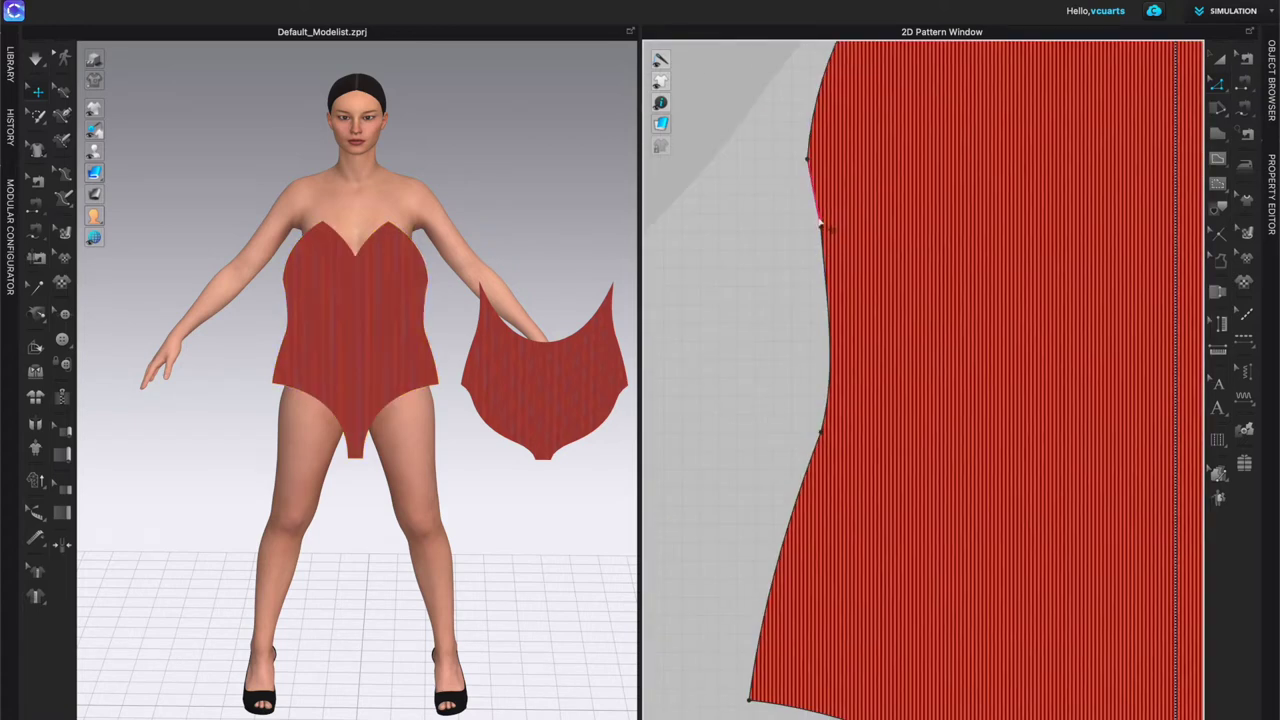
left_click(820, 230)
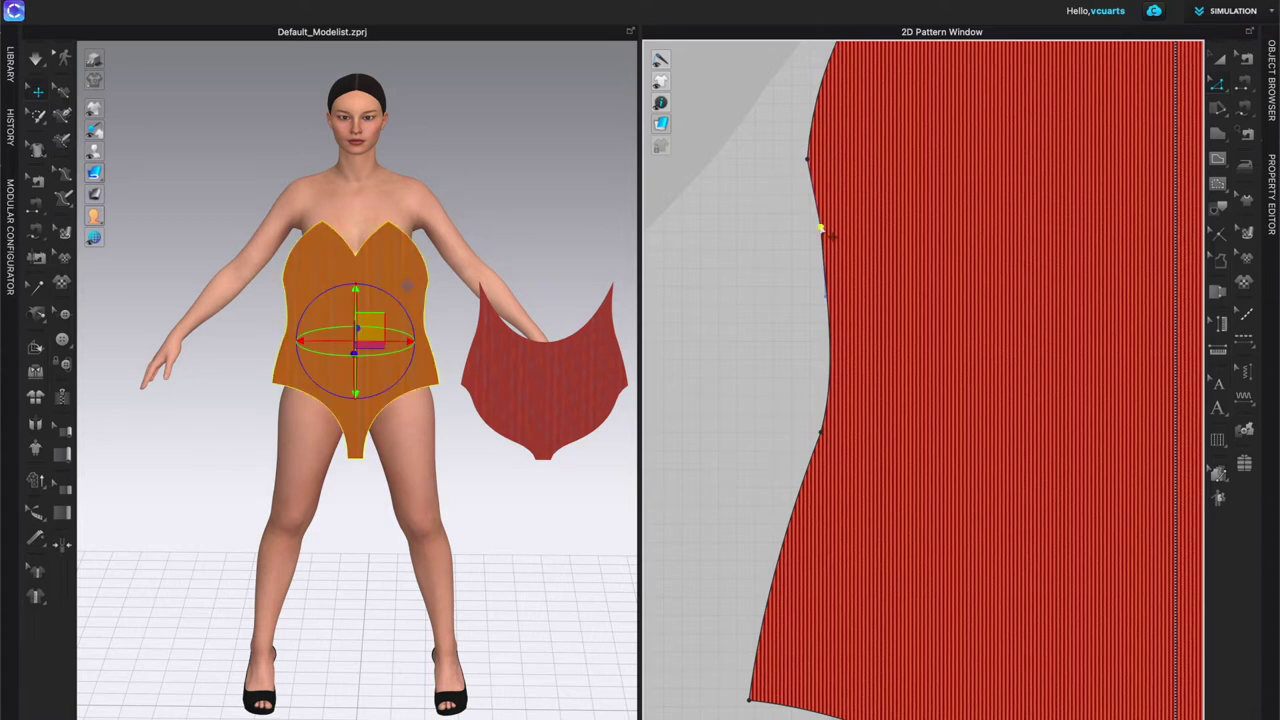
left_click(988, 425)
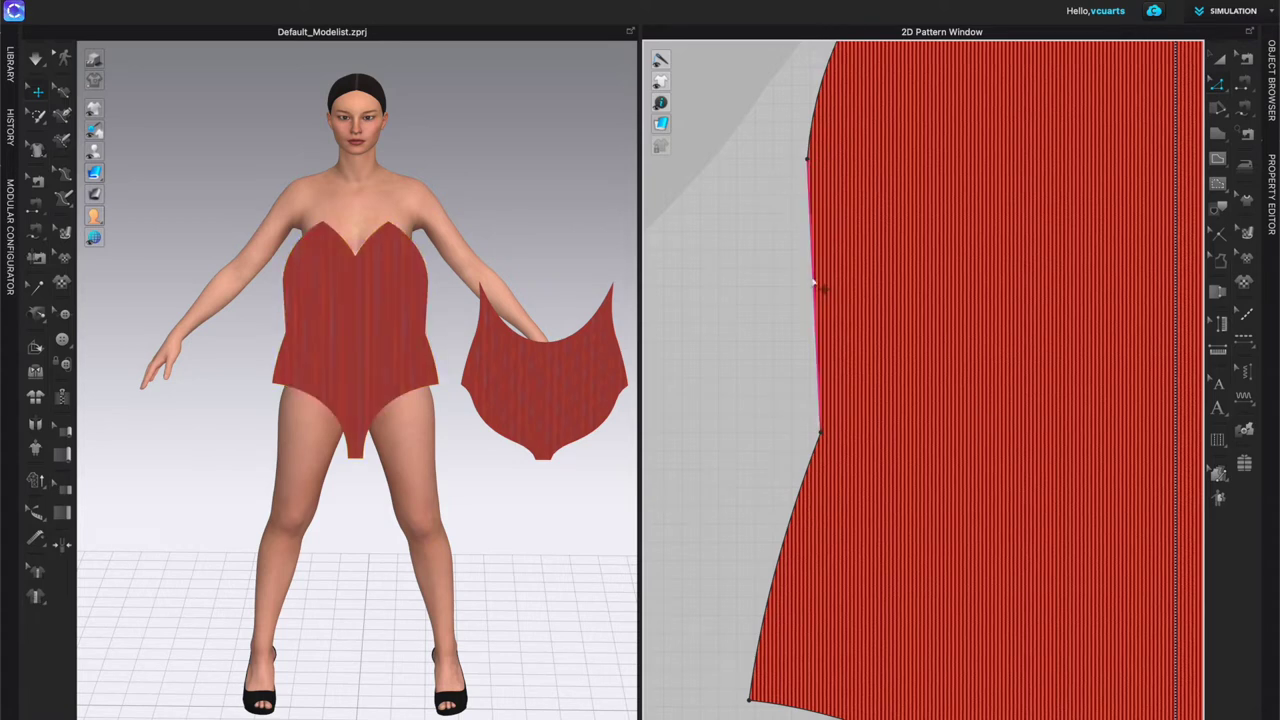
Step: Curve the front pattern's side seam inward between the underarm and waist points, and refine its curve handles
mouse_move(815, 285)
left_mouse_down()
mouse_move(835, 290)
mouse_move(817, 298)
left_mouse_up()
left_click(786, 328)
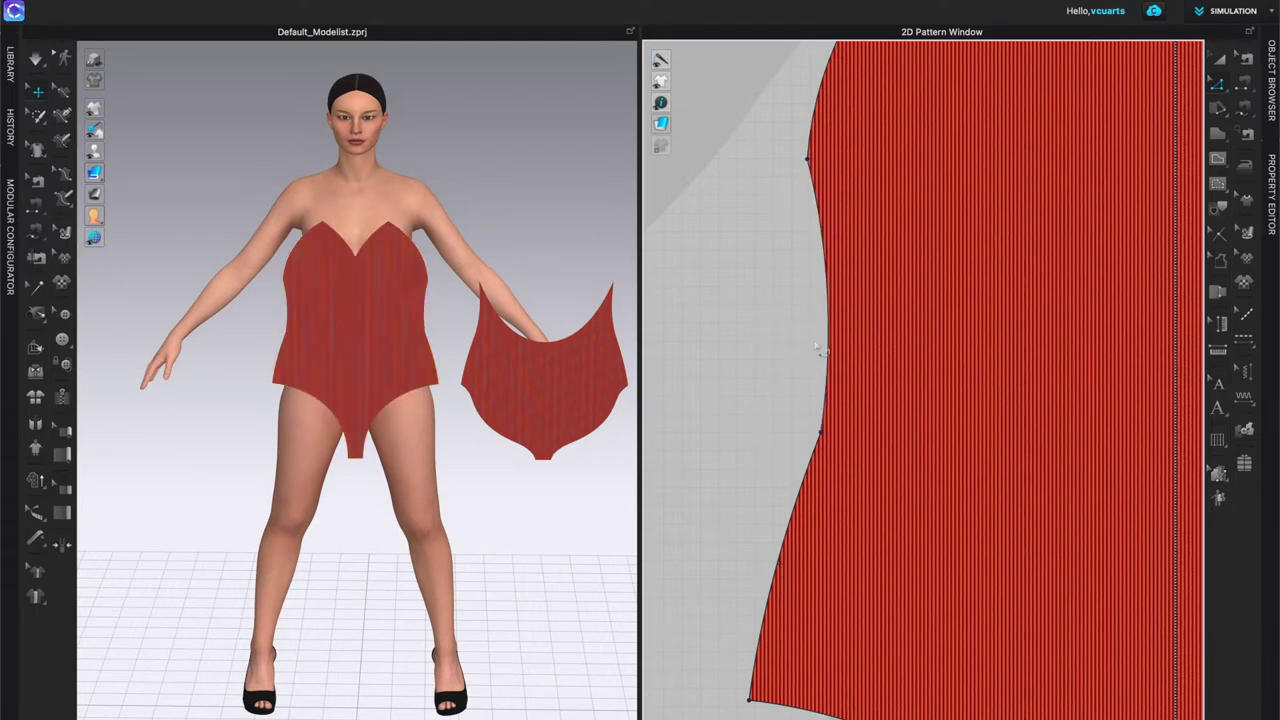
left_click(829, 355)
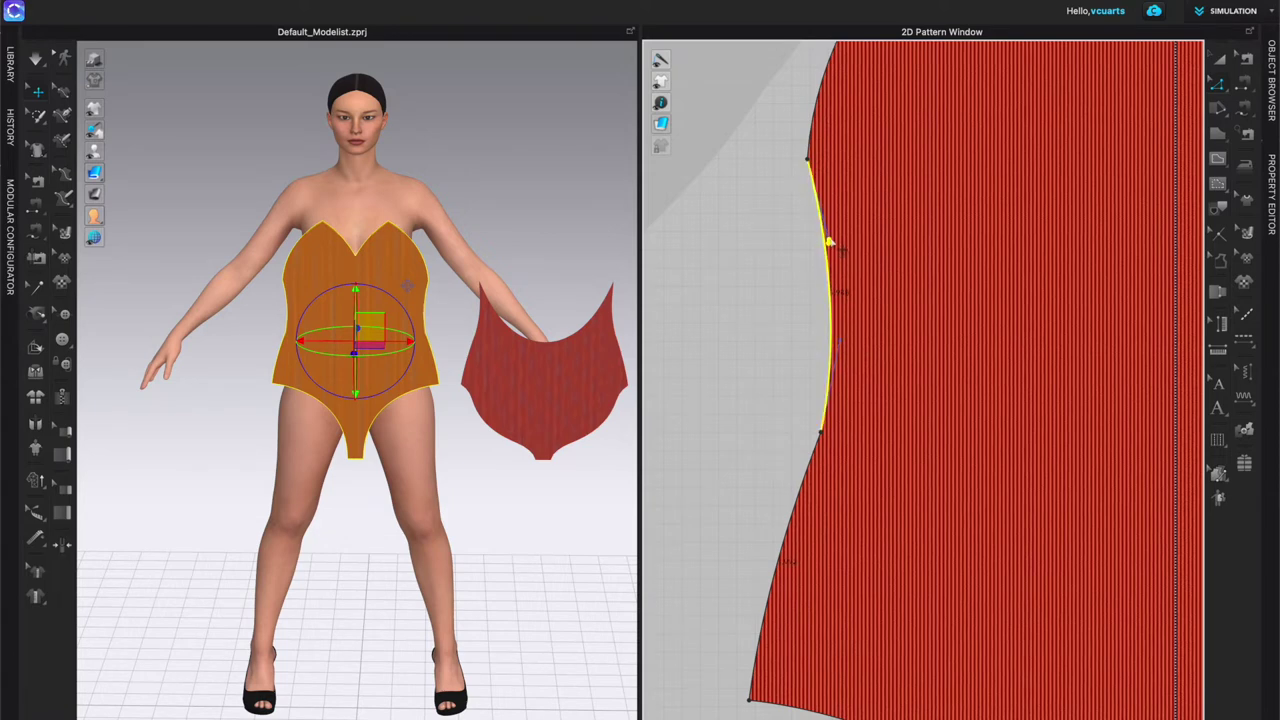
scroll(773, 290, "down", 5)
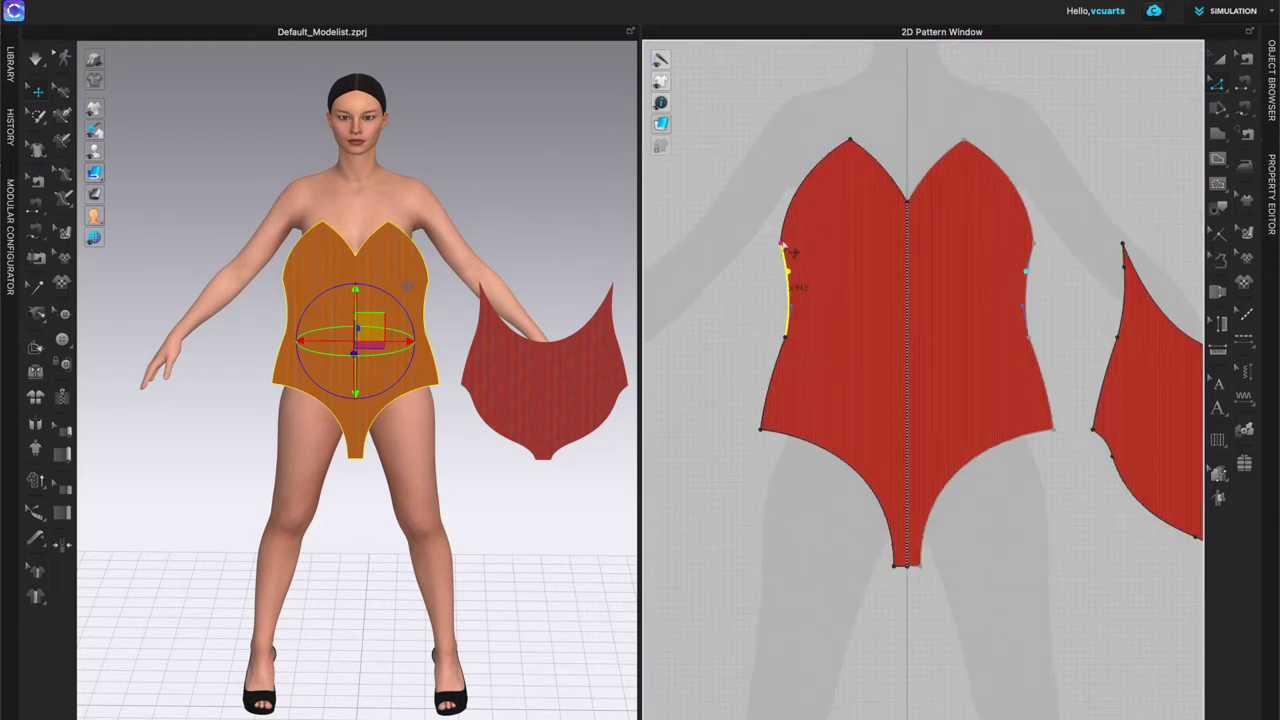
left_click(789, 314)
left_click(766, 322)
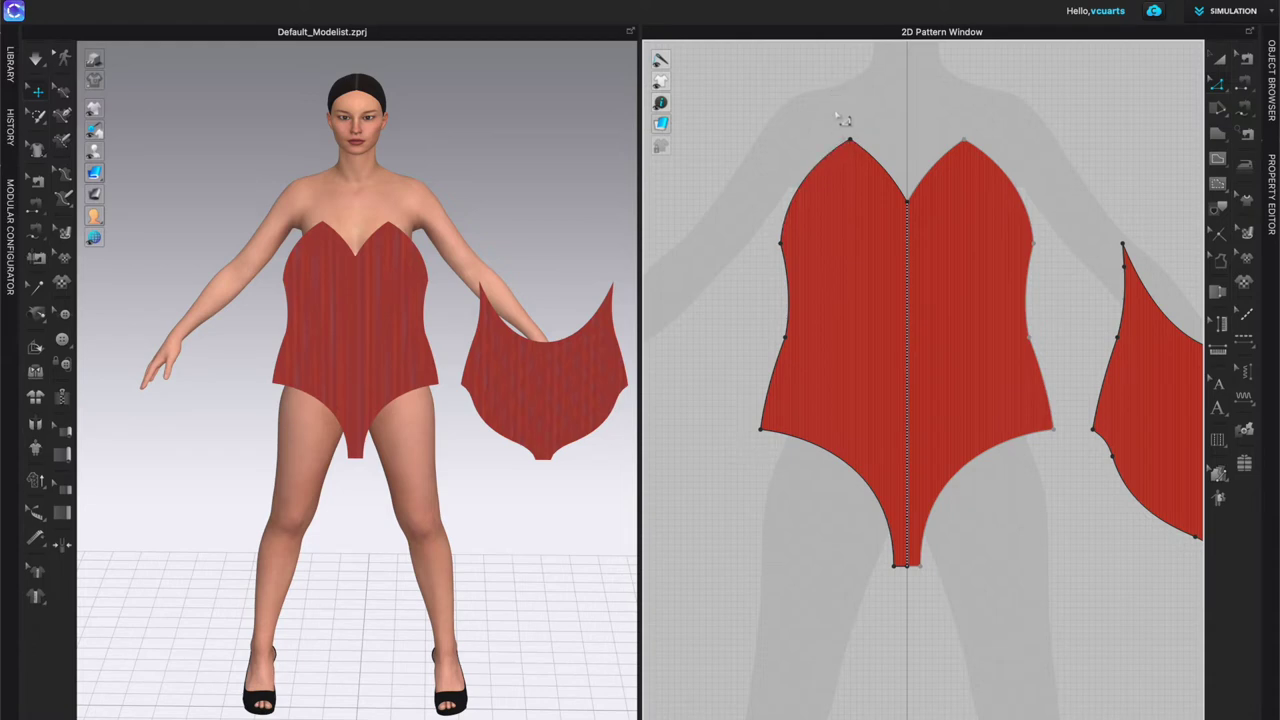
scroll(1062, 418, "down", 2)
scroll(1064, 425, "down", 1)
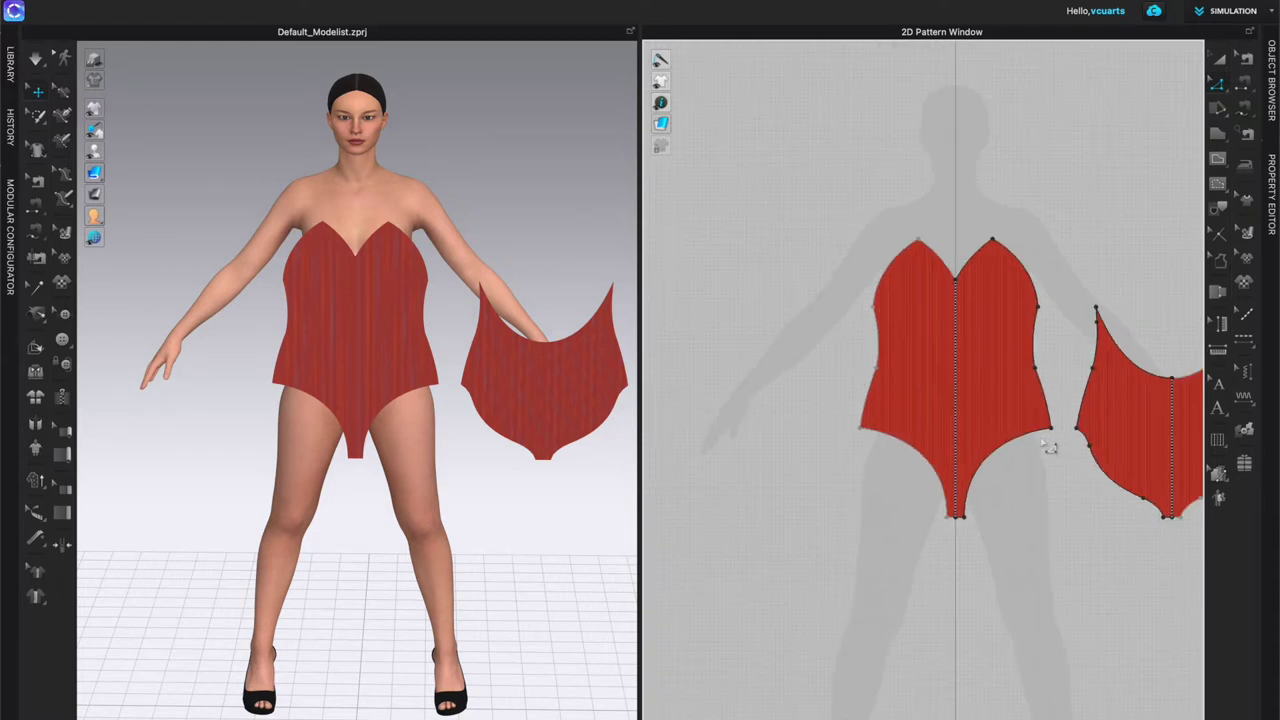
Step: Delete the extra side seam point just below the underarm on the back pattern and check the merged curve
scroll(1075, 387, "up", 5)
middle_click_drag(1097, 268, 853, 395)
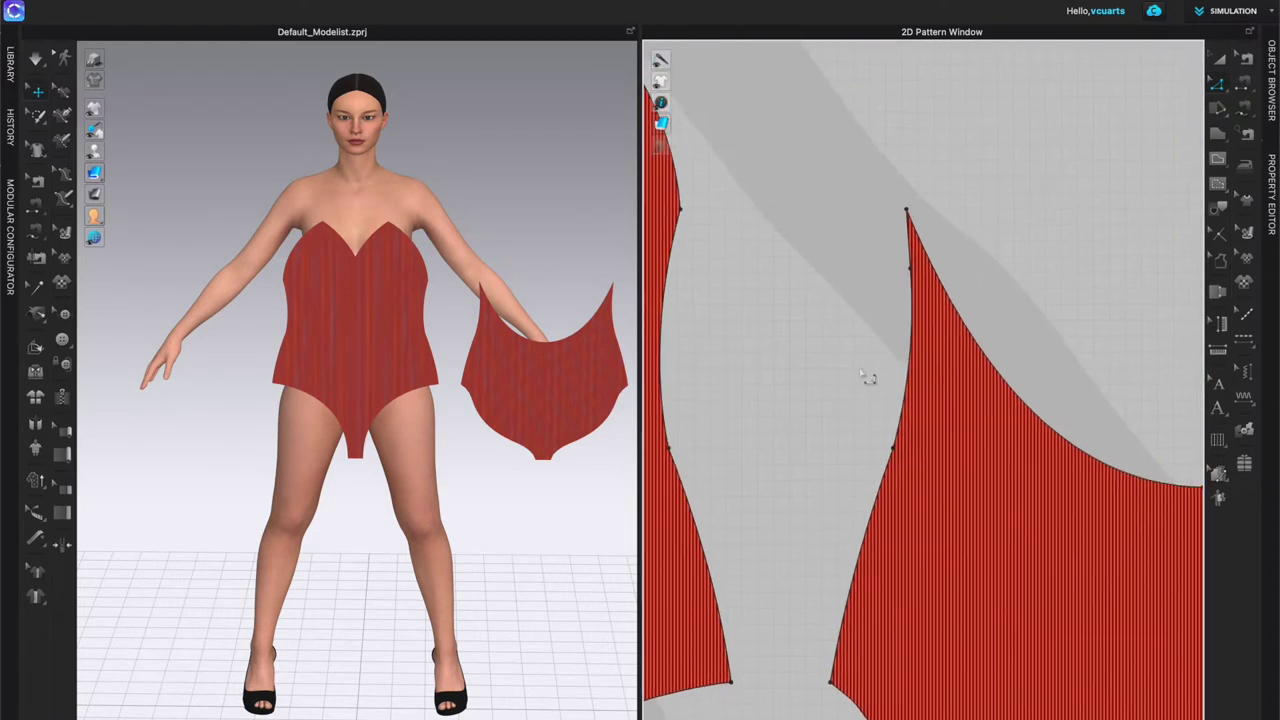
left_click(910, 269)
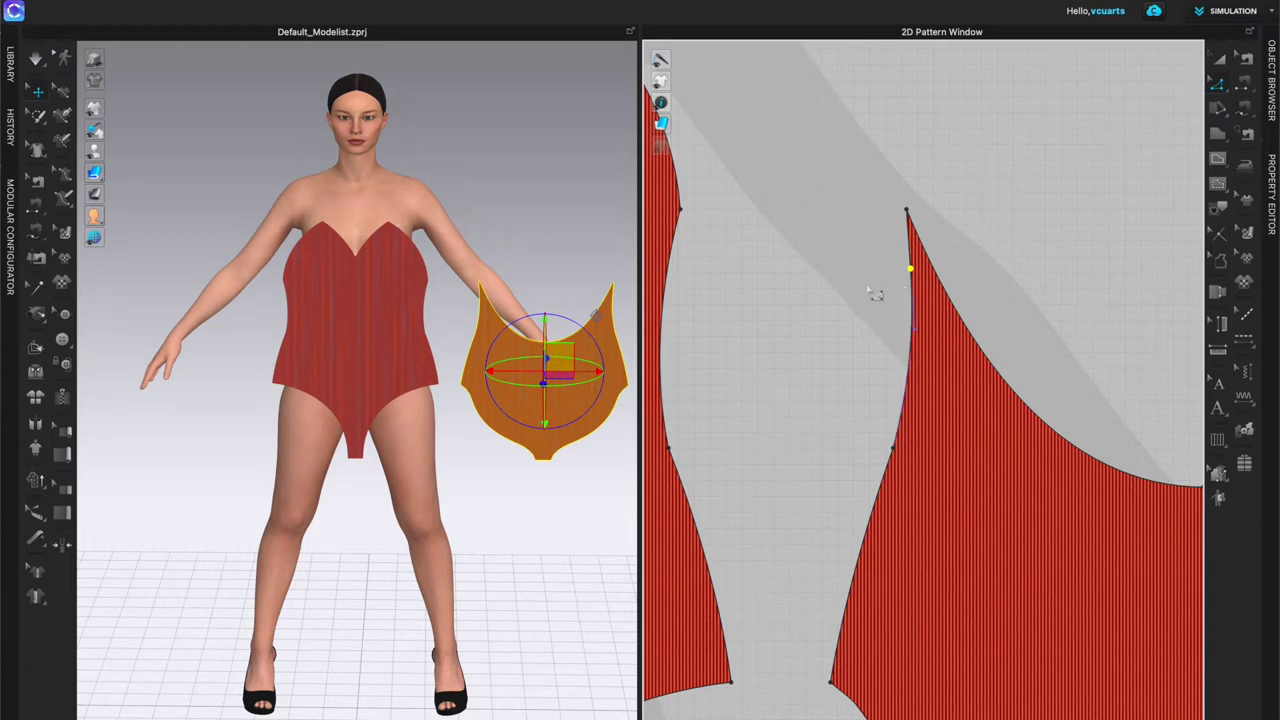
left_click(790, 302)
left_click(911, 330)
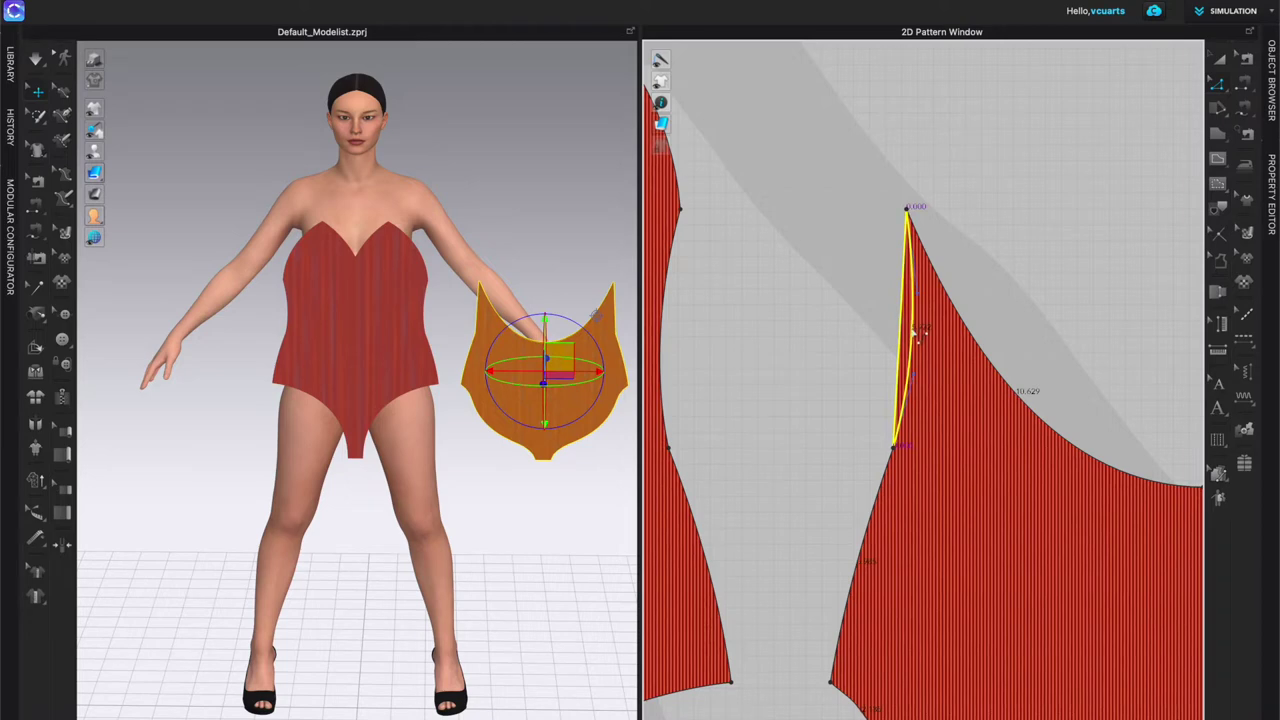
left_click(806, 371)
scroll(806, 374, "down", 3)
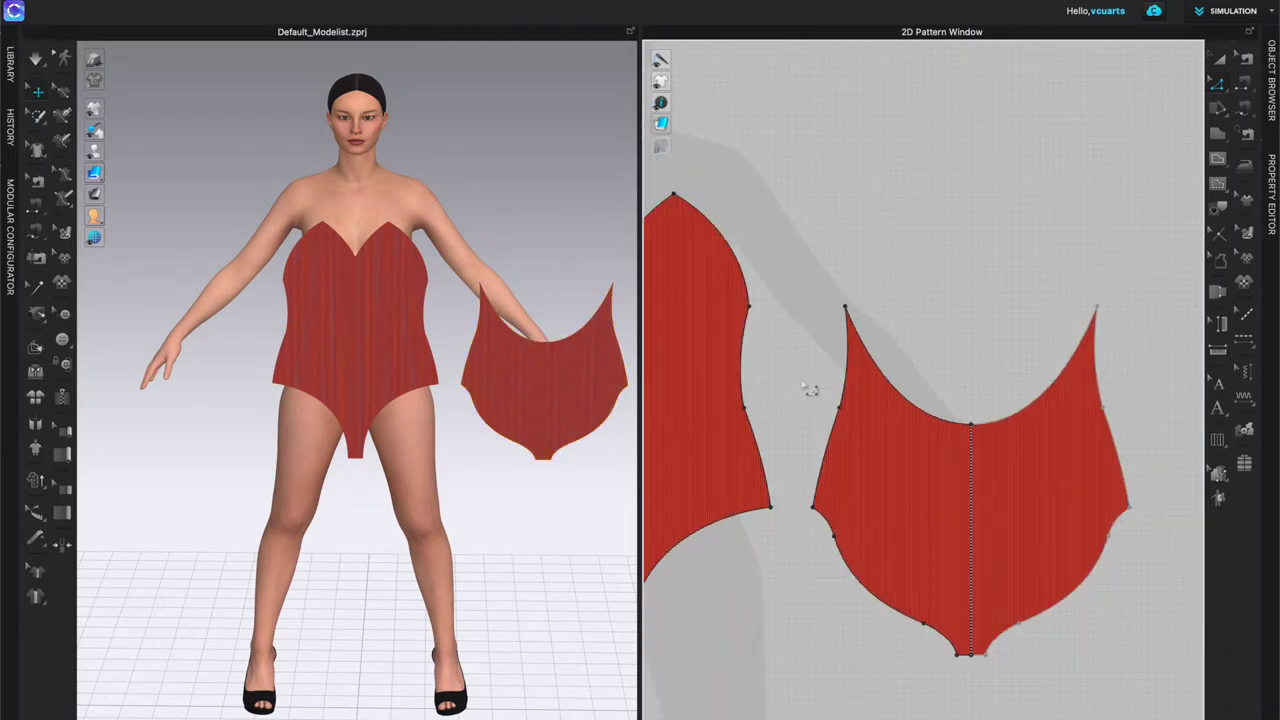
Step: Try deleting the waist point from the front pattern's side seam and undo the deletion
middle_click_drag(795, 383, 904, 257)
scroll(889, 283, "down", 3)
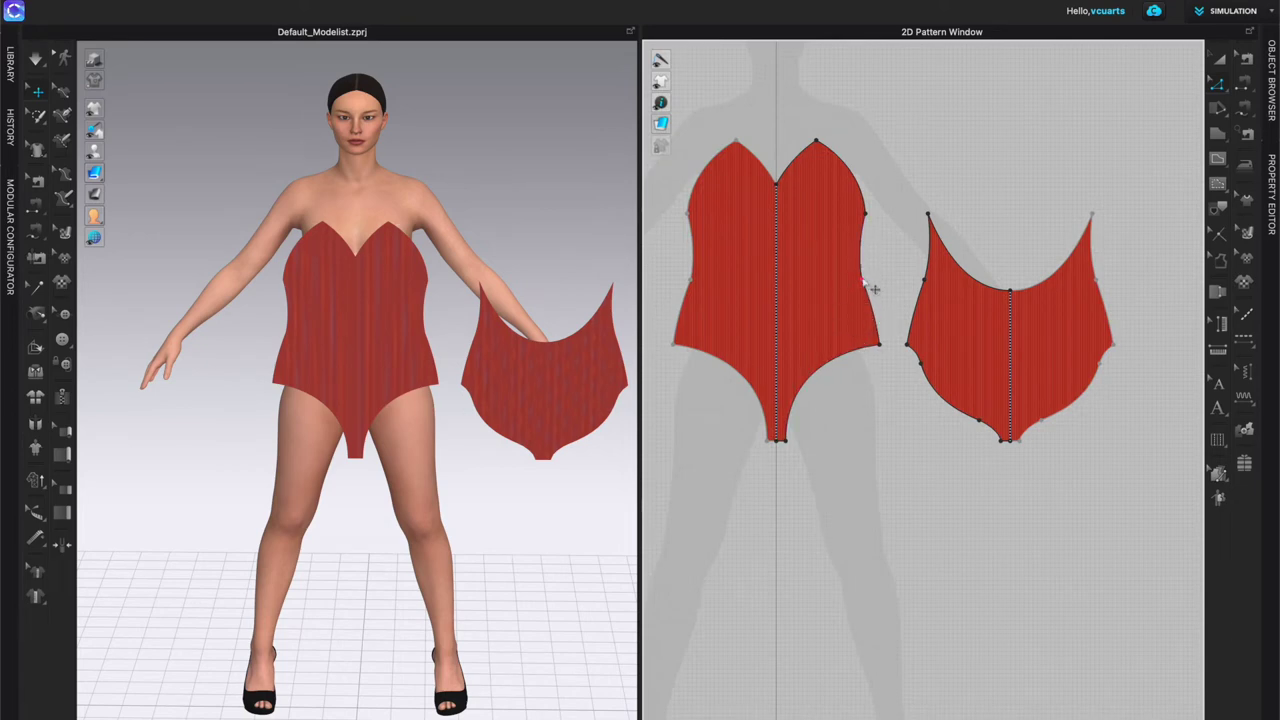
scroll(859, 294, "up", 5)
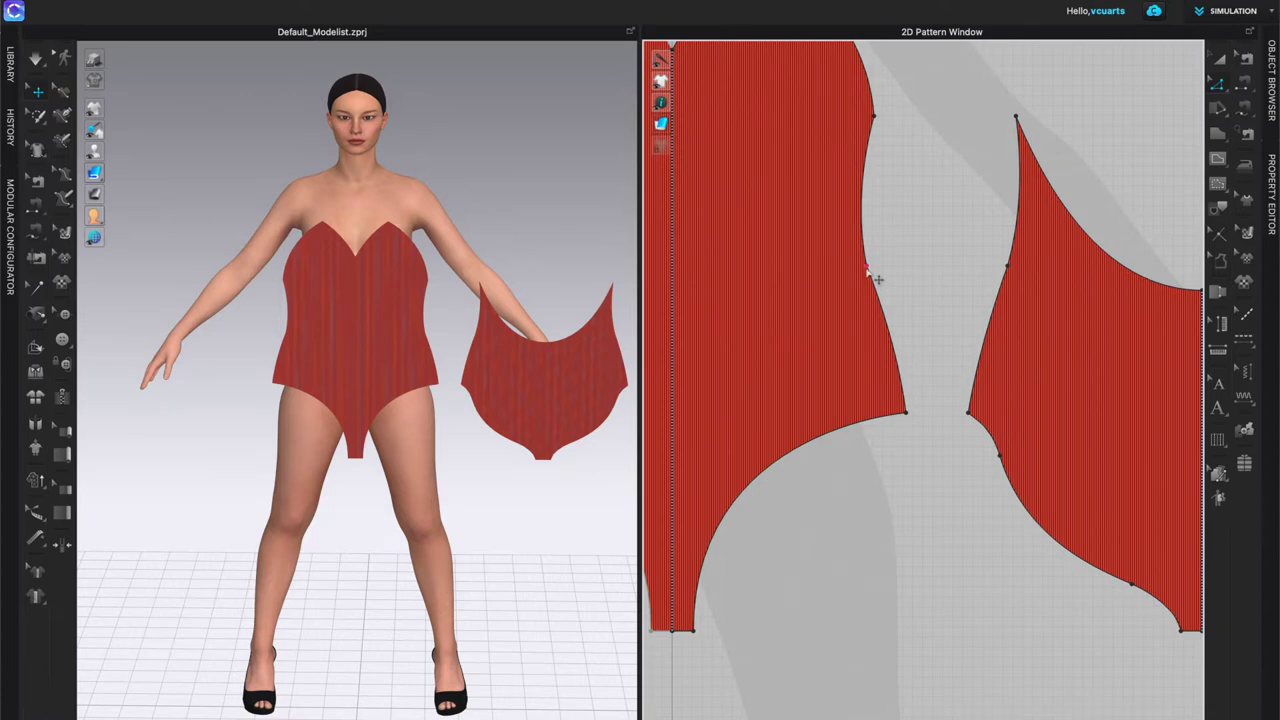
left_click(877, 279)
key("Delete")
key("ctrl+z")
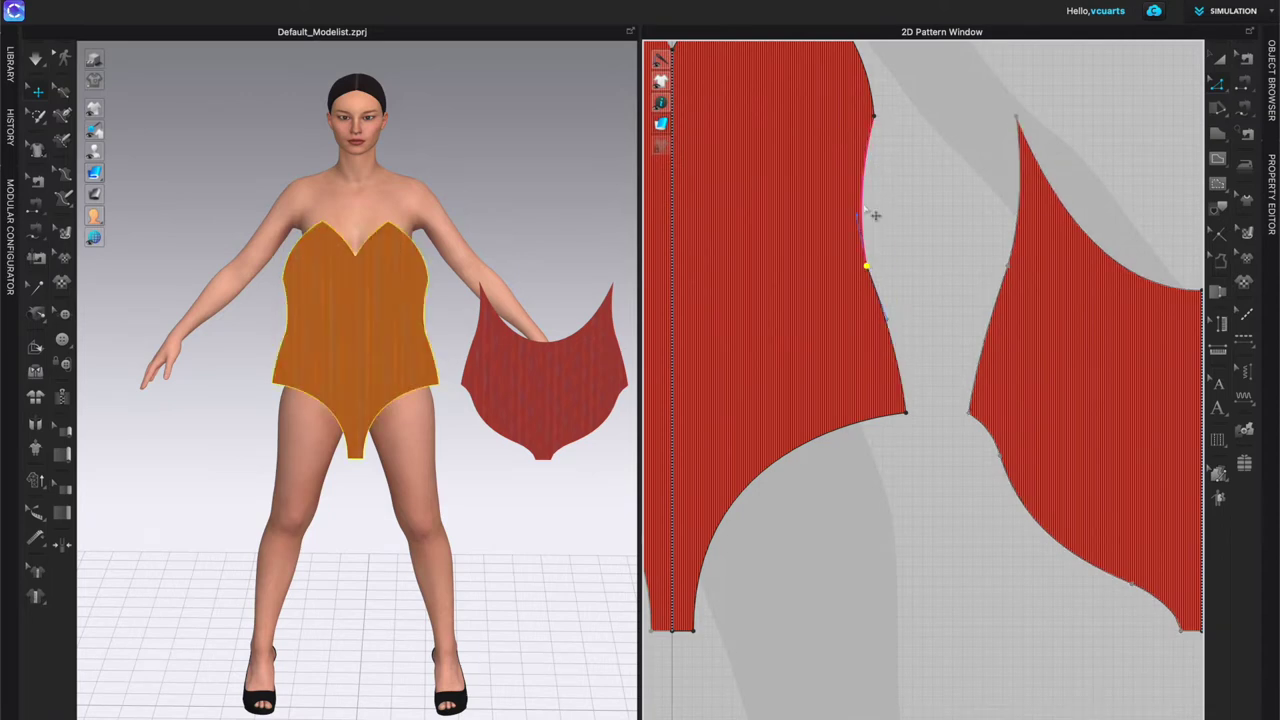
right_click(866, 267)
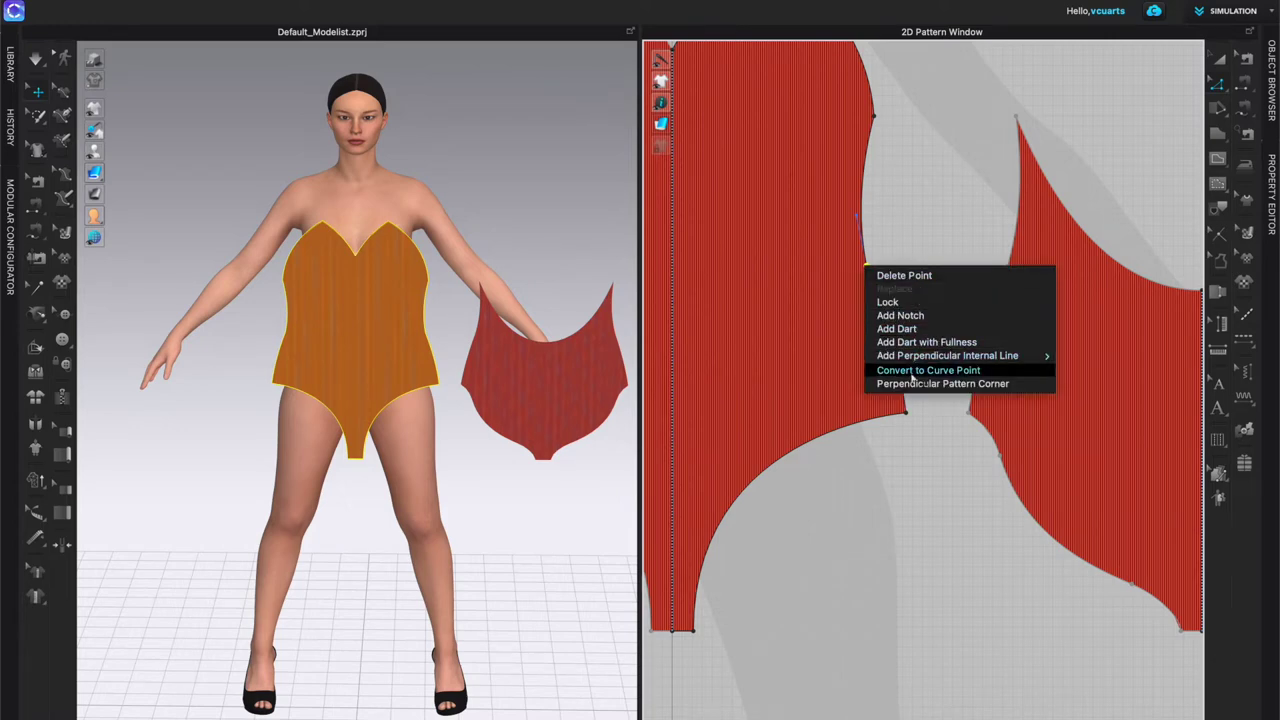
left_click(978, 483)
scroll(970, 476, "down", 5)
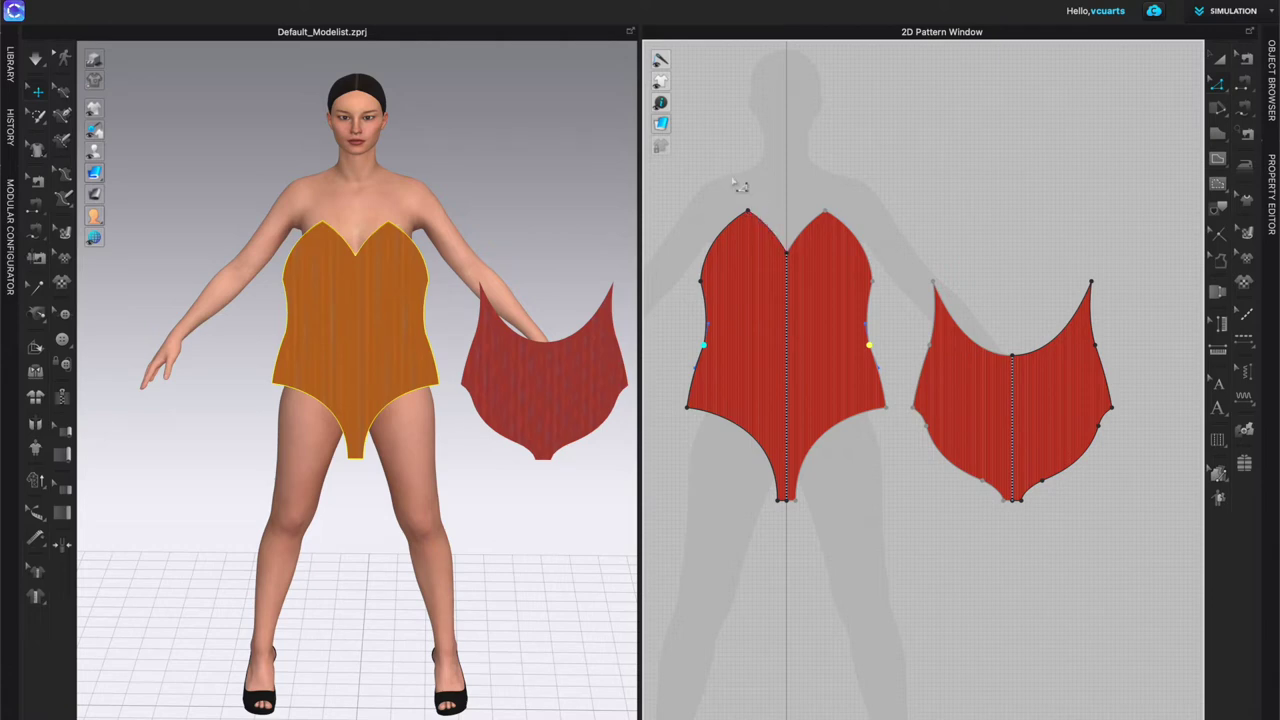
left_click(1233, 135)
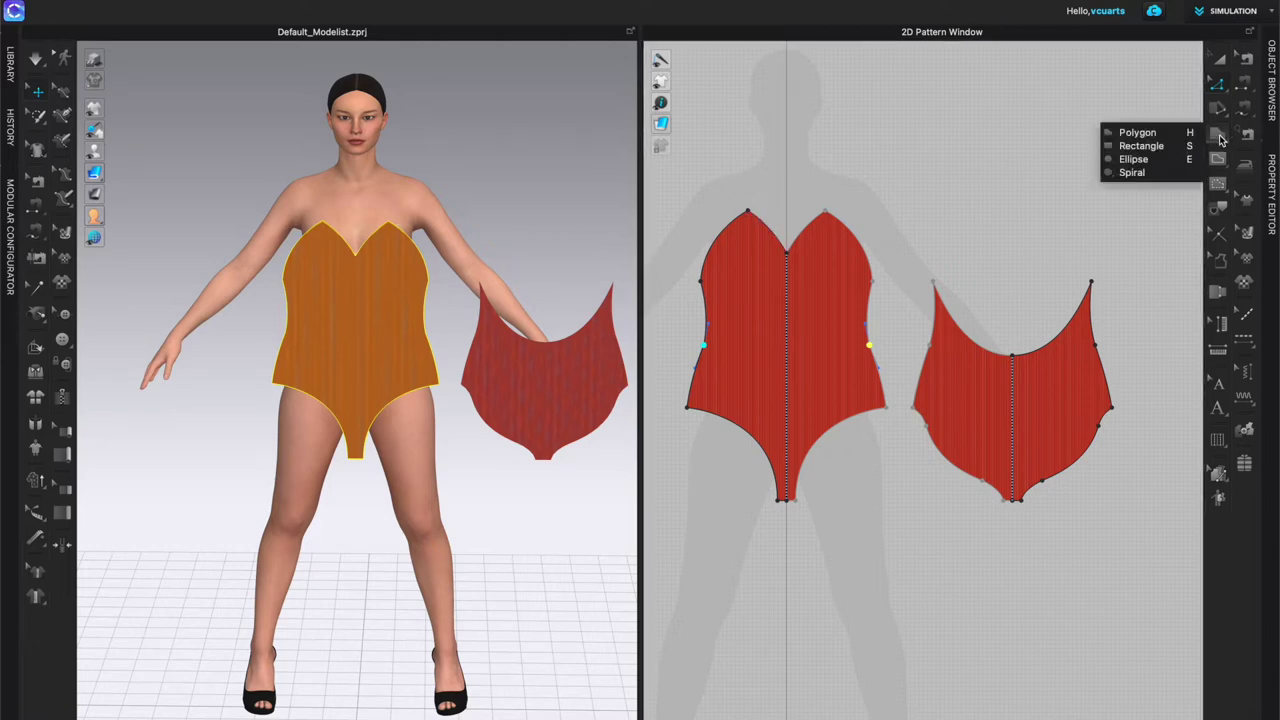
left_click(1165, 153)
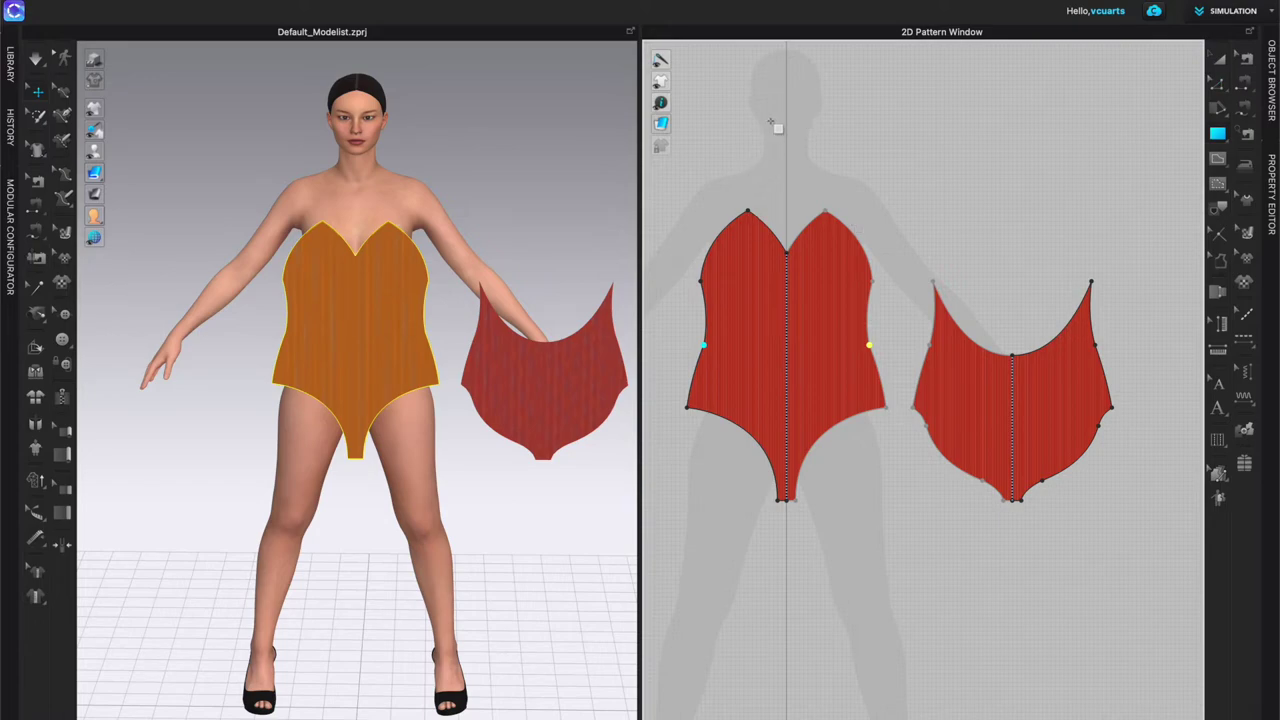
Step: Show the avatar's arrangement points and move the front and back patterns together up and away from the body
right_click_drag(580, 255, 565, 213)
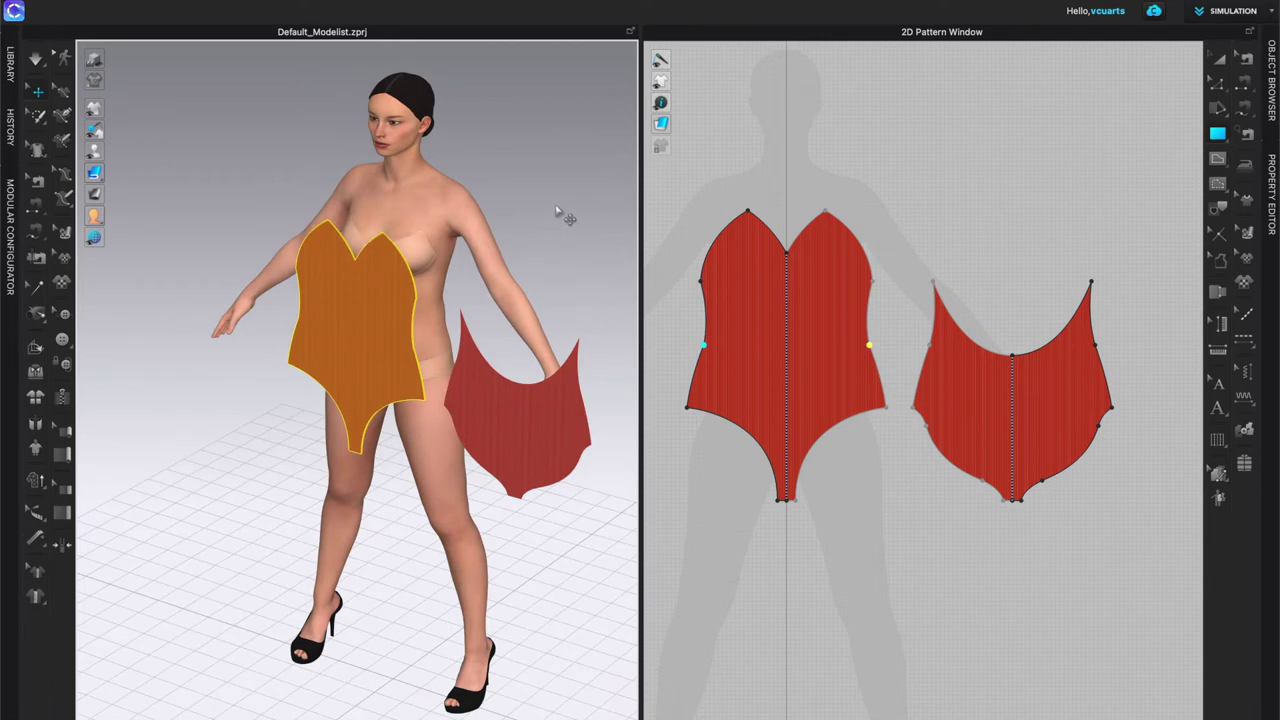
key("shift+f")
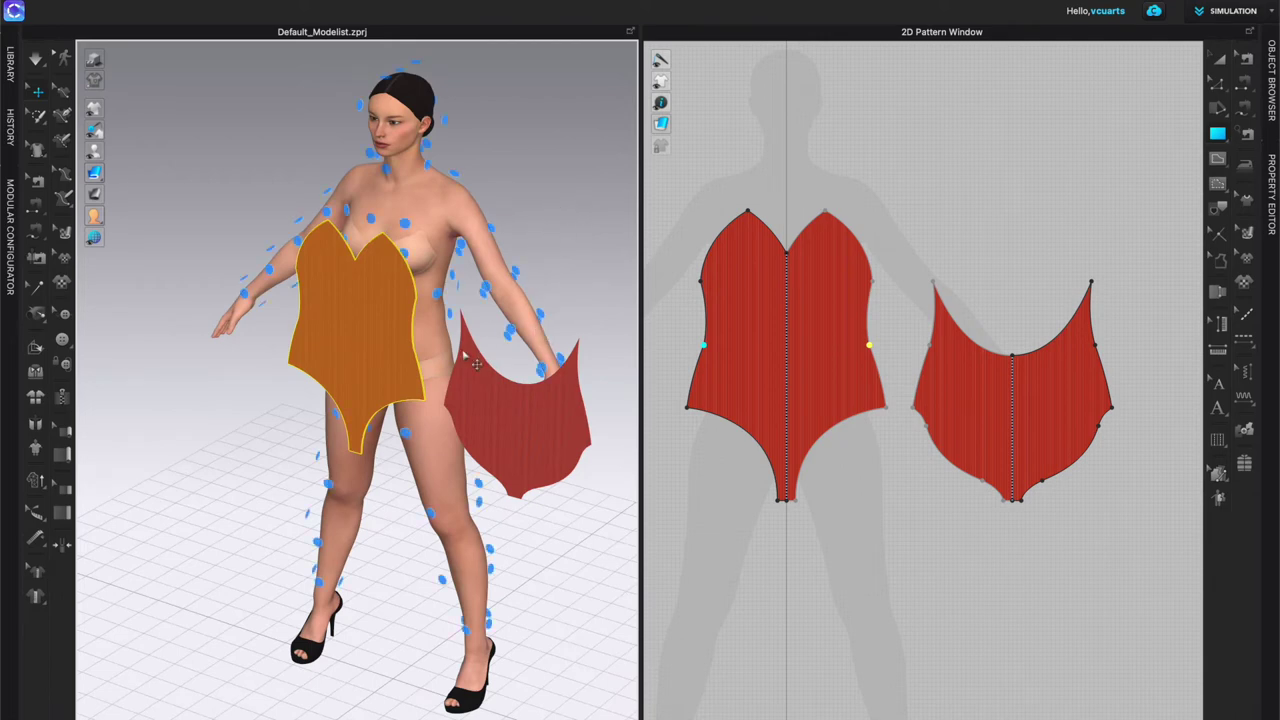
left_click(766, 369)
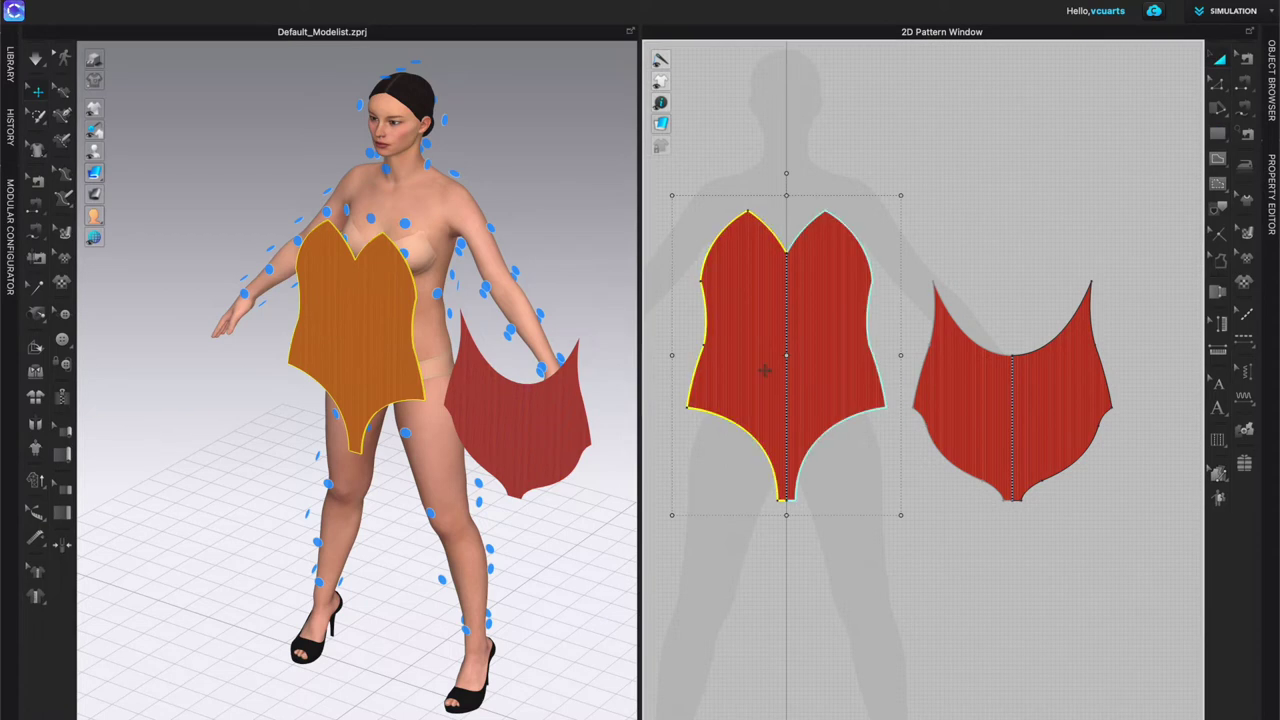
left_click(960, 400, "shift")
left_click_drag(430, 360, 663, 83)
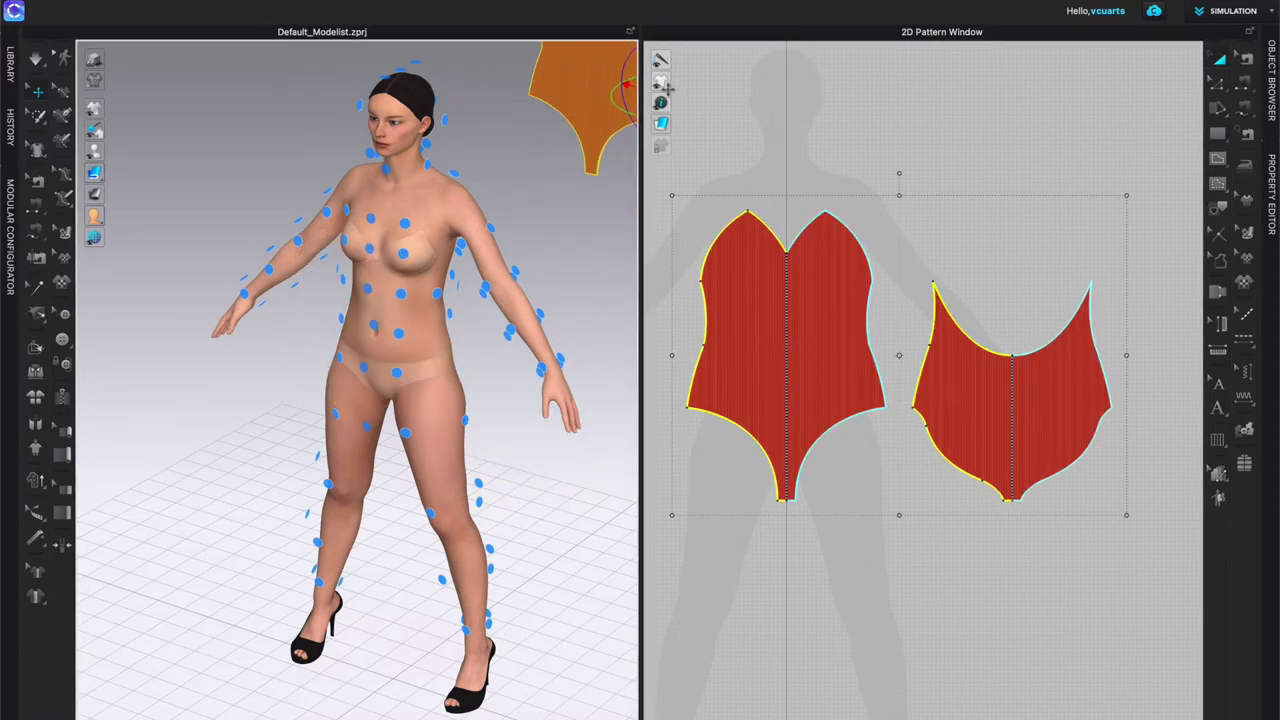
Step: Place the front pattern on the avatar's Body_Front_Waist arrangement point and set its arrangement offset to 71
left_click(733, 343)
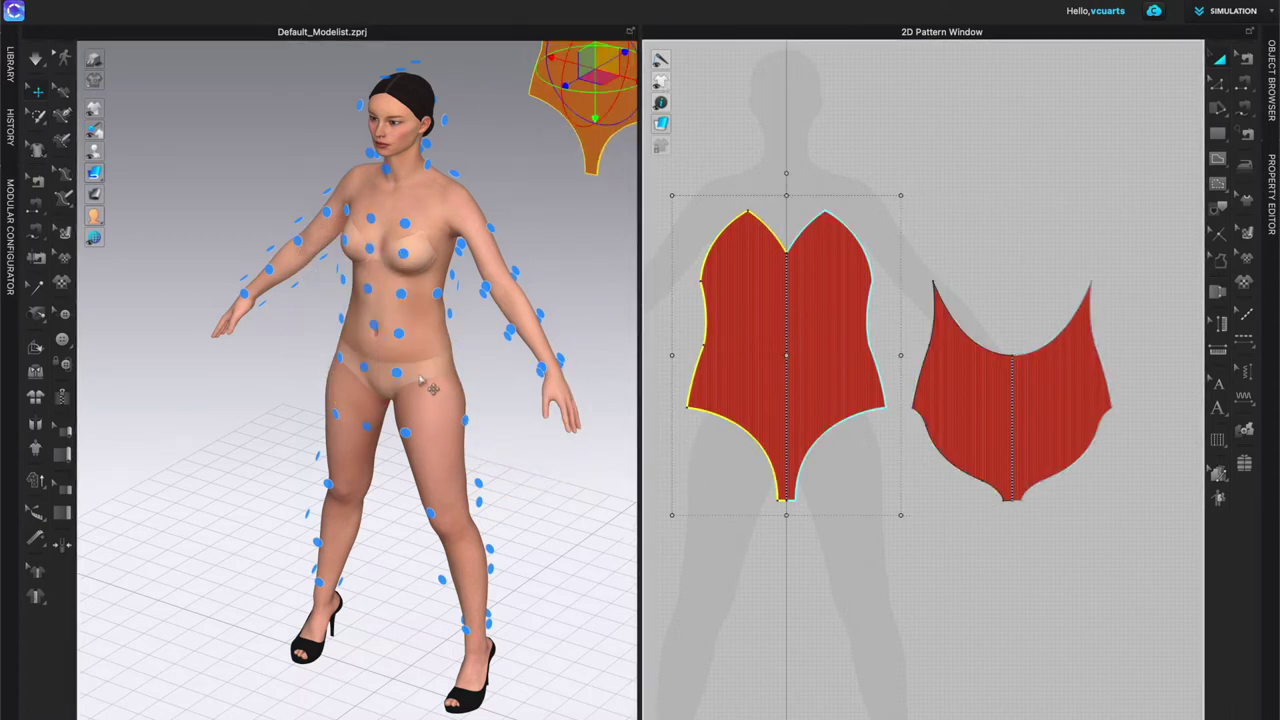
right_click_drag(480, 374, 525, 372)
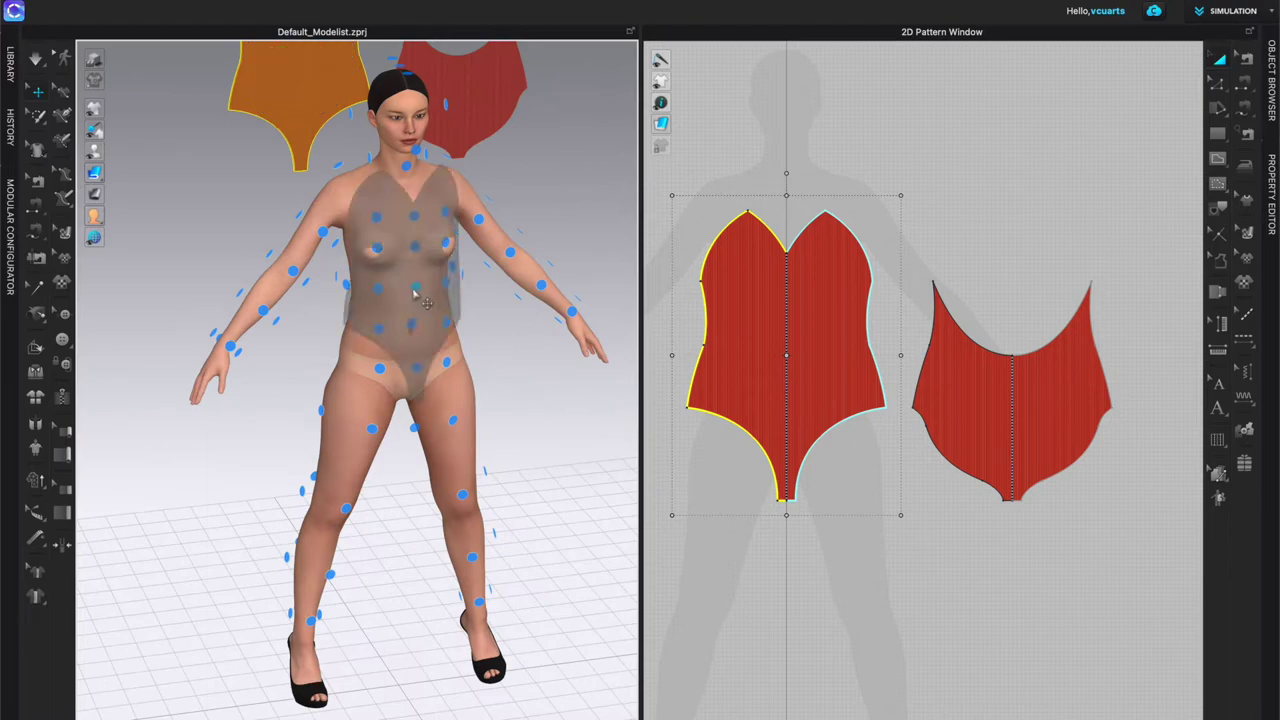
left_click(416, 291)
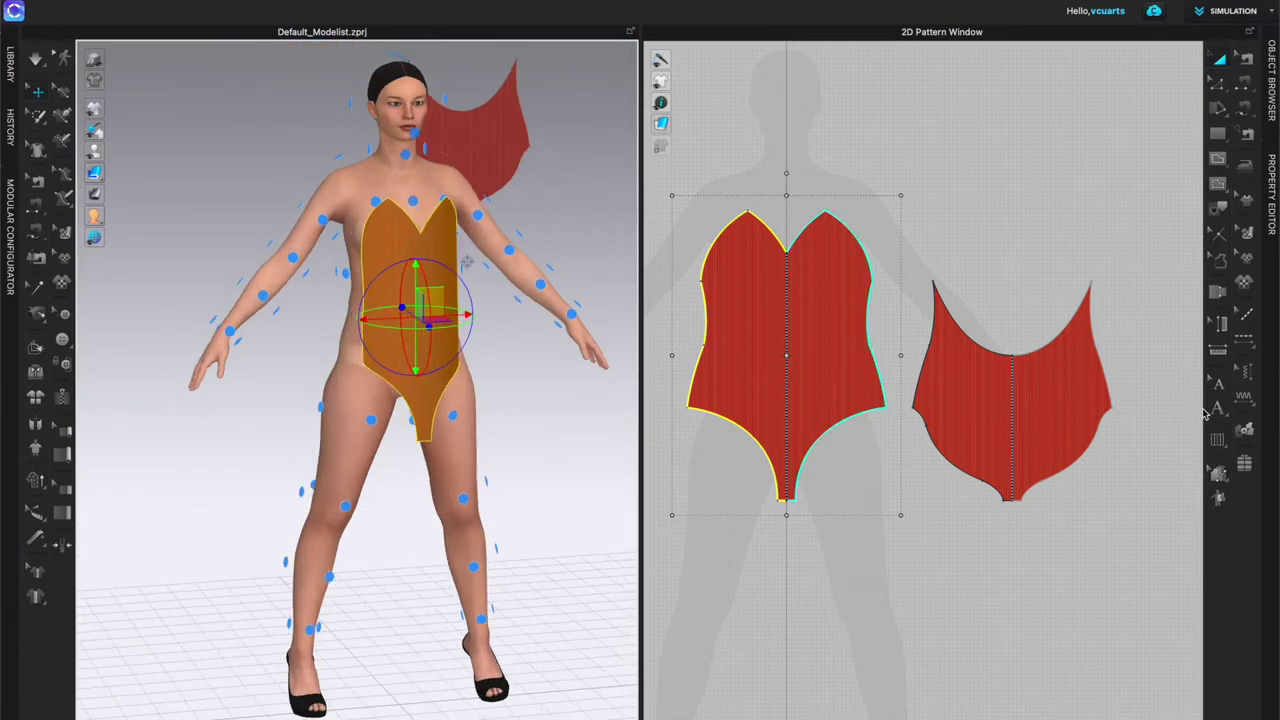
scroll(1106, 605, "down", 5)
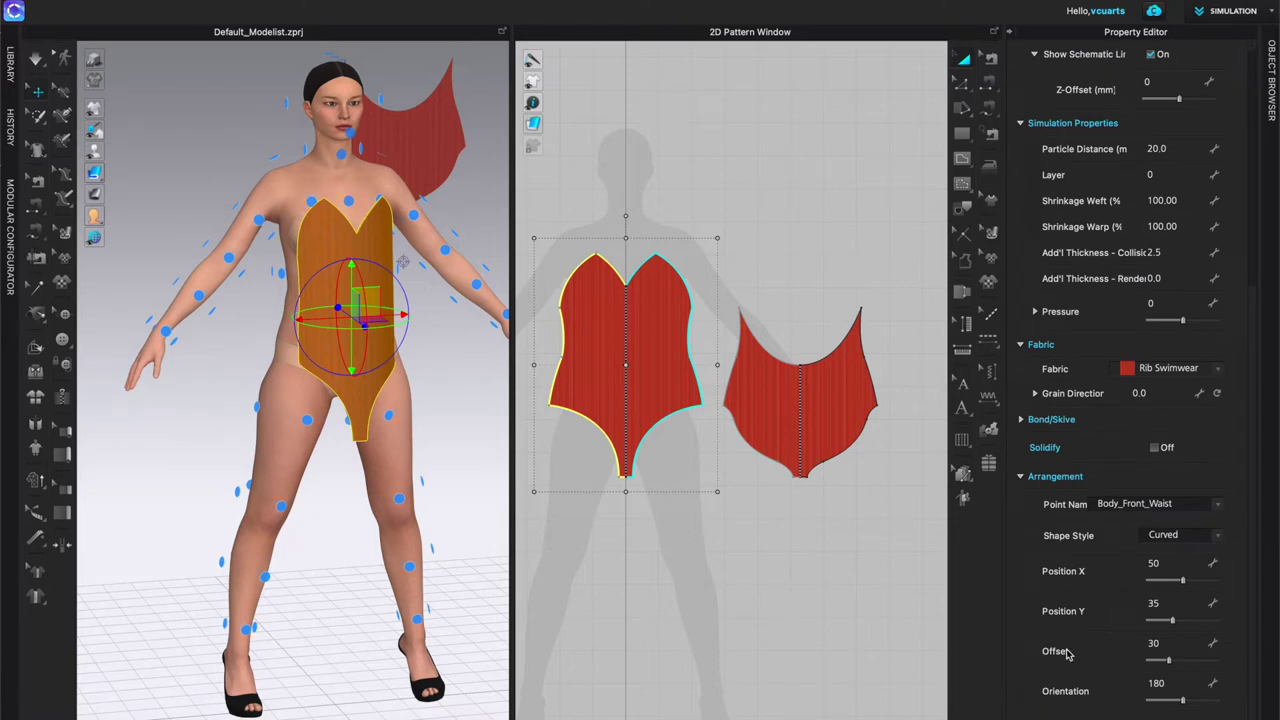
left_click_drag(1168, 664, 1199, 665)
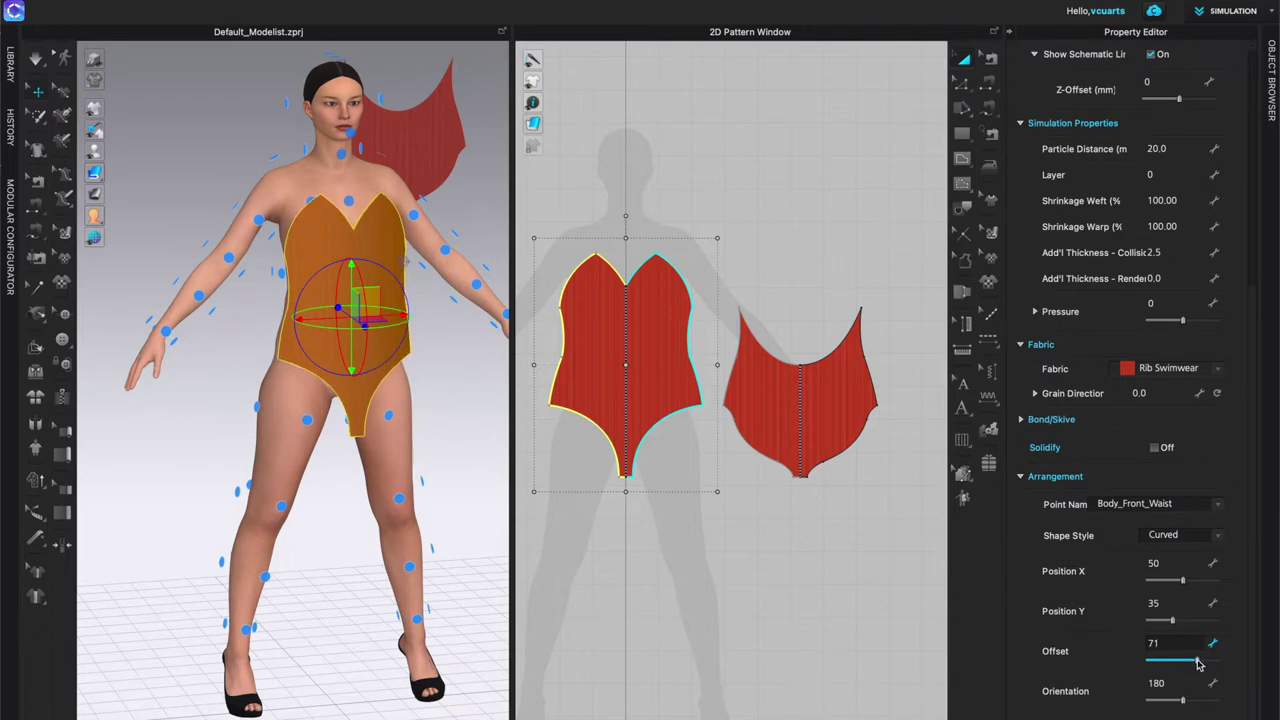
Step: Place the back pattern behind the avatar's lower back with an arrangement point and adjust the arrangement offset
right_click_drag(476, 396, 545, 388)
left_click(356, 352)
right_click_drag(374, 508, 402, 506)
scroll(1144, 666, "down", 5)
left_click_drag(1208, 661, 1194, 661)
mouse_move(451, 409)
right_mouse_down()
mouse_move(420, 363)
mouse_move(375, 345)
mouse_move(349, 385)
mouse_move(440, 392)
right_mouse_up()
left_click(829, 545)
left_click(366, 368)
Step: Examine how the arranged front and back patterns sit around the avatar from the sides and the back
right_click_drag(391, 509, 663, 406)
left_click(440, 420)
scroll(400, 300, "up", 5)
right_click_drag(400, 200, 235, 232)
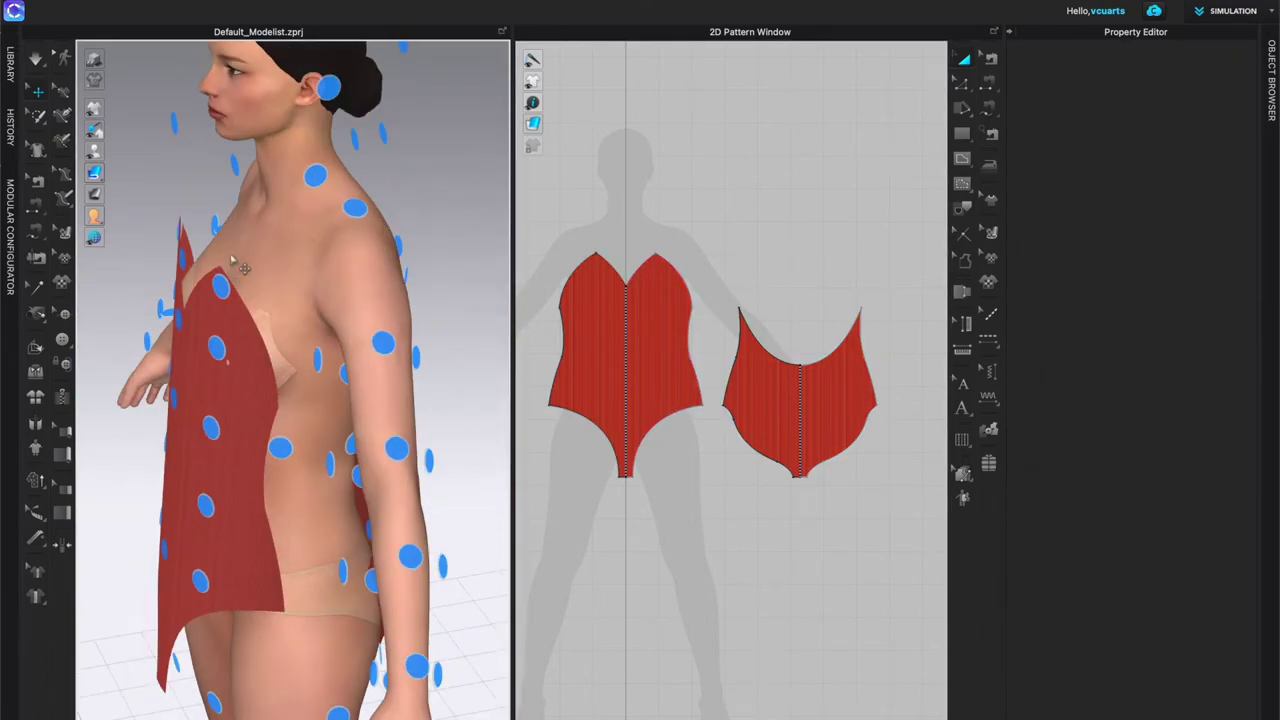
right_click_drag(330, 193, 269, 189)
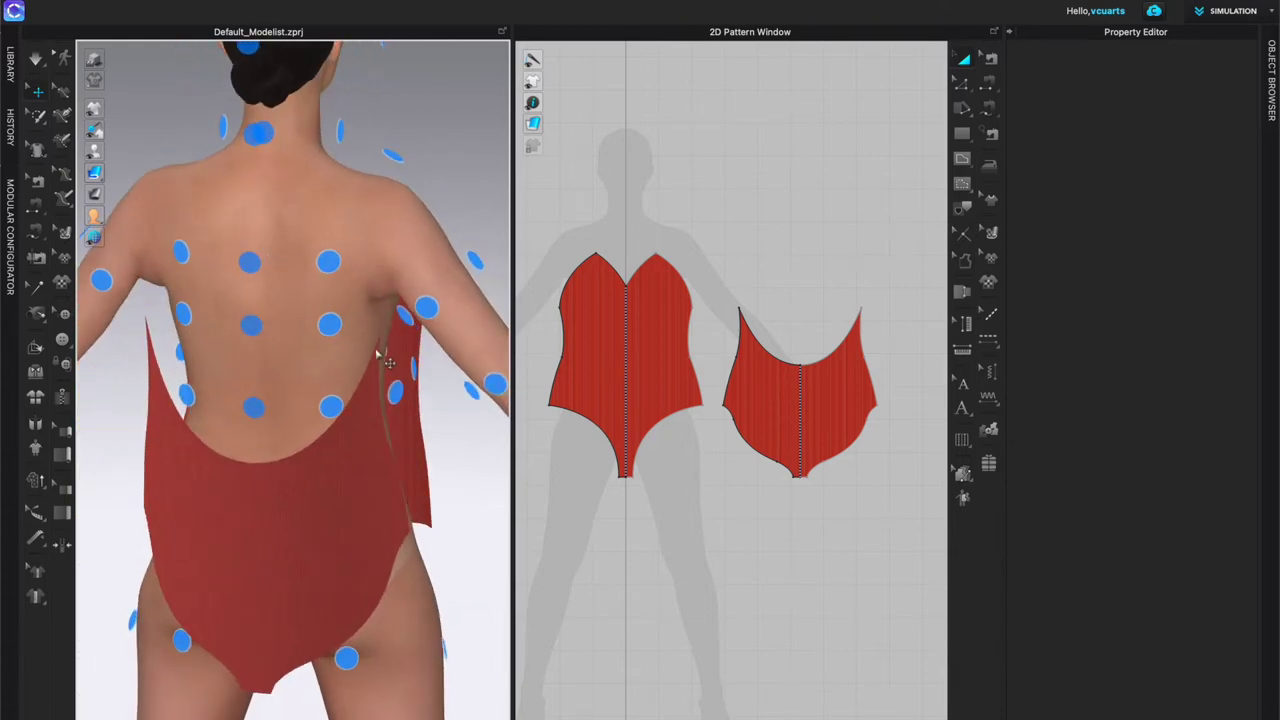
right_click_drag(366, 360, 334, 358)
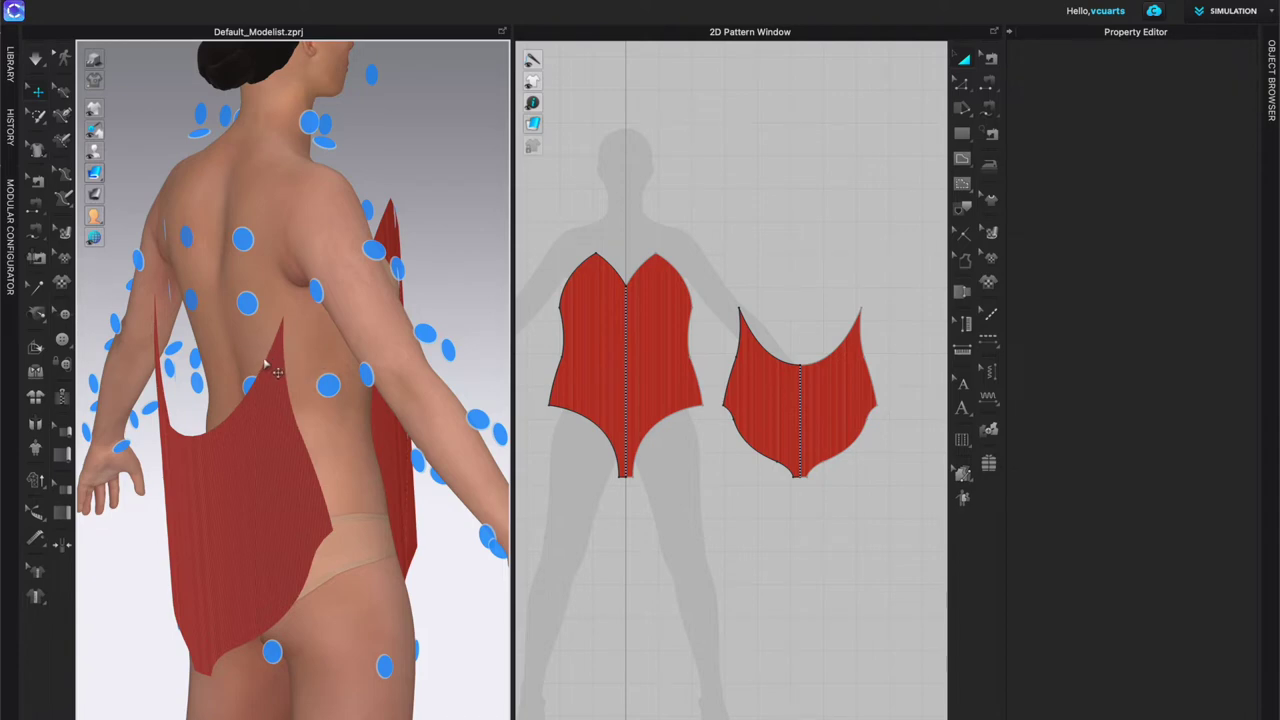
right_click_drag(266, 360, 409, 363)
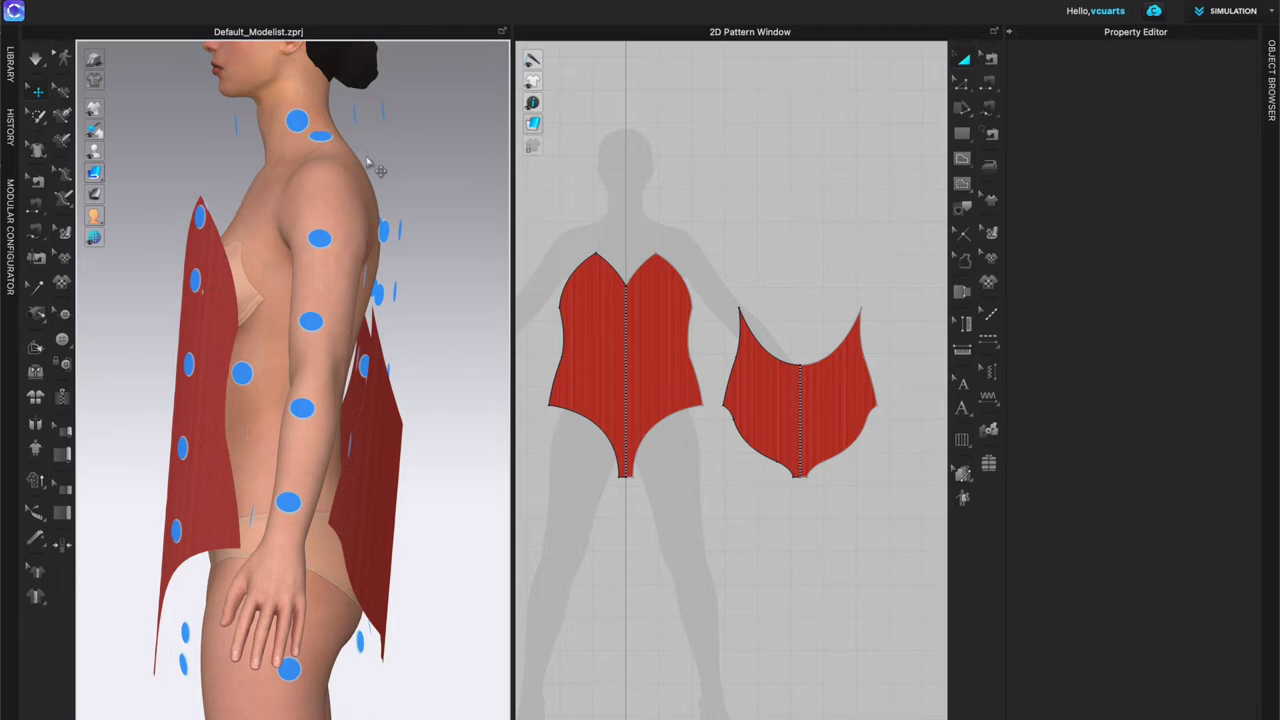
right_click_drag(404, 279, 363, 273)
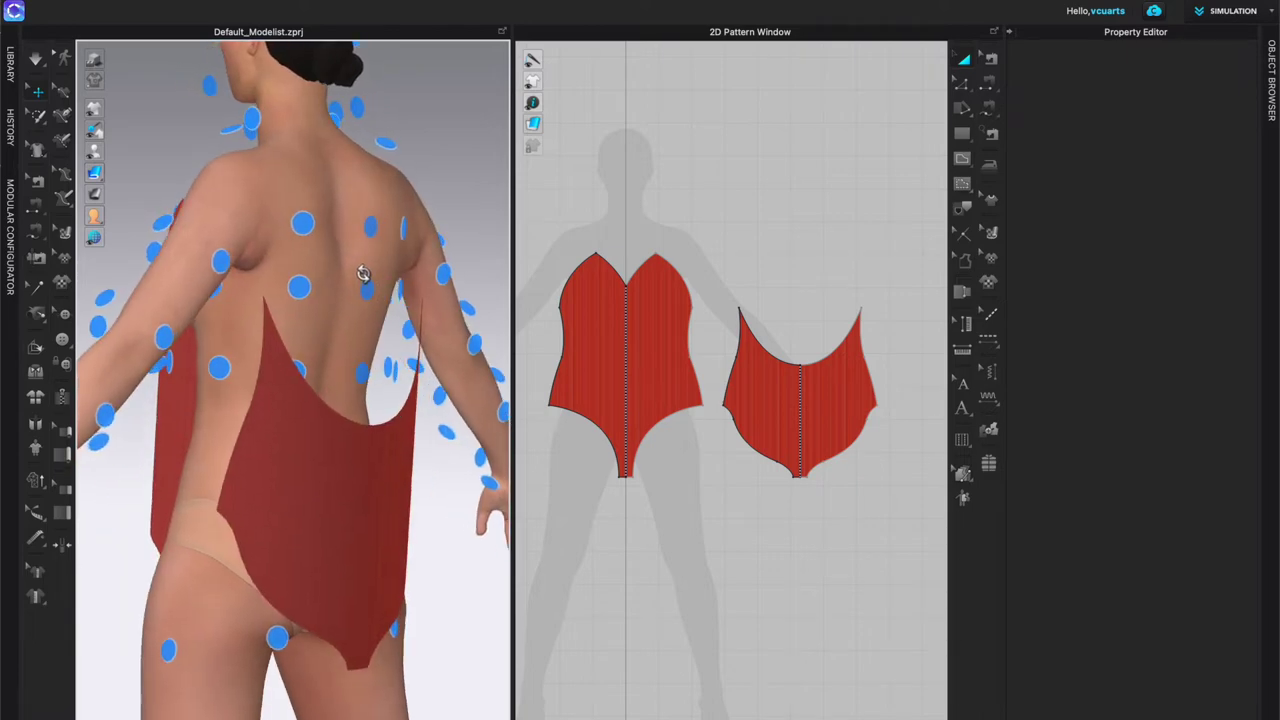
Step: Create a narrow rectangular strap pattern 0.362 in wide and 20 in high above the front pattern
left_click(962, 133)
scroll(624, 234, "up", 4)
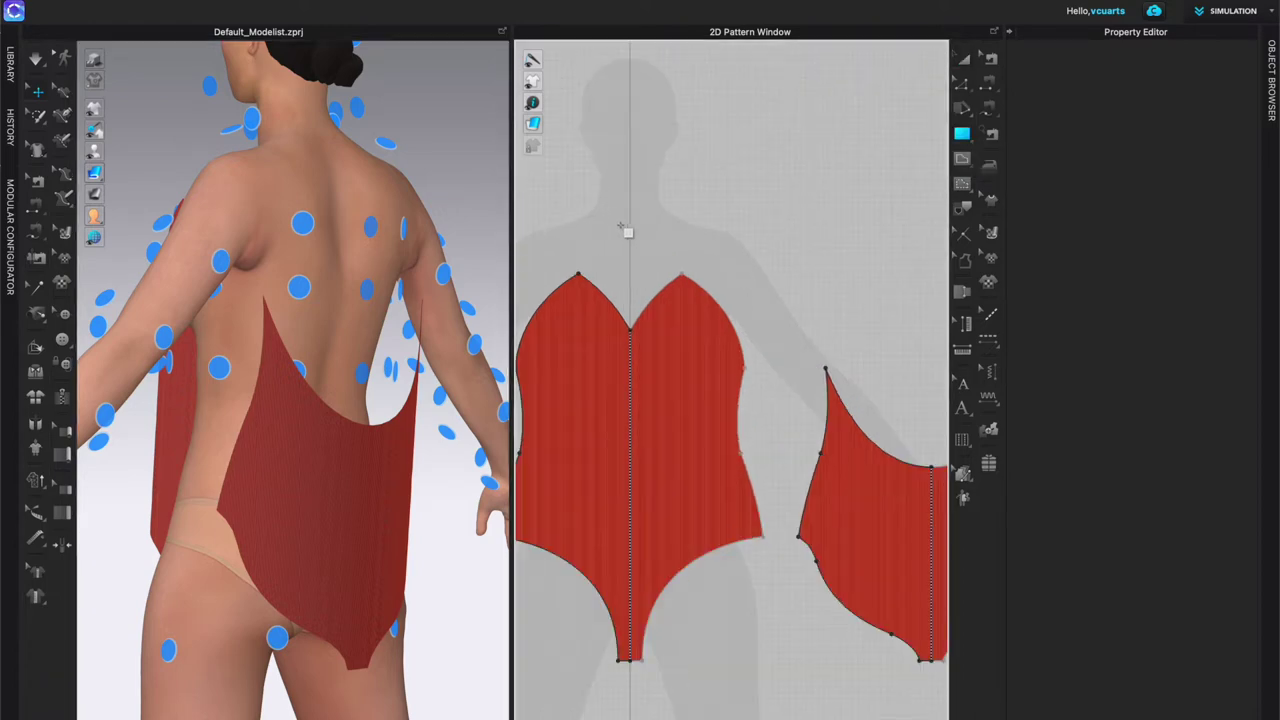
scroll(740, 185, "down", 2)
middle_click_drag(763, 166, 763, 275)
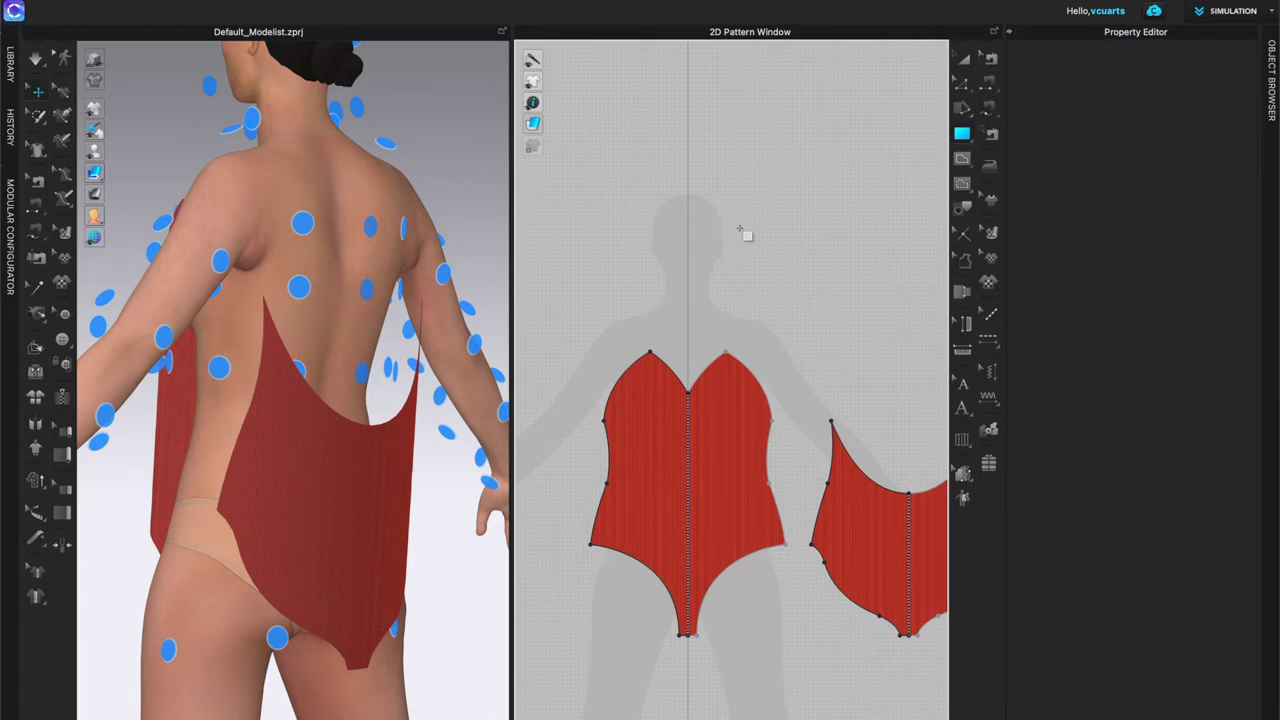
left_click(730, 191)
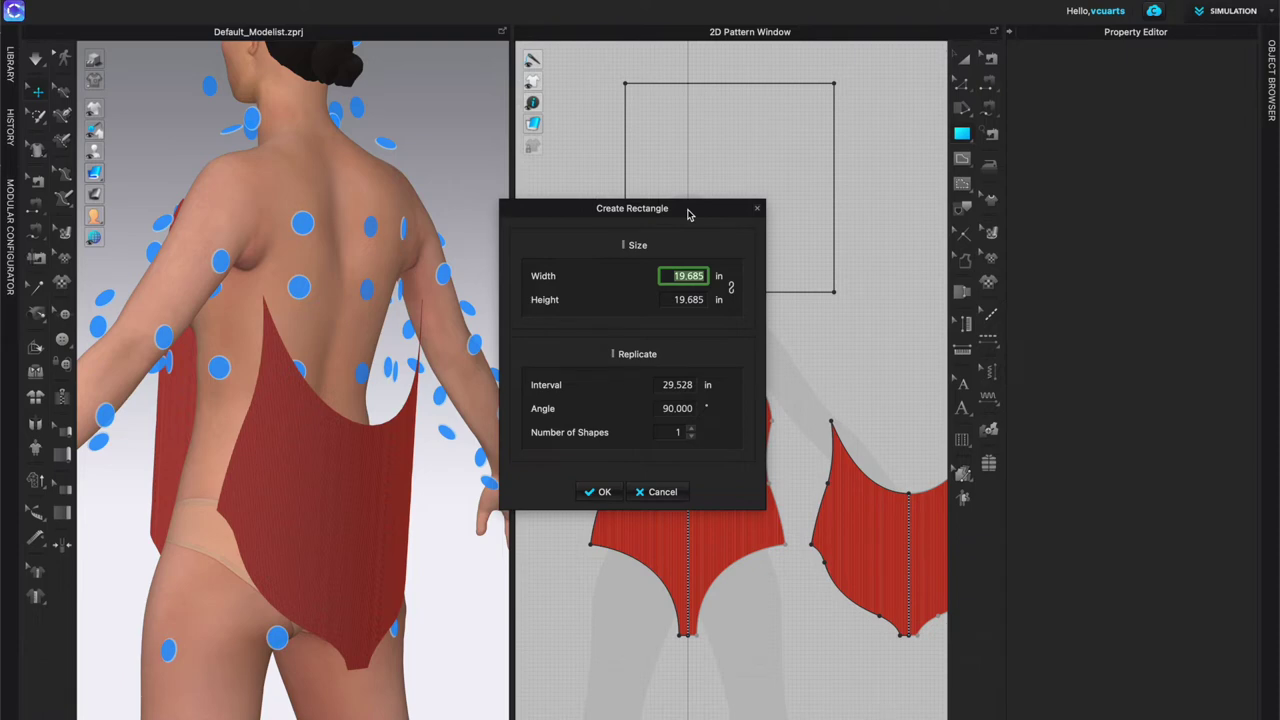
type(".3")
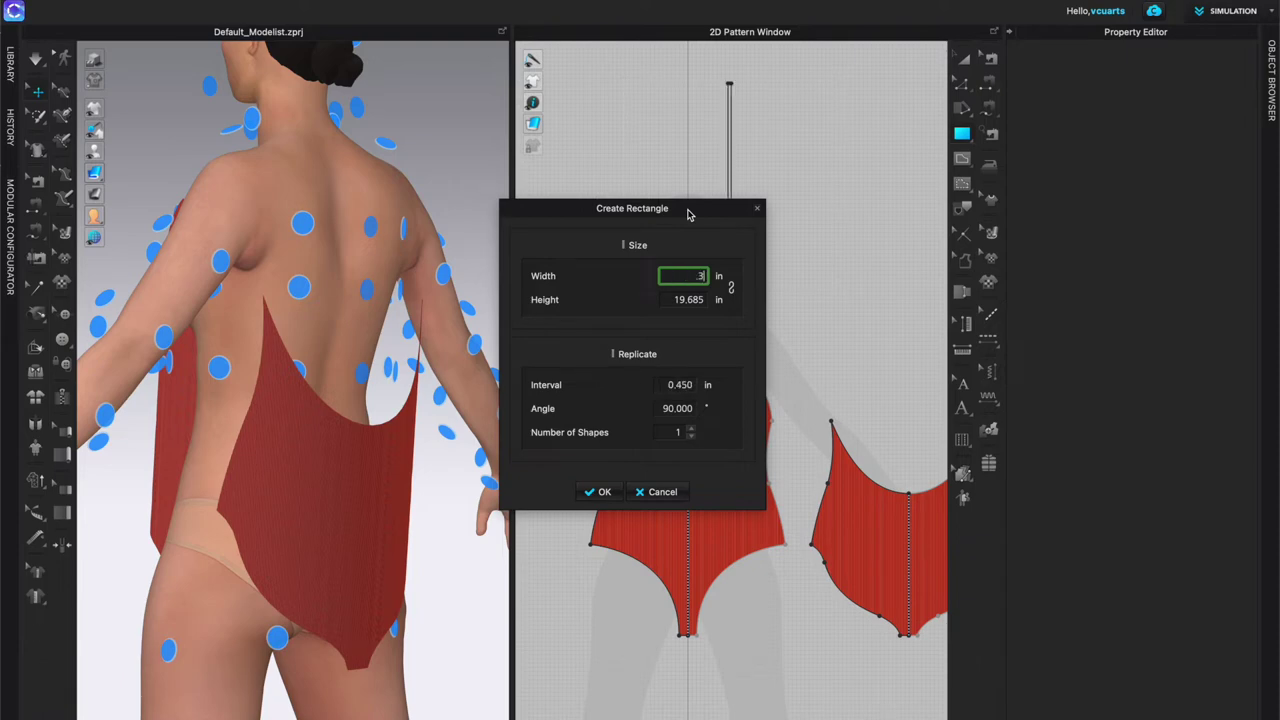
type("62")
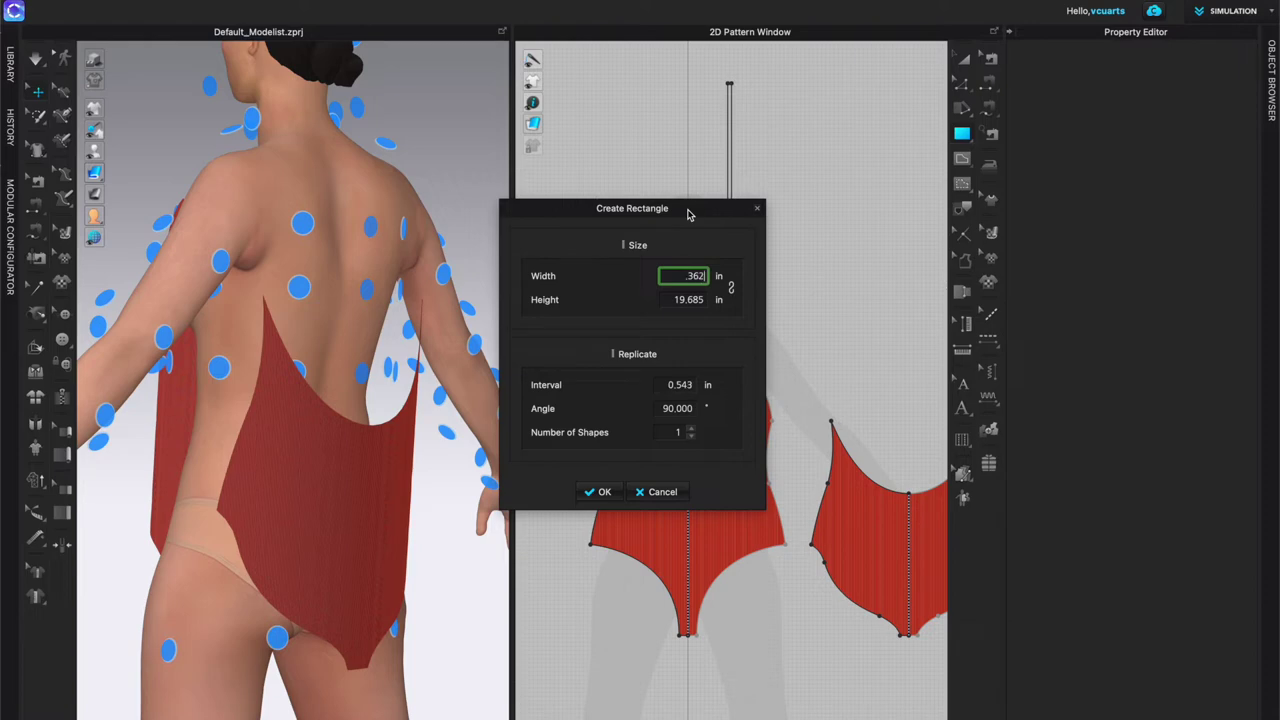
left_click(695, 299)
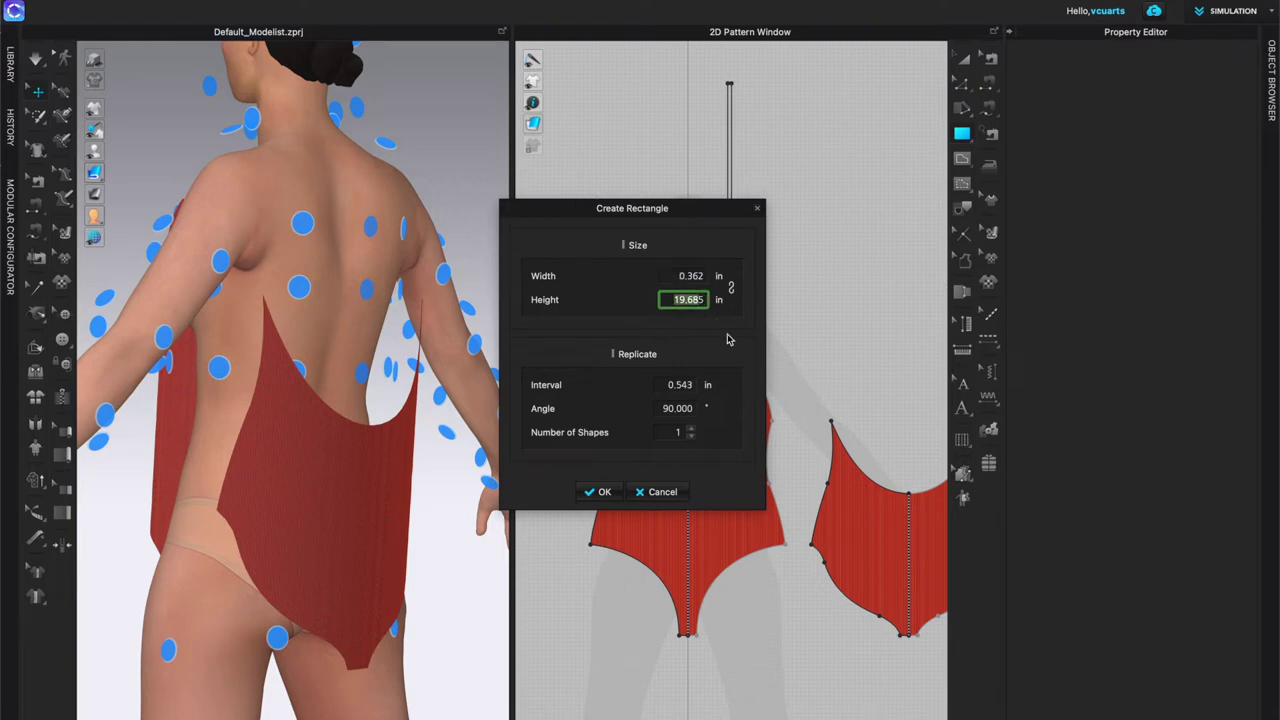
type("15")
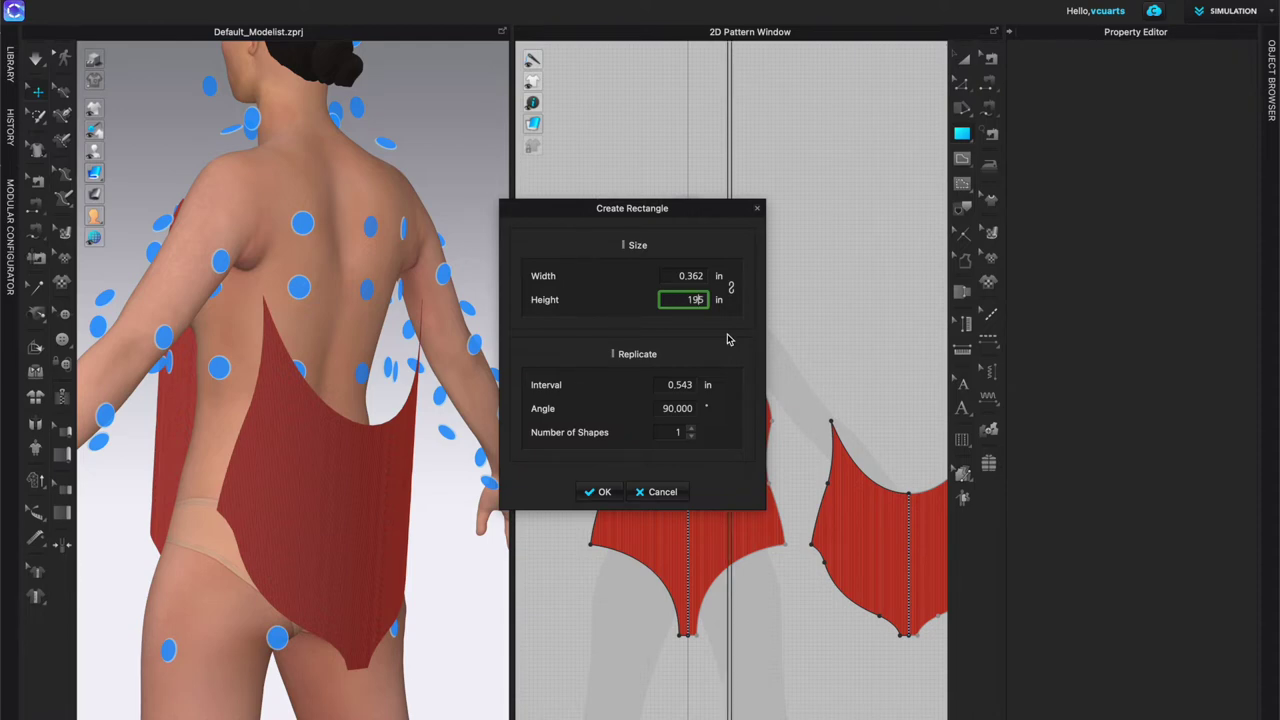
key("BackSpace")
type("20")
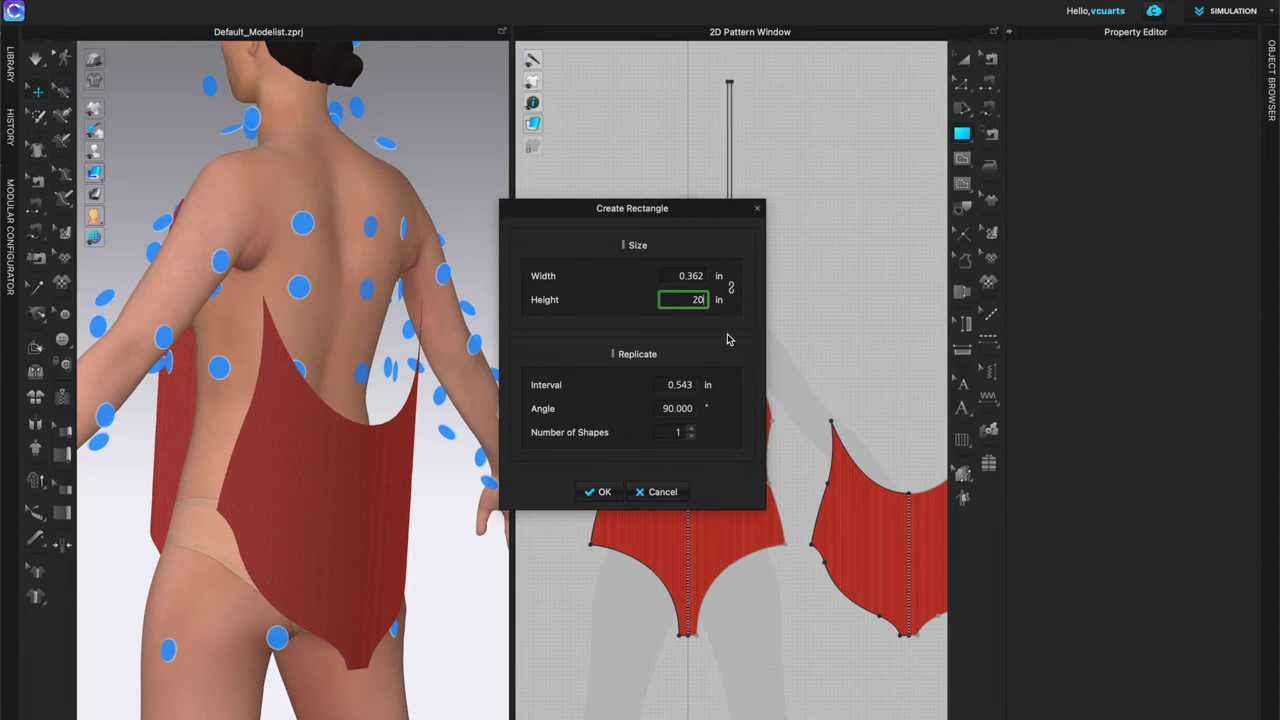
left_click(600, 492)
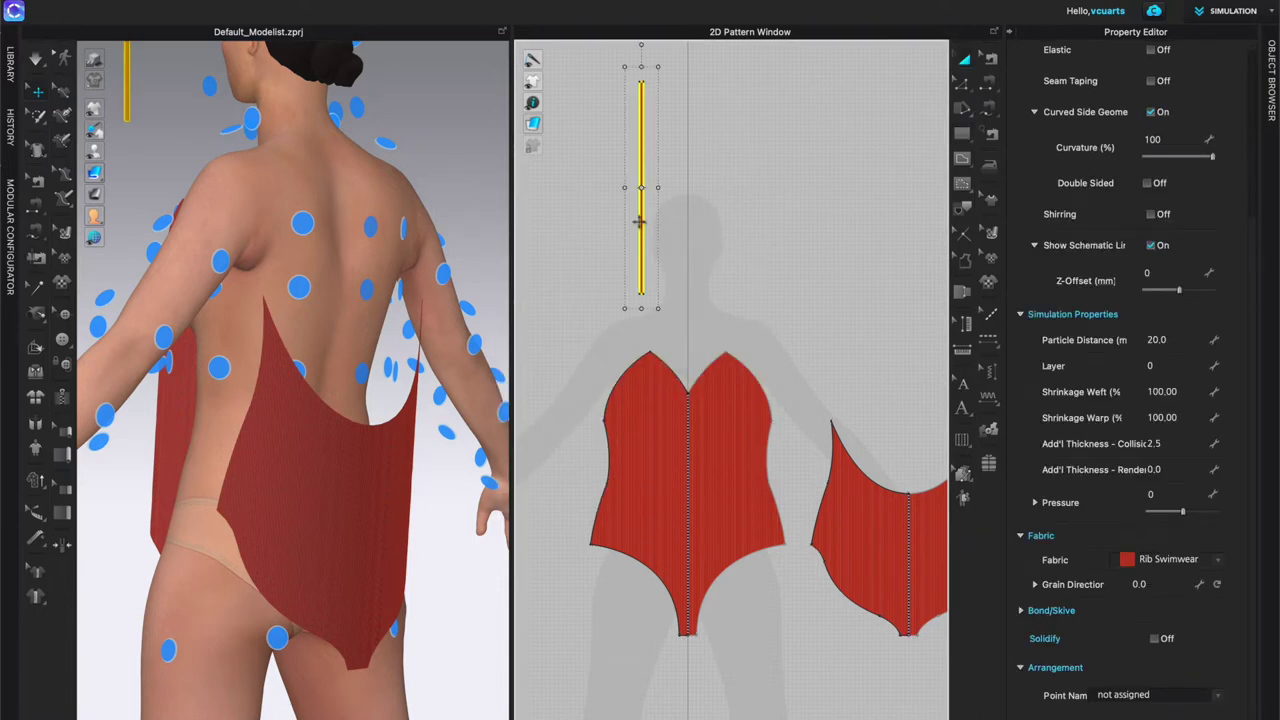
Step: Clone the strap as a symmetric pattern with sewing and place the copy on the opposite side of the center line
right_click(641, 222)
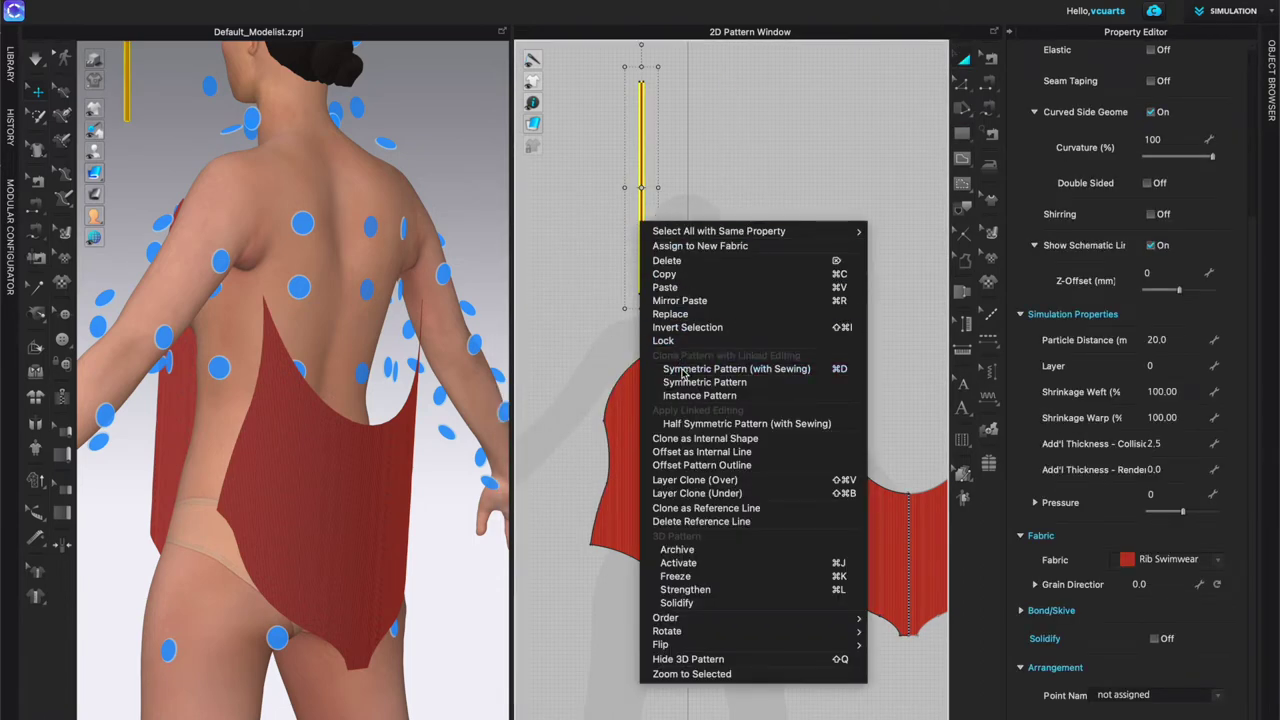
left_click(684, 368)
left_click(730, 193)
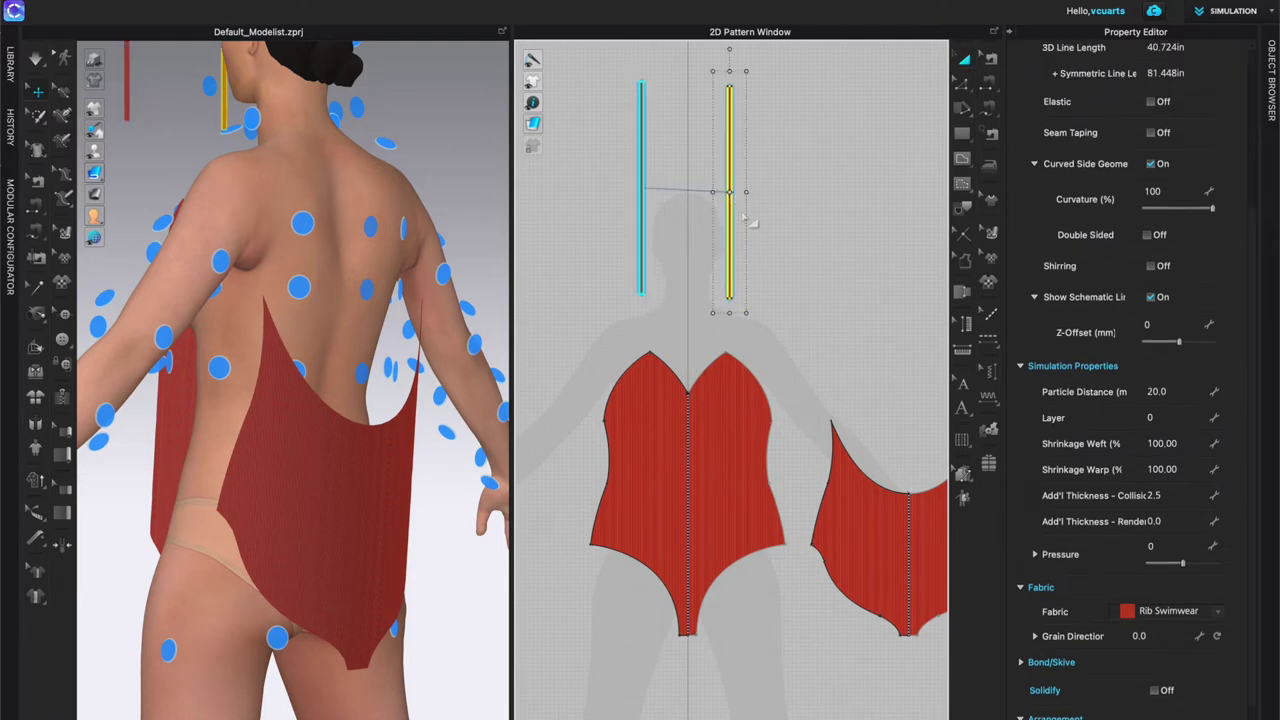
Step: Add the Nylon Spandex fabric from the fabric library and assign it to both strap patterns
left_click(10, 66)
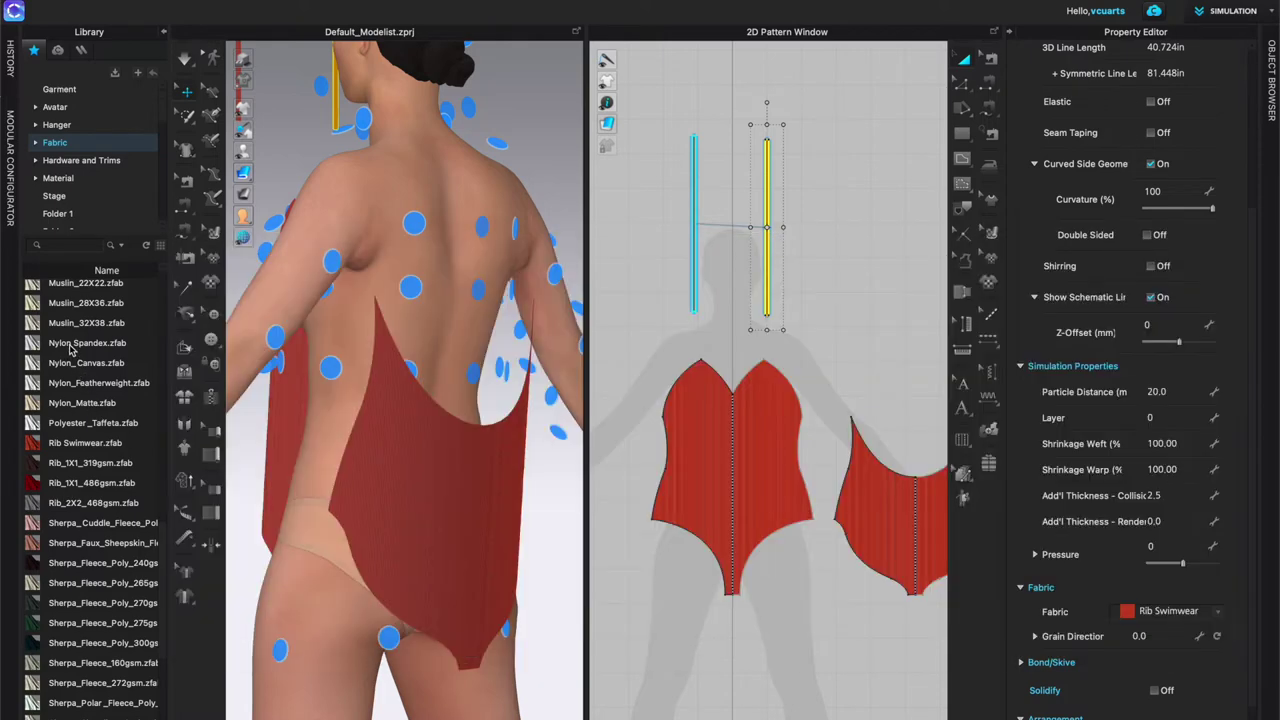
left_click(70, 344)
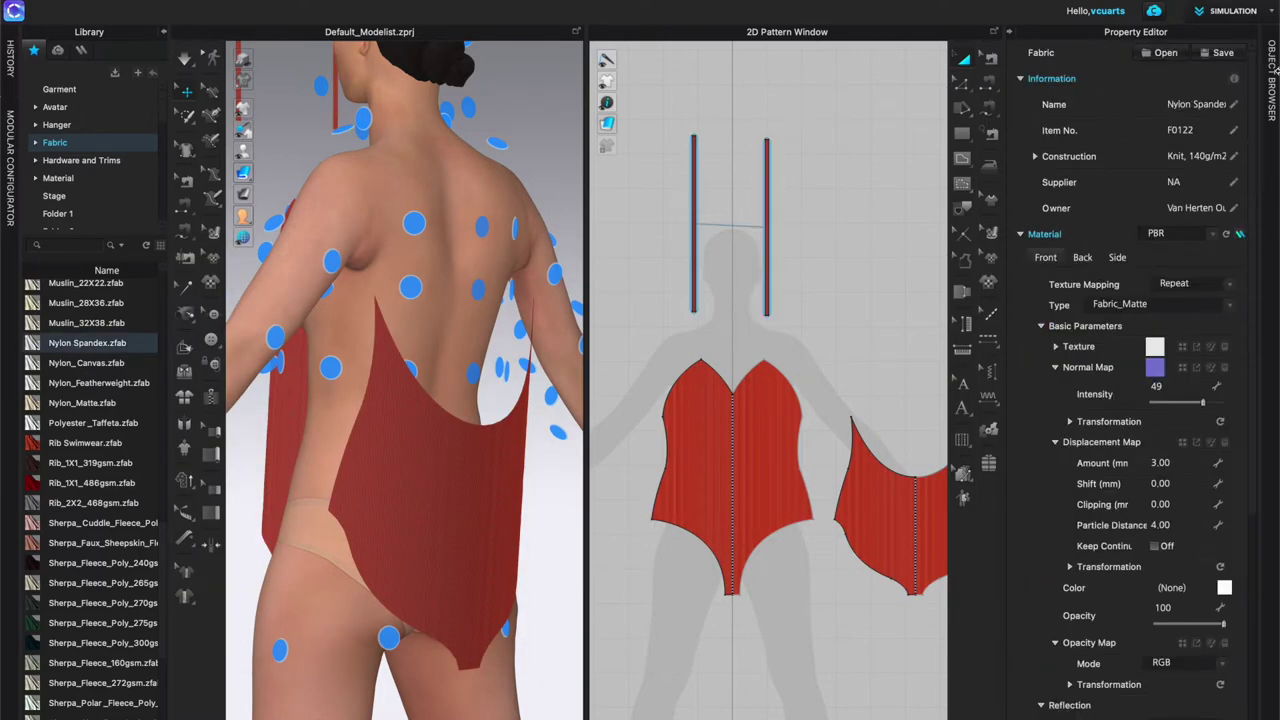
left_click(1275, 80)
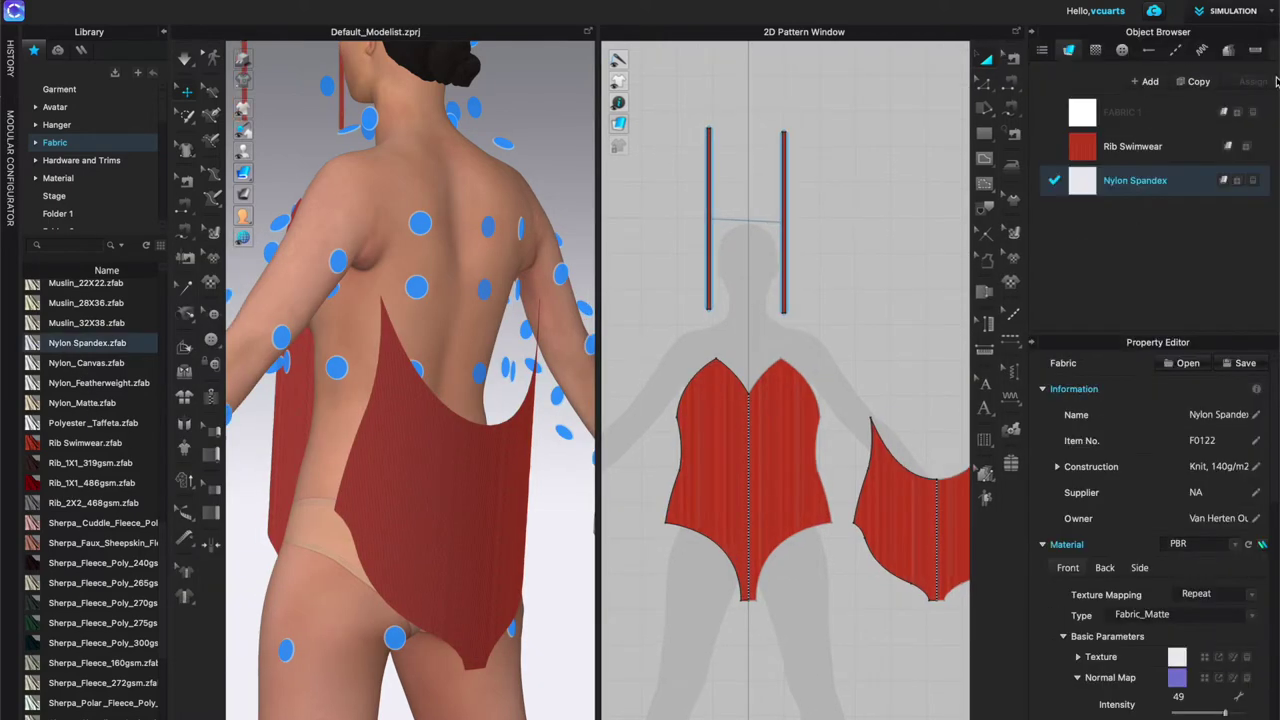
left_click(708, 262)
left_click(784, 260, "shift")
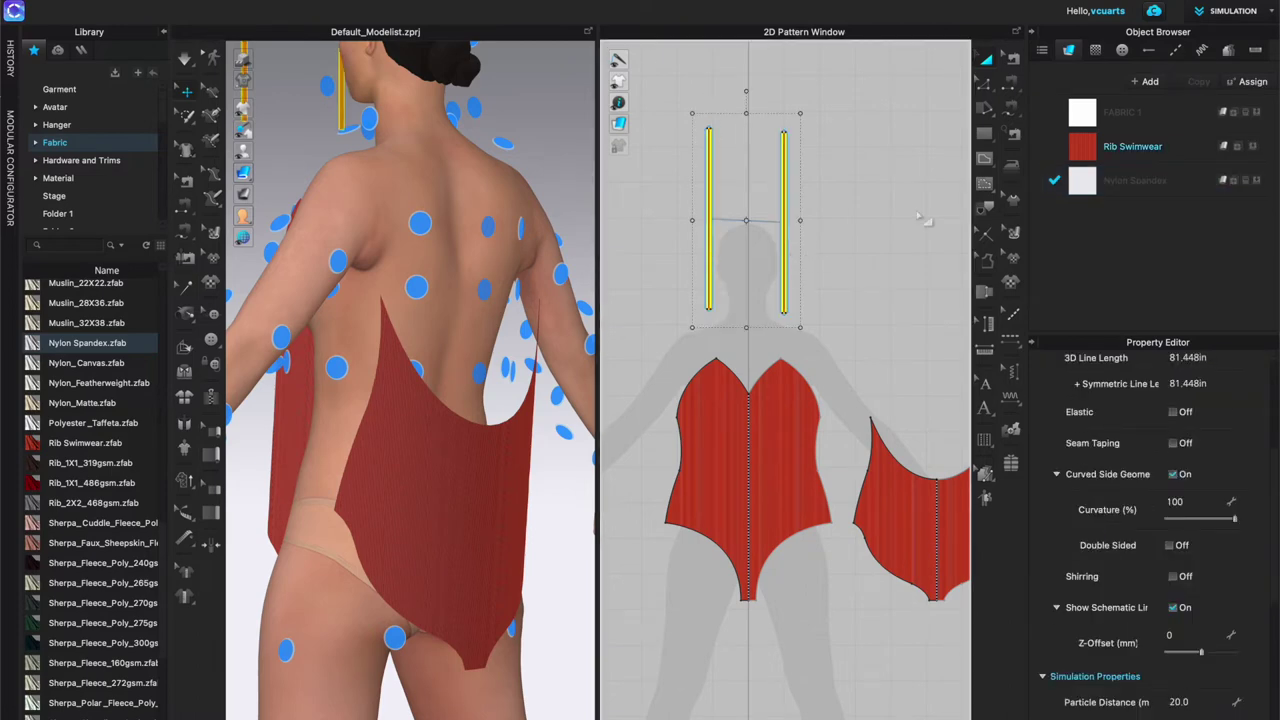
left_click(1259, 183)
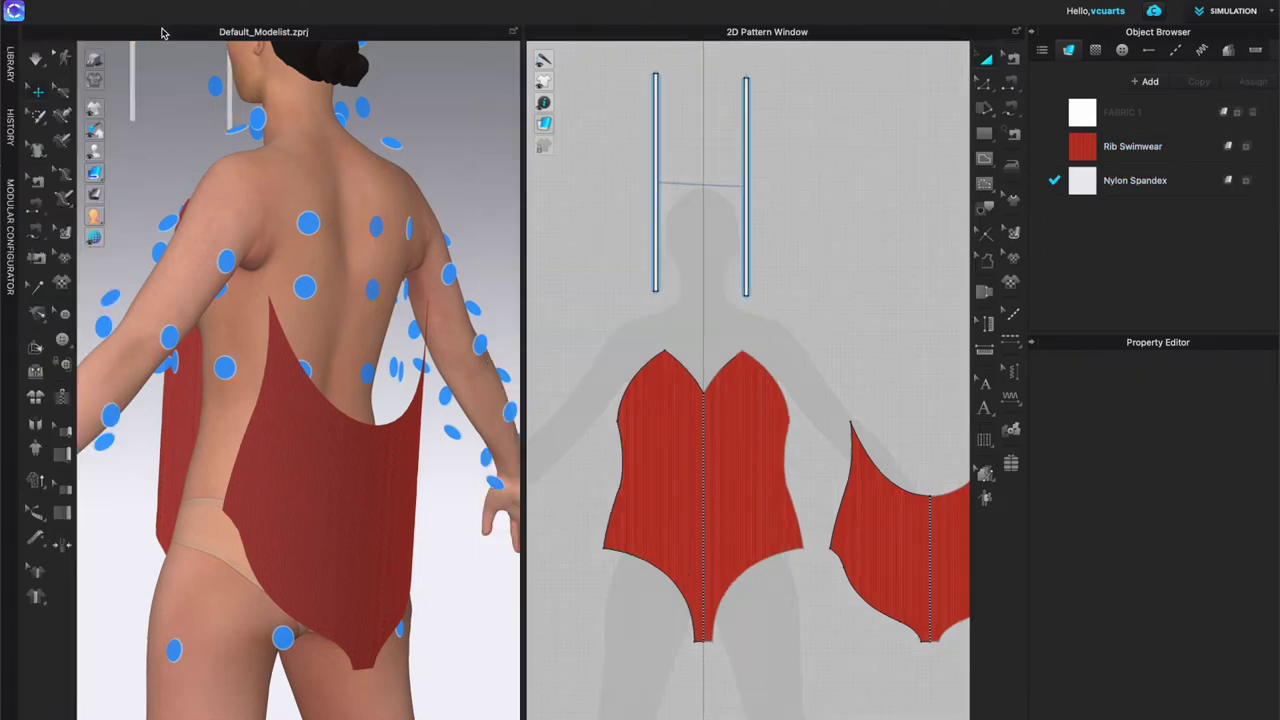
left_click(164, 32)
Step: Nudge the cloned strap upward so that it is level with the original strap
middle_click_drag(787, 272, 822, 351)
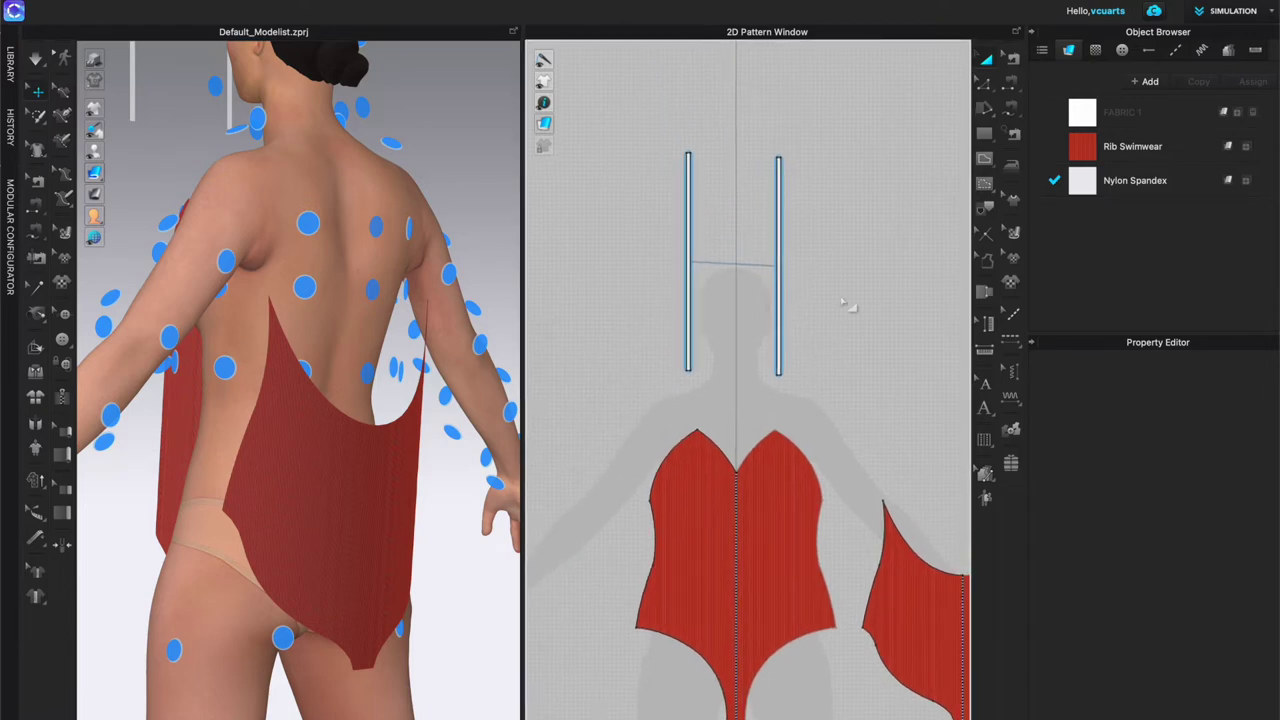
left_click(778, 192)
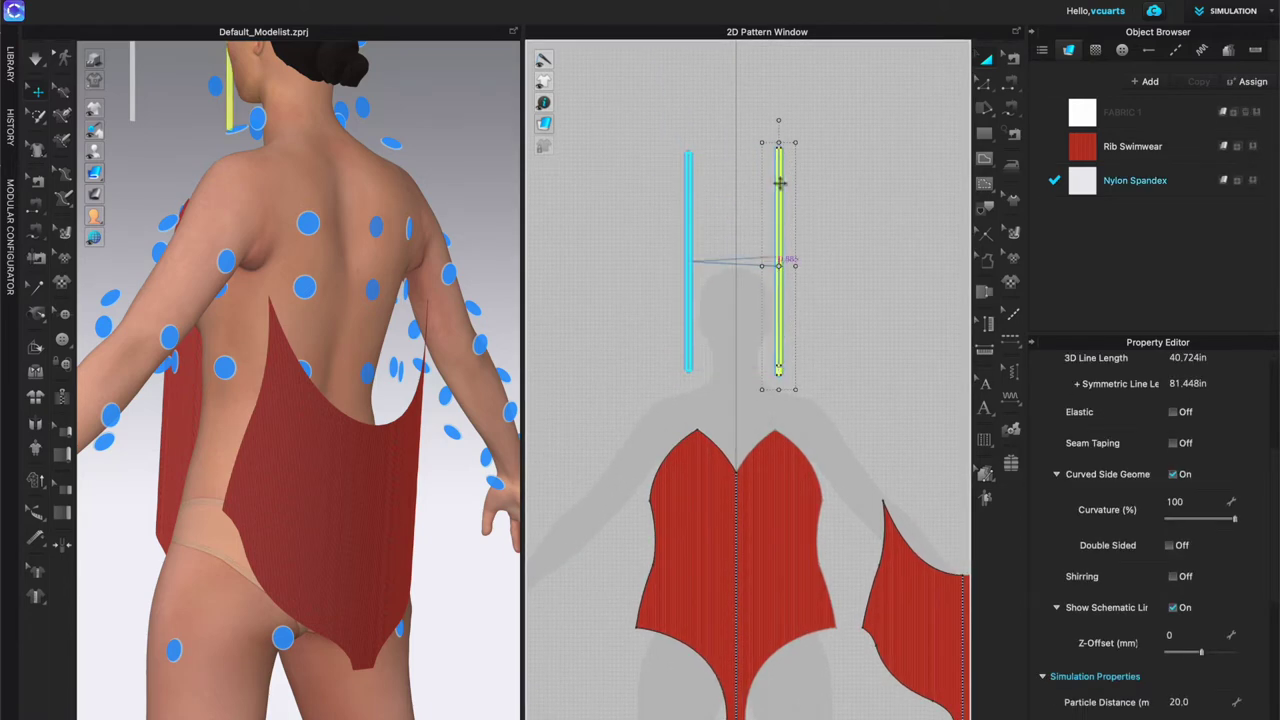
left_click_drag(781, 186, 781, 186)
left_click(877, 284)
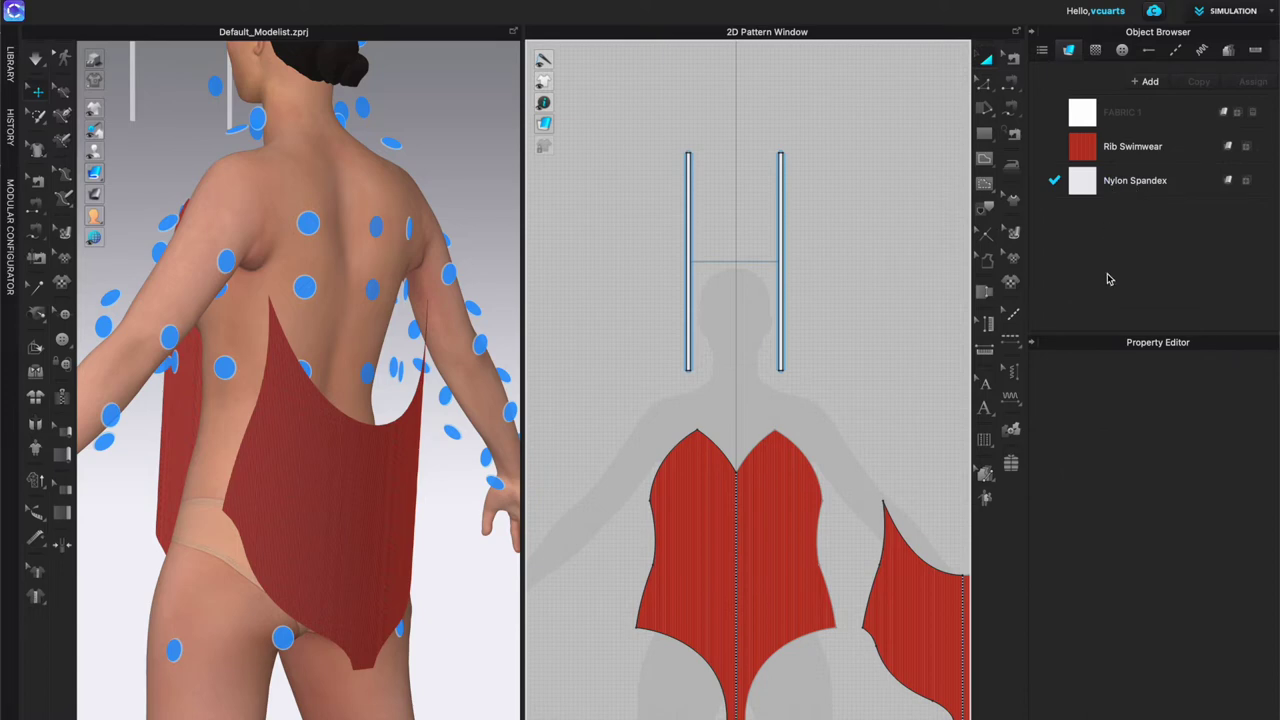
Step: Set the Nylon Spandex fabric color to the dark brown Pantone swatch 412C22
left_click(1163, 183)
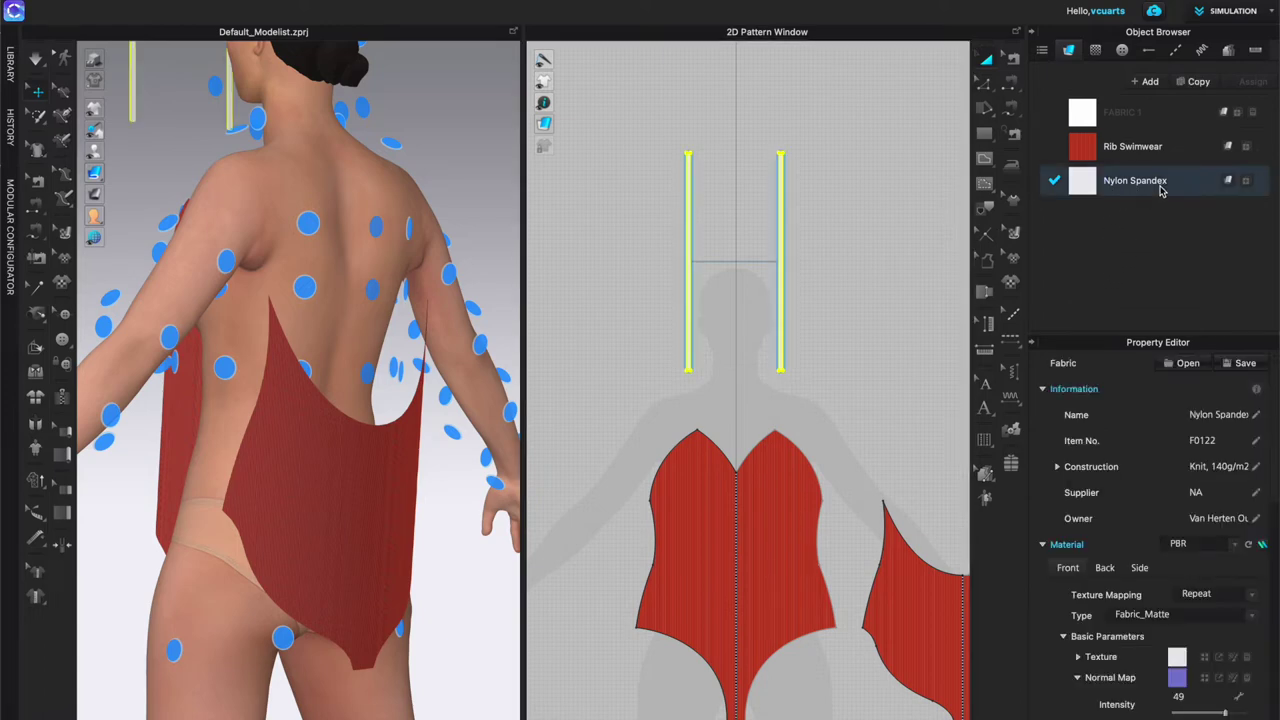
scroll(1195, 628, "down", 5)
scroll(1197, 560, "up", 2)
scroll(1198, 505, "down", 2)
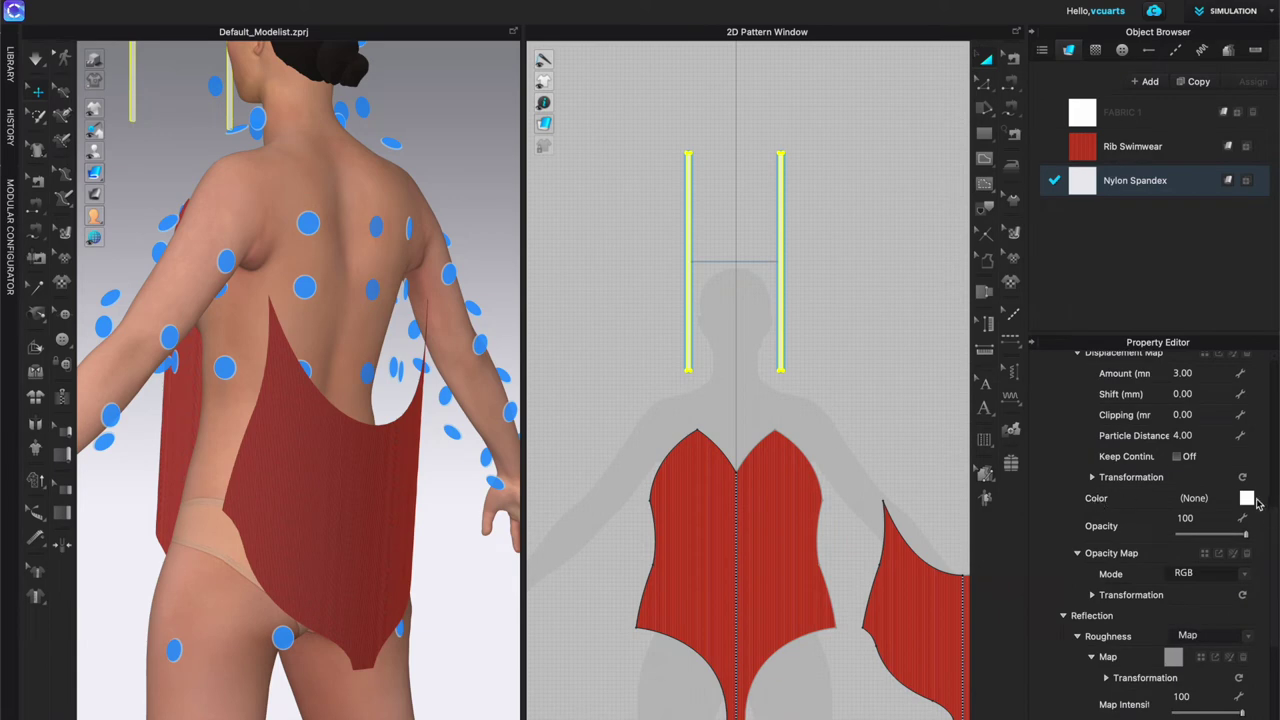
left_click(1246, 498)
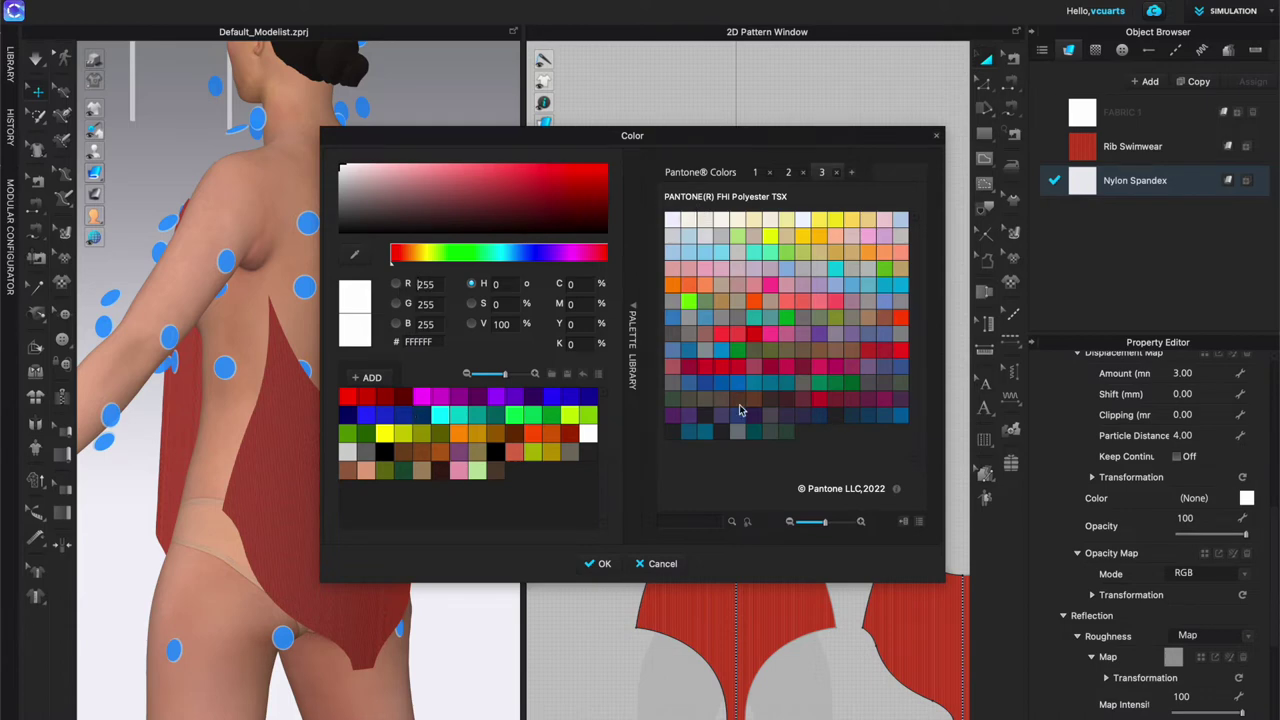
left_click(738, 399)
left_click_drag(465, 226, 470, 216)
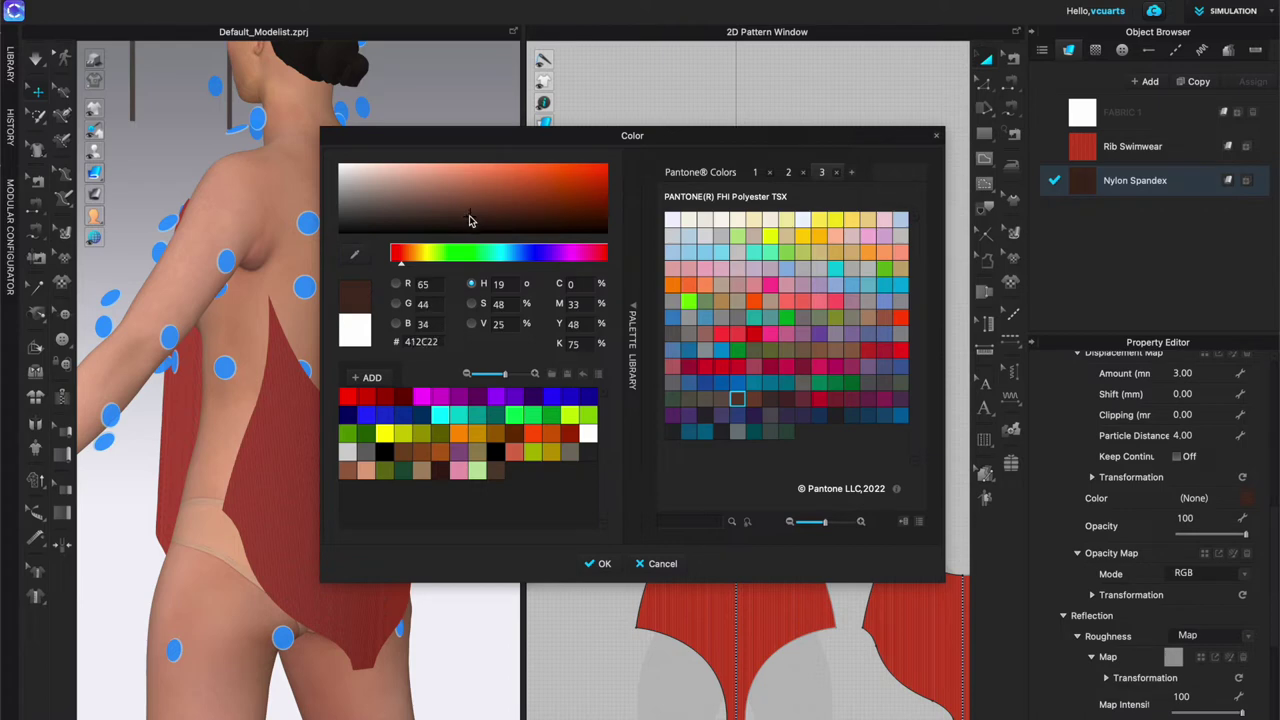
left_click(600, 562)
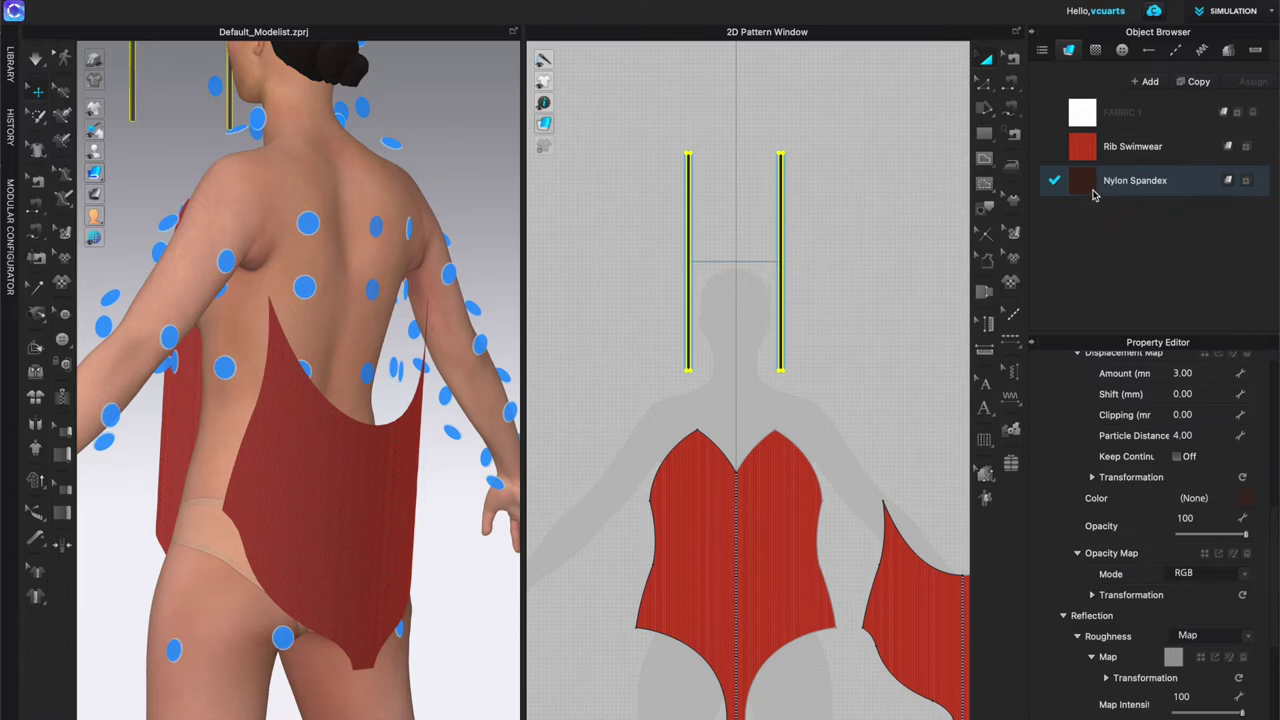
Step: Review the Nylon Spandex fabric's information, material, reflection and detailed physical properties
scroll(1146, 485, "up", 3)
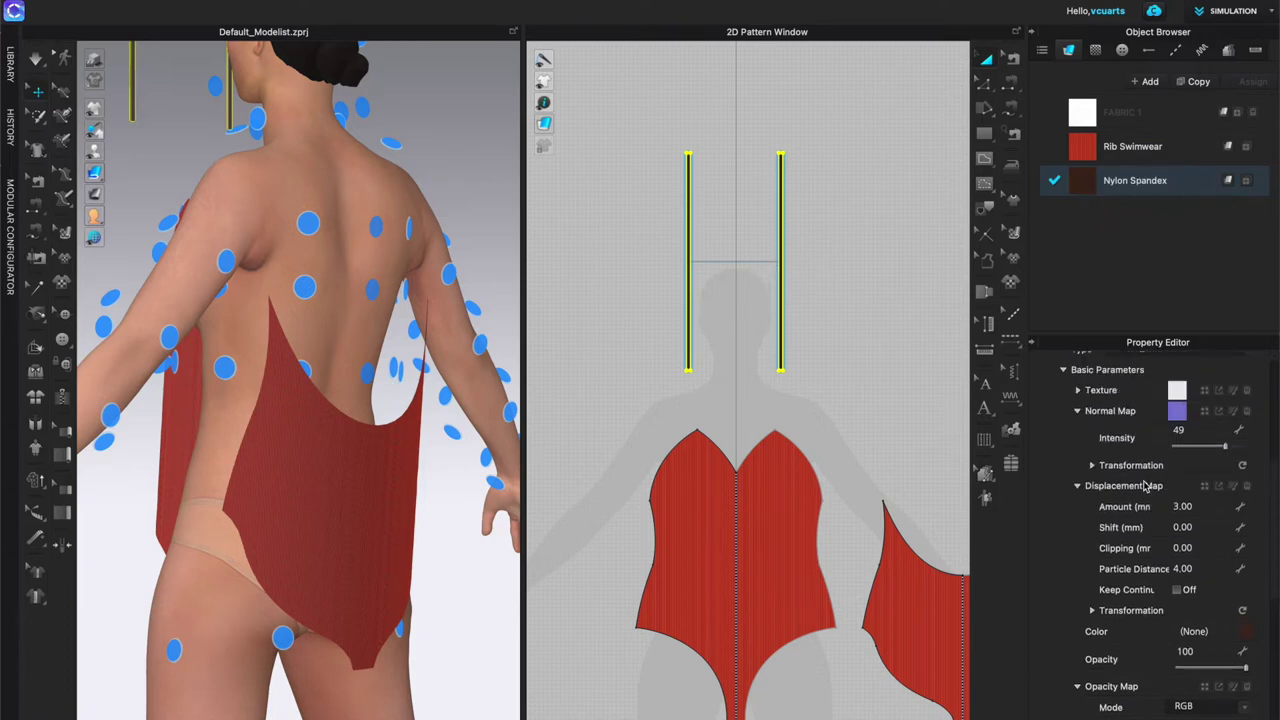
scroll(1146, 485, "up", 4)
scroll(1143, 484, "up", 2)
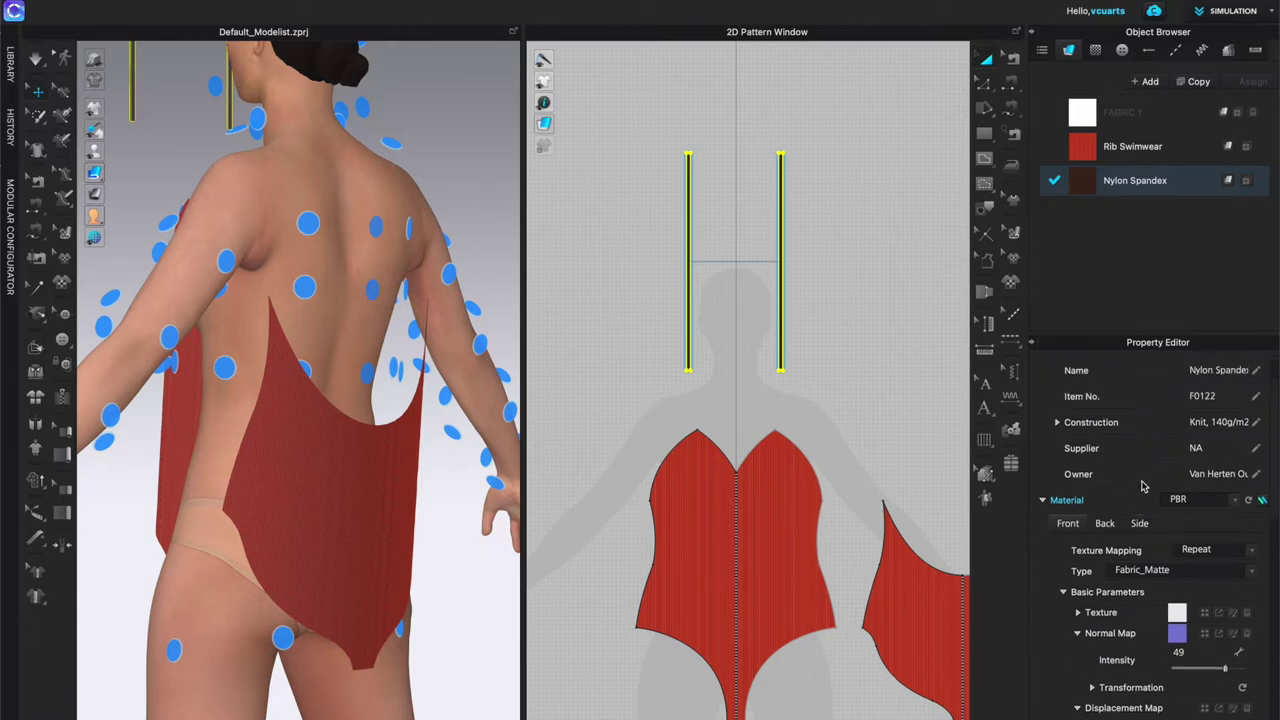
scroll(1143, 484, "down", 6)
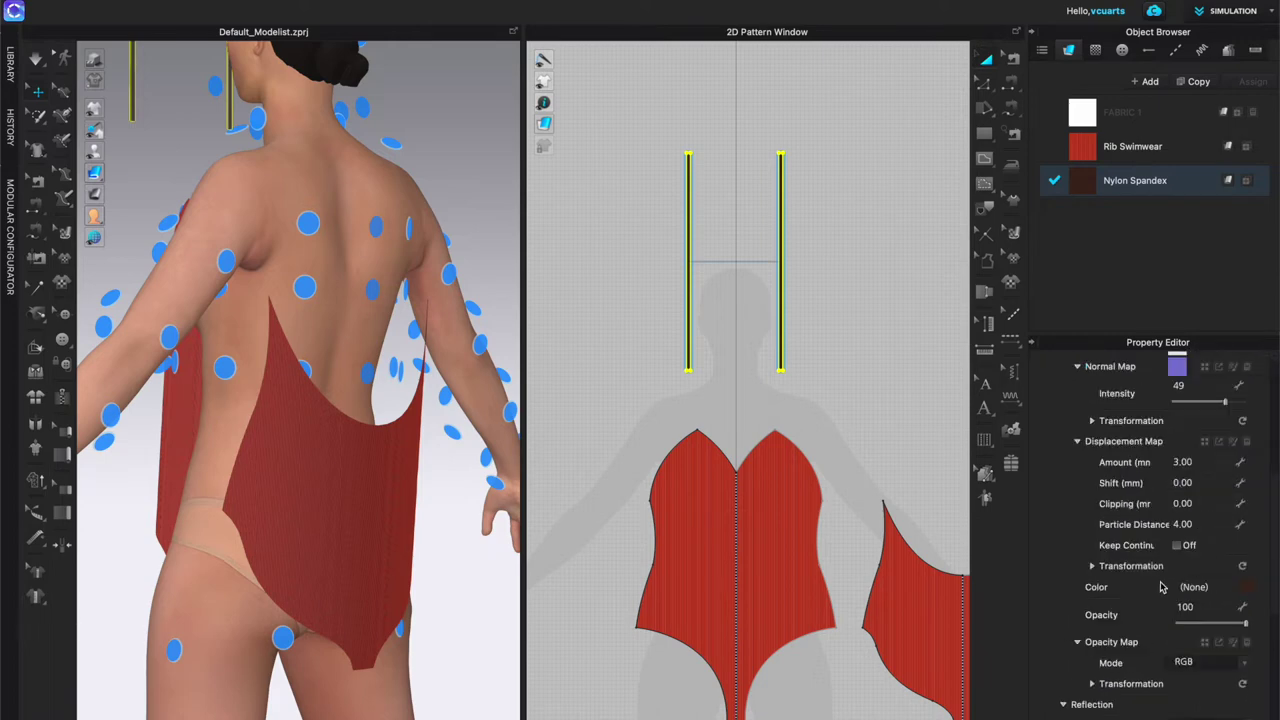
scroll(1131, 562, "down", 5)
scroll(1122, 548, "down", 2)
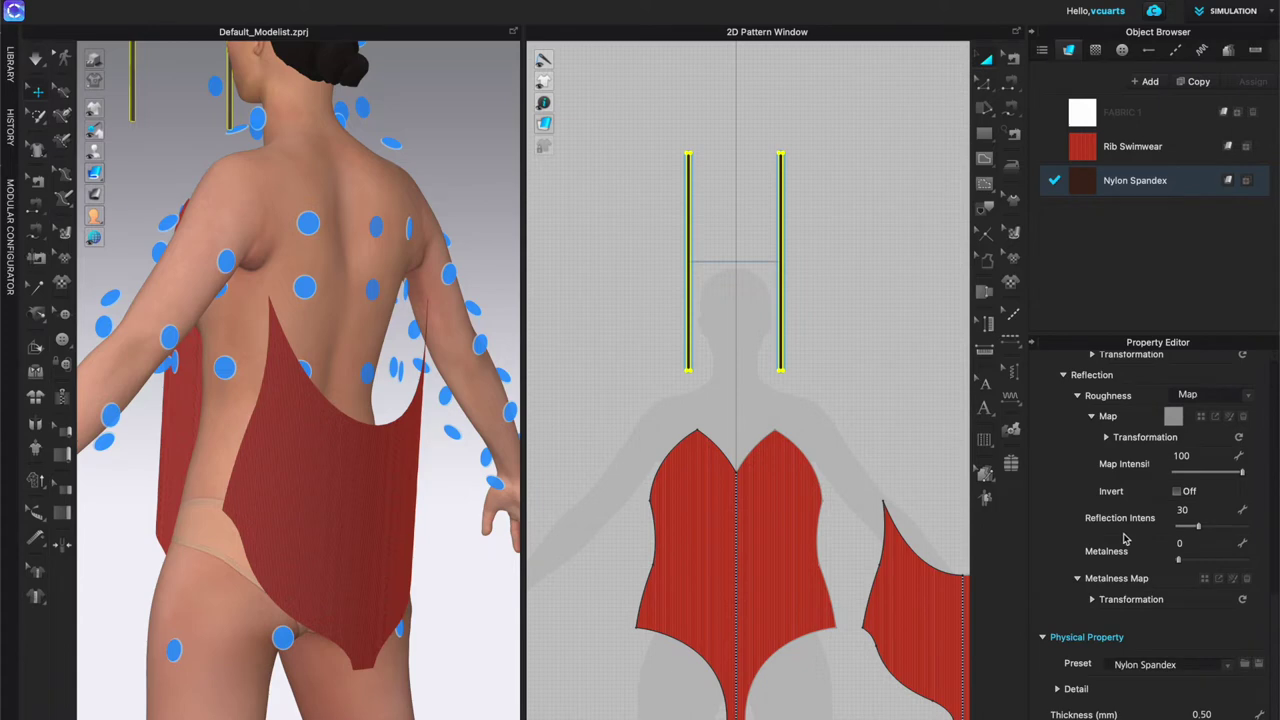
left_click(1072, 689)
scroll(1110, 665, "down", 3)
scroll(1130, 568, "up", 6)
scroll(1140, 560, "up", 8)
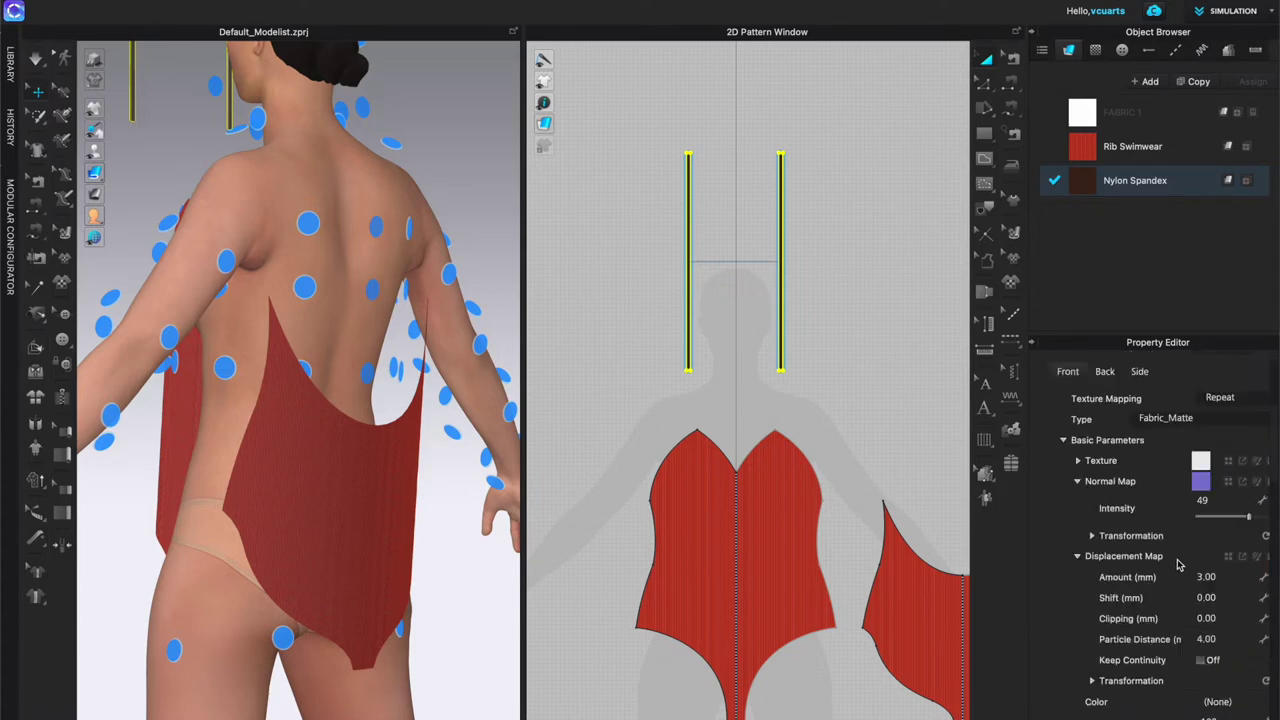
scroll(775, 350, "up", 3)
scroll(775, 351, "down", 3)
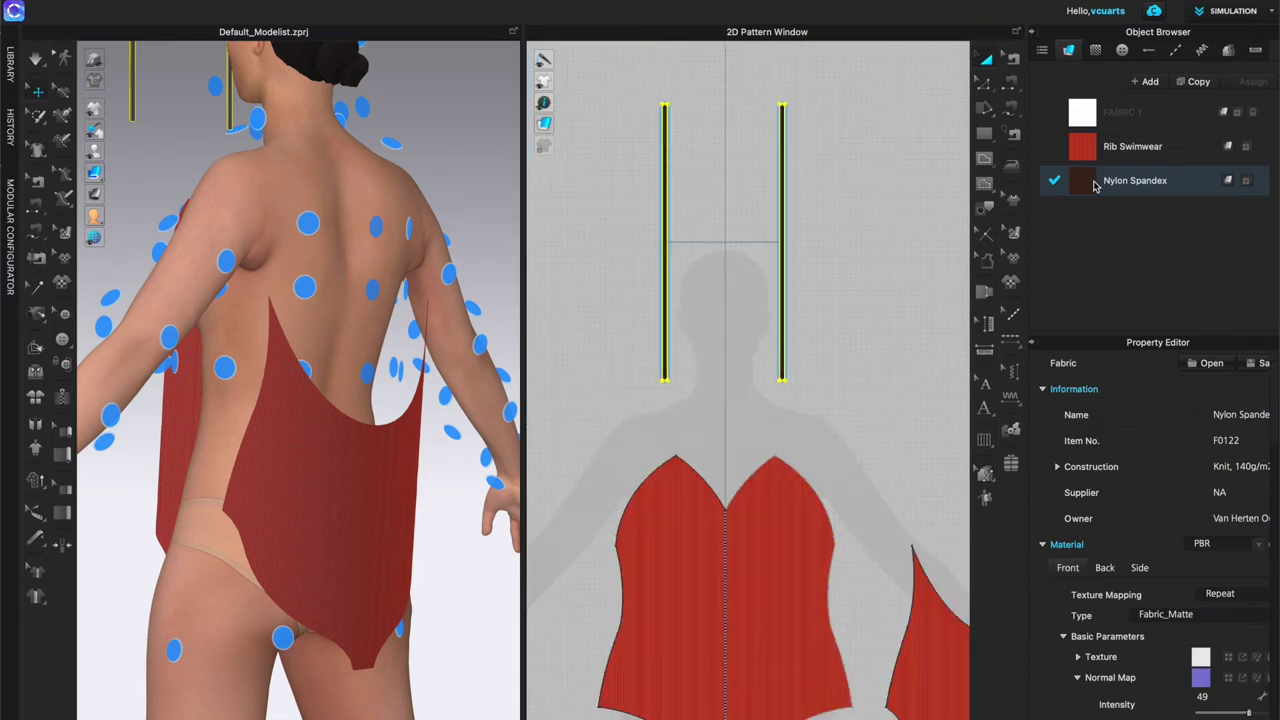
Step: Sew the front pattern's side seam from underarm to hip to the matching side edge of the back pattern with free sewing
left_click(1033, 35)
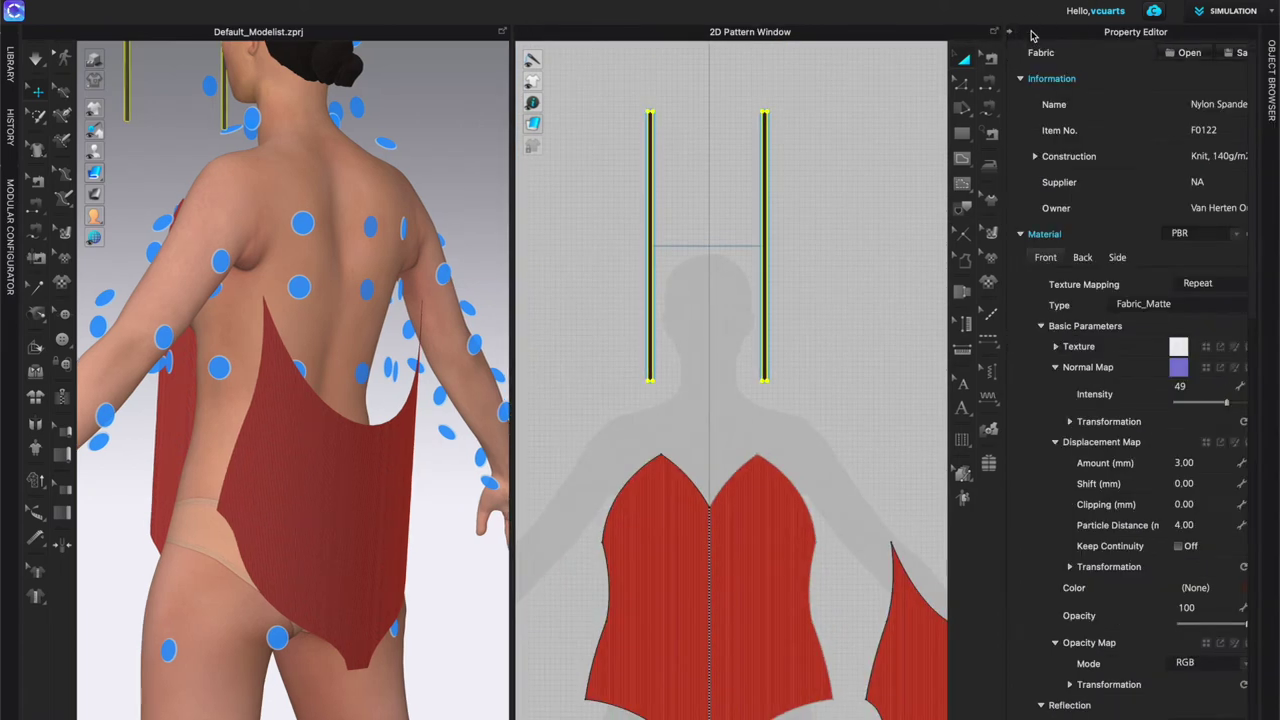
left_click(1010, 36)
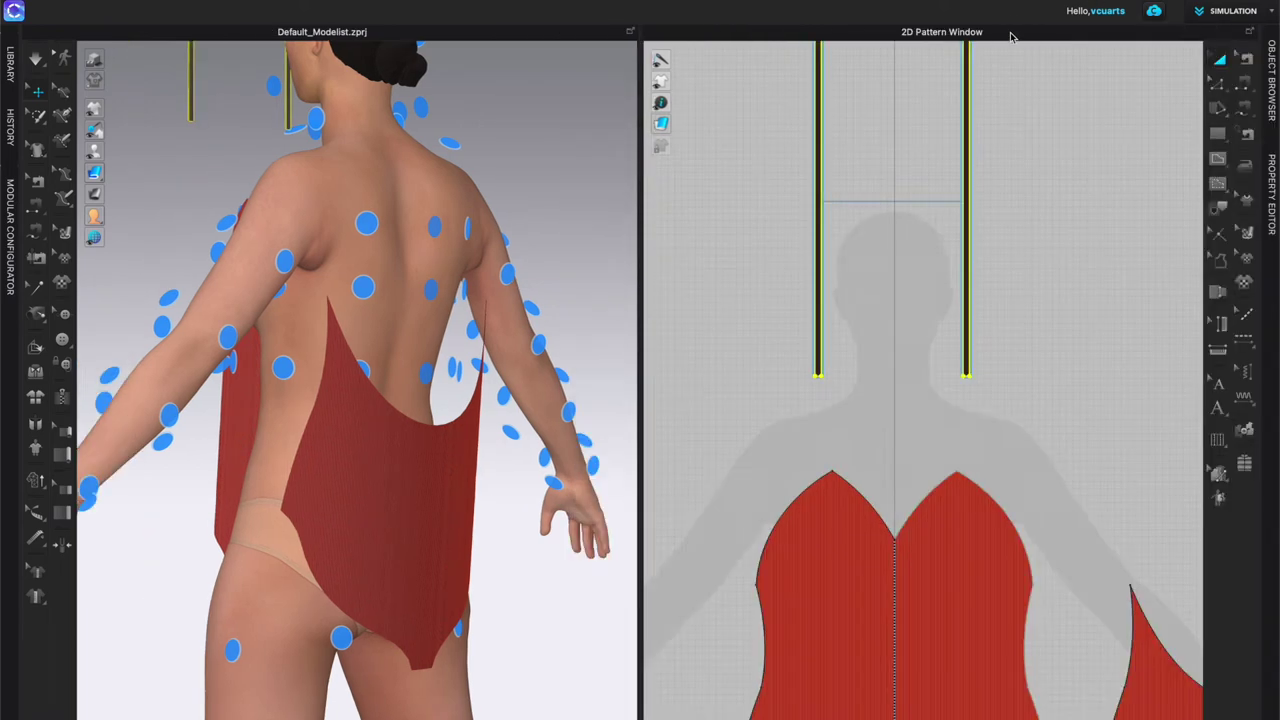
scroll(897, 313, "down", 2)
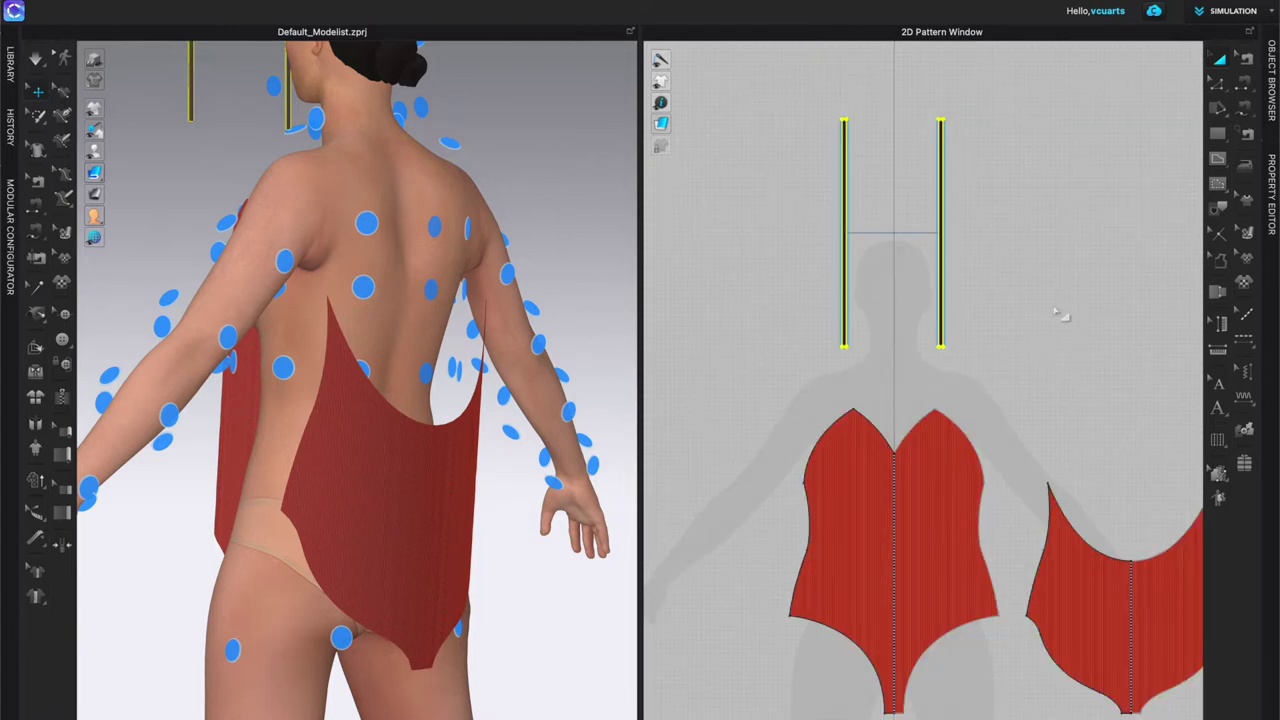
middle_click_drag(980, 320, 970, 289)
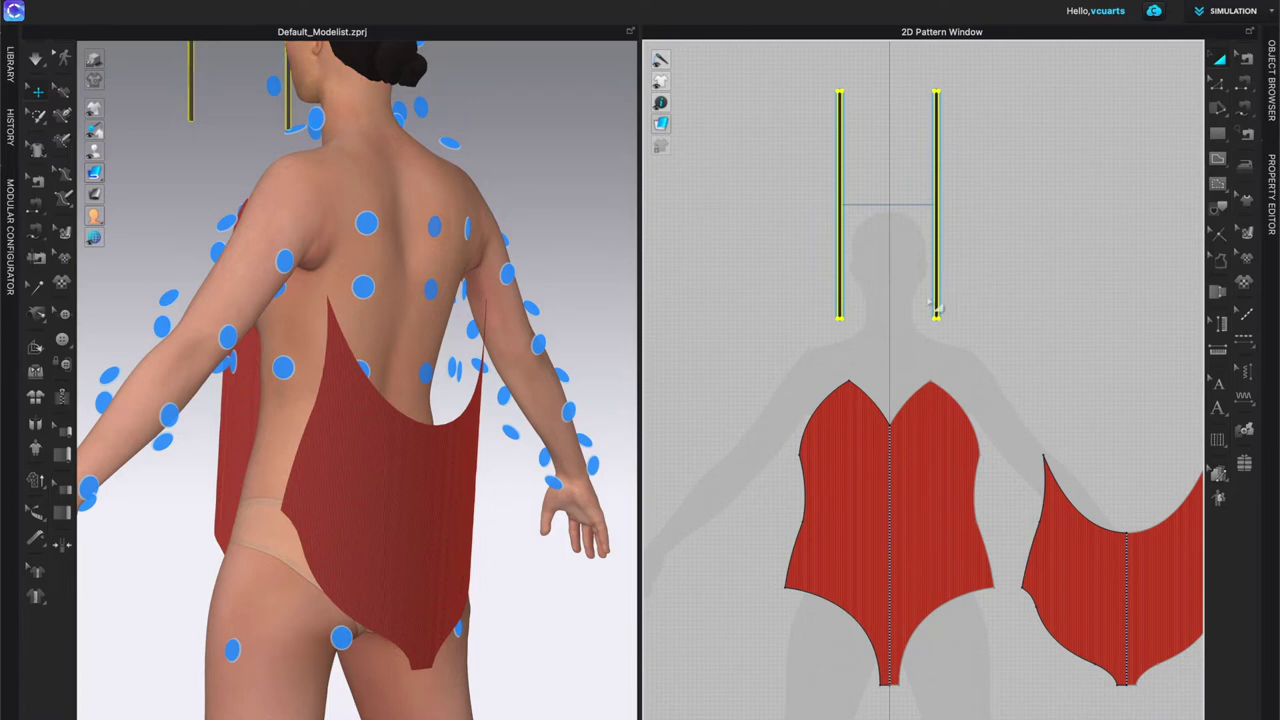
scroll(970, 300, "up", 3)
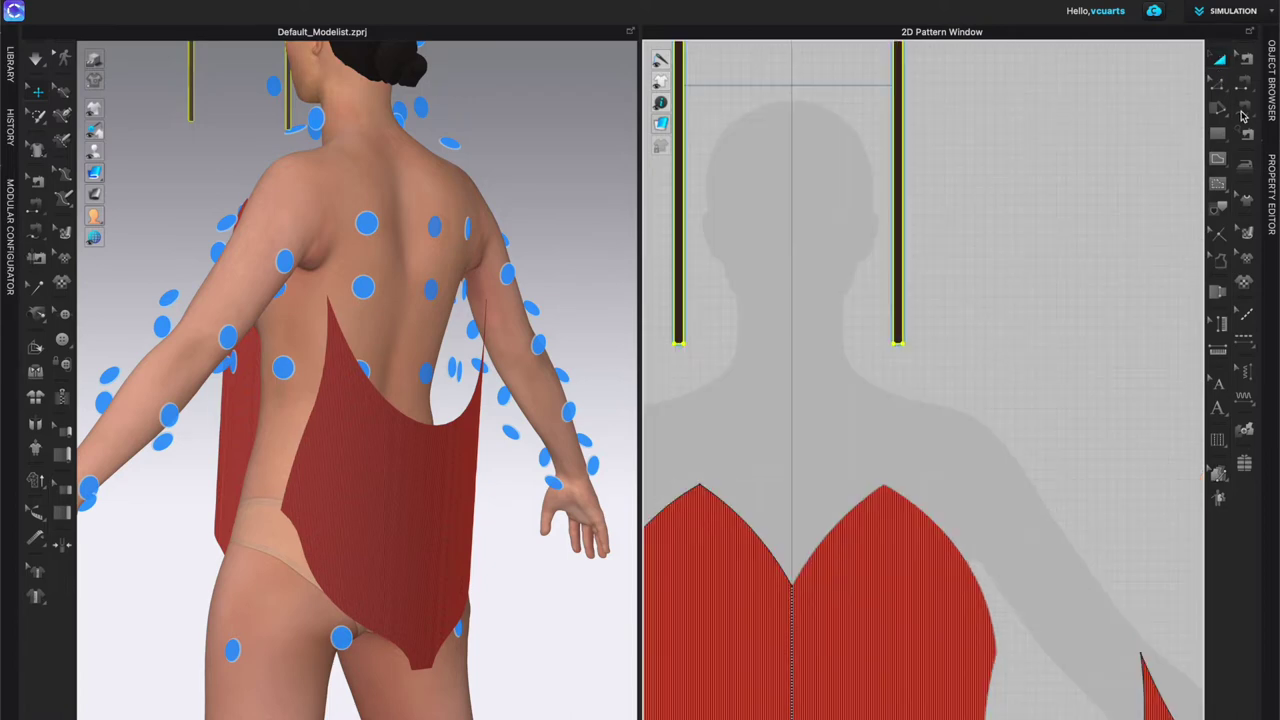
scroll(810, 377, "down", 4)
left_click(868, 464)
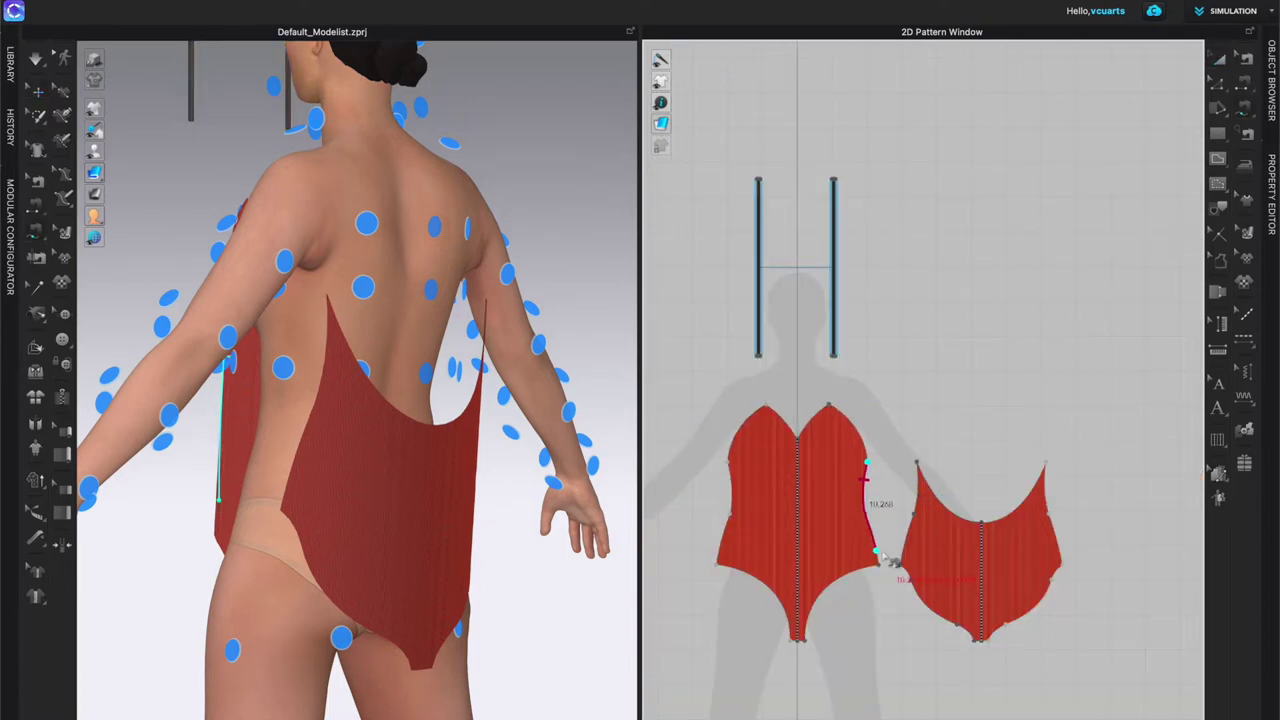
left_click(920, 472)
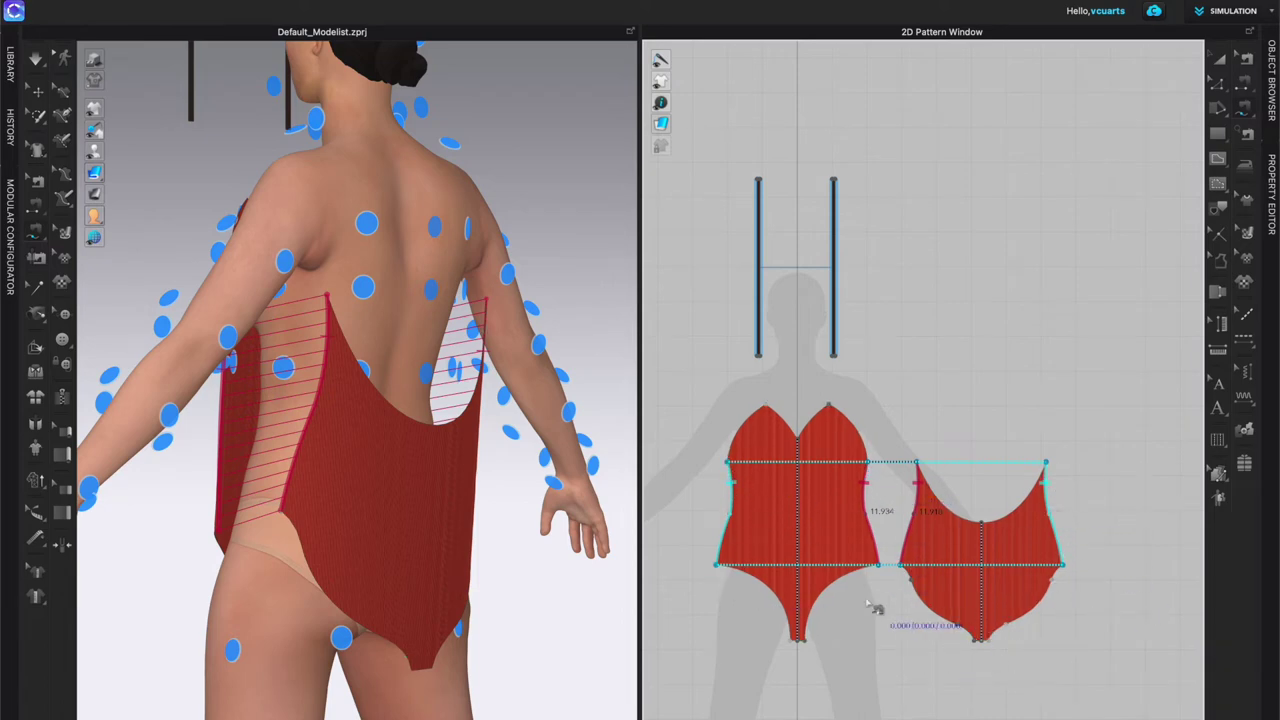
Step: Inspect the strap ends and the front pattern's bust peaks, and check the length of the neckline curve from peak to center
scroll(809, 374, "up", 5)
middle_click_drag(1000, 429, 974, 406)
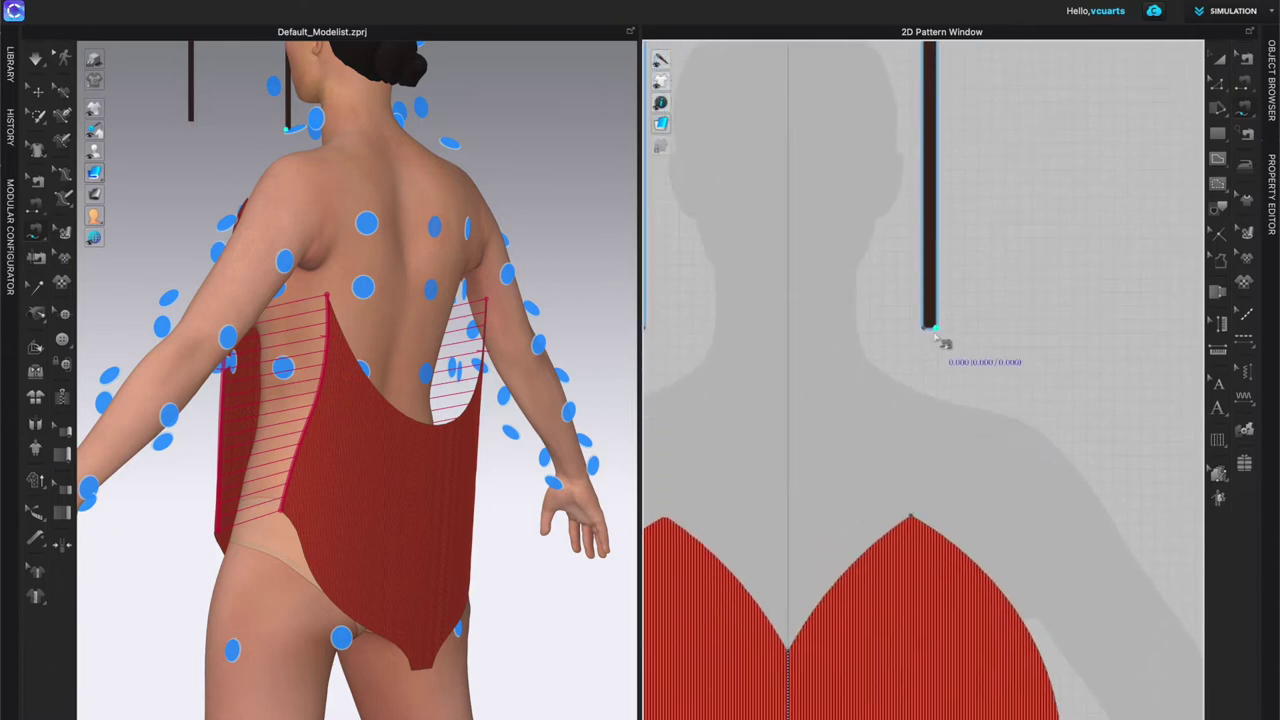
scroll(794, 640, "down", 2)
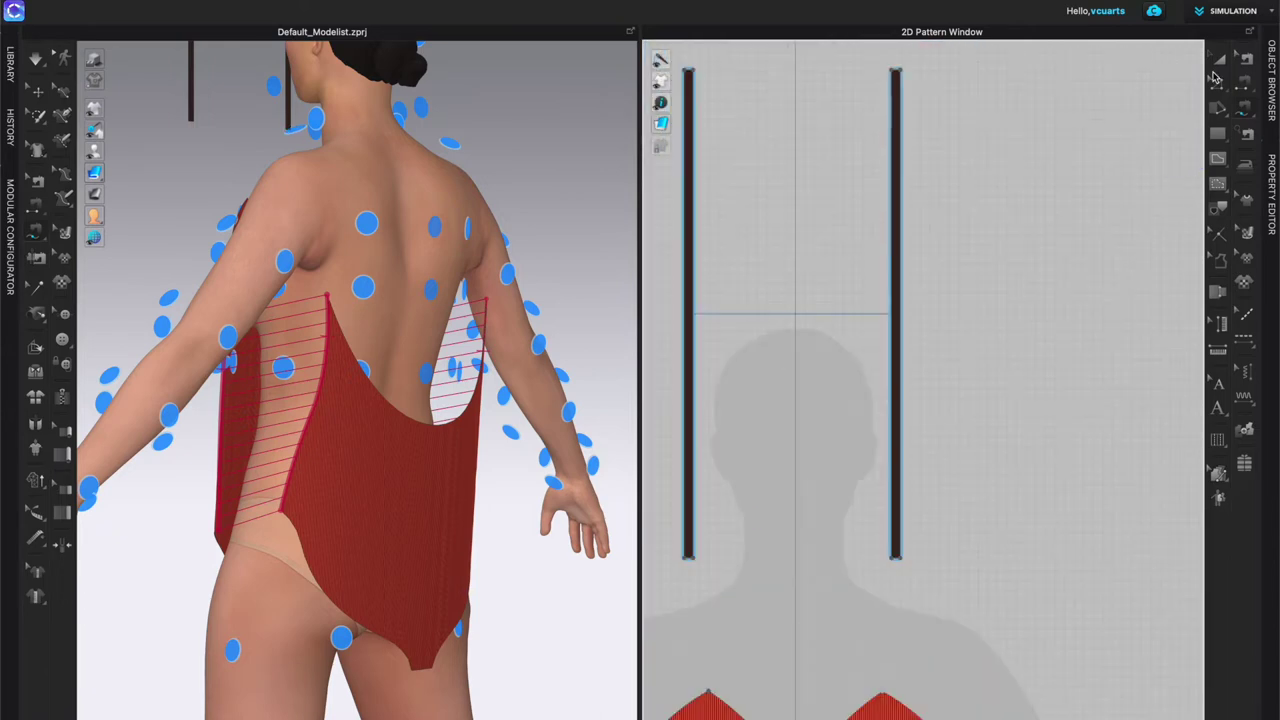
left_click(1217, 86)
scroll(820, 625, "up", 3)
middle_click_drag(820, 634, 873, 65)
middle_click_drag(859, 268, 979, 212)
scroll(921, 224, "down", 2)
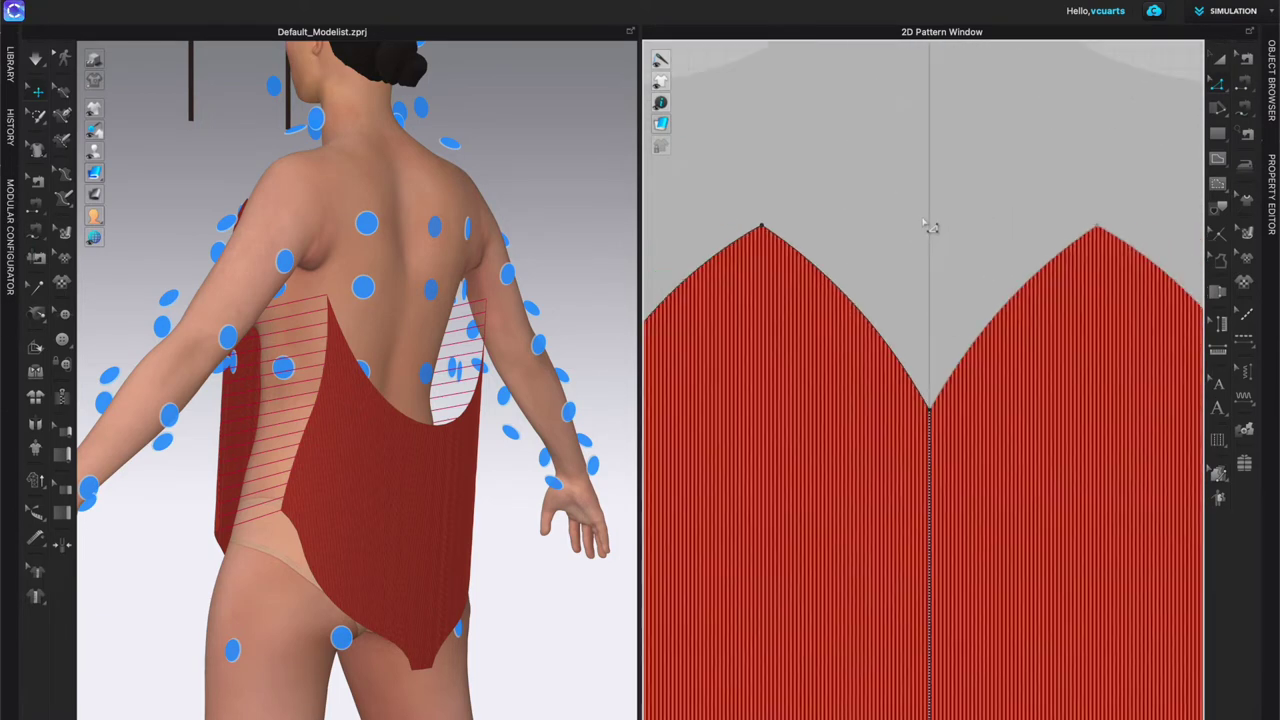
scroll(927, 227, "down", 1)
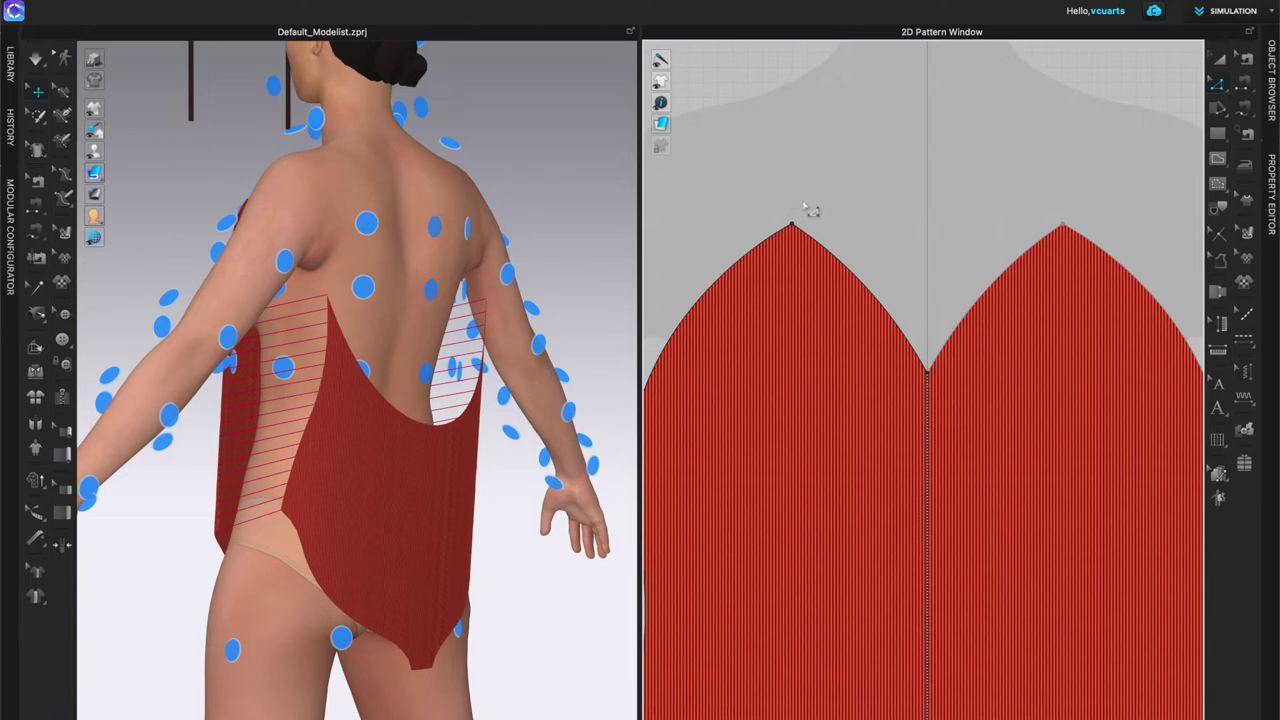
left_click(829, 252)
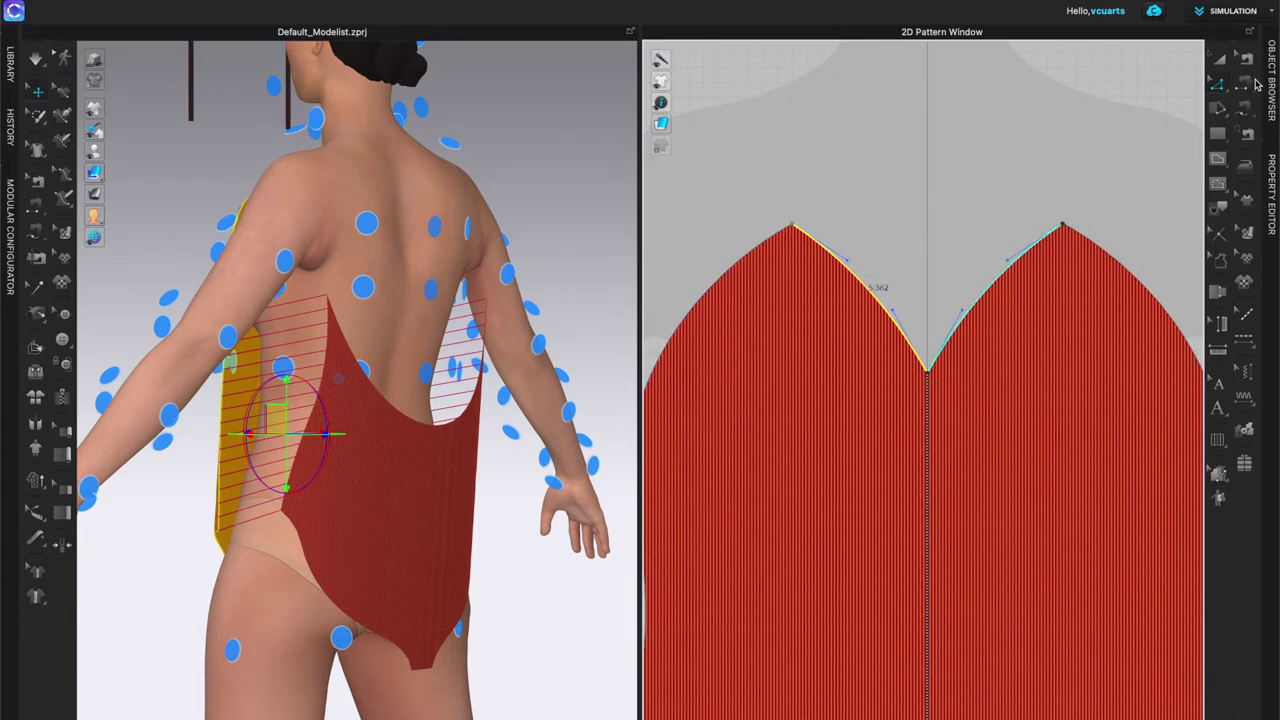
Step: Create a rectangle pattern 0.362 in wide and 10 in high above the front pattern's neckline
left_click(1217, 133)
scroll(897, 140, "down", 3)
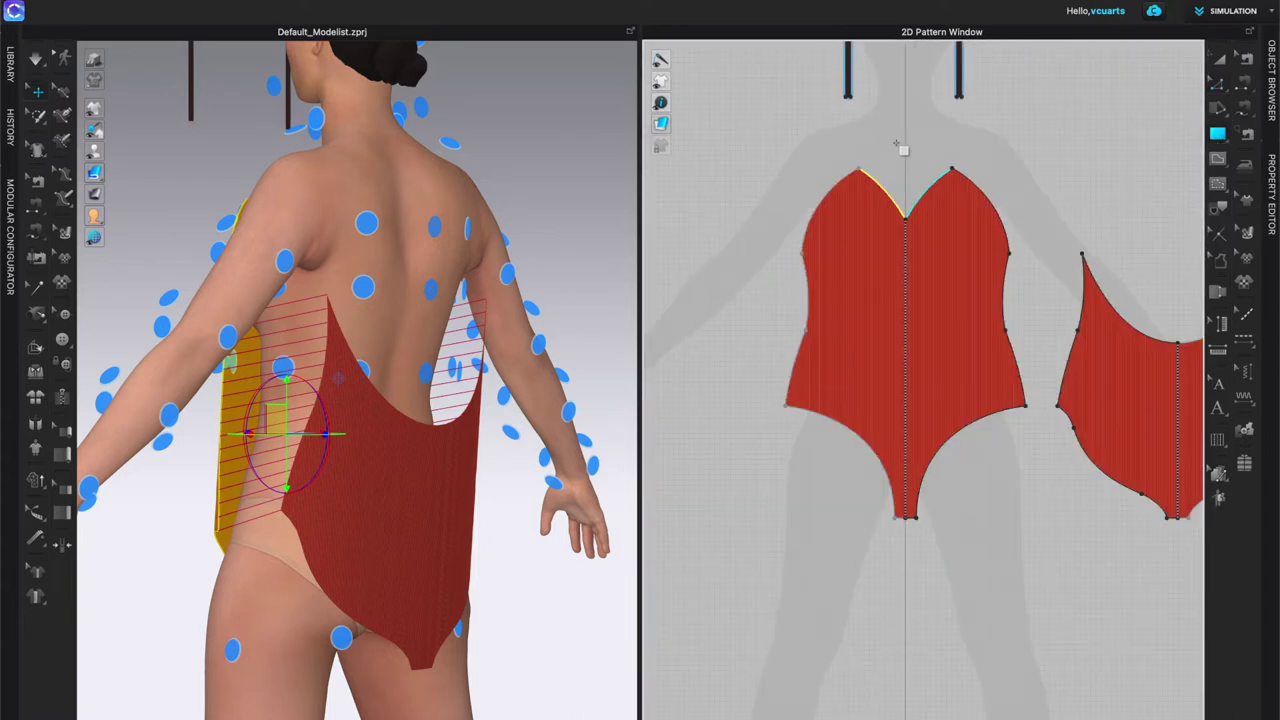
left_click(888, 86)
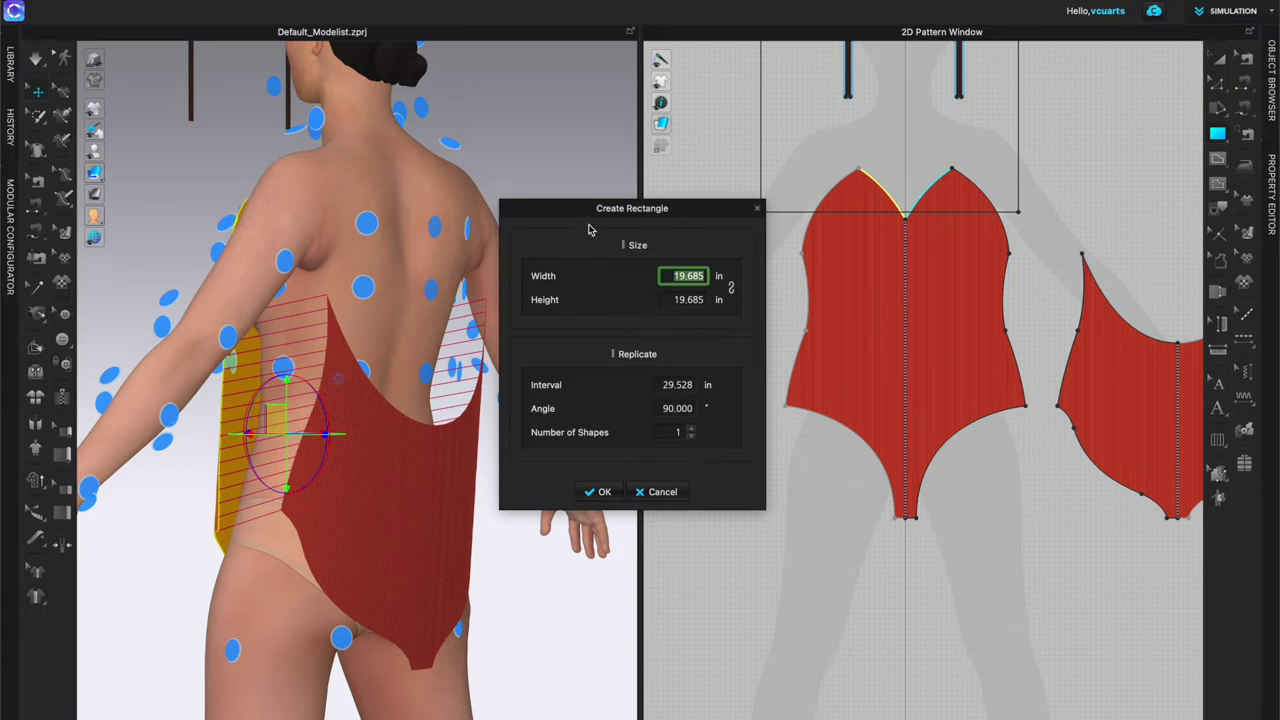
left_click_drag(585, 213, 554, 143)
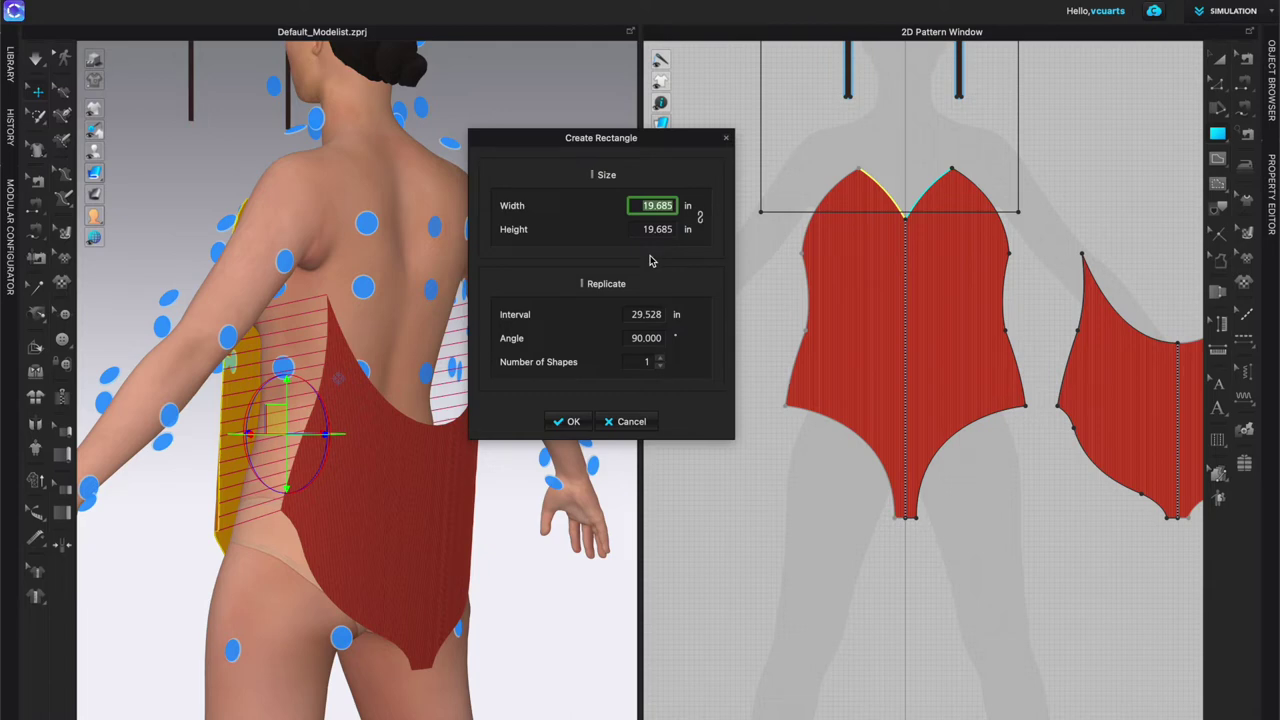
key("BackSpace")
type("362")
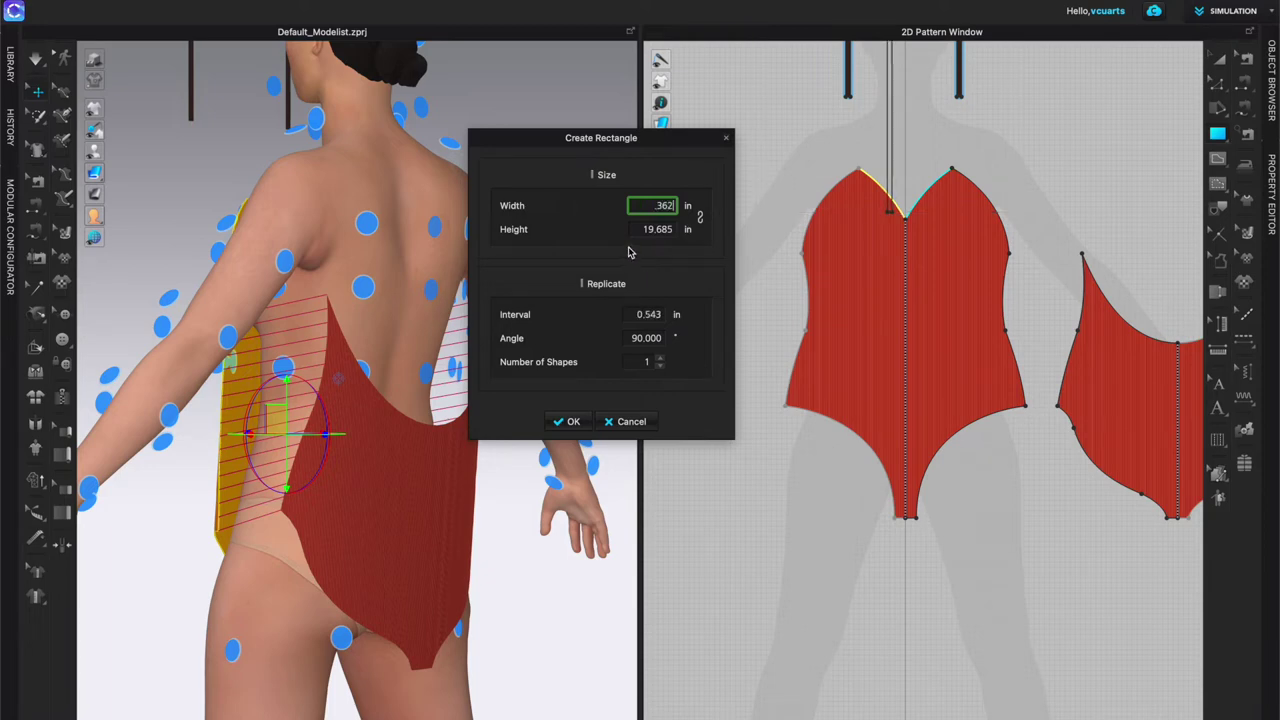
left_click(656, 231)
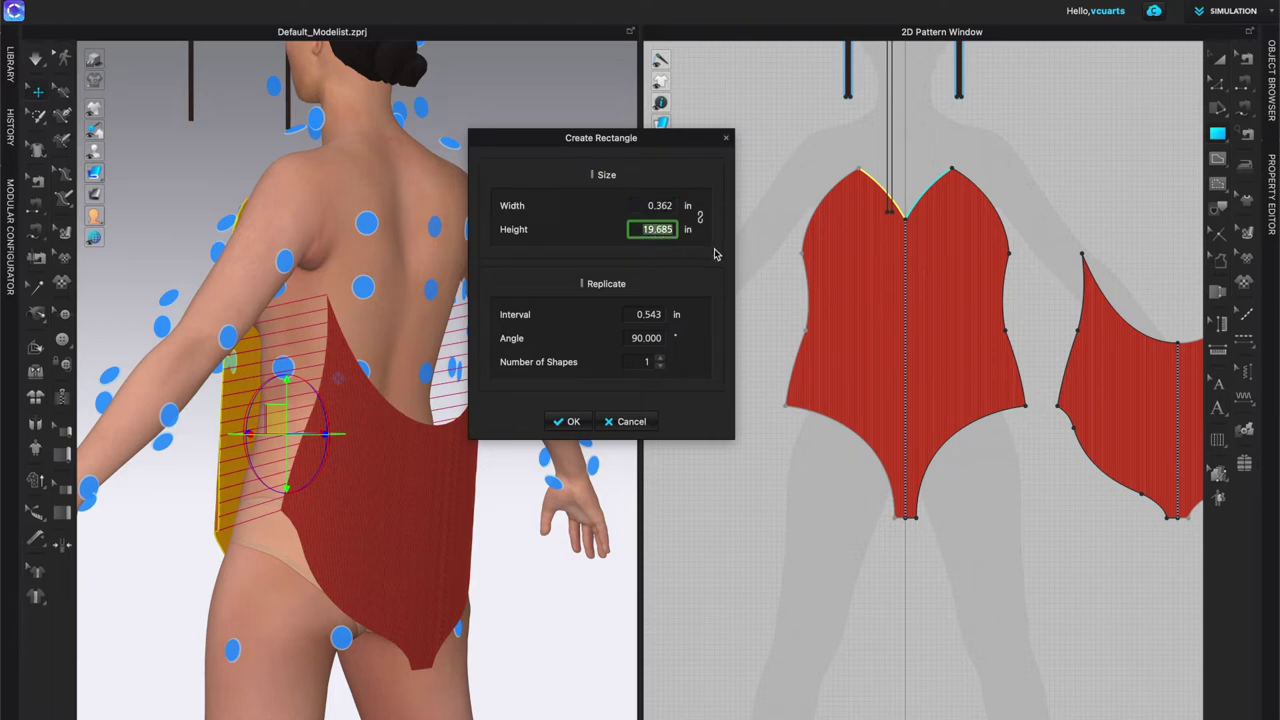
type("10")
left_click(568, 428)
Step: Rotate the thin strip pattern to a roughly horizontal position and place it centered above the front pattern's bust peaks
scroll(850, 130, "down", 3)
left_click(1218, 65)
scroll(861, 137, "up", 5)
left_click_drag(930, 104, 977, 204)
scroll(977, 204, "down", 4)
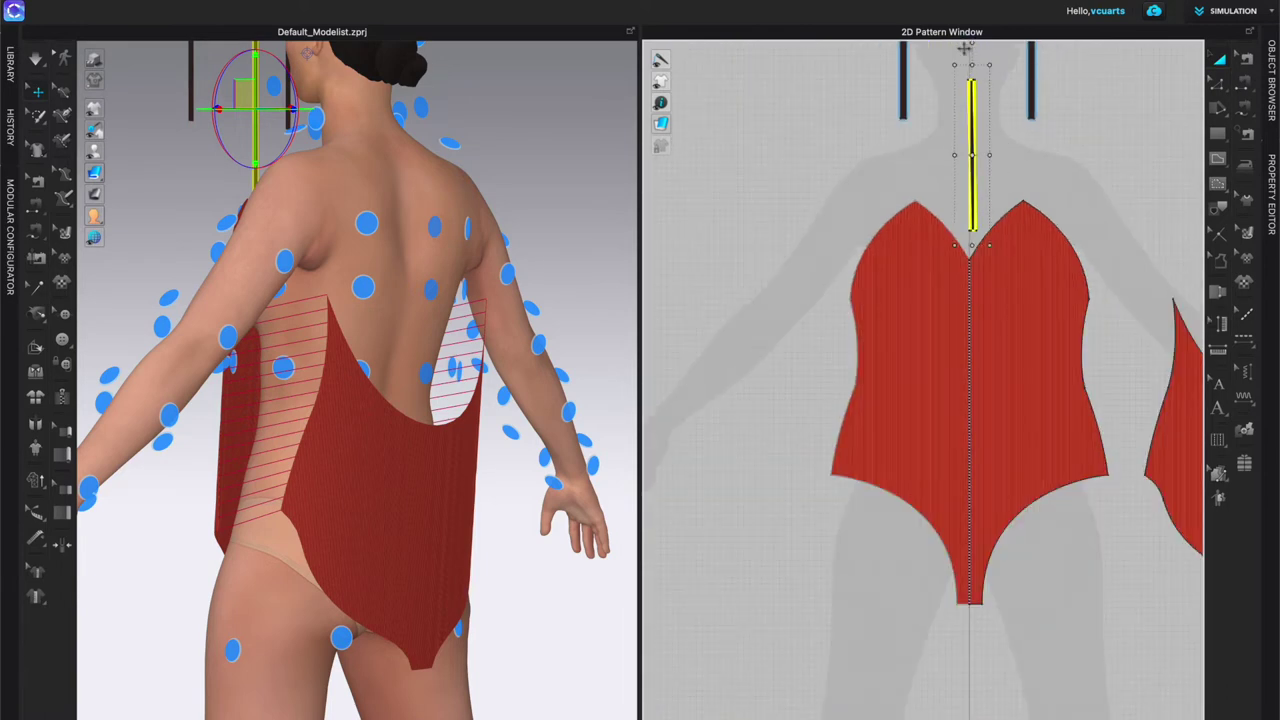
left_click_drag(971, 45, 897, 166)
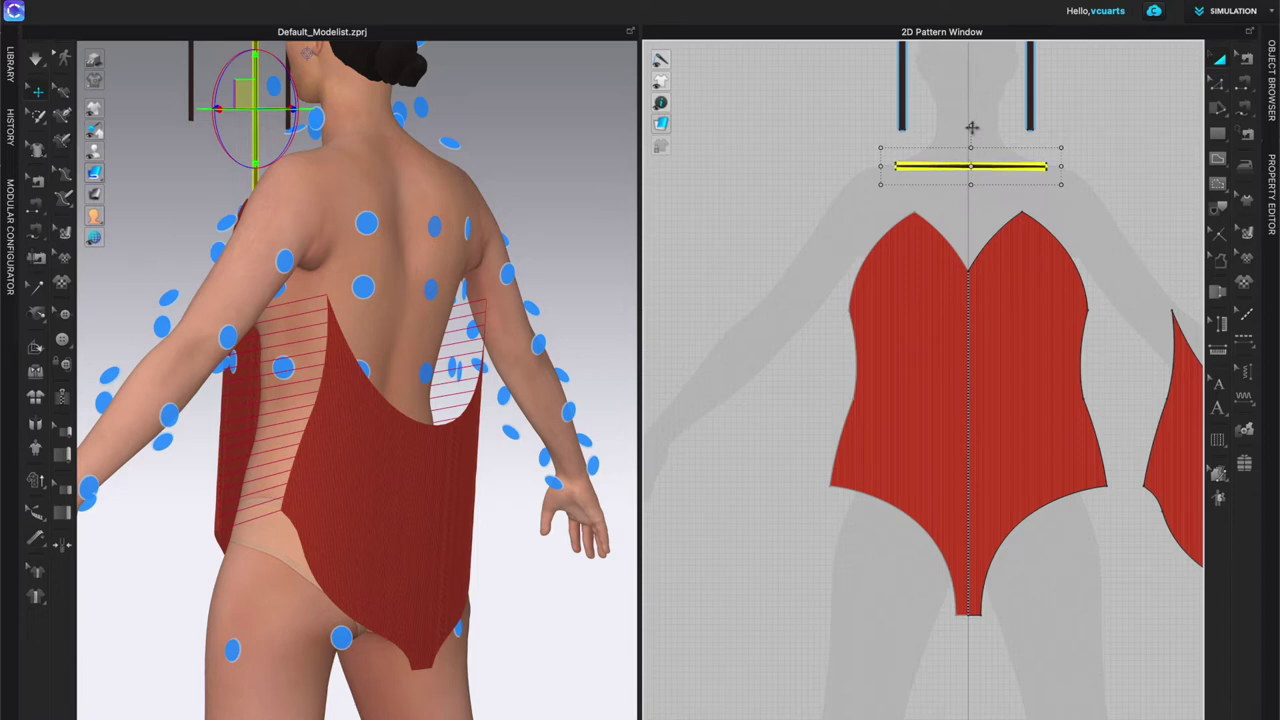
left_click_drag(982, 169, 979, 181)
left_click(962, 187)
scroll(962, 185, "up", 5)
left_click(983, 172)
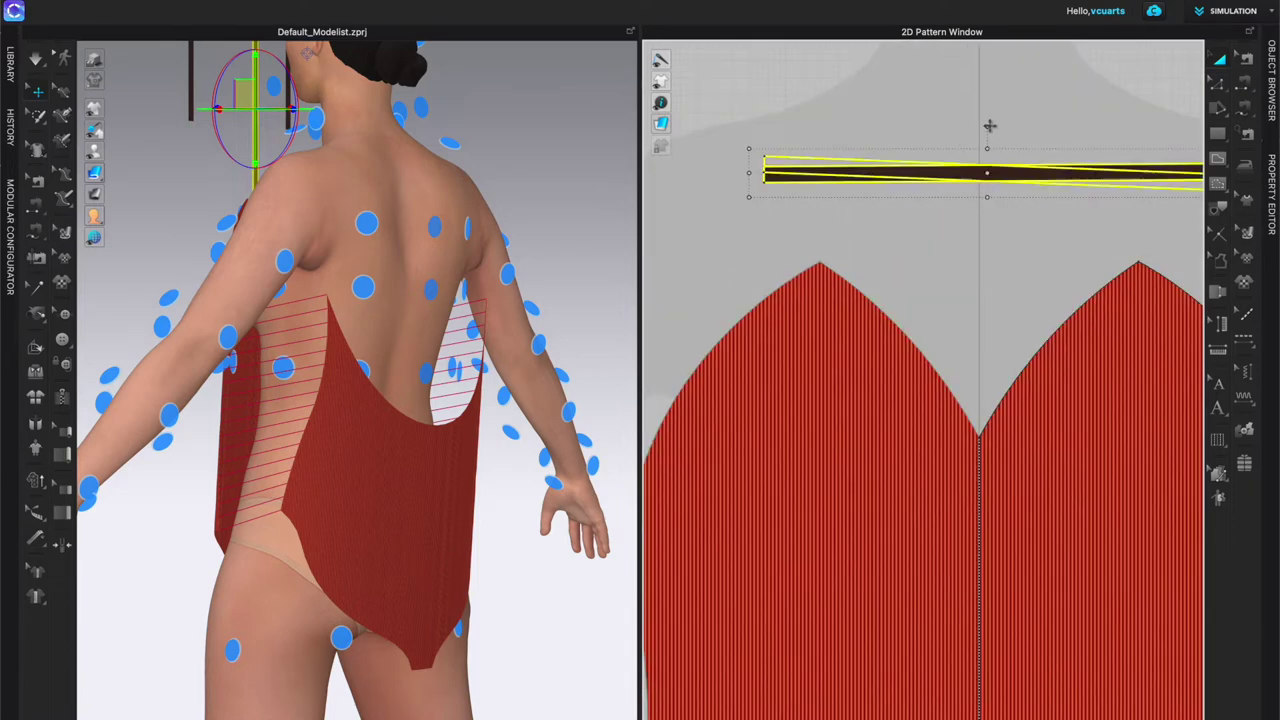
left_click_drag(989, 126, 991, 126)
left_click_drag(988, 172, 969, 130)
left_click(977, 240)
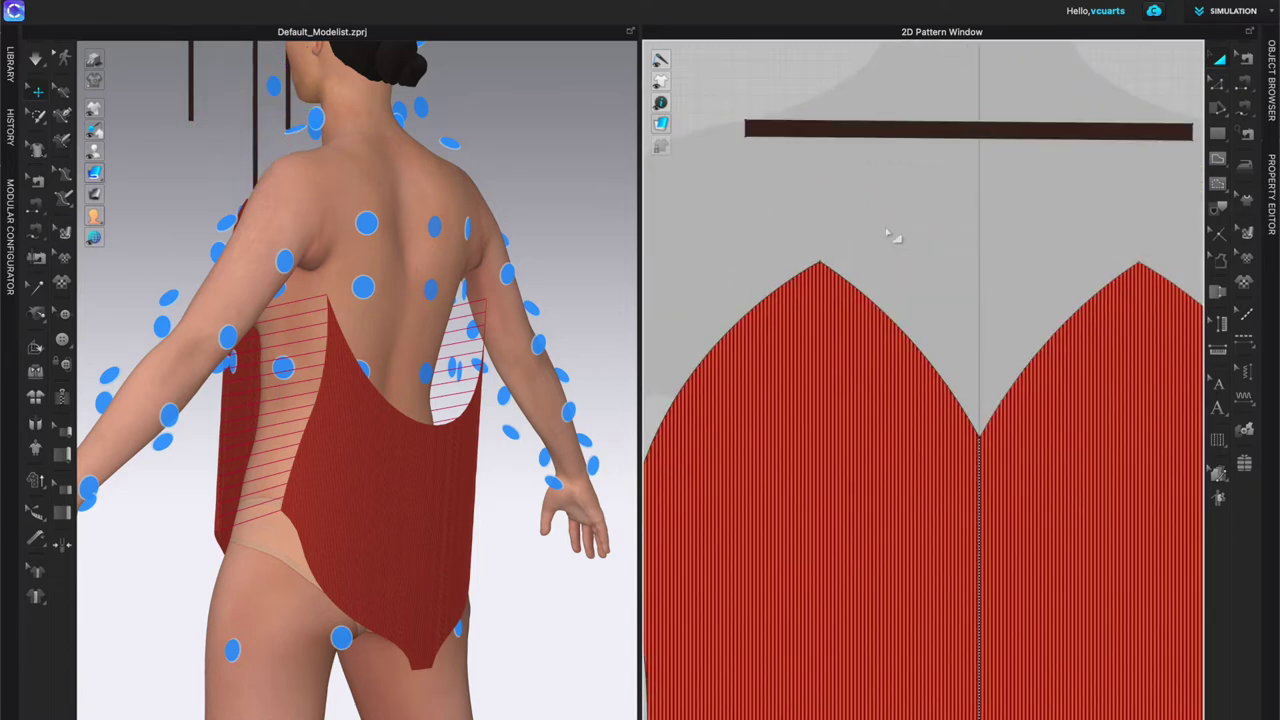
Step: Split the strip's lower edge uniformly into 2 segments
key("v")
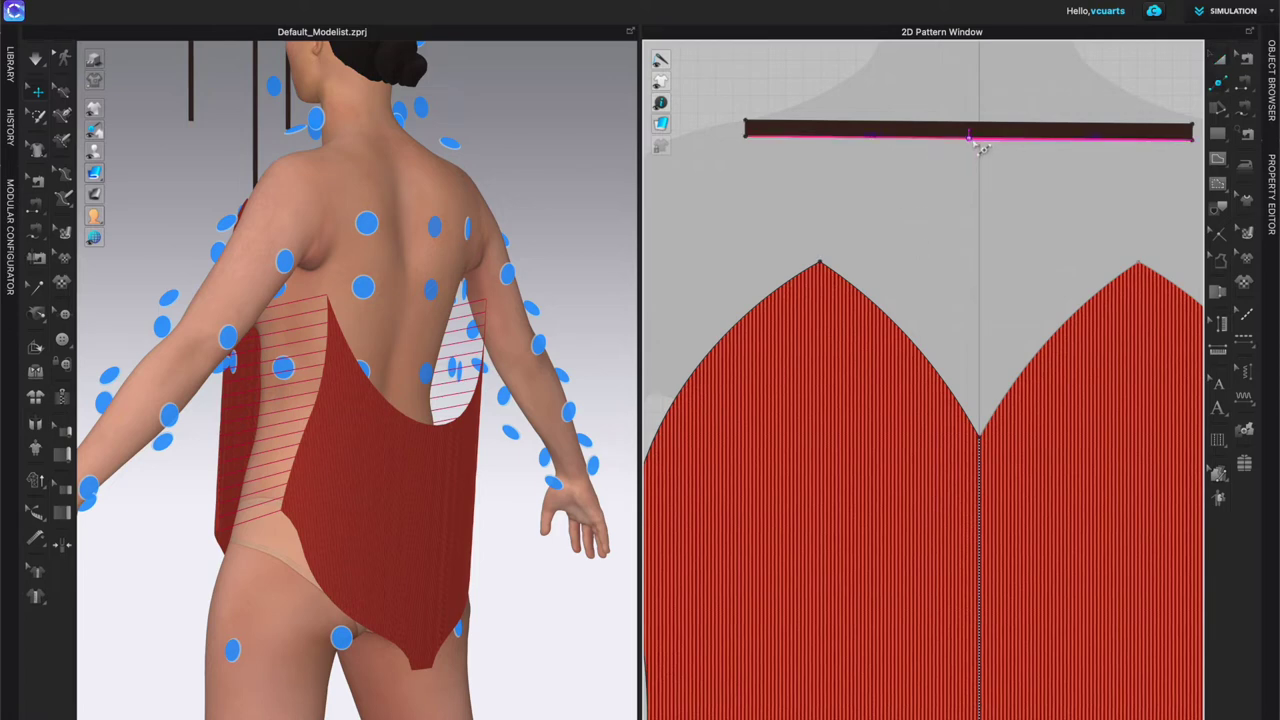
scroll(975, 142, "up", 3)
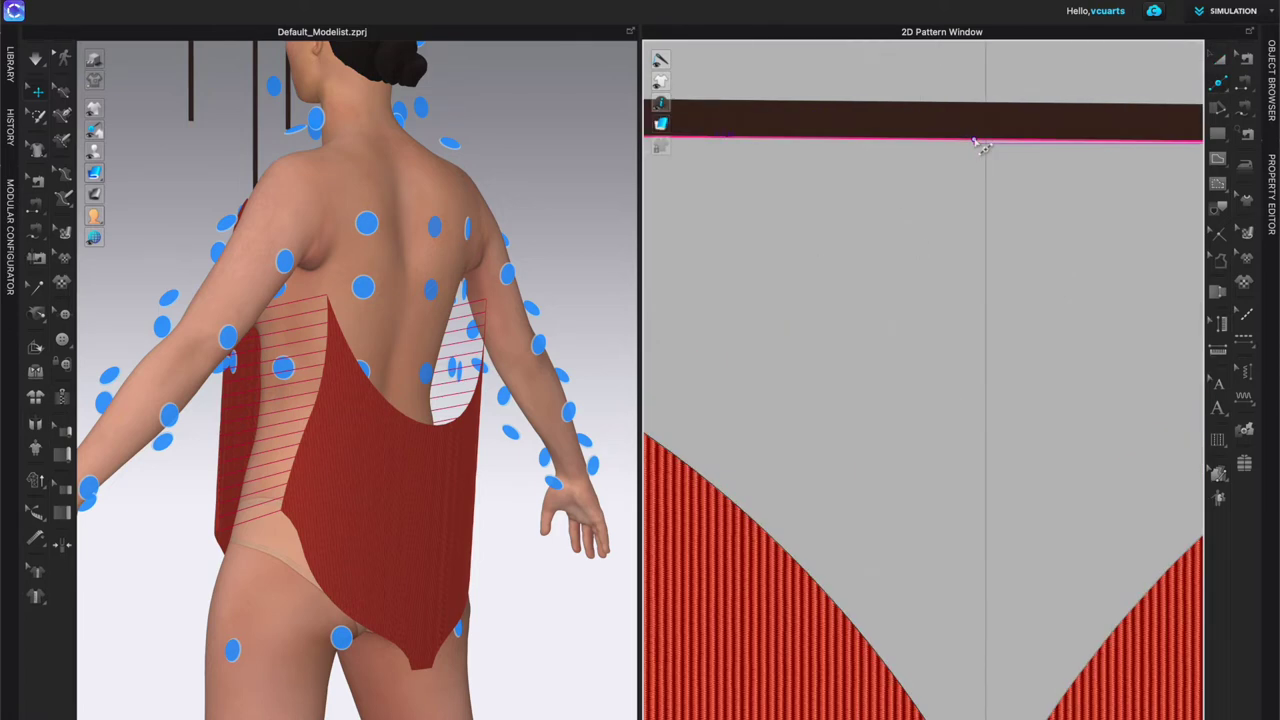
scroll(975, 142, "down", 2)
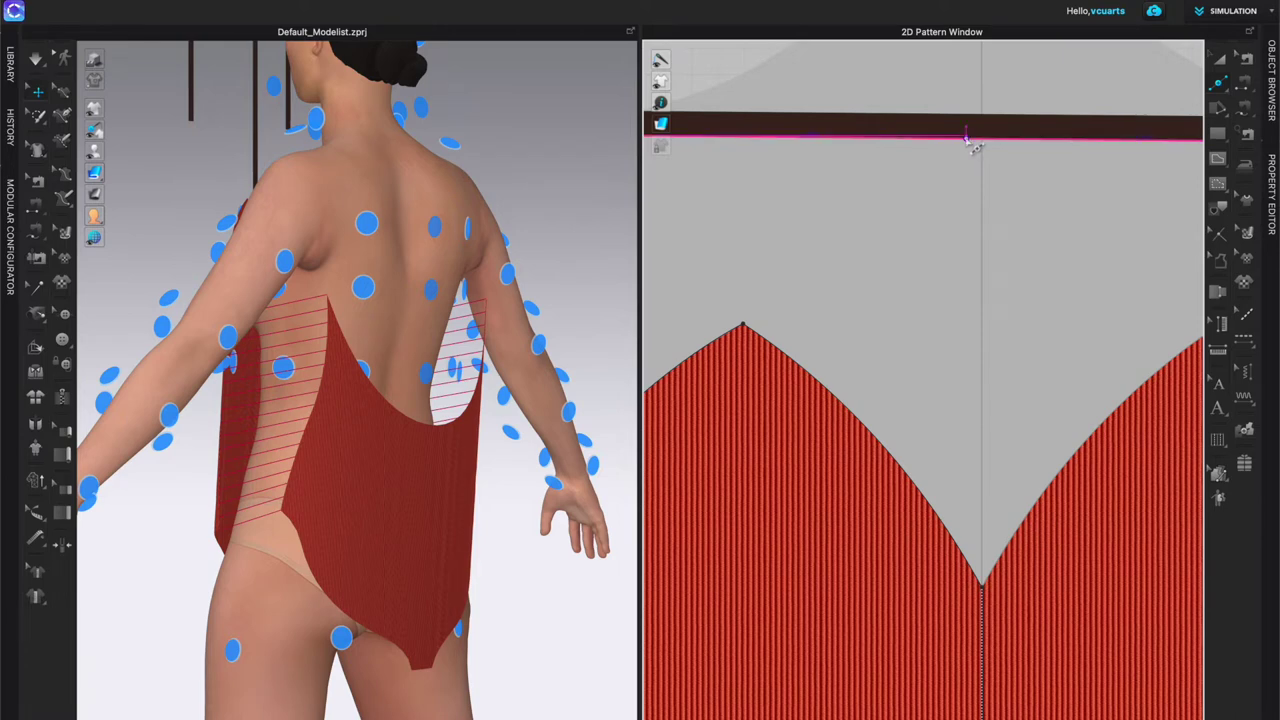
right_click(966, 138)
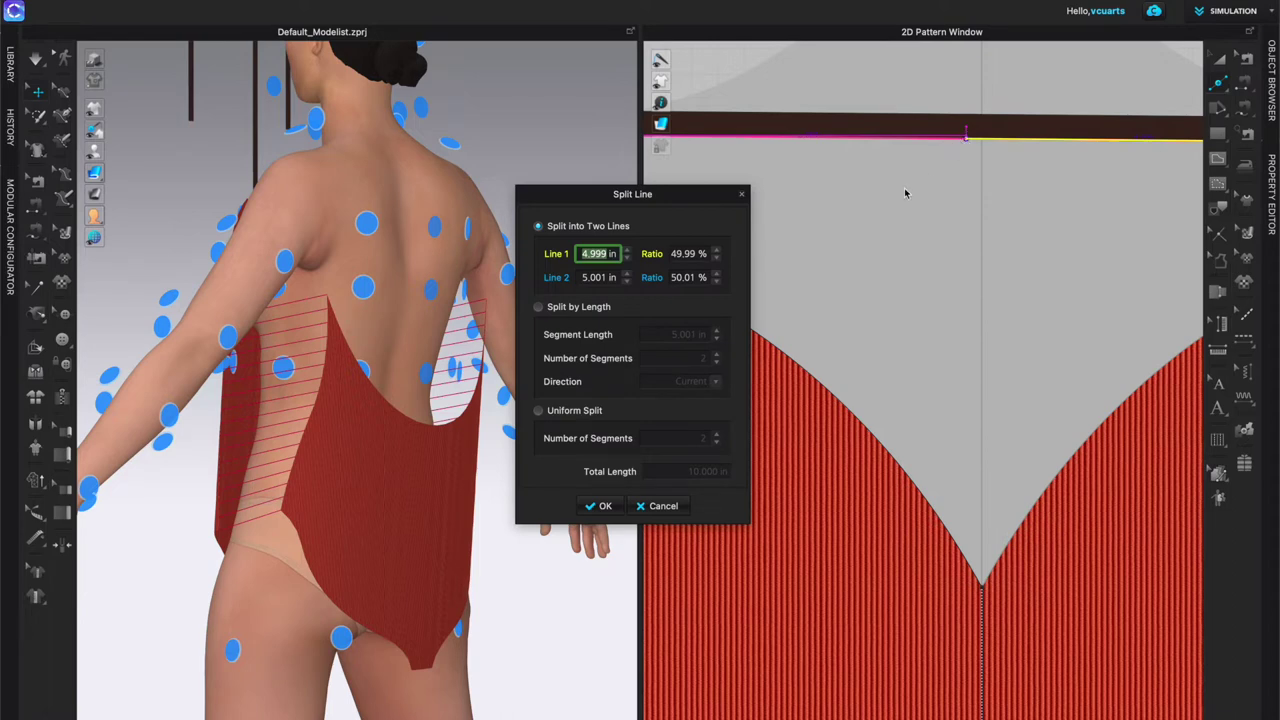
left_click(538, 411)
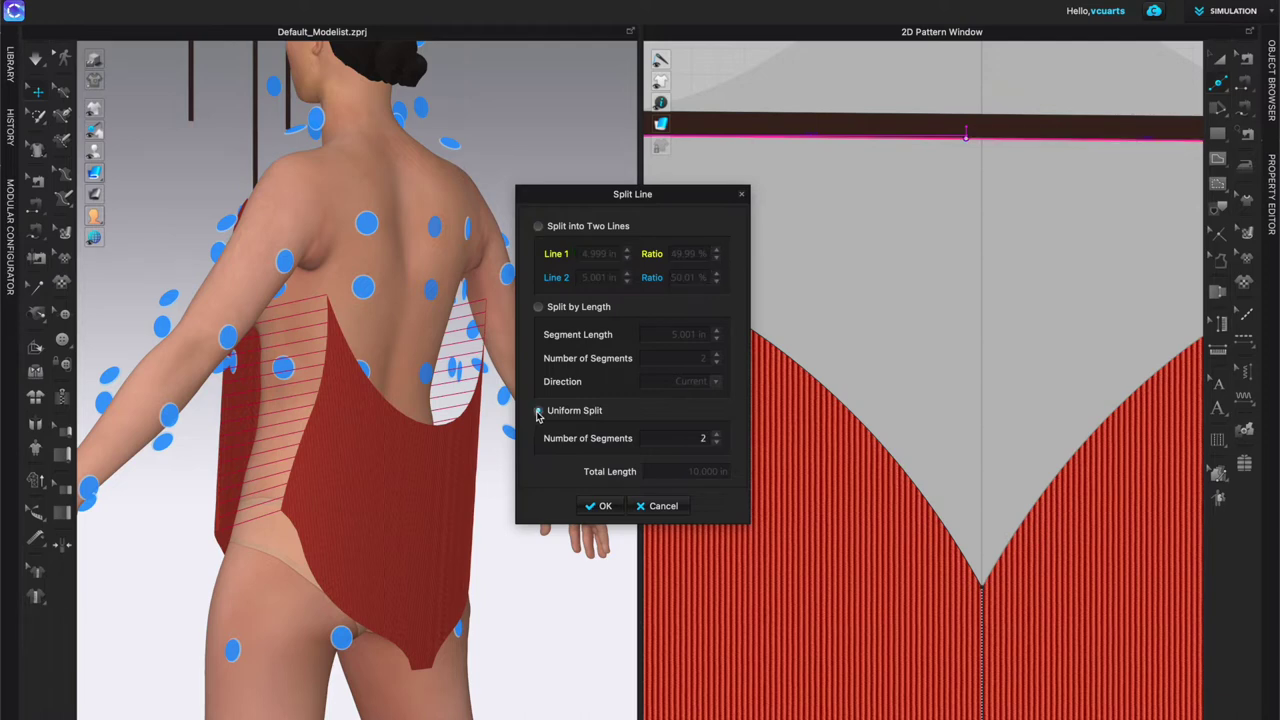
left_click(600, 506)
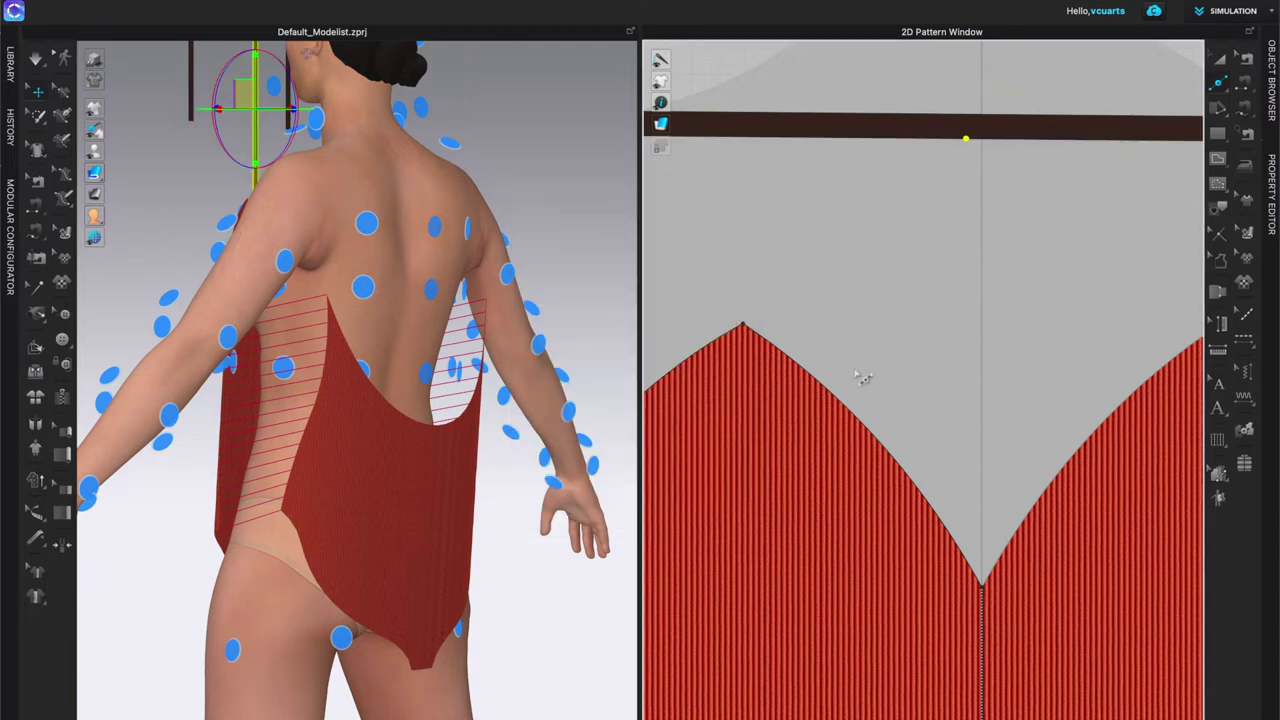
Step: Sew the left half of the strip's lower edge to the left neckline curve from peak to center with free sewing
scroll(855, 374, "down", 3)
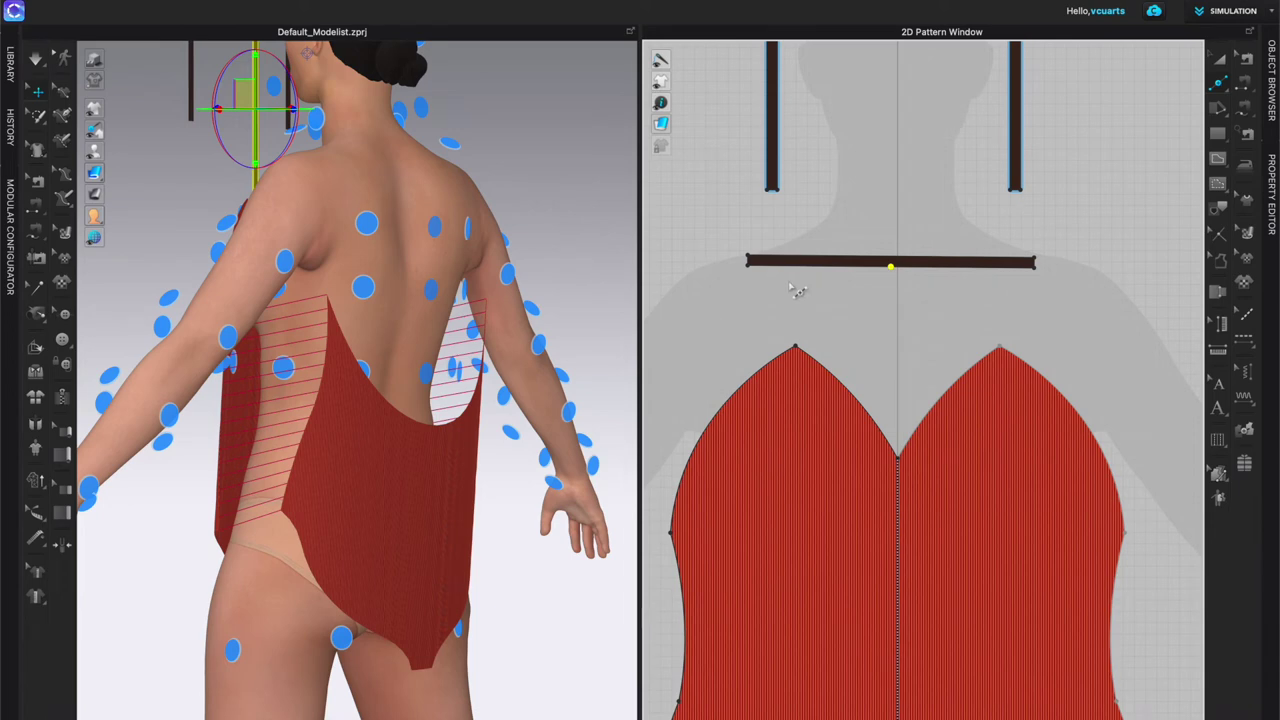
left_click(1245, 113)
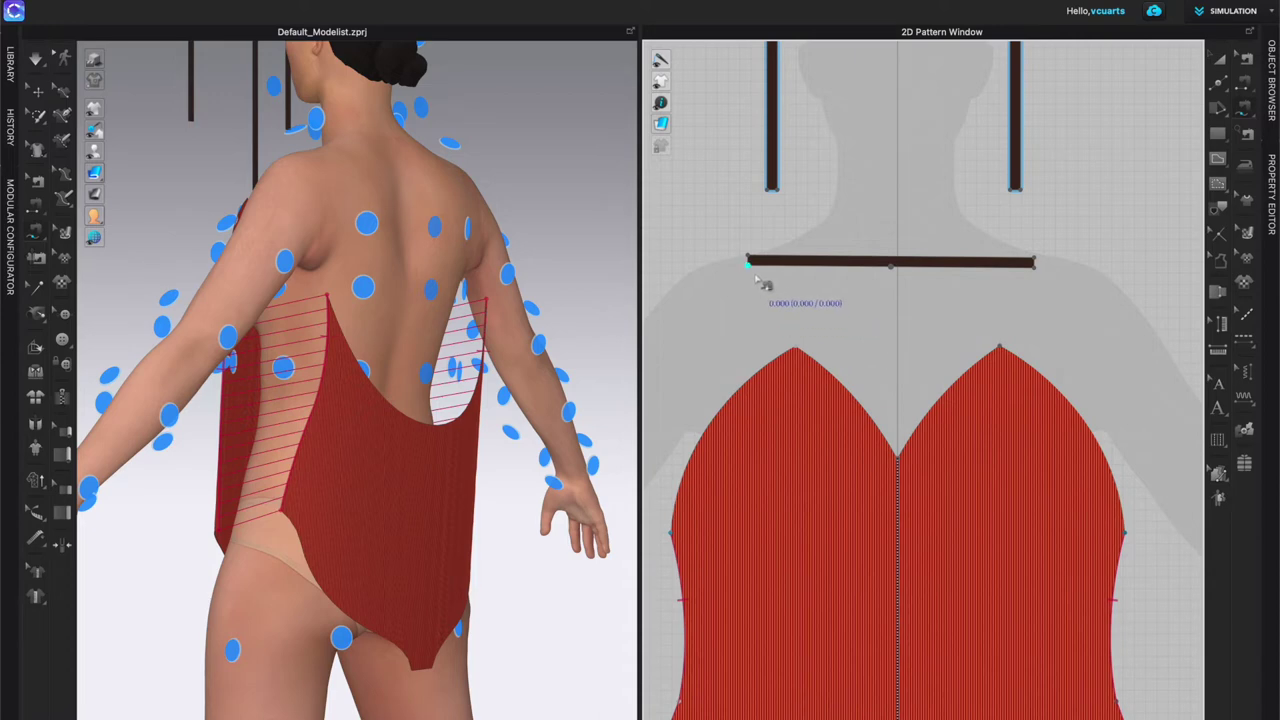
left_click_drag(752, 266, 888, 270)
left_click(885, 272)
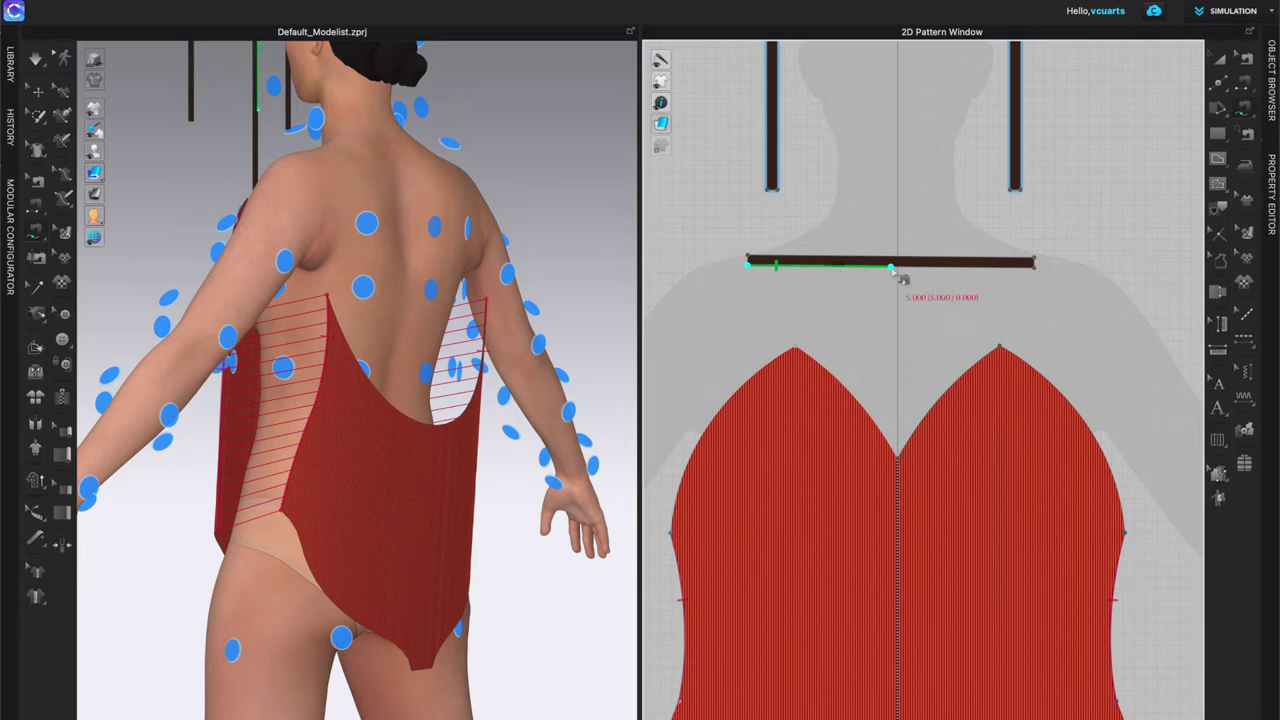
left_click(796, 350)
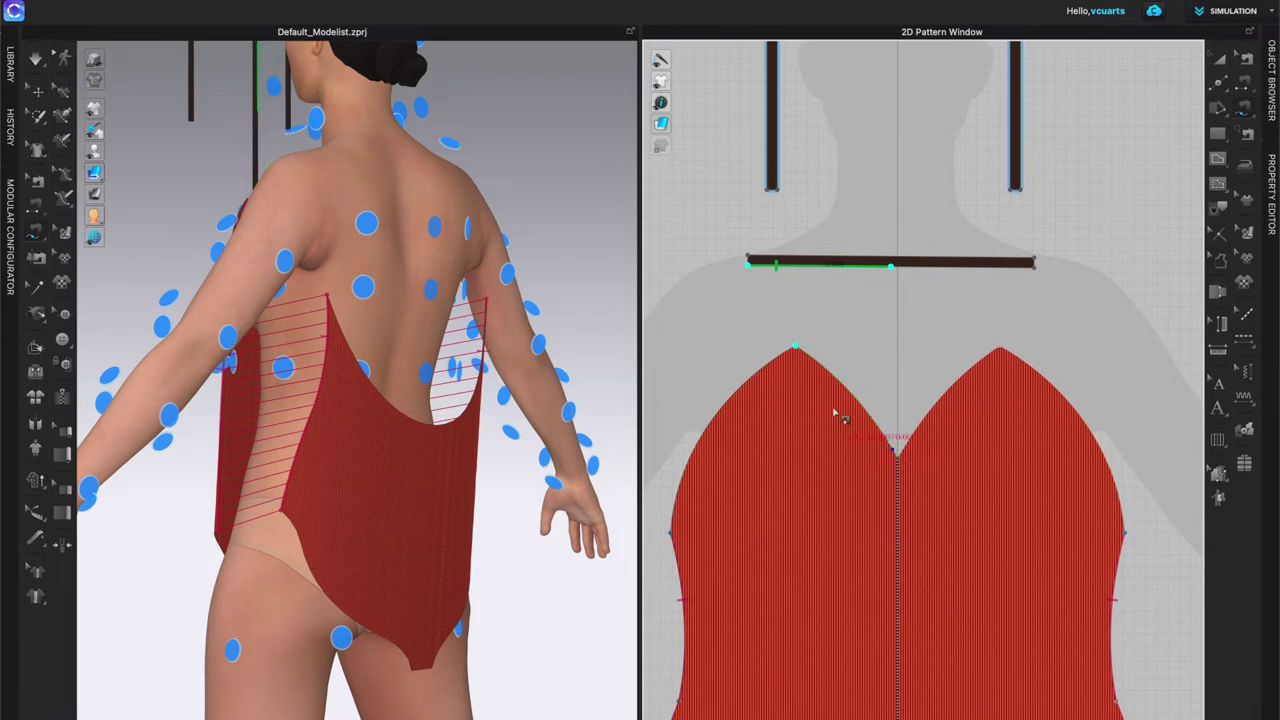
scroll(856, 426, "up", 5)
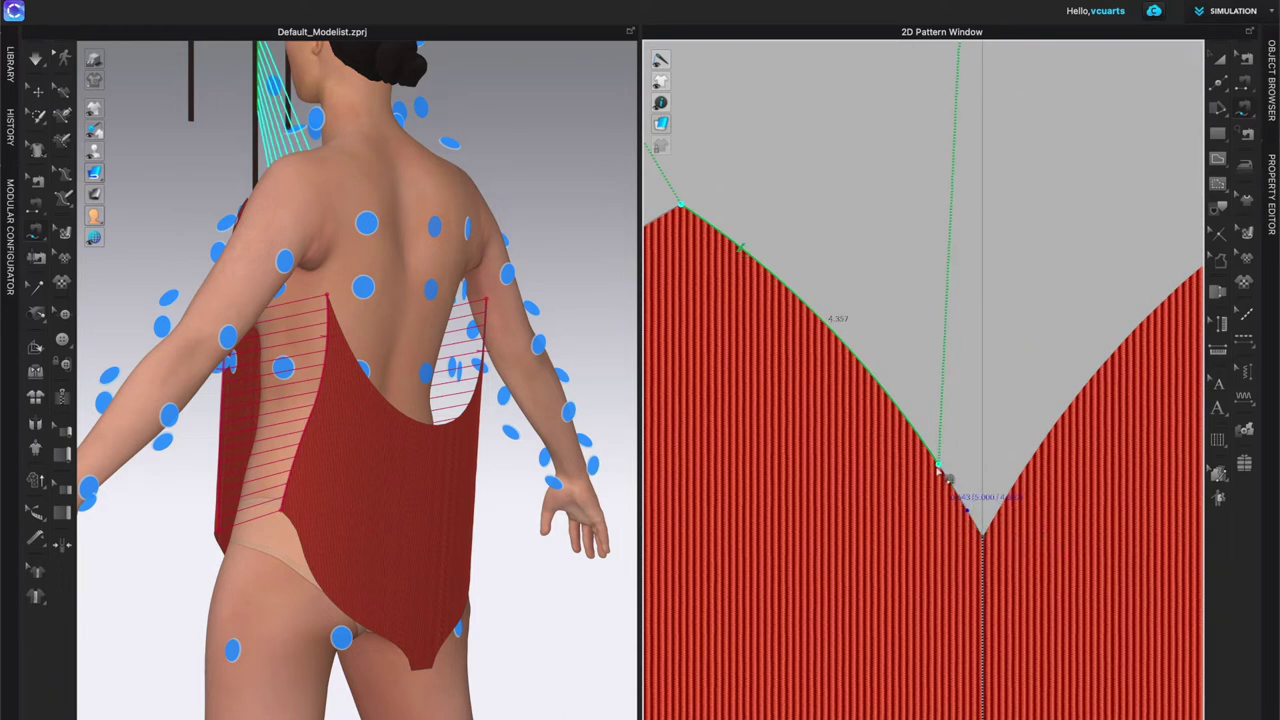
scroll(969, 516, "down", 3)
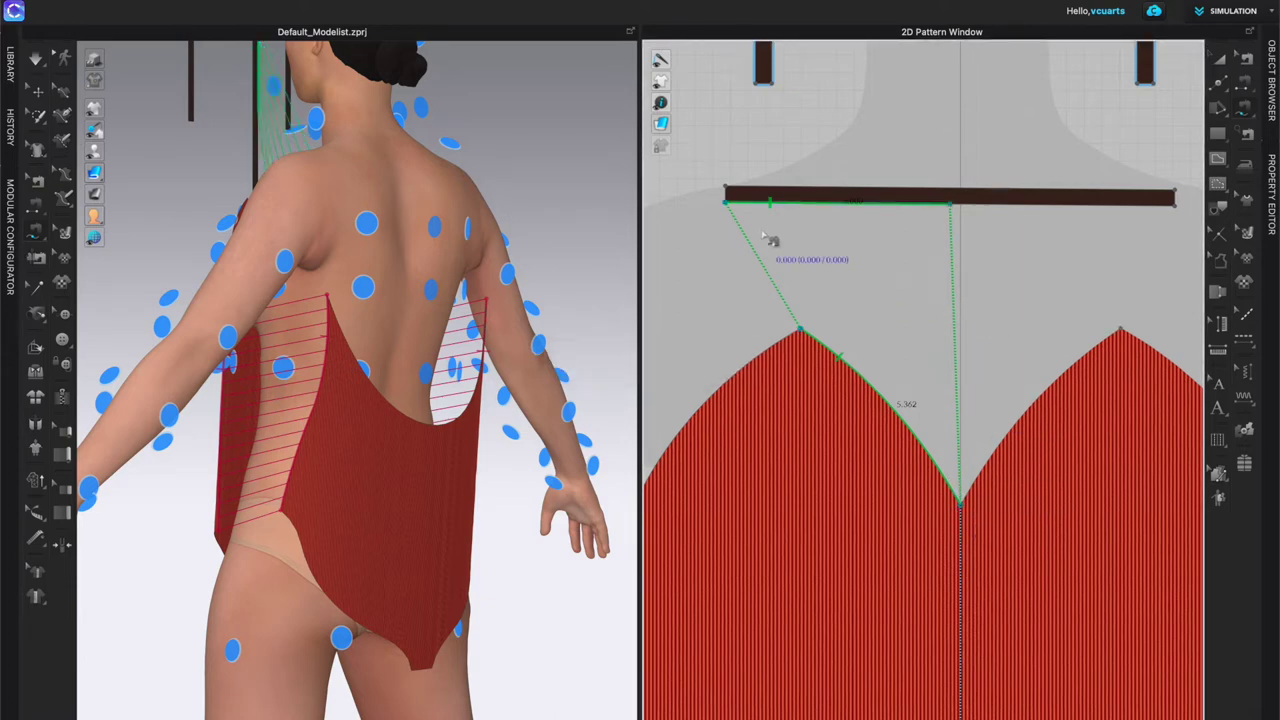
Step: Sew the right half of the strip's lower edge to the right neckline curve from peak to center
left_click(1181, 216)
left_click(1183, 219)
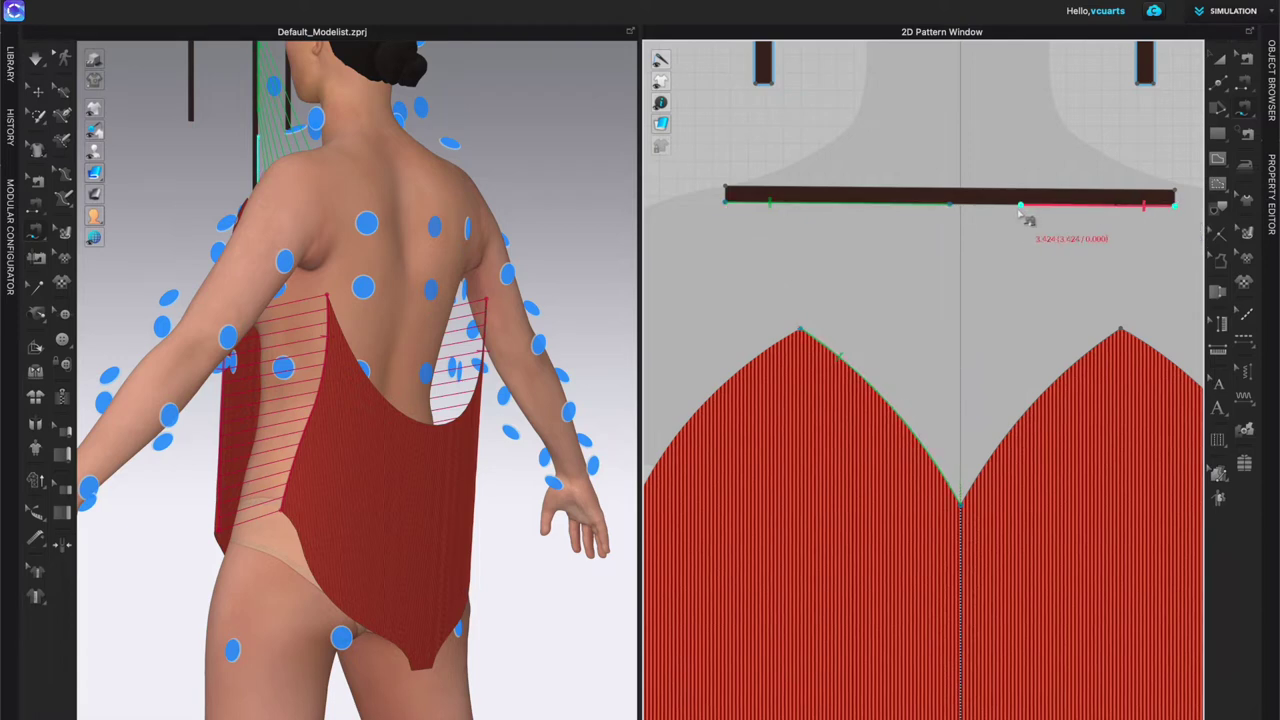
left_click(962, 222)
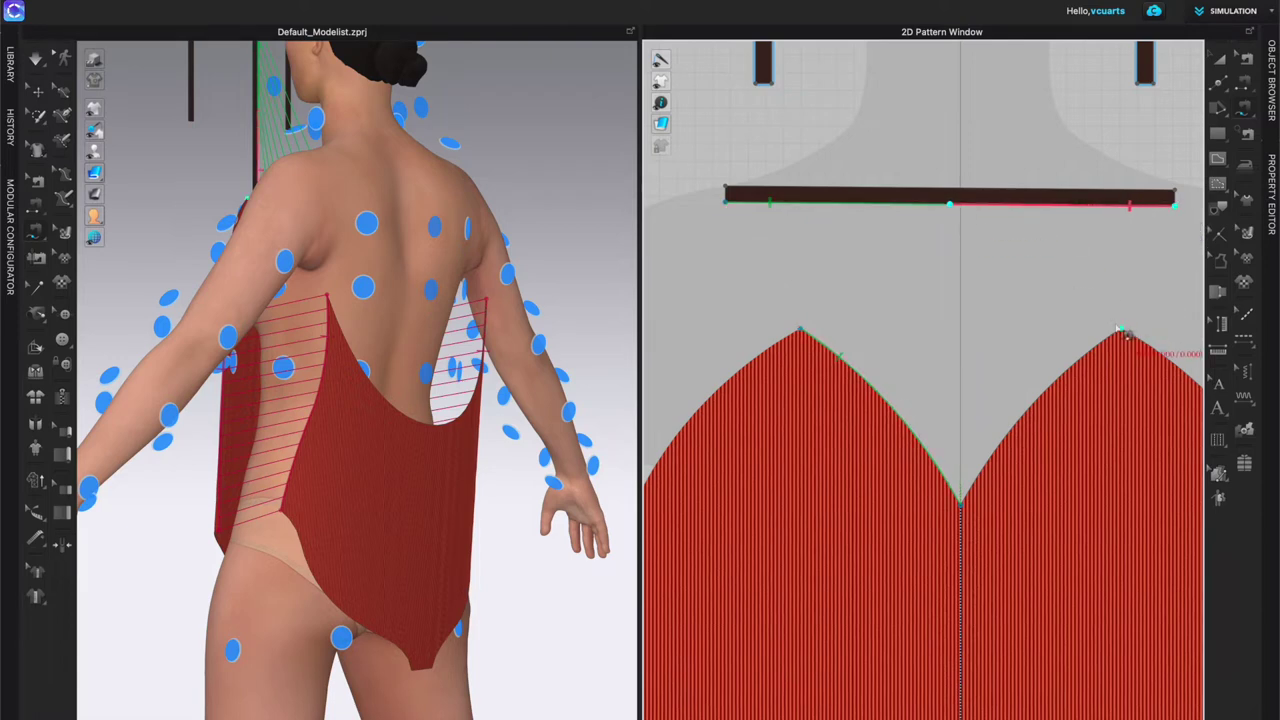
left_click(1120, 332)
left_click(960, 505)
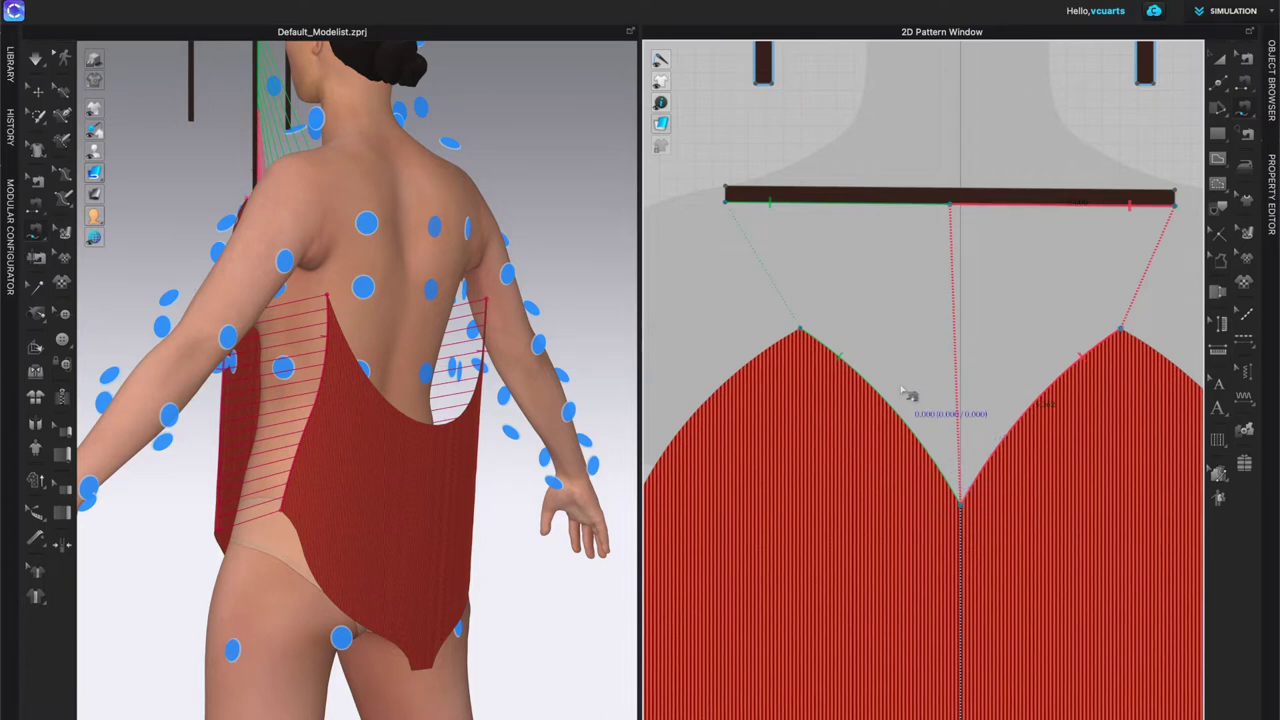
Step: Superimpose the strip along the side of the front neckline on the avatar with Superimpose (Side)
scroll(912, 397, "down", 5)
left_click(1219, 60)
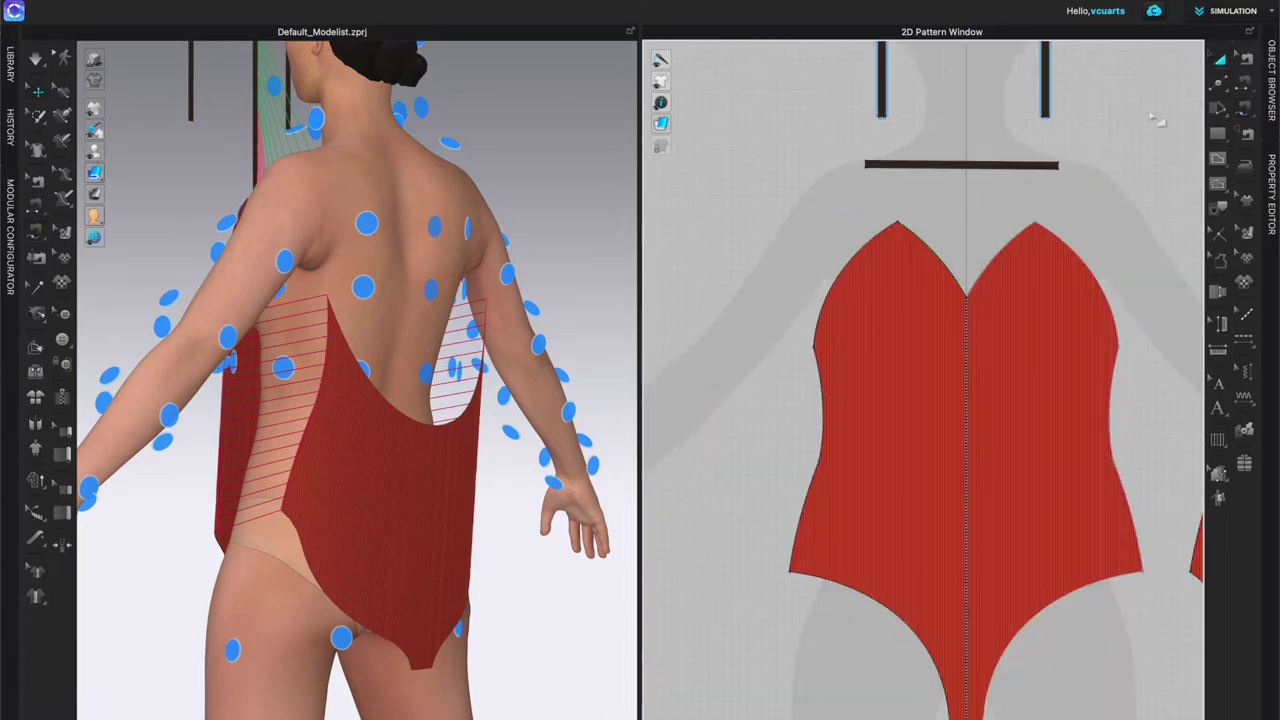
right_click(934, 168)
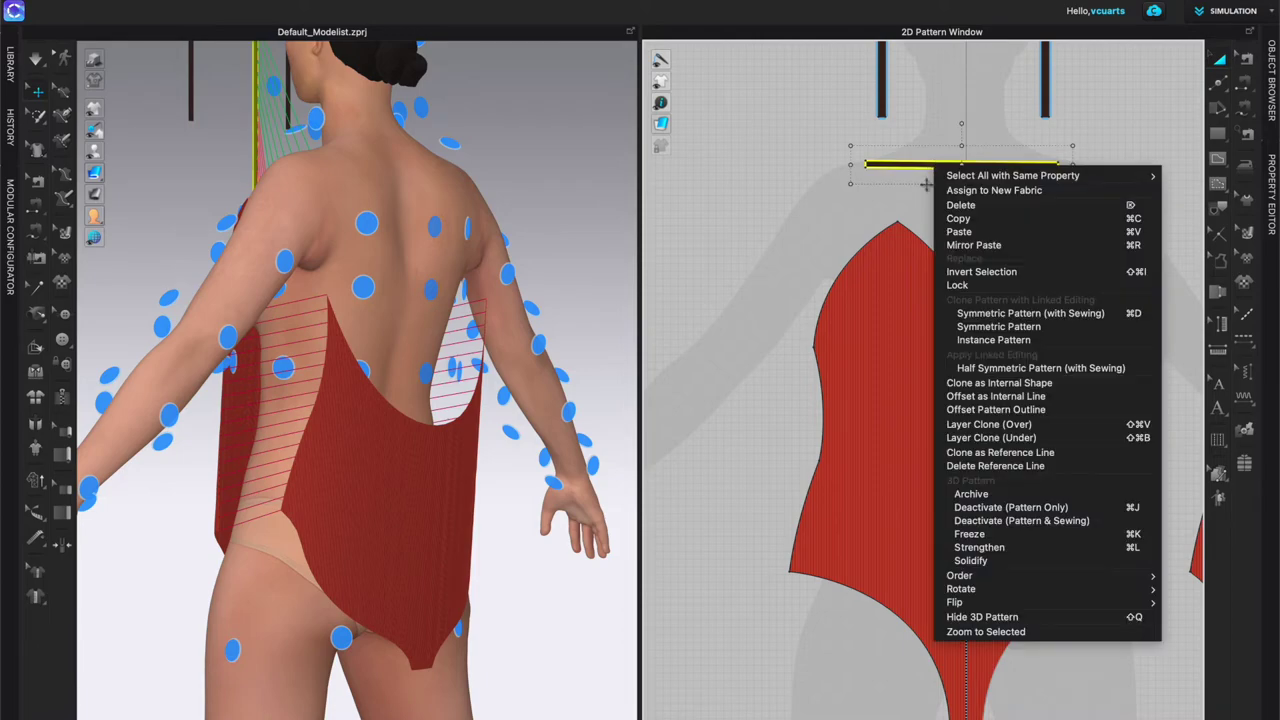
right_click_drag(312, 242, 441, 246)
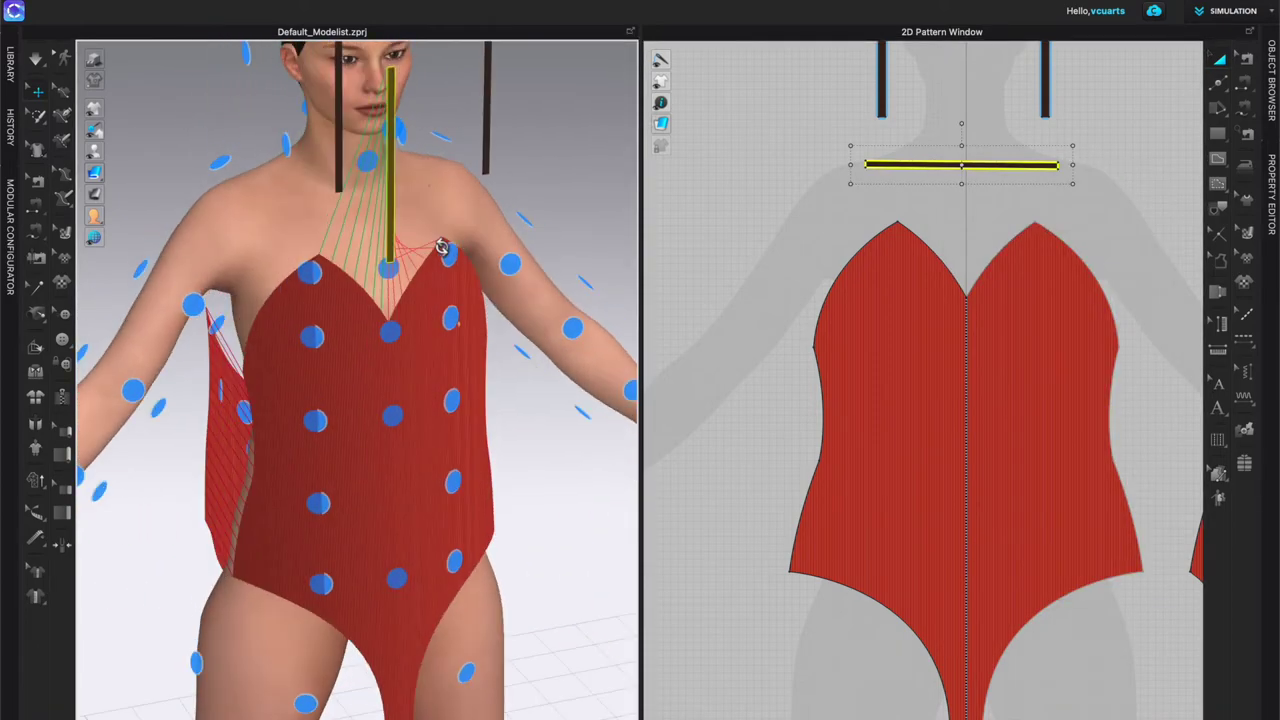
right_click(389, 193)
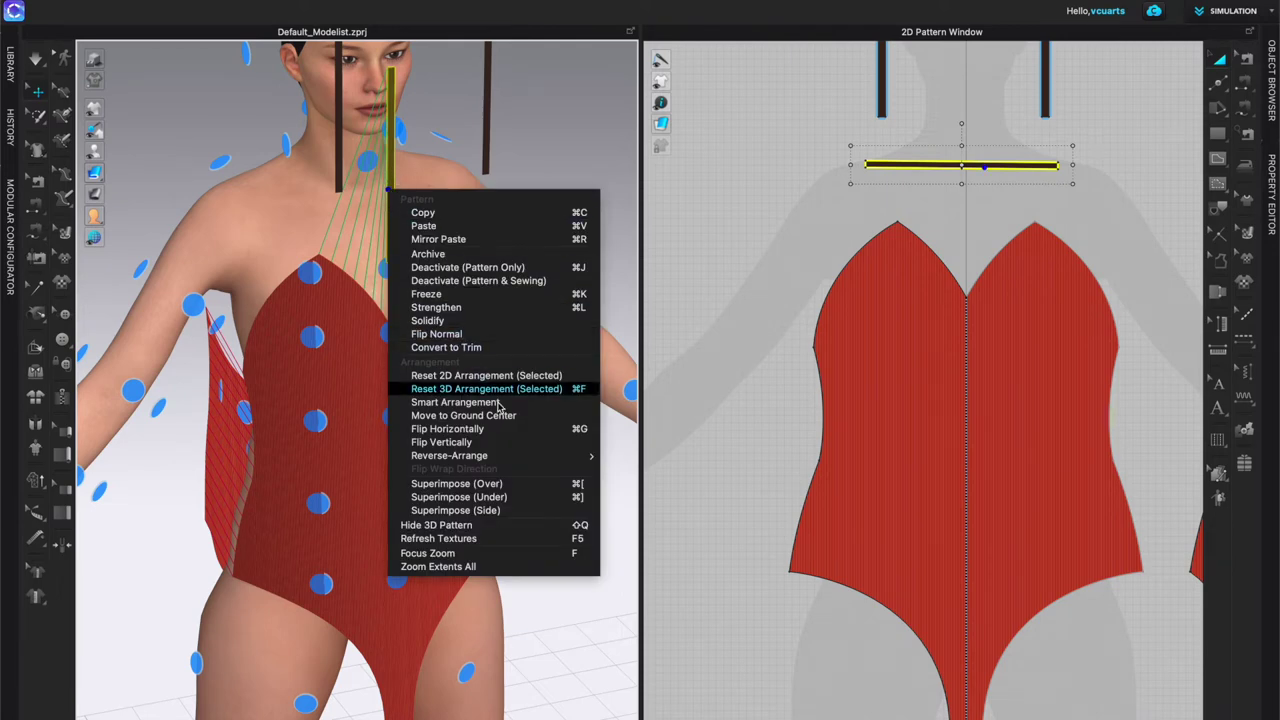
left_click(446, 511)
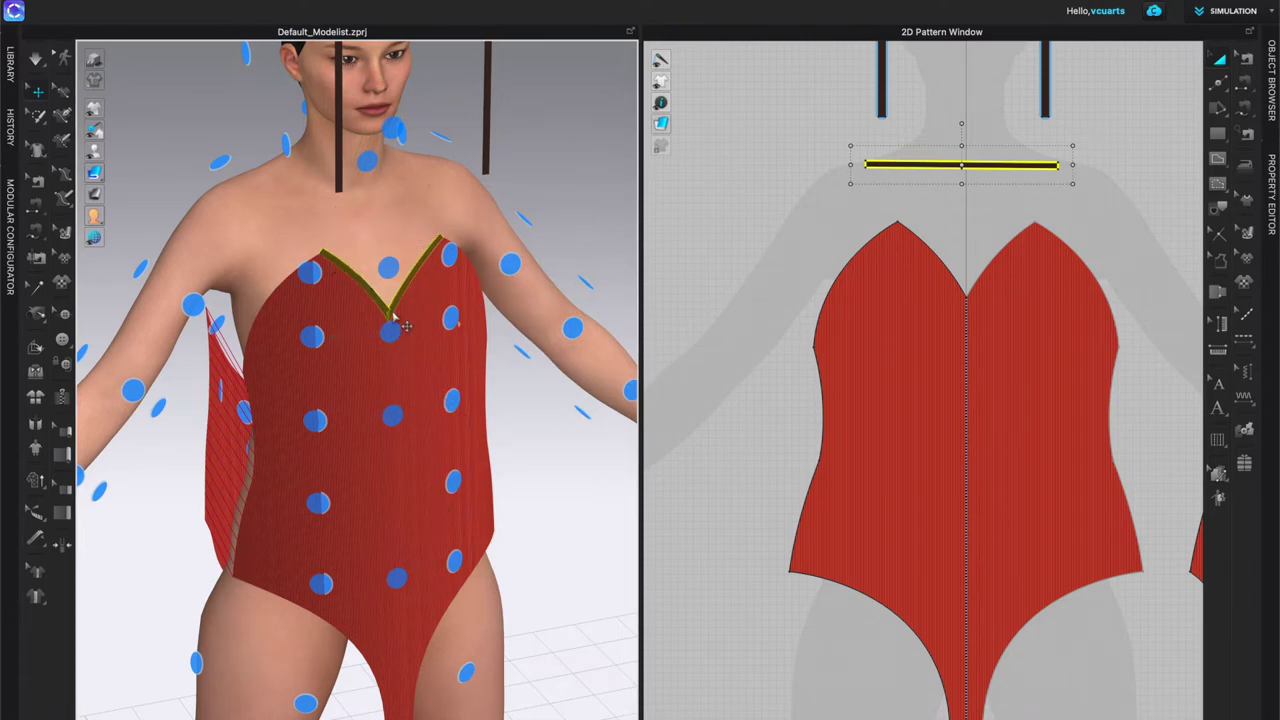
Step: Draw an internal line across the strip from the lower edge's midpoint to the upper edge
scroll(380, 334, "up", 10)
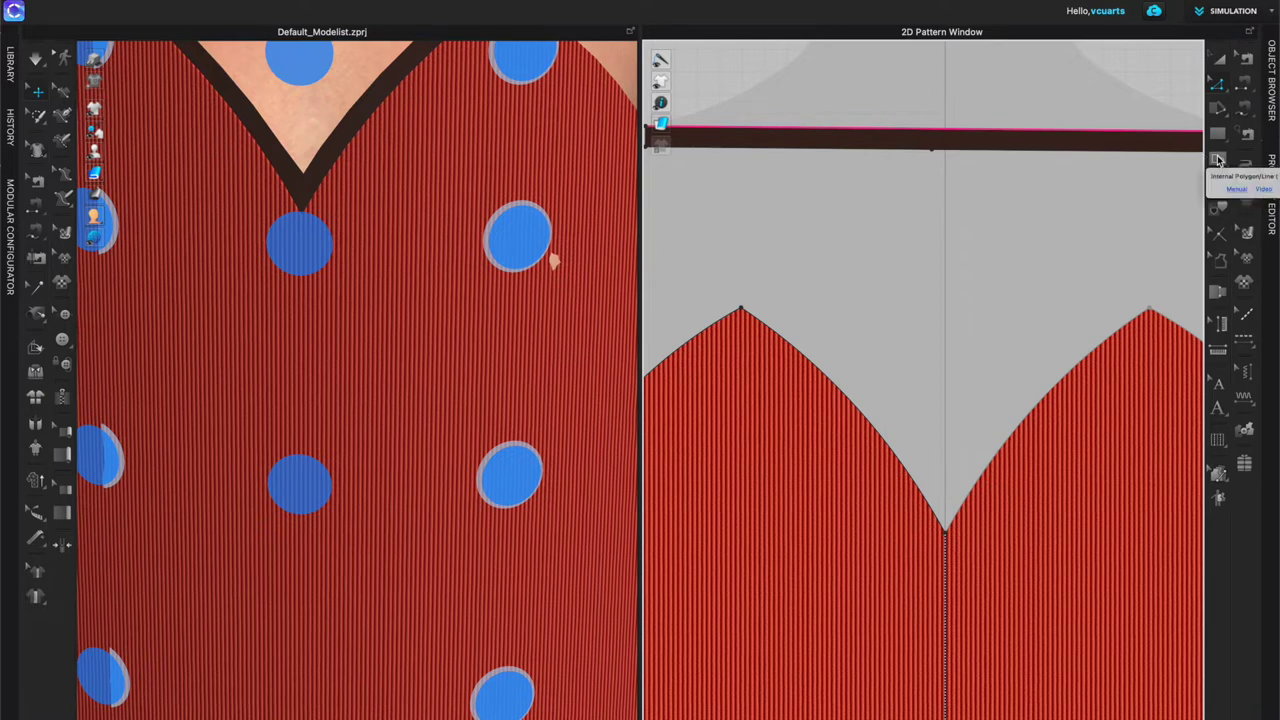
left_click(1218, 160)
left_click(931, 150)
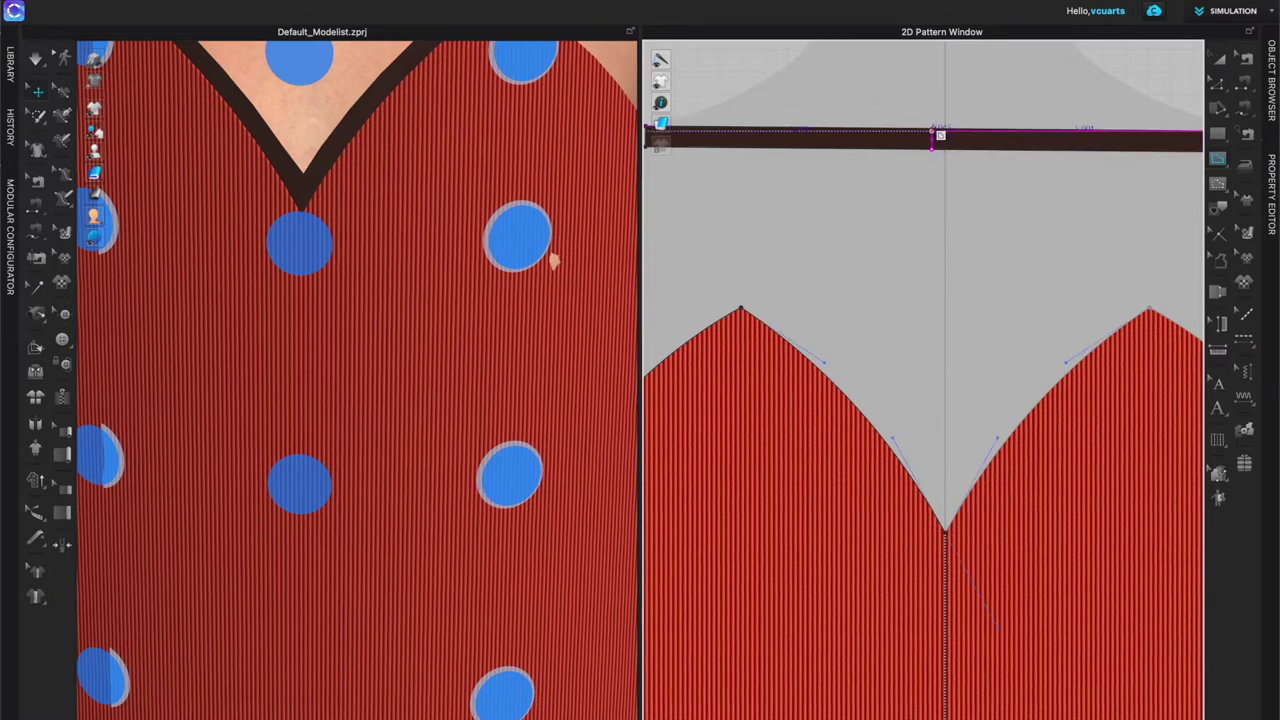
scroll(940, 134, "up", 3)
double_click(930, 131)
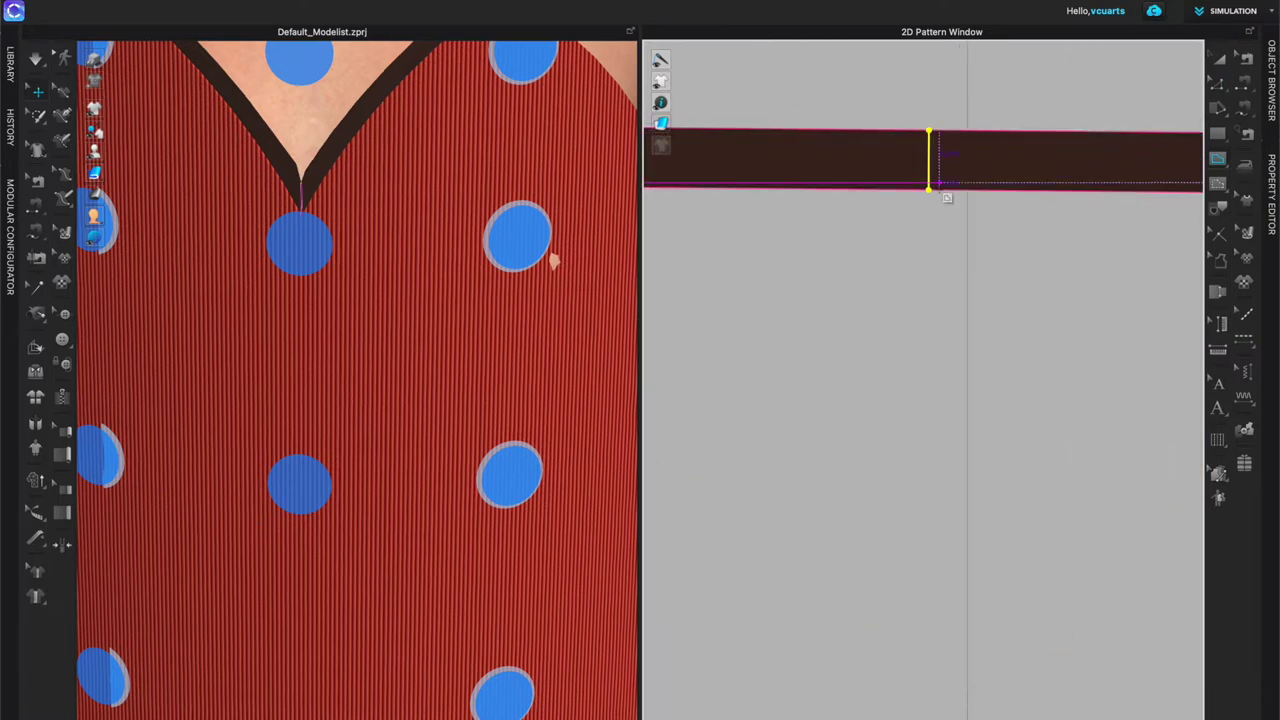
Step: Cut and sew the strip along its central internal line
scroll(946, 176, "down", 3)
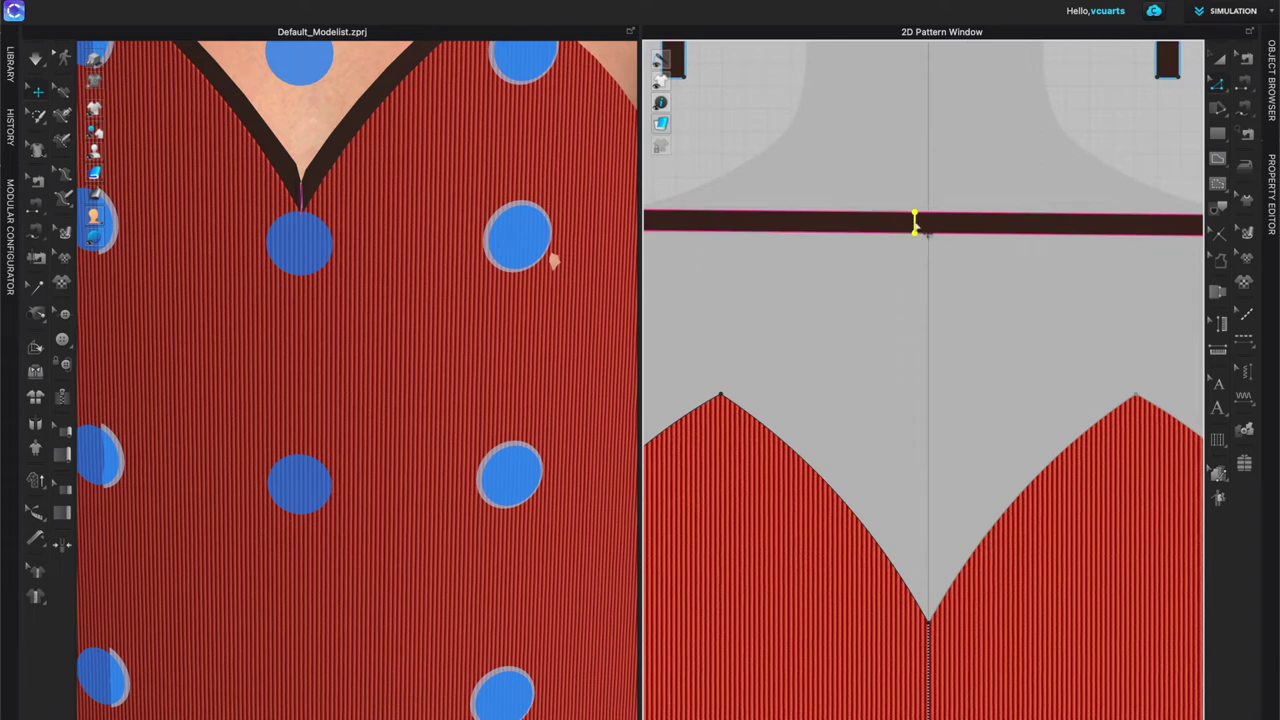
right_click(915, 226)
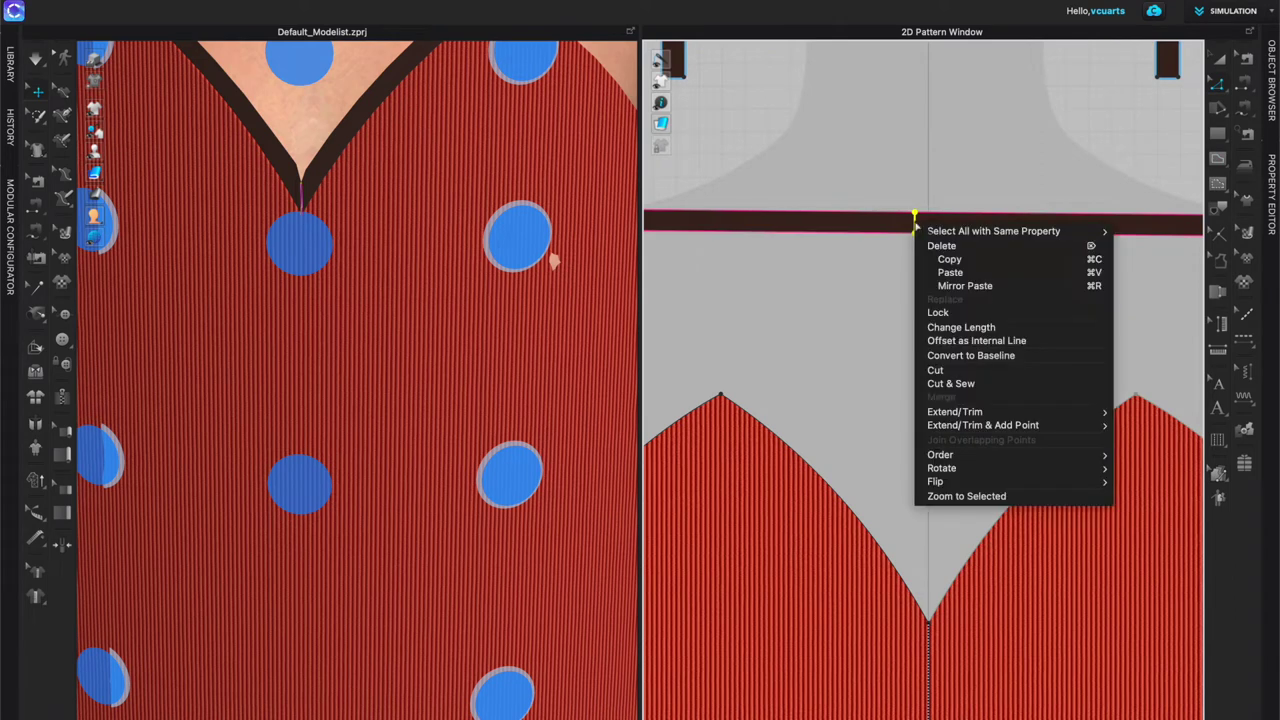
left_click(952, 386)
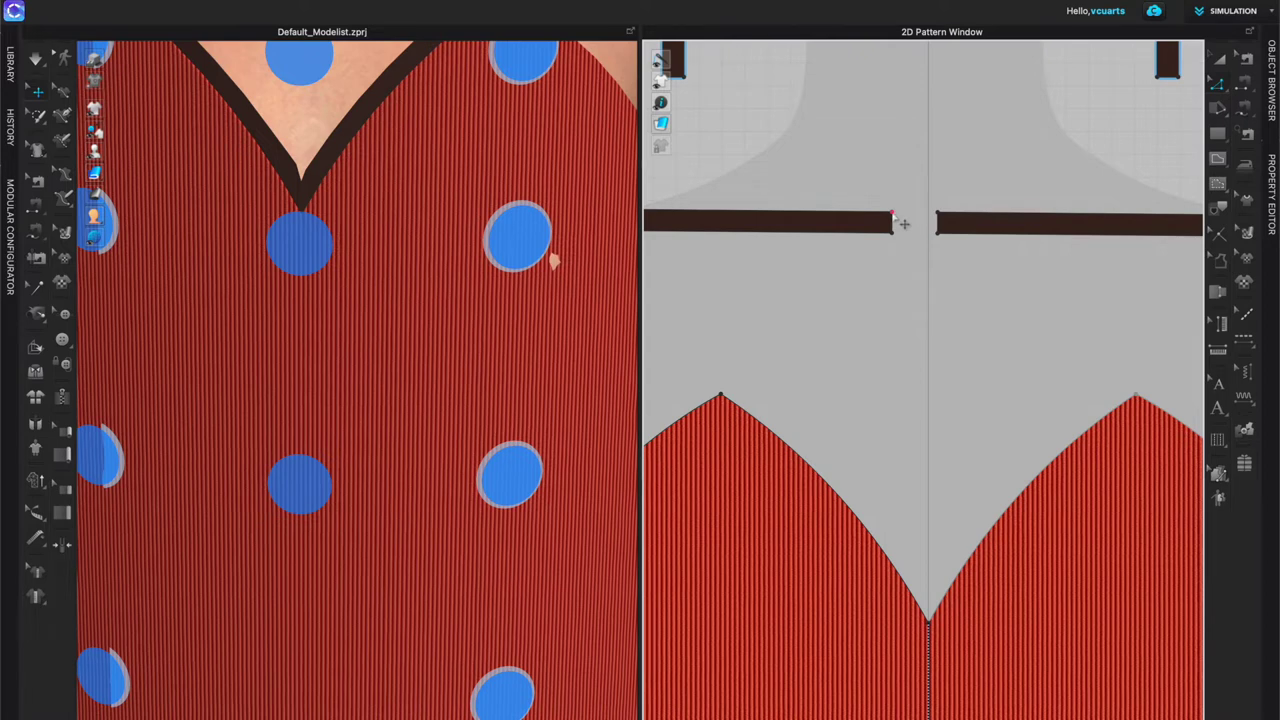
Step: Bevel the inner ends of both trim strip halves by moving their upper corner points outward, away from the center line
left_click_drag(893, 213, 861, 212)
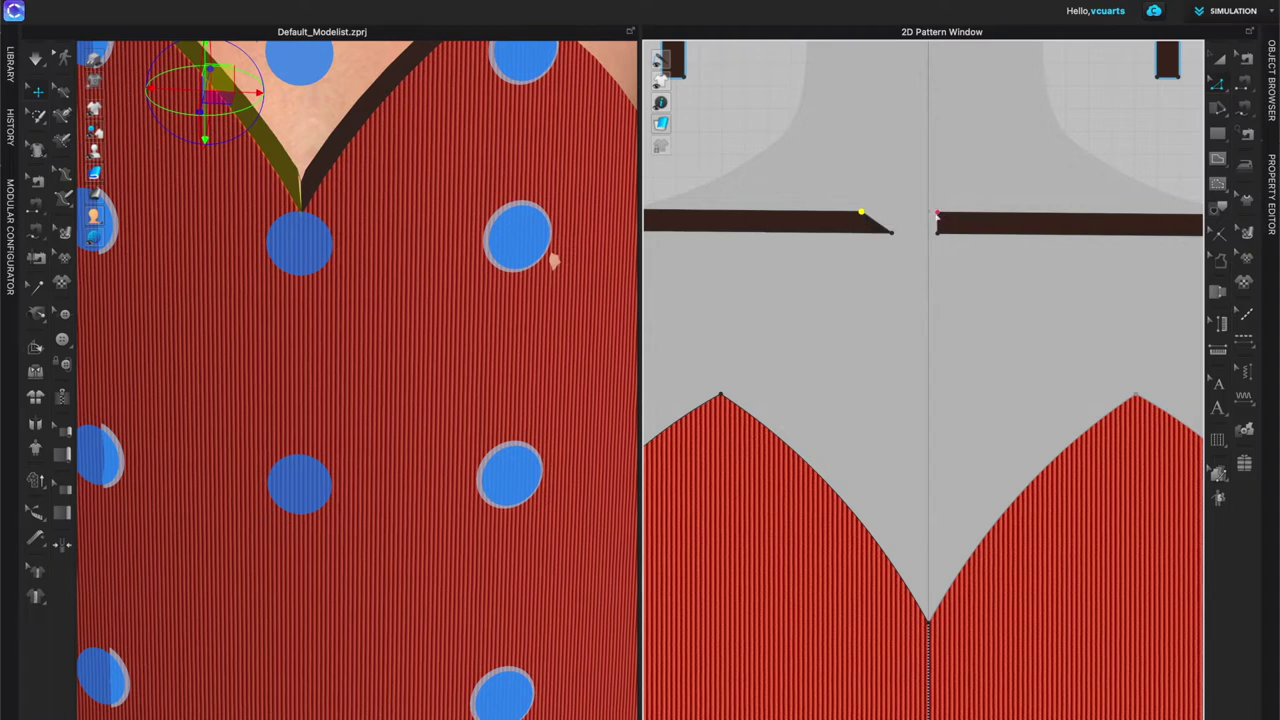
left_click(937, 214)
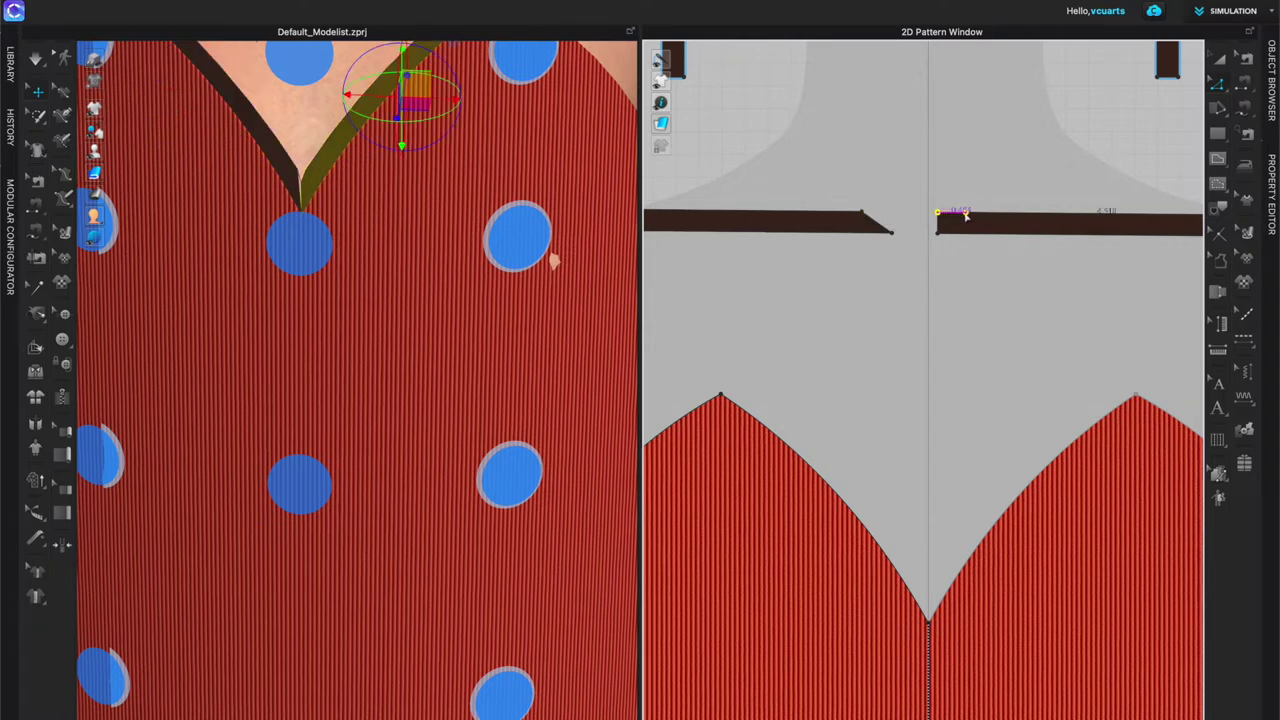
left_click_drag(969, 215, 969, 214)
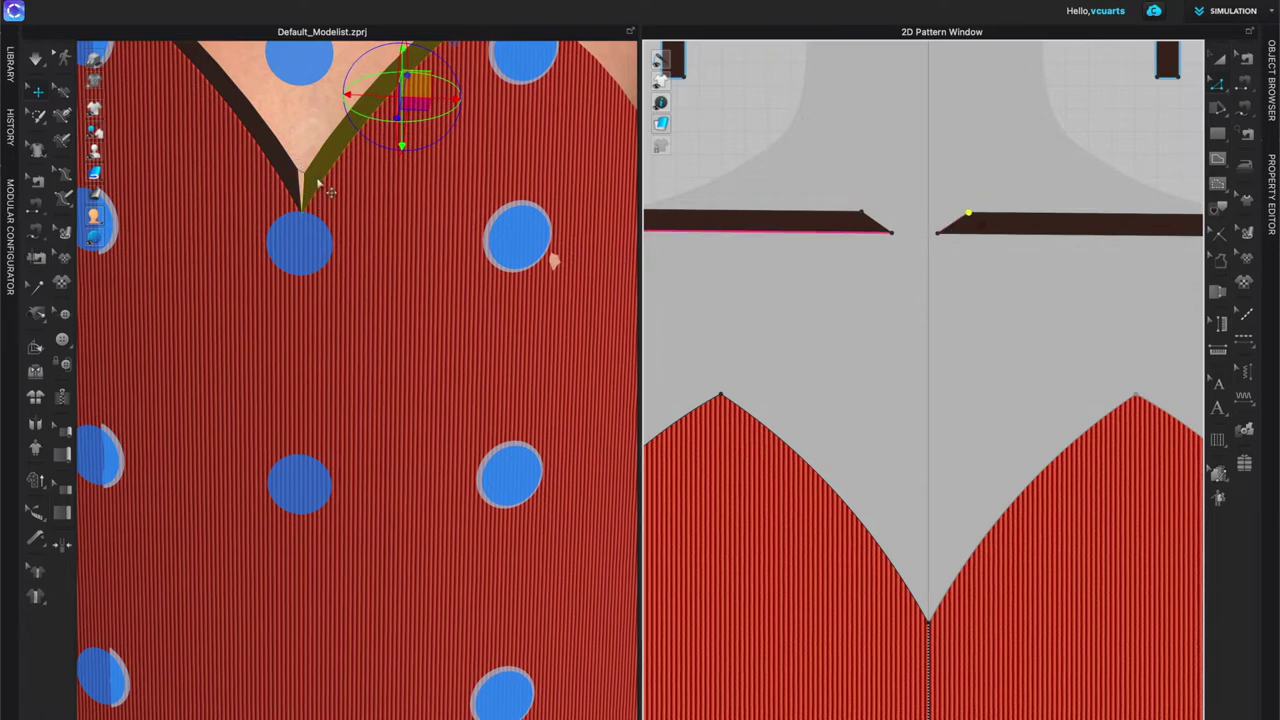
Step: Tack both neckline peaks of the front piece to the avatar's chest with Tack on Avatar
scroll(616, 274, "down", 5)
left_click(382, 256)
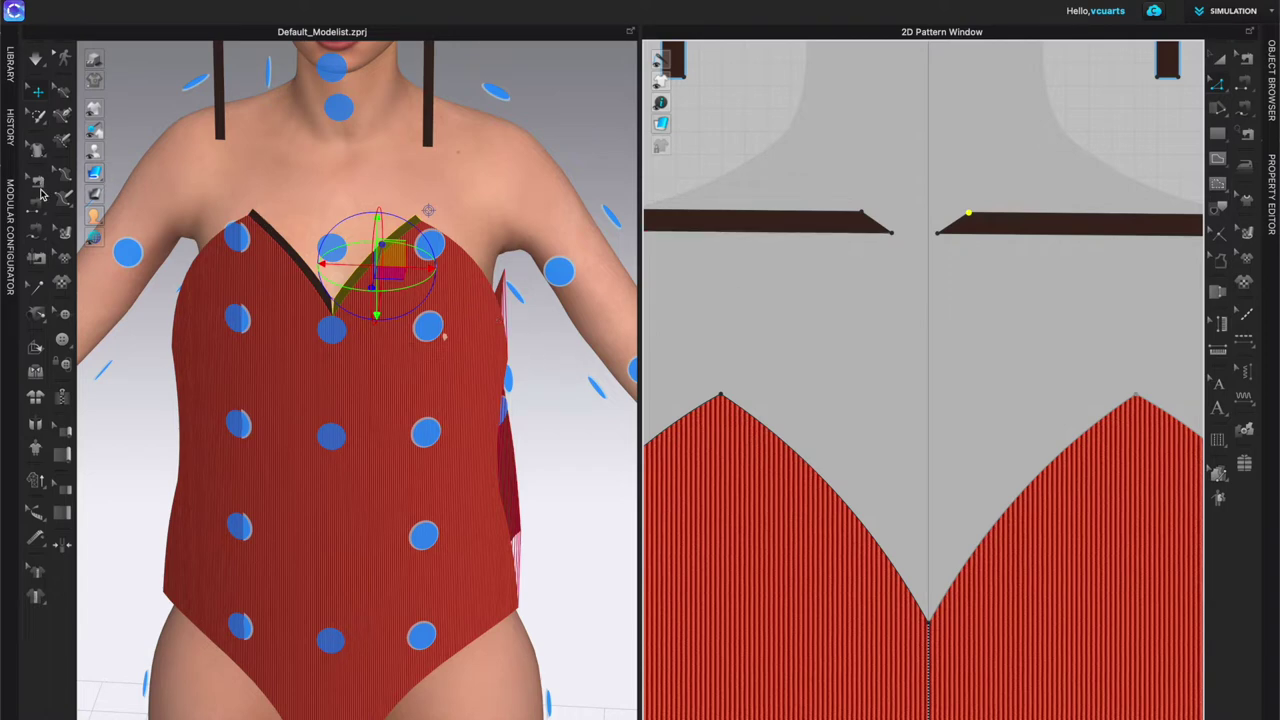
left_click(44, 316)
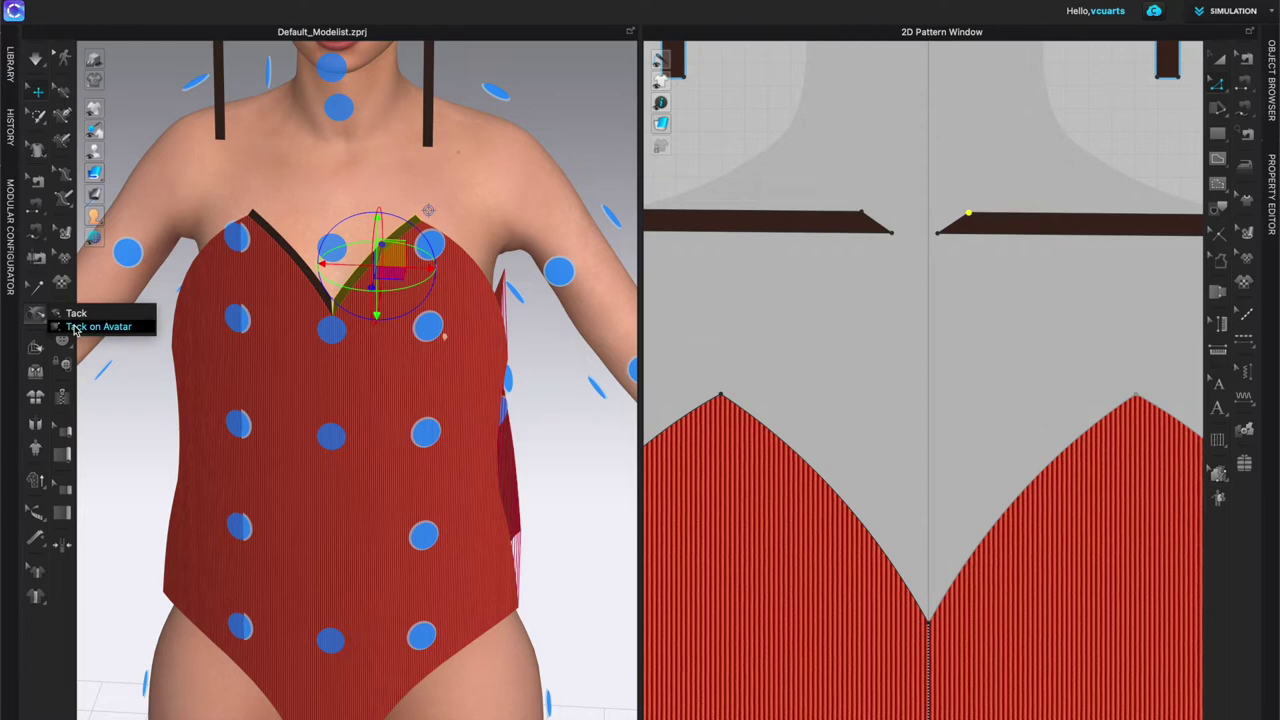
left_click(75, 327)
scroll(257, 250, "up", 5)
middle_click_drag(257, 229, 474, 380)
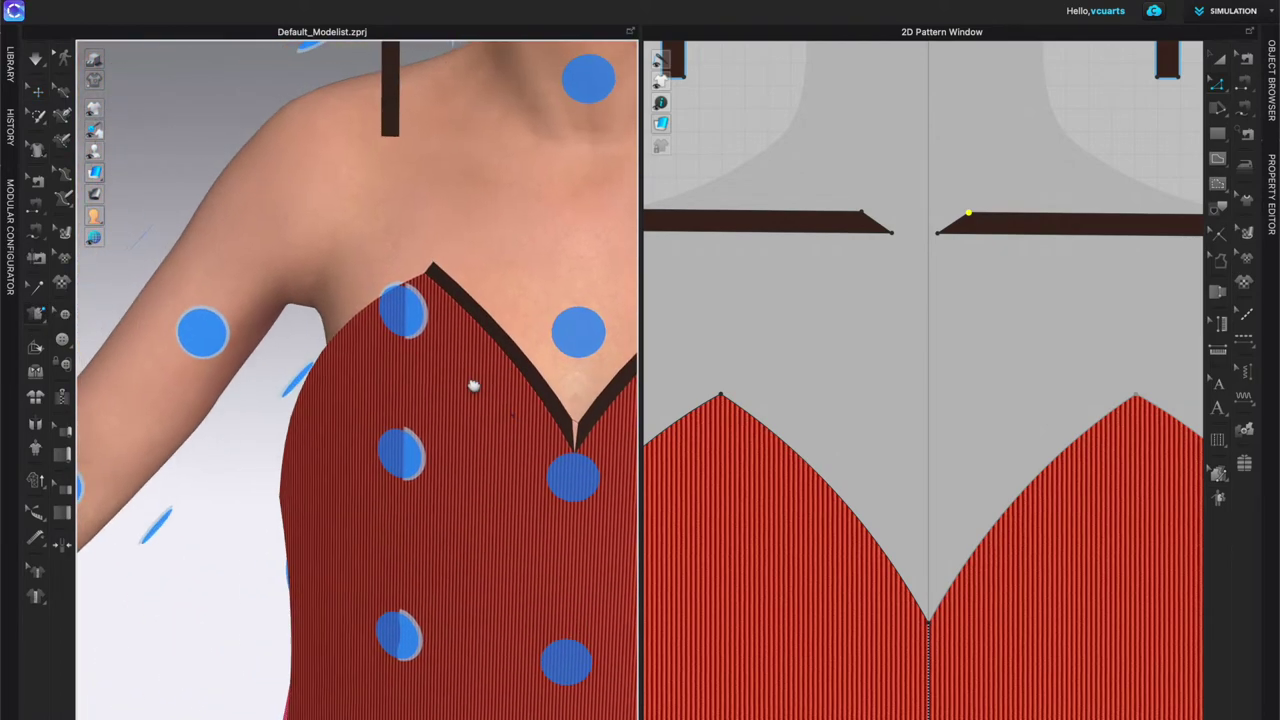
left_click(433, 287)
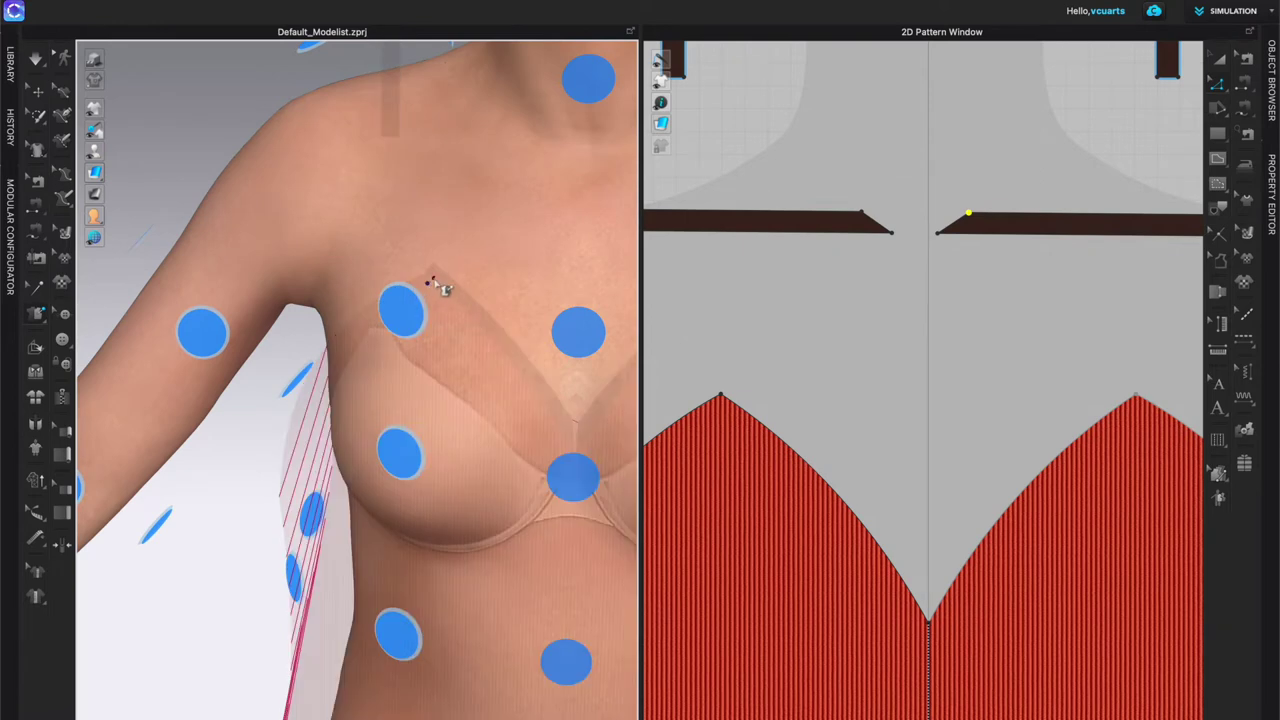
left_click(436, 284)
middle_click_drag(586, 329, 409, 302)
left_click(428, 314)
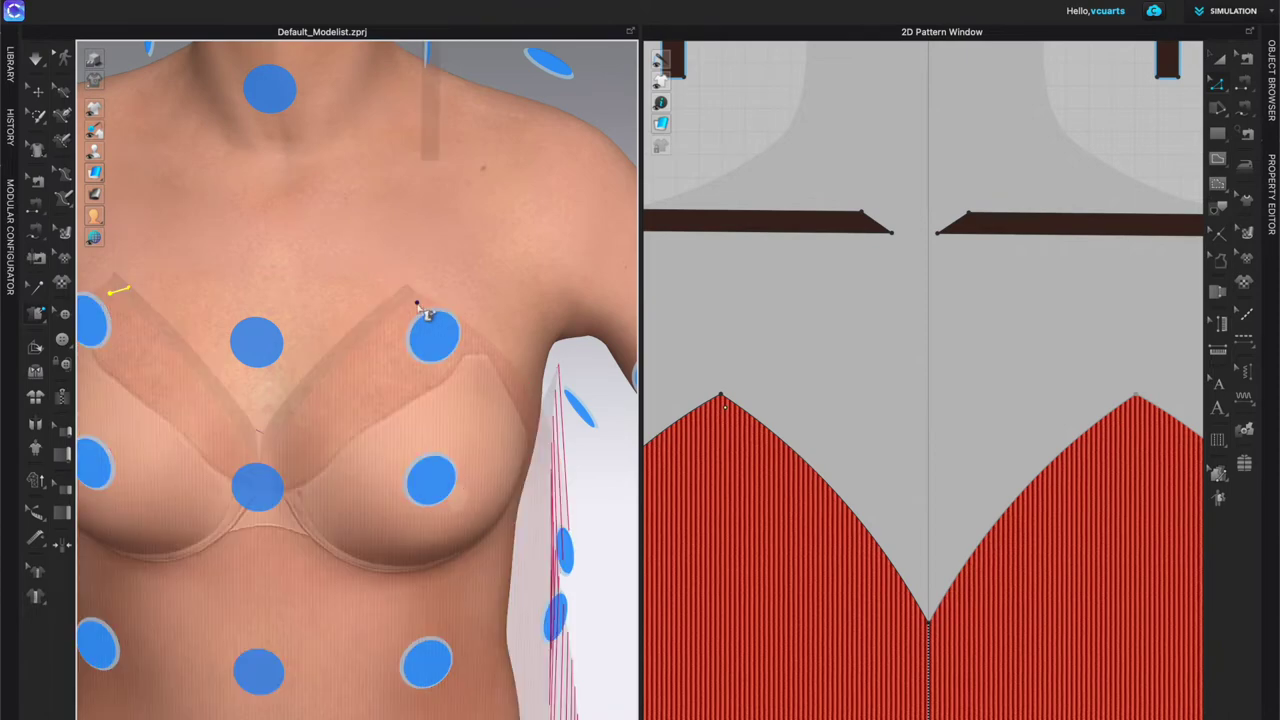
left_click(423, 296)
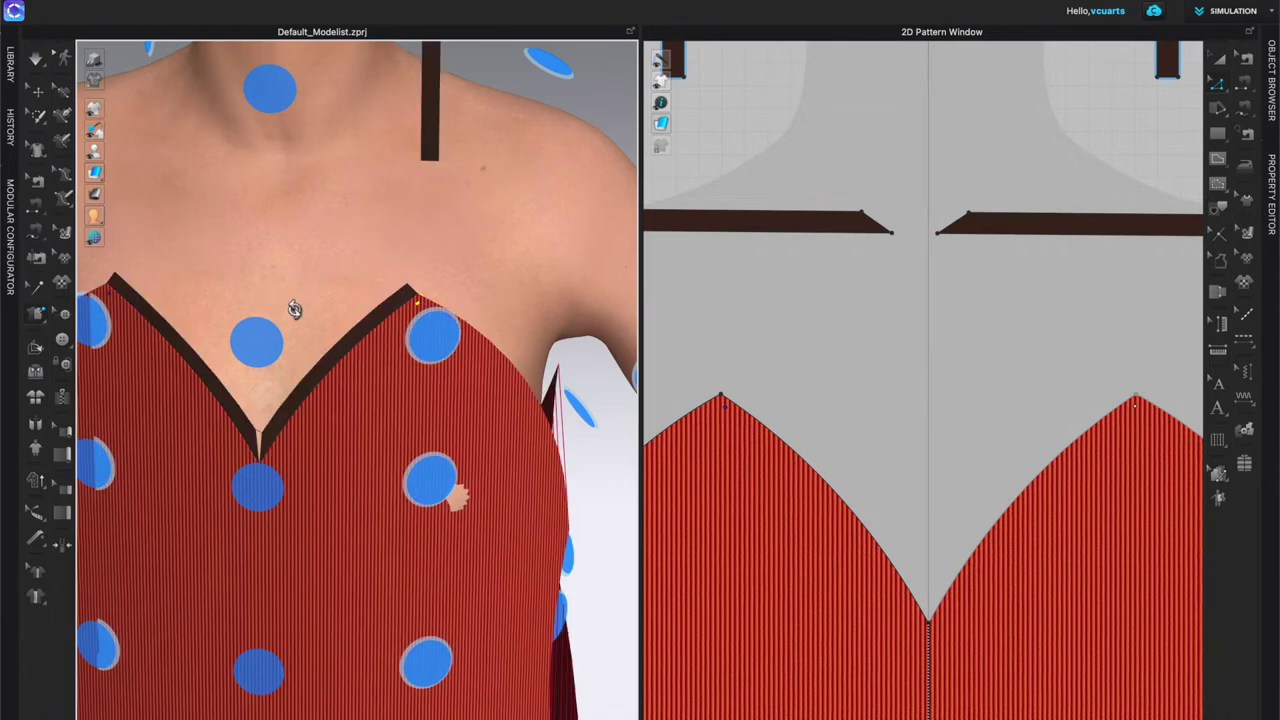
Step: Select the back piece in 3D, tilt it to follow the avatar's back and move it closer to the body
scroll(310, 306, "down", 3)
scroll(320, 330, "down", 3)
scroll(318, 336, "down", 4)
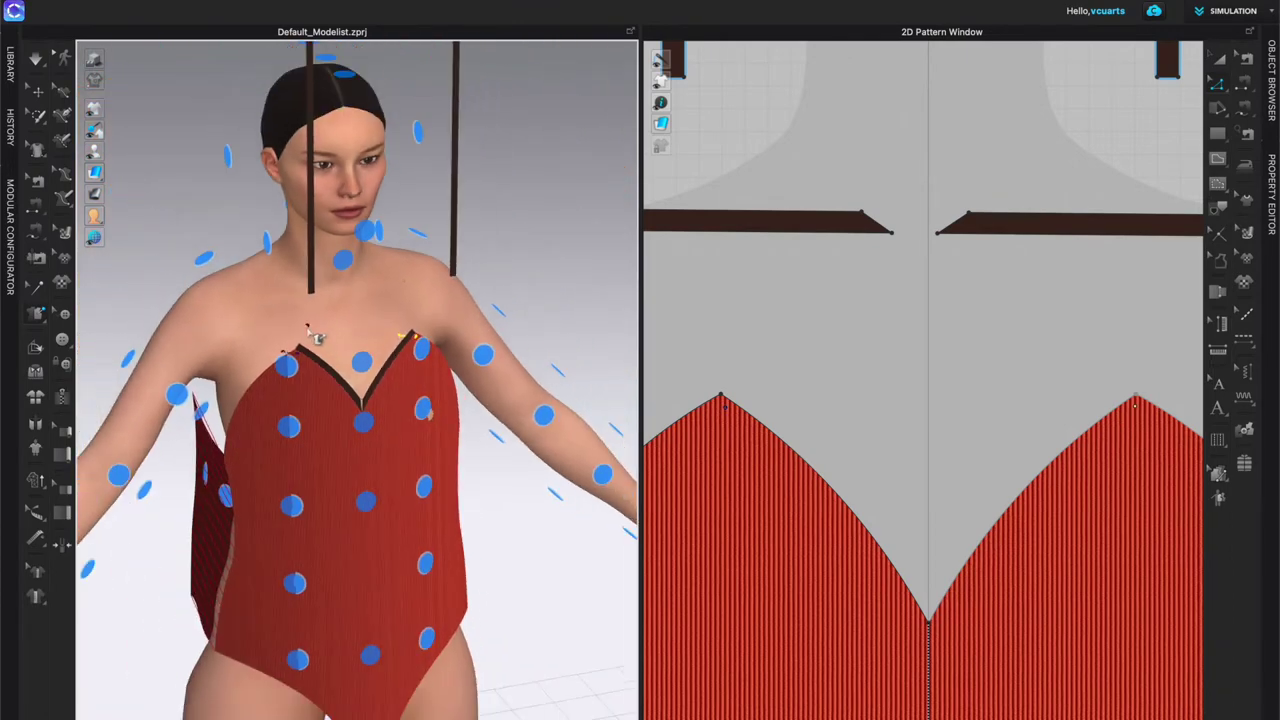
right_click_drag(485, 478, 252, 443)
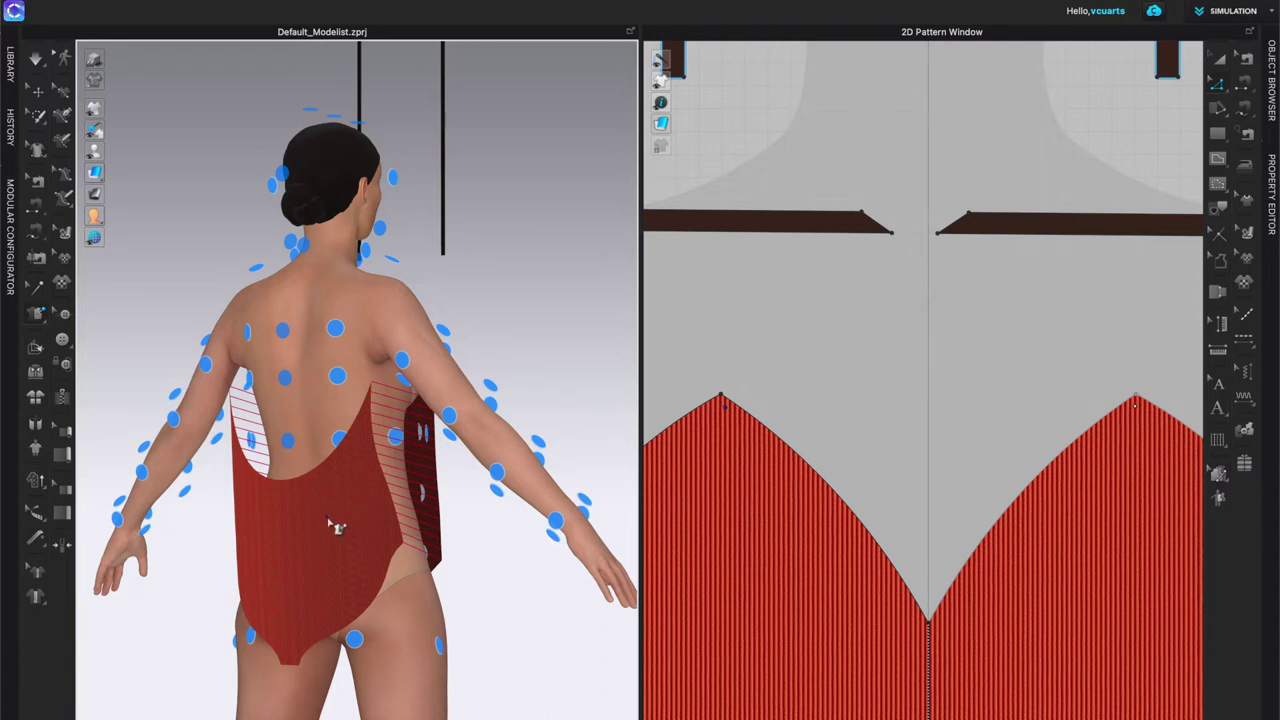
key("a")
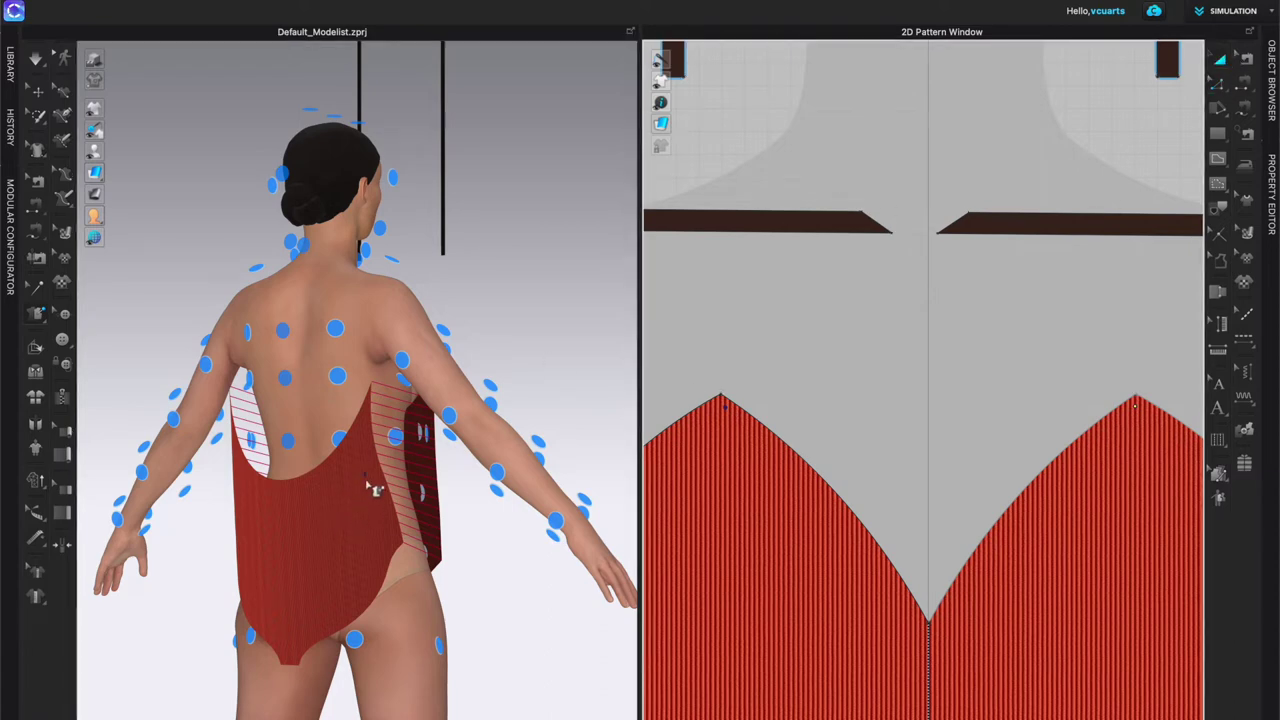
left_click(37, 90)
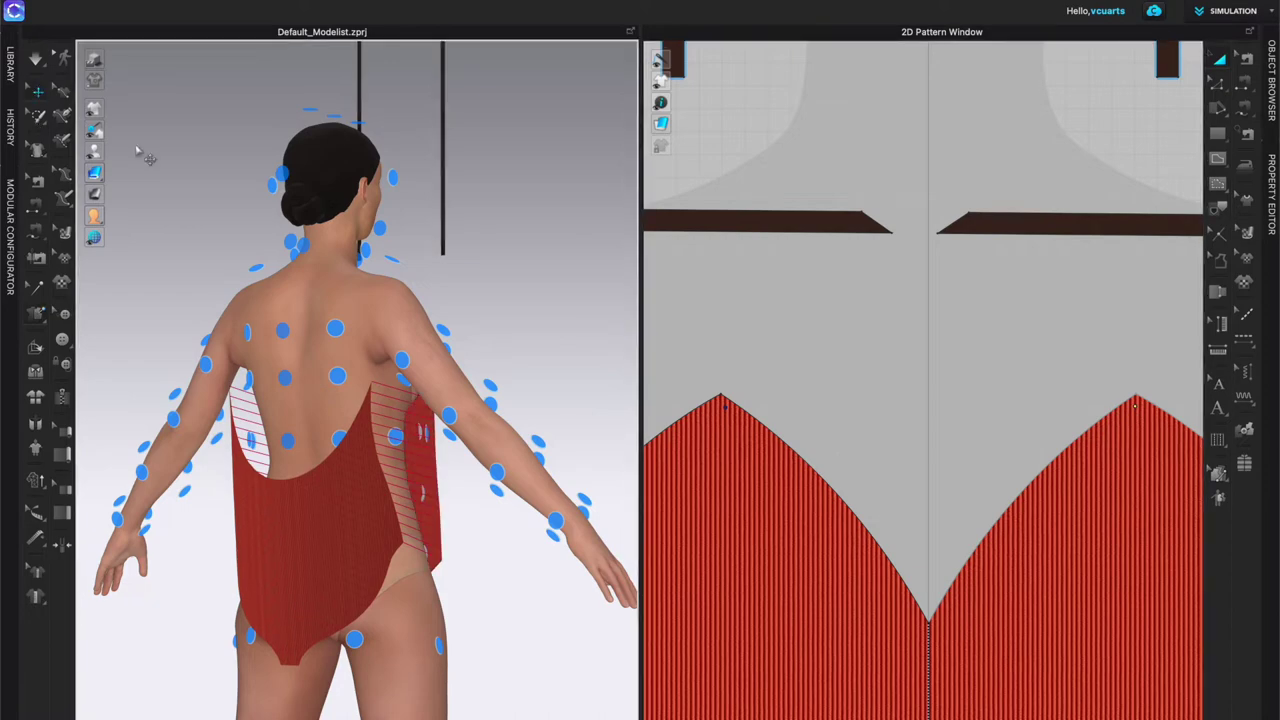
left_click(300, 546)
right_click_drag(390, 628, 456, 615)
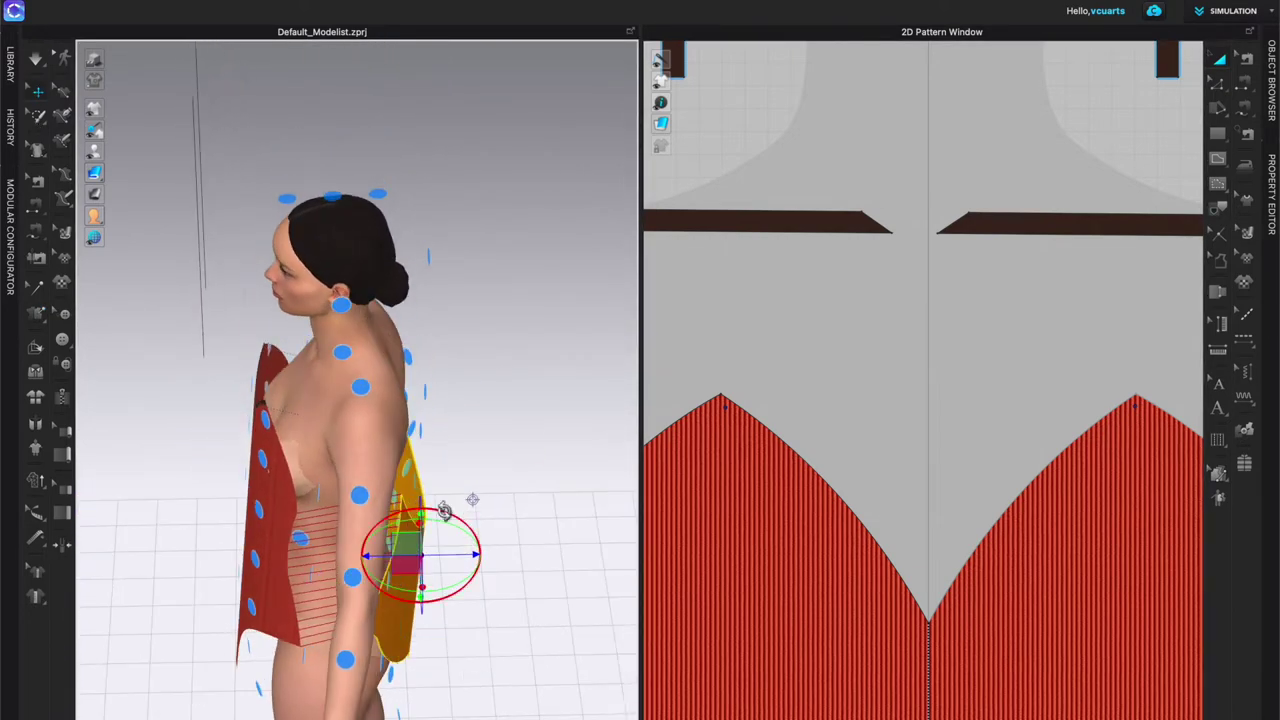
left_click_drag(446, 511, 433, 506)
right_click_drag(523, 568, 528, 608)
left_click_drag(450, 558, 431, 558)
right_click_drag(455, 575, 340, 565)
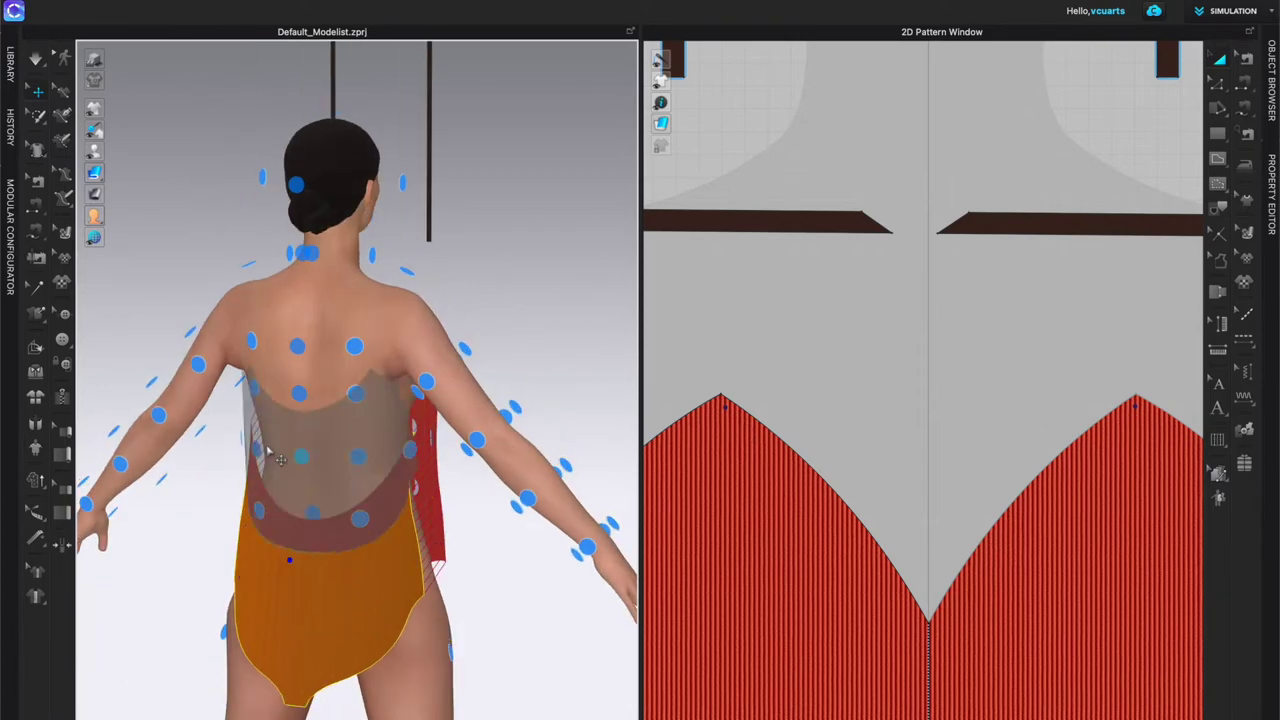
Step: Tack the upper edge of the back piece to the avatar's back
left_click(38, 317)
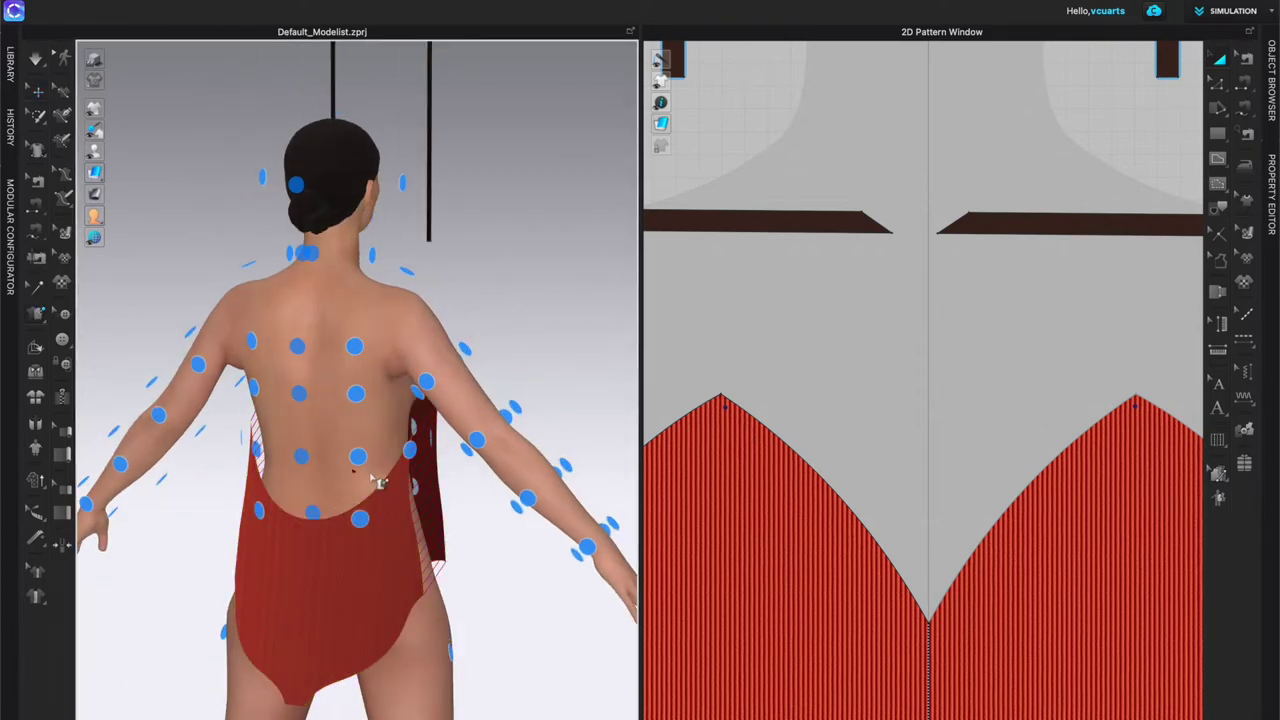
scroll(376, 480, "up", 5)
right_click_drag(408, 544, 388, 514)
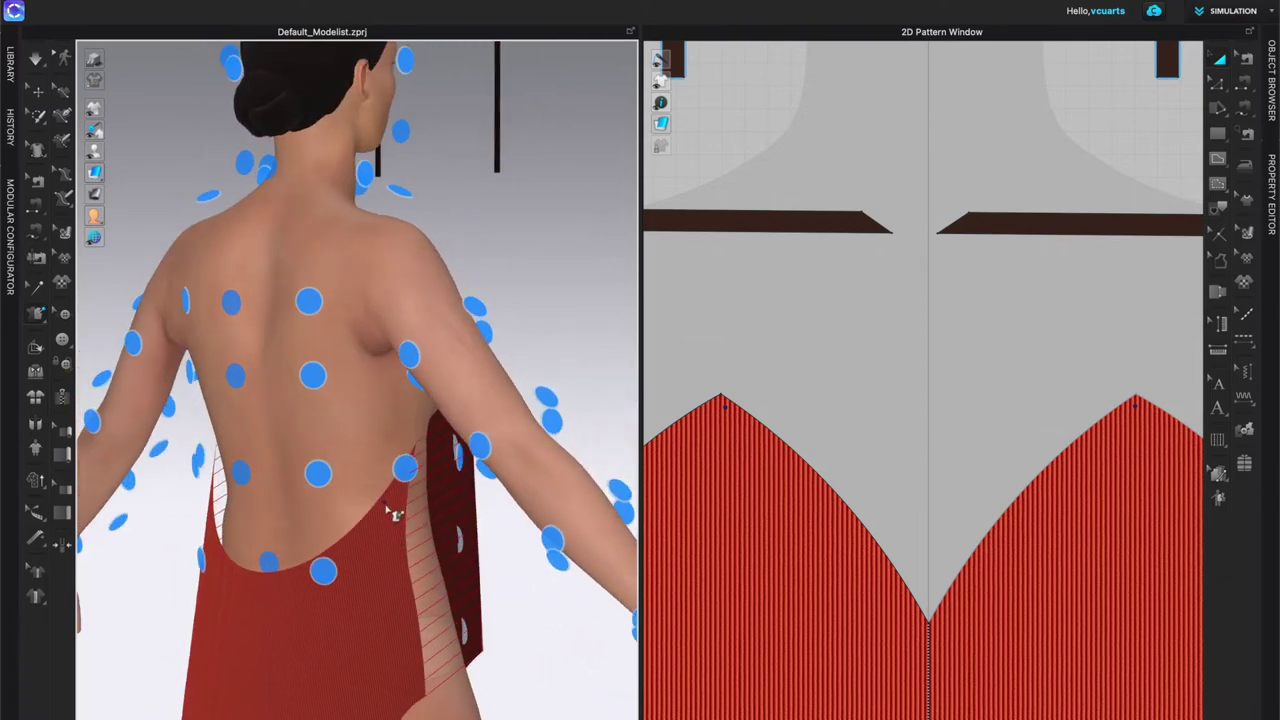
left_click(386, 505)
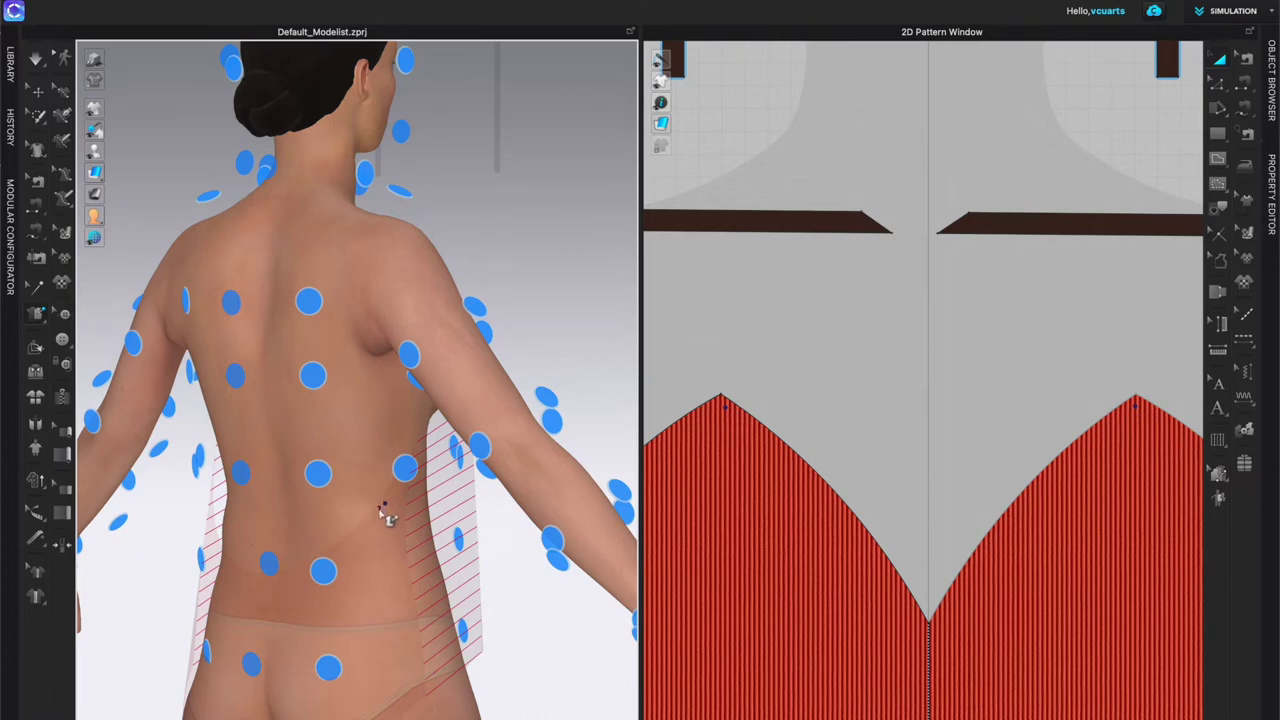
right_click_drag(385, 515, 424, 716)
Step: Select both strap pieces and reset their 3D arrangement
left_click(1244, 109)
right_click_drag(745, 218, 960, 252)
left_click(1219, 59)
left_click(907, 140)
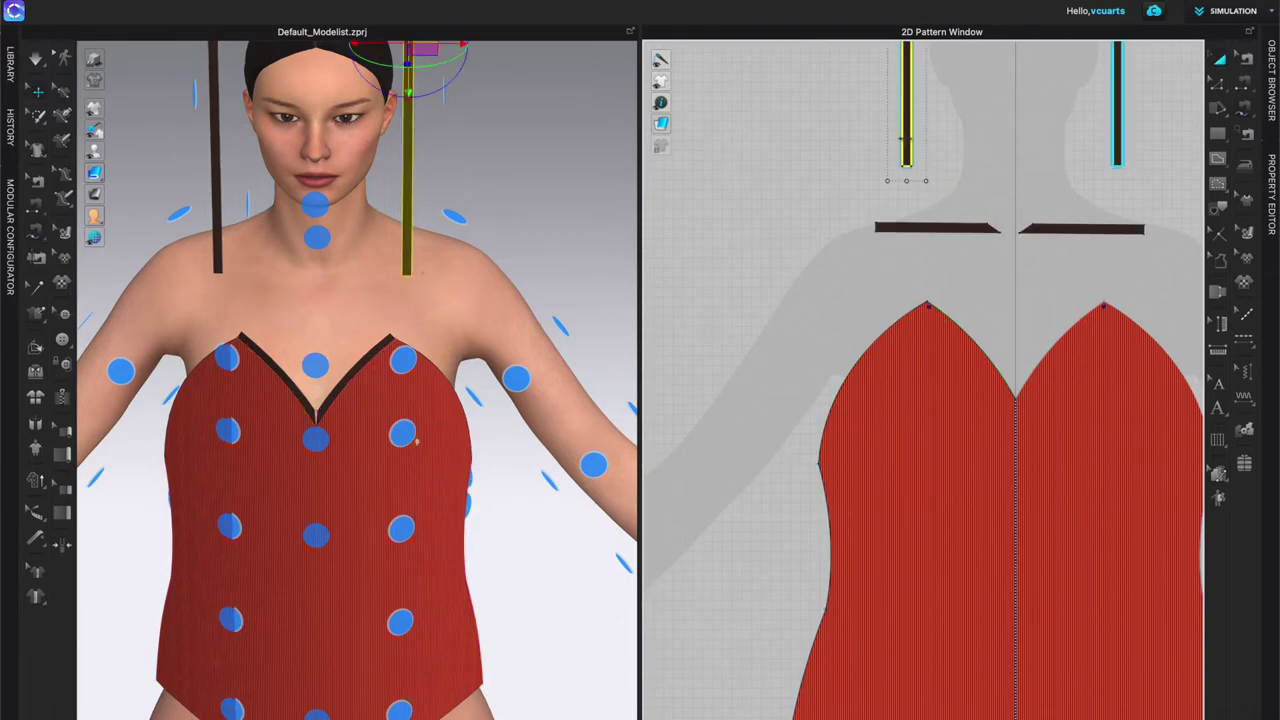
left_click(218, 234, "shift")
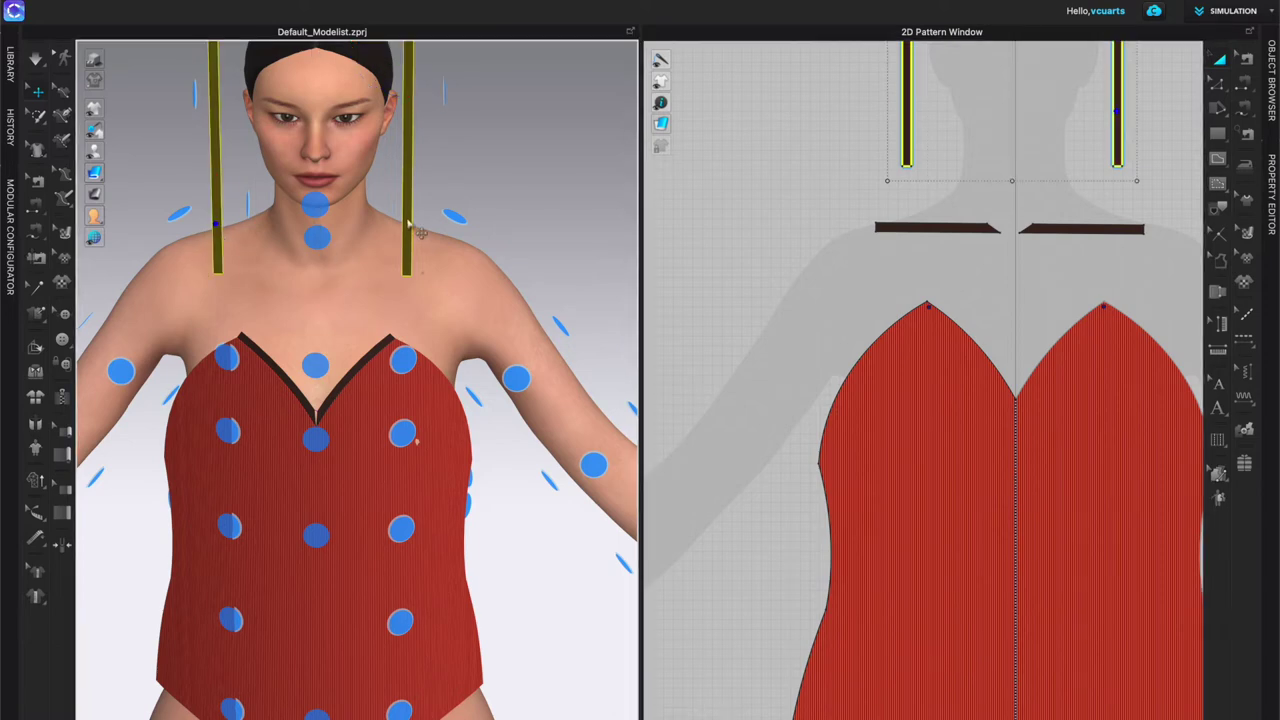
right_click(409, 224)
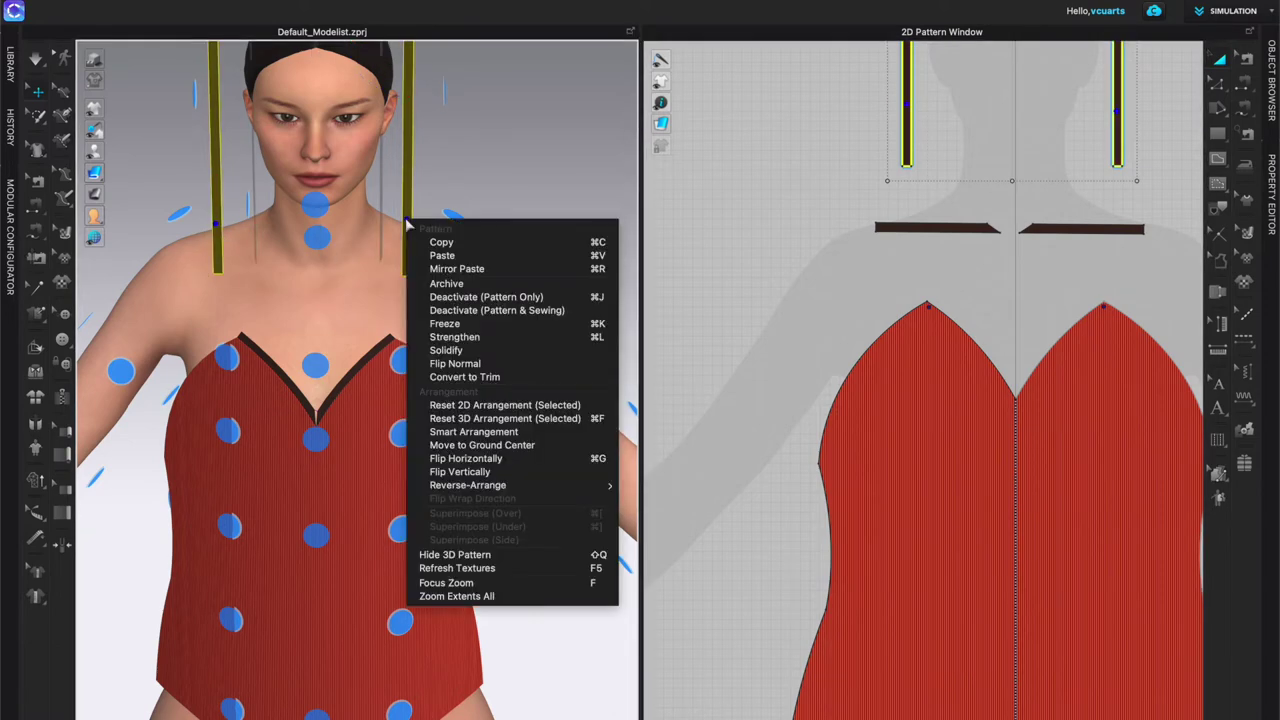
left_click(440, 408)
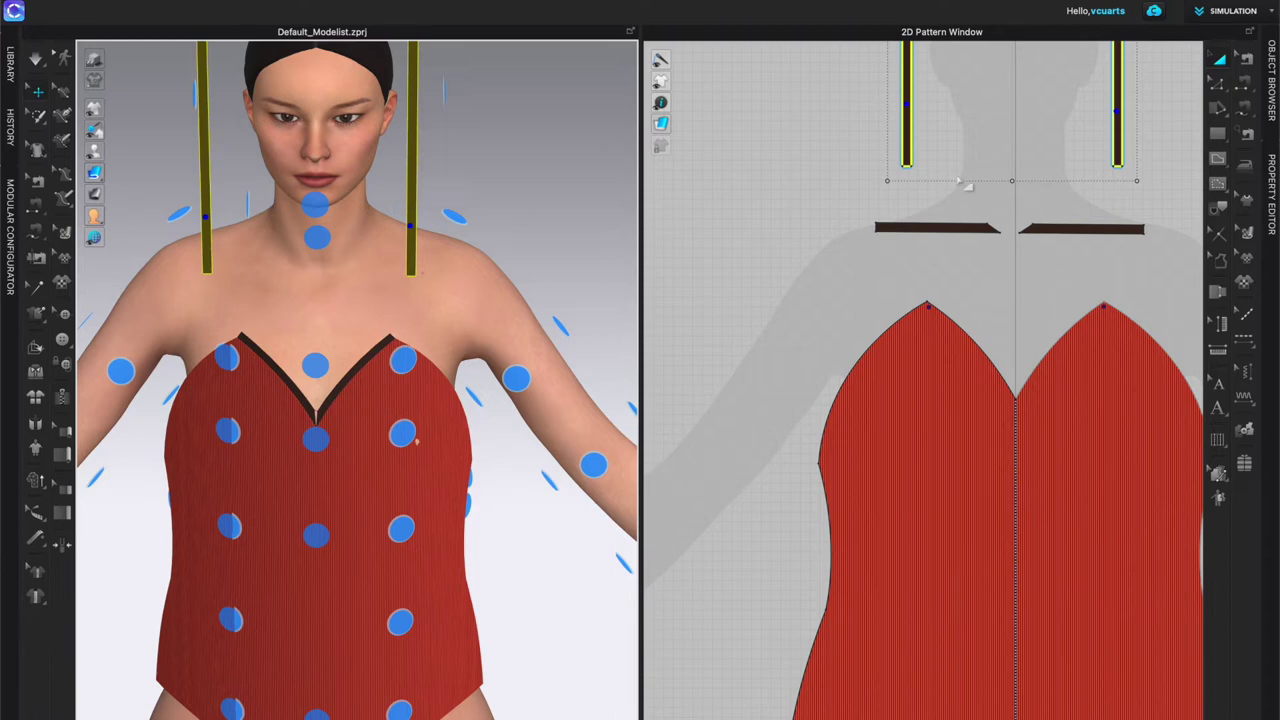
Step: Sew the lower end of the strap on the avatar's right side to the outer end of the adjacent neckline trim
left_click(1243, 112)
scroll(878, 279, "up", 5)
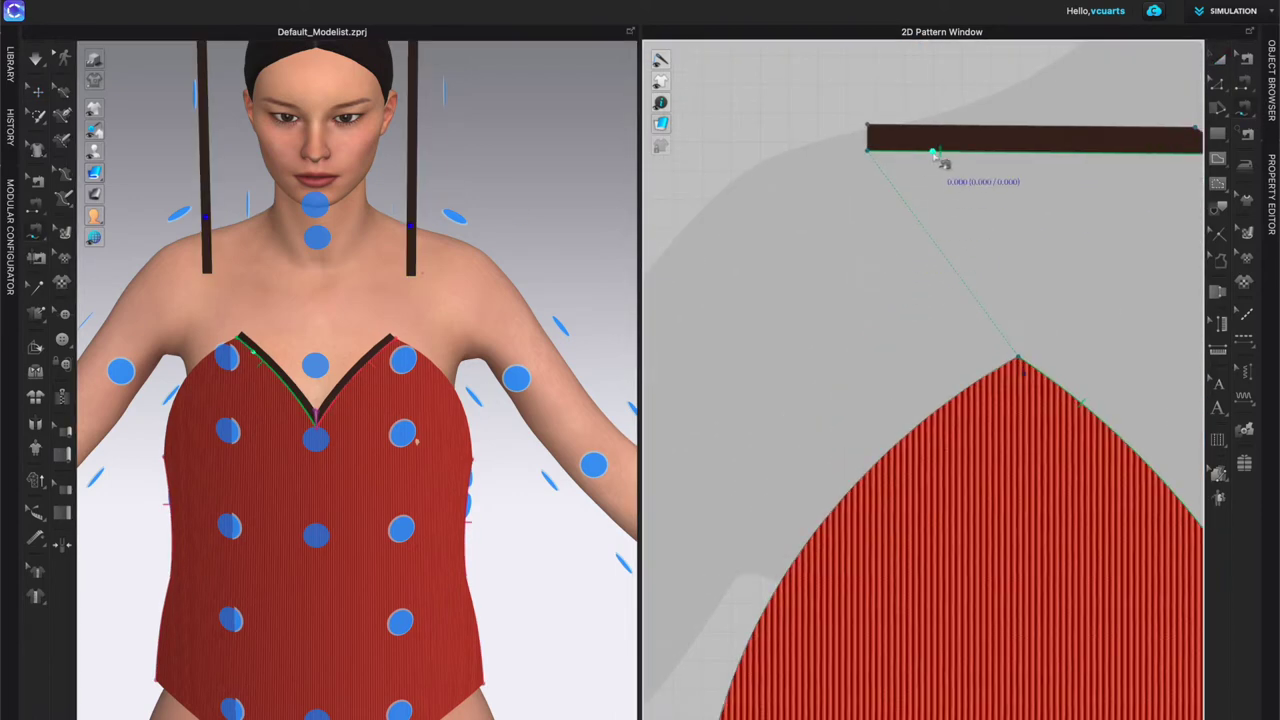
scroll(930, 165, "down", 2)
right_click_drag(980, 94, 957, 314)
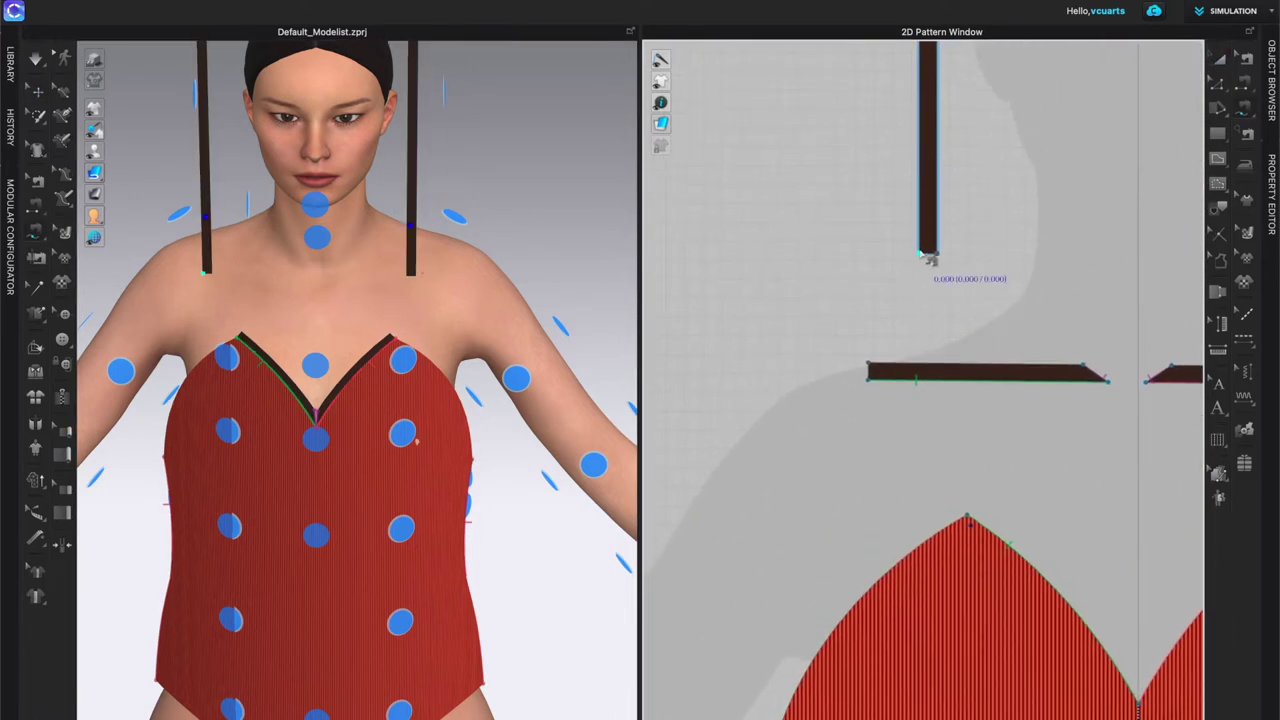
left_click(920, 254)
left_click(867, 370)
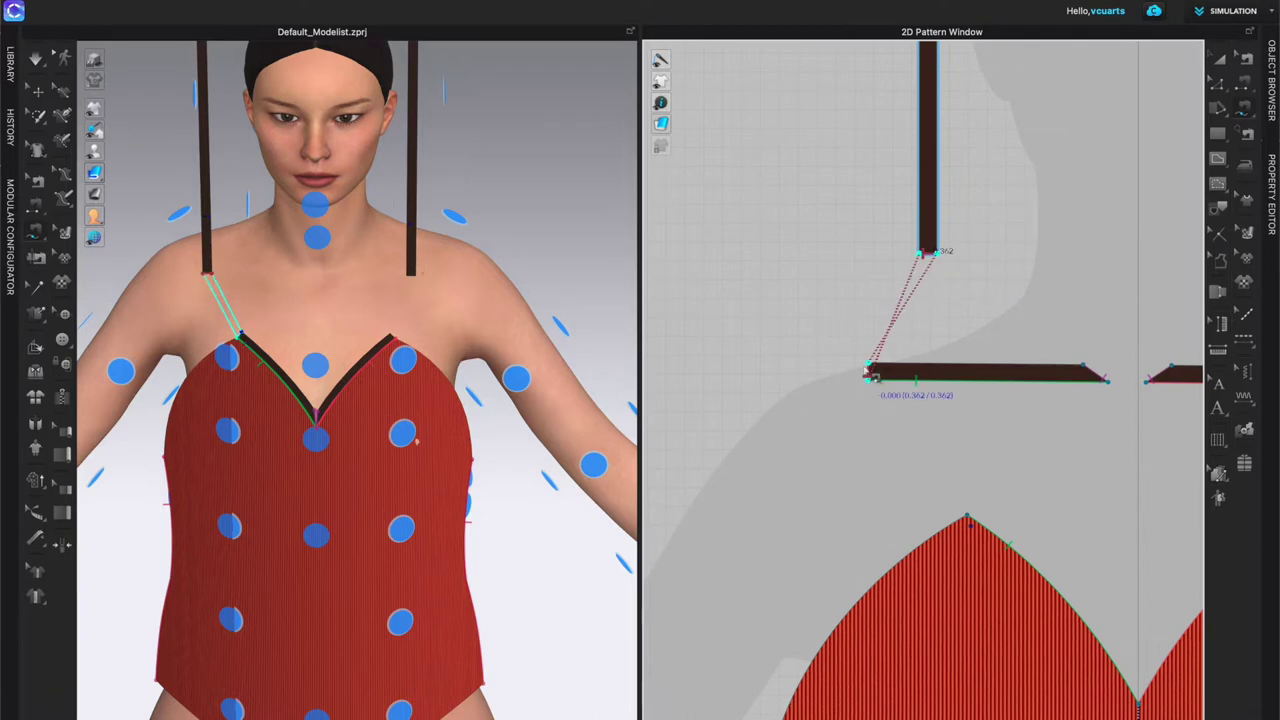
Step: Sew the lower end of the other strap to the outer end of the neckline trim on the avatar's left side
scroll(1038, 320, "down", 2)
middle_click_drag(1061, 274, 625, 348)
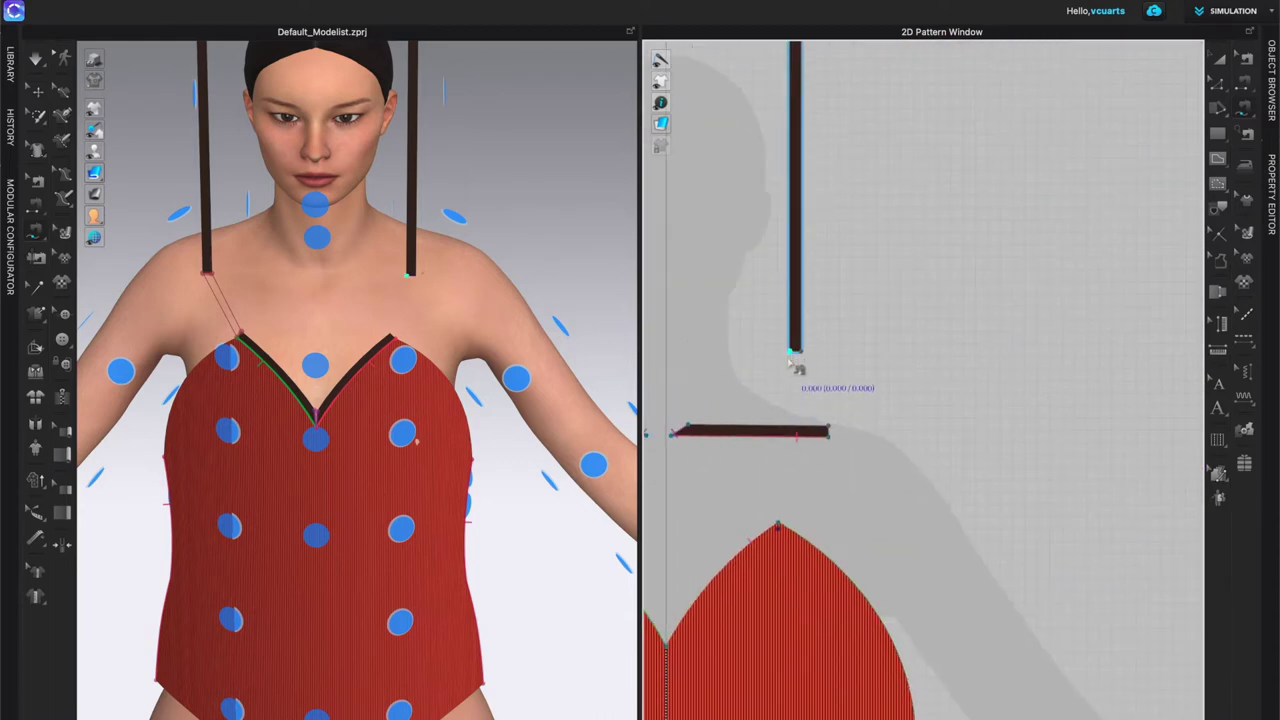
left_click(793, 354)
left_click(841, 440)
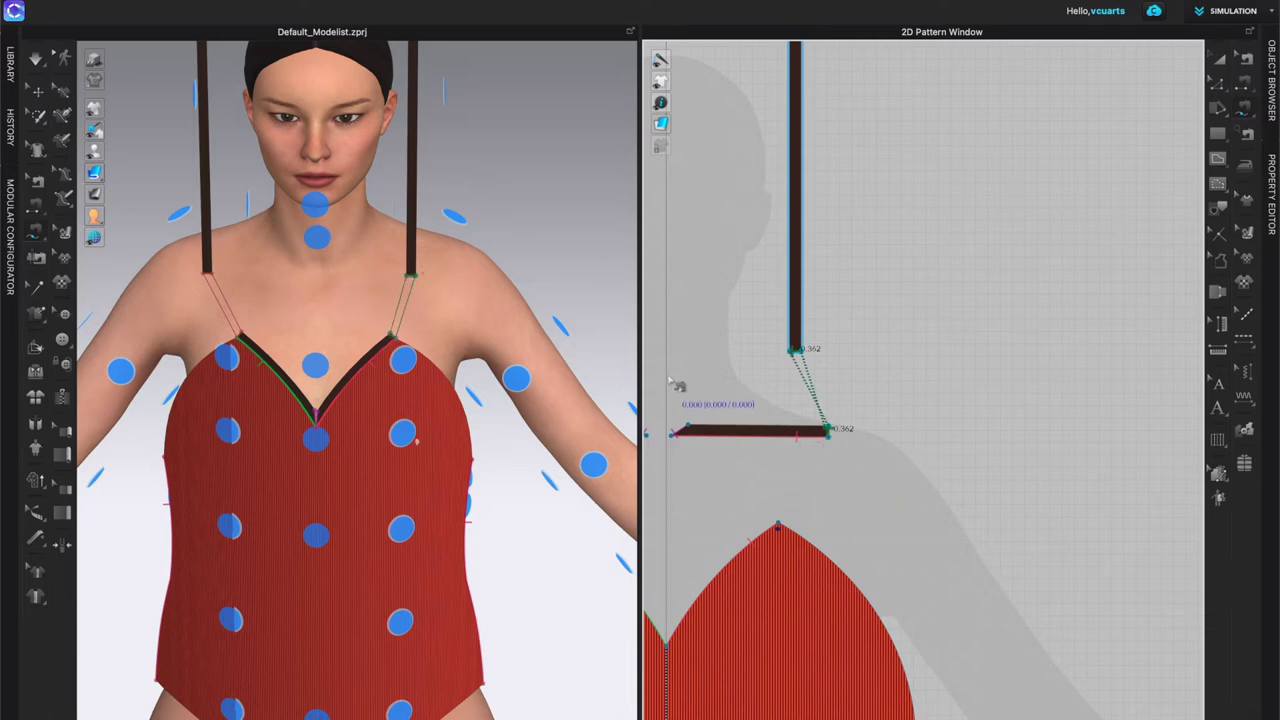
Step: Select both straps in 3D, rotate them to extend backward over the shoulders and lower them toward the shoulders
right_click_drag(298, 252, 348, 248)
right_click_drag(426, 240, 524, 294)
key("q")
left_click(473, 231)
left_click(545, 166, "shift")
left_click(468, 283)
left_click_drag(508, 240, 430, 270)
right_click_drag(435, 285, 346, 283)
left_click(300, 211)
left_click_drag(300, 211, 440, 206)
right_click_drag(352, 376, 523, 355)
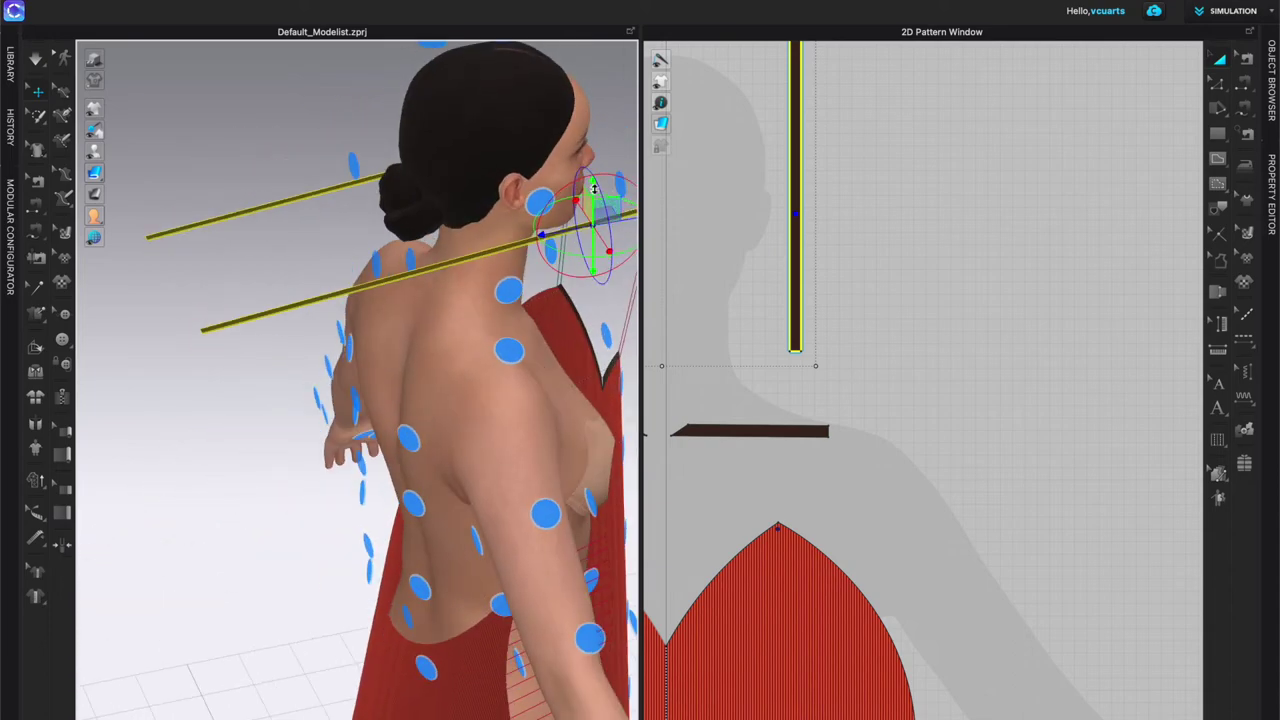
left_click_drag(593, 185, 607, 273)
right_click_drag(607, 273, 486, 388)
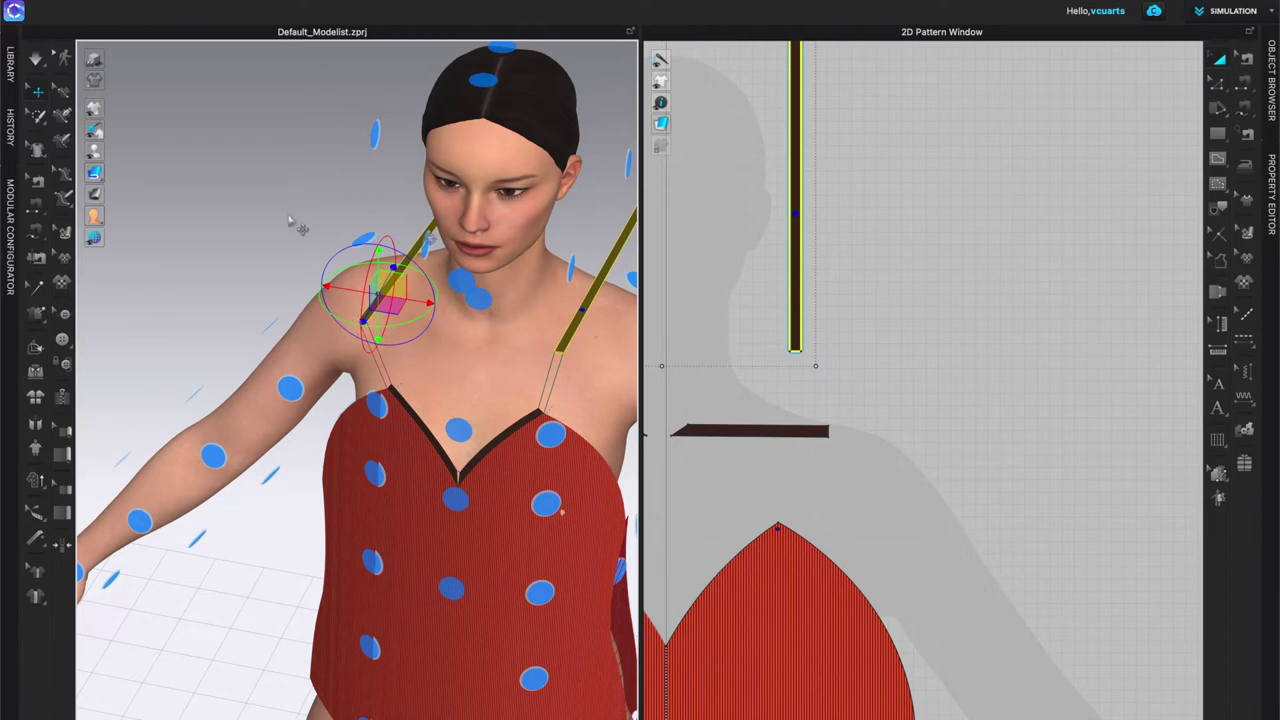
left_click(220, 605)
right_click(212, 596)
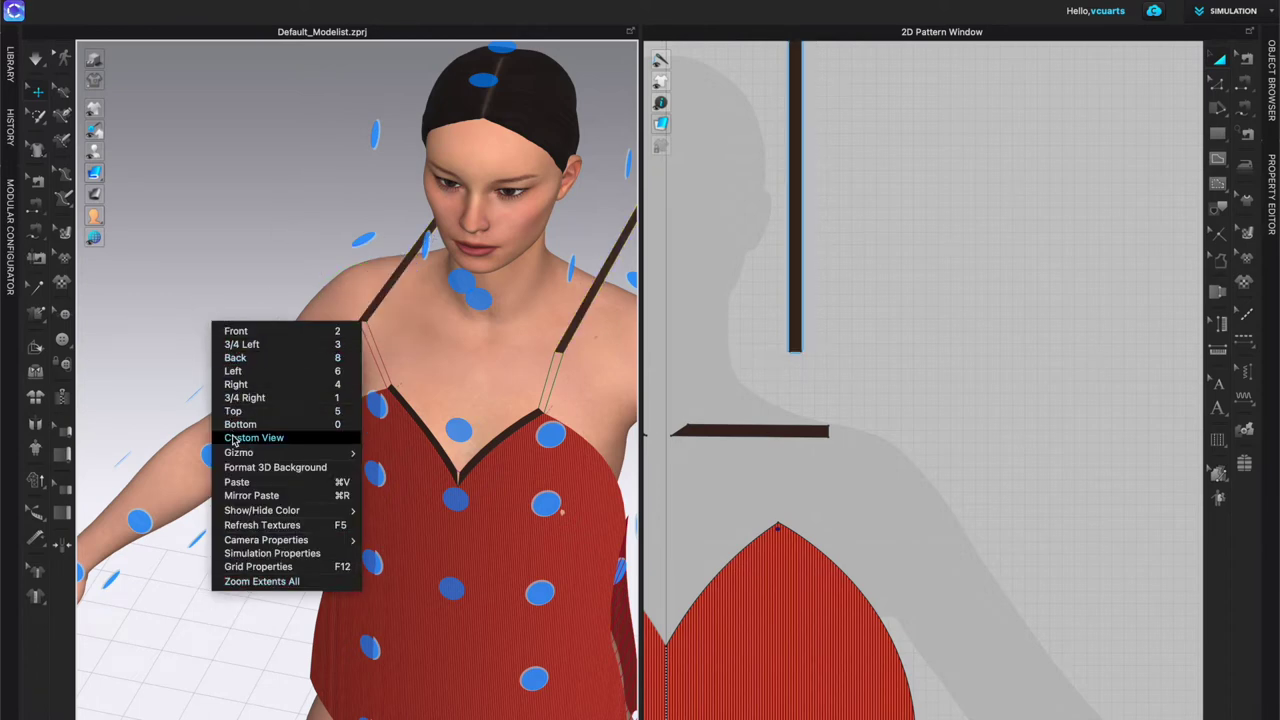
mouse_move(235, 455)
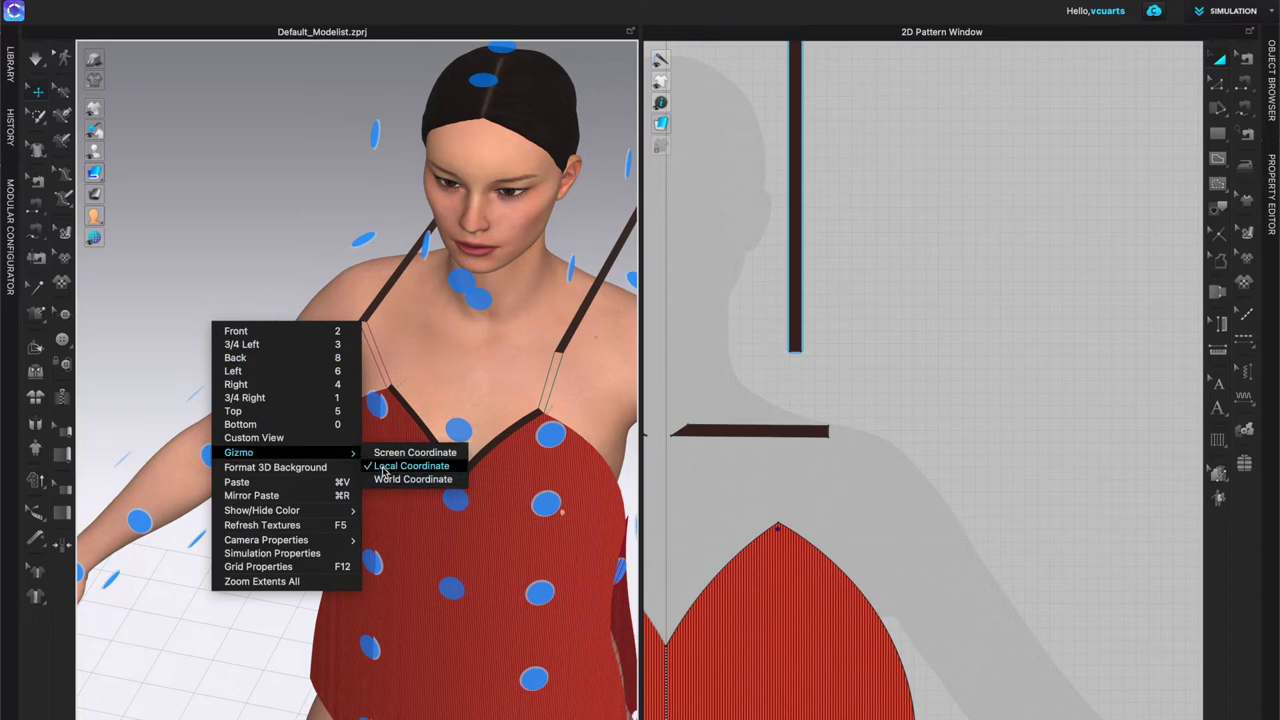
left_click(250, 278)
Step: Mark the free rear end of the strap on the avatar's left side as the first free-sewing segment
right_click_drag(255, 274, 343, 257)
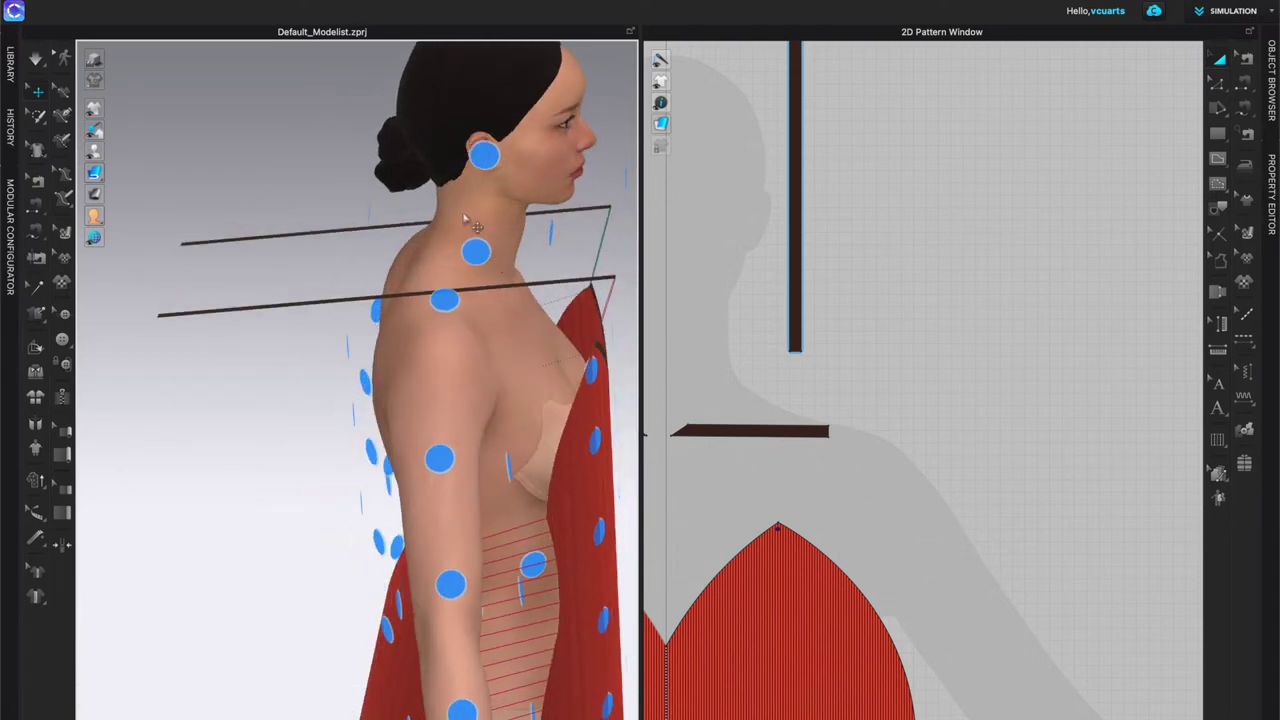
right_click_drag(398, 297, 447, 395)
right_click_drag(452, 455, 357, 320)
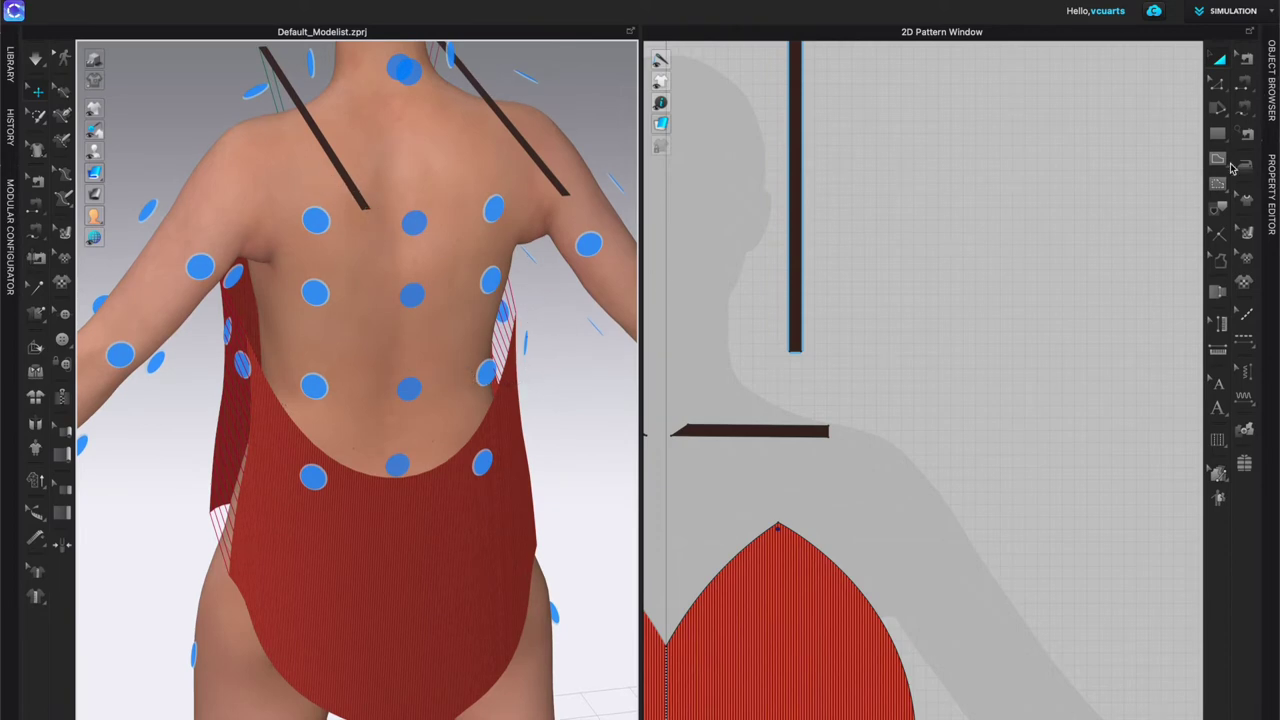
left_click(1248, 117)
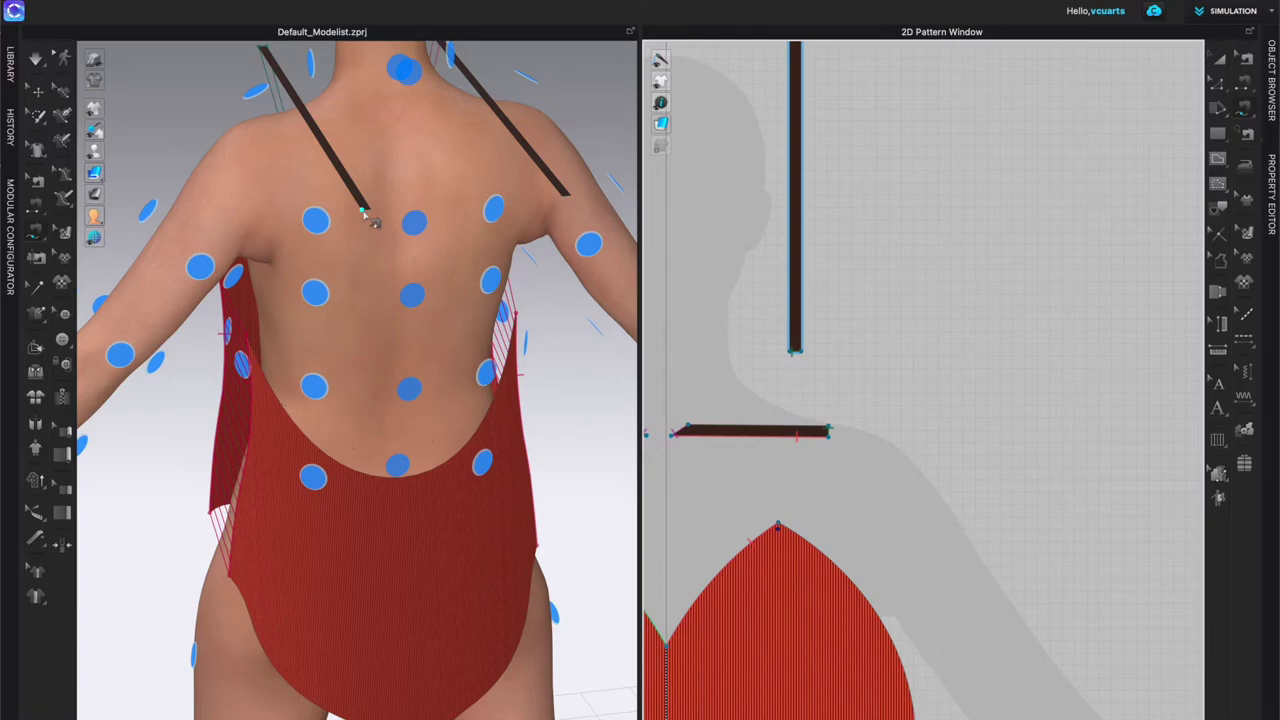
scroll(365, 218, "up", 5)
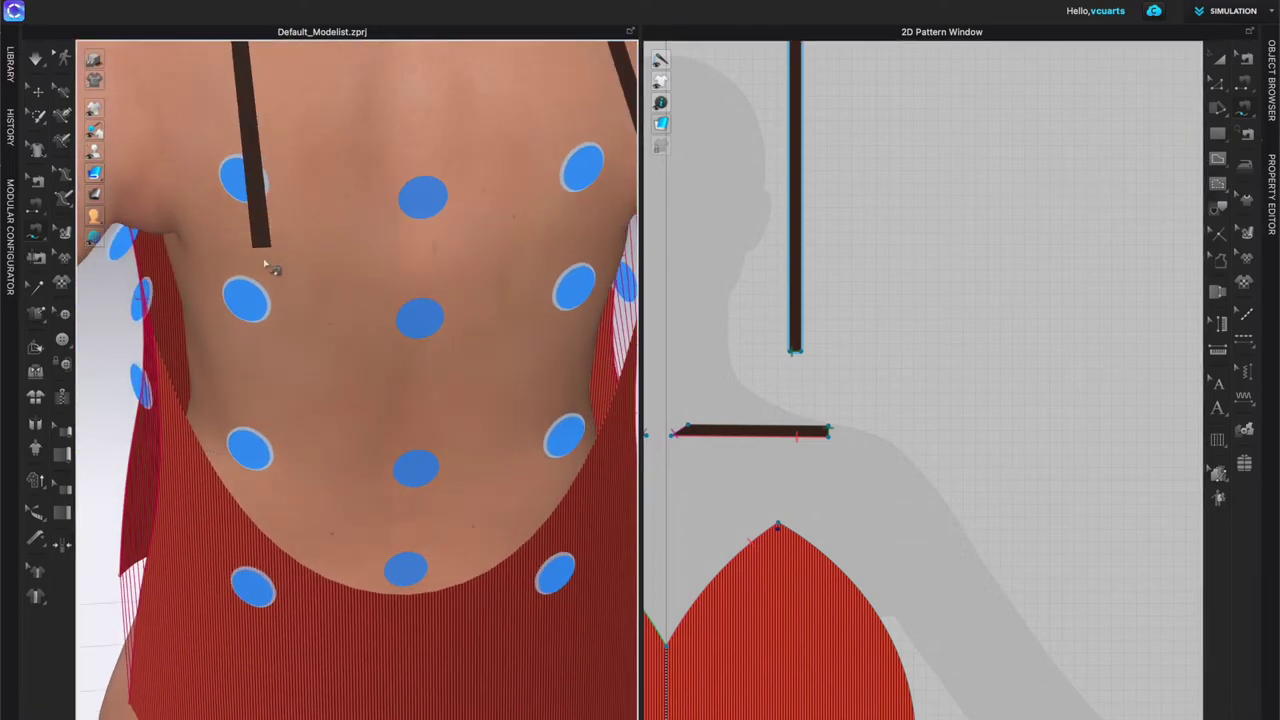
right_click_drag(262, 254, 471, 343)
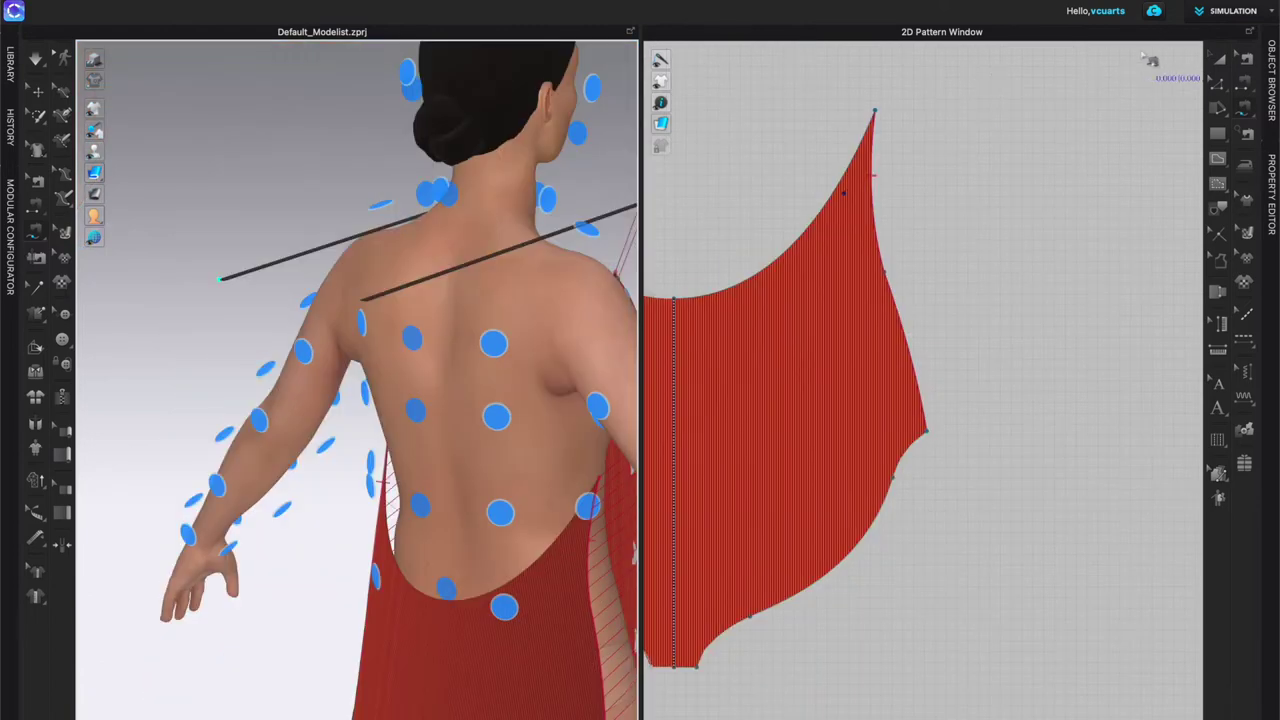
scroll(714, 186, "down", 6)
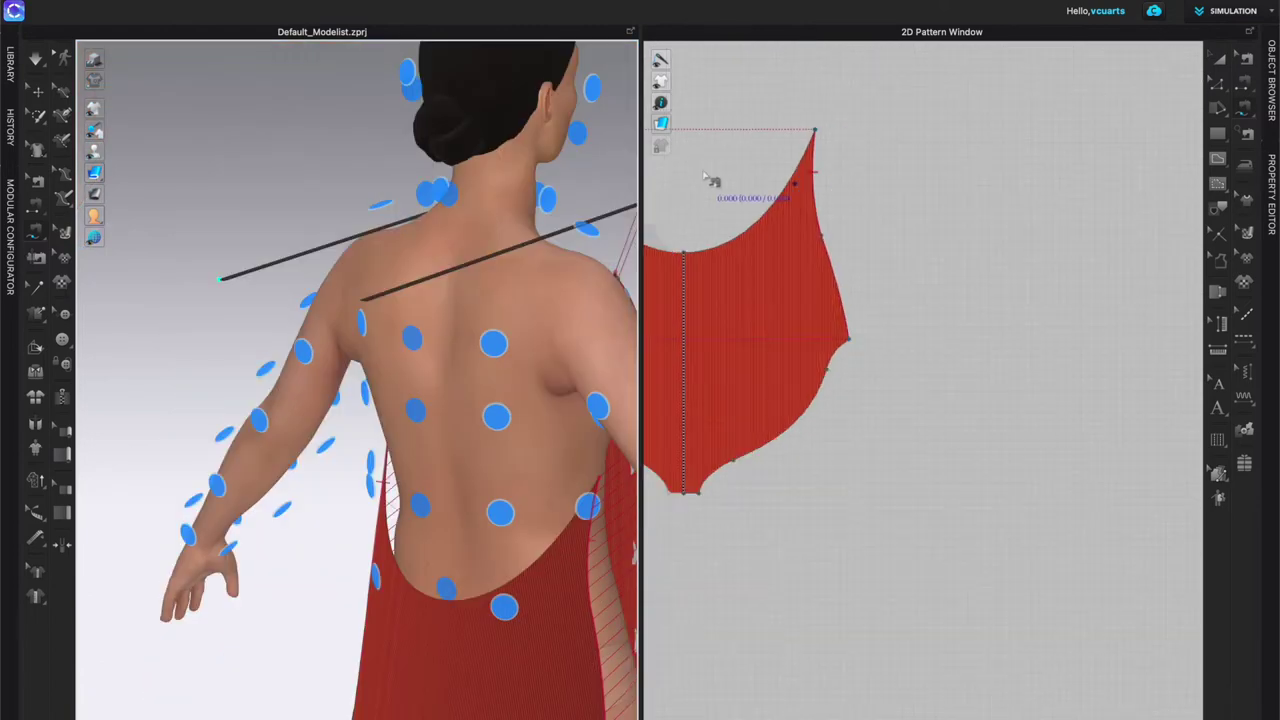
middle_click_drag(728, 149, 1017, 425)
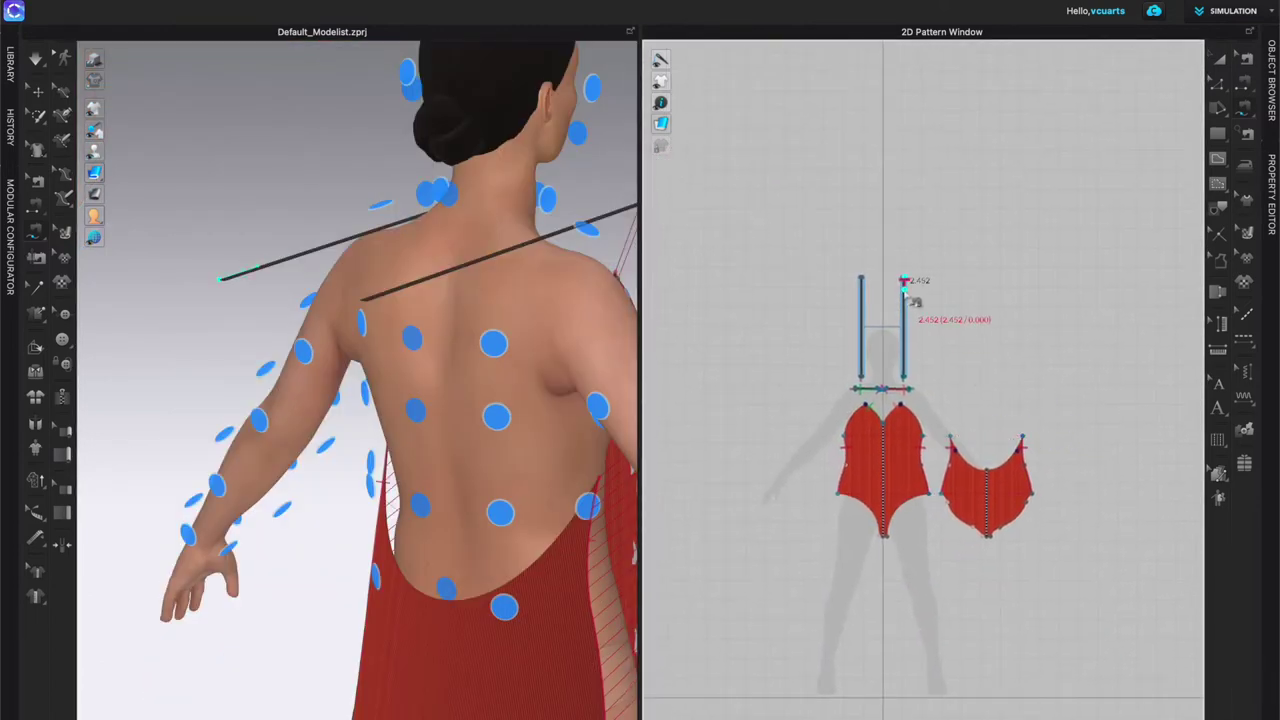
scroll(912, 295, "up", 5)
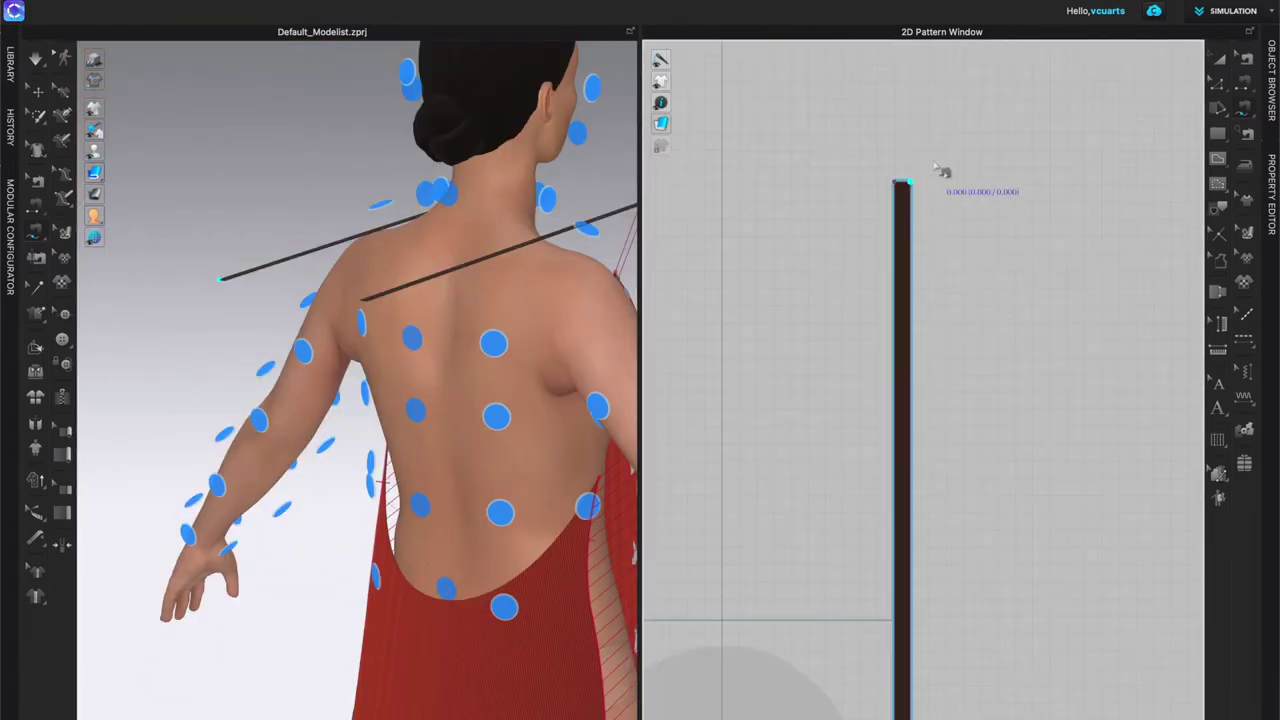
left_click(898, 182)
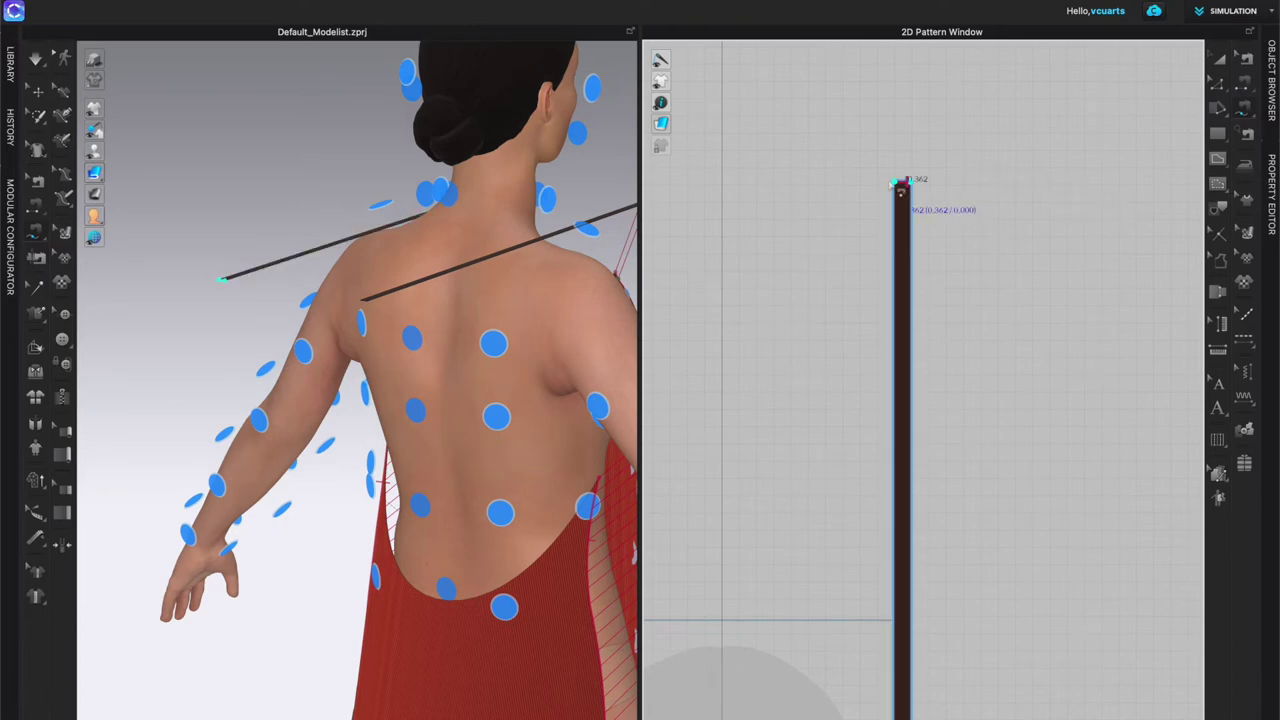
scroll(1014, 385, "down", 3)
right_click_drag(1080, 486, 848, 347)
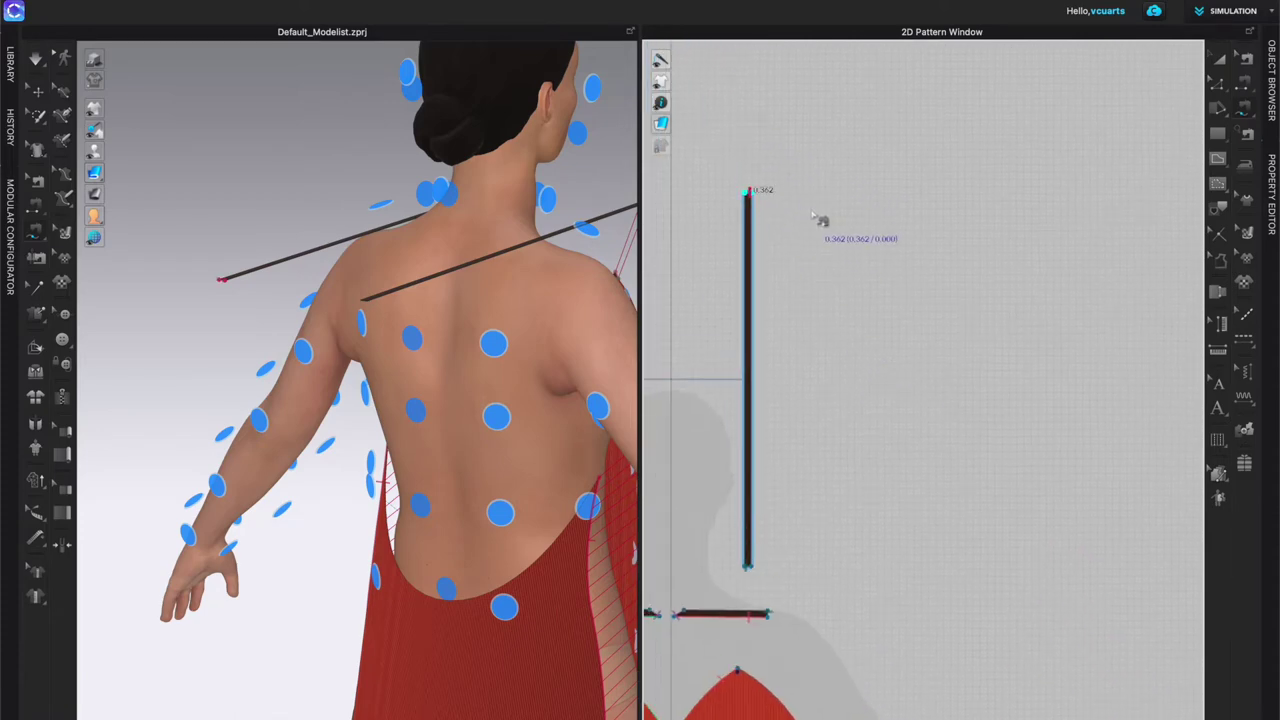
Step: Sew that strap end to the back panel's neckline edge just below the tip on the avatar's opposite side, crossing the straps
right_click(1214, 530)
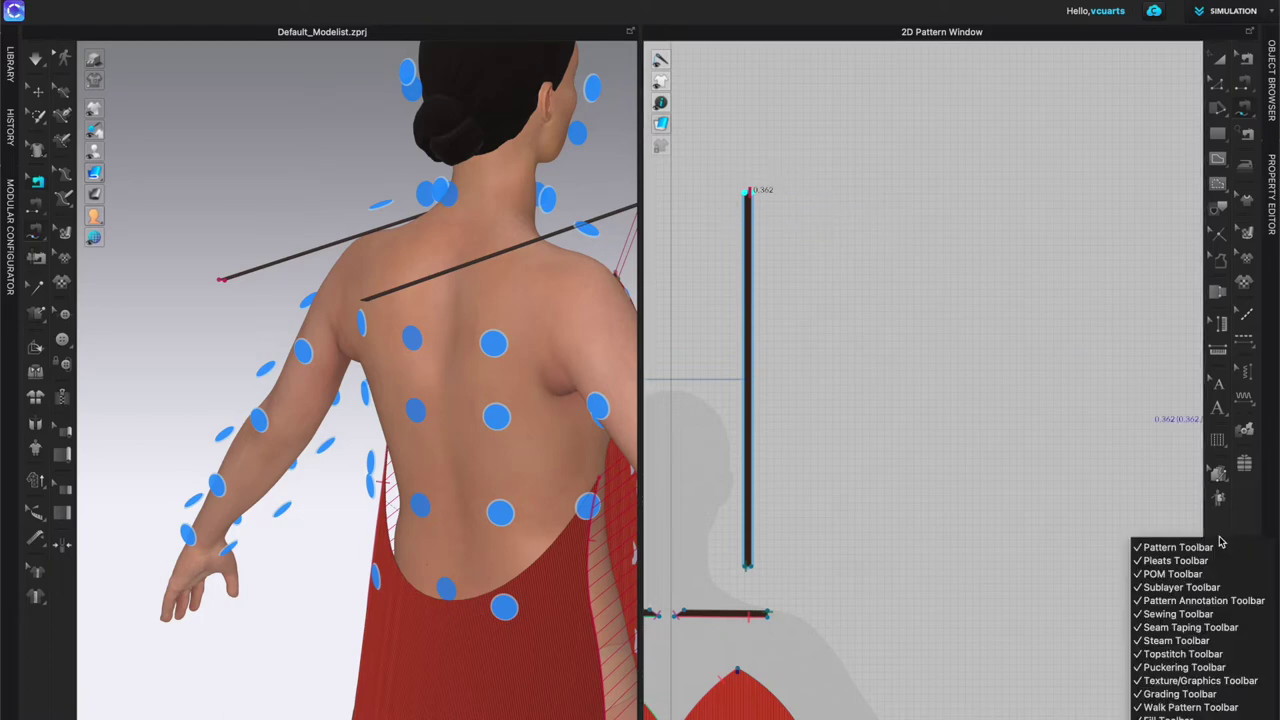
left_click(1151, 465)
middle_click_drag(1151, 465, 802, 113)
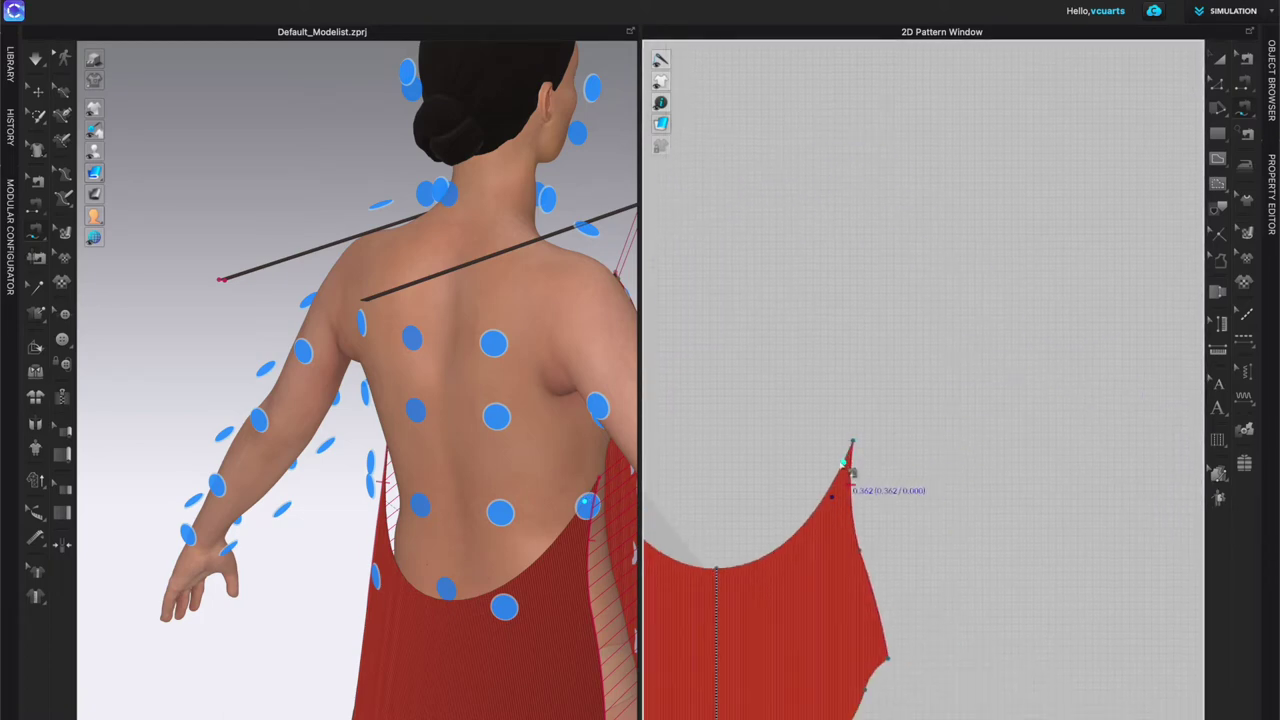
left_click(845, 459)
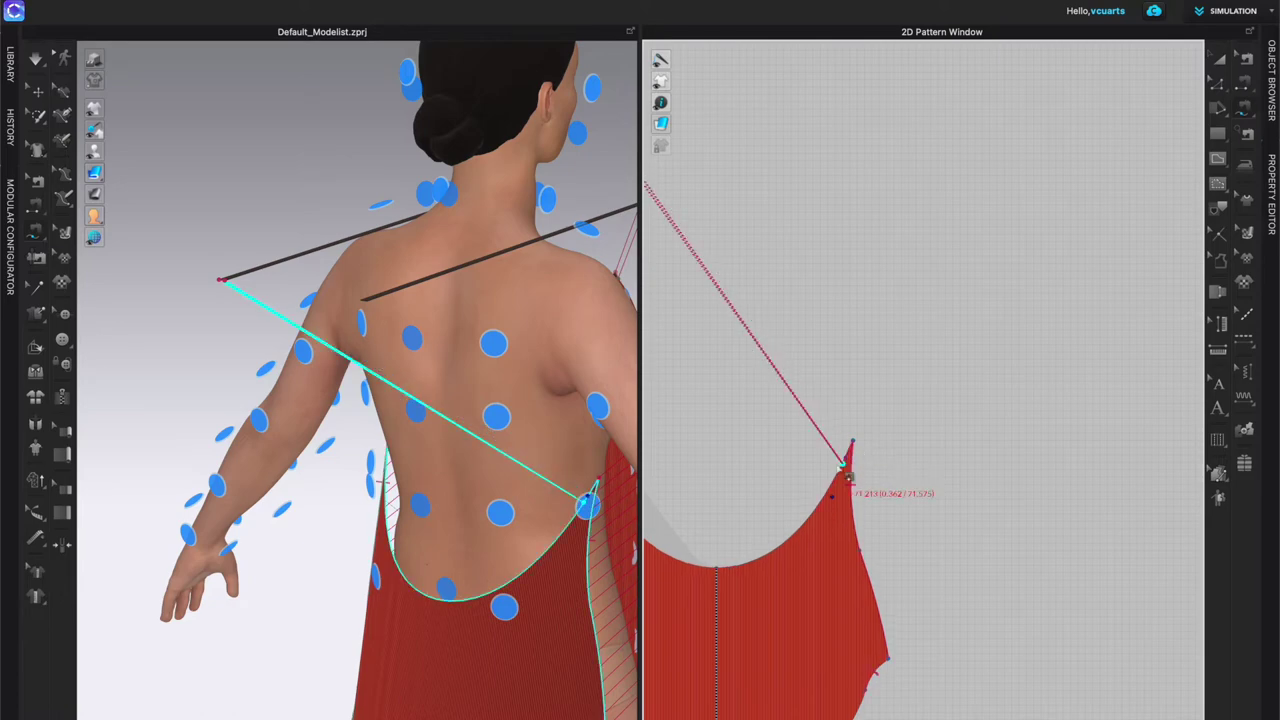
scroll(838, 463, "up", 5)
left_click(852, 460)
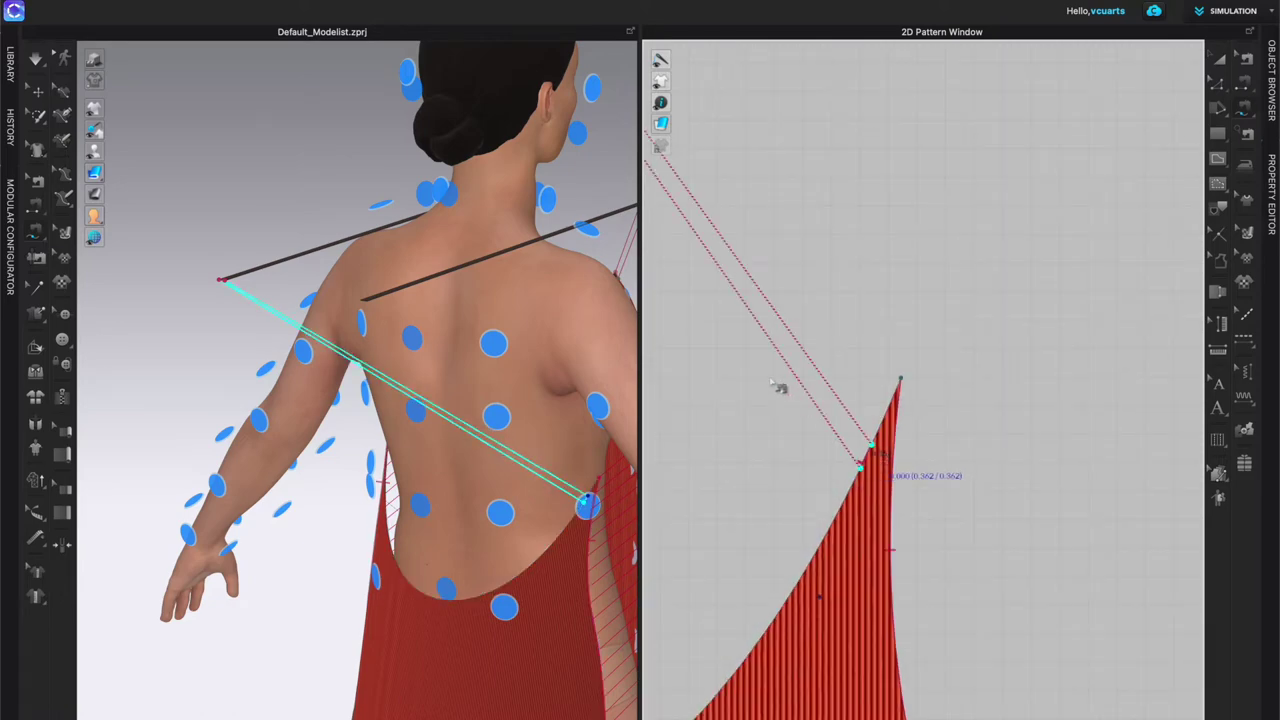
scroll(757, 430, "down", 5)
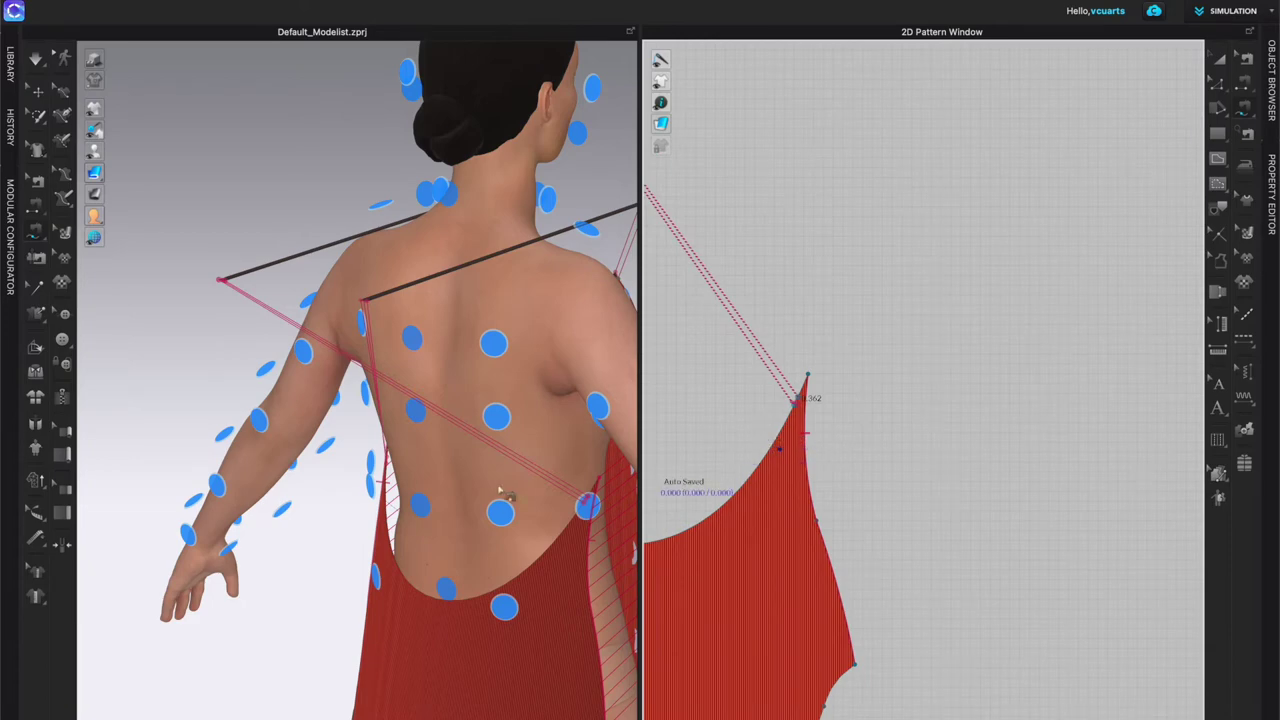
Step: Free-sew the back panel's bottom crotch edge to the front panel's matching bottom crotch edge
mouse_move(483, 490)
right_mouse_down()
mouse_move(547, 482)
mouse_move(498, 479)
right_mouse_up()
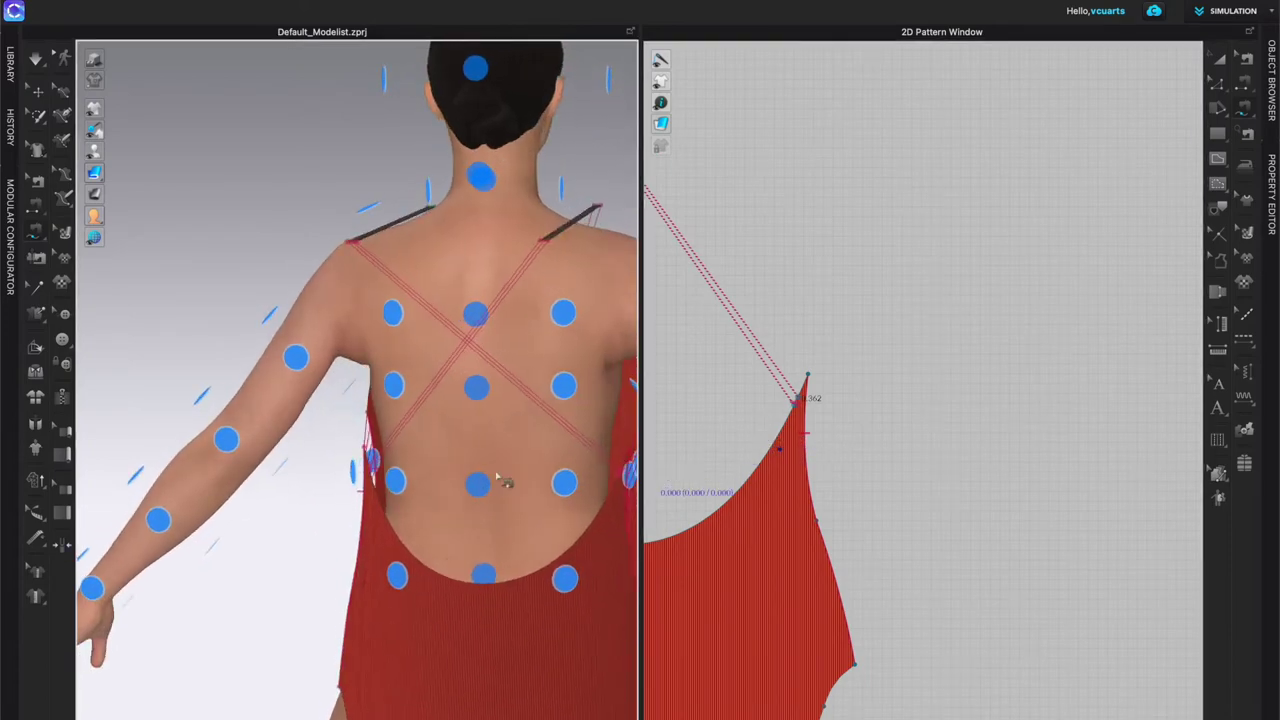
scroll(457, 363, "down", 5)
right_click_drag(408, 418, 521, 414)
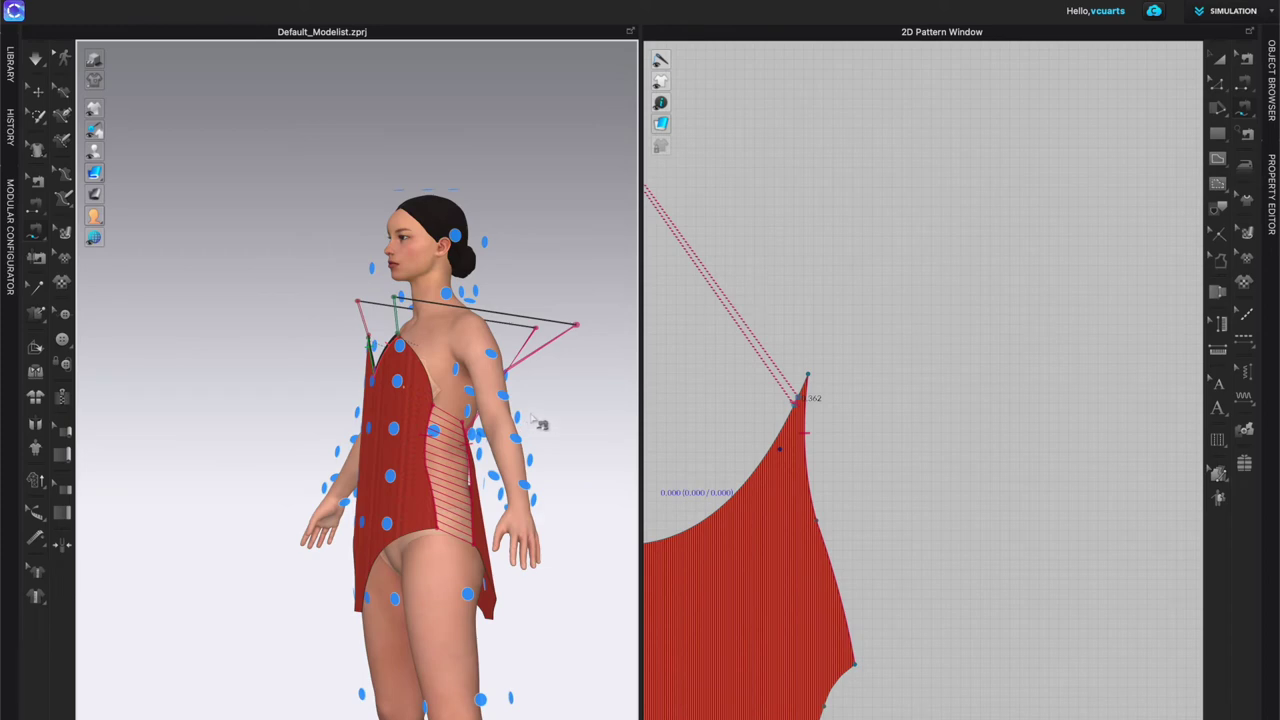
right_click(938, 563)
left_click(892, 478)
middle_click_drag(915, 632, 1105, 221)
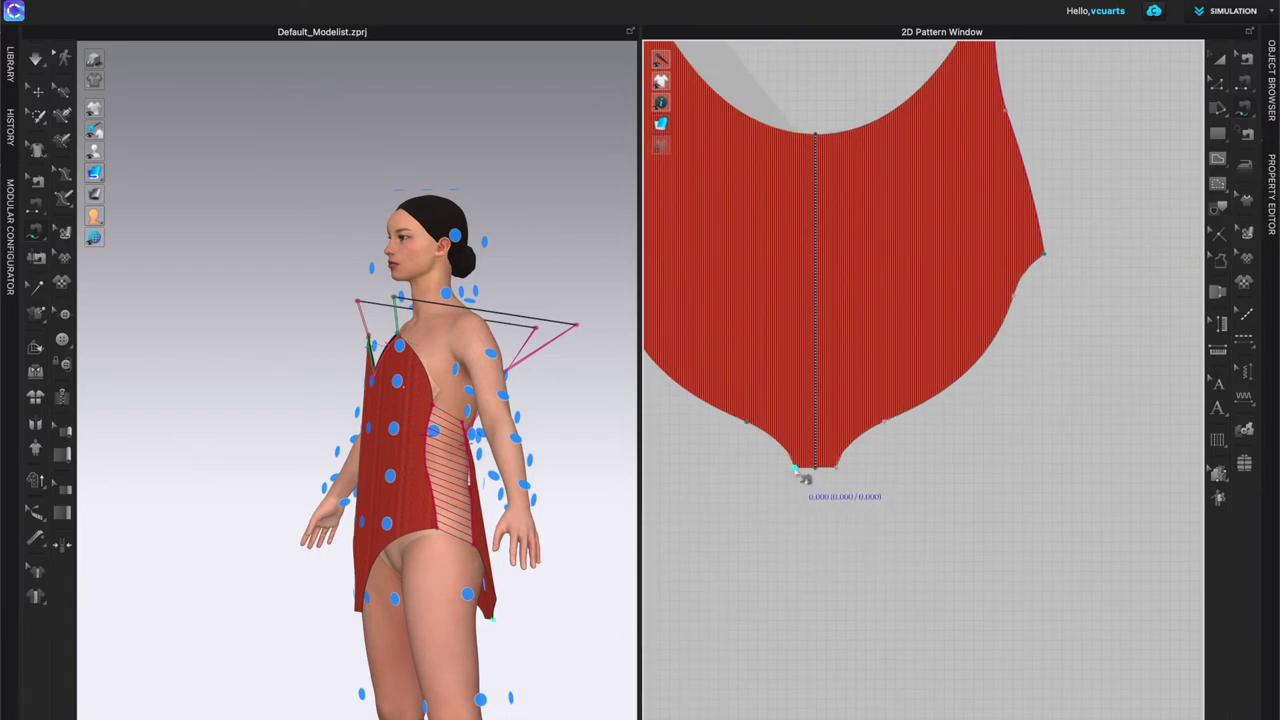
scroll(686, 514, "down", 5)
right_click_drag(686, 517, 903, 460)
scroll(903, 457, "up", 5)
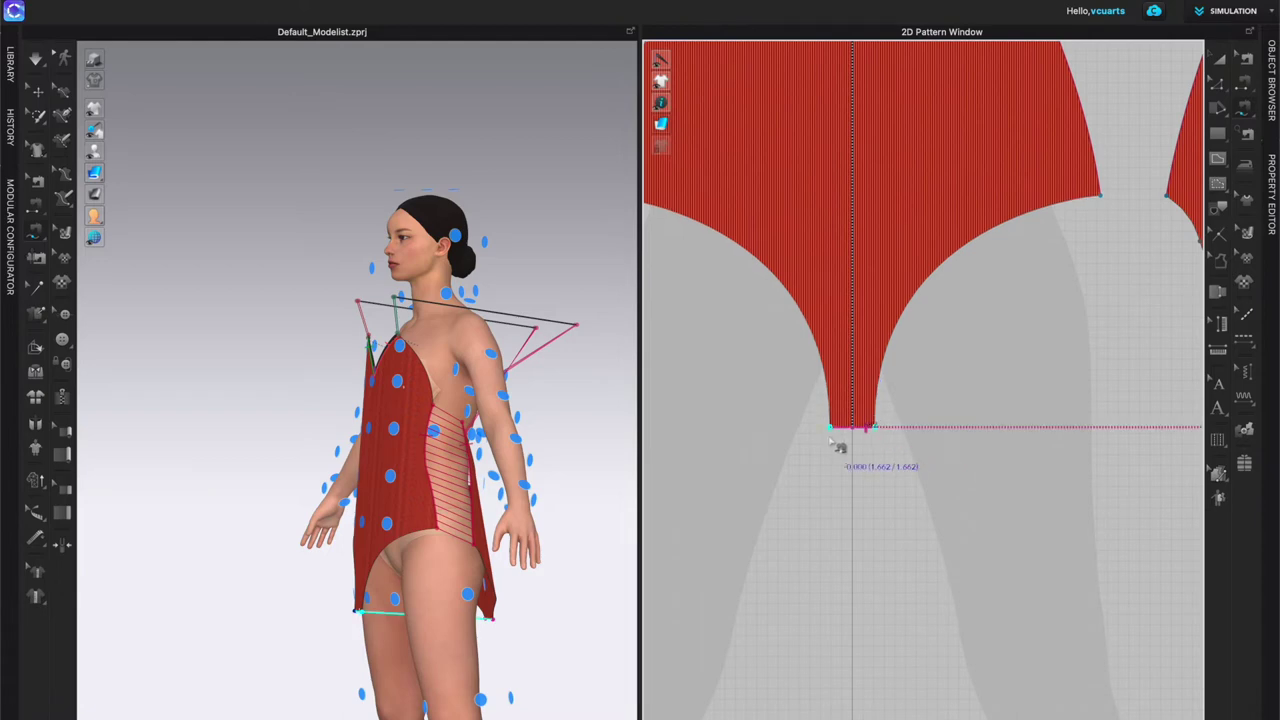
Step: Simulate the sewn swimsuit and inspect its drape and crossed straps from the front and back
right_click_drag(549, 630, 507, 586)
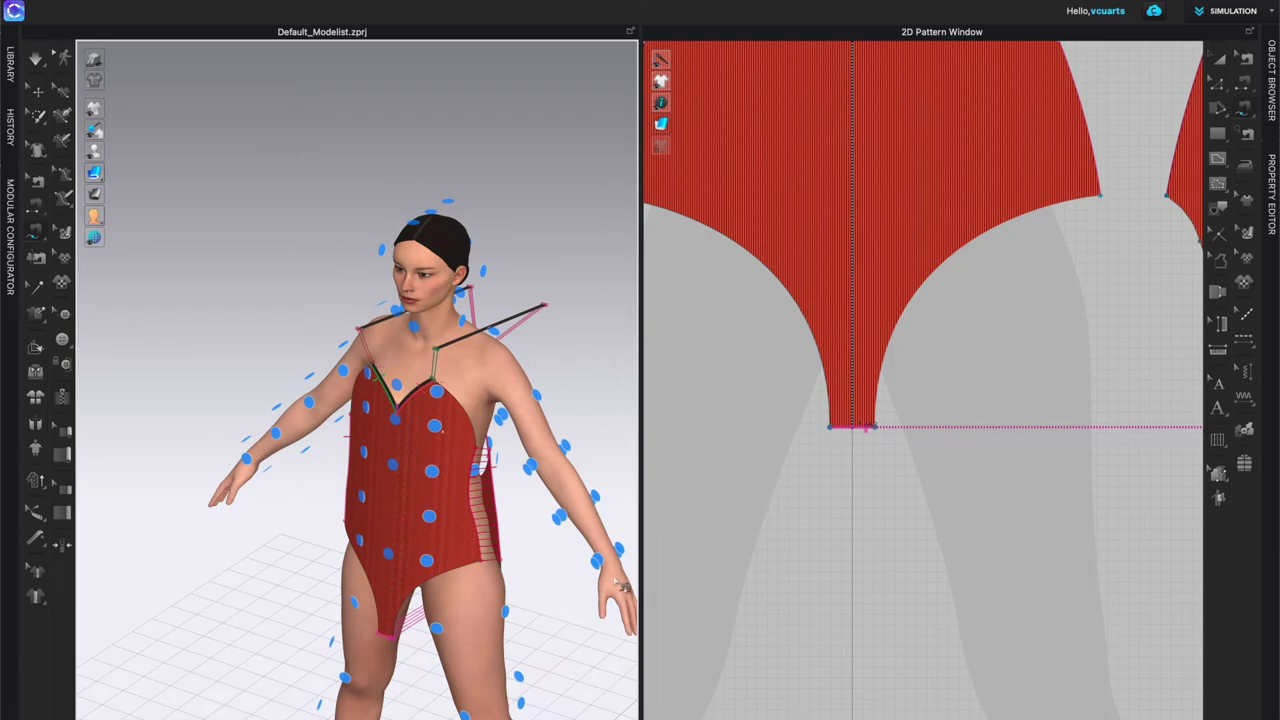
key("space")
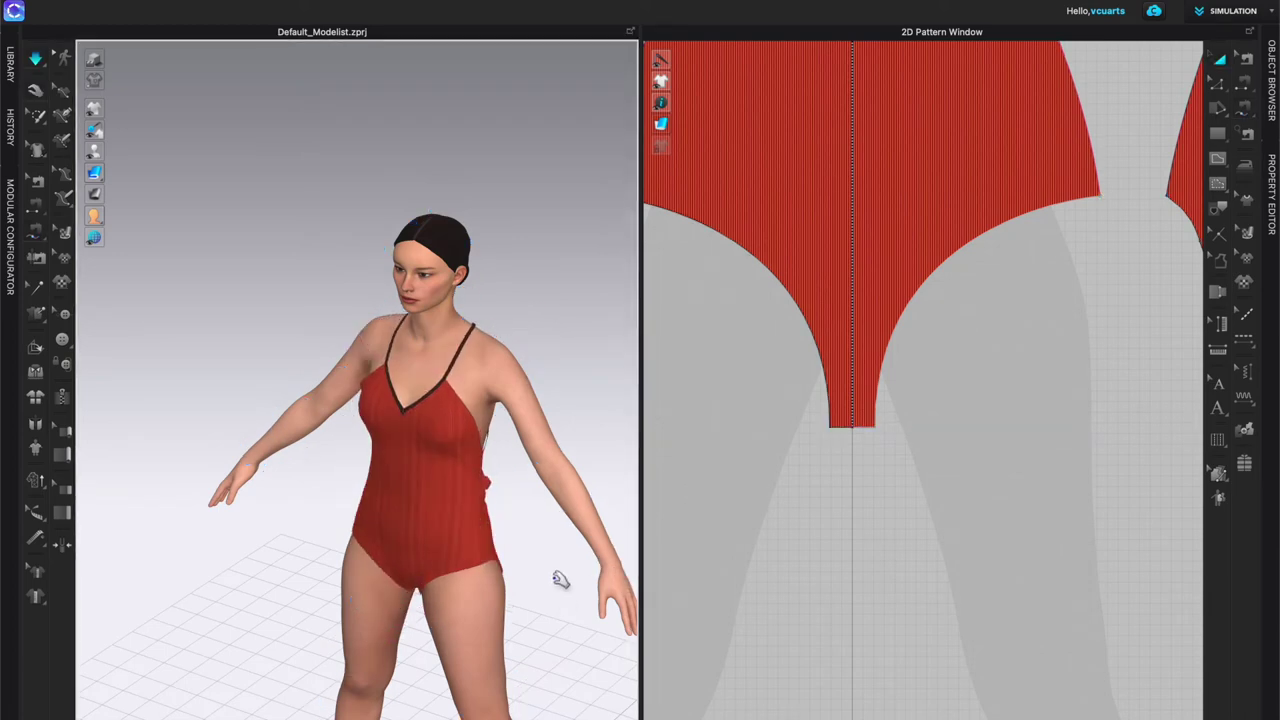
right_click_drag(523, 589, 380, 492)
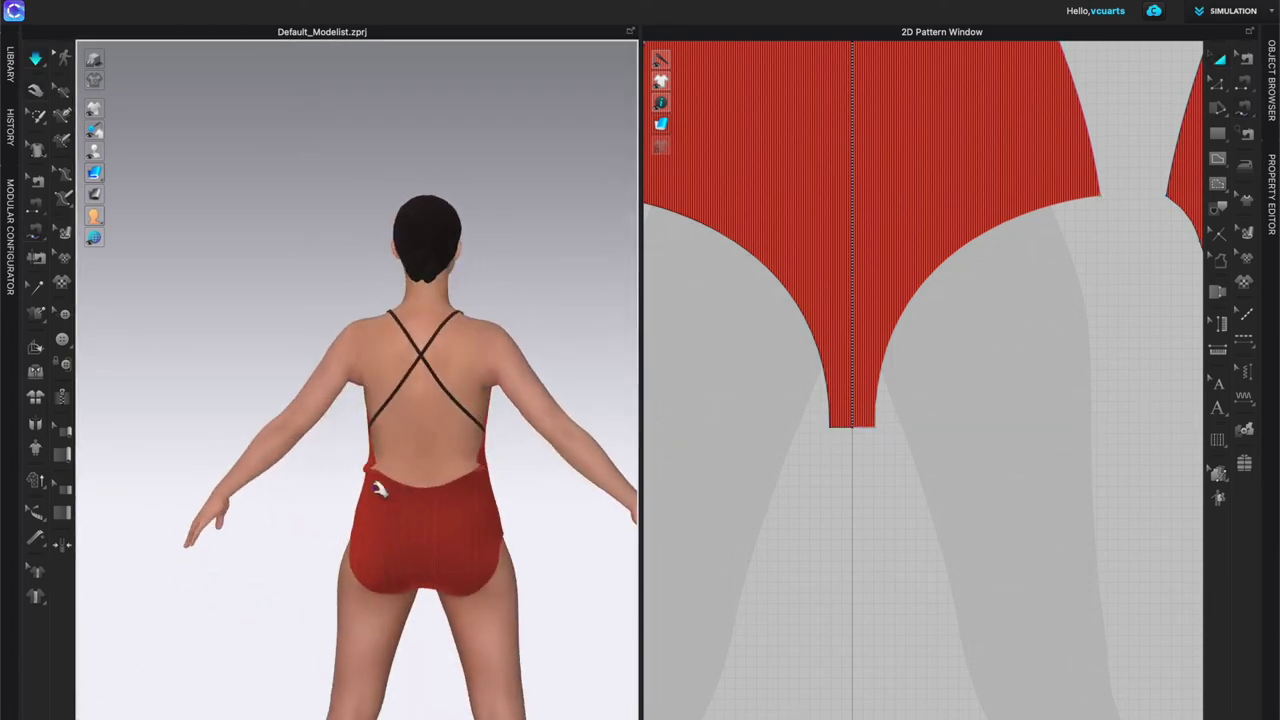
right_click_drag(369, 547, 517, 531)
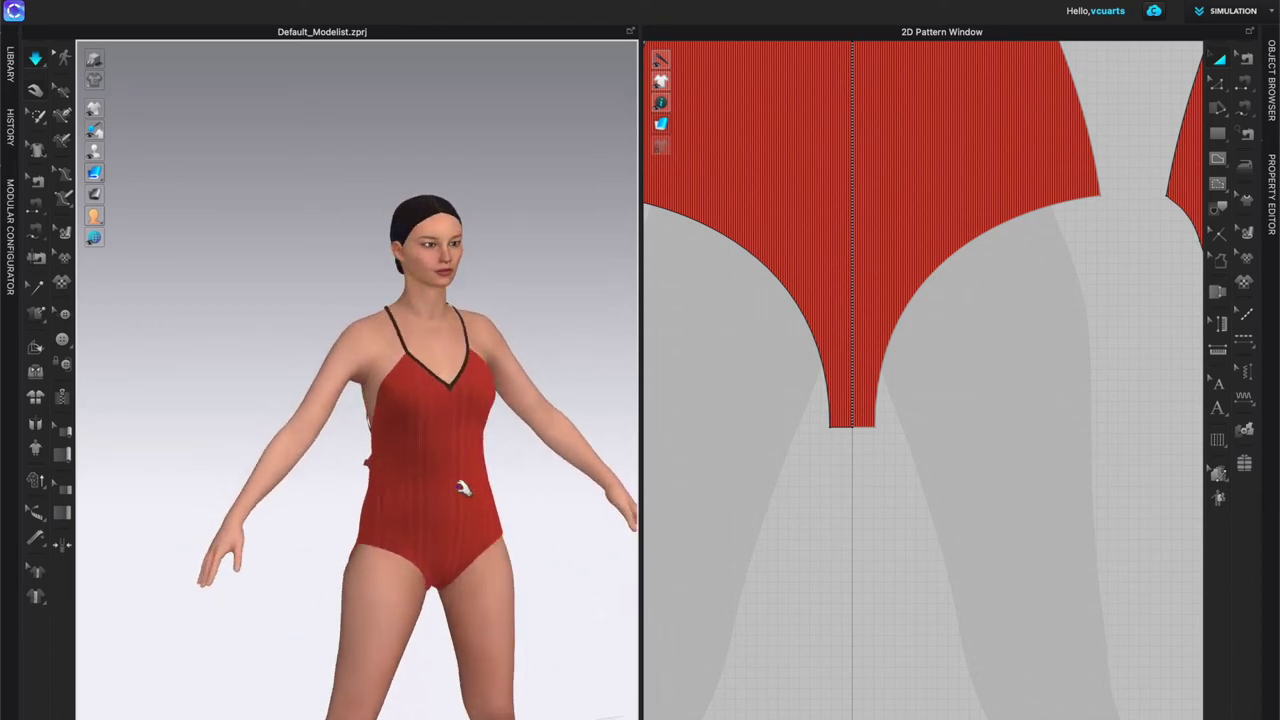
scroll(463, 487, "down", 3)
right_click_drag(370, 462, 500, 477)
Step: Delete both tacks that hold the back panel to the avatar at the sides of the waist
key("m")
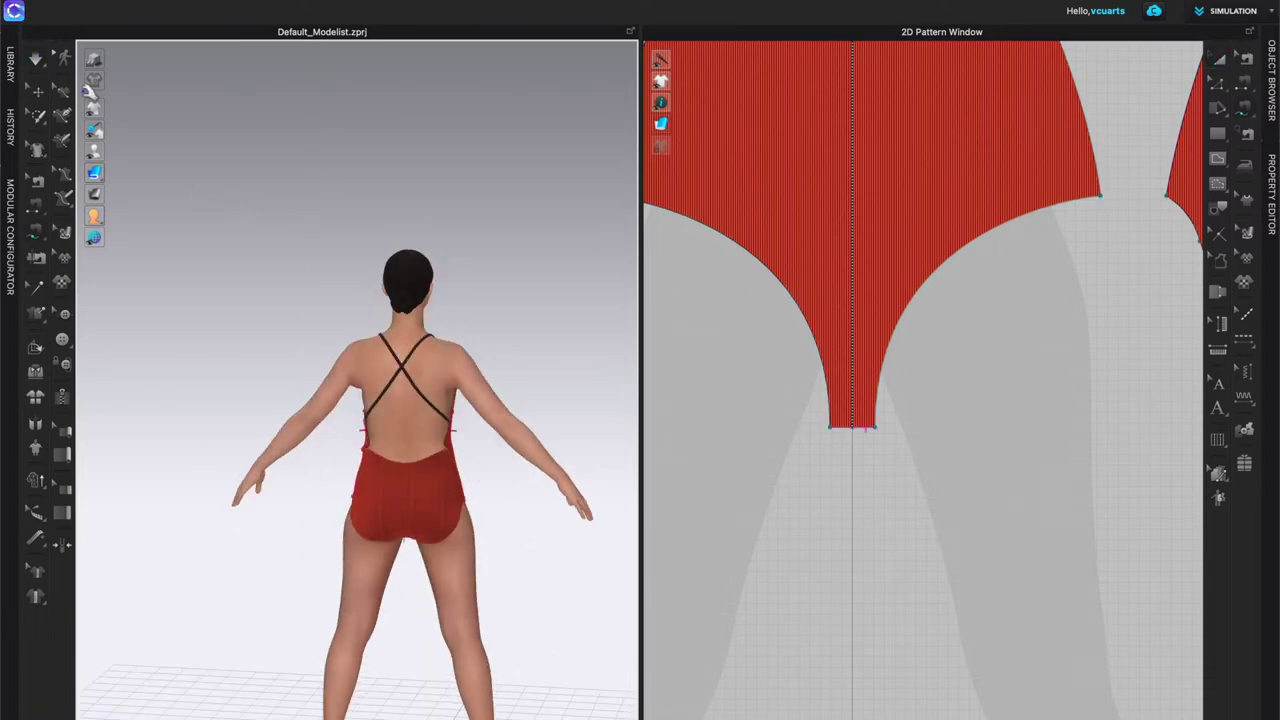
left_click(39, 287)
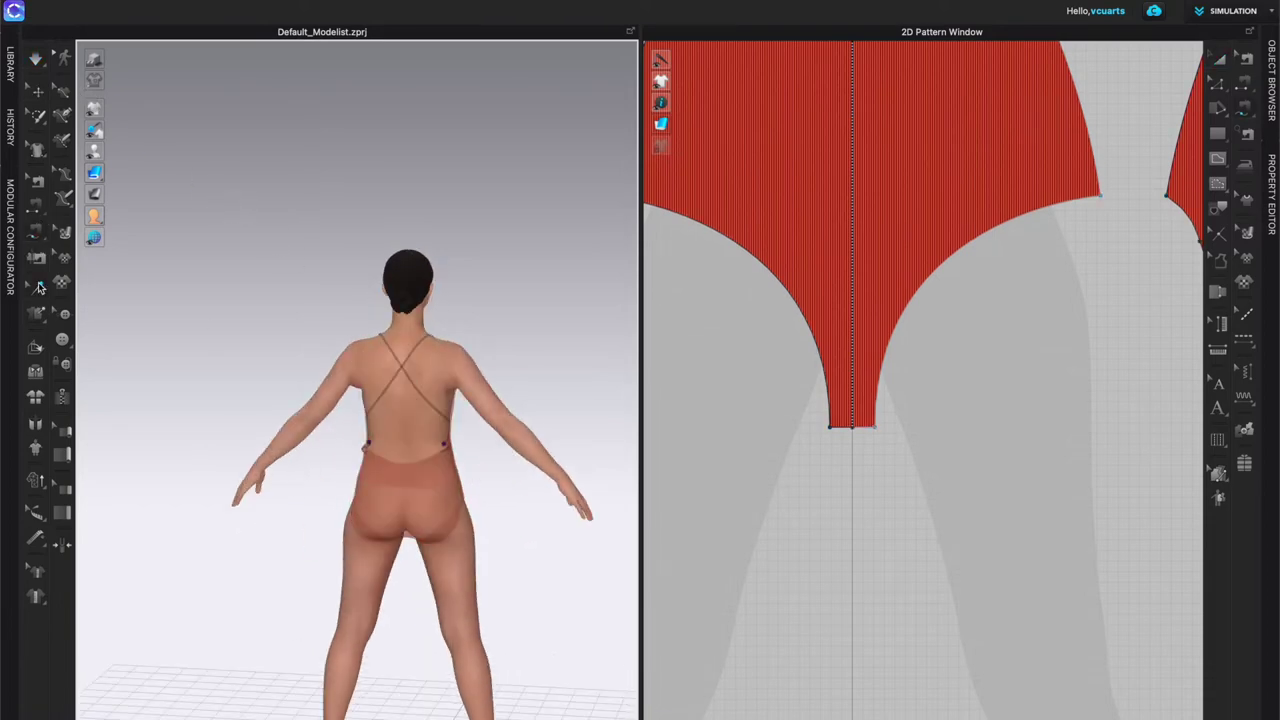
scroll(370, 450, "up", 2)
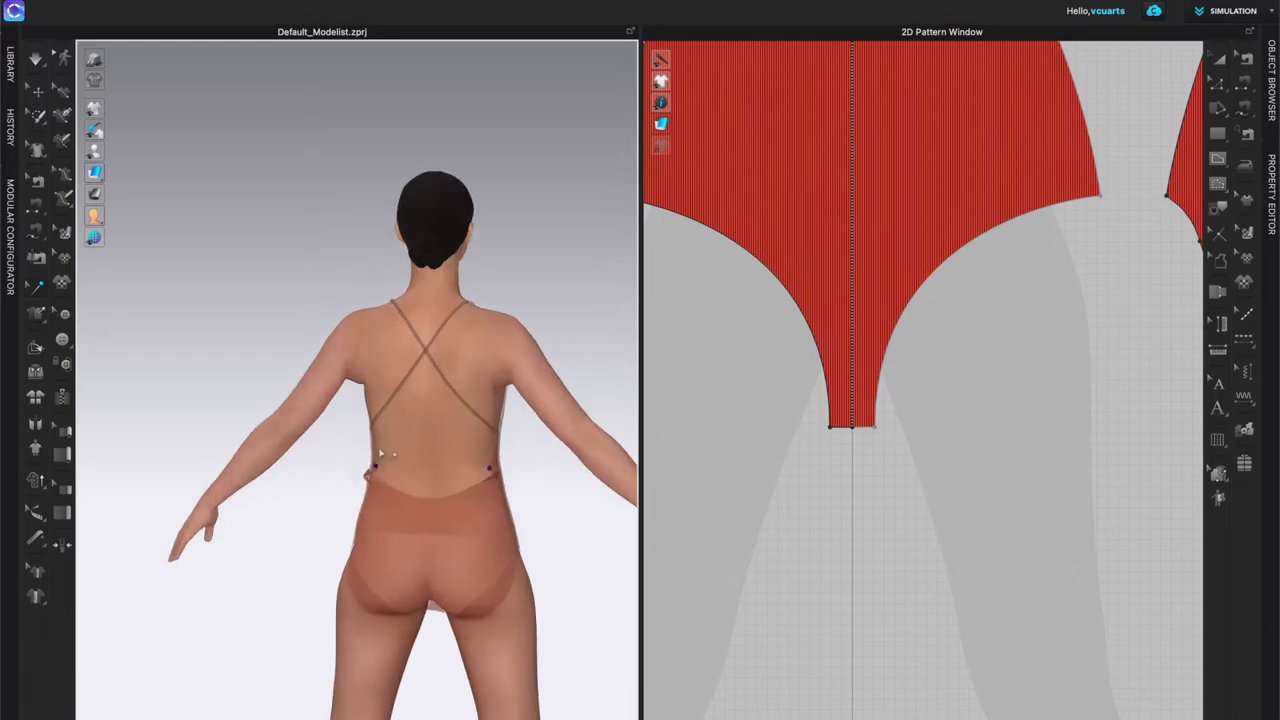
right_click(375, 466)
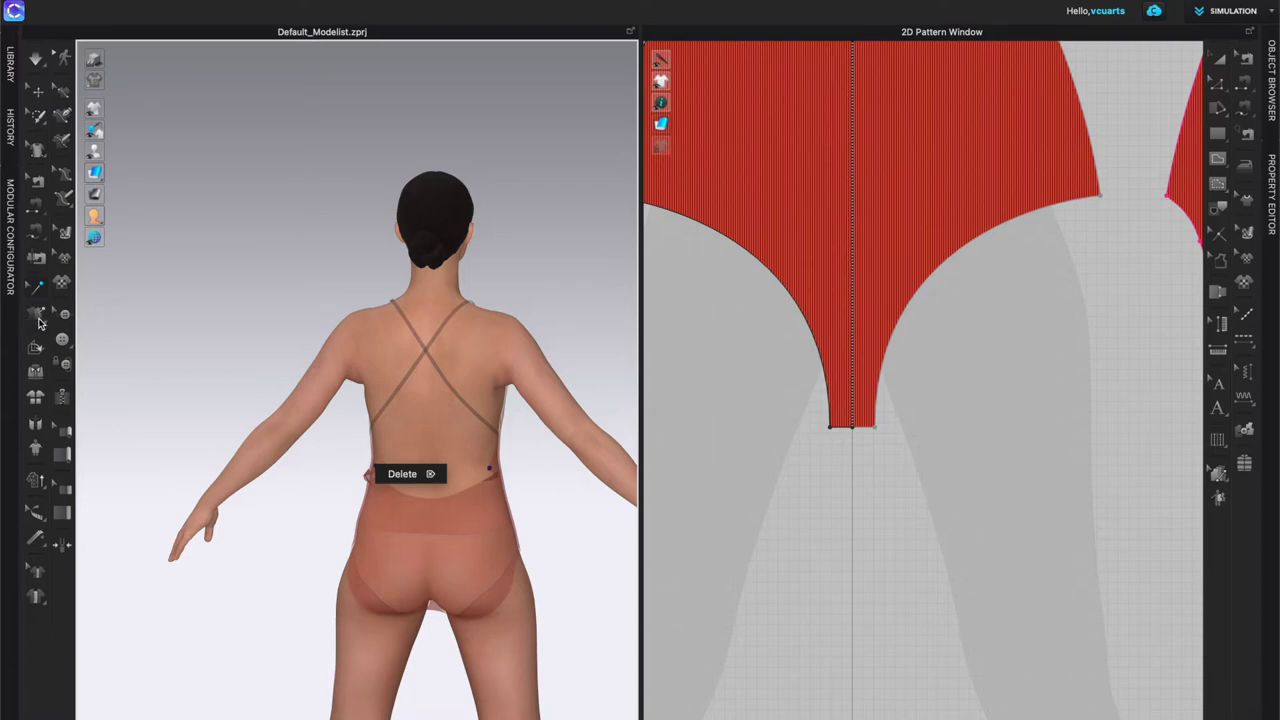
left_click(40, 322)
left_click(40, 322)
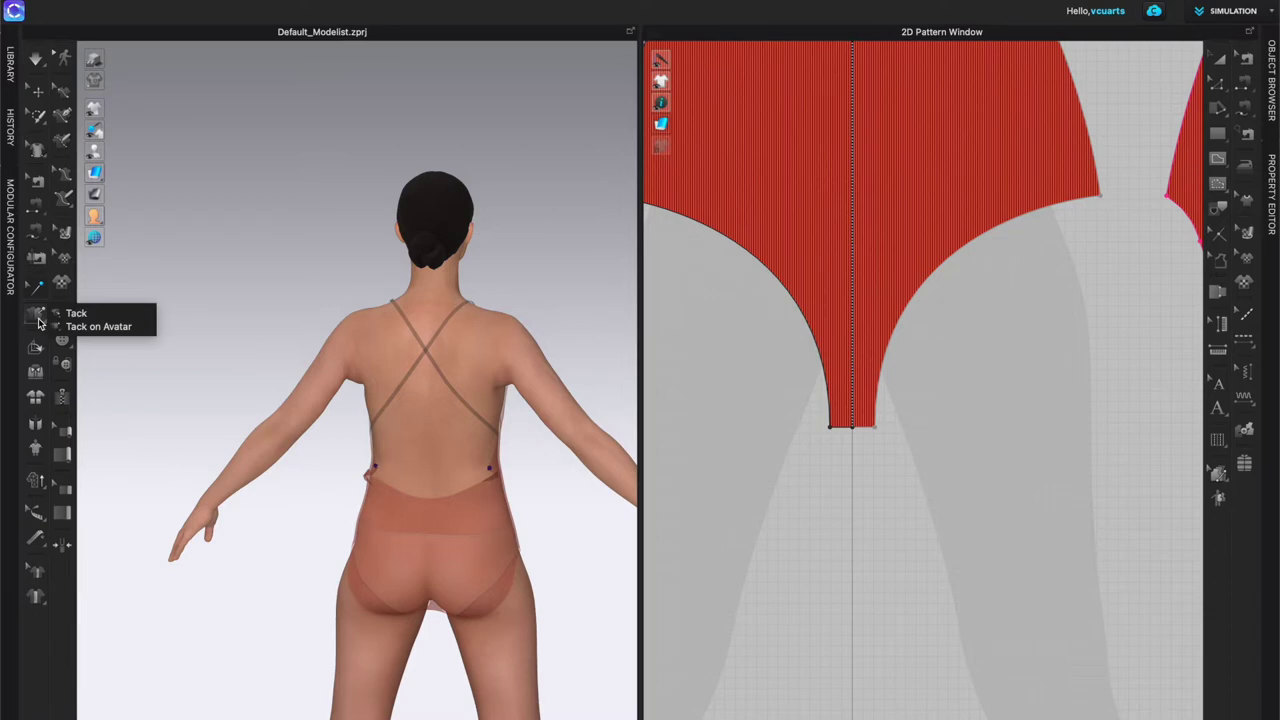
left_click(99, 327)
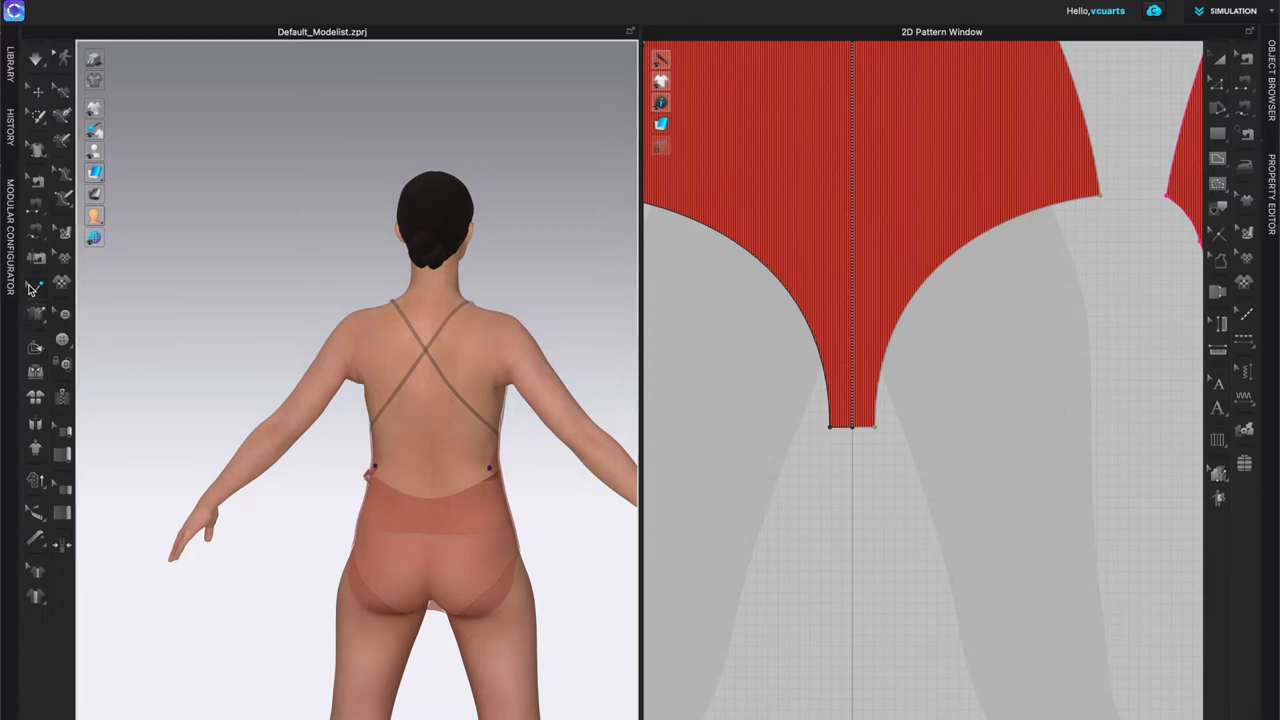
scroll(382, 486, "up", 2)
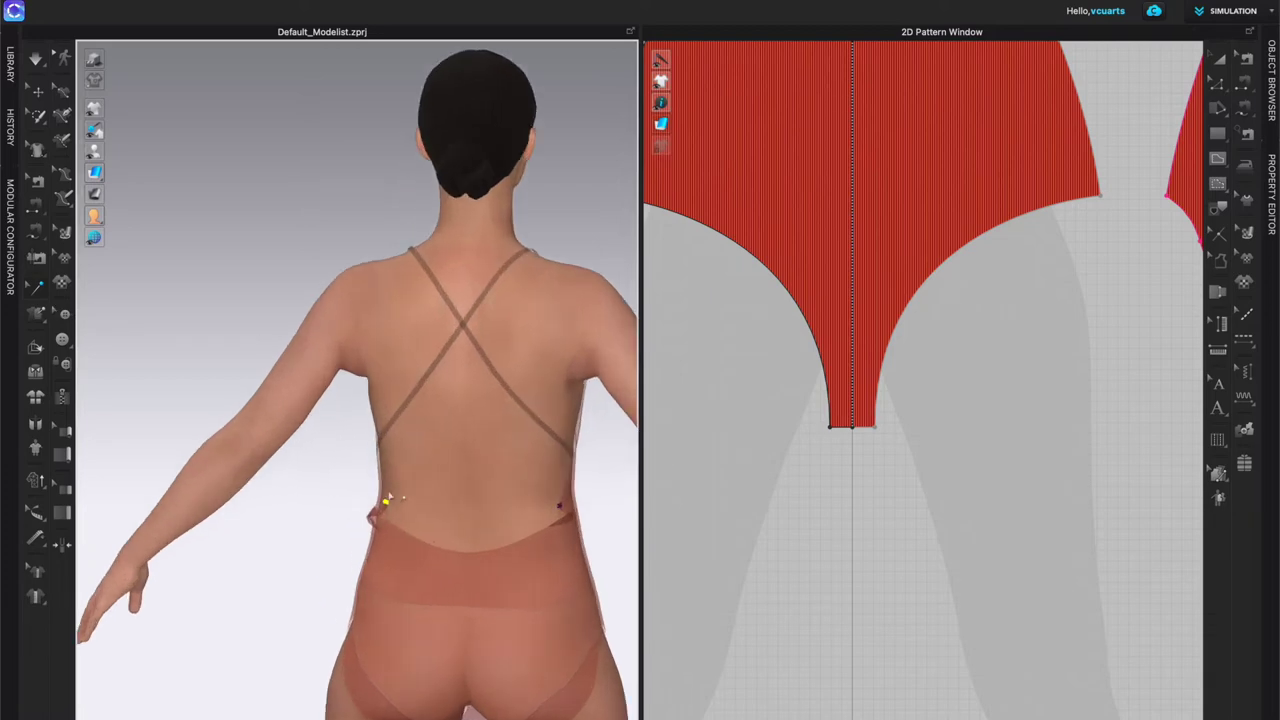
right_click(386, 507)
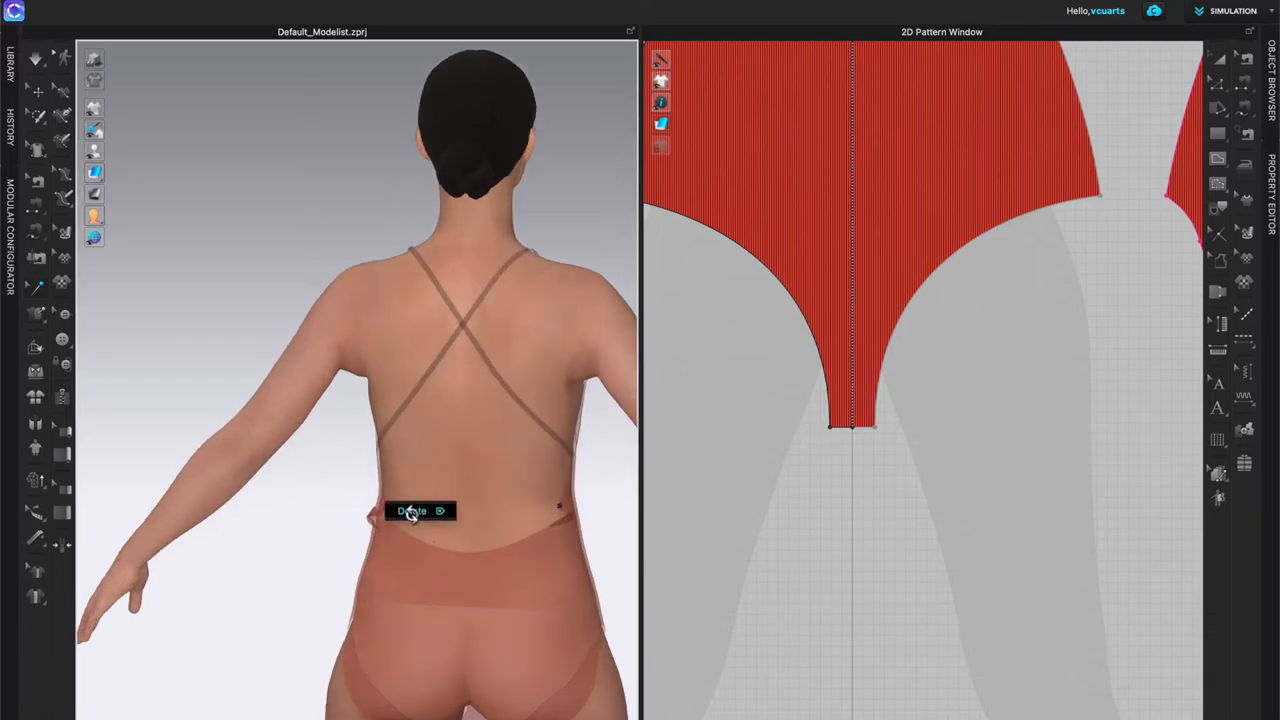
left_click(411, 511)
right_click(561, 510)
left_click(586, 511)
Step: Simulate the swimsuit without the tacks and inspect its fit from the side and front
right_click_drag(514, 512, 411, 352)
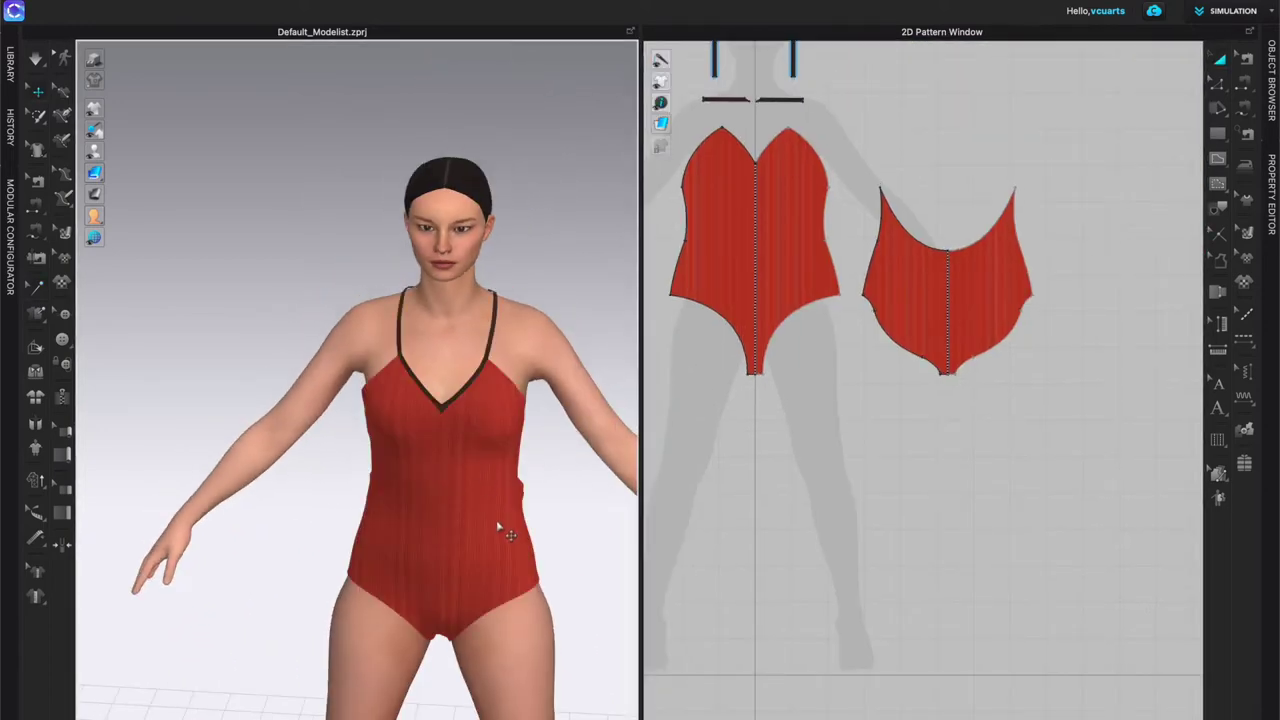
key("space")
right_click_drag(420, 517, 373, 554)
right_click_drag(389, 553, 522, 561)
right_click(523, 563)
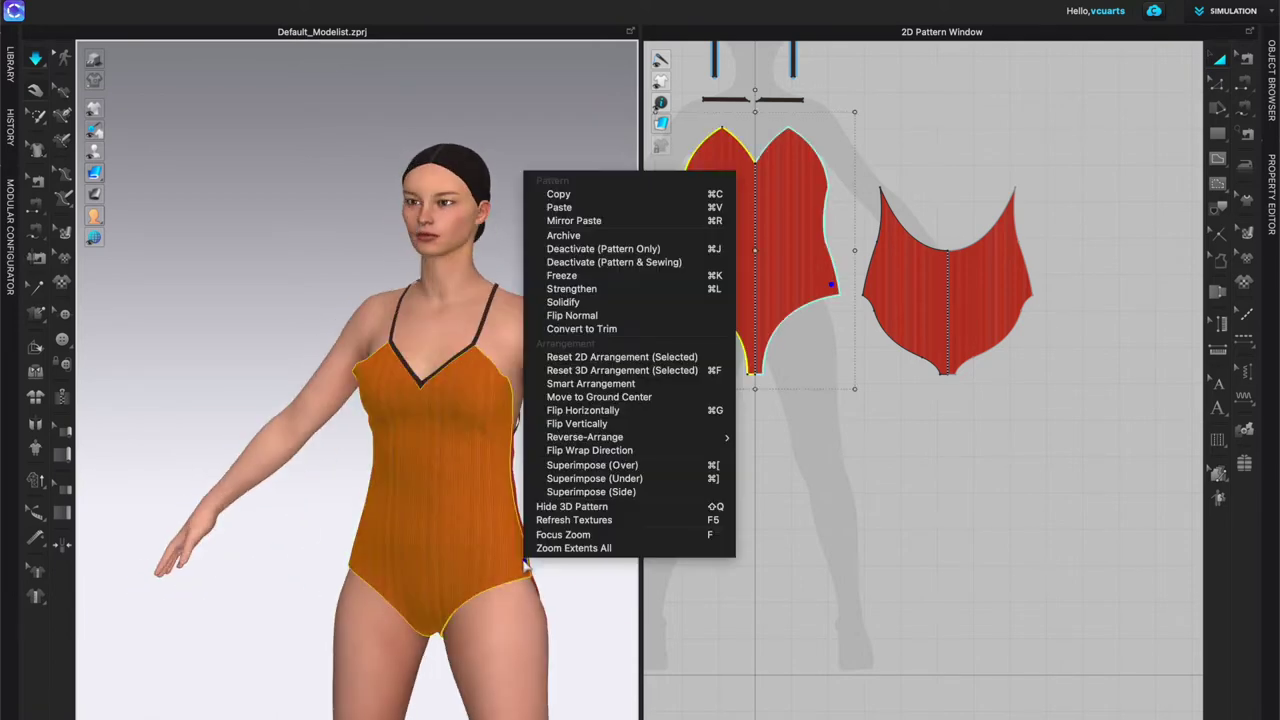
left_click(543, 586)
right_click_drag(543, 586, 455, 563)
right_click_drag(564, 498, 574, 512)
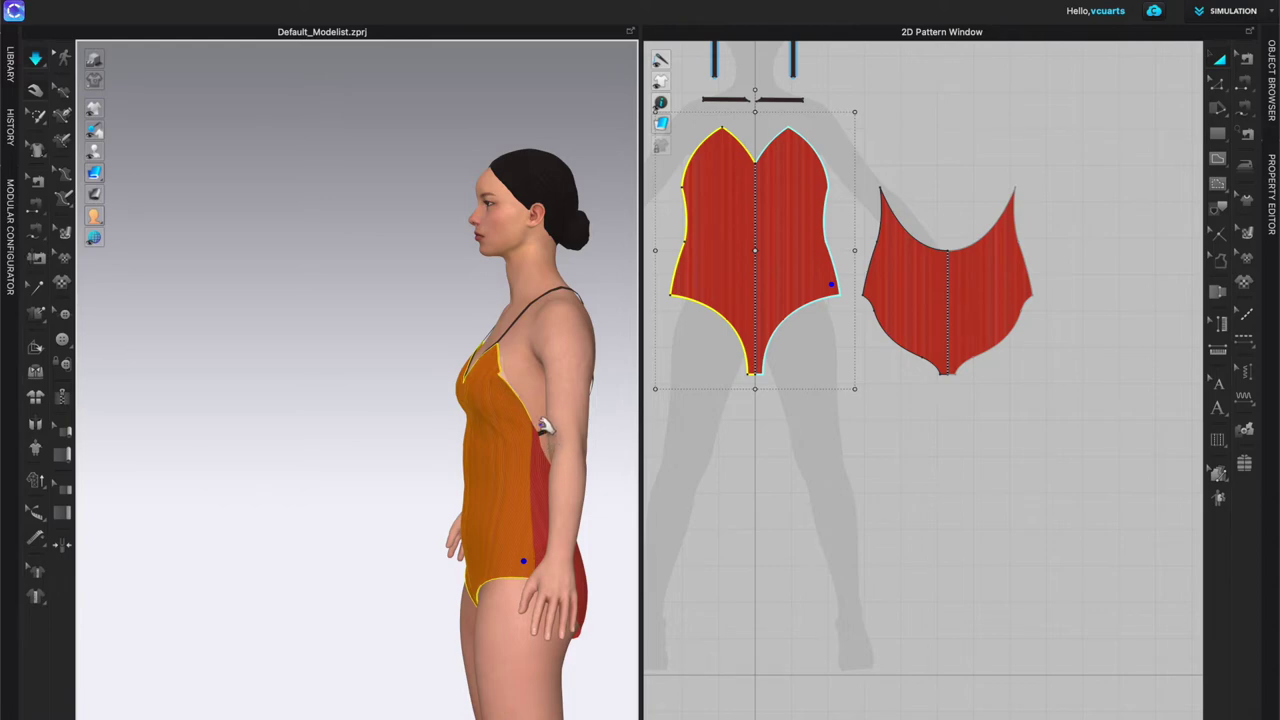
key("2")
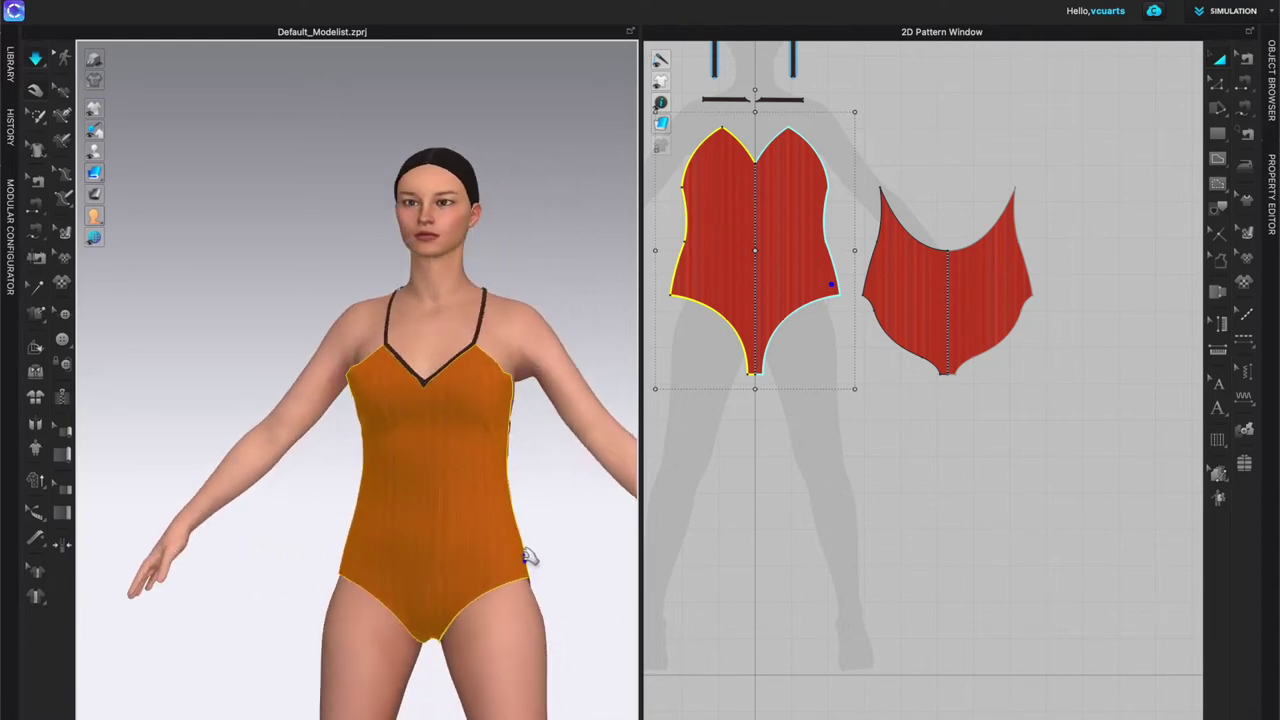
Step: Examine the swimsuit's fit at the crotch, leg openings, side seams and lower back from several angles
right_click_drag(457, 571, 598, 548)
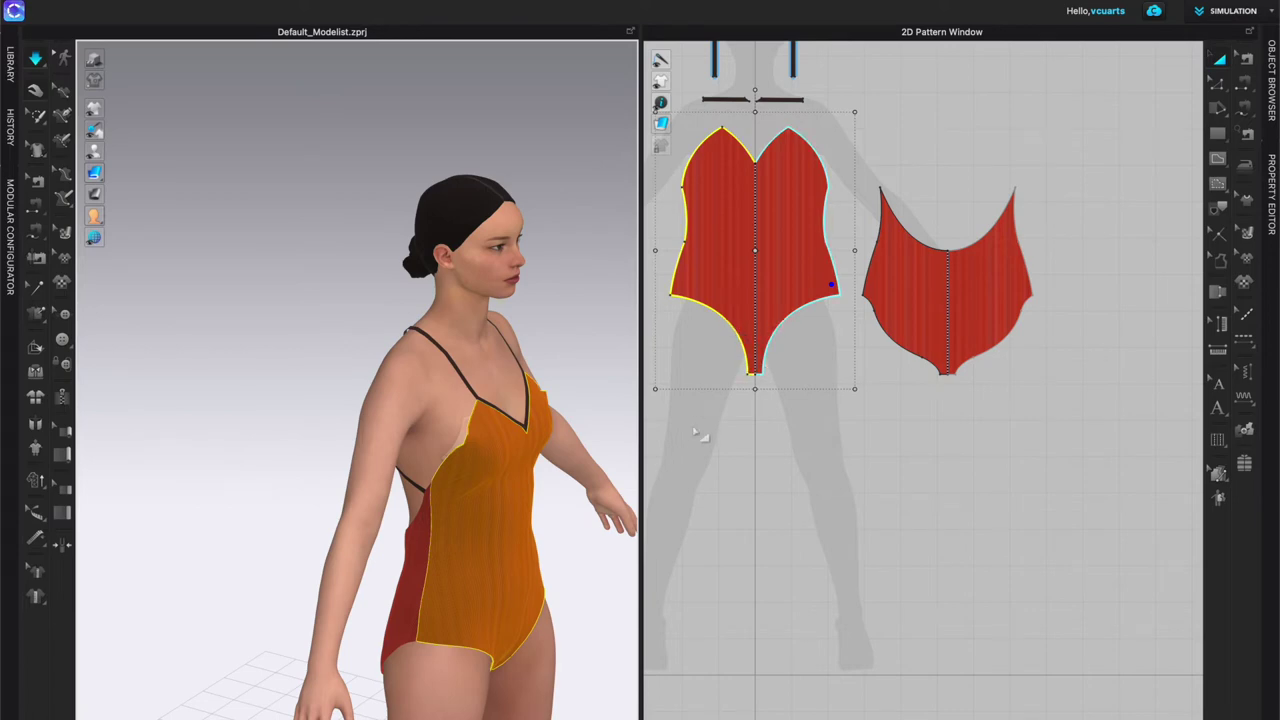
right_click_drag(563, 574, 503, 537)
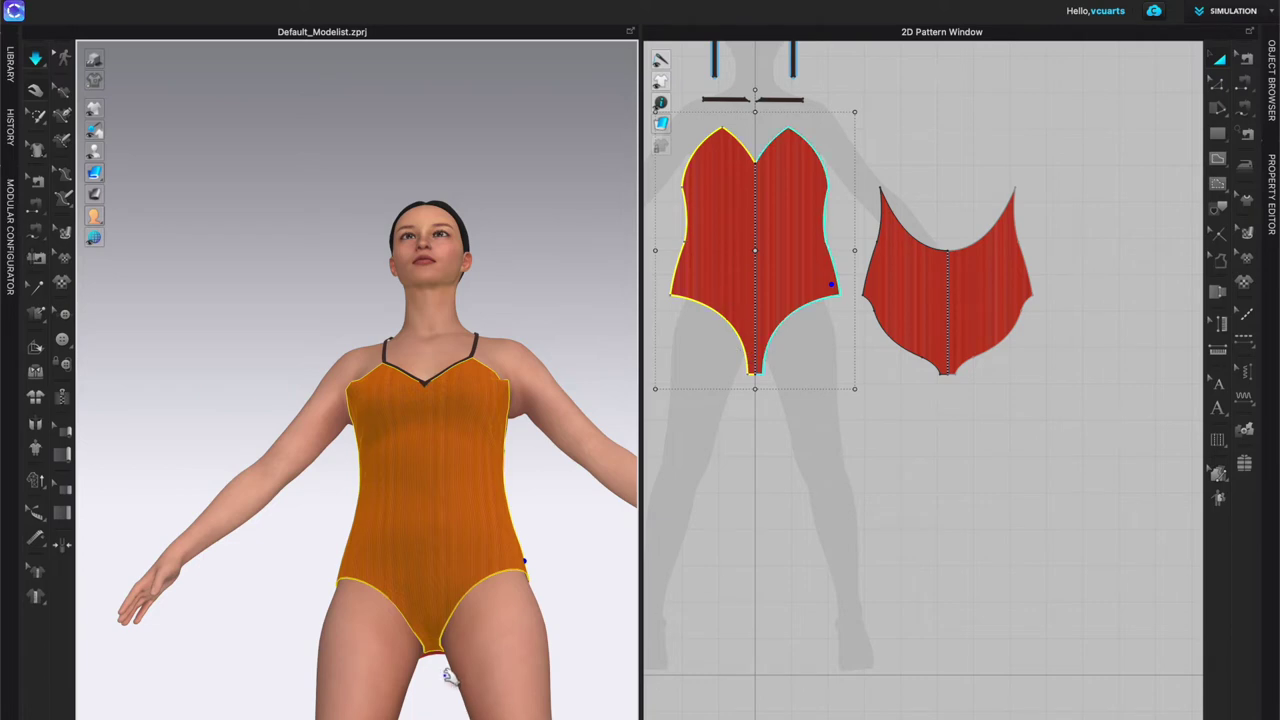
scroll(440, 677, "up", 3)
middle_click_drag(484, 690, 448, 335)
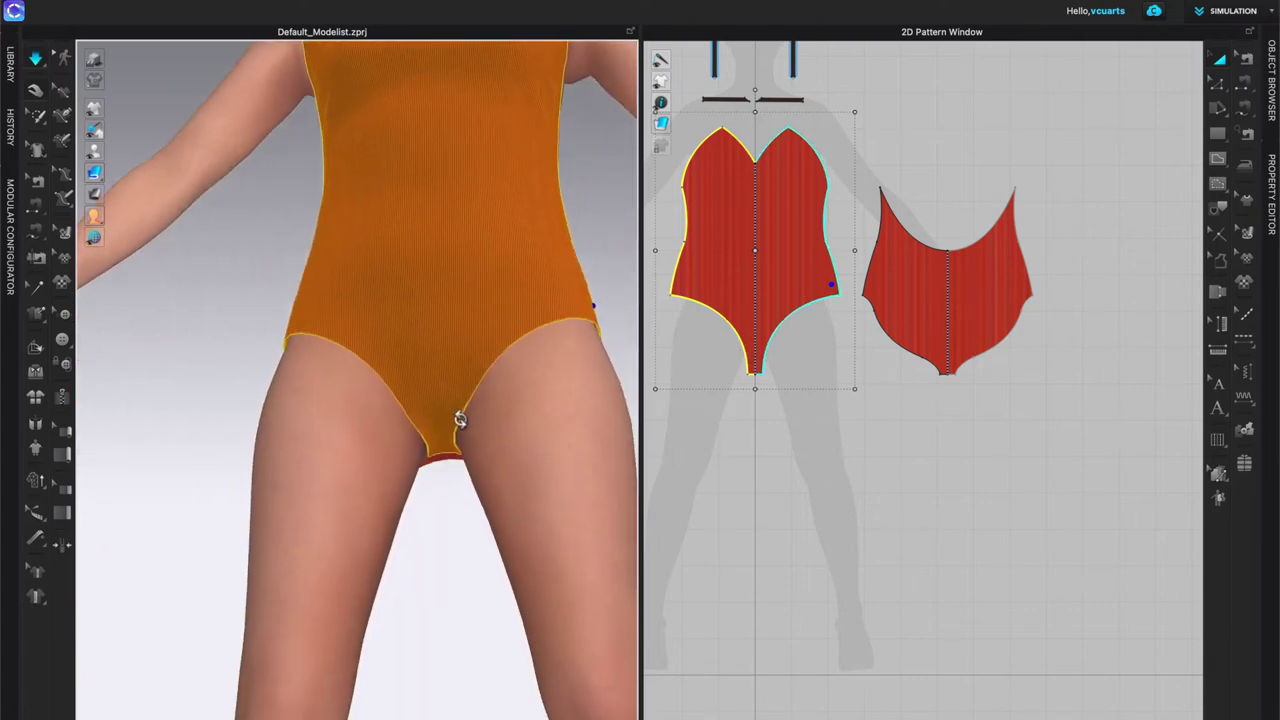
right_click_drag(460, 420, 460, 448)
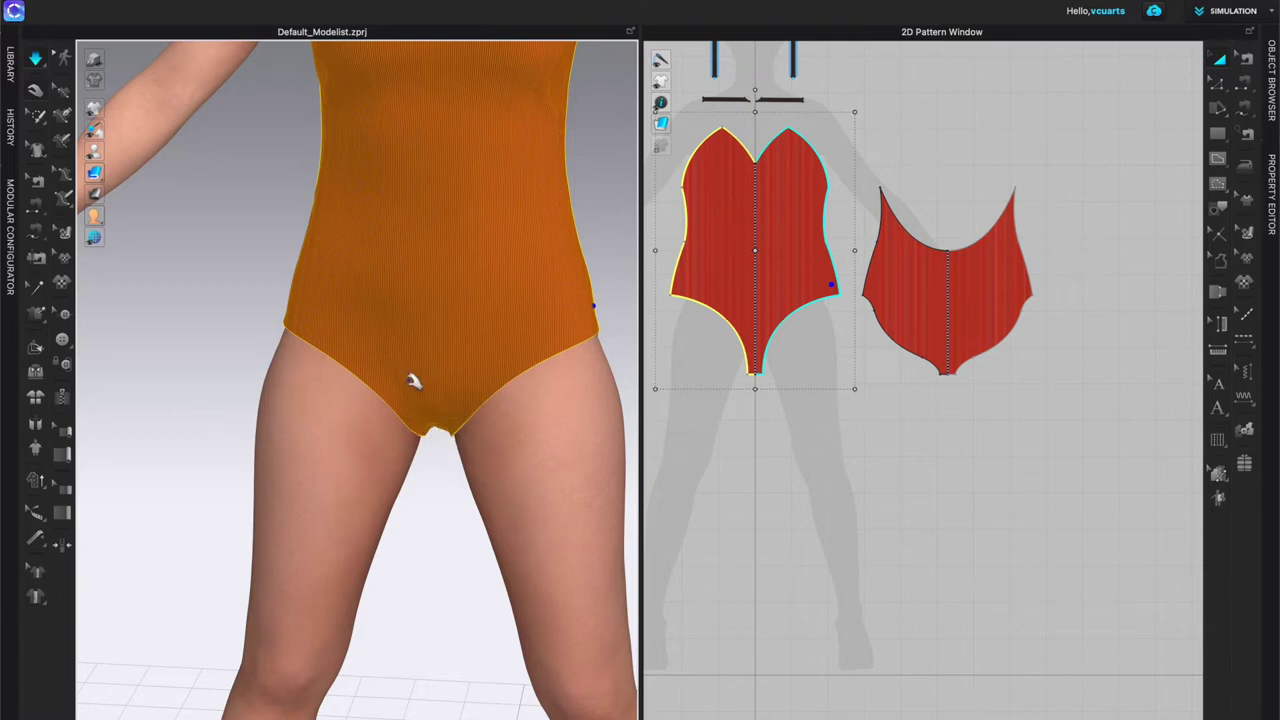
scroll(459, 410, "down", 5)
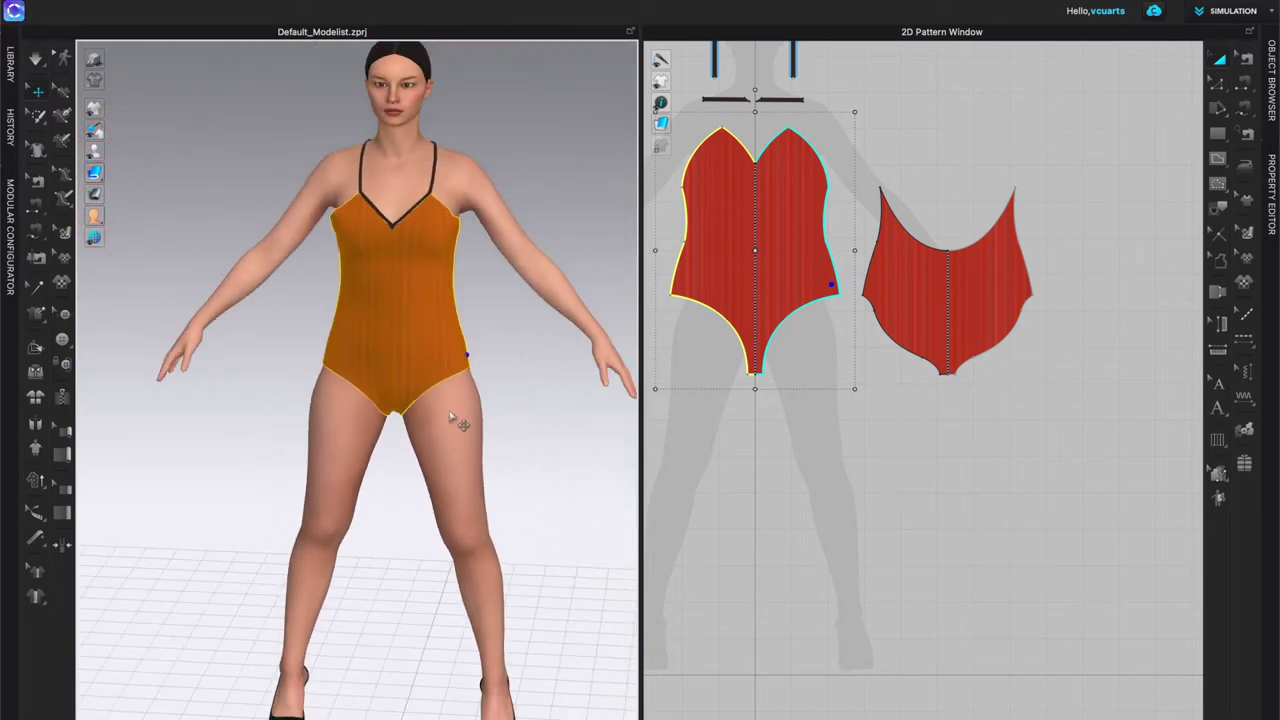
middle_click_drag(511, 404, 511, 491)
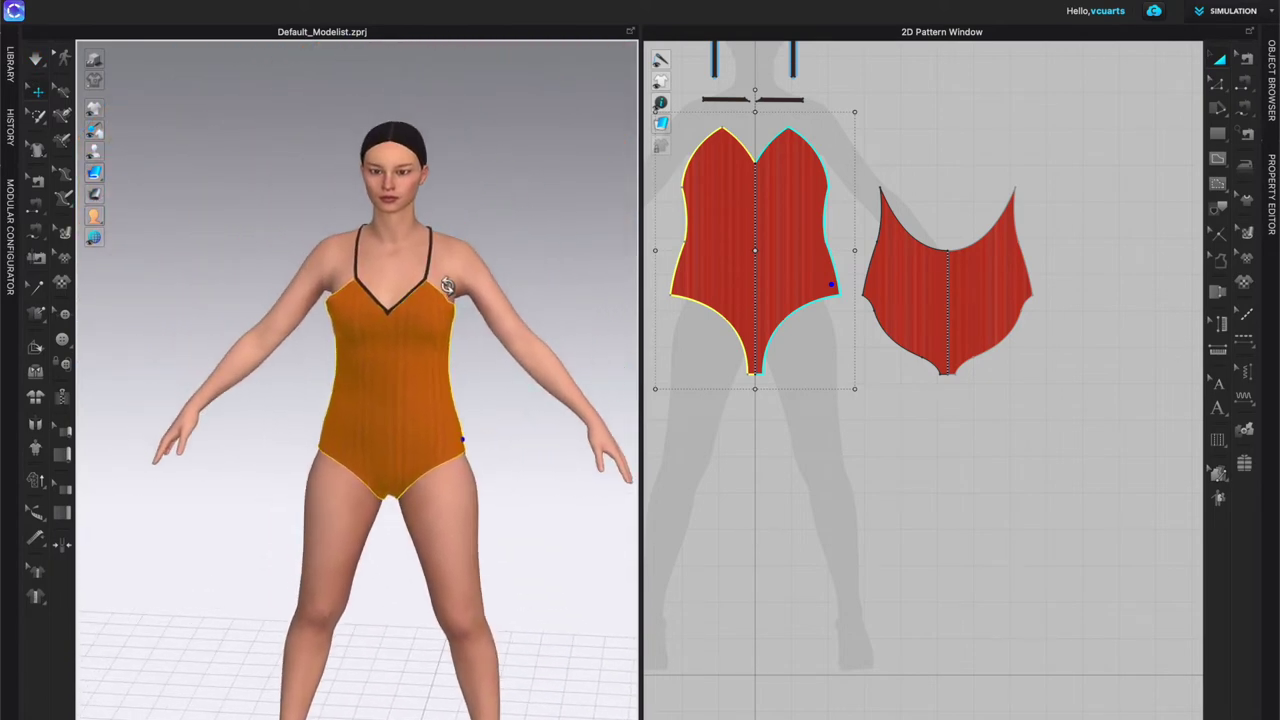
right_click_drag(463, 299, 408, 287)
scroll(455, 313, "up", 5)
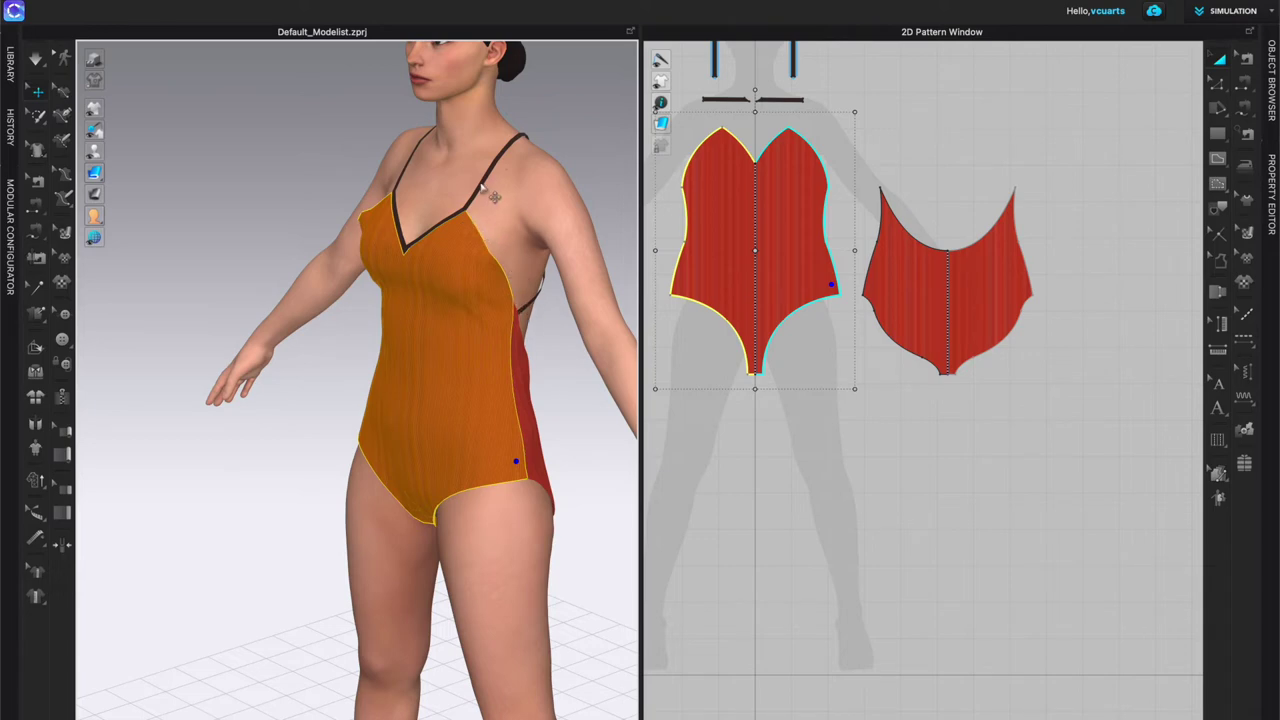
right_click_drag(518, 158, 350, 330)
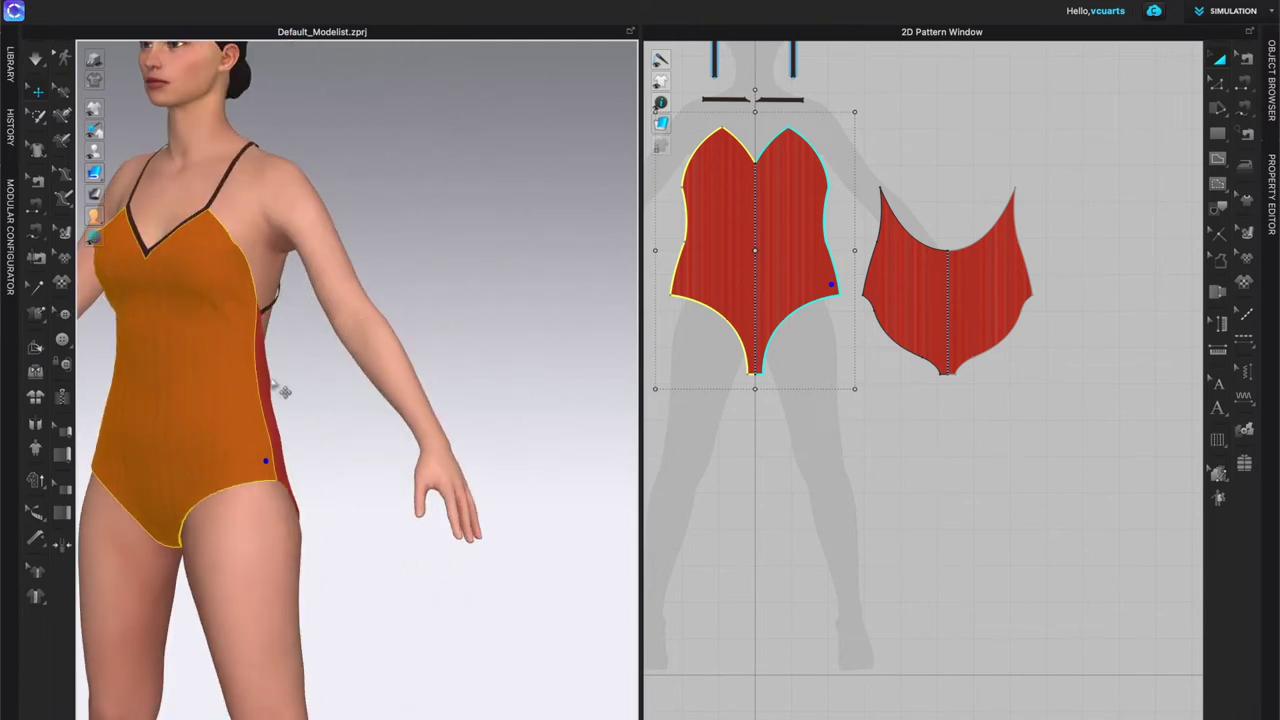
right_click_drag(203, 338, 297, 336)
right_click_drag(367, 428, 446, 170)
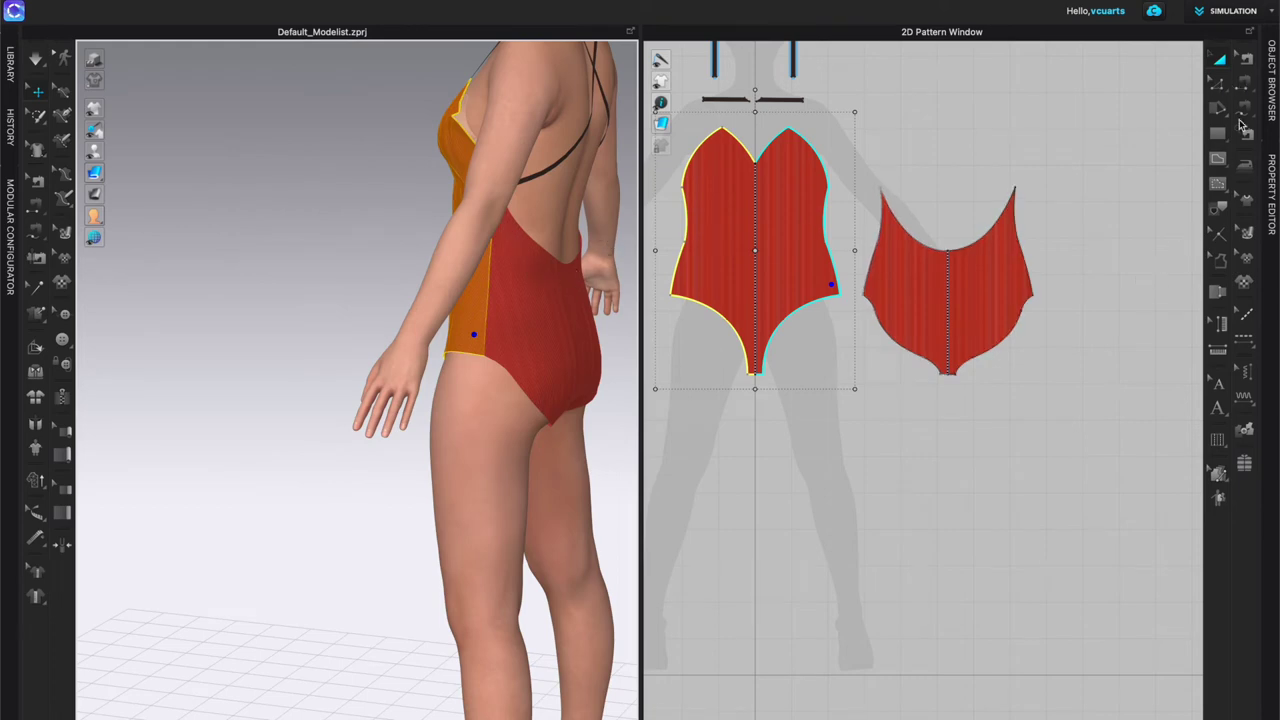
Step: Lower the centre point of the back panel's neckline and widen the curve beside it into a deeper scoop
key("z")
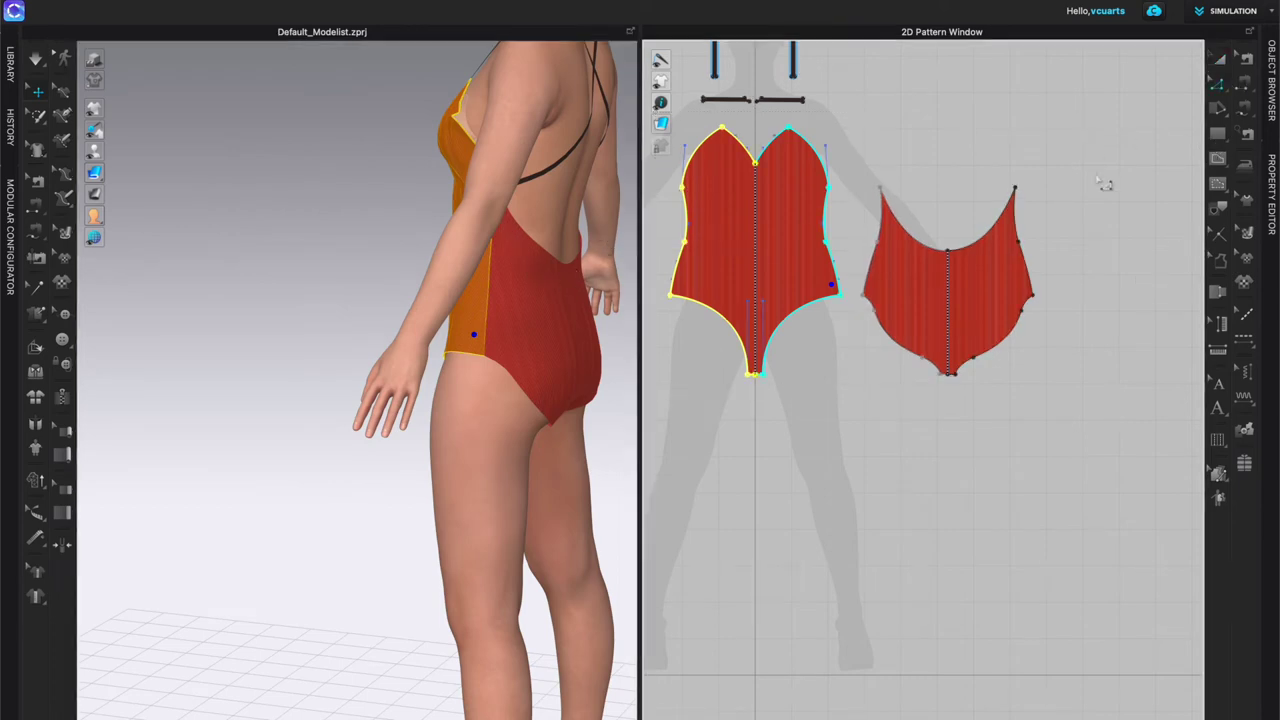
left_click(949, 277)
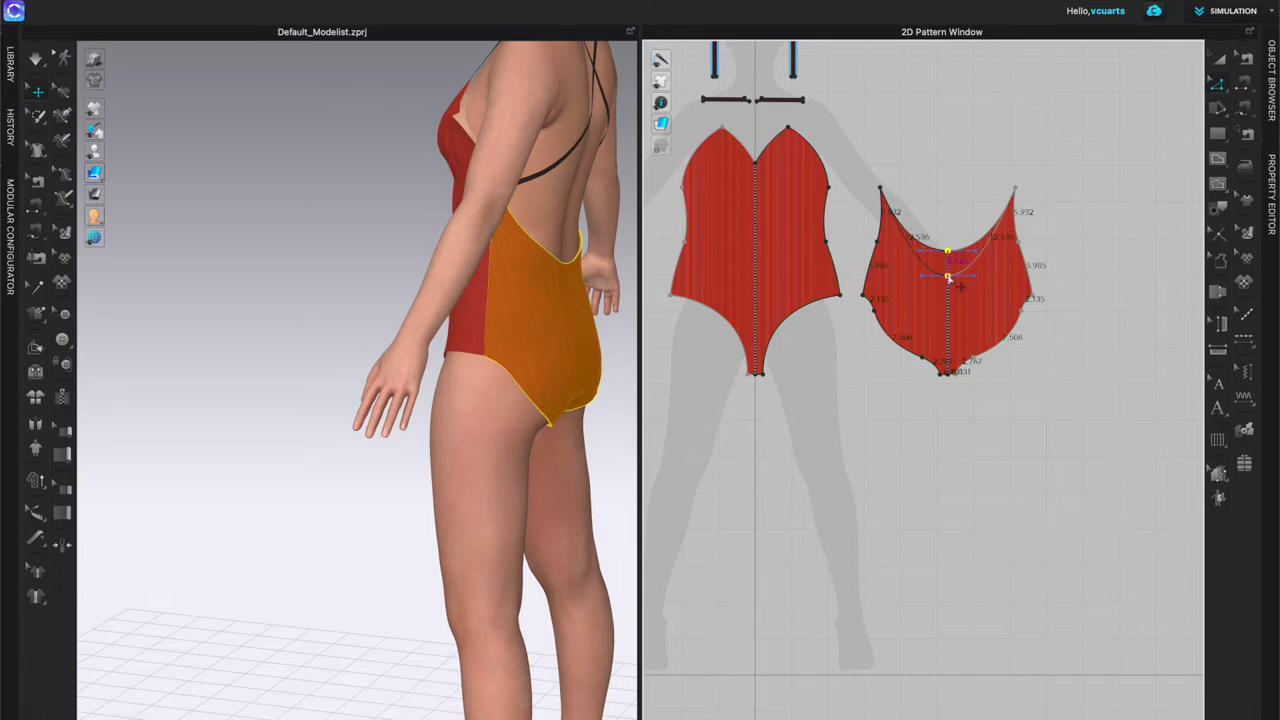
left_click_drag(949, 279, 949, 278)
right_click_drag(591, 380, 400, 372)
left_click(949, 251)
left_click_drag(949, 276, 949, 267)
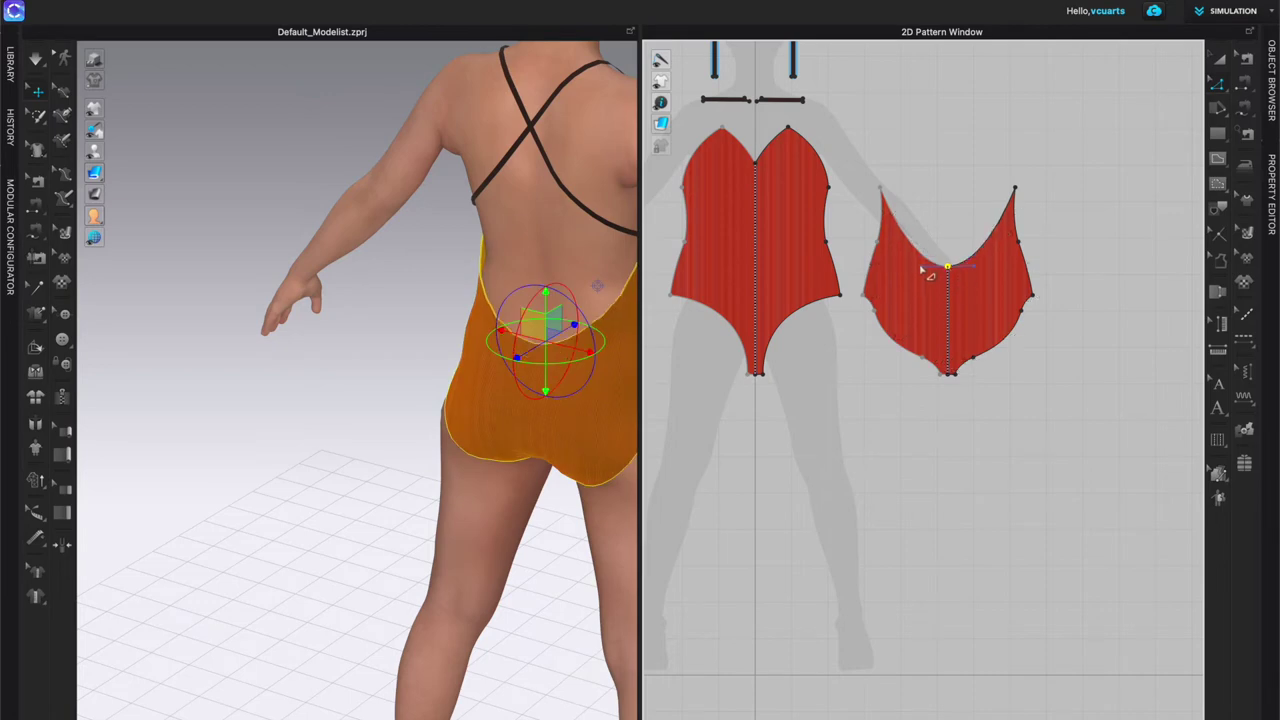
left_click(918, 272)
left_click(928, 274)
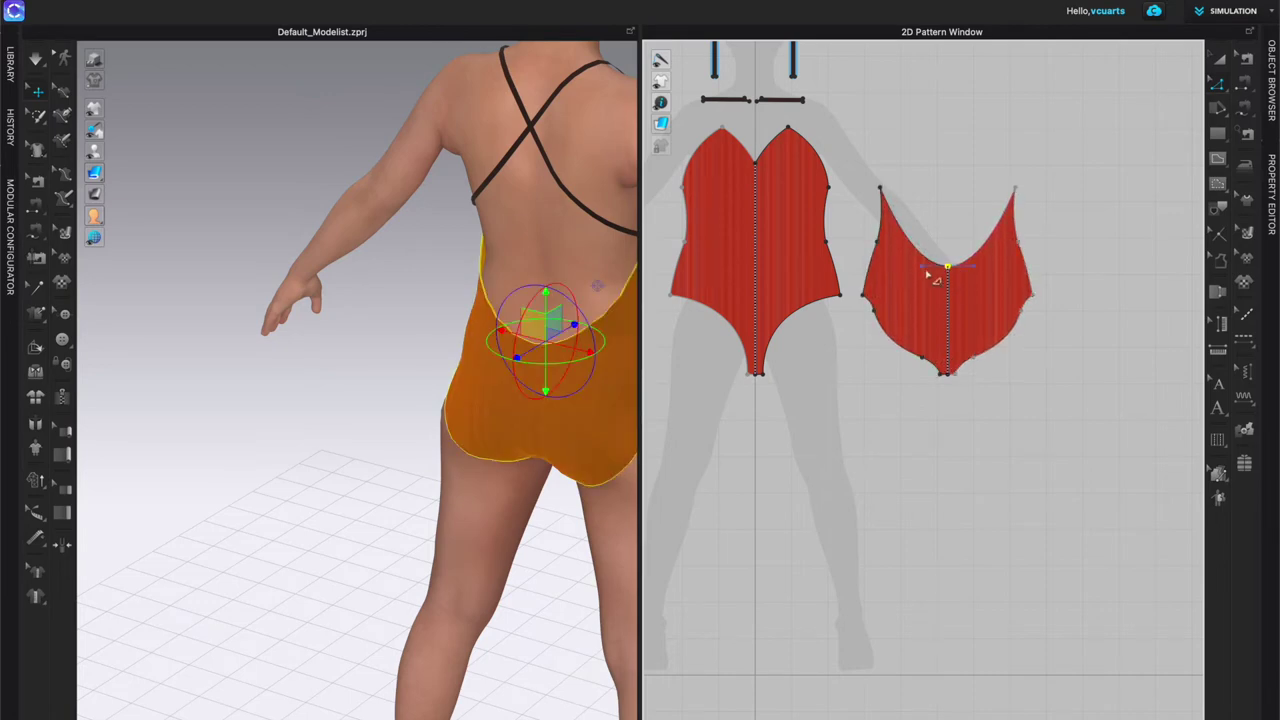
left_click_drag(923, 269, 910, 270)
Step: Raise the lower side corners of the front and back panels to heighten the leg openings
right_click_drag(450, 322, 500, 318)
left_click(840, 296)
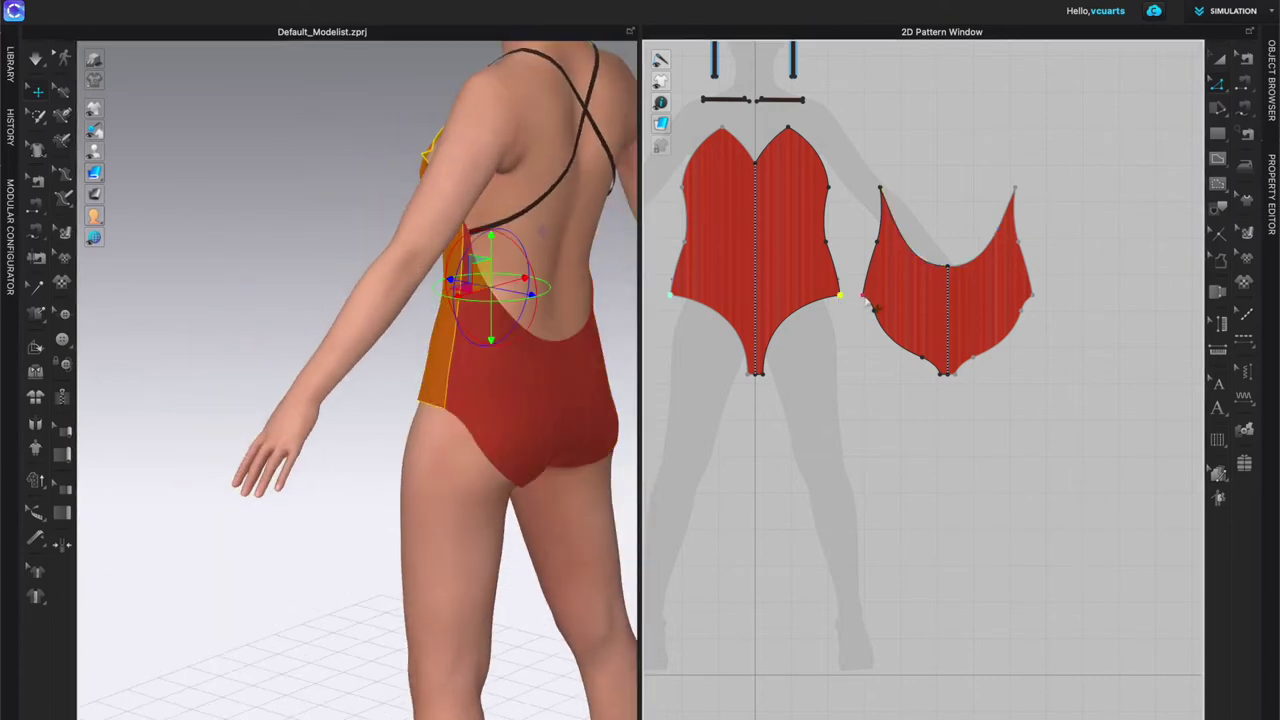
left_click(863, 297, "shift")
left_click_drag(865, 299, 867, 286)
Step: Shift the front panel's lower side corners slightly inward and the back panel's matching corners slightly outward
left_click(845, 286)
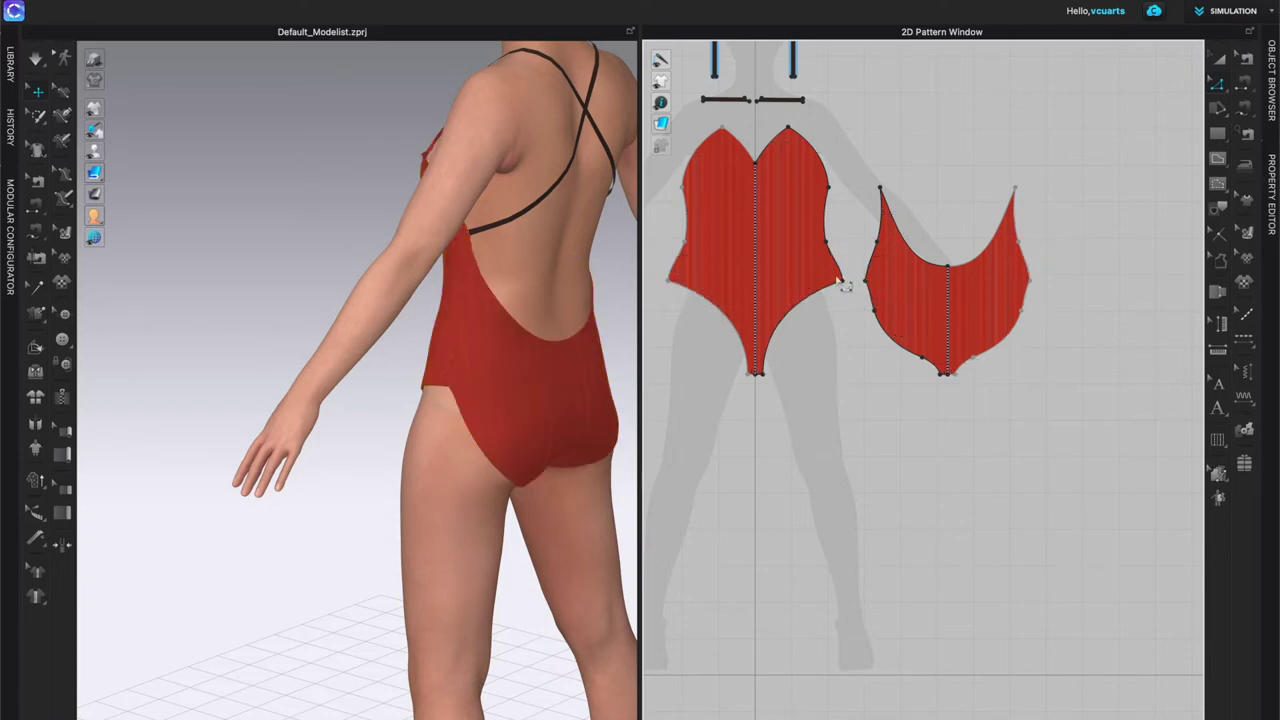
left_click(840, 284)
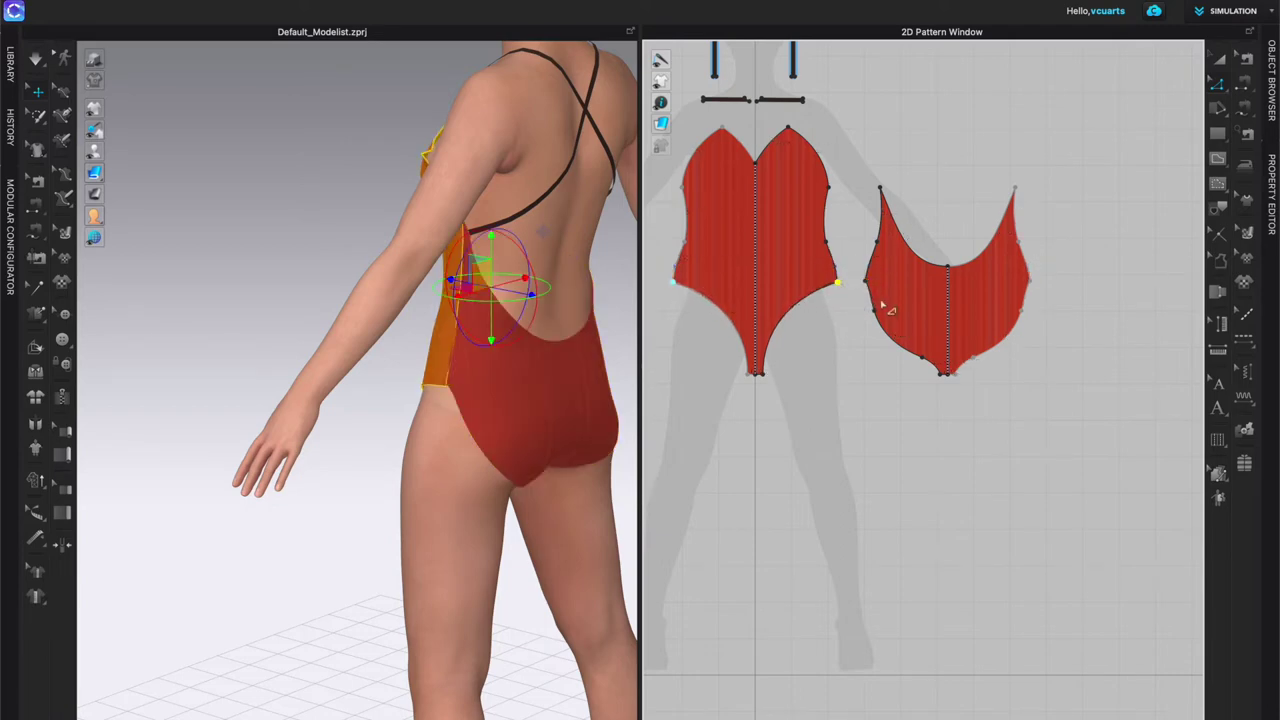
left_click(866, 283)
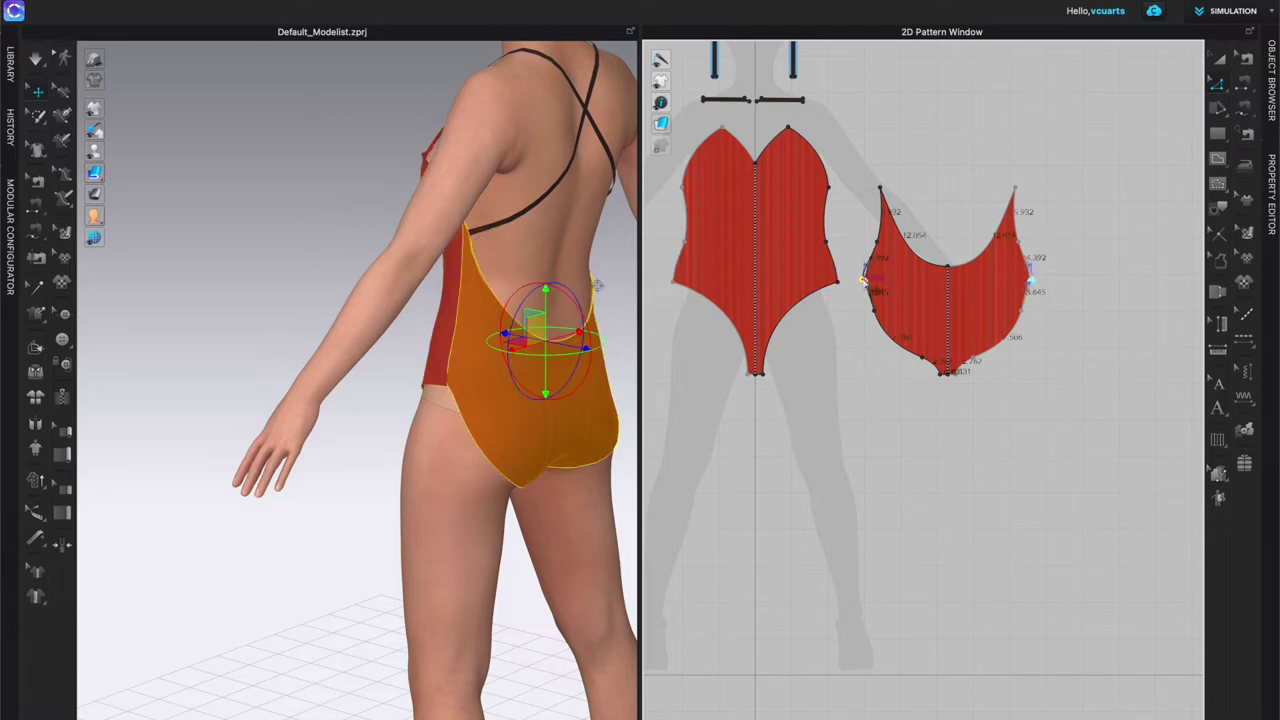
left_click_drag(866, 283, 862, 282)
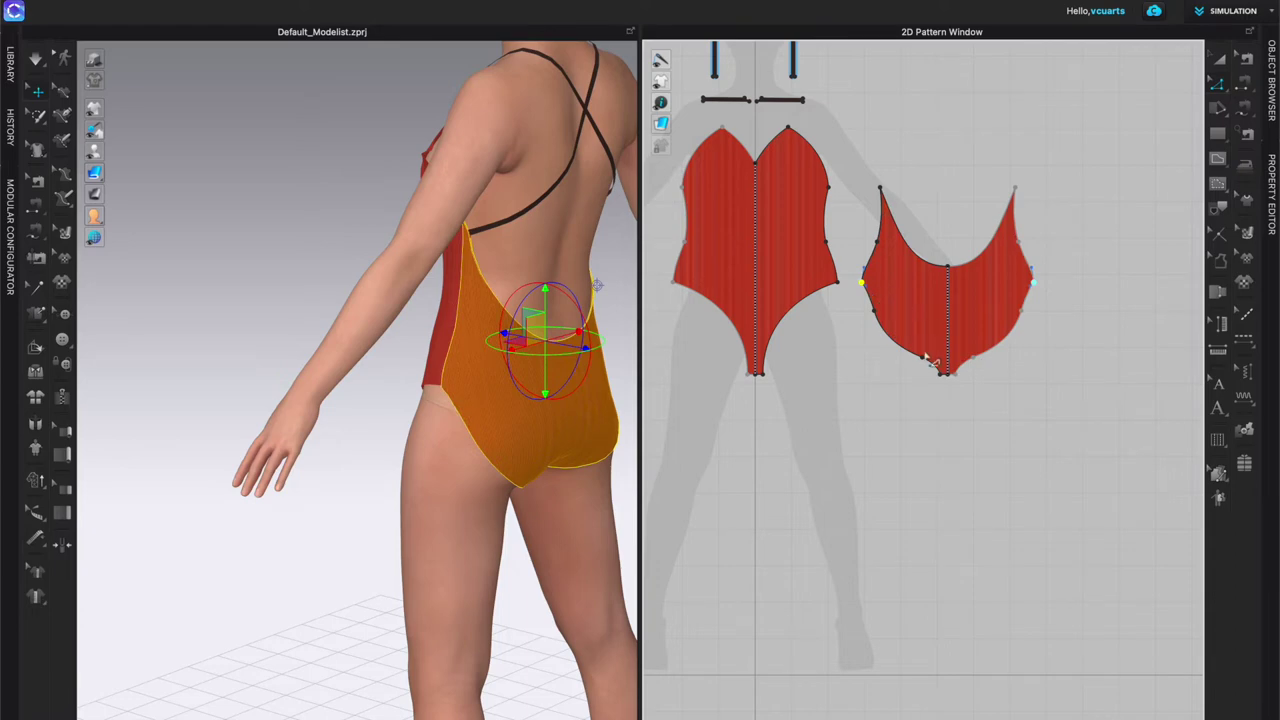
Step: Reshape the back panel's leg opening by moving its lower curve inward and rounding the short segment below the side corner
scroll(884, 320, "up", 5)
left_click(838, 245)
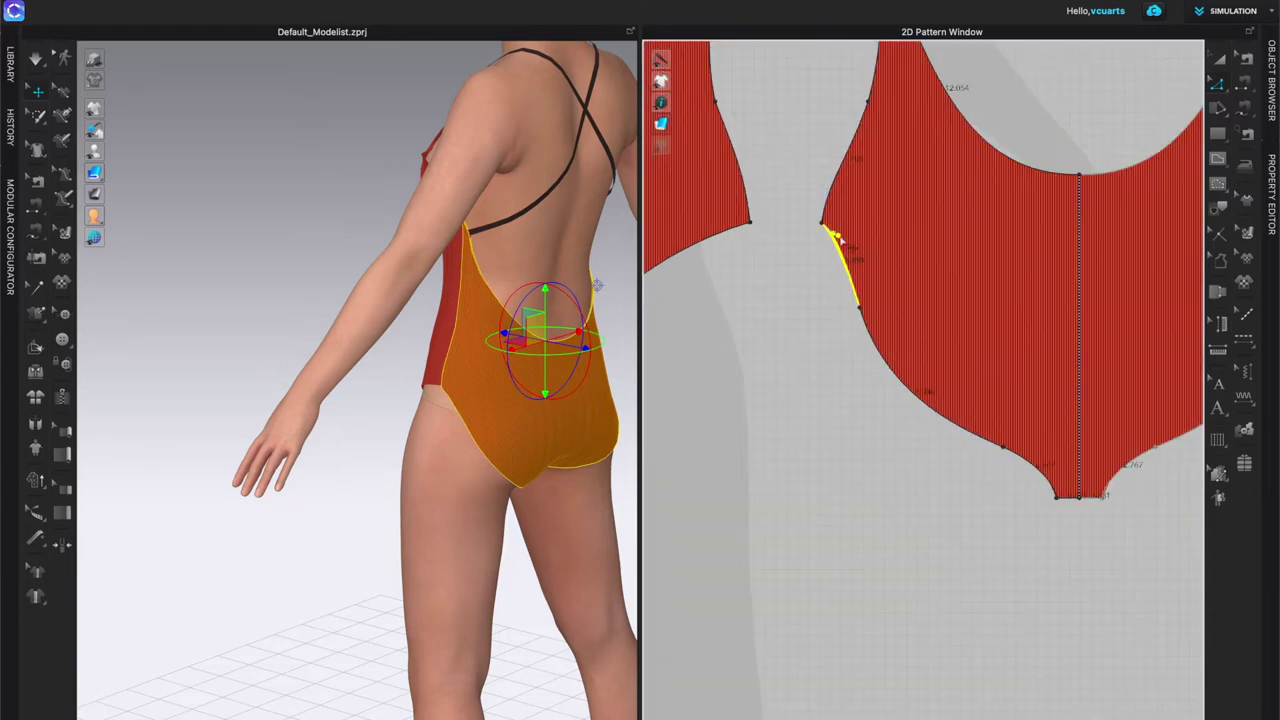
left_click(897, 378)
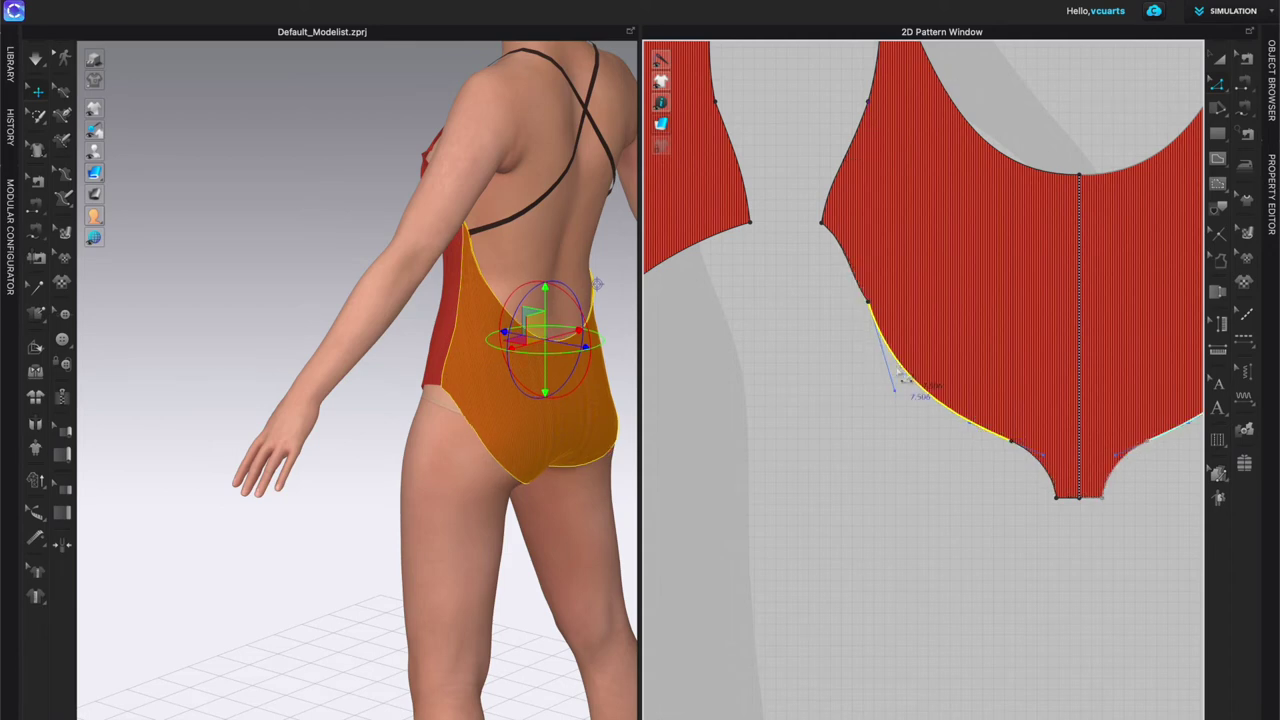
left_click(843, 332)
left_click(852, 265)
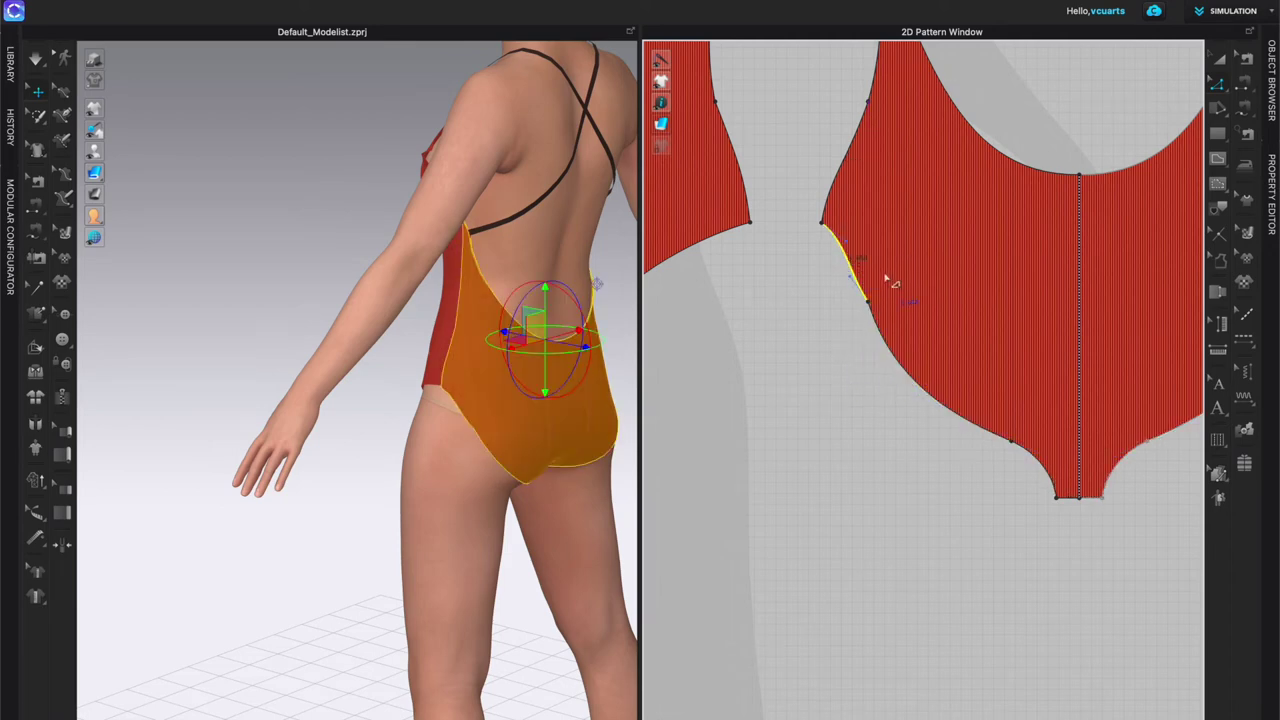
left_click_drag(852, 280, 848, 243)
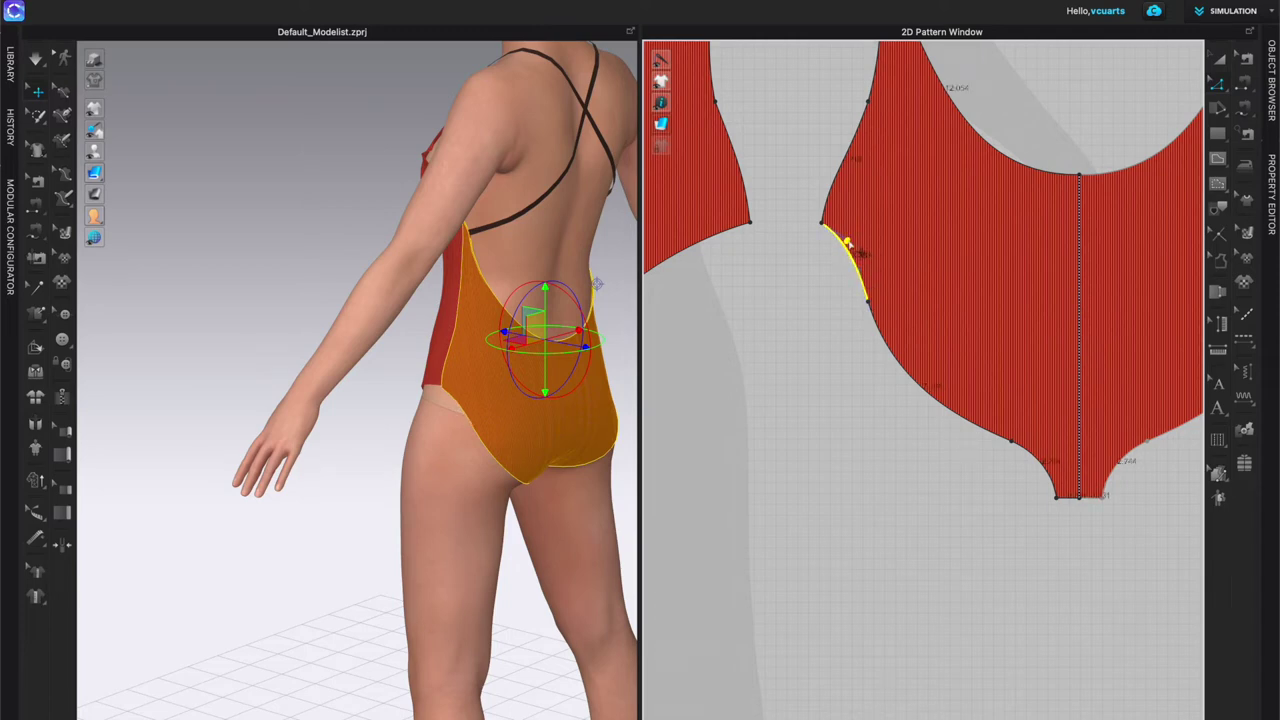
left_click_drag(848, 243, 848, 240)
left_click(886, 345)
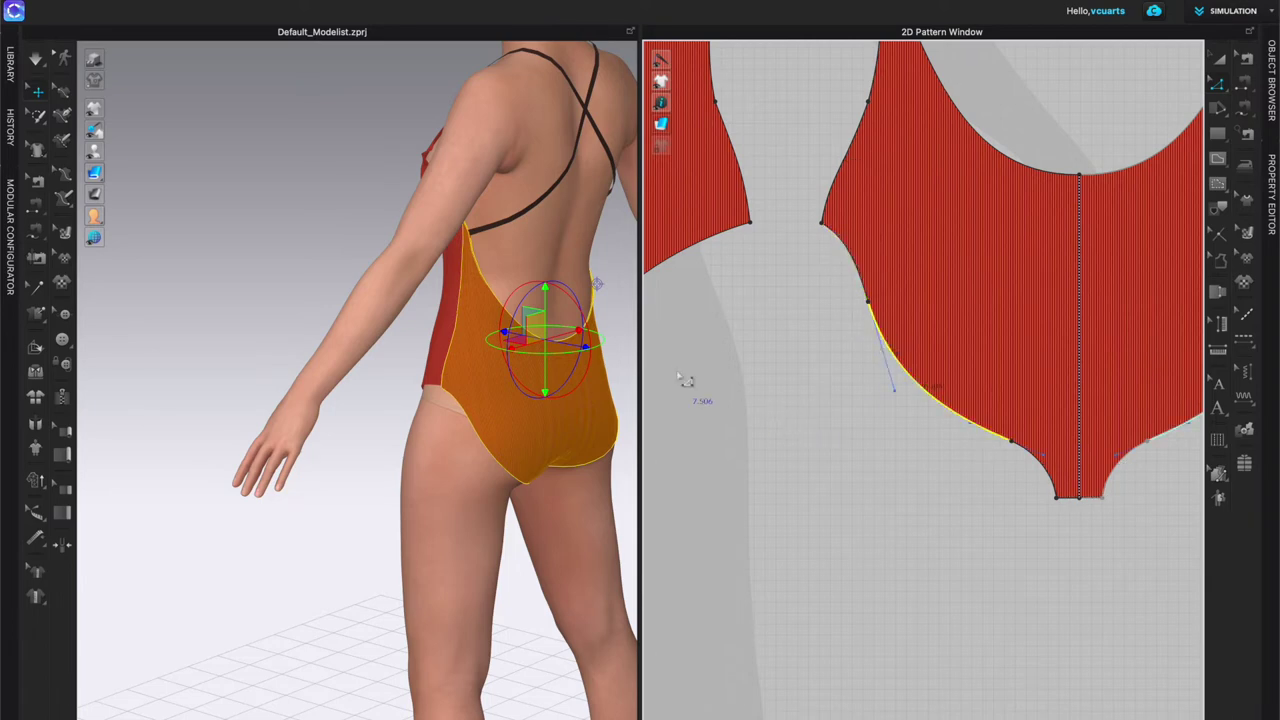
Step: Briefly simulate the swimsuit with the edited panels and check its leg line from the front
scroll(684, 380, "down", 3)
right_click_drag(694, 443, 846, 443)
right_click_drag(333, 411, 586, 449)
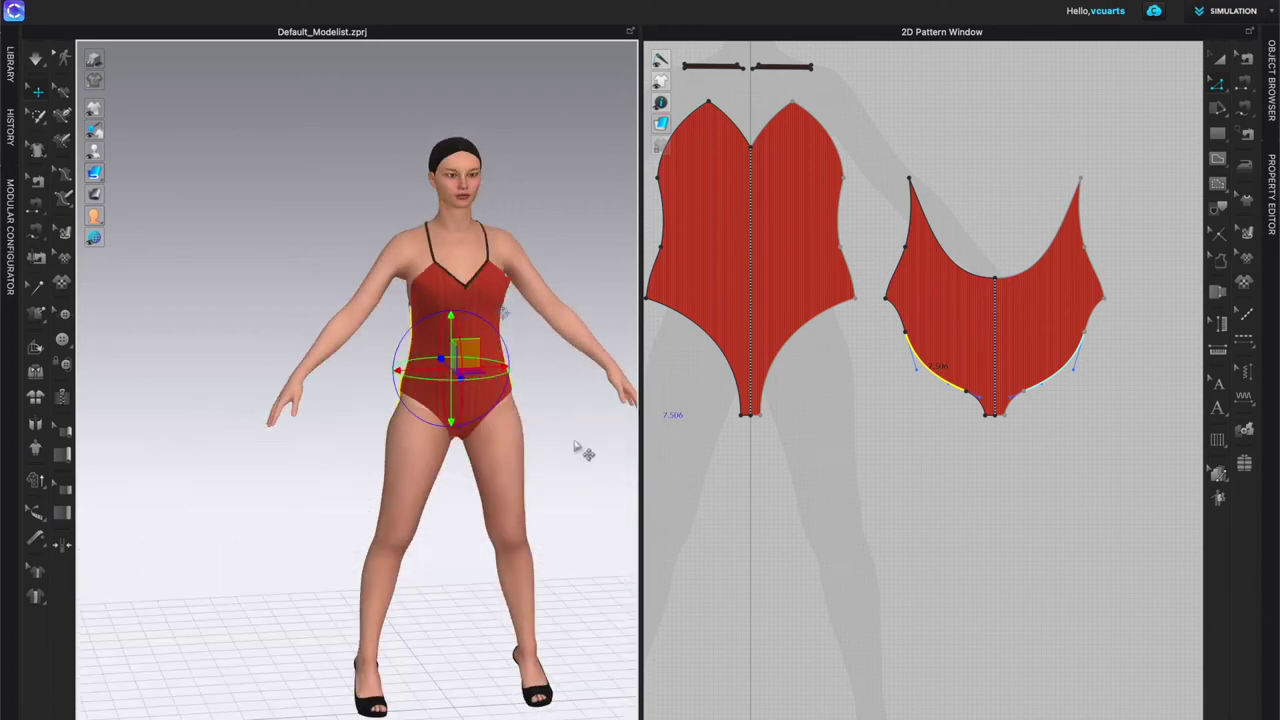
scroll(479, 381, "up", 4)
middle_click_drag(573, 487, 421, 493)
mouse_move(493, 426)
right_mouse_down()
mouse_move(448, 443)
mouse_move(523, 523)
mouse_move(443, 443)
mouse_move(343, 443)
mouse_move(266, 414)
mouse_move(482, 432)
right_mouse_up()
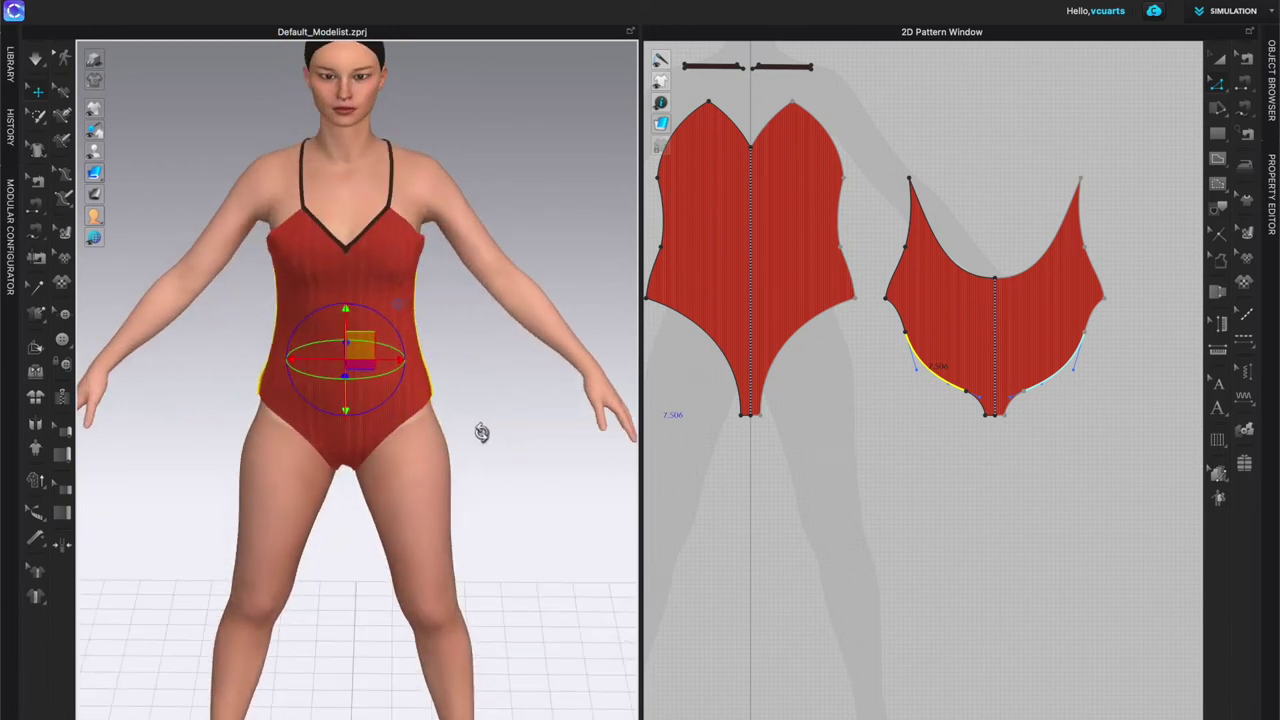
key("space")
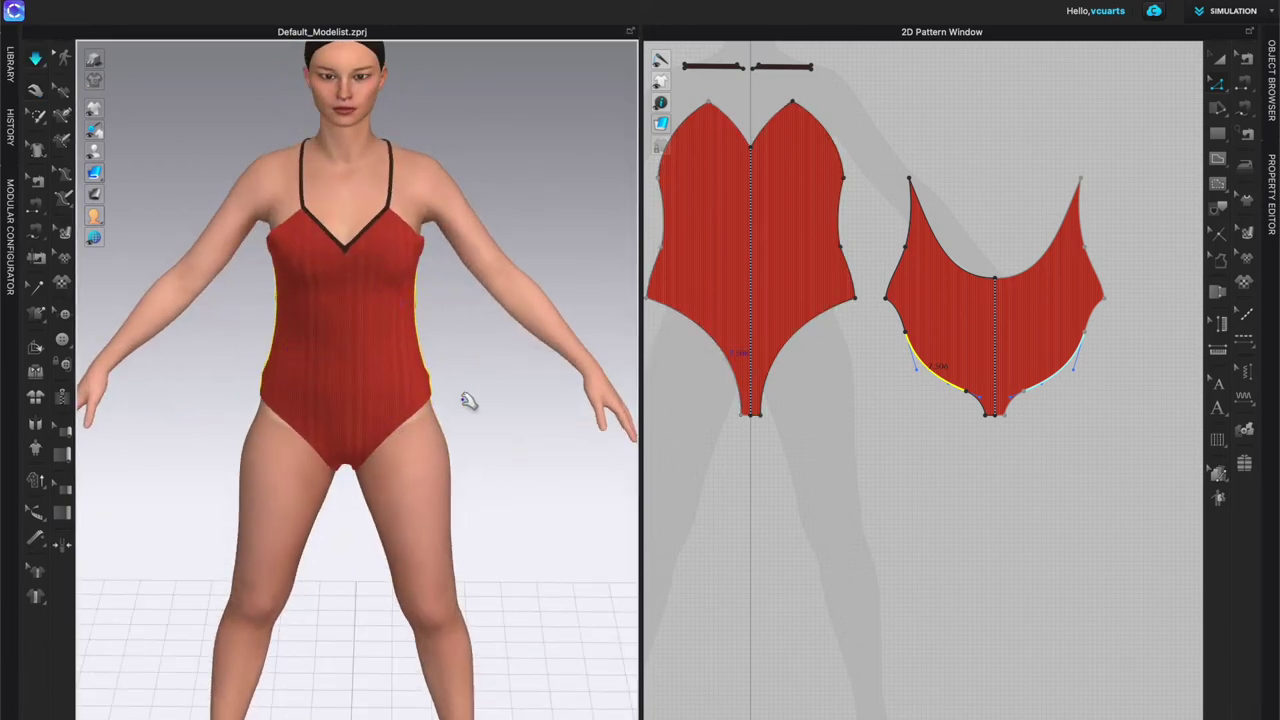
key("space")
Step: Narrow the back panel by moving its lower side corners and leg opening curves slightly inward
left_click(867, 351)
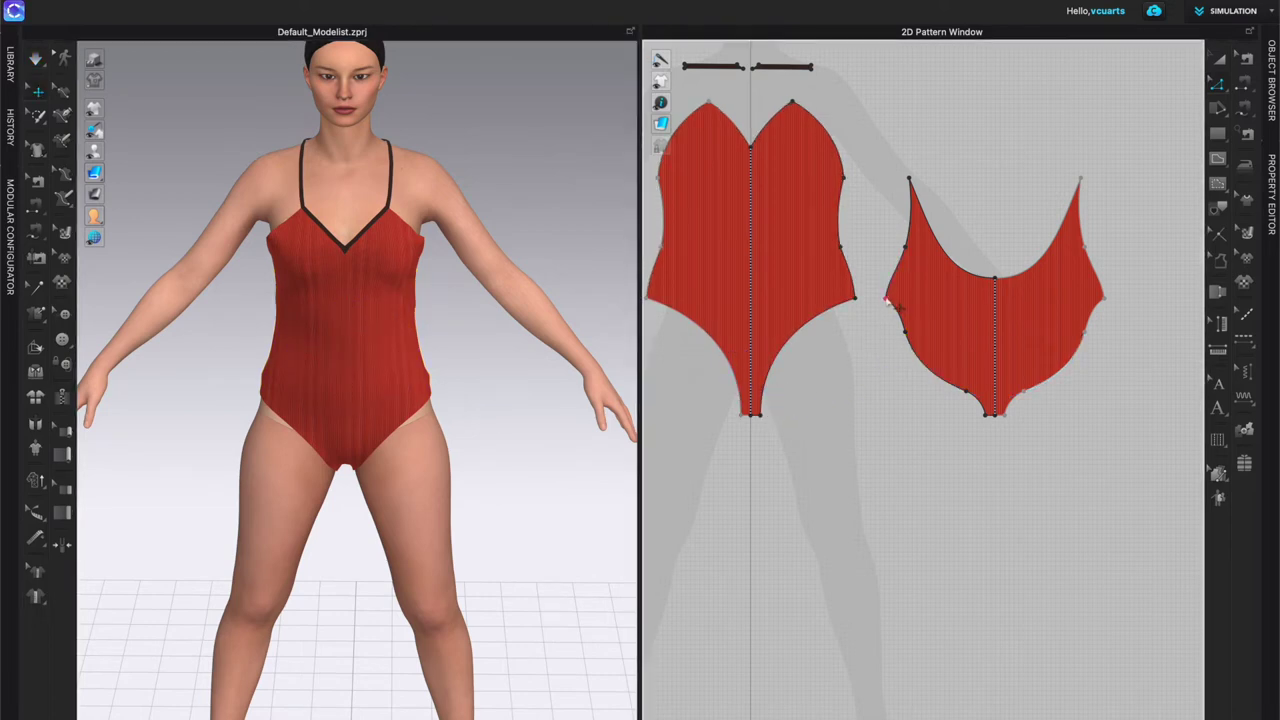
left_click(886, 300)
left_click_drag(888, 300, 894, 299)
left_click_drag(921, 362, 944, 383)
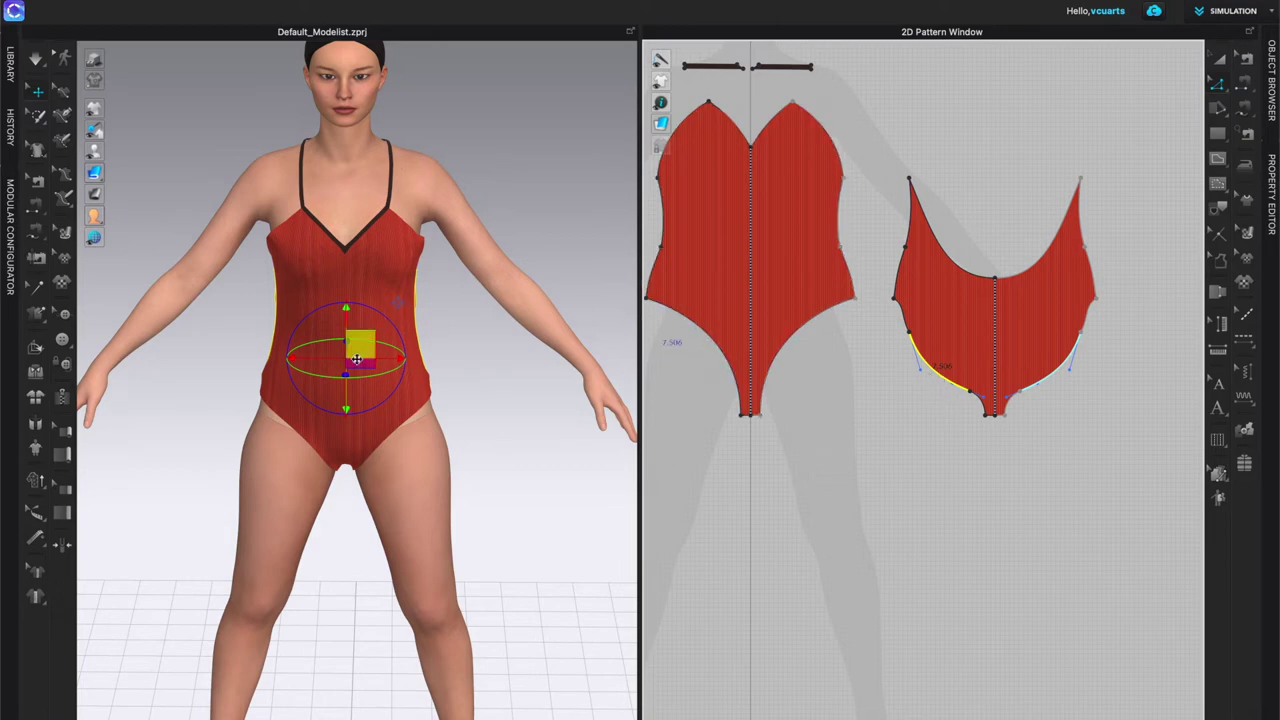
Step: Simulate the narrowed swimsuit and inspect its fit at the front, hips, open back and crossed straps
key("space")
right_click_drag(503, 408, 540, 396)
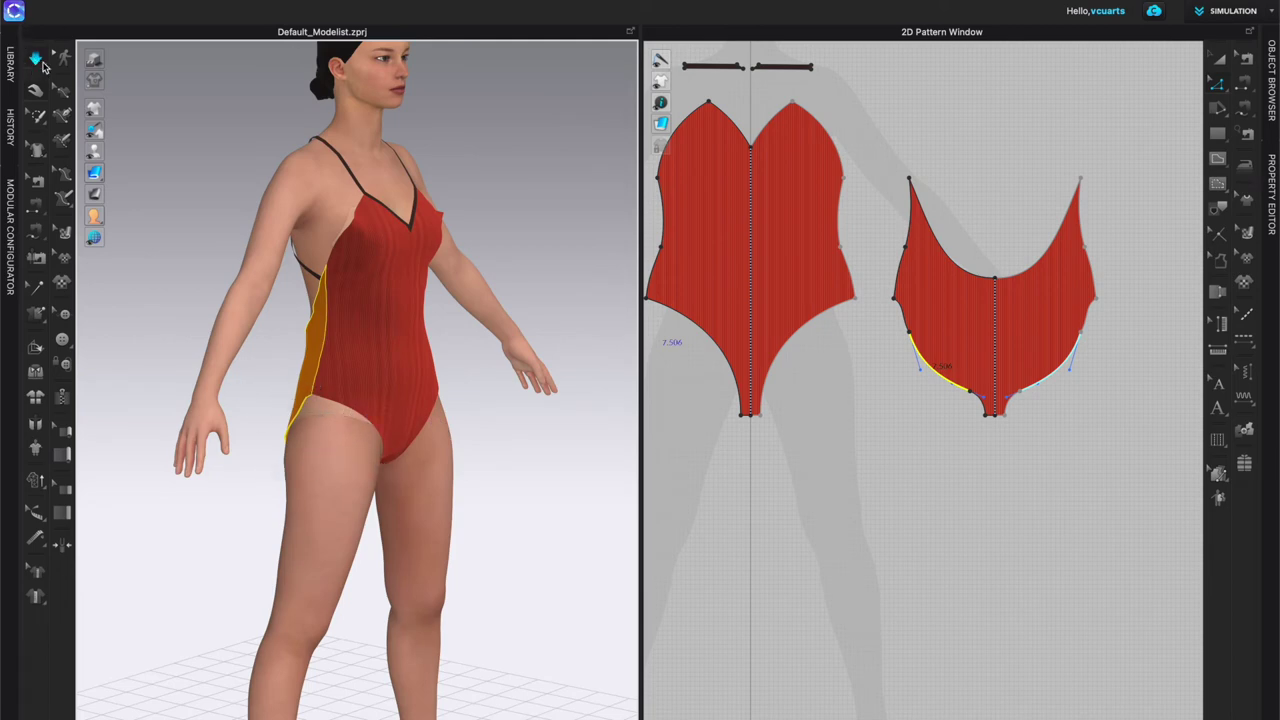
scroll(318, 430, "up", 5)
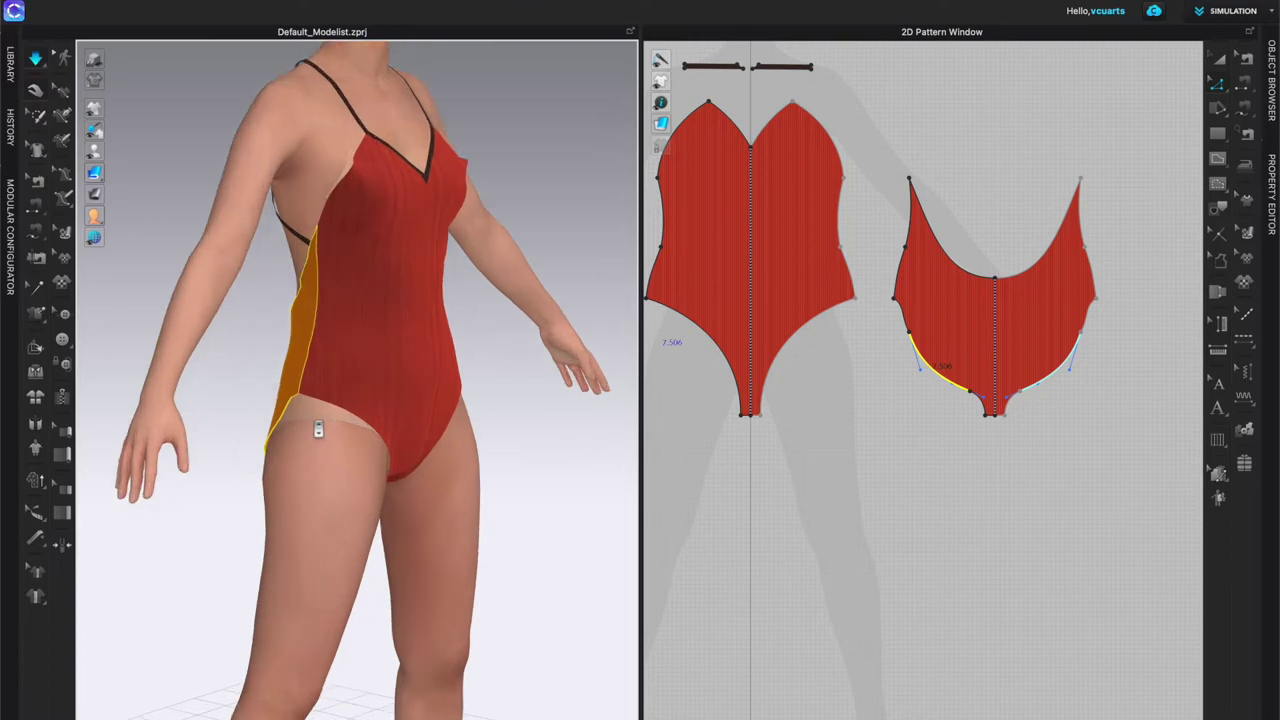
right_click_drag(466, 446, 363, 449)
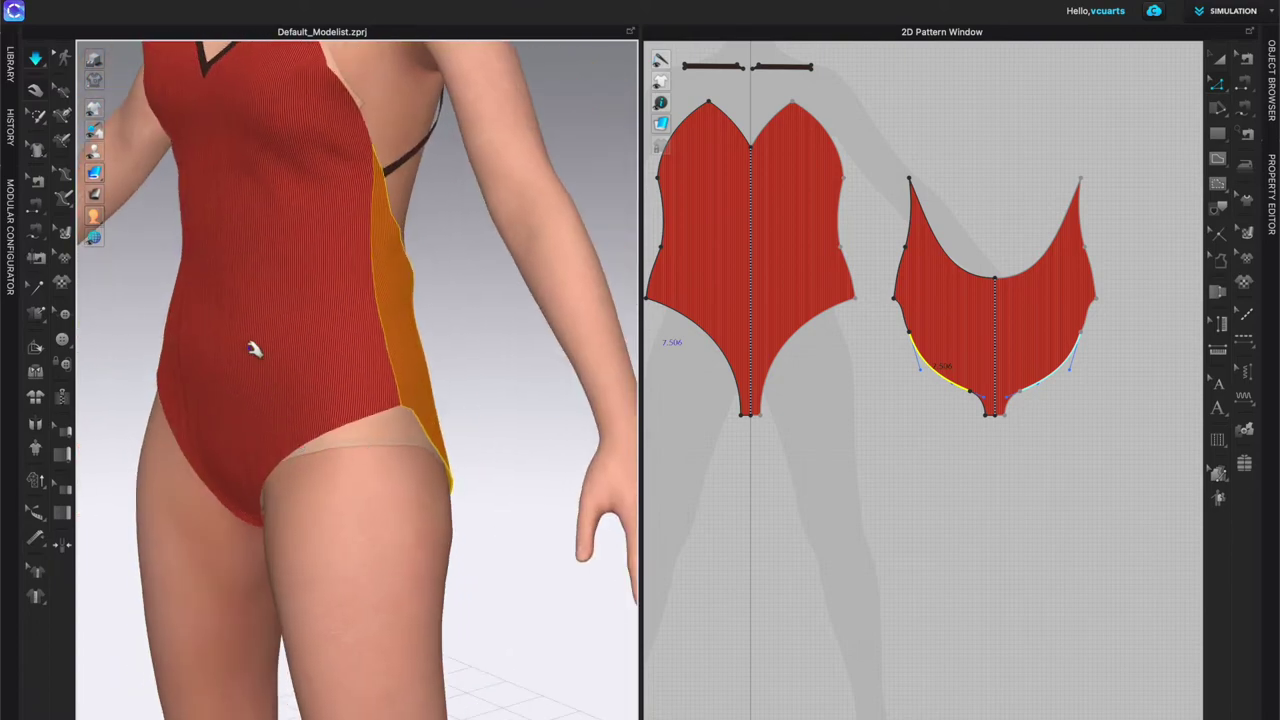
right_click_drag(252, 428, 292, 432)
scroll(267, 408, "down", 6)
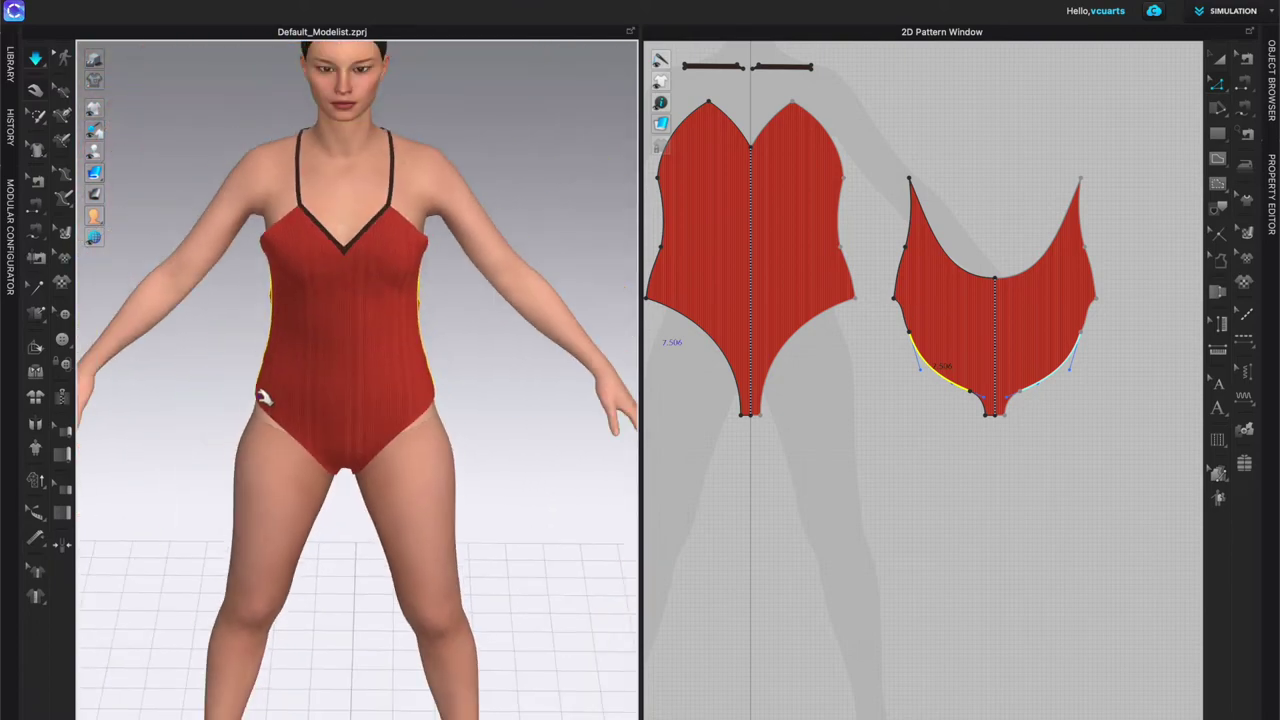
right_click_drag(250, 393, 405, 386)
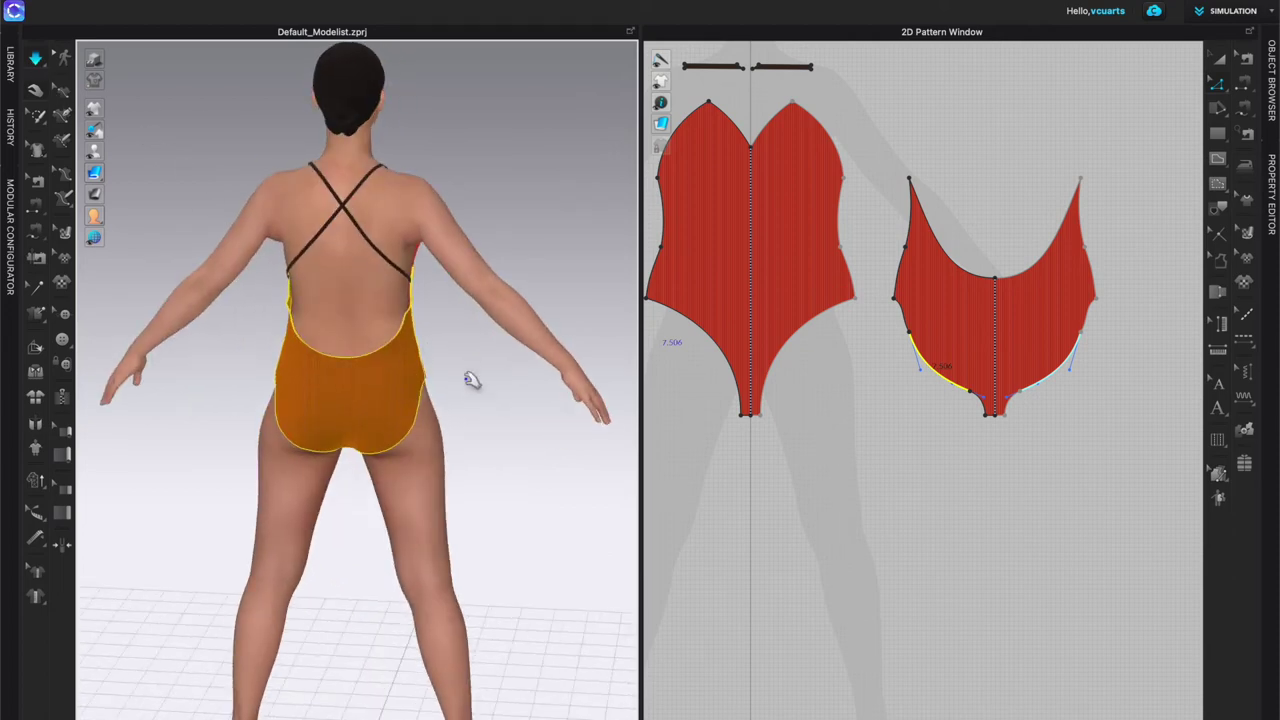
right_click_drag(299, 356, 430, 365)
scroll(400, 340, "up", 5)
middle_click_drag(431, 311, 540, 497)
right_click_drag(508, 450, 545, 440)
scroll(549, 430, "up", 2)
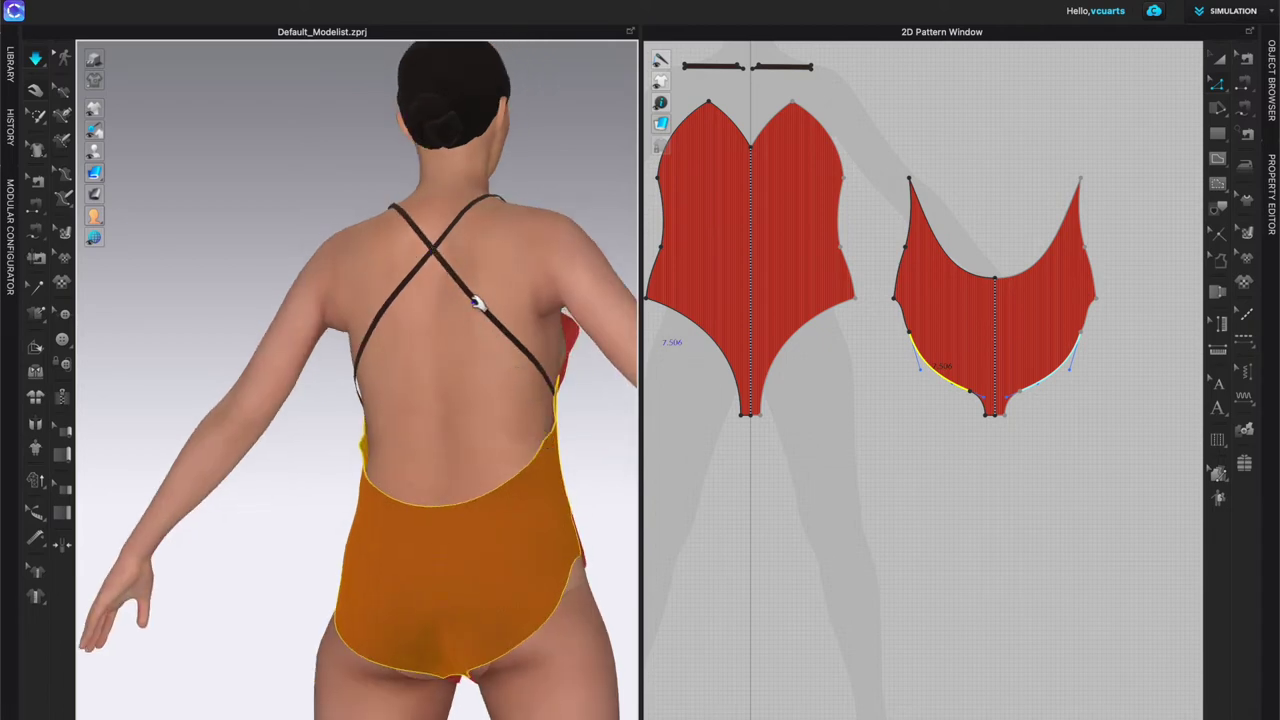
right_click_drag(557, 423, 532, 433)
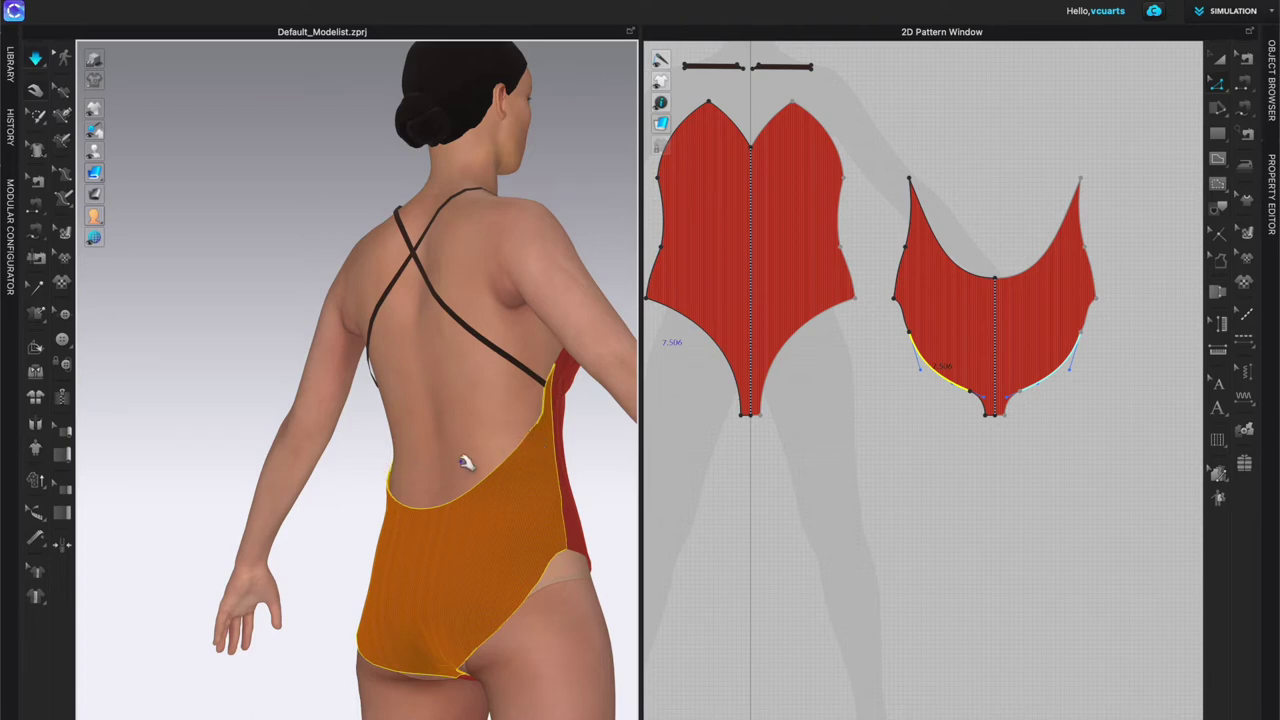
Step: Slide the back strap's seam farther down along the back panel's neckline edge, away from its pointed upper tip
left_click(1246, 59)
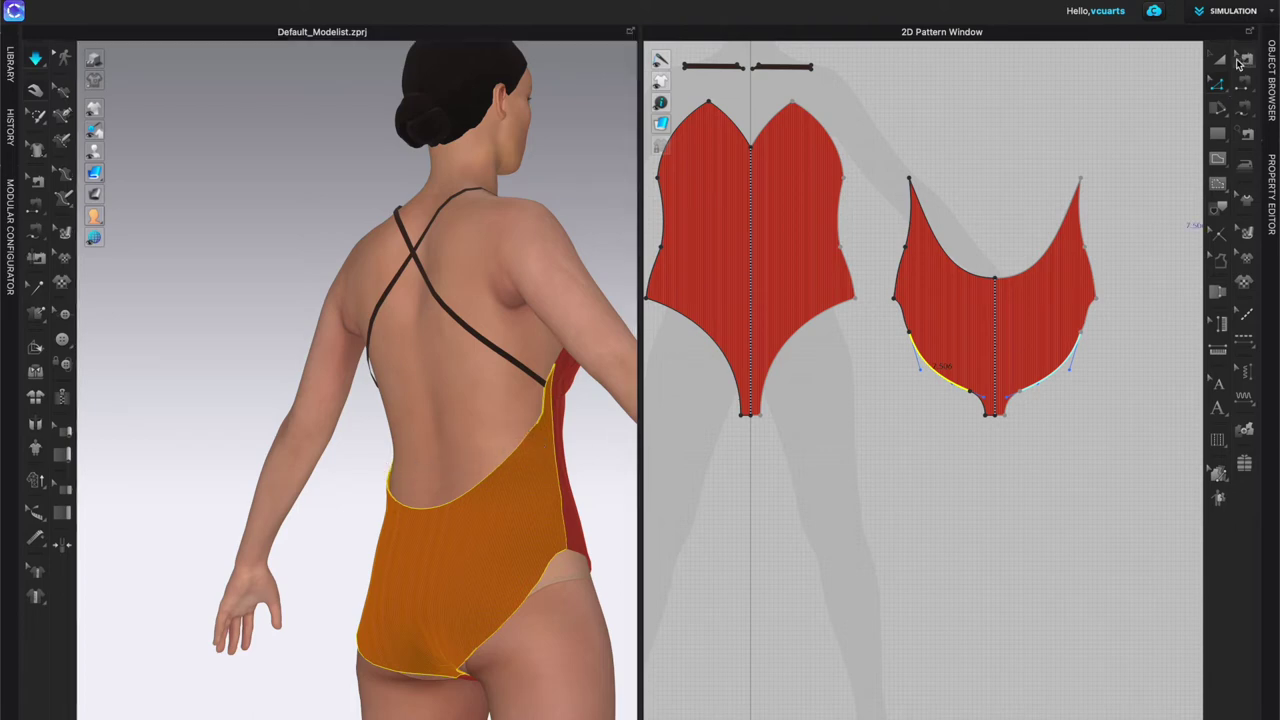
scroll(940, 235, "up", 5)
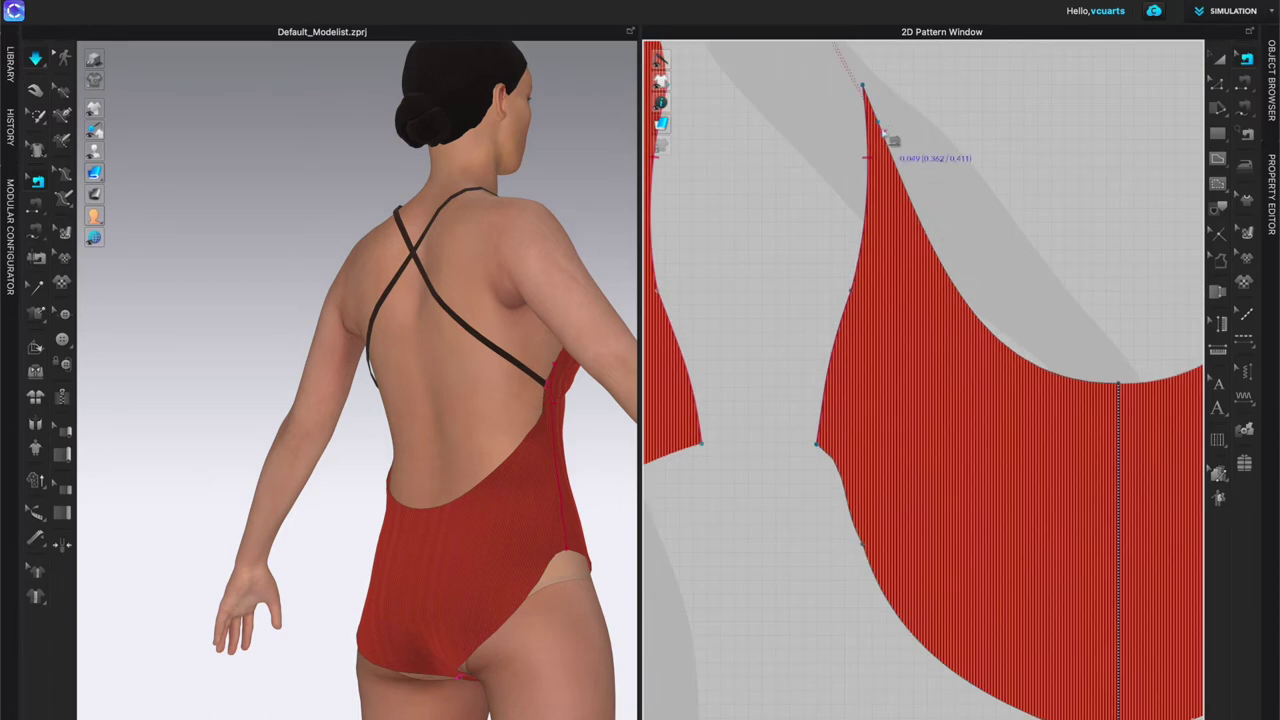
scroll(888, 138, "up", 4)
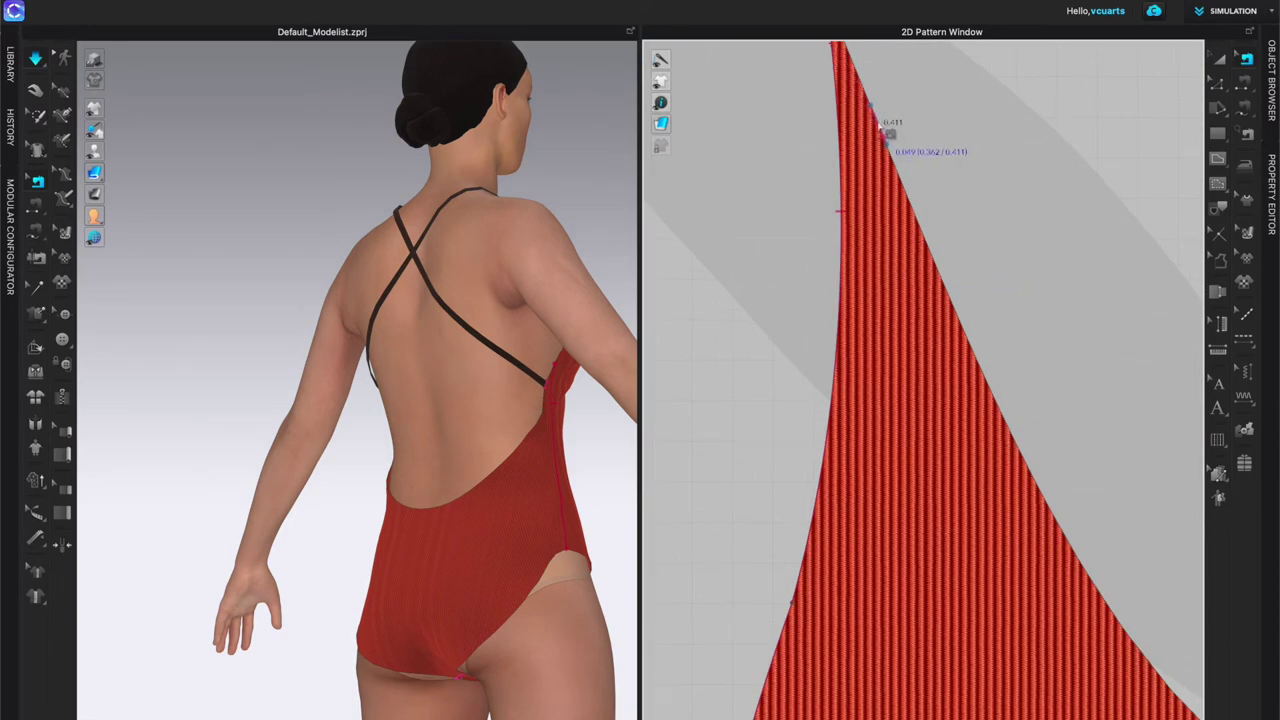
left_click_drag(882, 130, 970, 345)
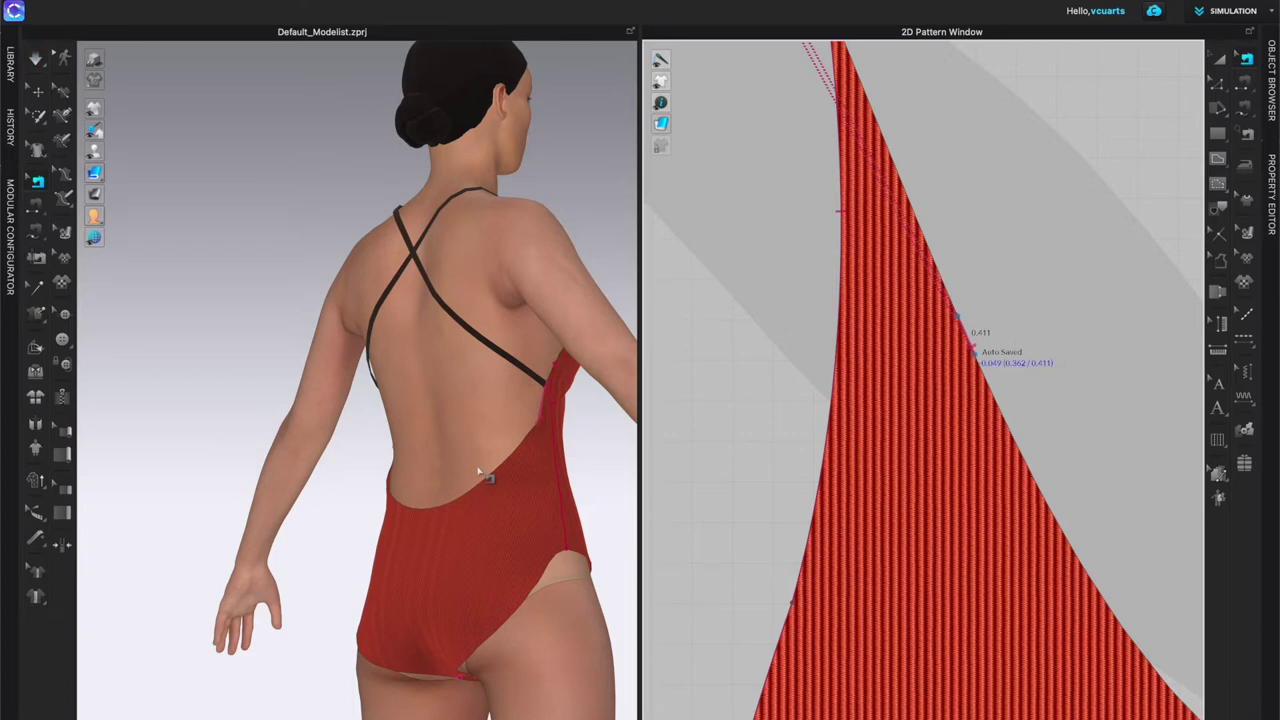
right_click_drag(462, 484, 550, 483)
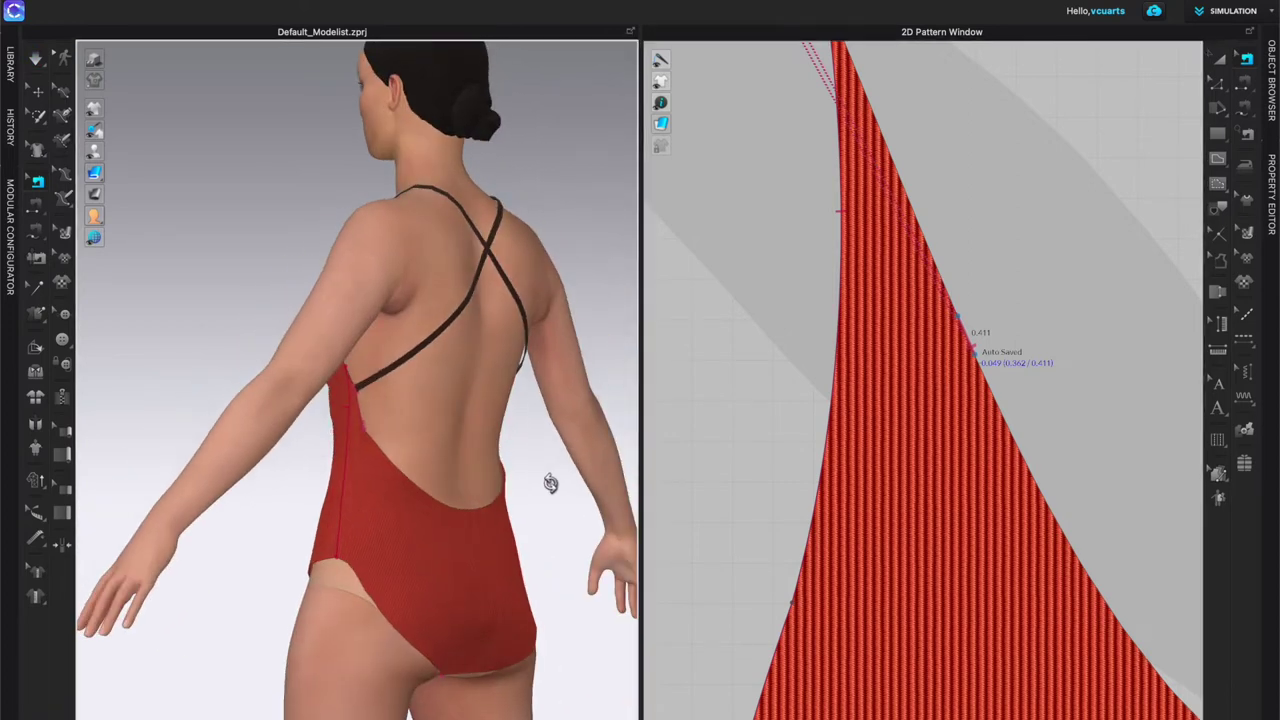
right_click_drag(550, 483, 463, 501)
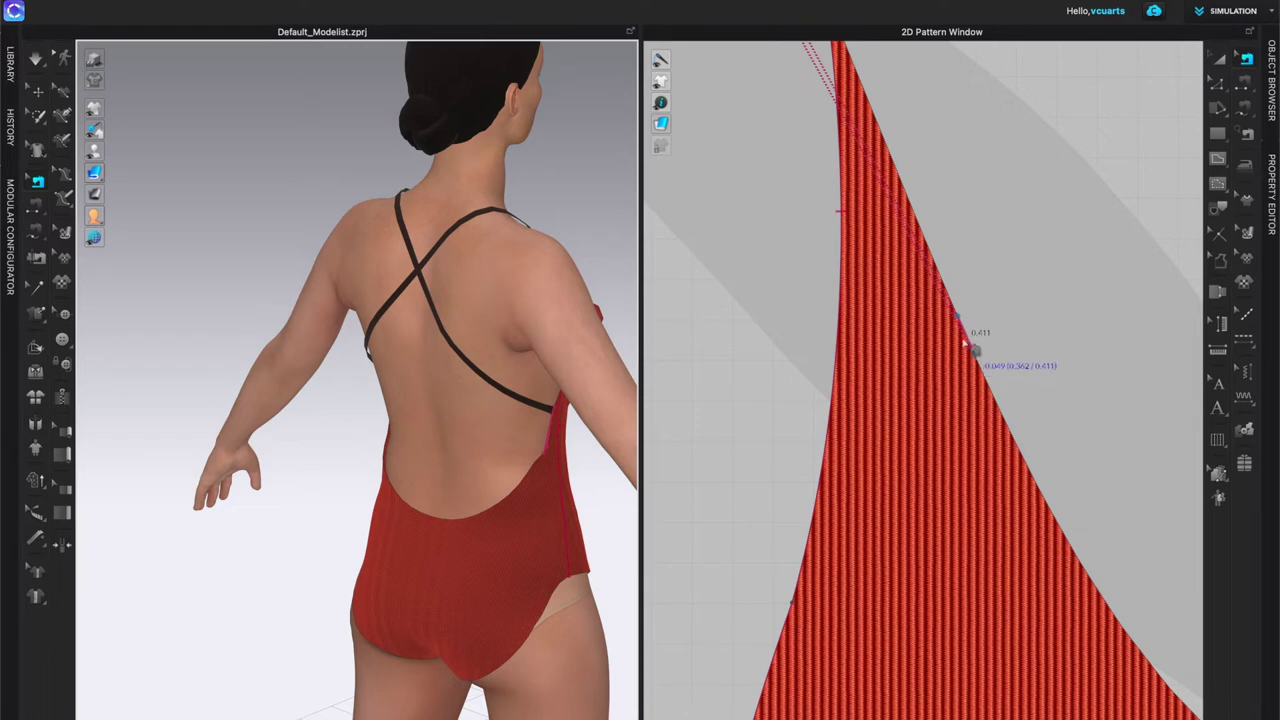
Step: Simulate the moved straps and pull the front panel's fabric outward over the bust toward the underarm
key("space")
right_click_drag(440, 445, 380, 432)
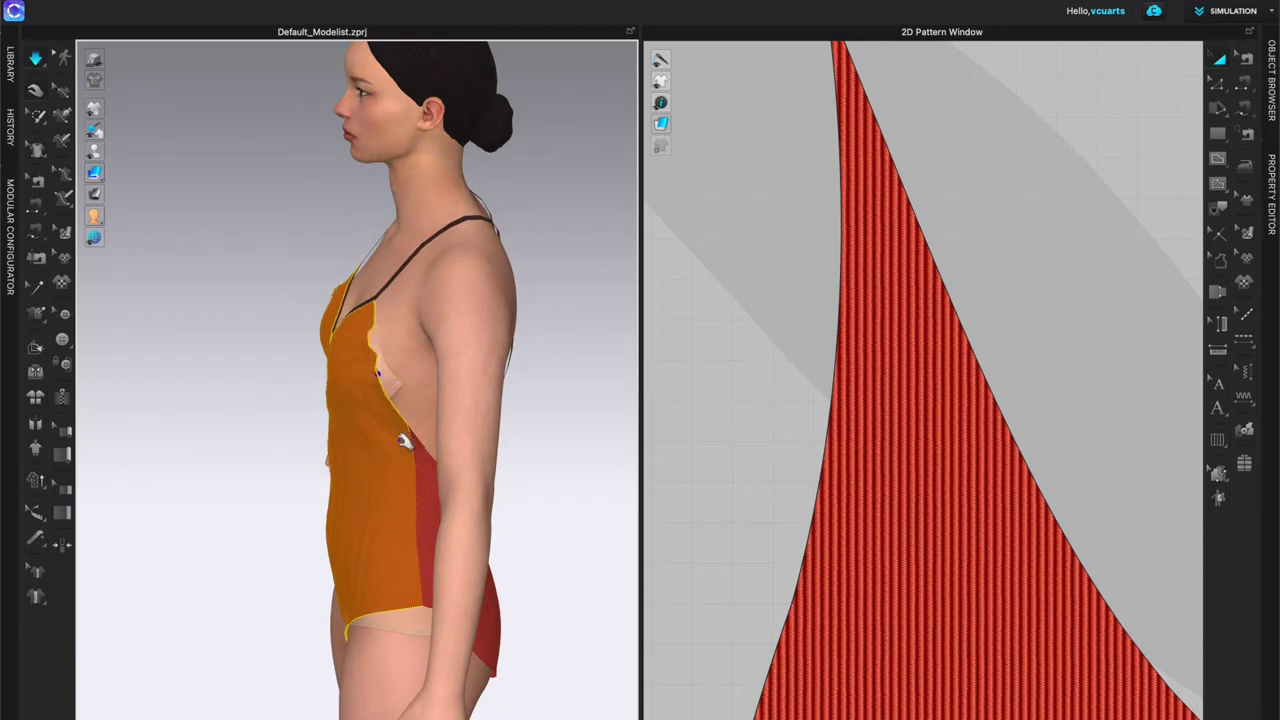
key("2")
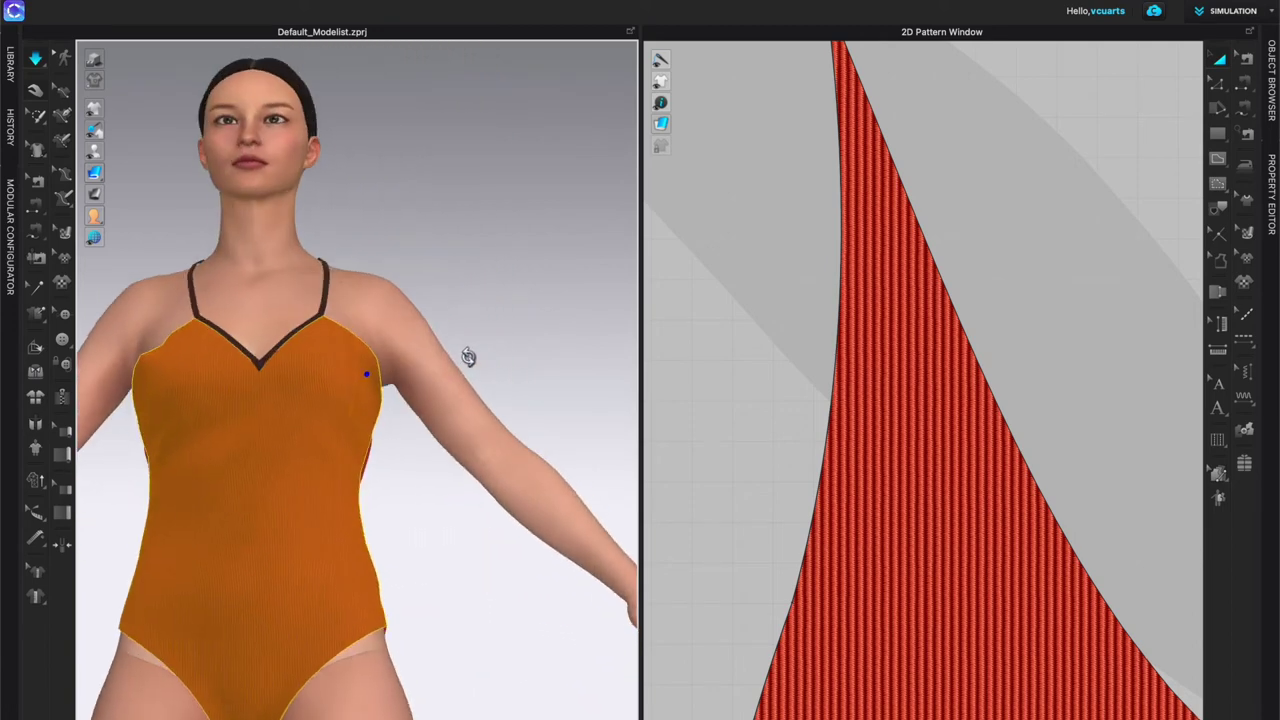
right_click_drag(468, 357, 442, 358)
scroll(254, 390, "down", 3)
right_click_drag(262, 404, 345, 396)
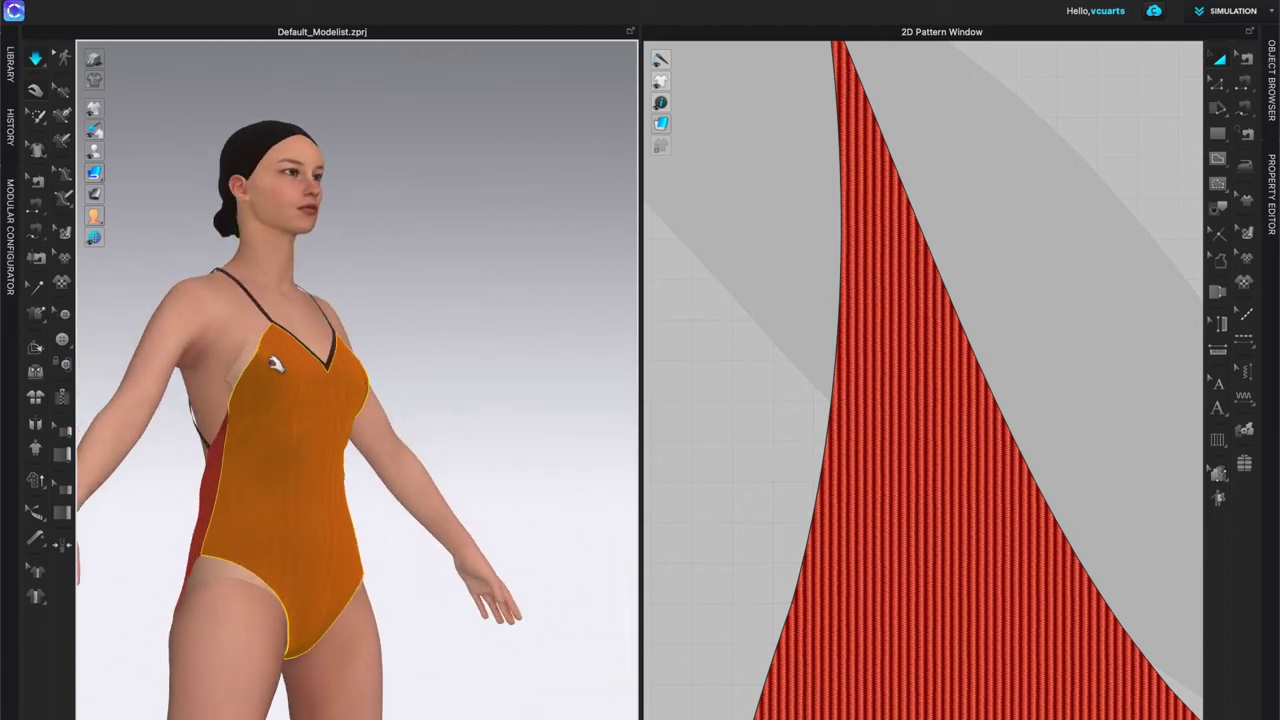
left_click_drag(266, 361, 226, 346)
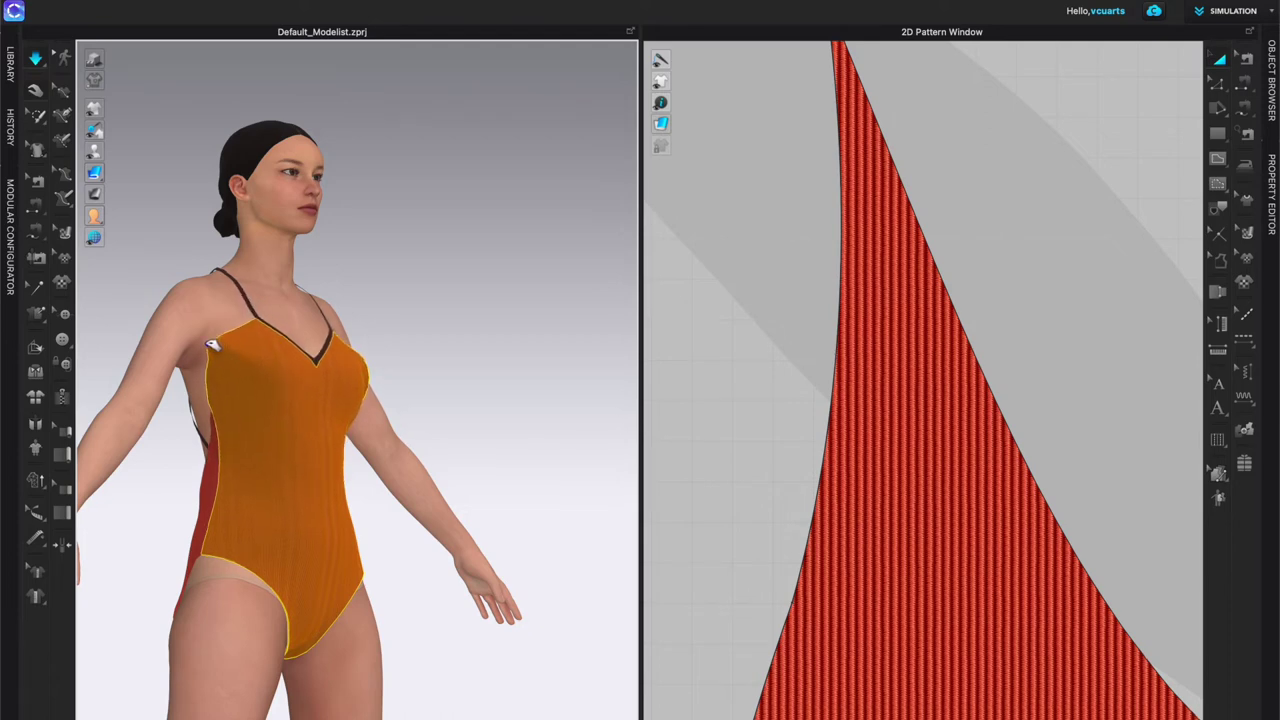
mouse_move(297, 431)
right_mouse_down()
mouse_move(285, 421)
mouse_move(295, 430)
right_mouse_up()
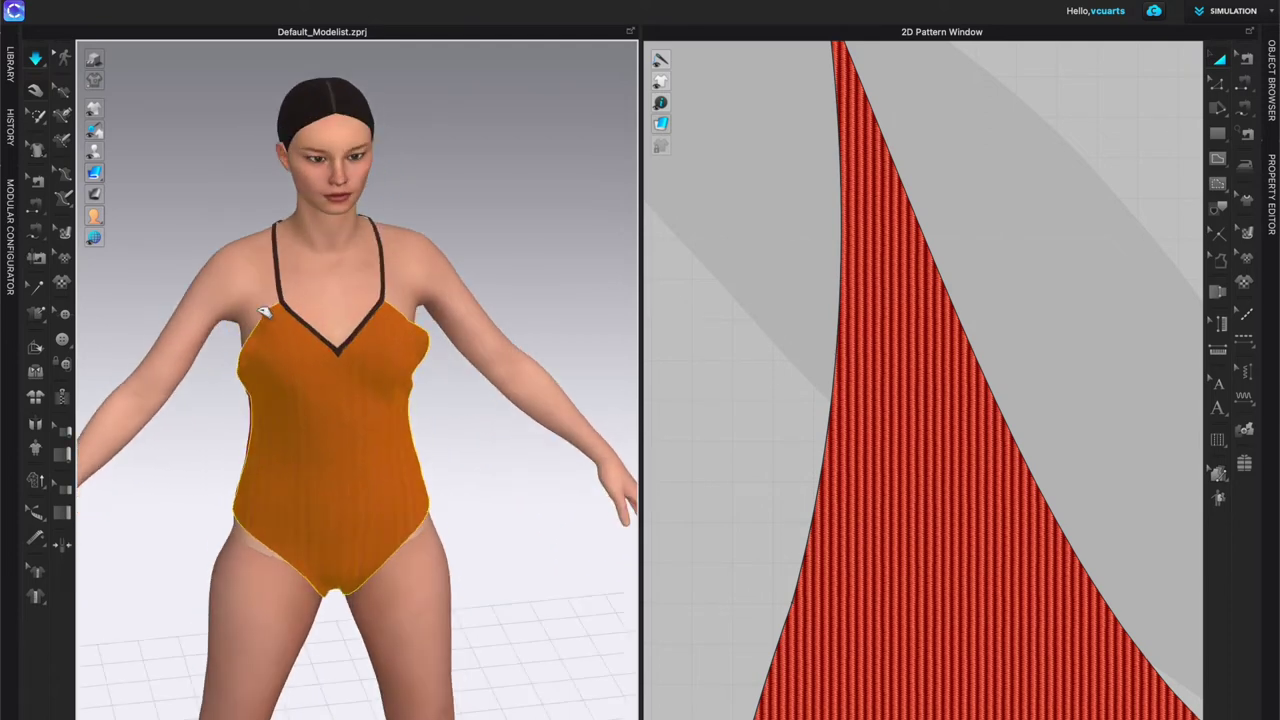
Step: Widen the front panel's neckline by moving its upper strap points slightly outward, away from the centre line
scroll(680, 437, "down", 5)
middle_click_drag(685, 436, 852, 430)
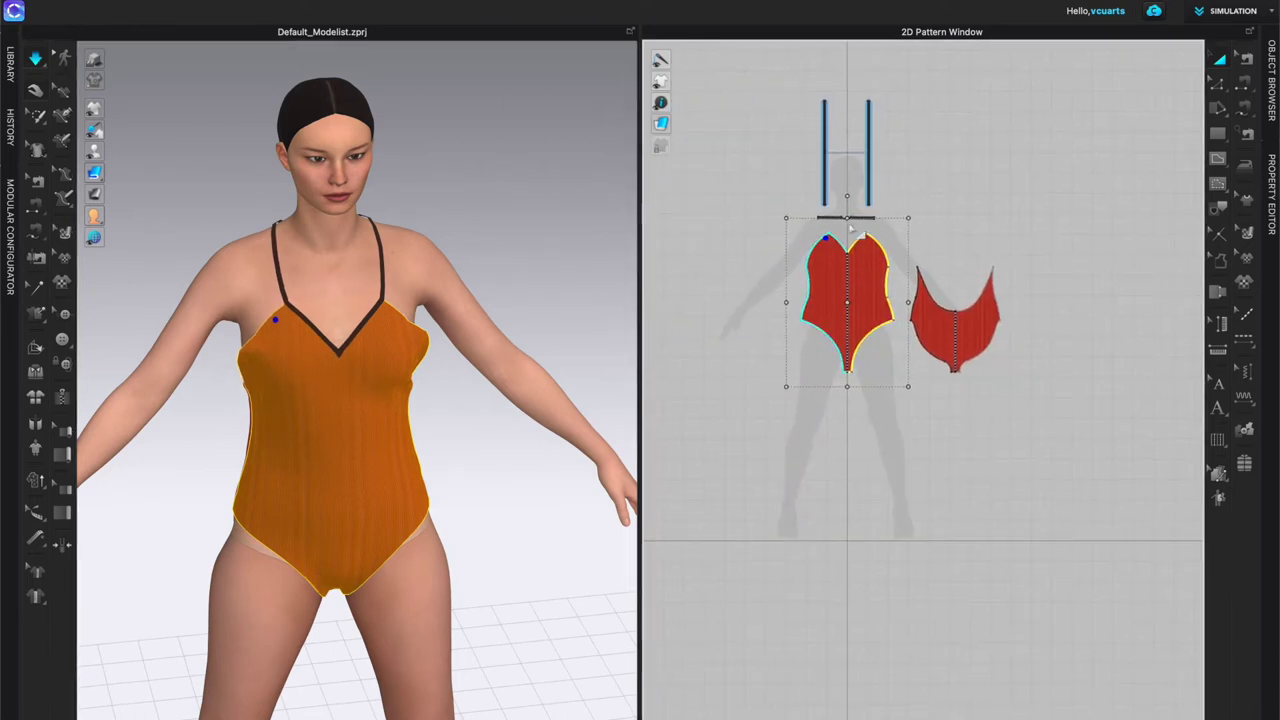
scroll(849, 230, "up", 10)
scroll(884, 283, "down", 4)
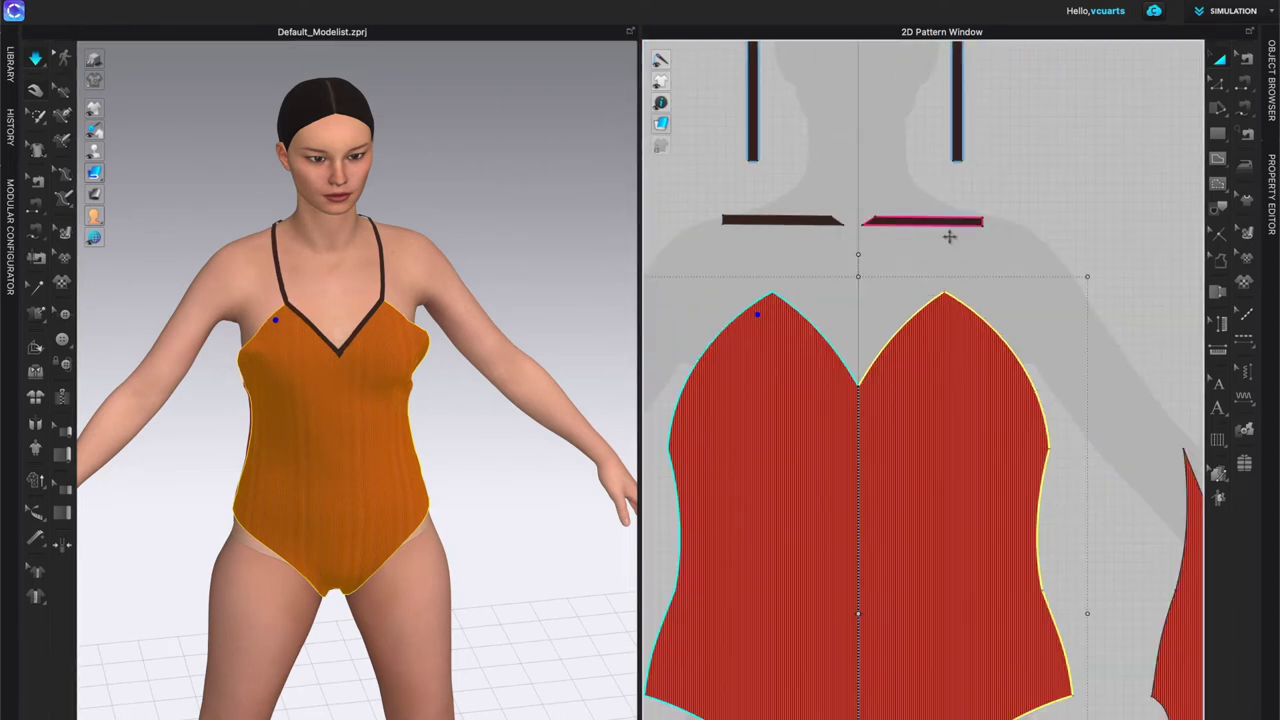
key("b")
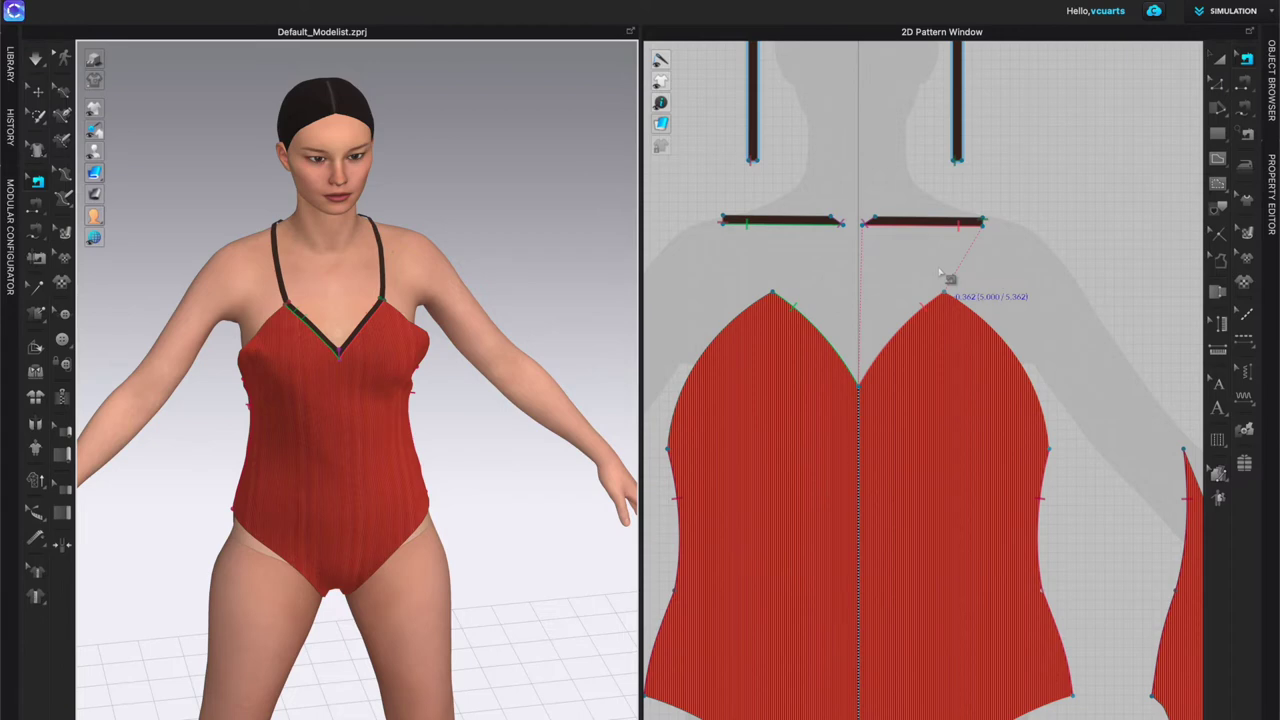
key("a")
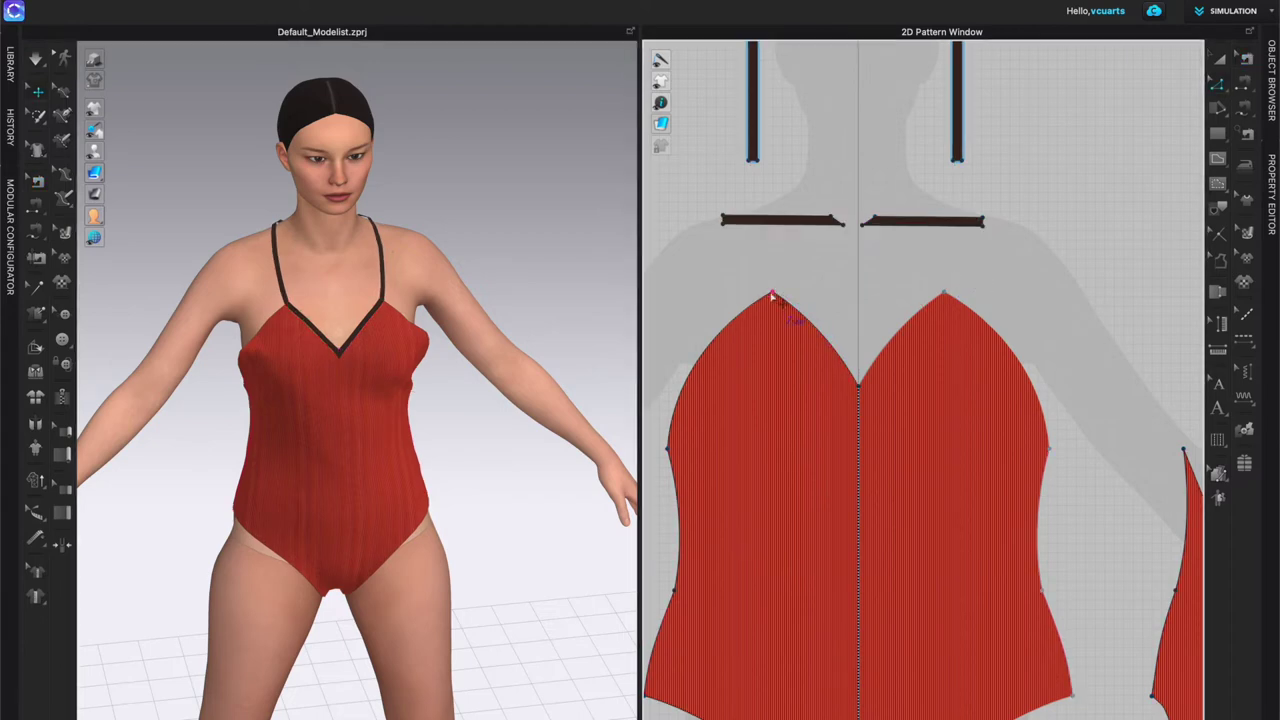
left_click_drag(772, 293, 758, 292)
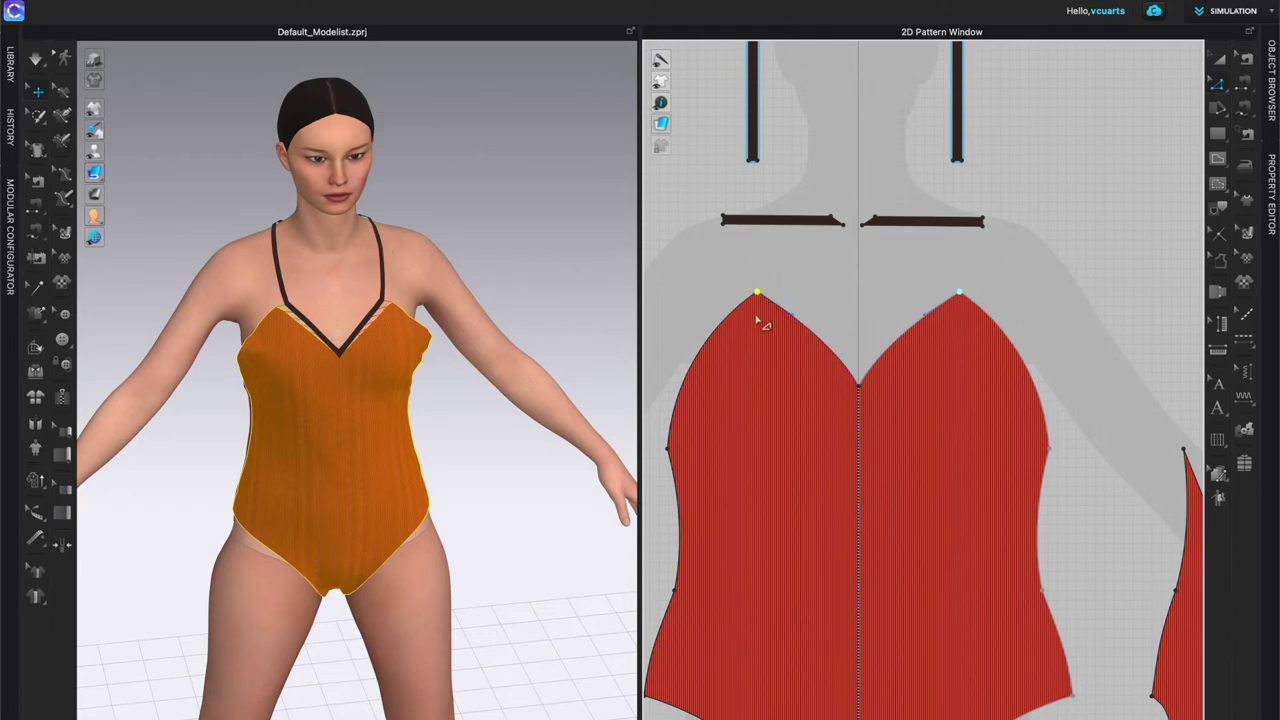
Step: Simulate the widened neckline and pull both shoulder straps slightly outward on the avatar
key("space")
left_click_drag(282, 281, 266, 272)
left_click_drag(388, 275, 398, 272)
Step: Deepen the front V neckline by lowering its centre point, then simulate it and settle both straps
left_click_drag(857, 384, 857, 403)
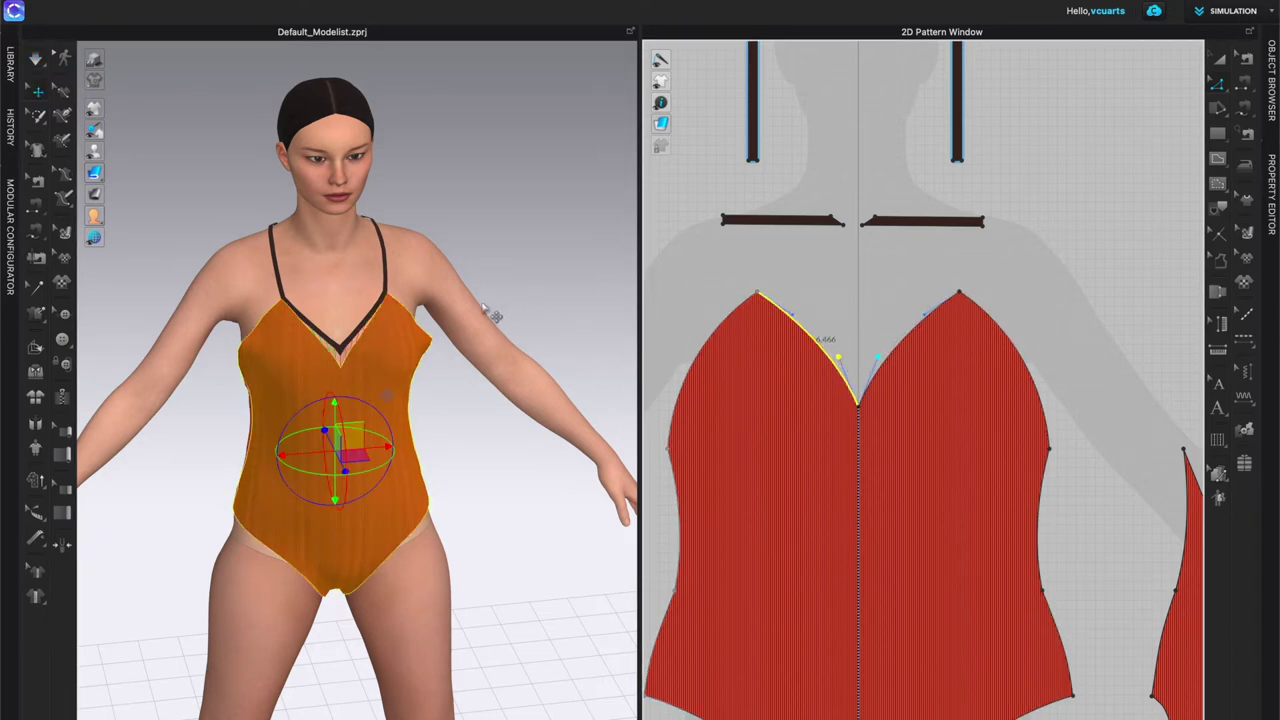
key("space")
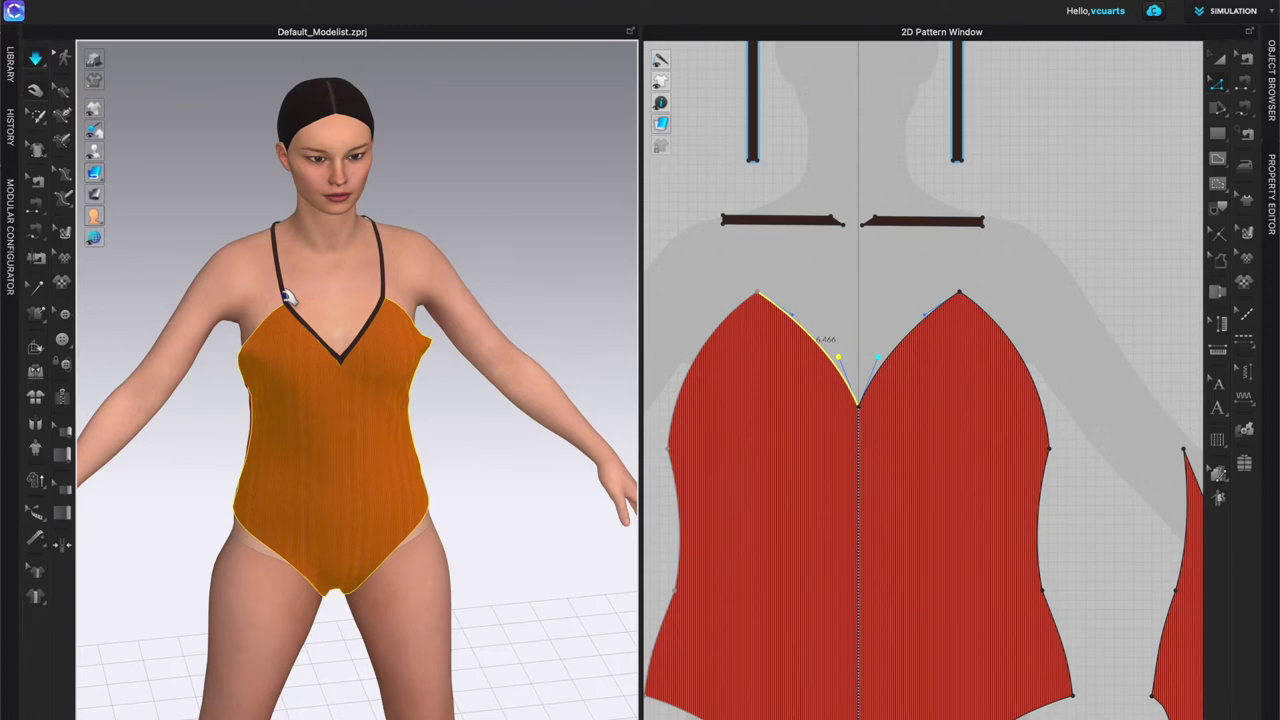
left_click(285, 294)
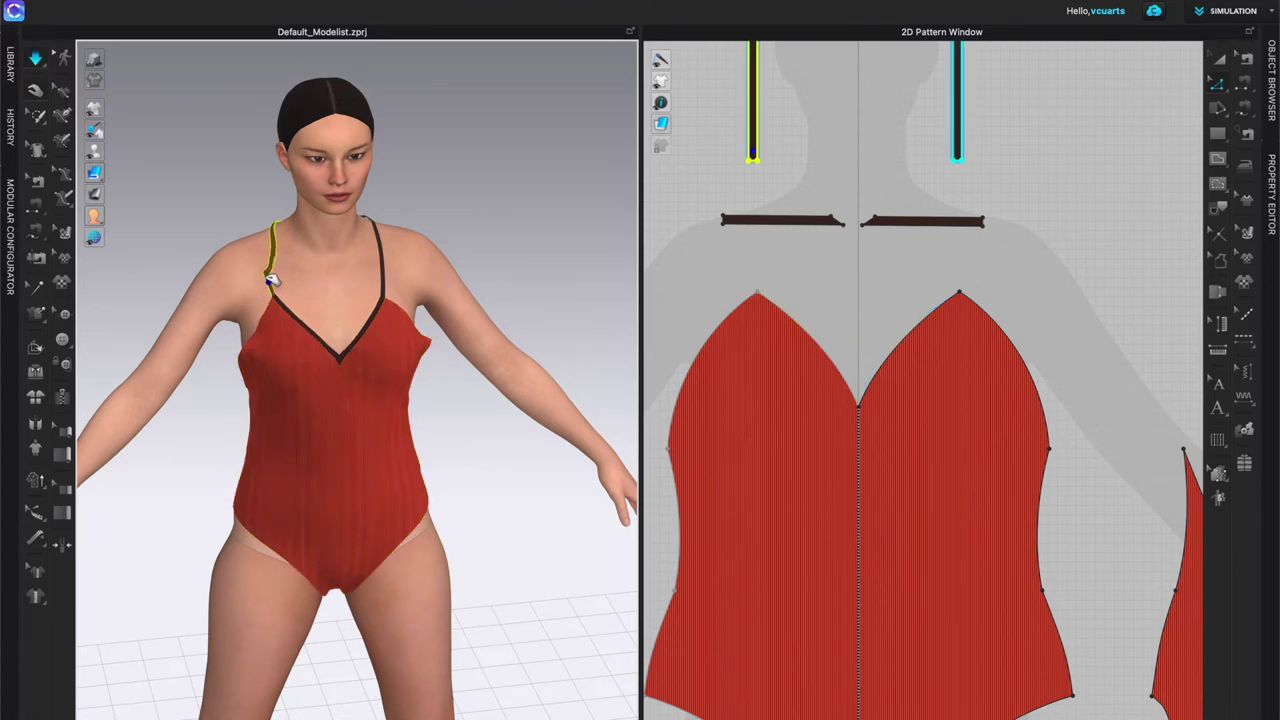
left_click(388, 271)
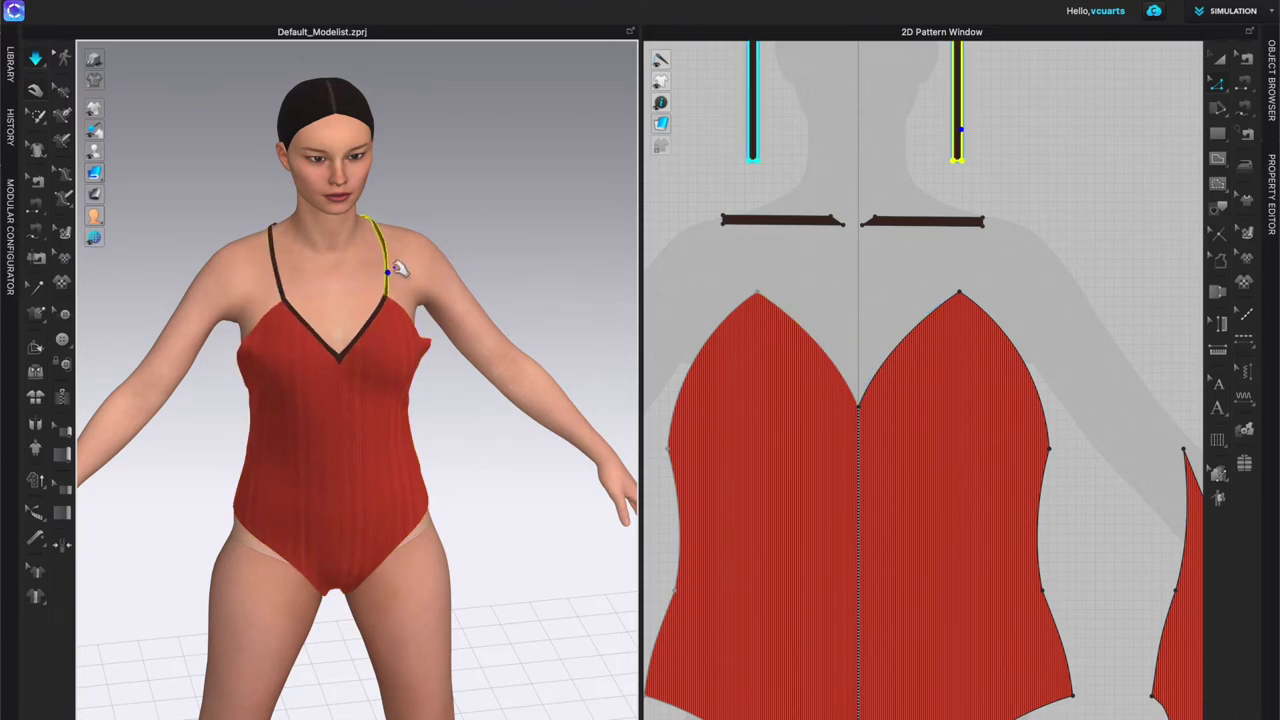
Step: Examine the swimsuit's neckline, crossed back straps, hips and leg line from the front, back and side
mouse_move(443, 403)
right_mouse_down()
mouse_move(357, 402)
mouse_move(374, 391)
mouse_move(523, 406)
mouse_move(349, 423)
mouse_move(347, 394)
mouse_move(457, 386)
mouse_move(297, 421)
mouse_move(372, 405)
mouse_move(451, 410)
right_mouse_up()
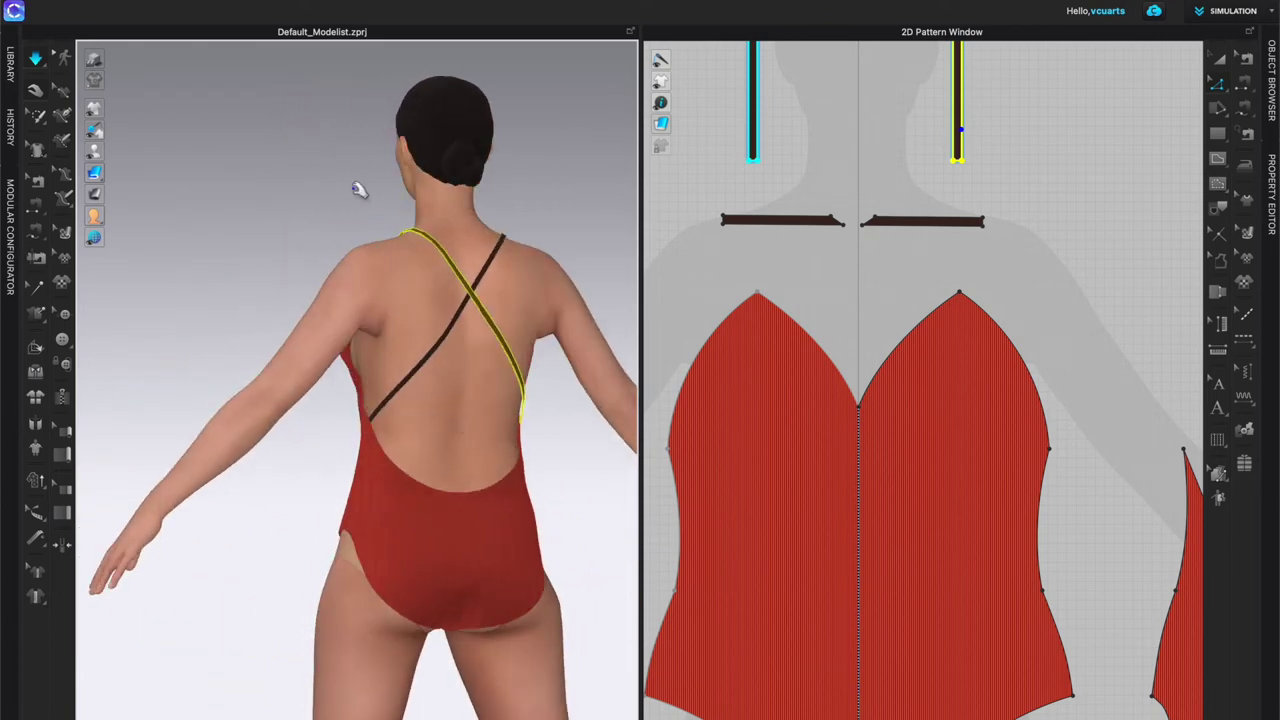
right_click_drag(349, 217, 401, 246)
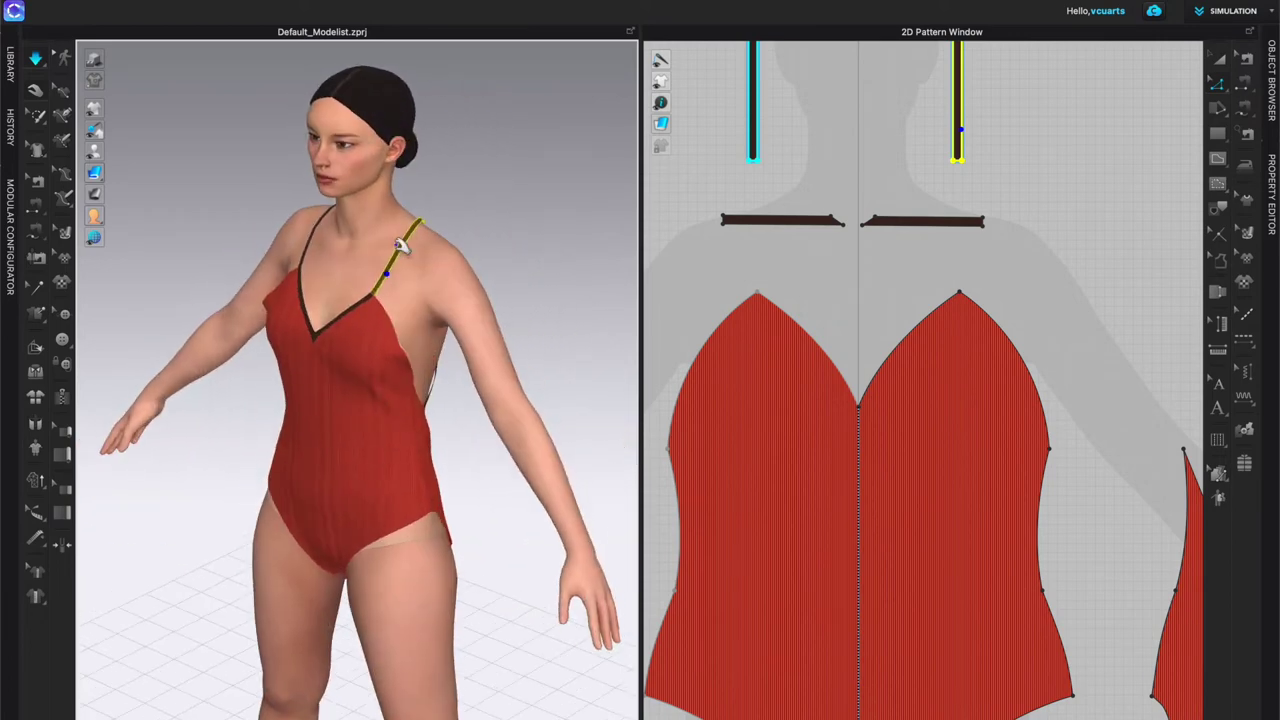
right_click_drag(474, 337, 320, 312)
mouse_move(469, 461)
right_mouse_down()
mouse_move(337, 469)
mouse_move(277, 526)
mouse_move(334, 469)
mouse_move(449, 463)
right_mouse_up()
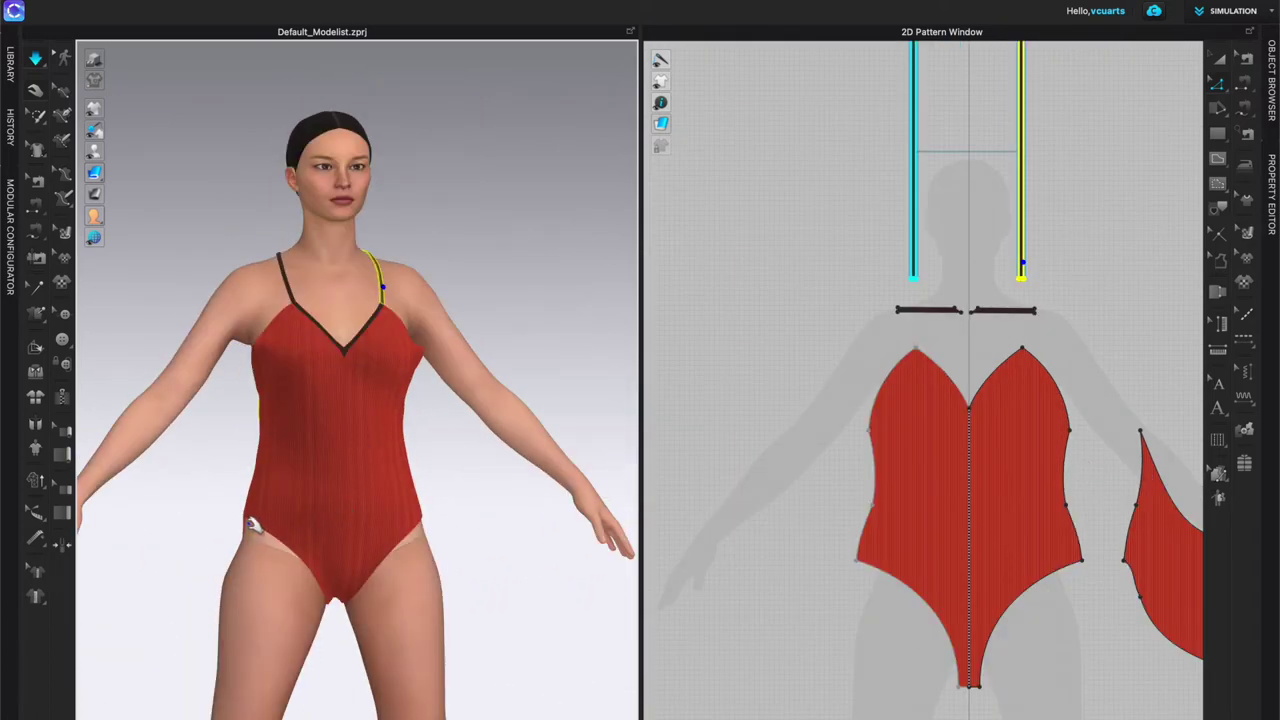
right_click_drag(404, 533, 254, 537)
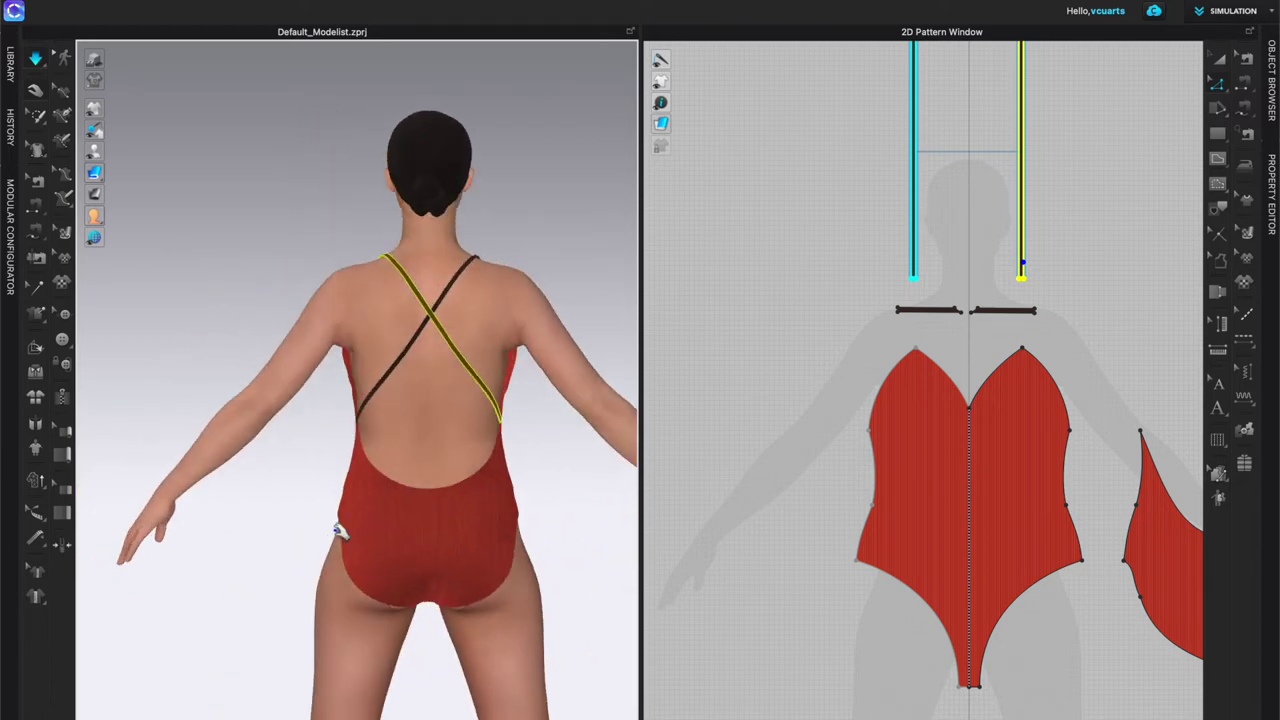
right_click_drag(380, 595, 420, 547)
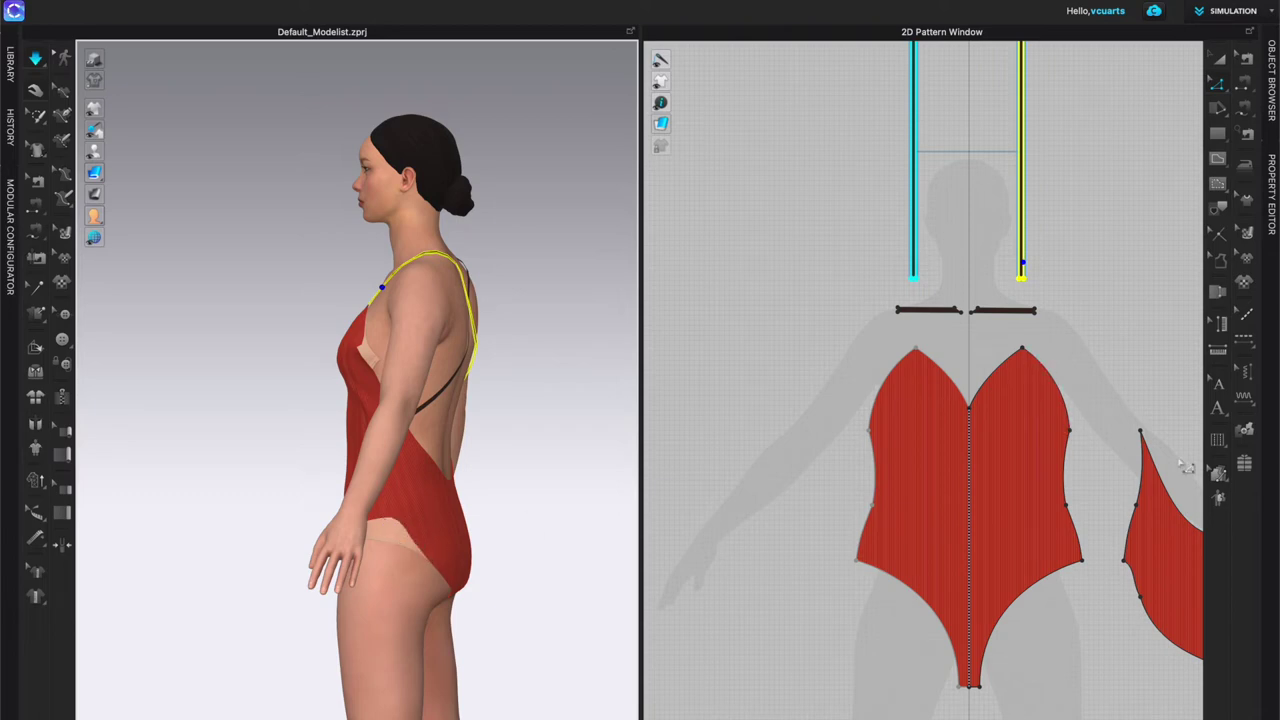
Step: Lower the front panel's side corners at the leg opening and adjust the leg curve leading into them
left_click(1118, 602)
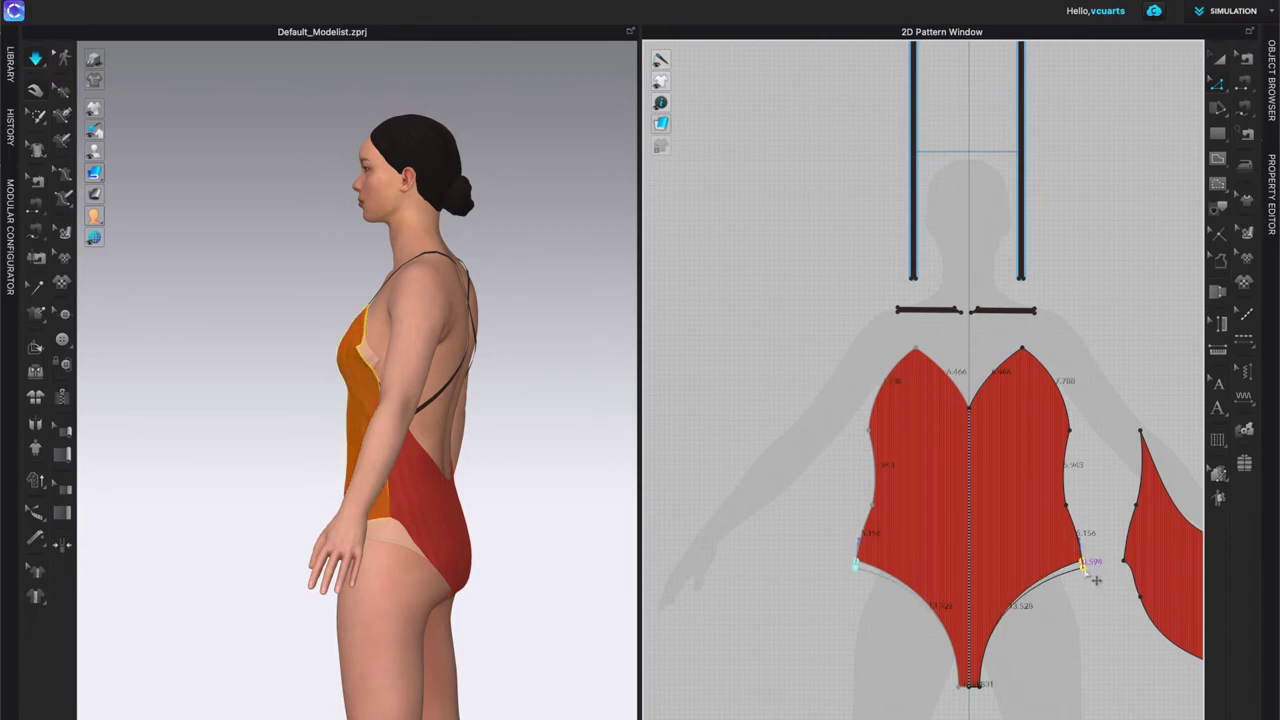
left_click(1082, 578)
scroll(1094, 590, "up", 5)
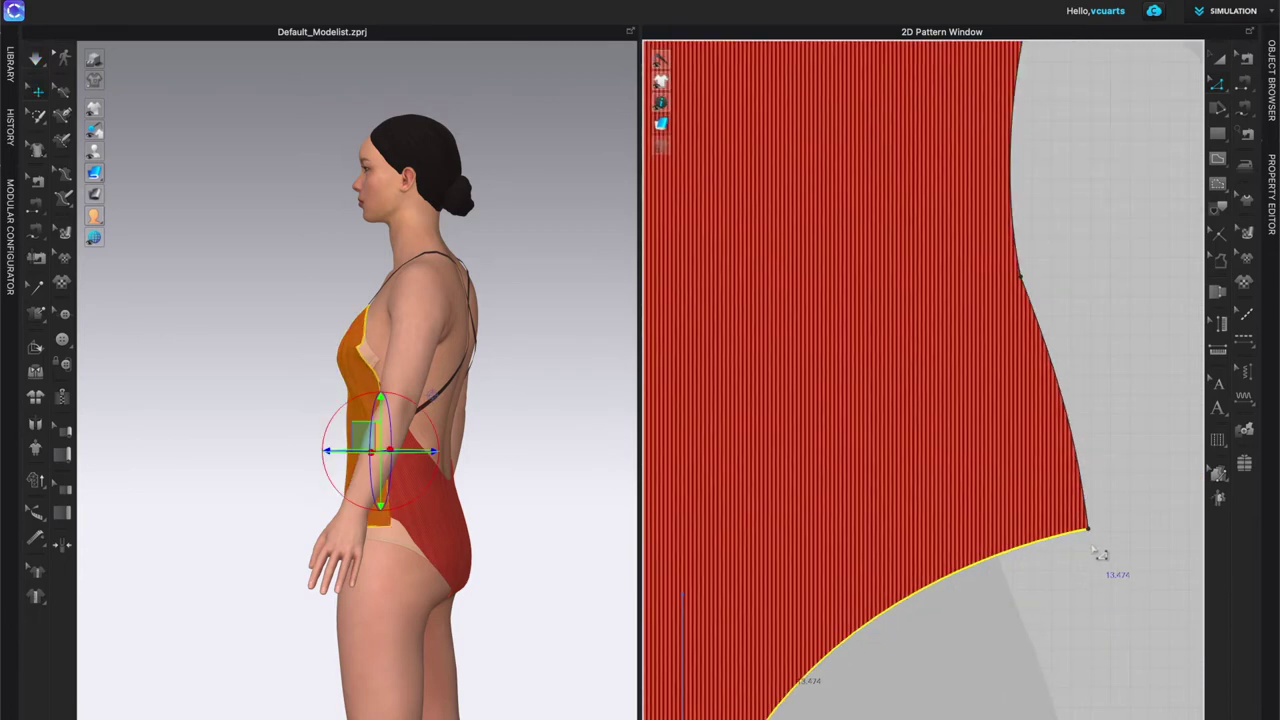
left_click_drag(1060, 543, 1096, 458)
scroll(926, 586, "down", 3)
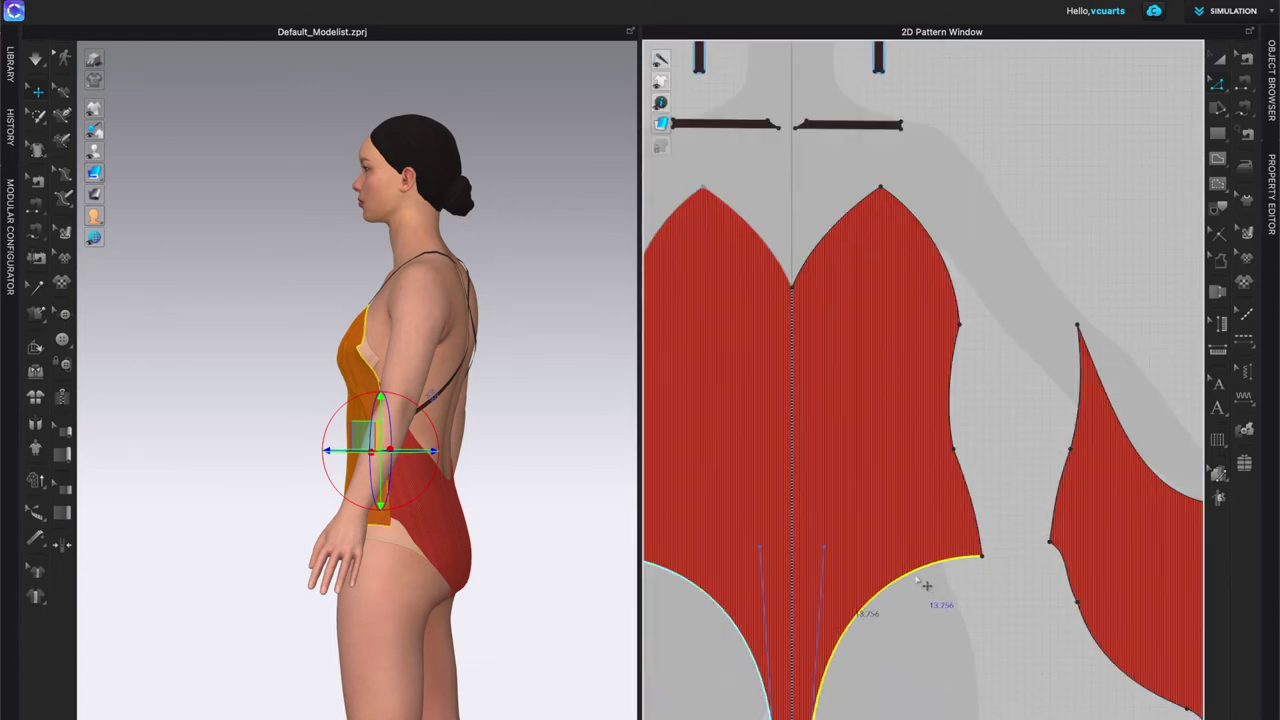
Step: Extend the back panel's side corners downward and outward, adjust the leg edge below them, and check the simulated side seam
left_click(1050, 552)
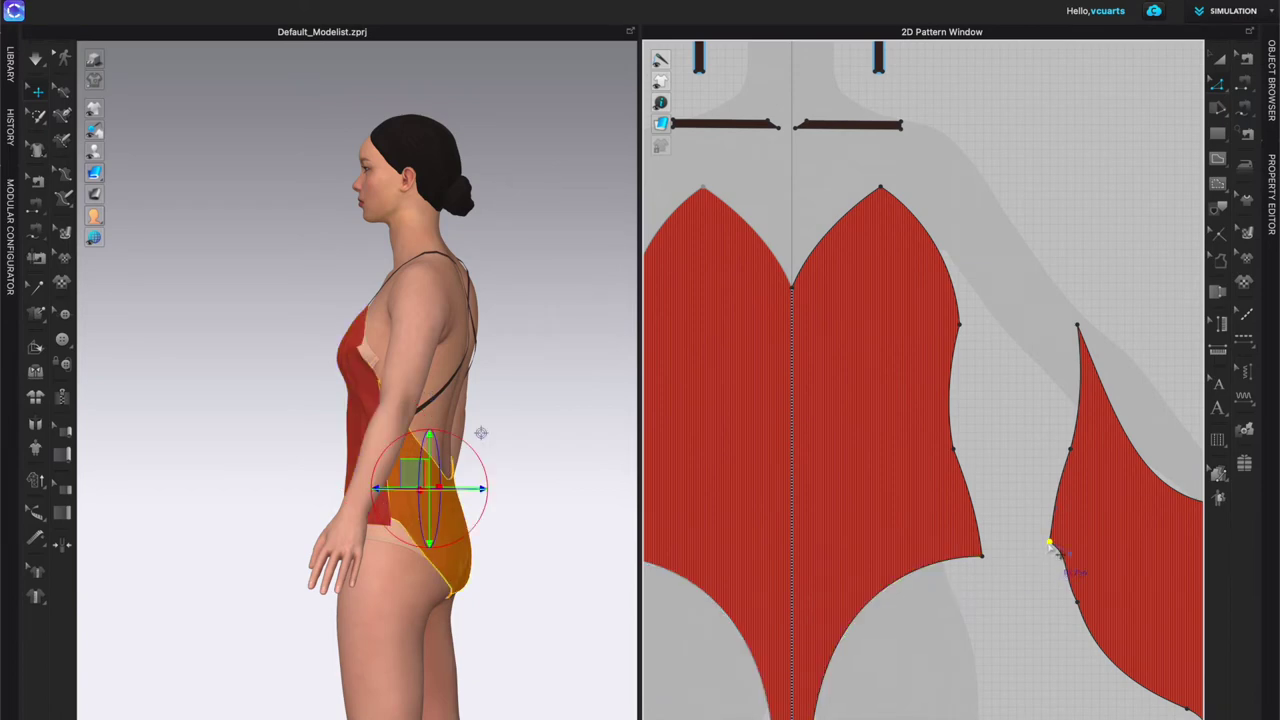
left_click_drag(1052, 565, 1074, 604)
left_click(1076, 571)
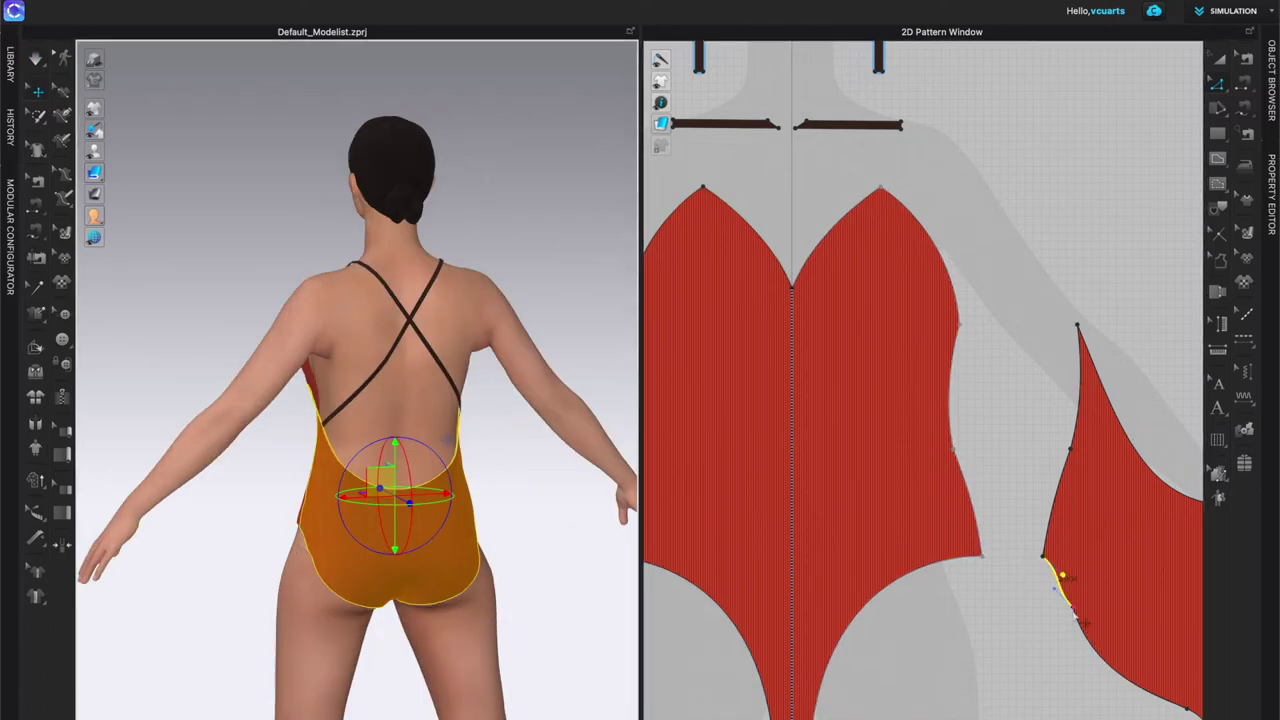
left_click_drag(1076, 602, 1070, 613)
left_click(1105, 679)
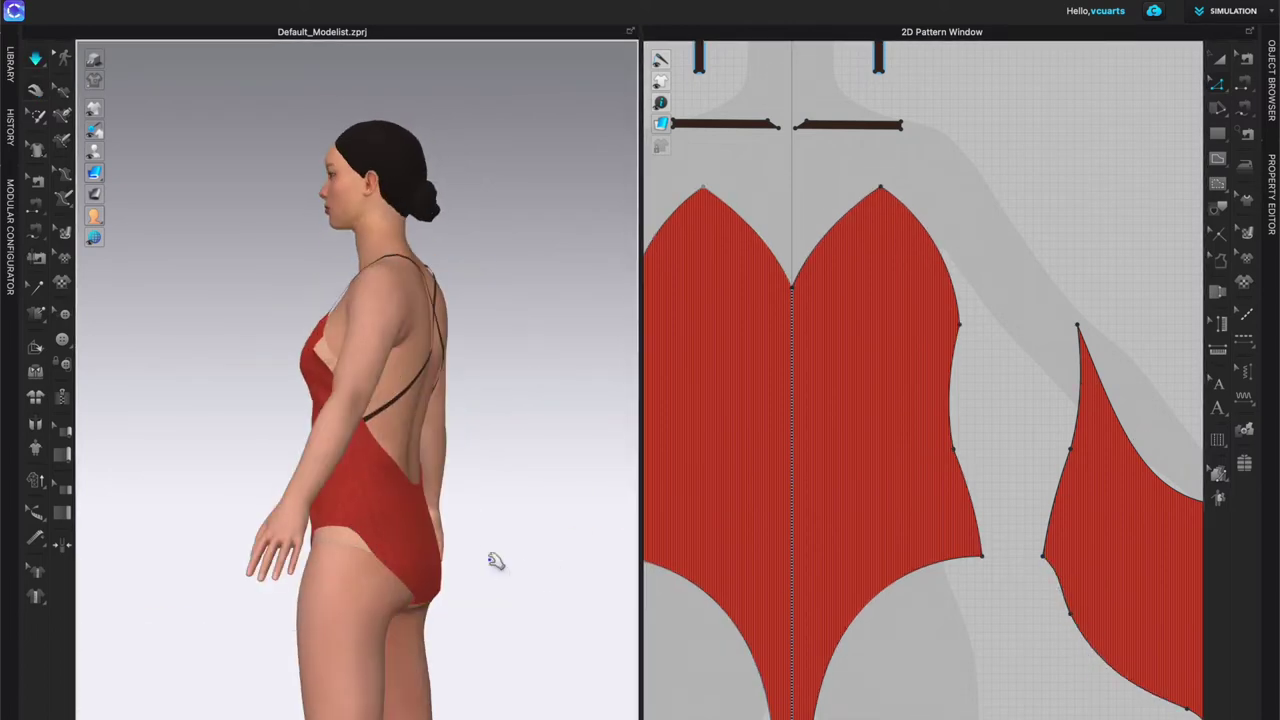
right_click_drag(215, 612, 150, 615)
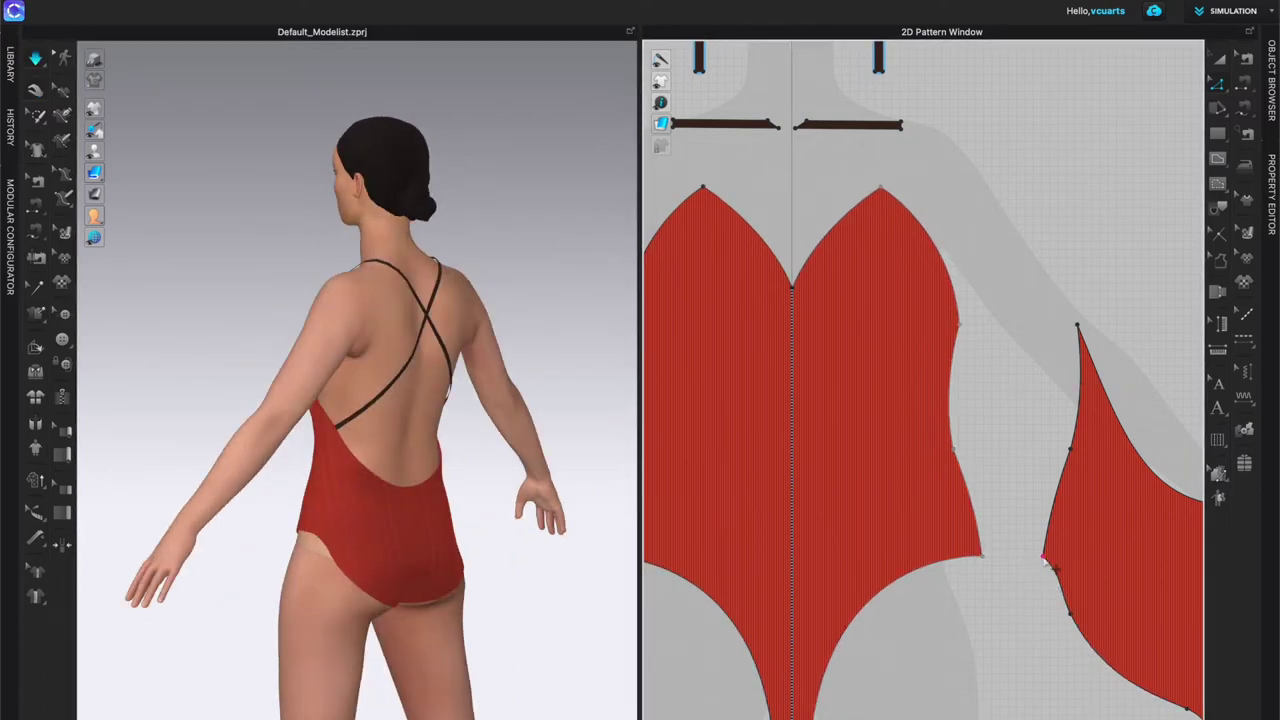
right_click_drag(297, 560, 357, 557)
Step: Refine the back panel's short leg-opening curve below the side corner, simulating between curve adjustments to check the hip
middle_click_drag(1046, 567, 991, 568)
key("space")
scroll(975, 602, "up", 5)
left_click(1098, 533)
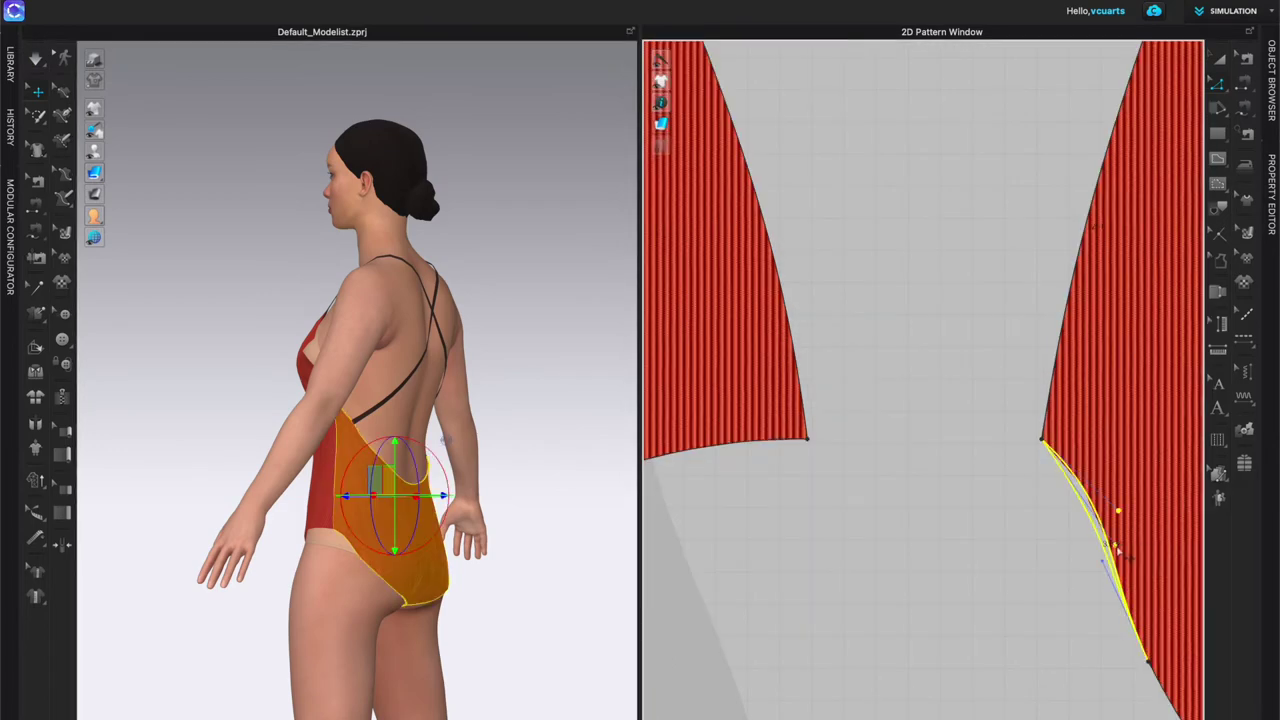
left_click_drag(1118, 511, 1114, 549)
key("space")
right_click_drag(385, 556, 509, 554)
left_click_drag(1114, 549, 1088, 480)
key("space")
right_click_drag(430, 557, 362, 557)
left_click_drag(1088, 480, 1110, 514)
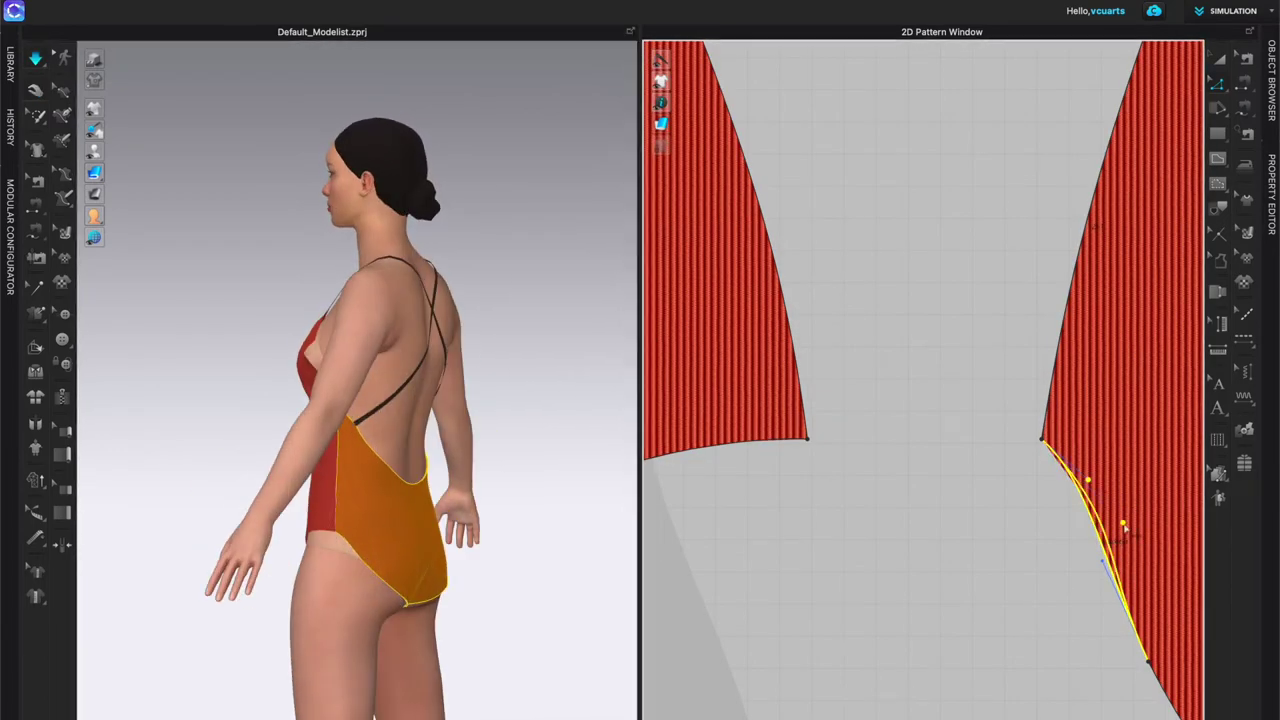
key("space")
Step: Reshape the back panel's lower leg opening and the short curve beside the crotch, then simulate and check the seat
scroll(1110, 514, "down", 5)
middle_click_drag(1110, 514, 780, 255)
left_click_drag(988, 478, 963, 468)
left_click_drag(1050, 536, 1042, 529)
key("space")
right_click_drag(378, 578, 567, 587)
right_click_drag(381, 485, 543, 480)
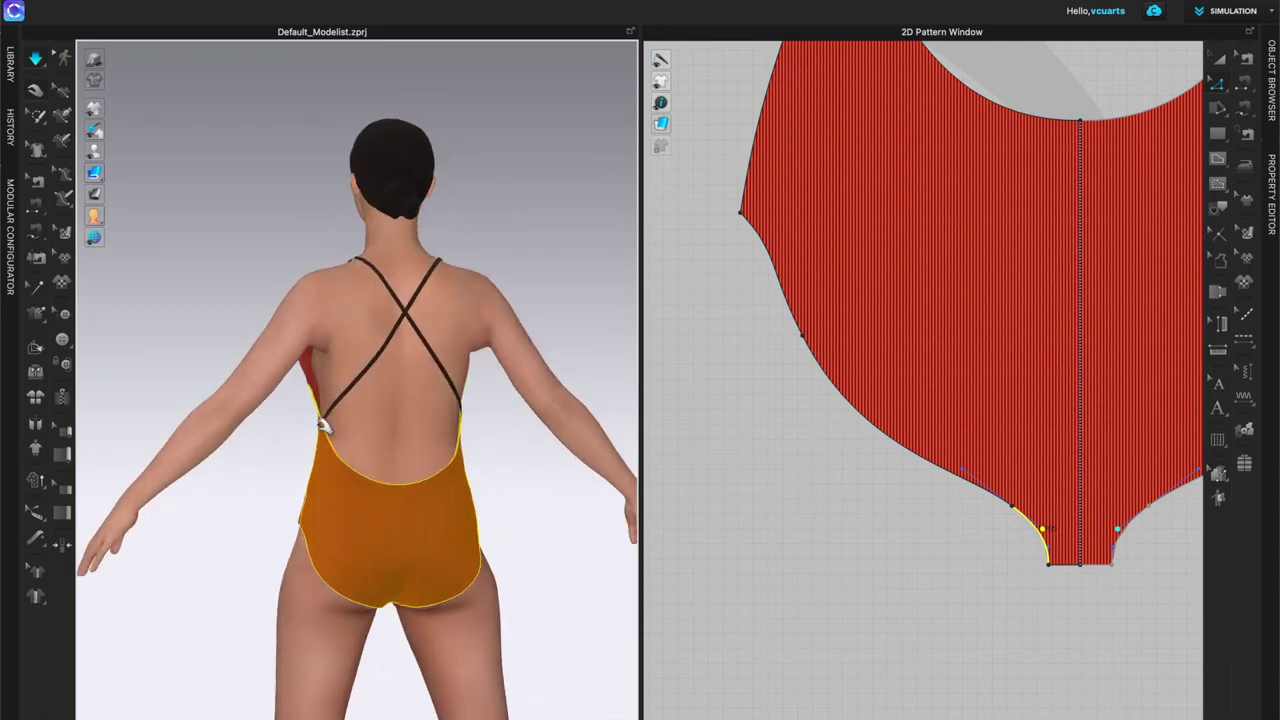
Step: Check the swimsuit from the side and front, and measure the front panel's leg-opening edge in the pattern
right_click_drag(403, 519, 511, 517)
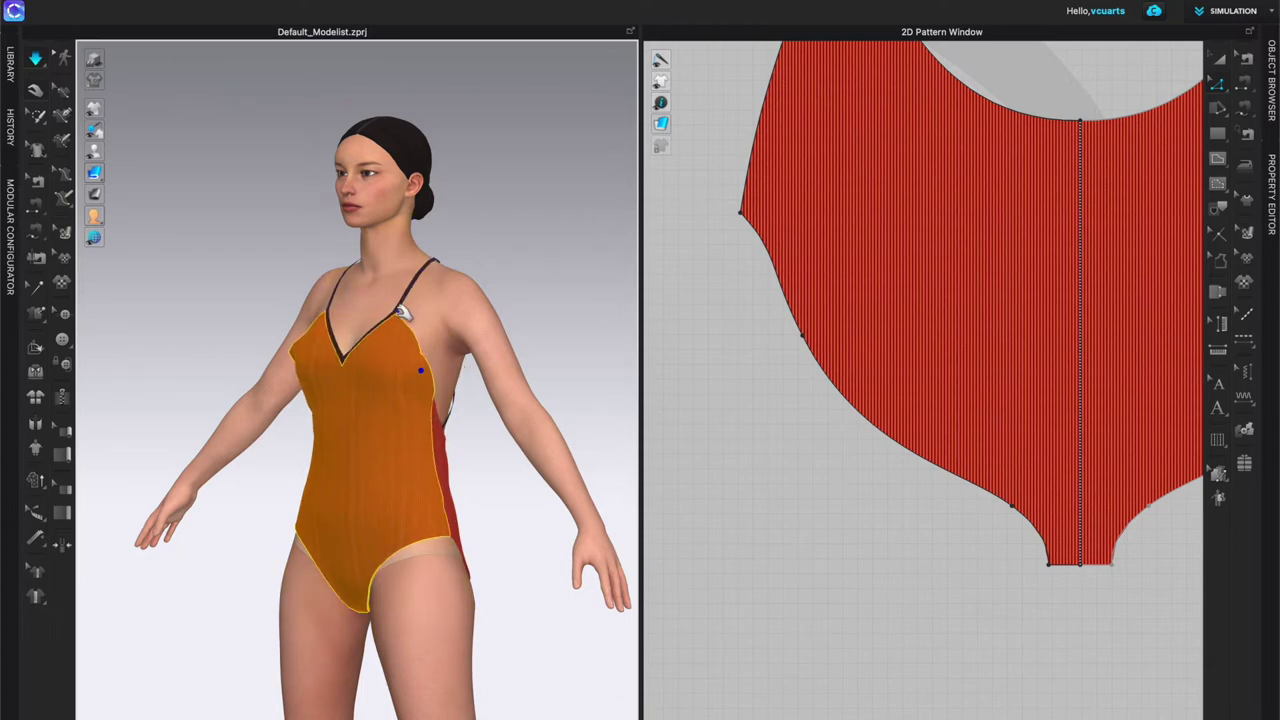
key("8")
right_click_drag(568, 517, 405, 529)
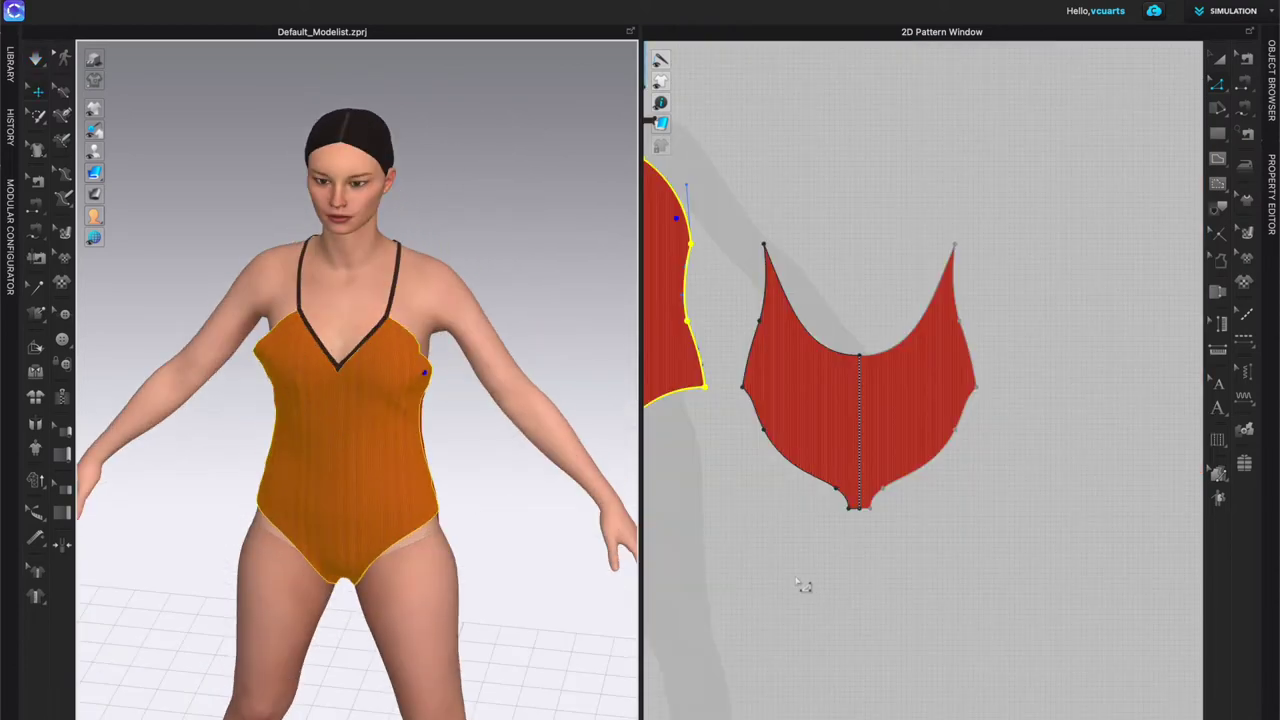
right_click_drag(800, 585, 923, 471)
scroll(915, 474, "down", 5)
scroll(905, 485, "up", 5)
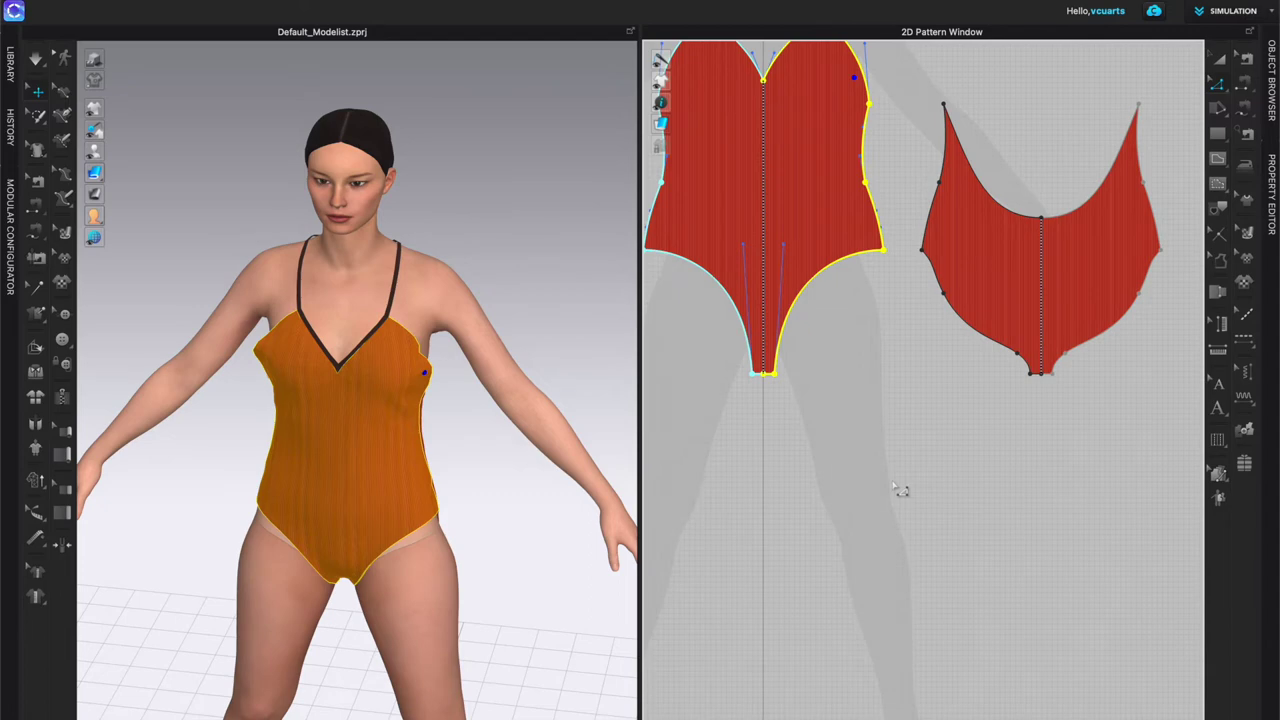
left_click(822, 293)
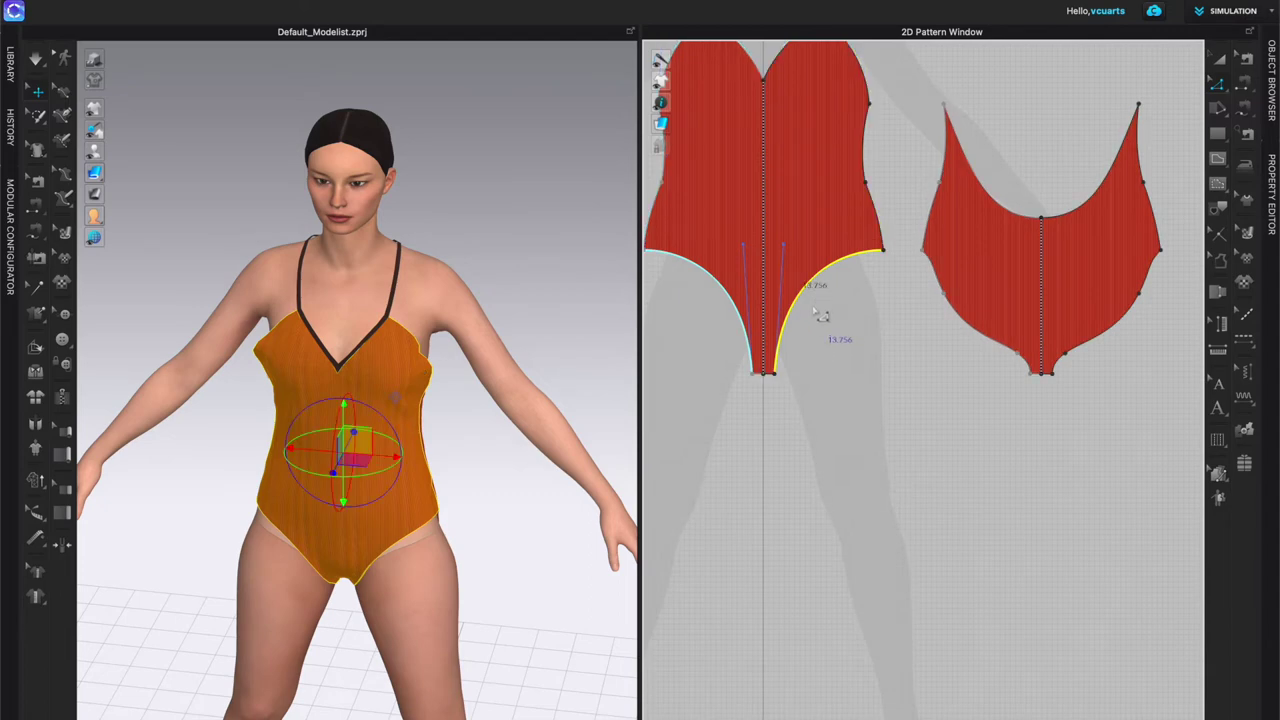
scroll(820, 325, "up", 3)
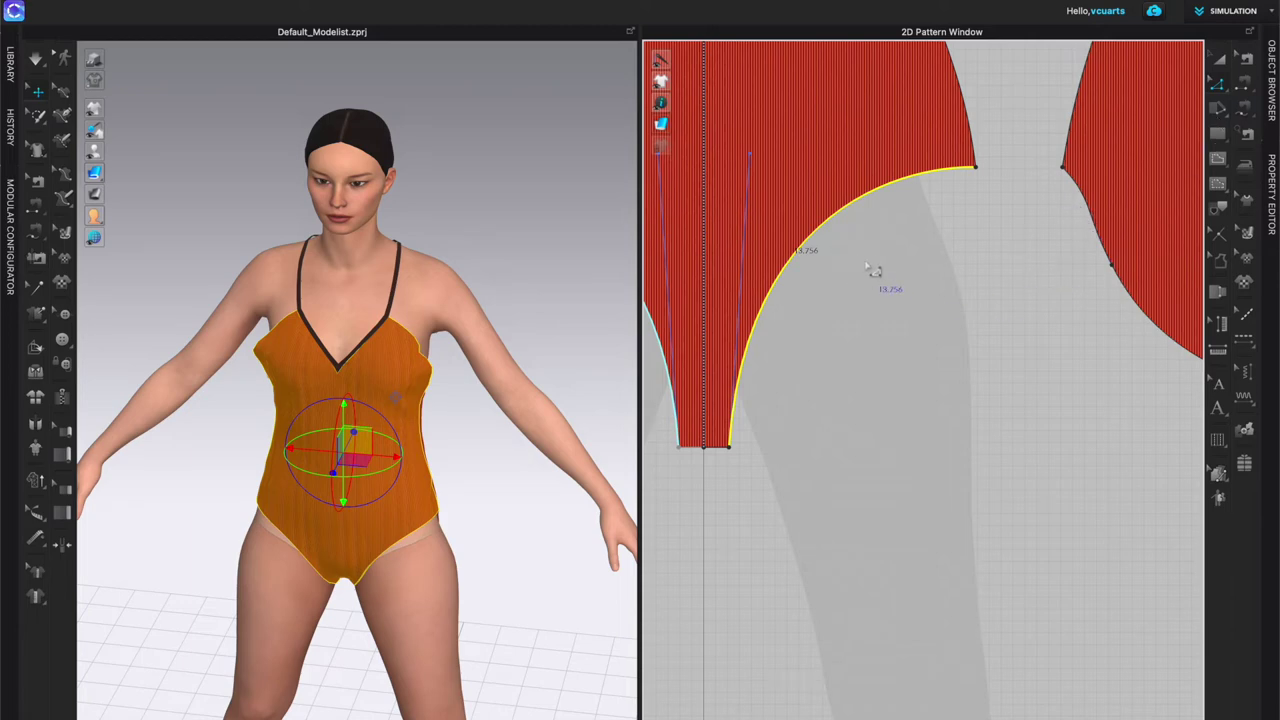
scroll(871, 289, "down", 5)
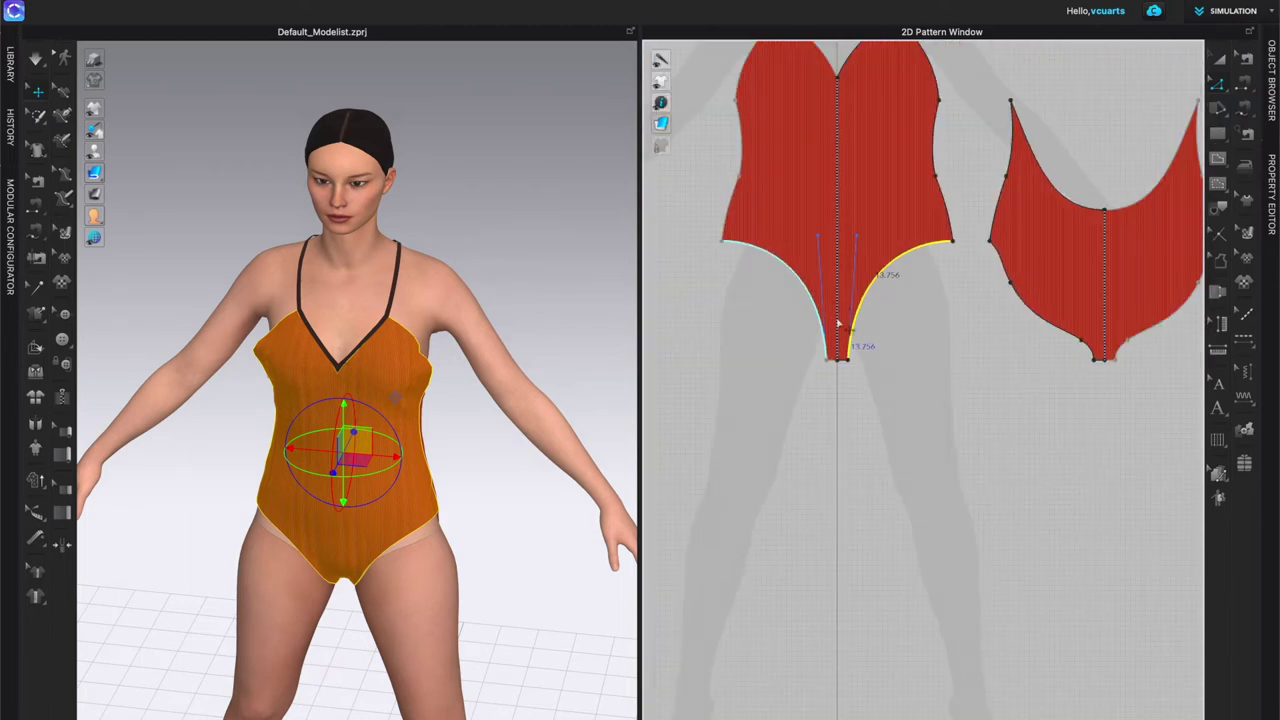
Step: Create a rectangular trim strip 0.362 in wide and 13 in high beside the front panel's leg opening
left_click(1217, 136)
left_click(900, 335)
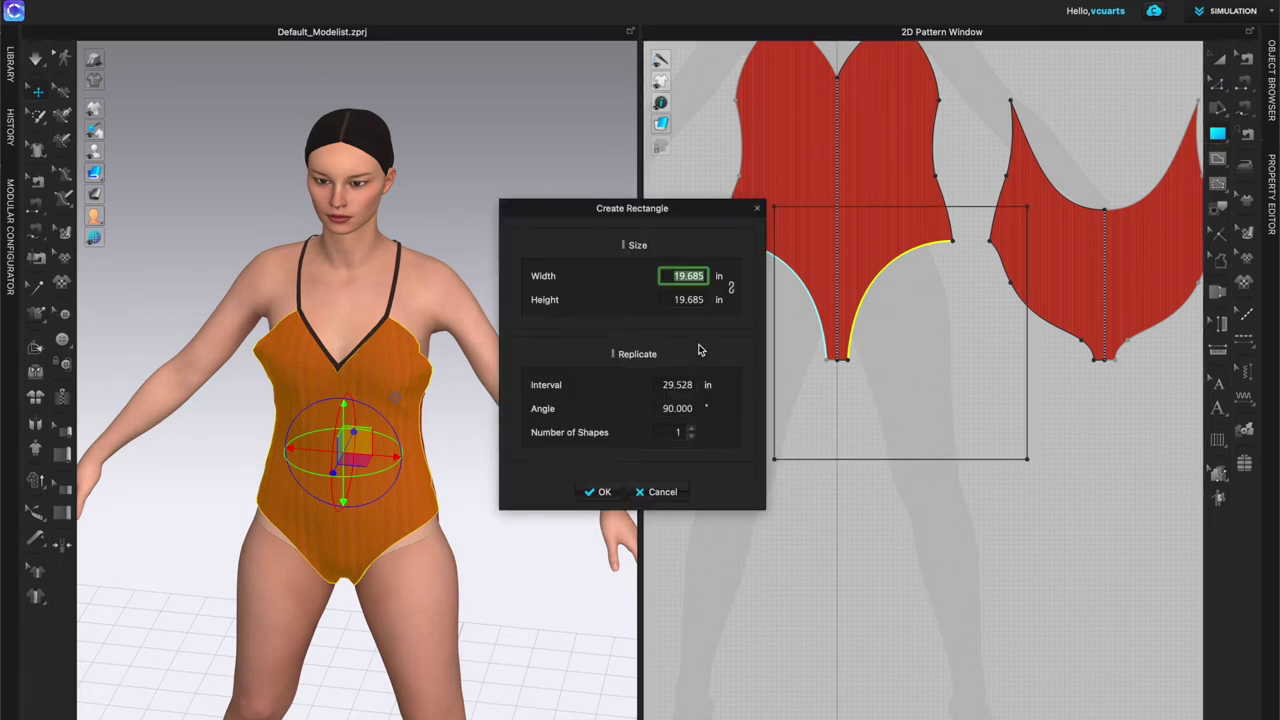
type(".362")
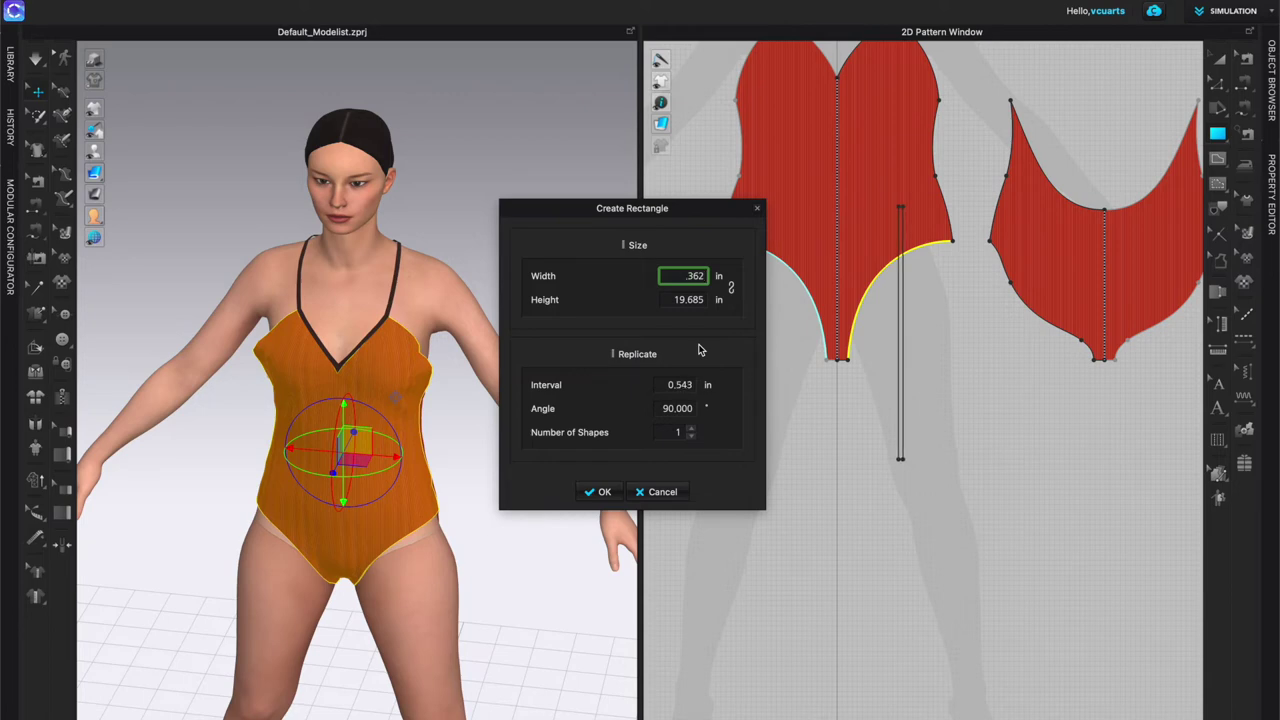
left_click(698, 299)
type("13")
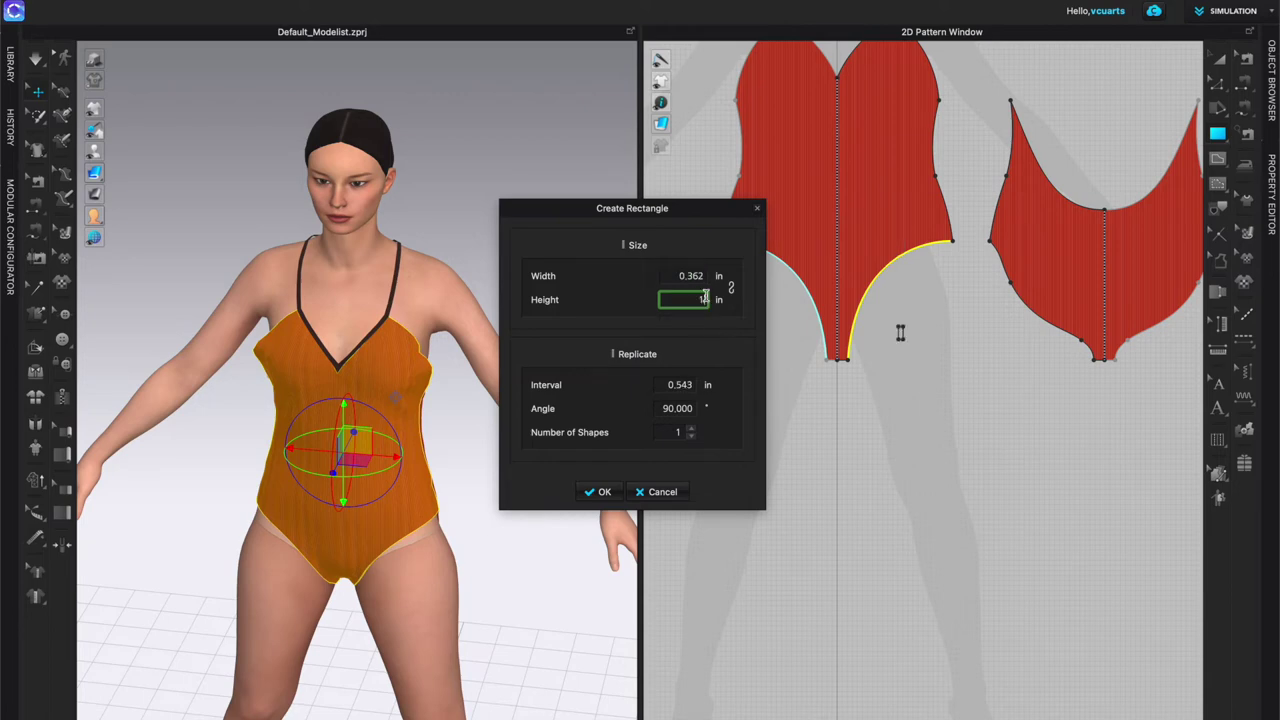
left_click(601, 492)
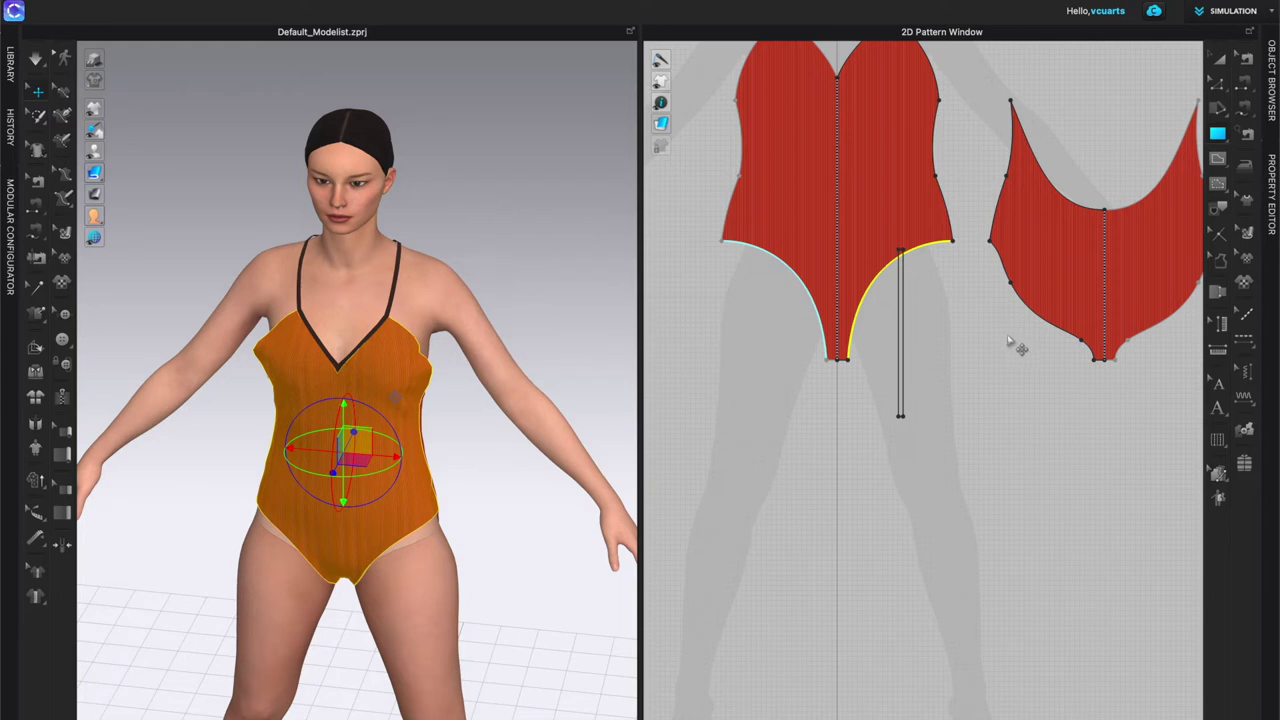
Step: Move the new trim strip slightly down from the front panel's leg opening and open its pattern options
key("a")
left_click_drag(901, 358, 903, 408)
right_click(905, 409)
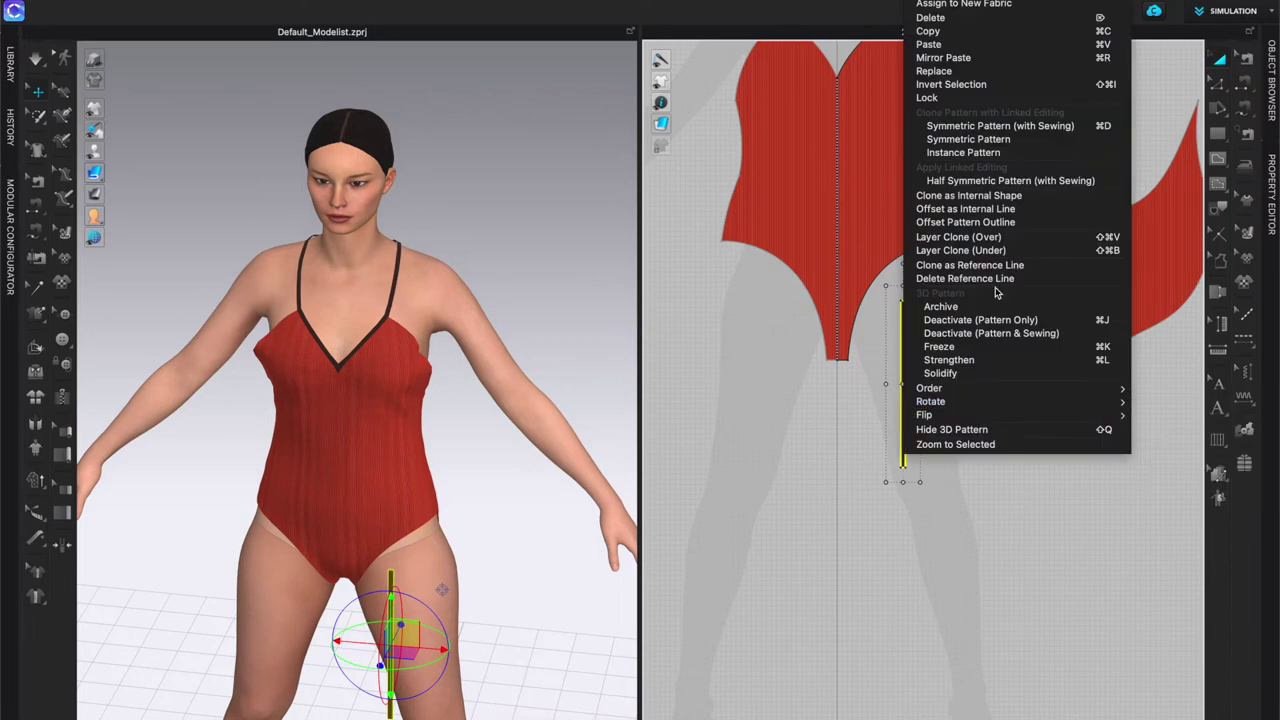
Step: Clone the front leg strip as a symmetric pattern with sewing, placing the copy level with it beneath the opposite leg opening
left_click(1000, 126)
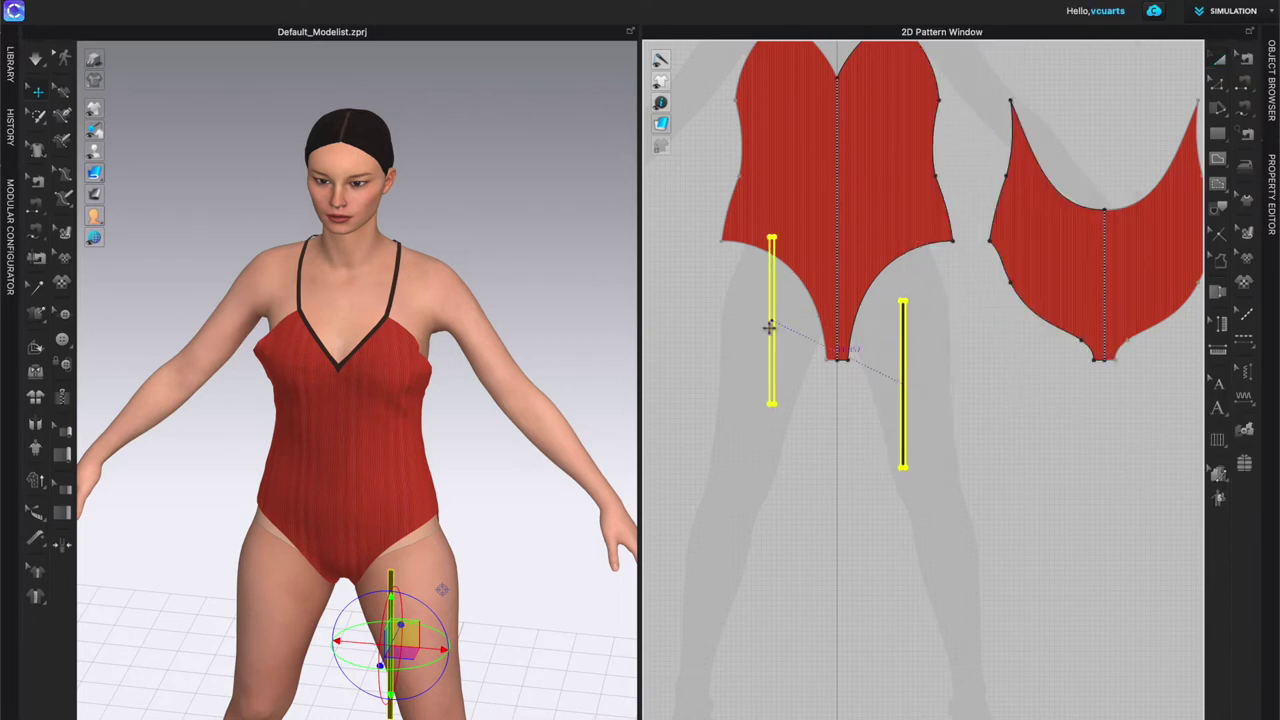
left_click(781, 383)
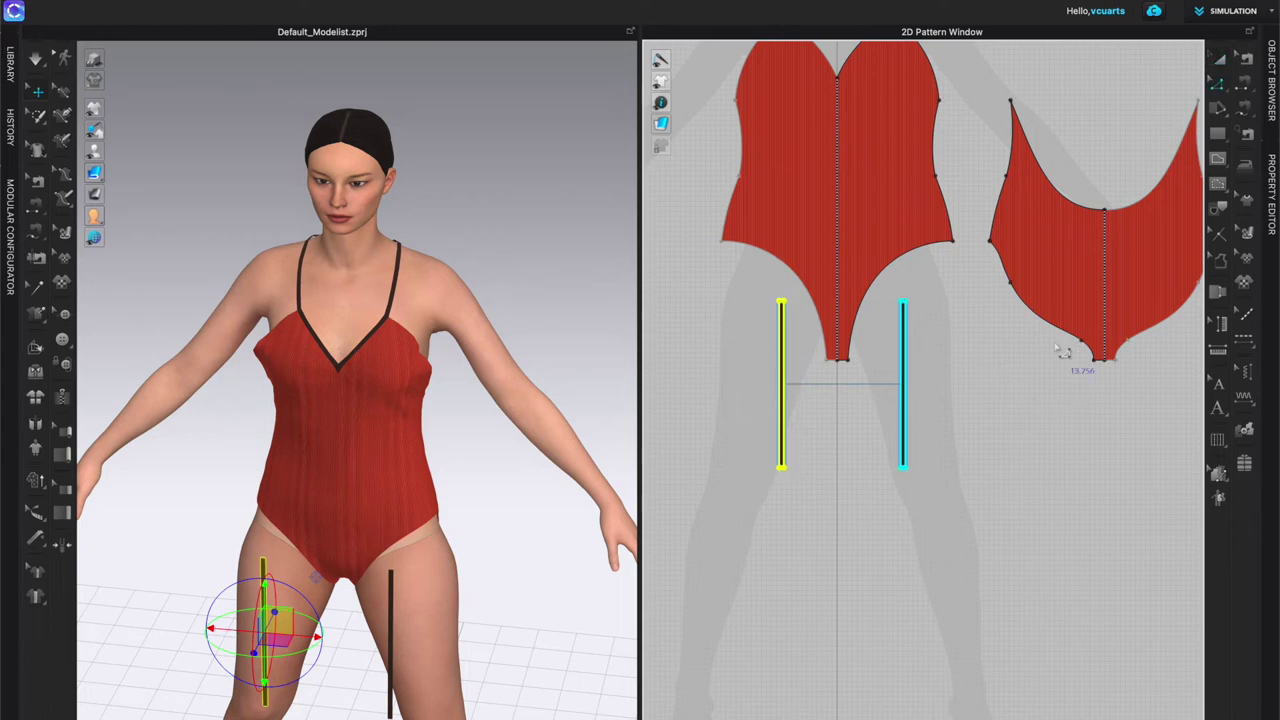
Step: Measure the back pattern's leg opening edge and create a 0.362 by 12 in rectangle pattern beside the back piece
scroll(1006, 372, "up", 3)
middle_click_drag(1034, 363, 854, 464)
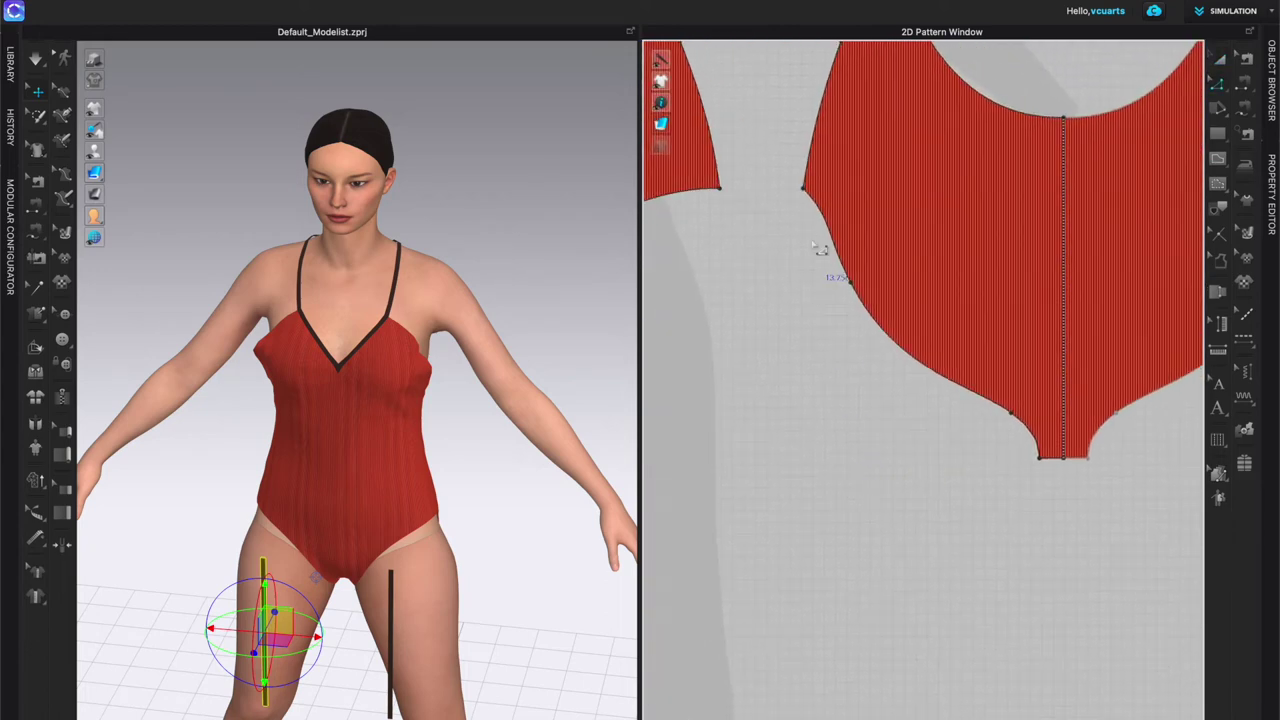
left_click(838, 250)
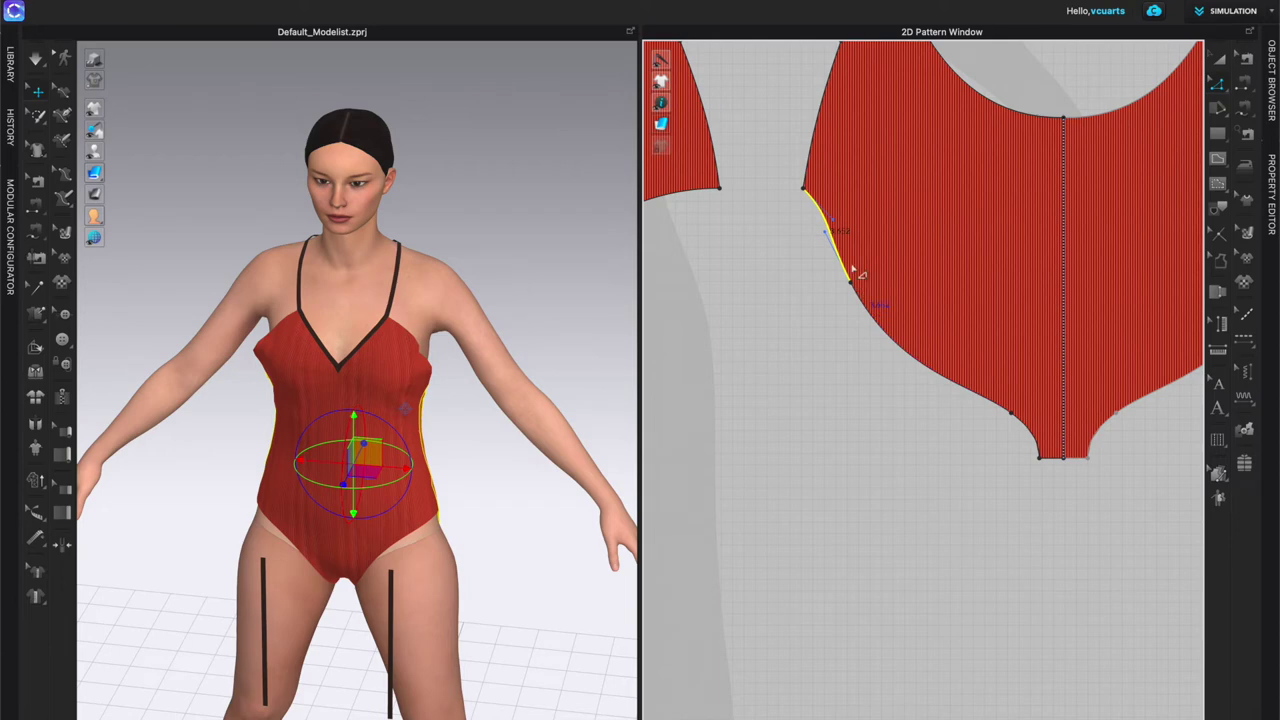
scroll(837, 243, "up", 3)
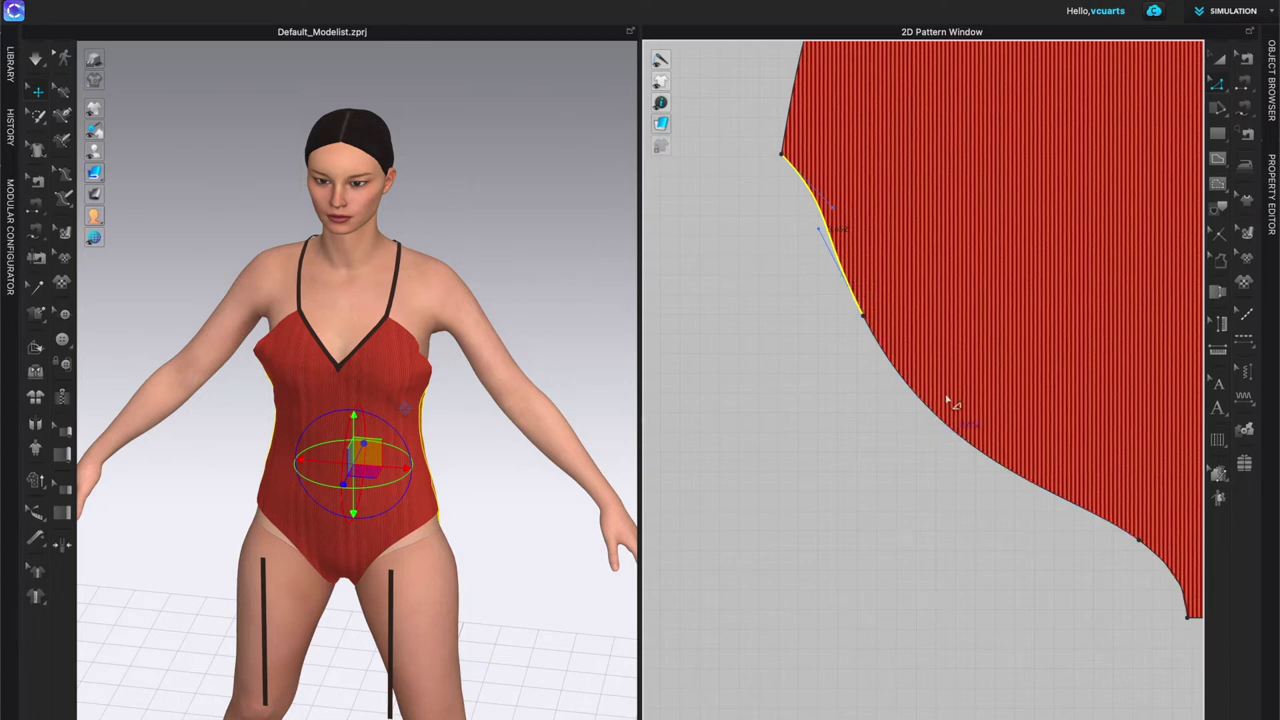
scroll(964, 475, "down", 1)
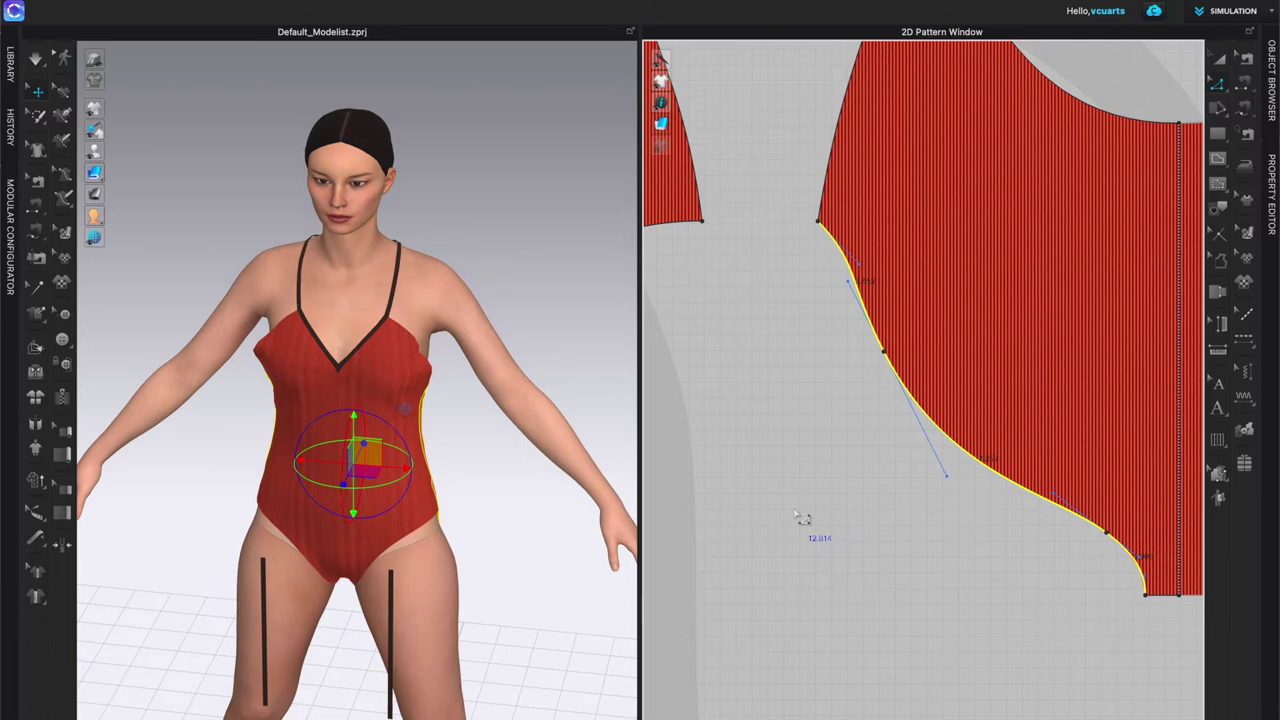
left_click(1217, 136)
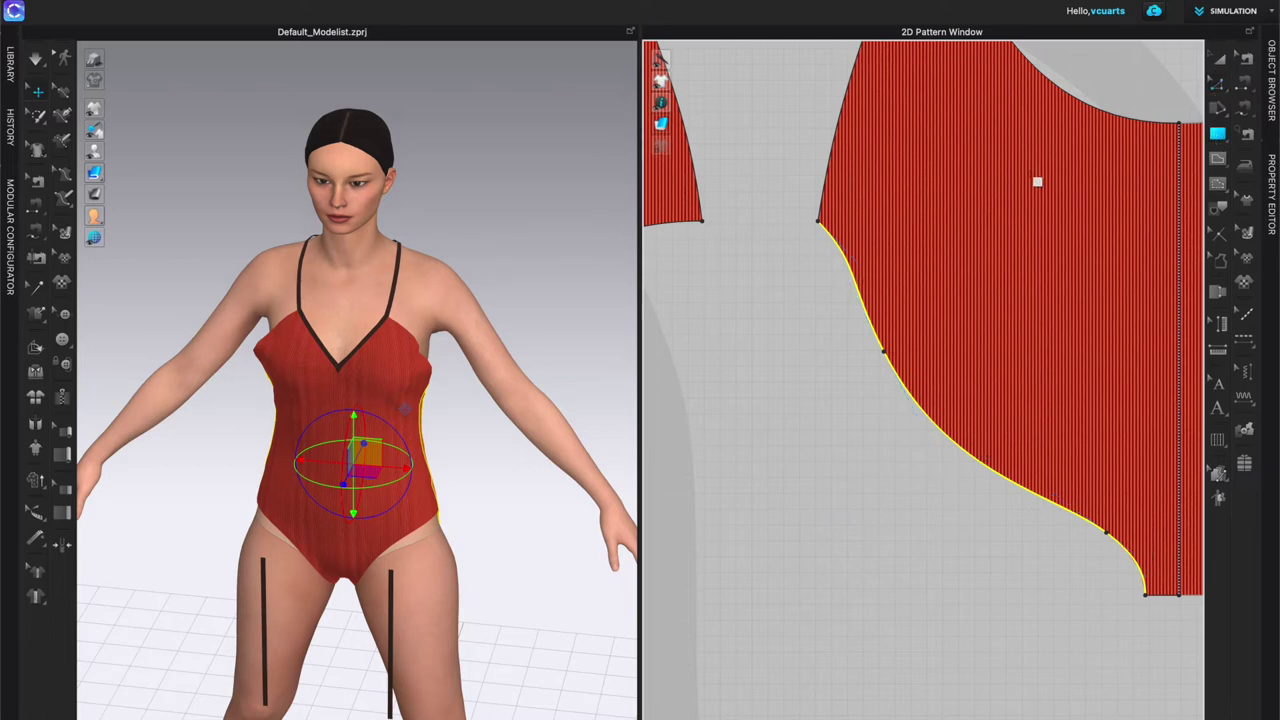
left_click(762, 426)
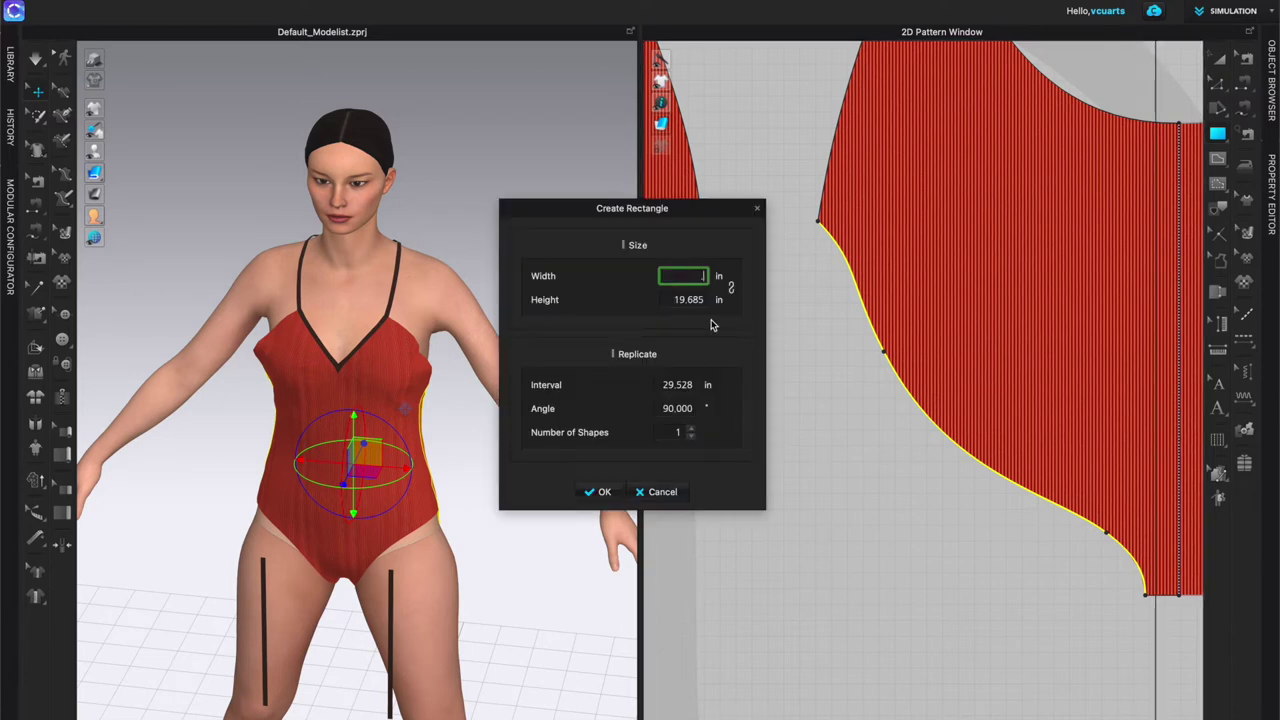
type(".362")
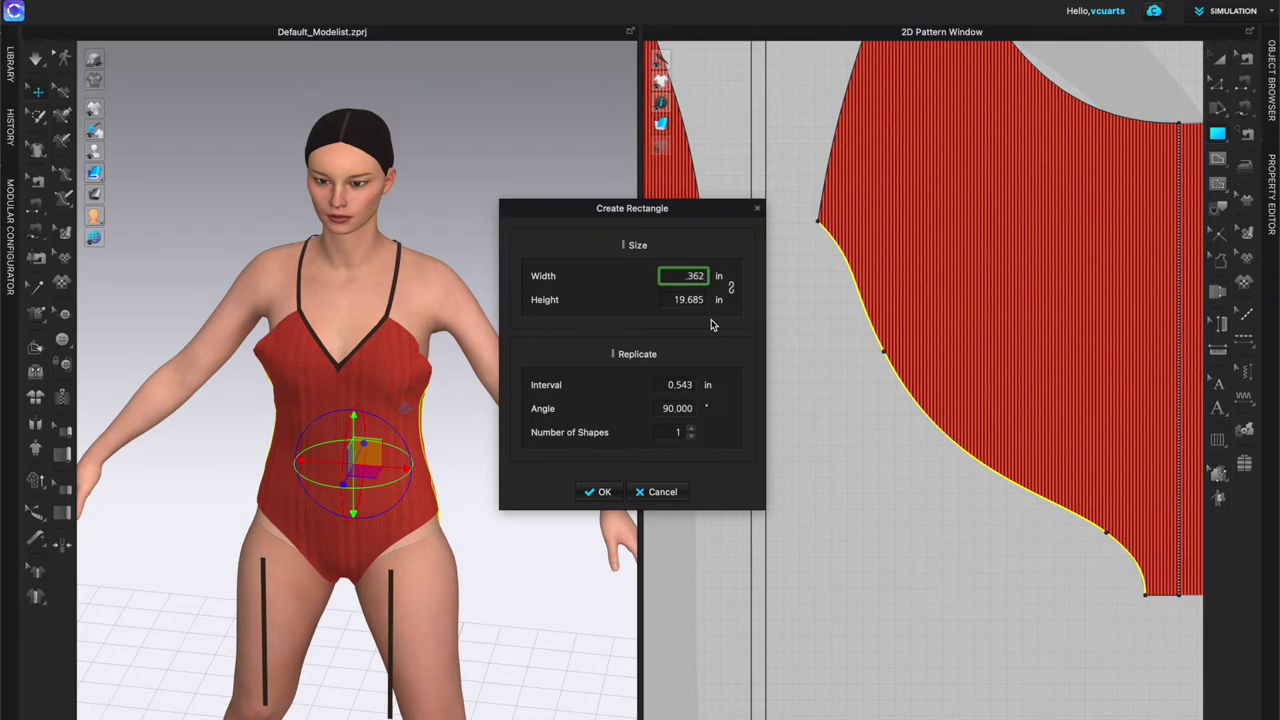
key("Tab")
type("12")
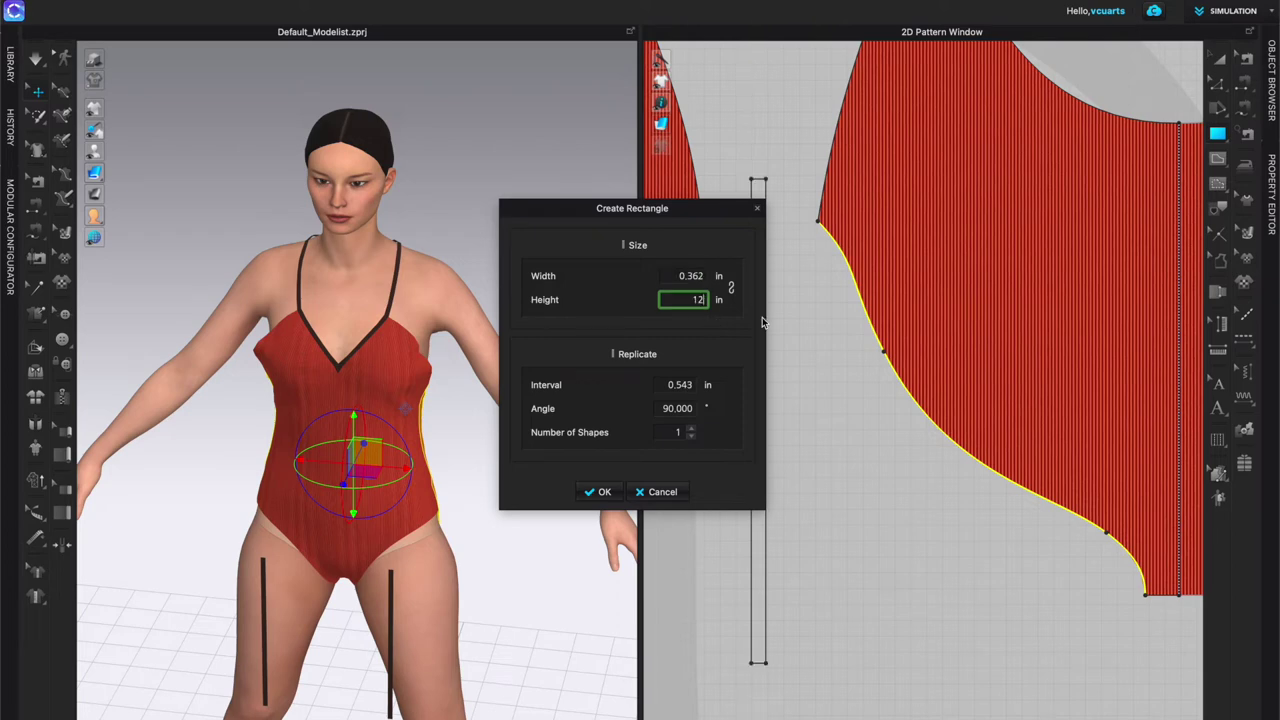
left_click(601, 491)
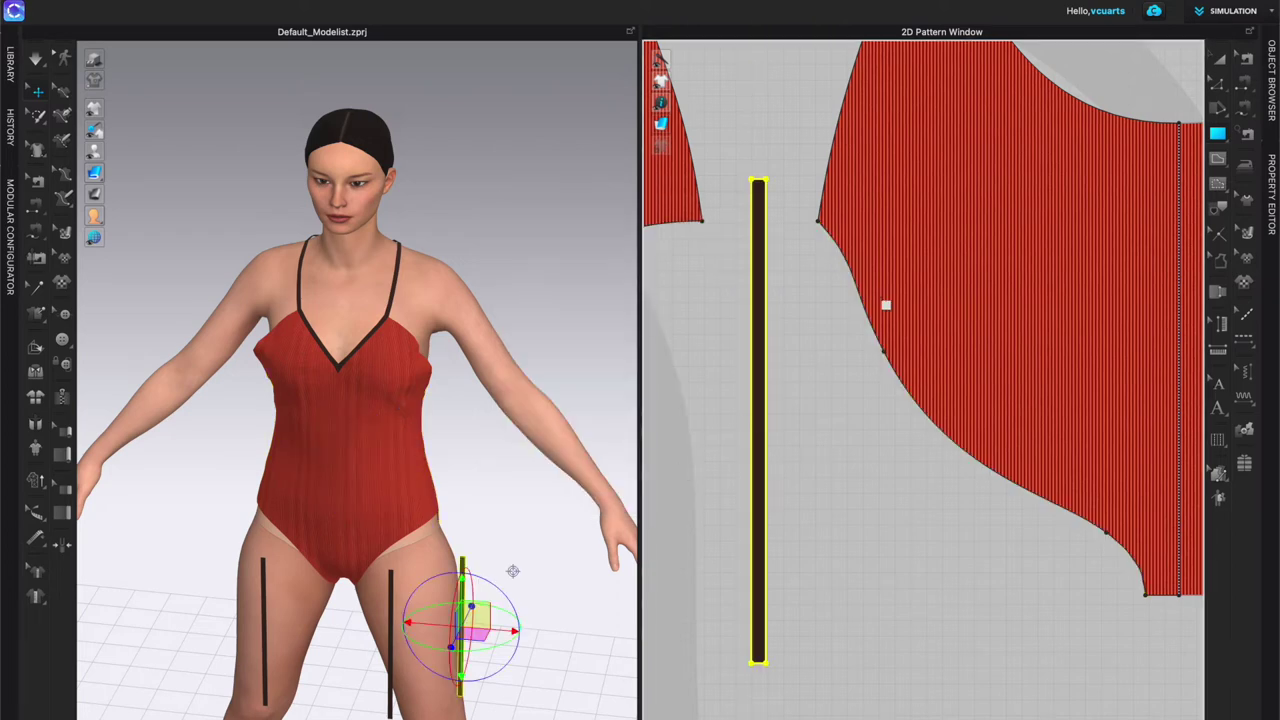
Step: Move the new strip beneath the back leg opening and place a symmetric clone level with it under the opposite leg opening
scroll(825, 345, "down", 2)
left_click_drag(779, 355, 850, 505)
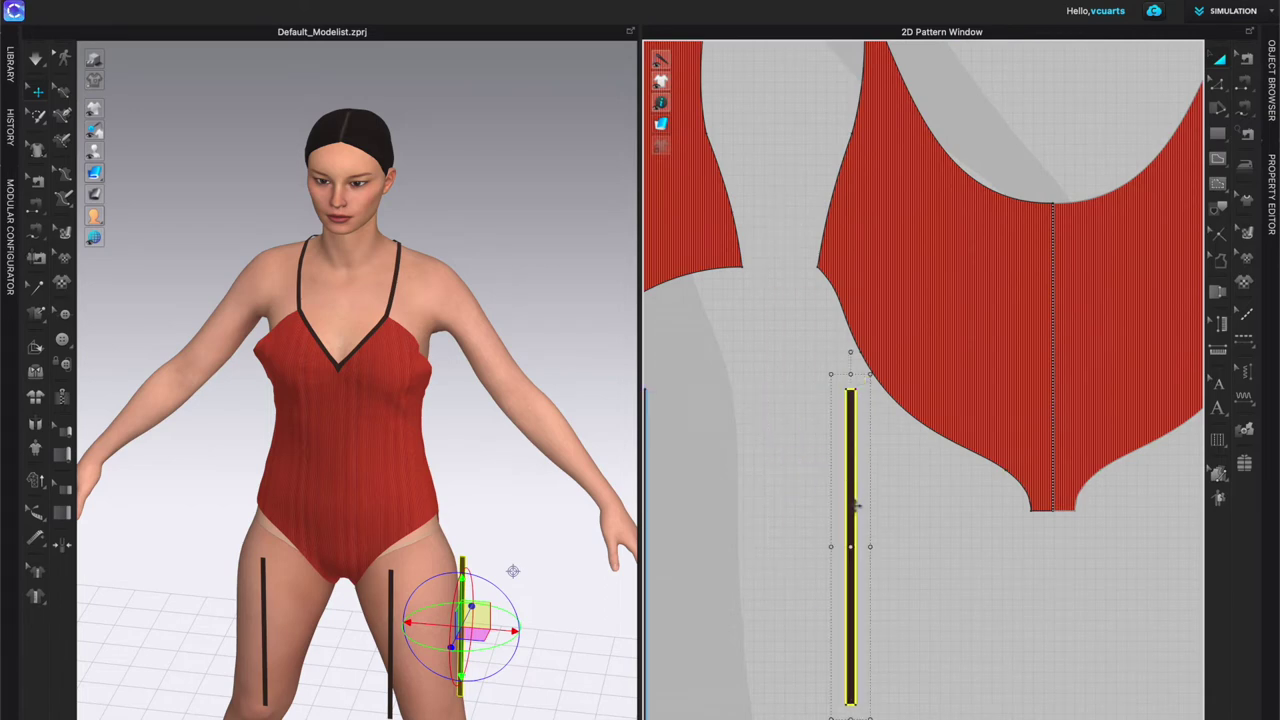
right_click(855, 506)
left_click(921, 182)
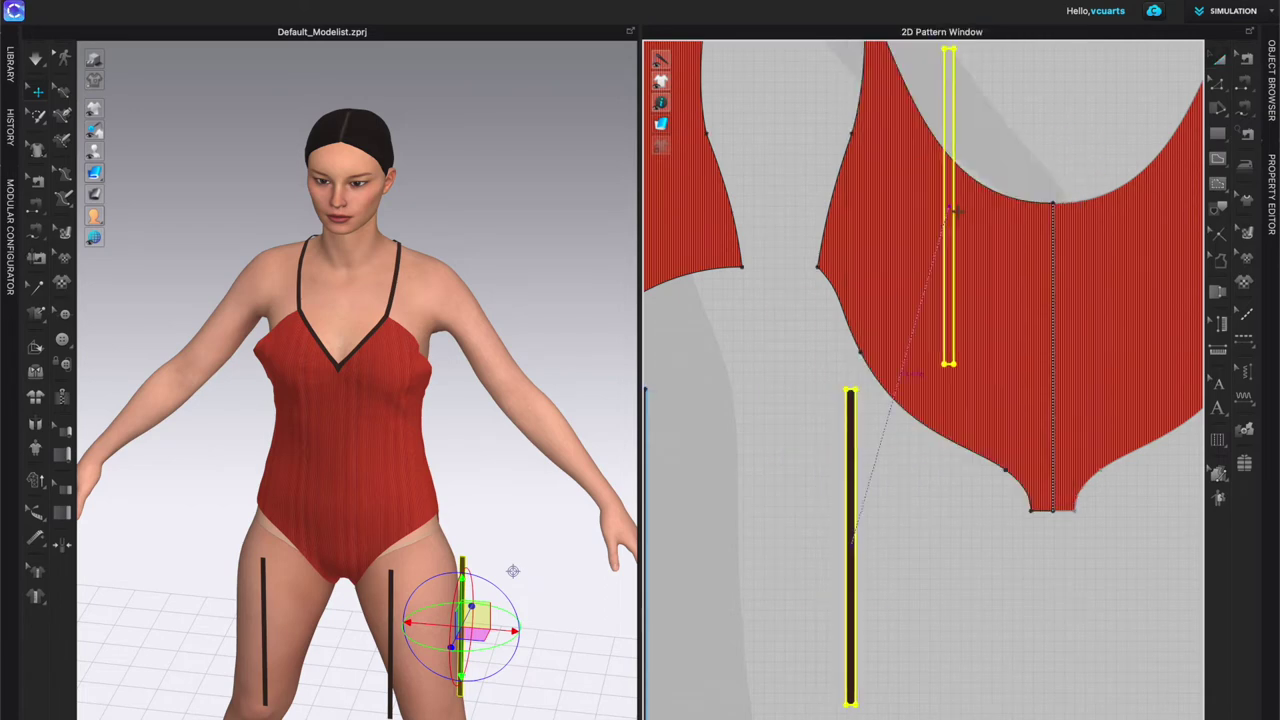
scroll(953, 208, "down", 3)
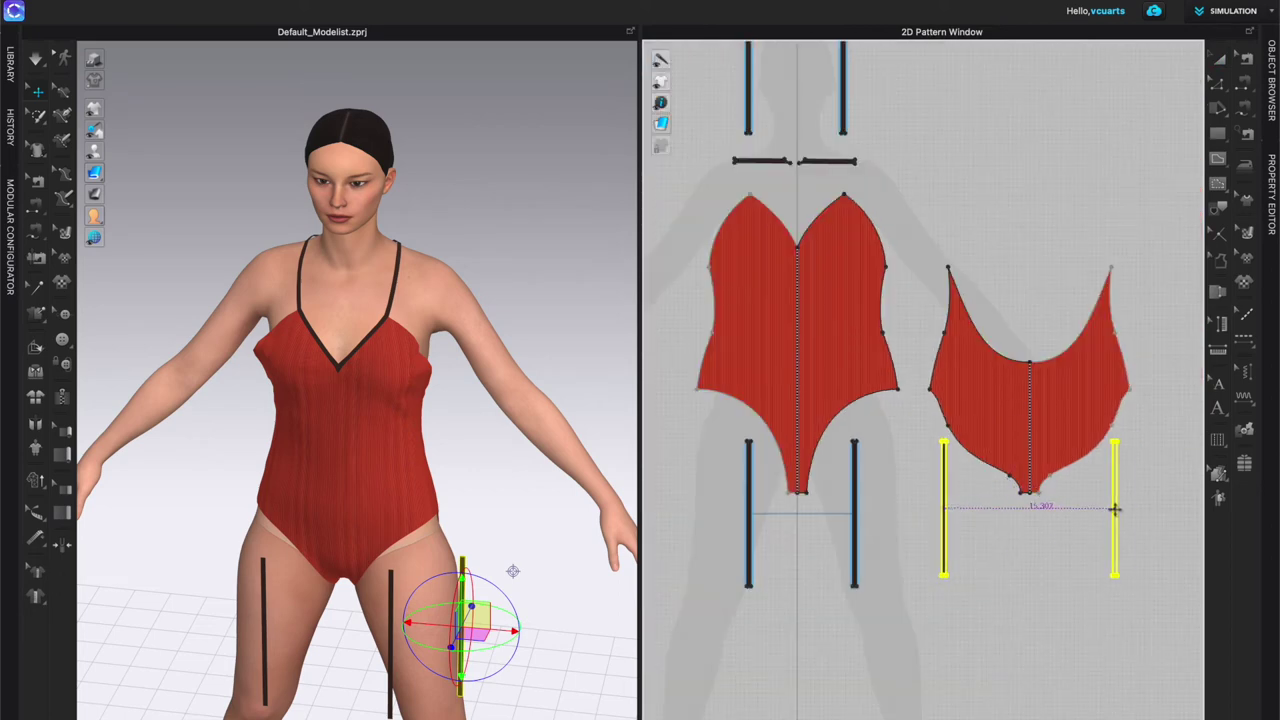
left_click(1114, 508)
right_click_drag(977, 604, 960, 489)
right_click(956, 484)
left_click(871, 559)
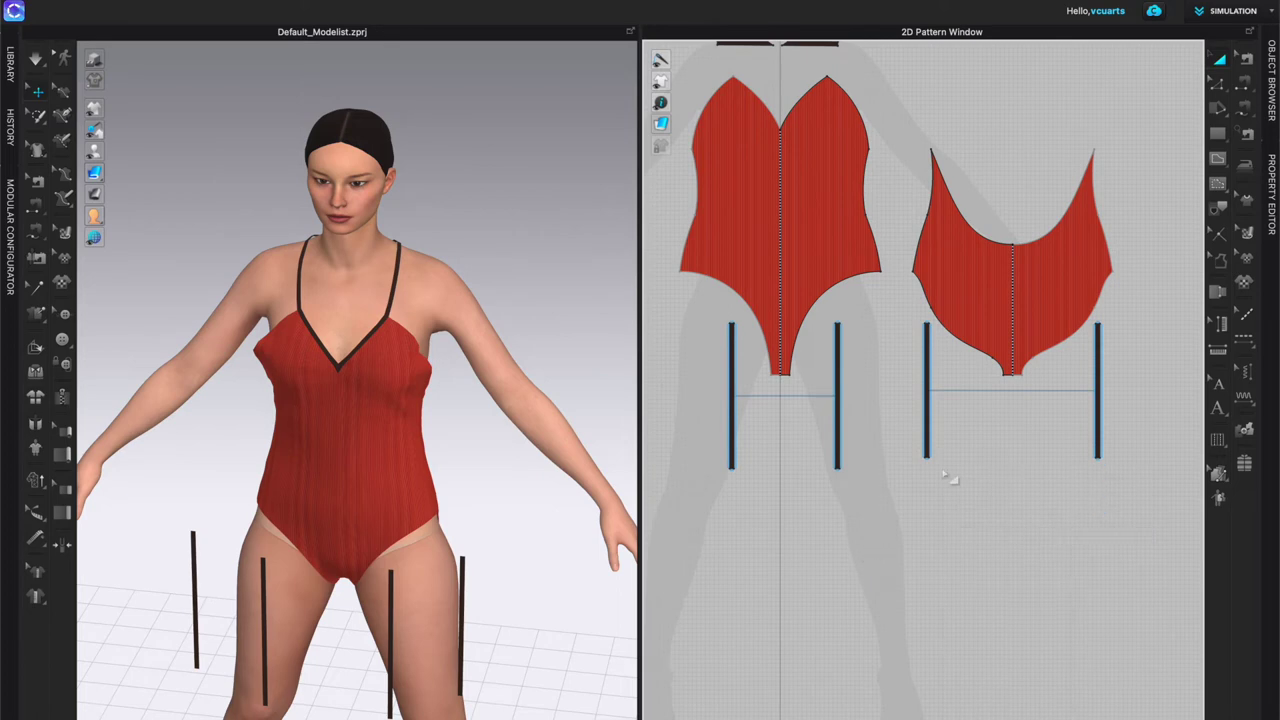
Step: Free-sew the front pattern's leg opening curve to the inner long edge of the adjacent front strip
left_click(1244, 116)
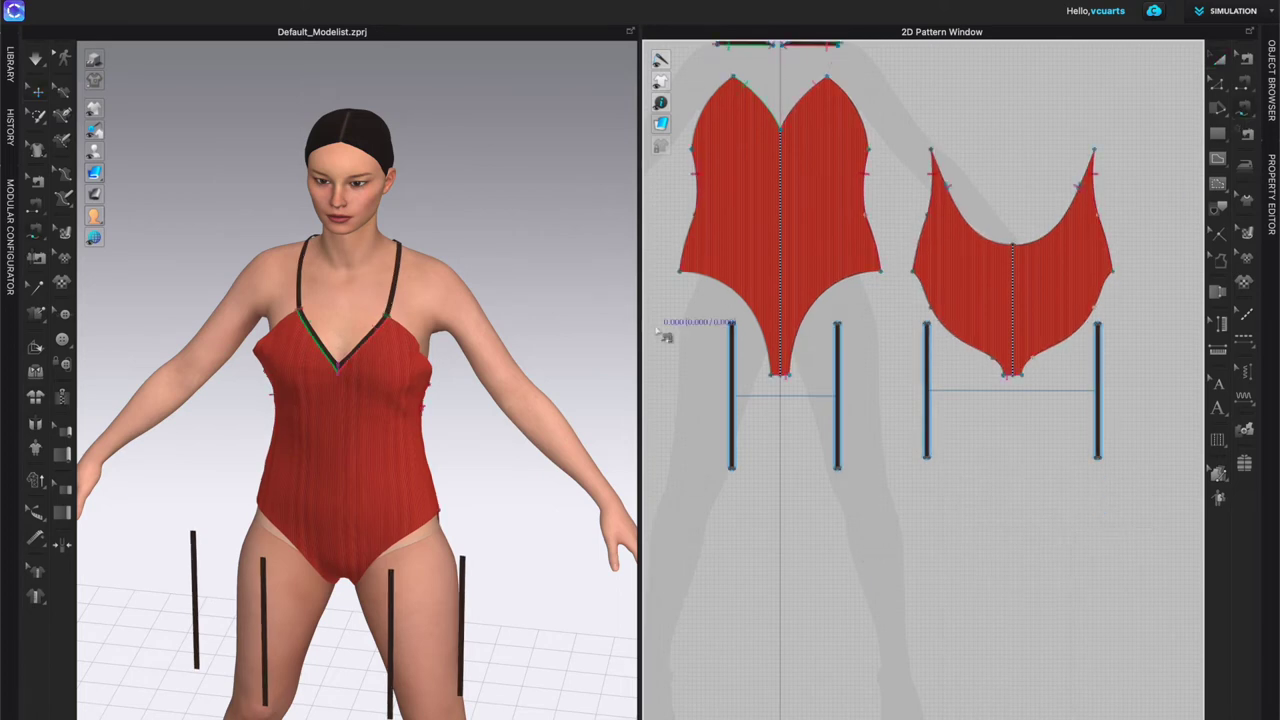
scroll(678, 348, "up", 4)
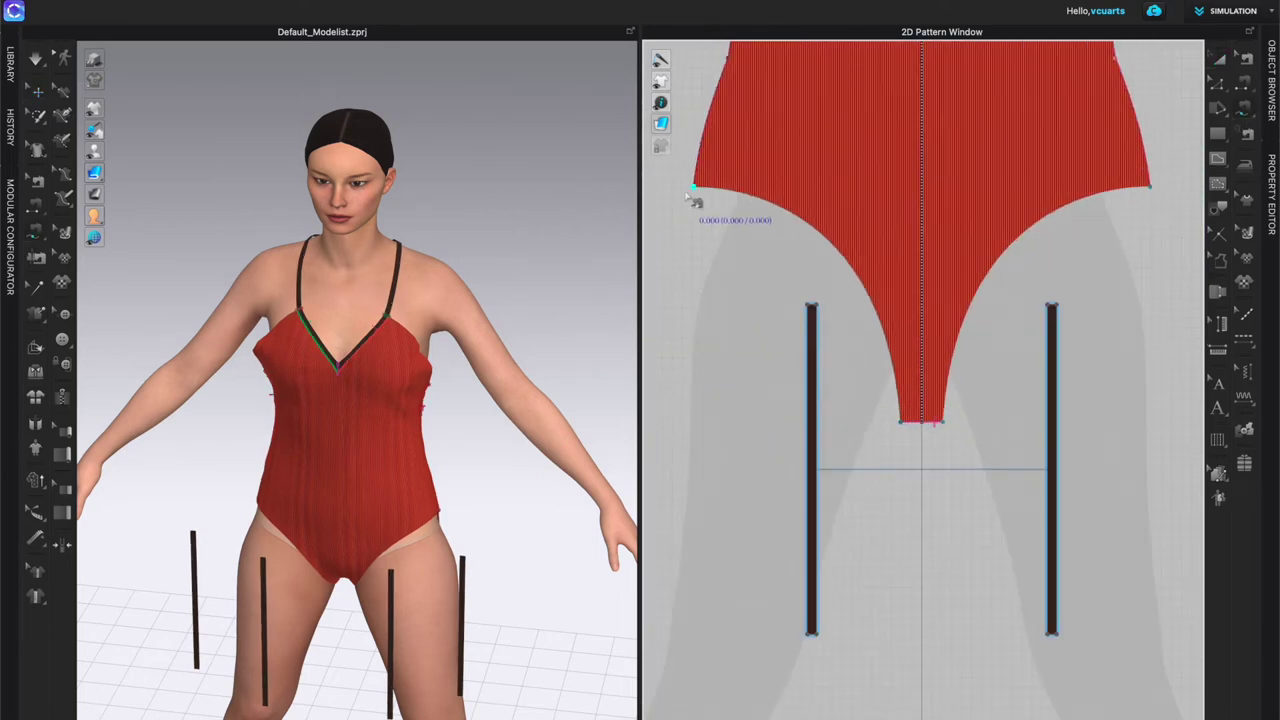
left_click(901, 424)
left_click(817, 305)
left_click(818, 633)
Step: Free-sew the whole back leg opening curve, from side seam to crotch, to the inner long edge of the back strip
scroll(1064, 350, "down", 3)
middle_click_drag(1107, 409, 861, 370)
left_click(900, 229)
left_click(1009, 352)
left_click(921, 290)
left_click(921, 449)
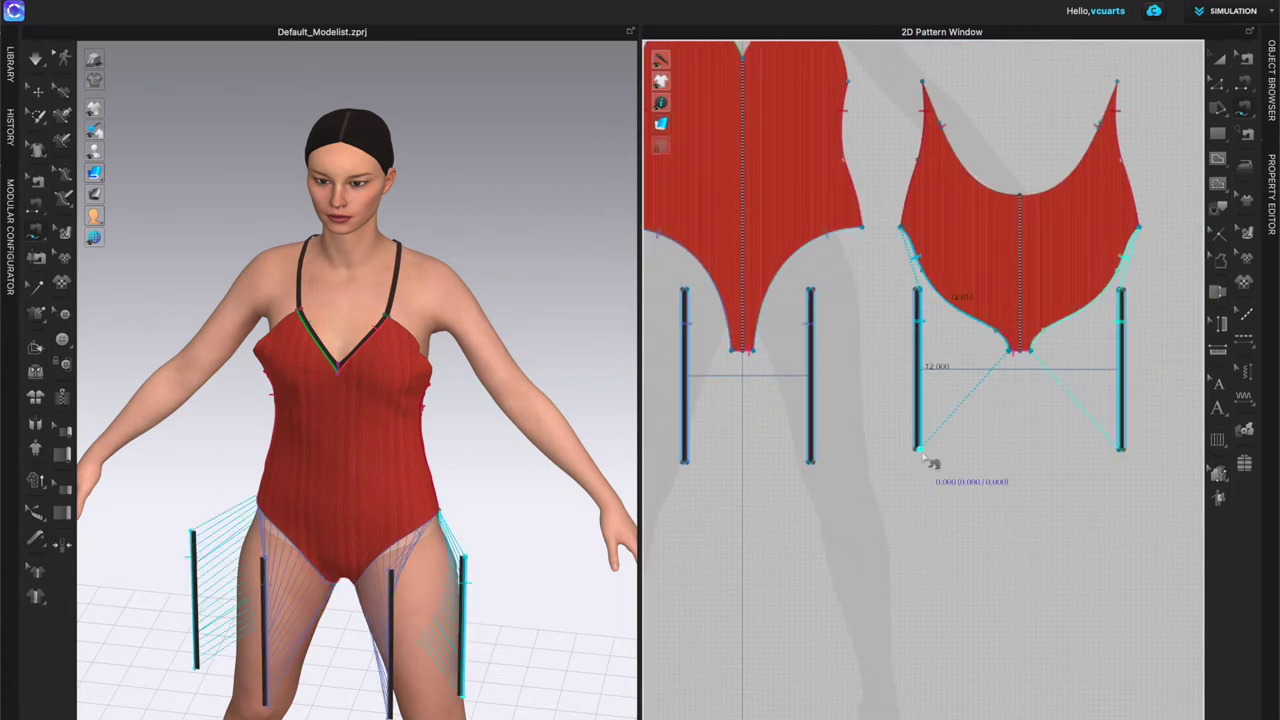
Step: Sew the upper short end of the front strip to the upper short end of the neighbouring back strip
scroll(817, 304, "up", 4)
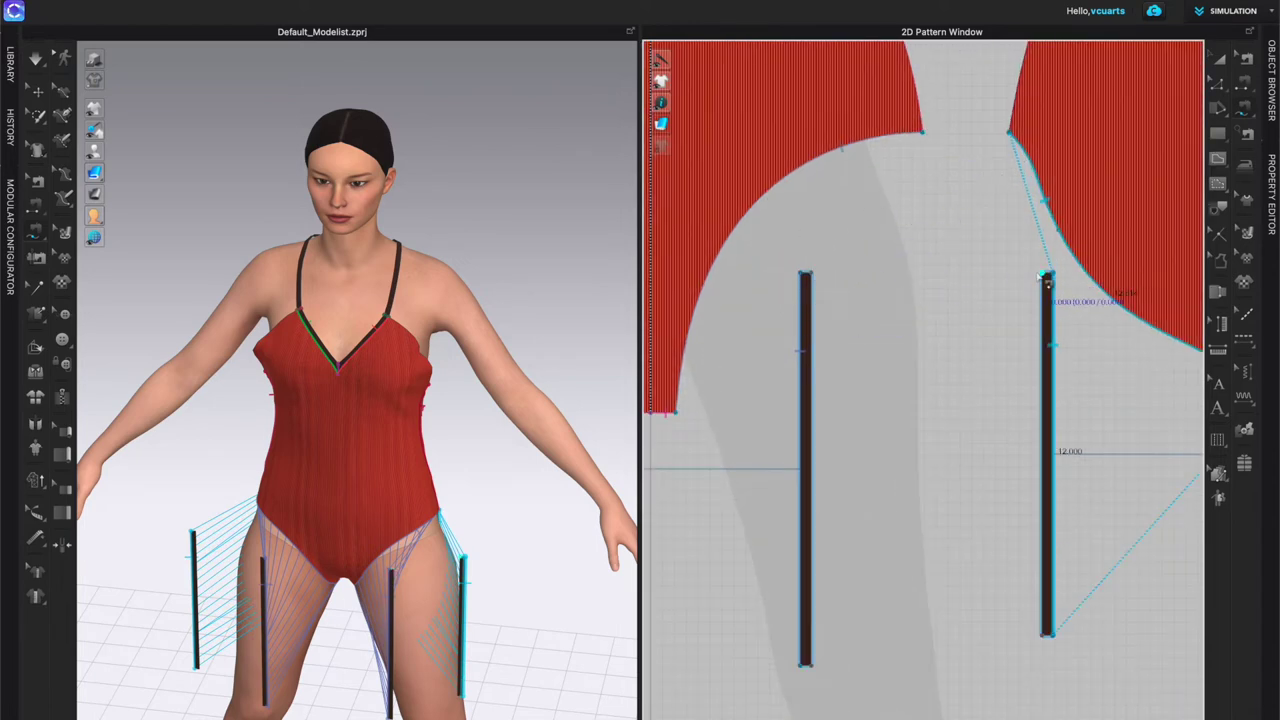
left_click(812, 276)
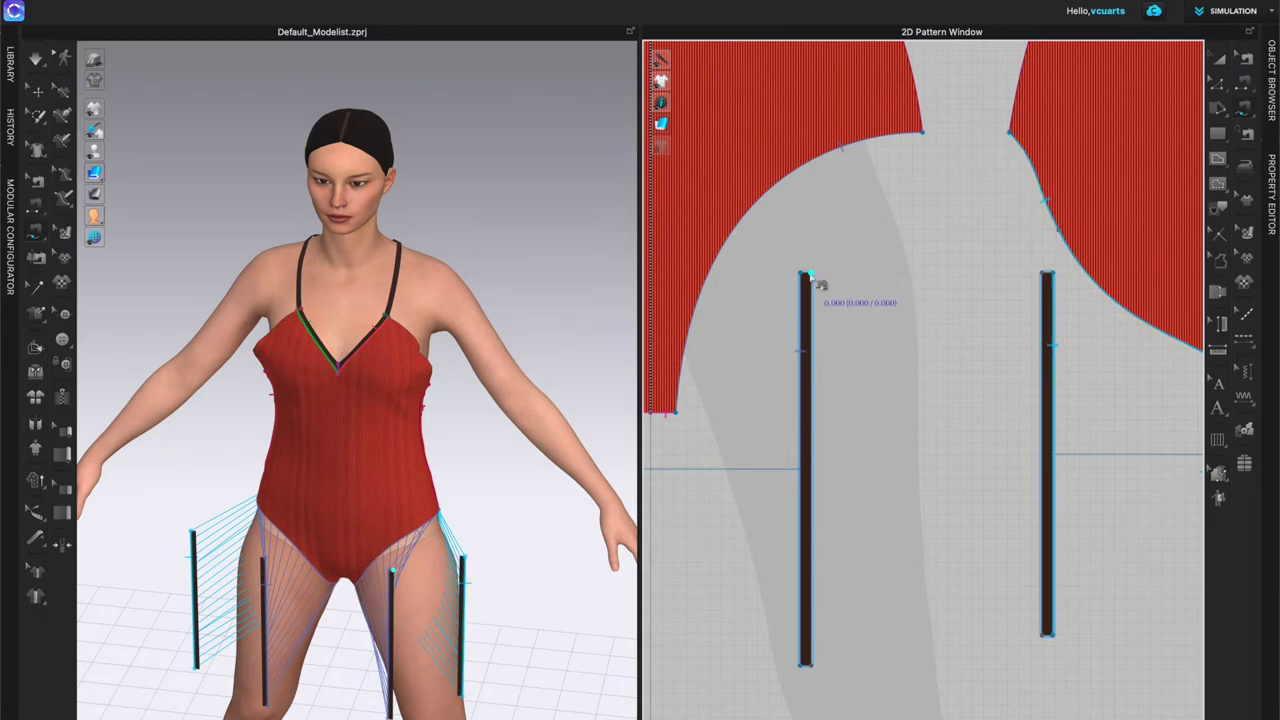
left_click(1047, 278)
scroll(1090, 310, "down", 5)
scroll(760, 313, "up", 5)
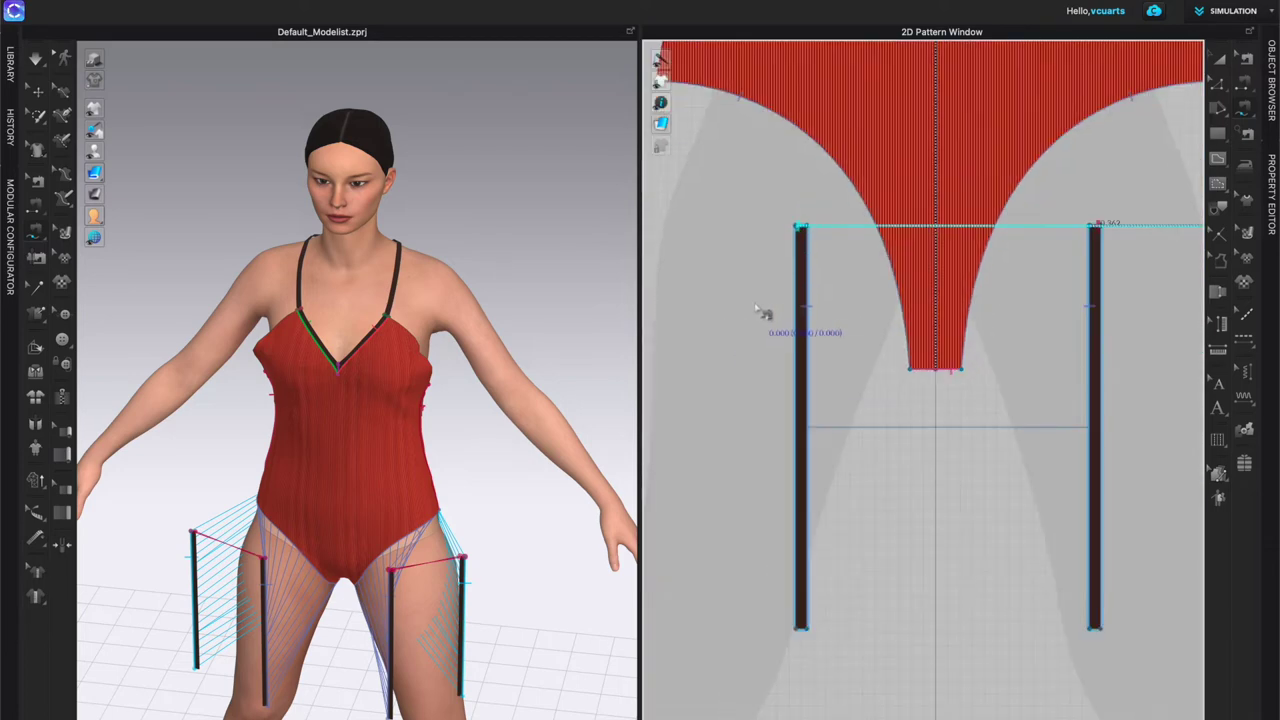
Step: Sew the lower short ends of the front and back strips together and leave the sewing tool
scroll(900, 440, "down", 5)
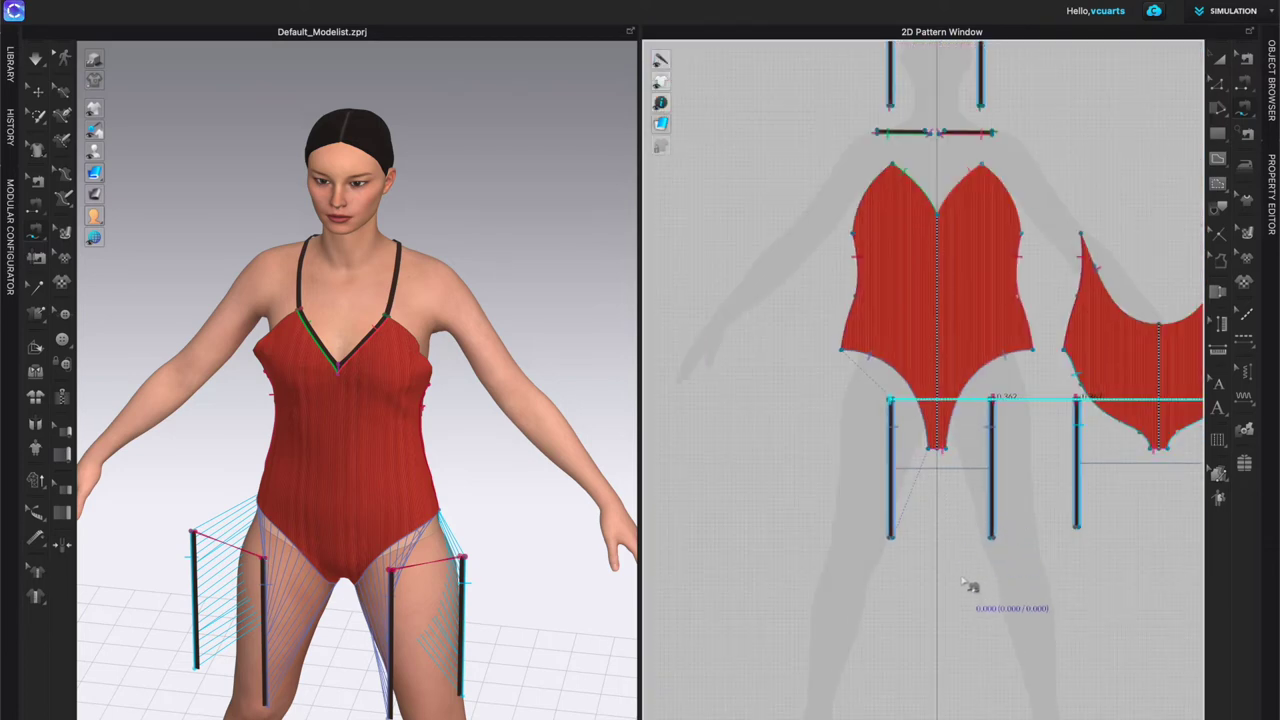
middle_click_drag(980, 608, 777, 397)
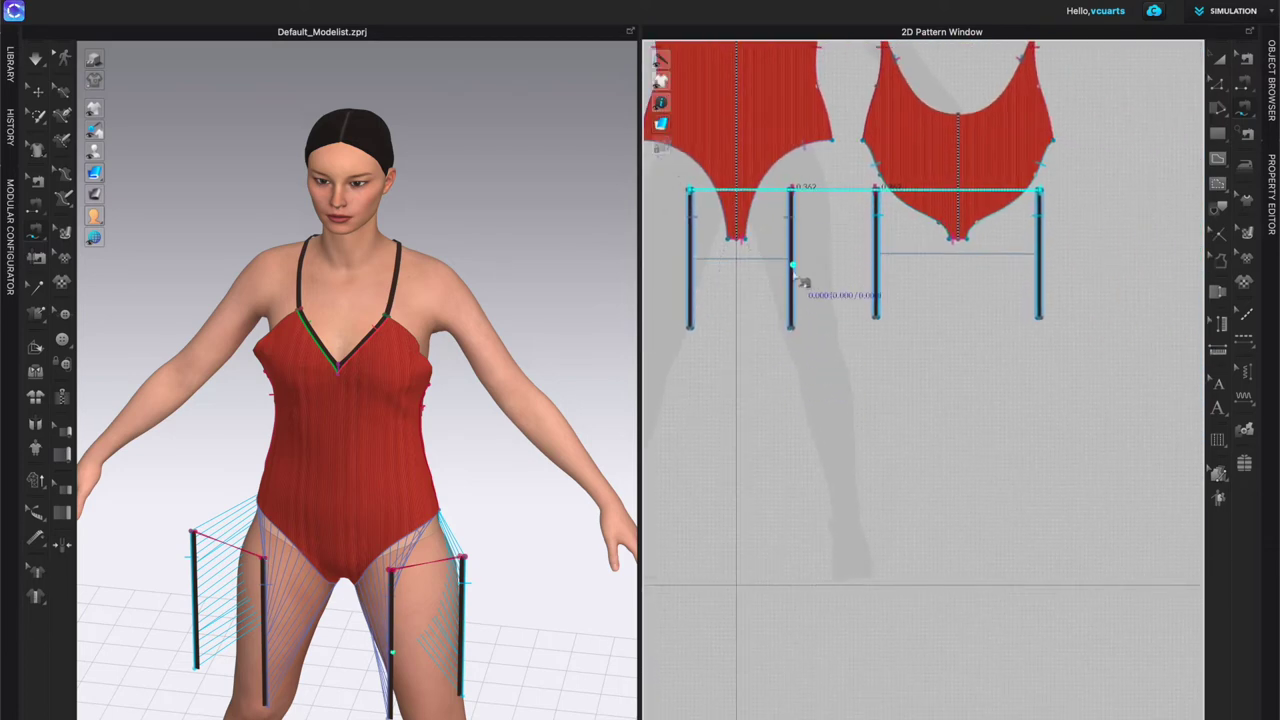
scroll(855, 348, "up", 5)
left_click(700, 317)
left_click(685, 317)
left_click(942, 281)
scroll(845, 292, "down", 2)
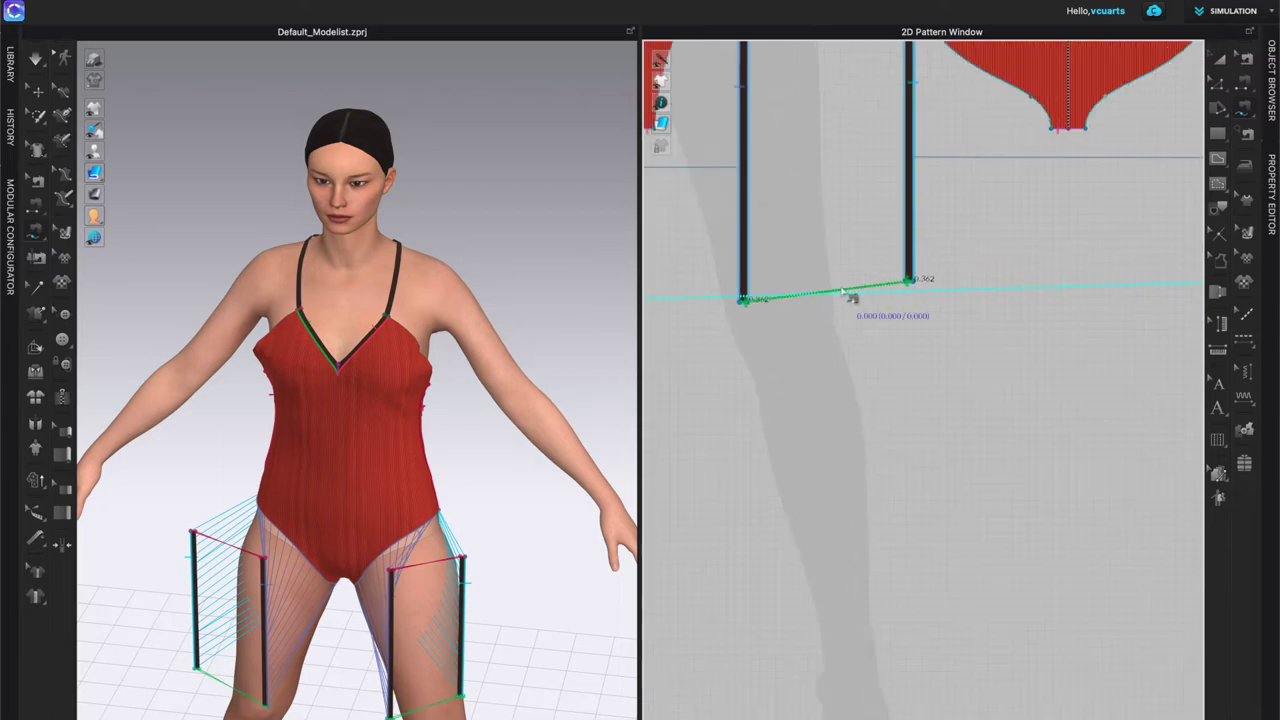
scroll(845, 292, "down", 2)
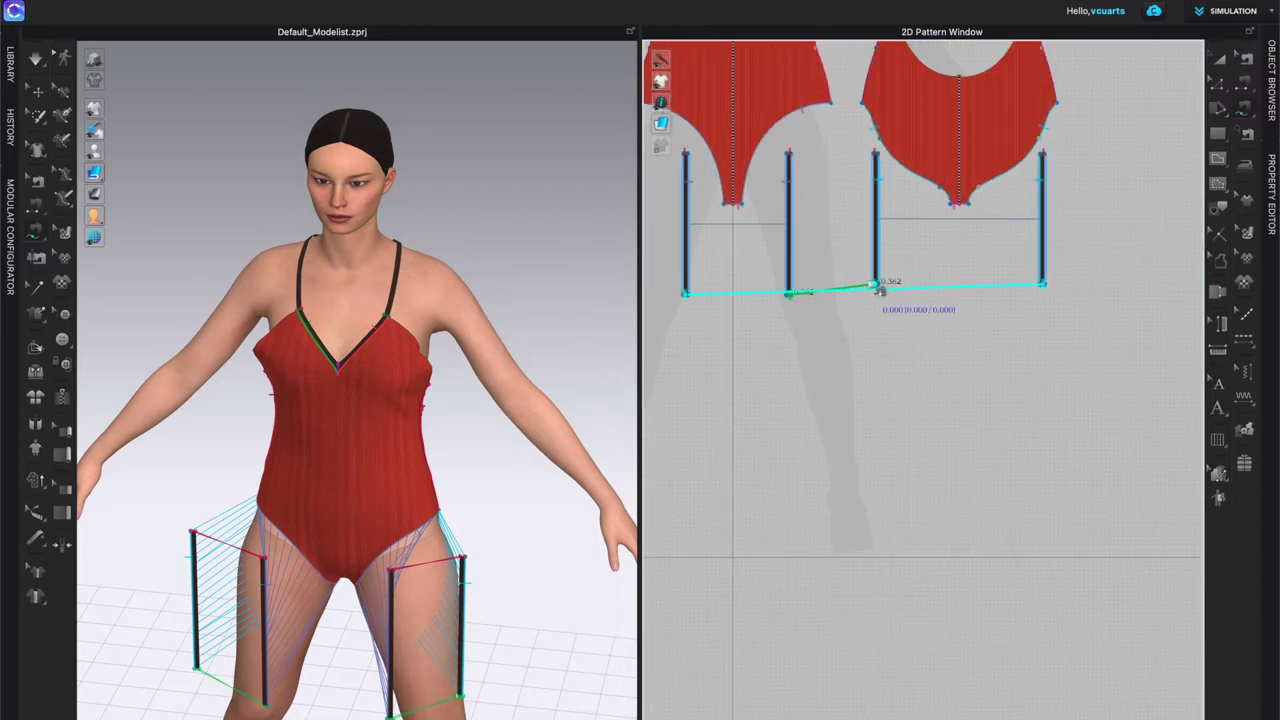
mouse_move(523, 537)
right_mouse_down()
mouse_move(380, 526)
mouse_move(529, 531)
right_mouse_up()
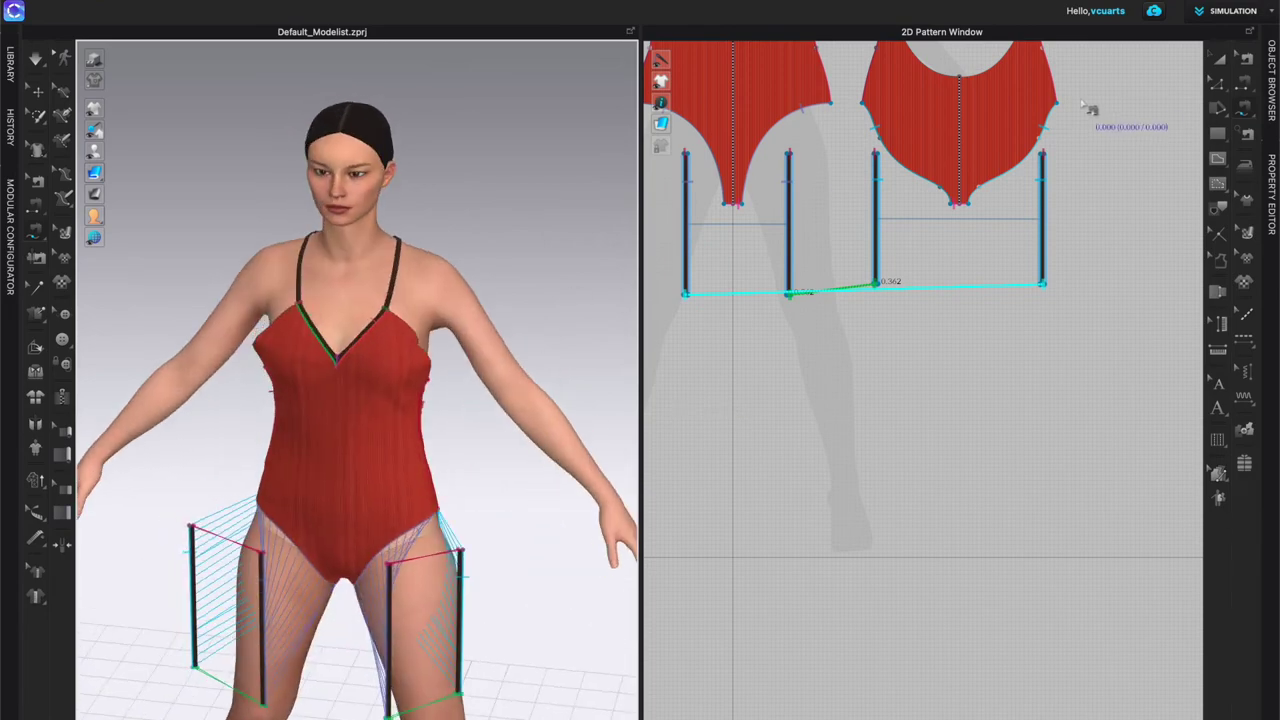
key("Escape")
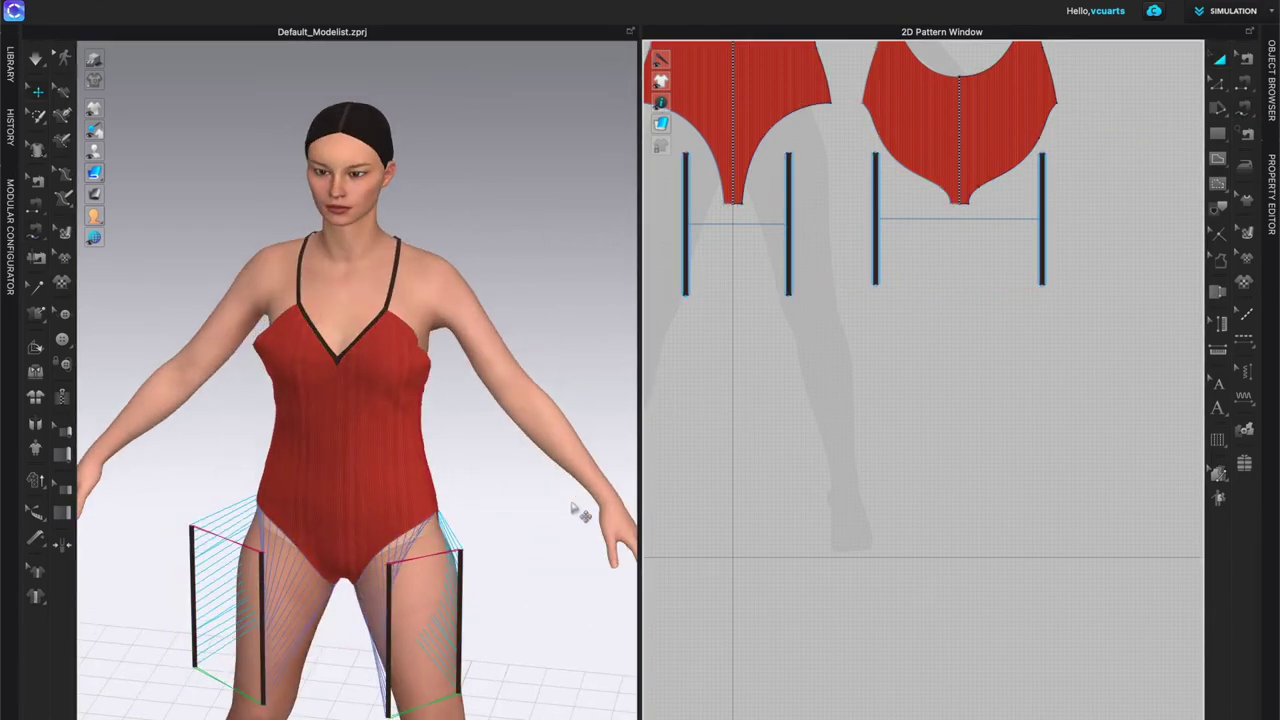
Step: Select all four leg strips on the avatar and superimpose them to the side, against the leg openings
scroll(420, 625, "up", 3)
middle_click_drag(418, 664, 478, 226)
left_click(464, 232)
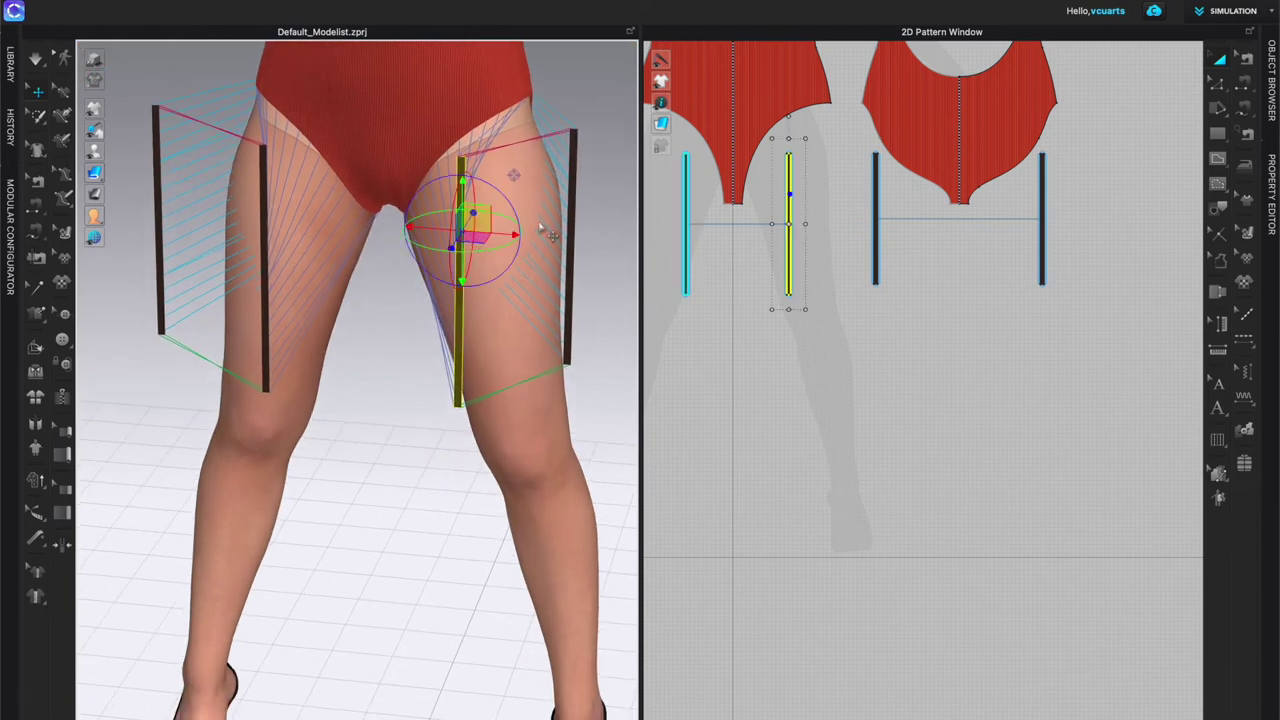
left_click(571, 196, "shift")
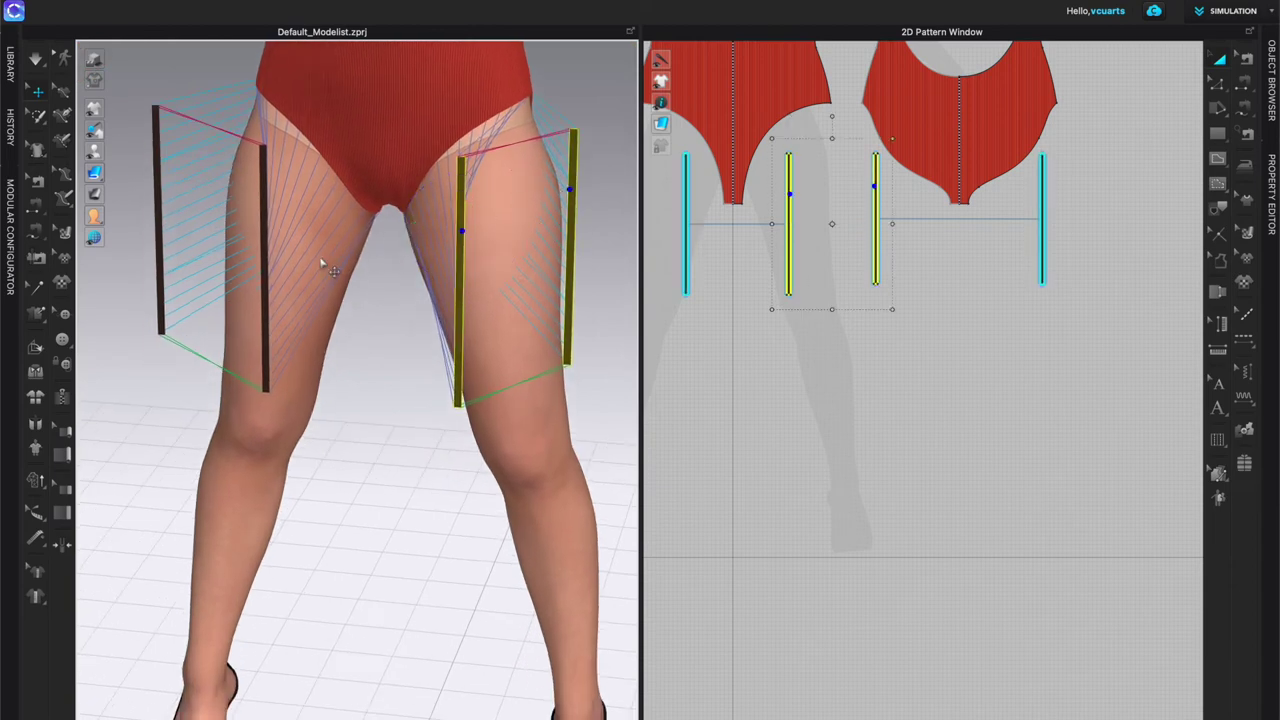
left_click(266, 250, "shift")
left_click(160, 244, "shift")
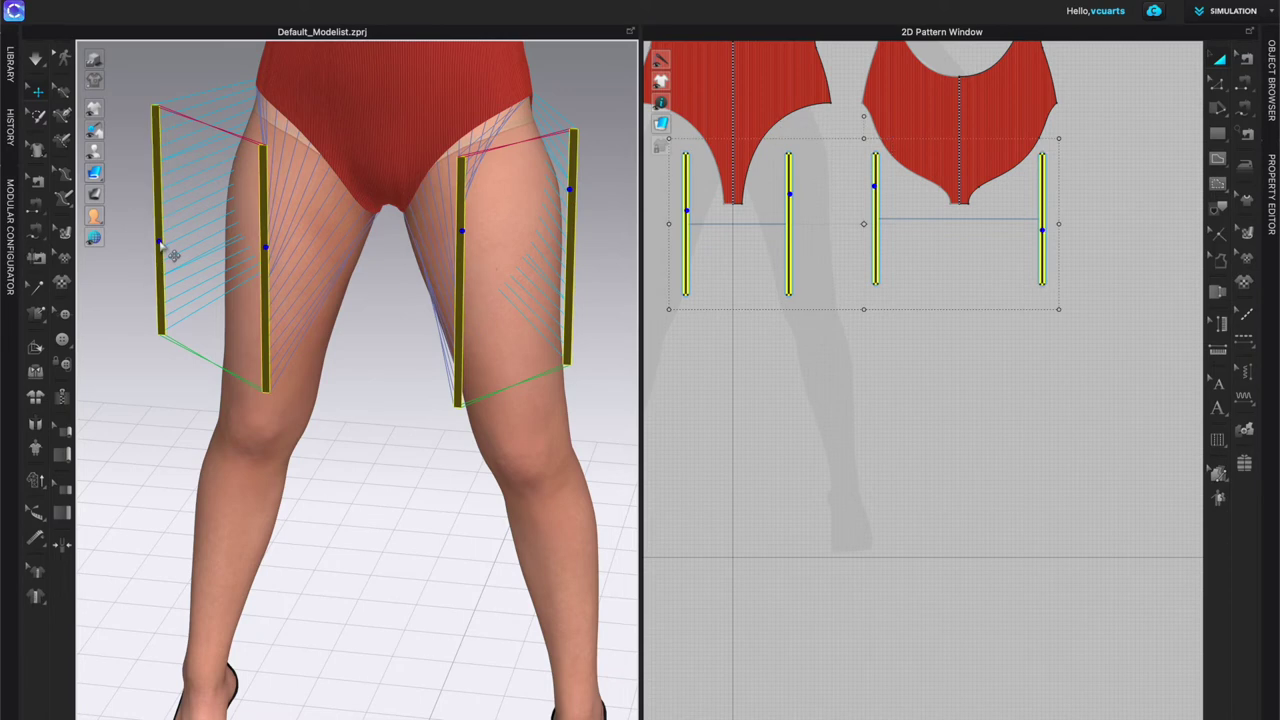
right_click(265, 284)
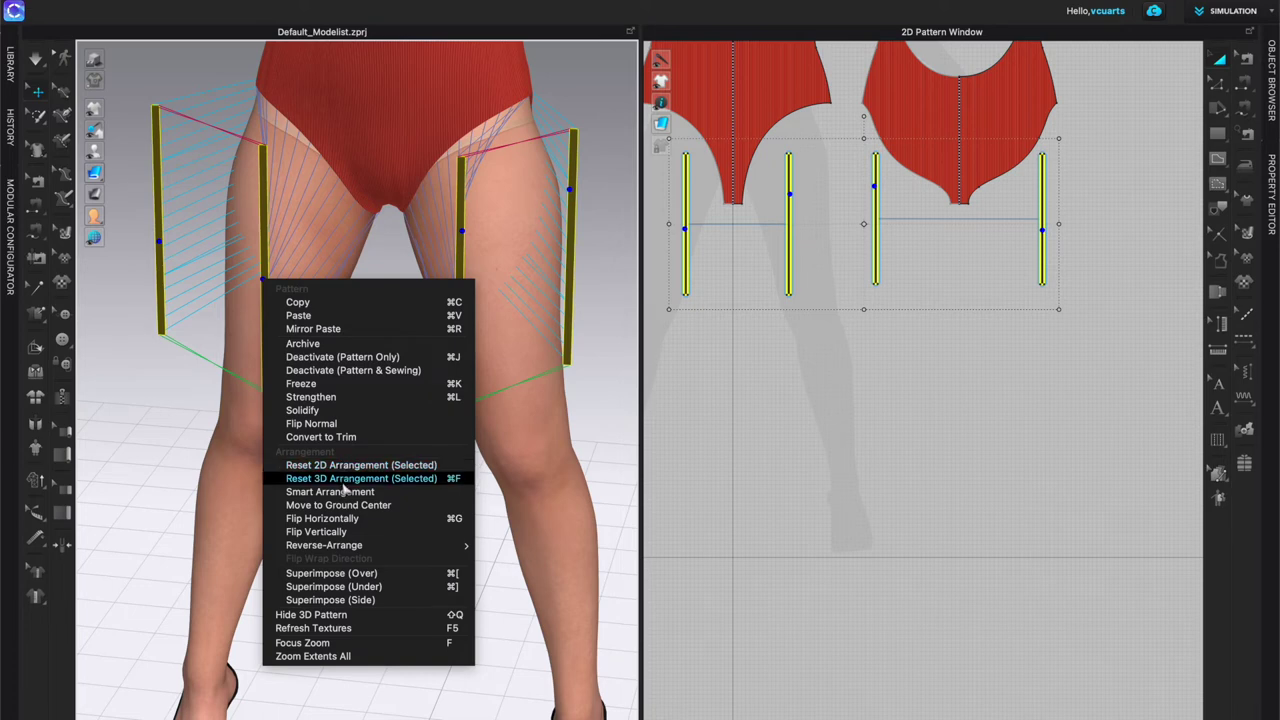
left_click(324, 604)
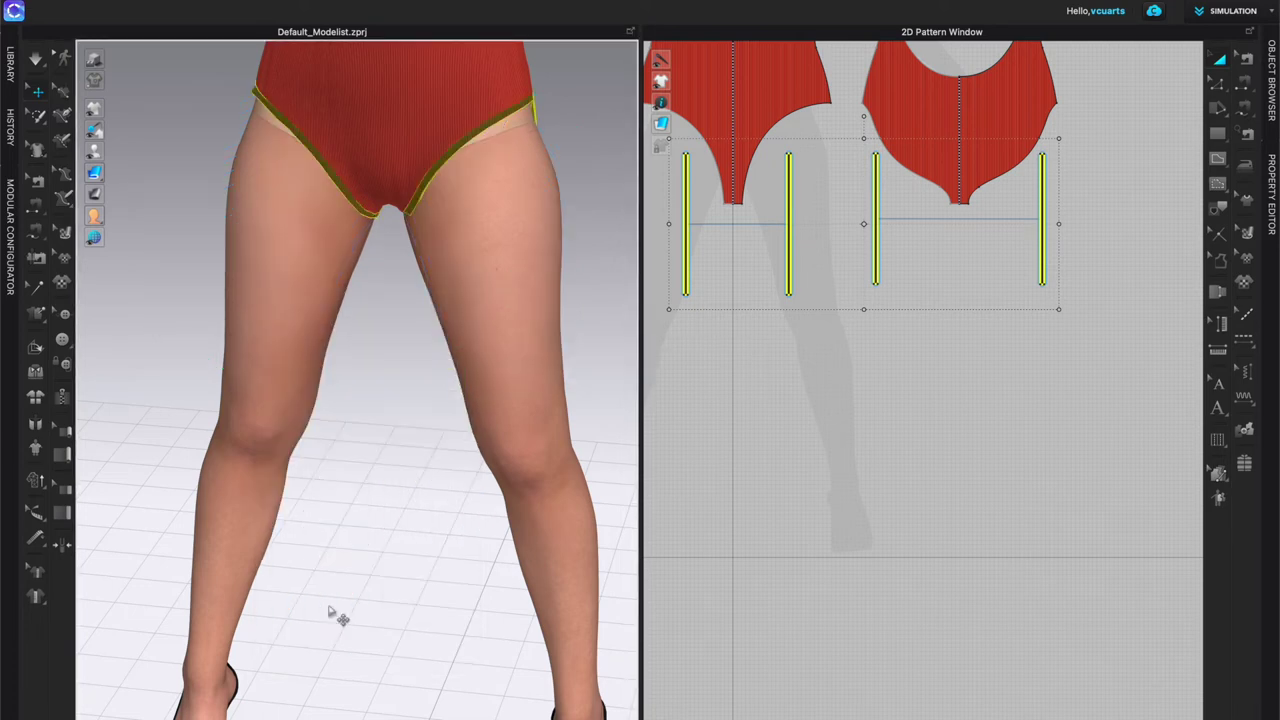
Step: Simulate the swimsuit with its leg bindings, deselect the strips and check the fit from the back and front
right_click_drag(286, 398, 357, 177)
scroll(349, 357, "down", 3)
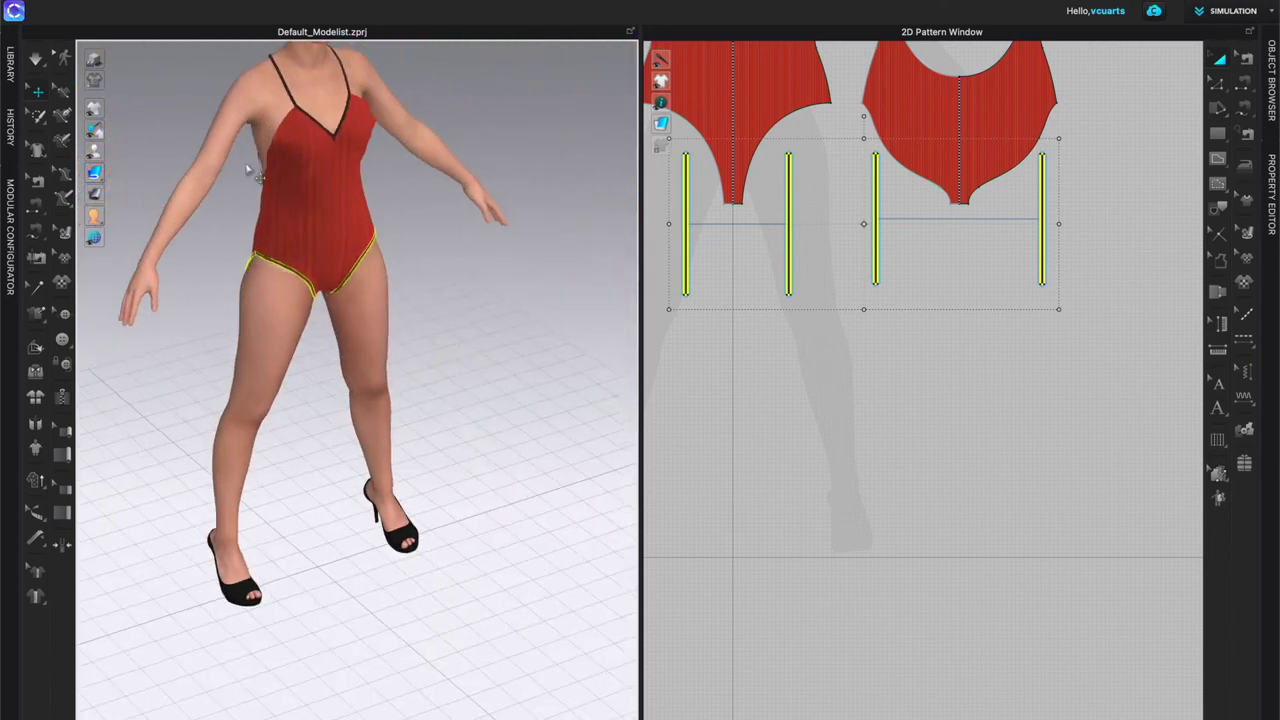
key("q")
right_click_drag(296, 337, 351, 349)
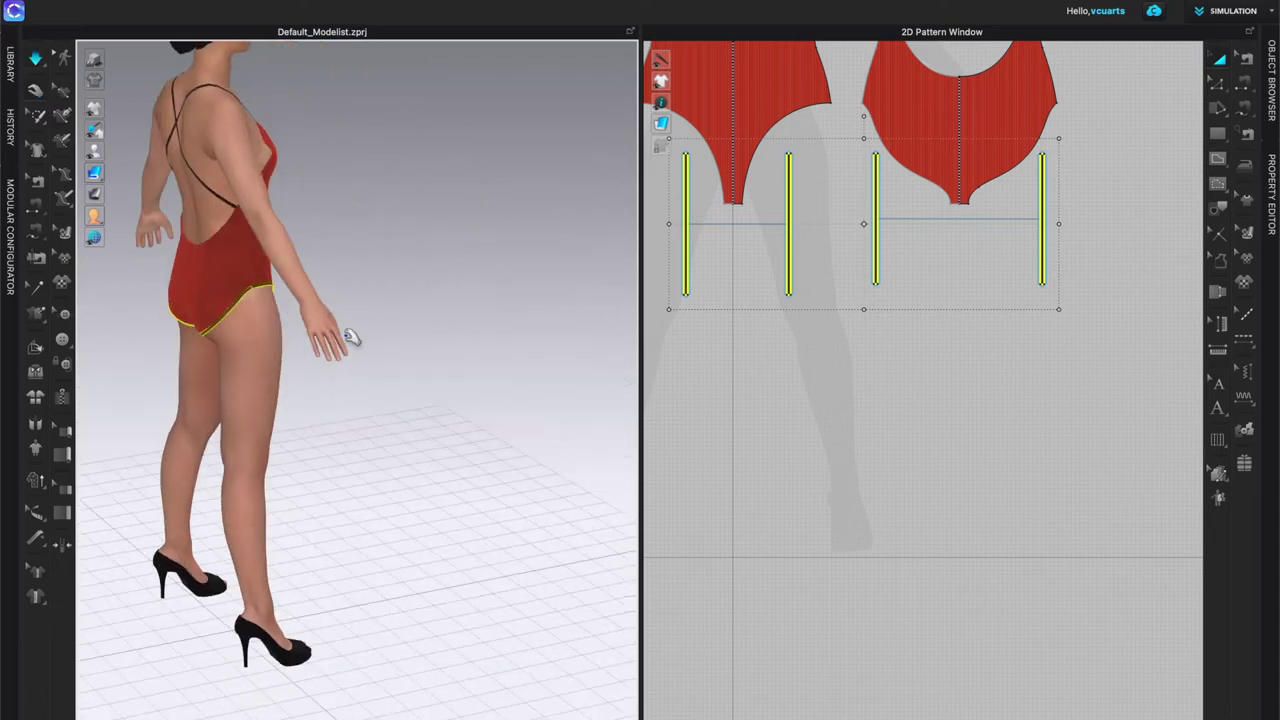
left_click(323, 451)
scroll(331, 442, "up", 1)
right_click_drag(331, 442, 237, 400)
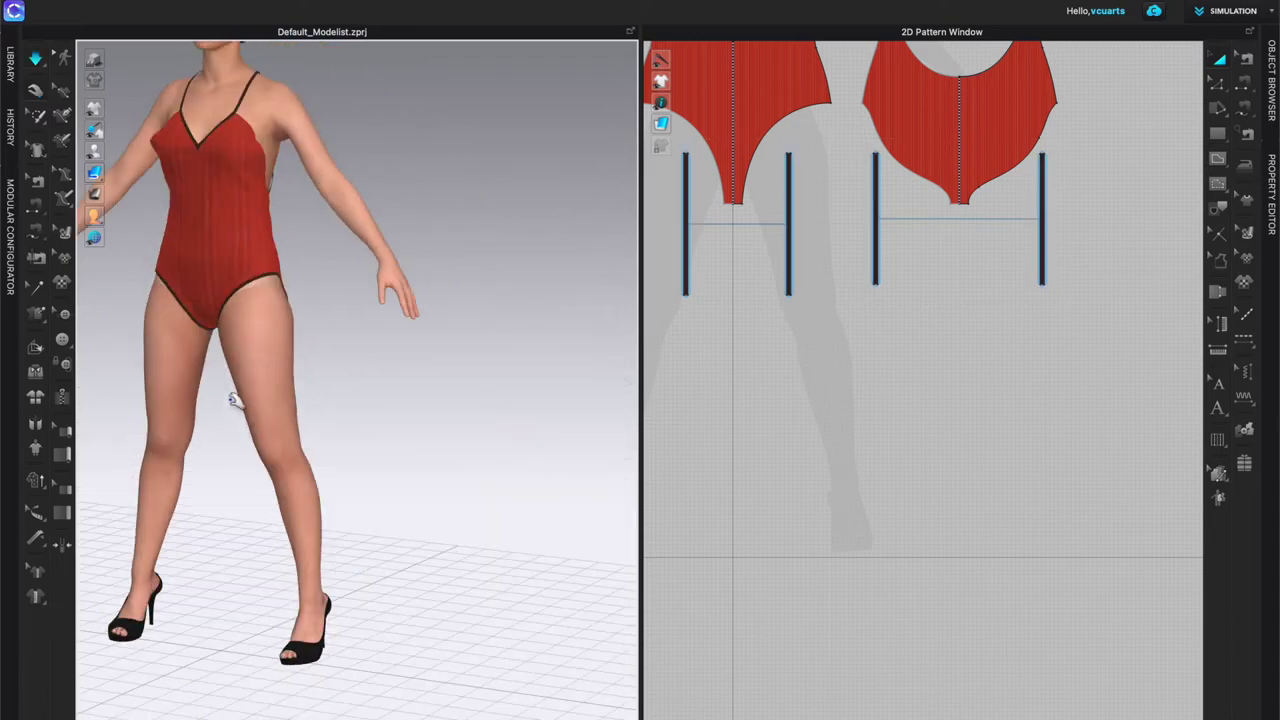
Step: Pull the front piece's crotch fabric toward the inner thigh where the leg binding sinks in
scroll(229, 369, "up", 5)
right_click_drag(306, 369, 311, 288)
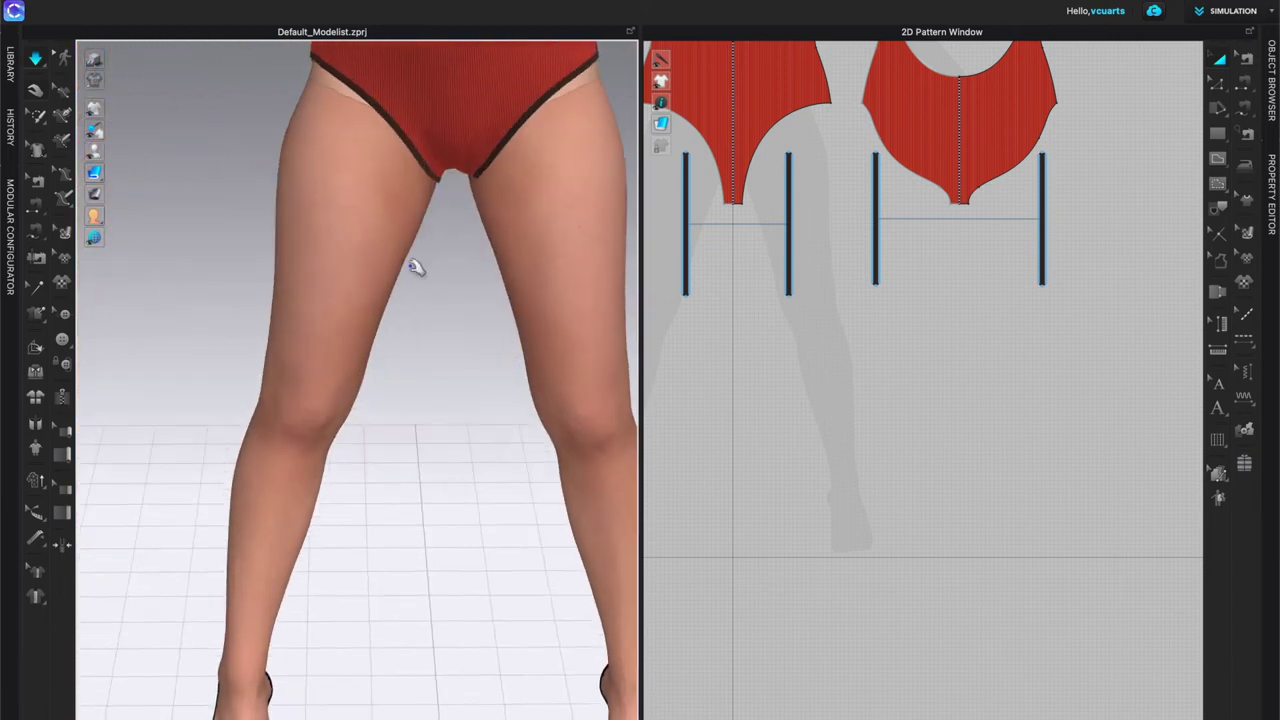
scroll(420, 280, "down", 3)
scroll(465, 215, "up", 3)
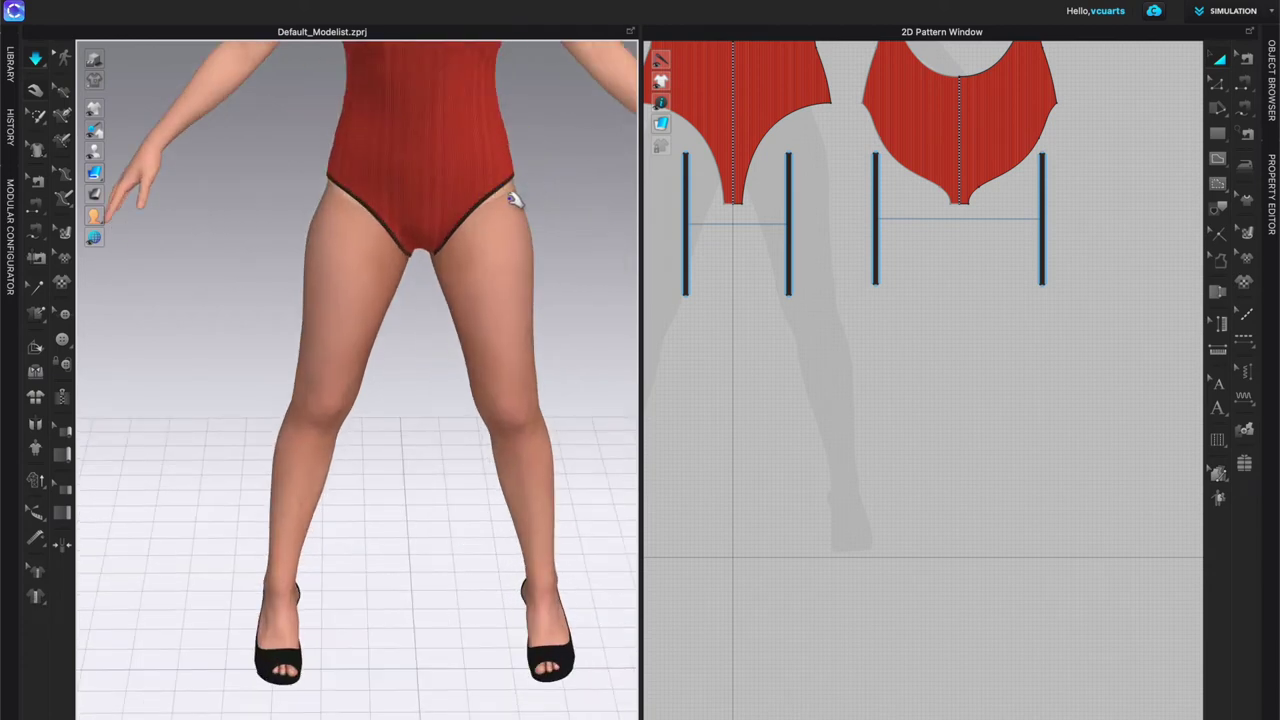
scroll(471, 214, "up", 5)
scroll(385, 340, "up", 4)
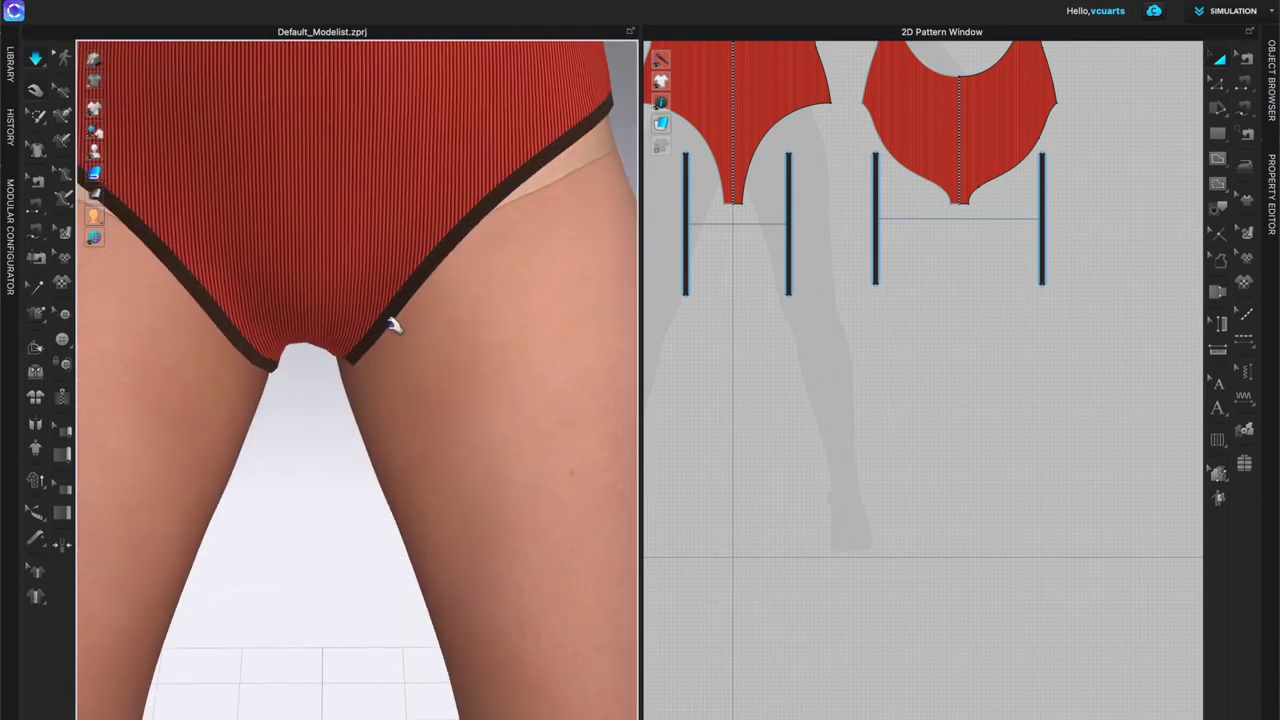
right_click_drag(371, 303, 389, 234)
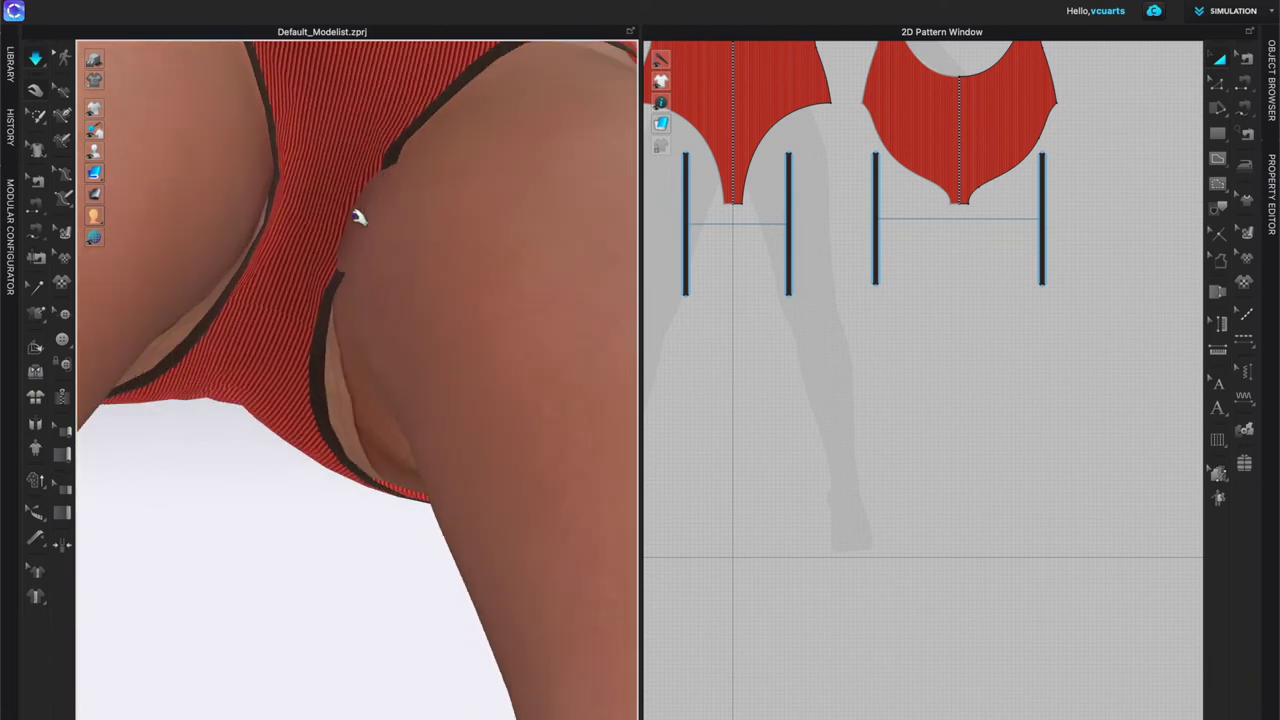
left_click(291, 196)
left_click_drag(291, 196, 365, 146)
scroll(365, 146, "down", 10)
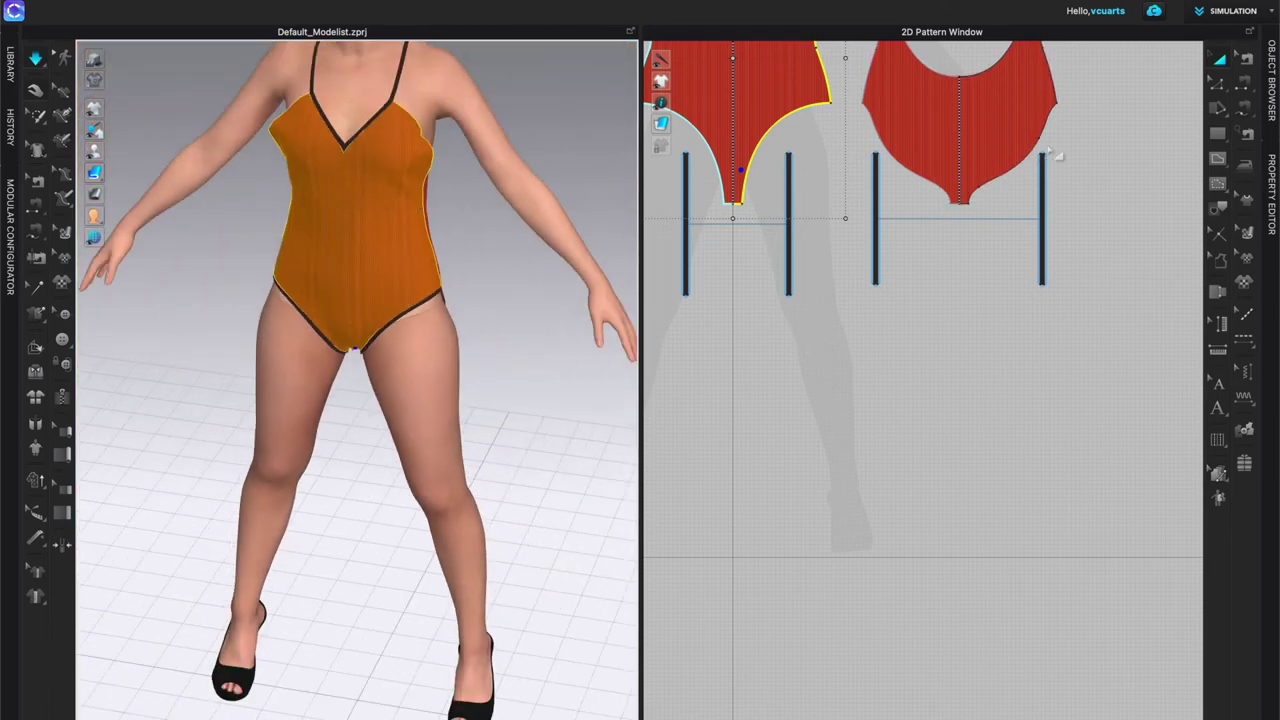
Step: Examine the simulated swimsuit from the side, back and front, checking the unbound armhole and back neckline edges
middle_click_drag(1100, 208, 1131, 585)
right_click_drag(533, 269, 441, 277)
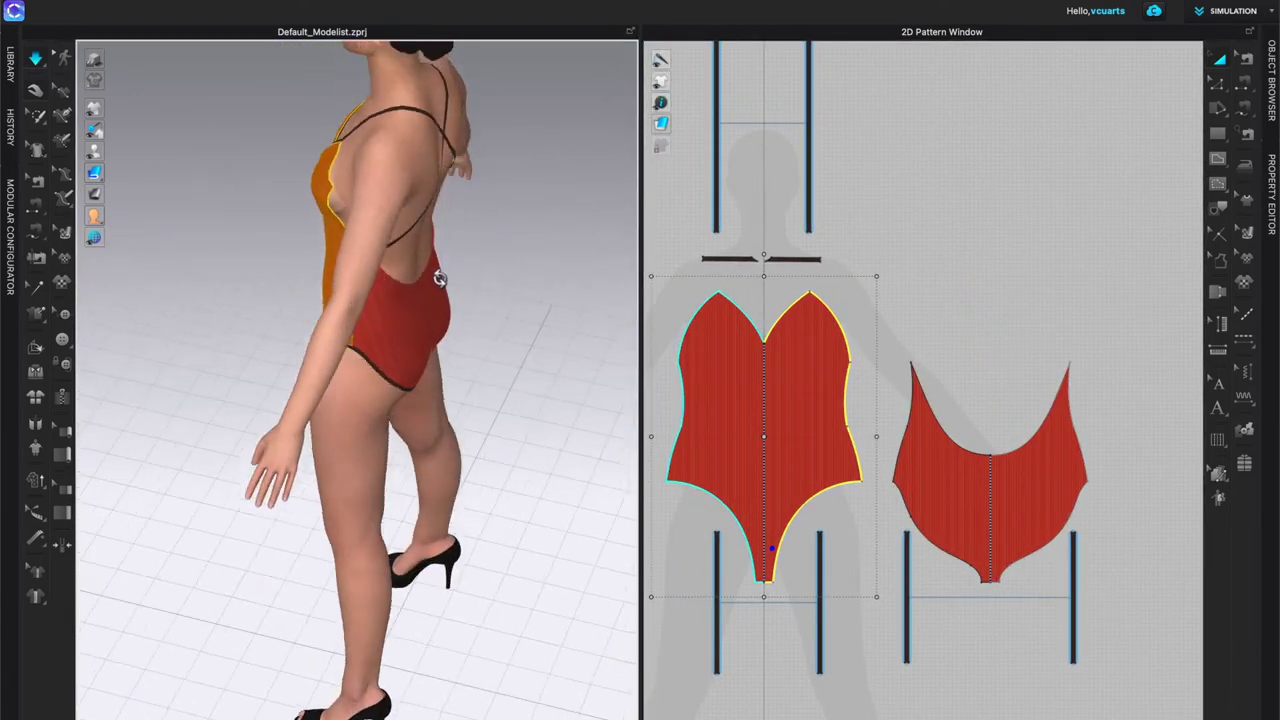
right_click_drag(440, 280, 396, 282)
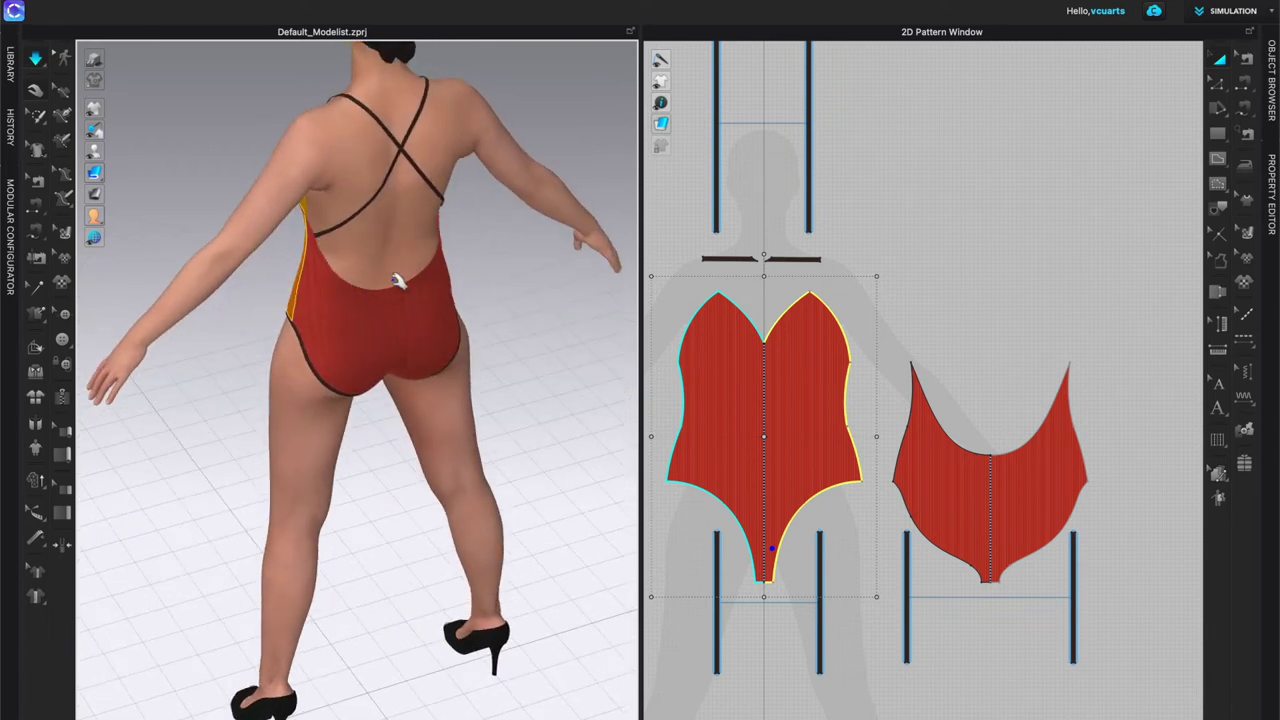
right_click_drag(396, 281, 386, 223)
right_click_drag(432, 283, 345, 230)
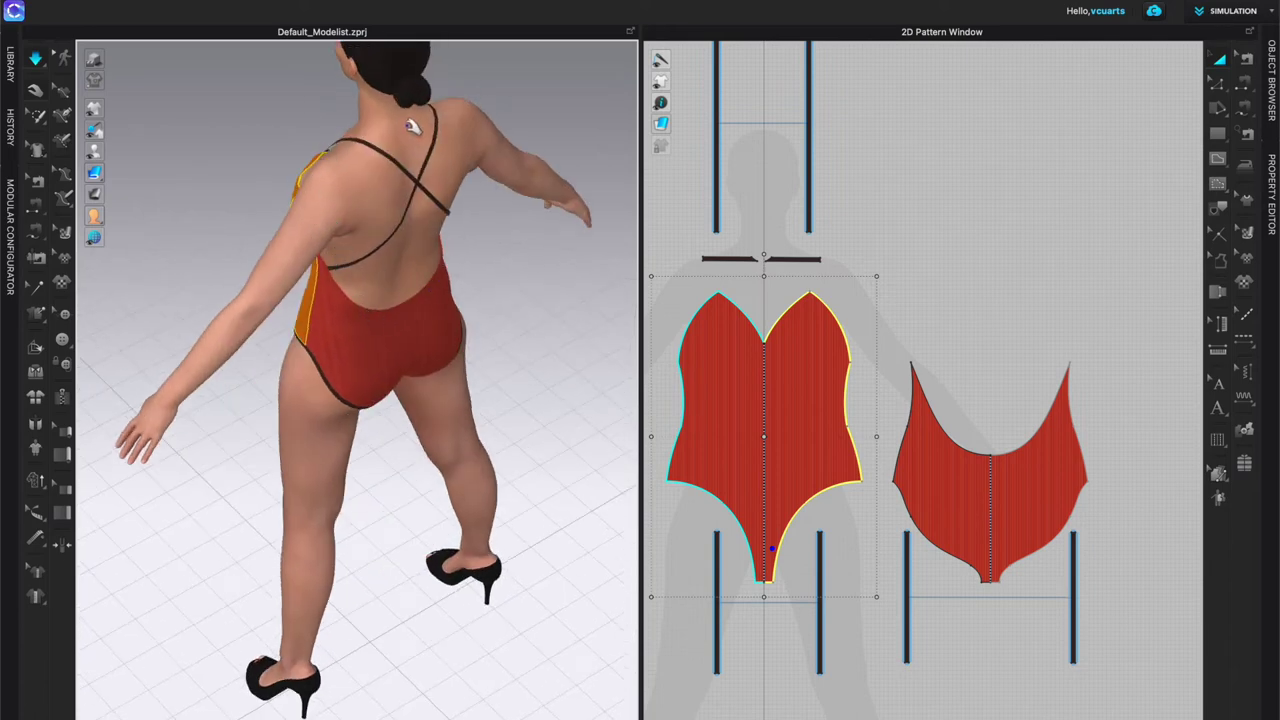
right_click_drag(377, 349, 369, 302)
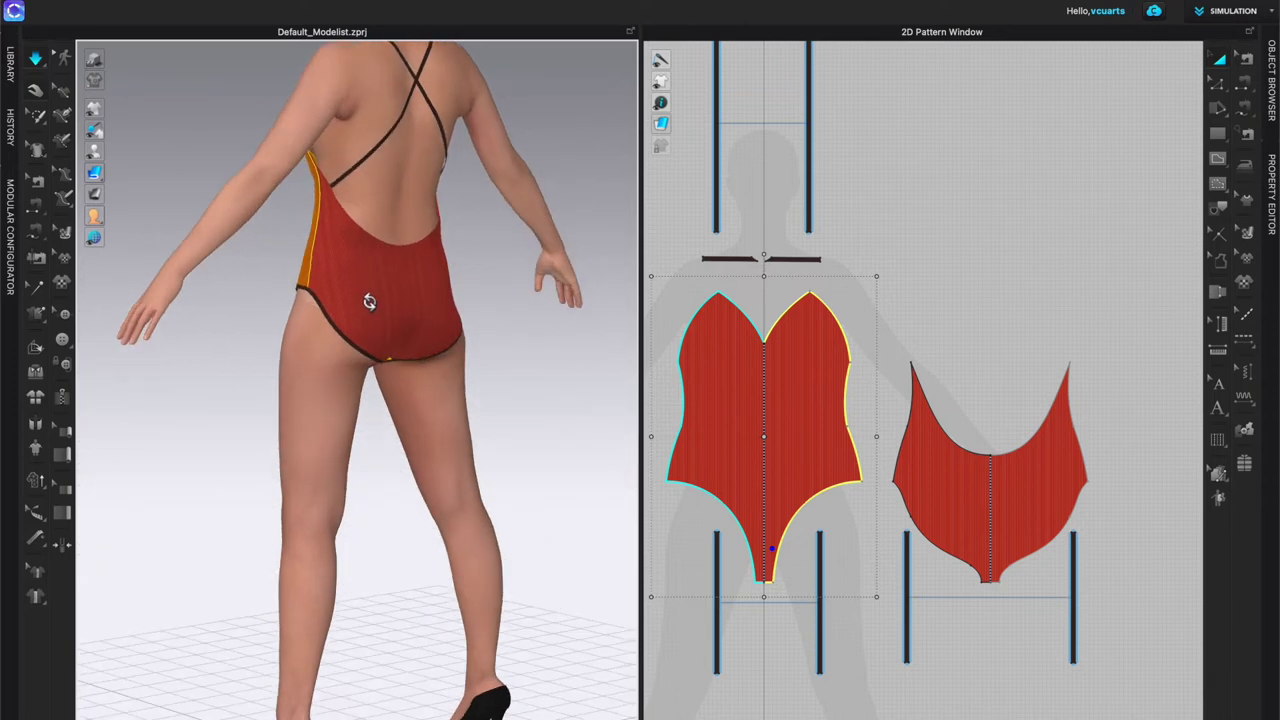
right_click_drag(369, 302, 401, 314)
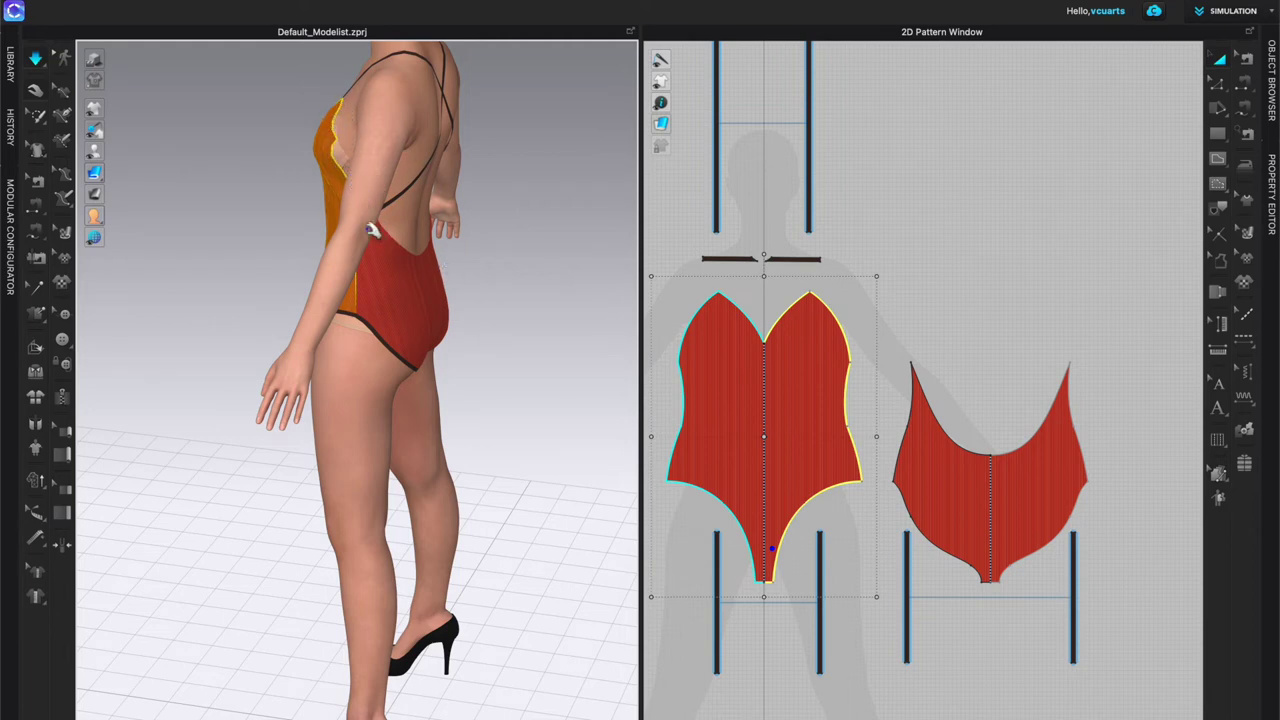
right_click_drag(441, 268, 471, 271)
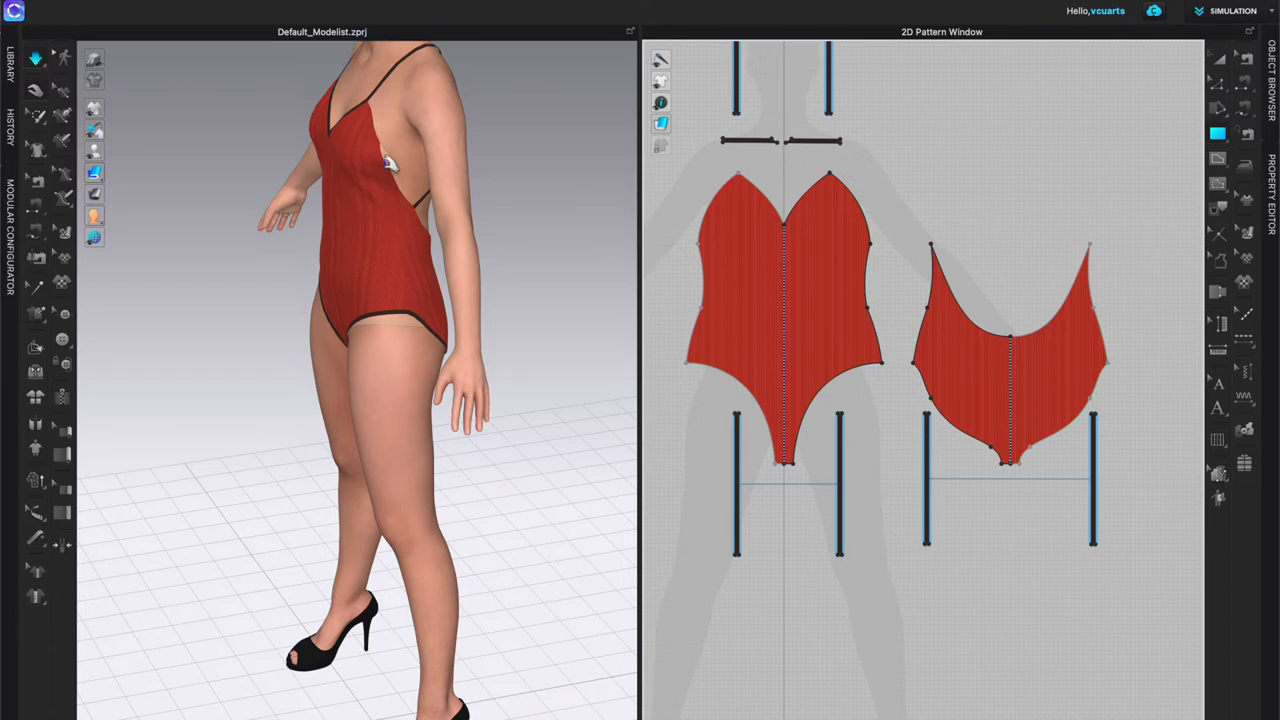
Step: Check the length of the front piece's curved underarm edge and compare it with the garment on the avatar
scroll(390, 163, "up", 2)
left_click(1241, 85)
left_click(844, 200)
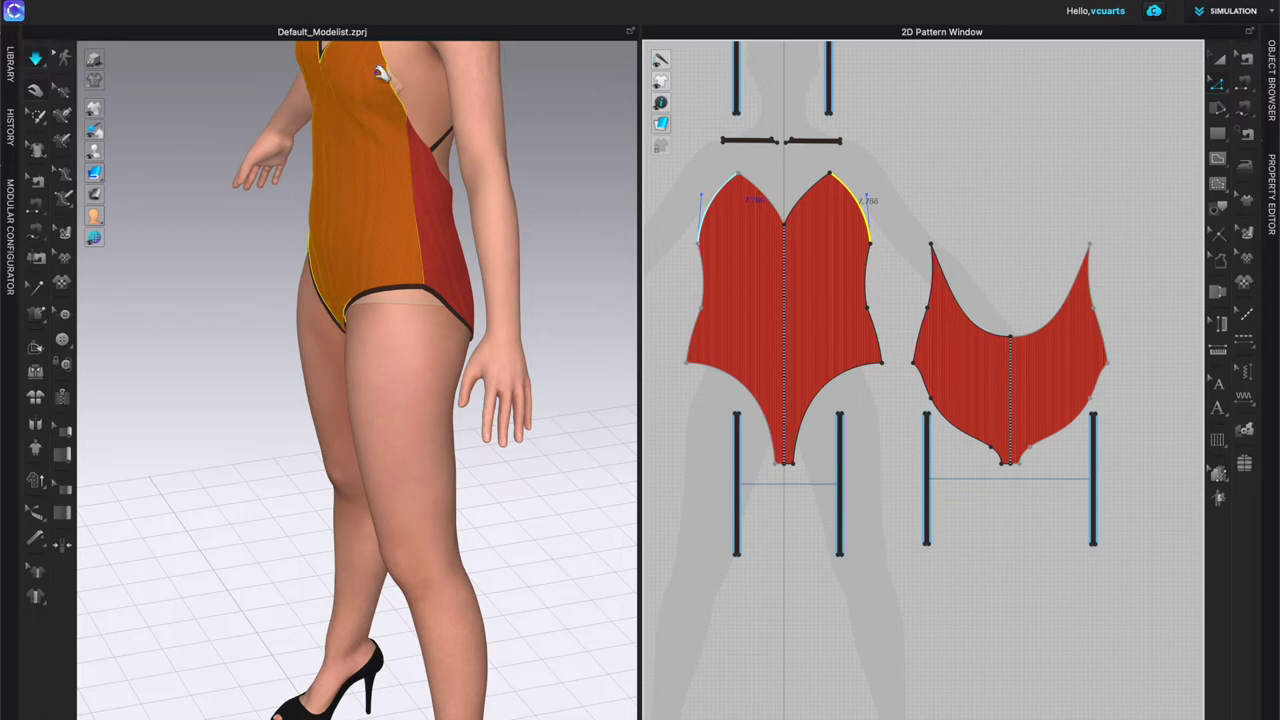
middle_click_drag(410, 77, 457, 351)
scroll(443, 366, "up", 3)
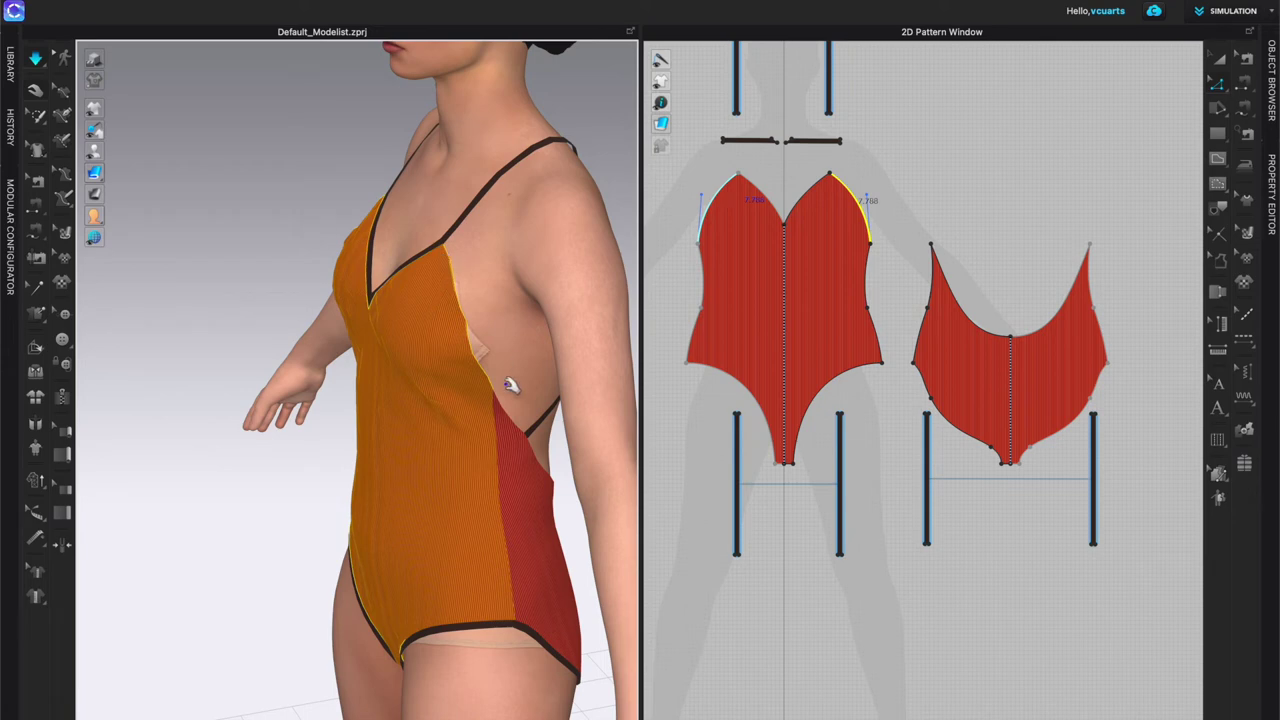
Step: Create a rectangular binding strip 0.362 in wide and 7 in high beside the front piece's upper edge
left_click(1218, 137)
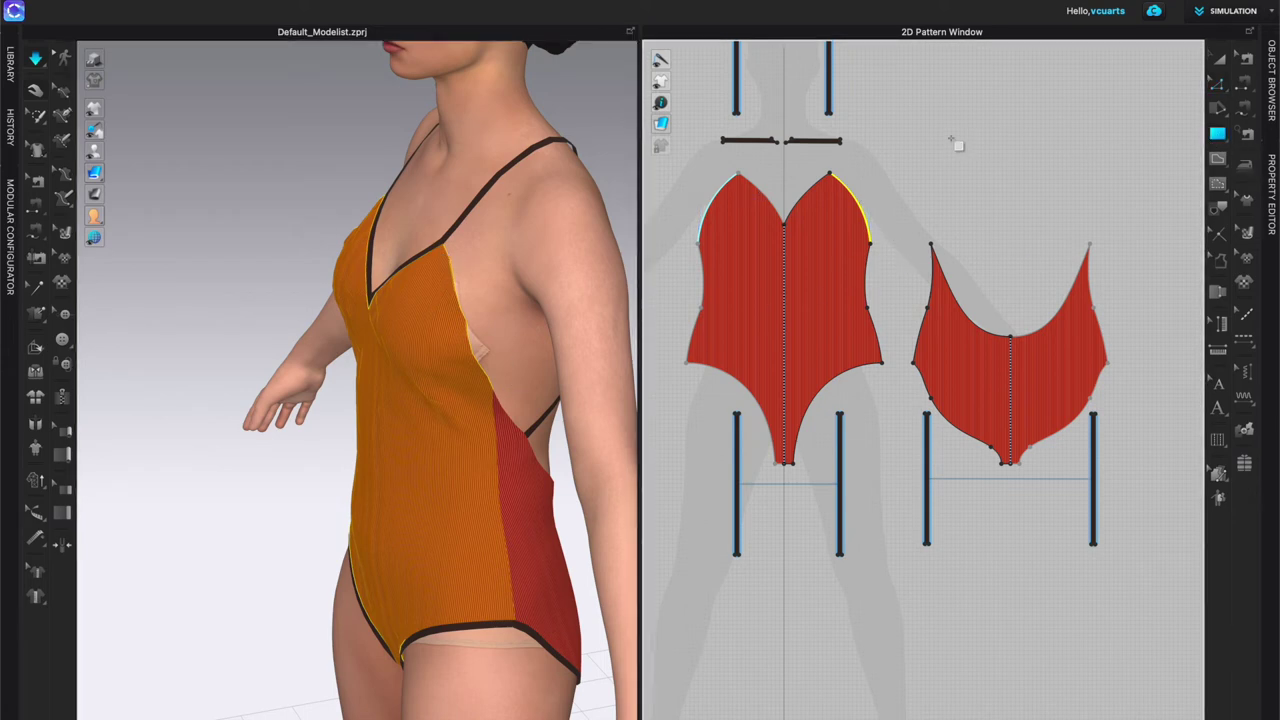
left_click(888, 121)
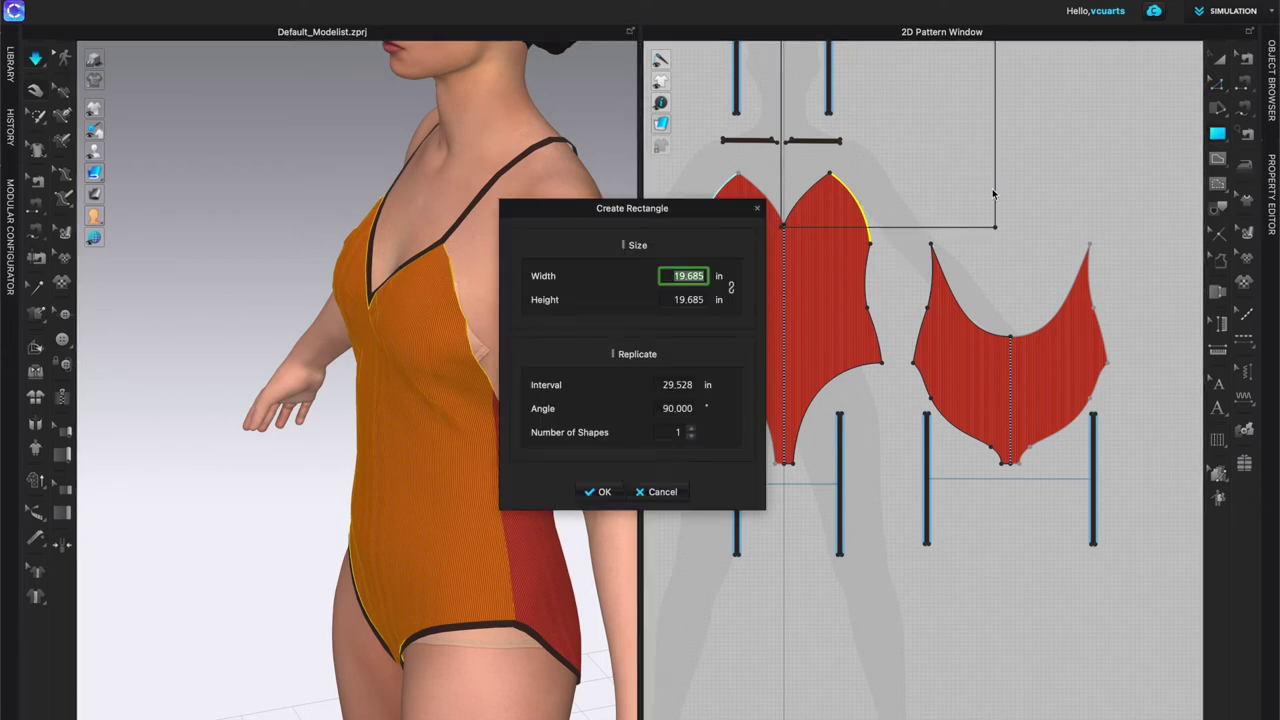
type(".362")
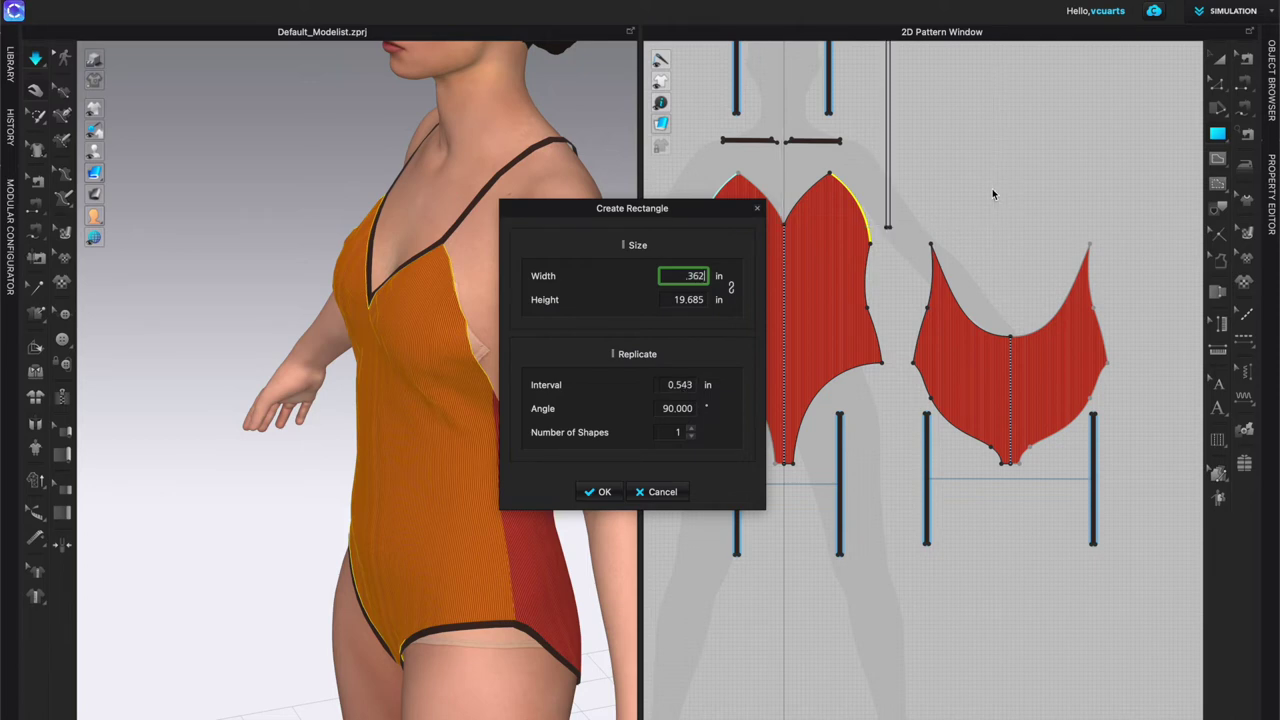
left_click(685, 297)
type("7")
left_click(605, 491)
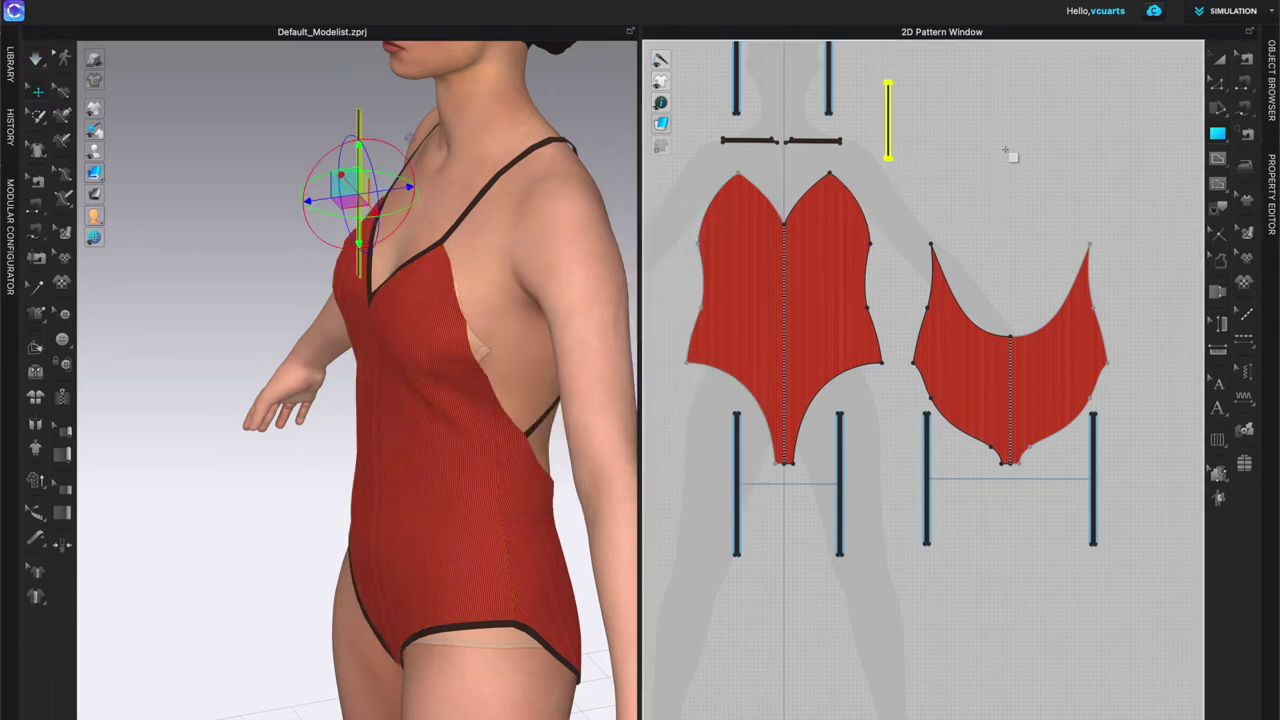
Step: Clone the 7 in strip as a symmetric pattern with sewing and align both strips beside the front piece's underarm edges
key("a")
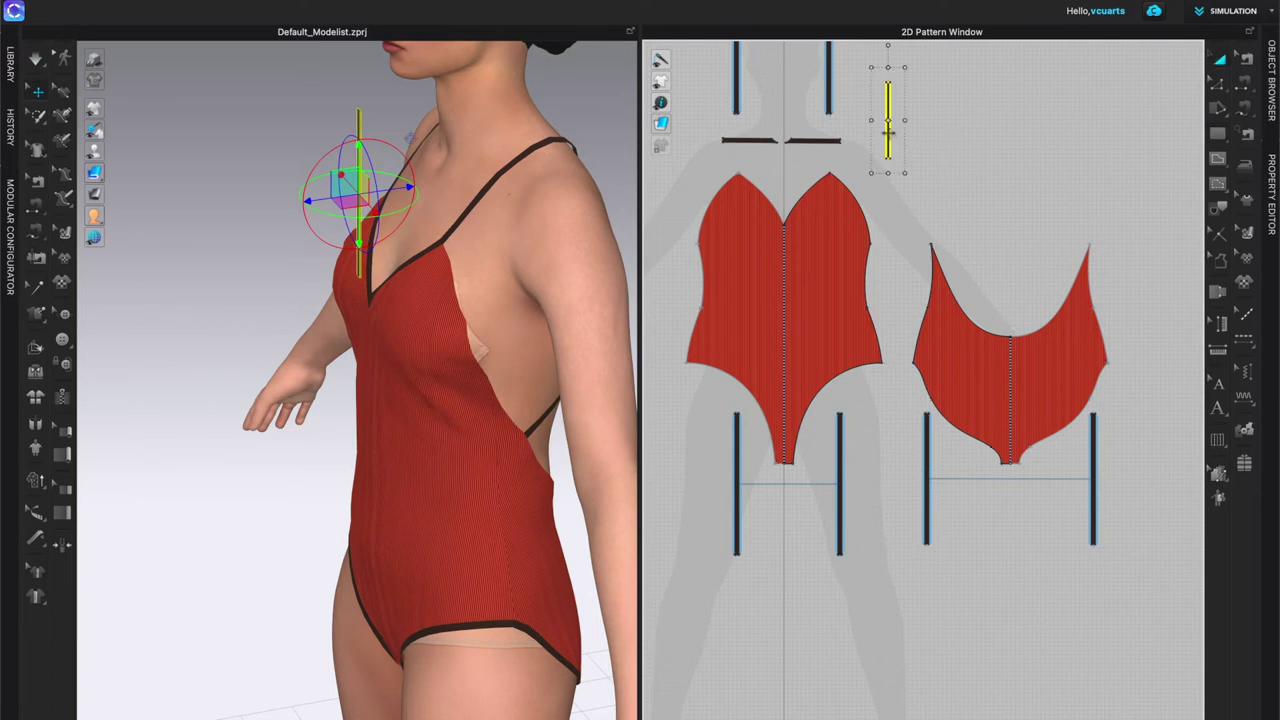
right_click(888, 130)
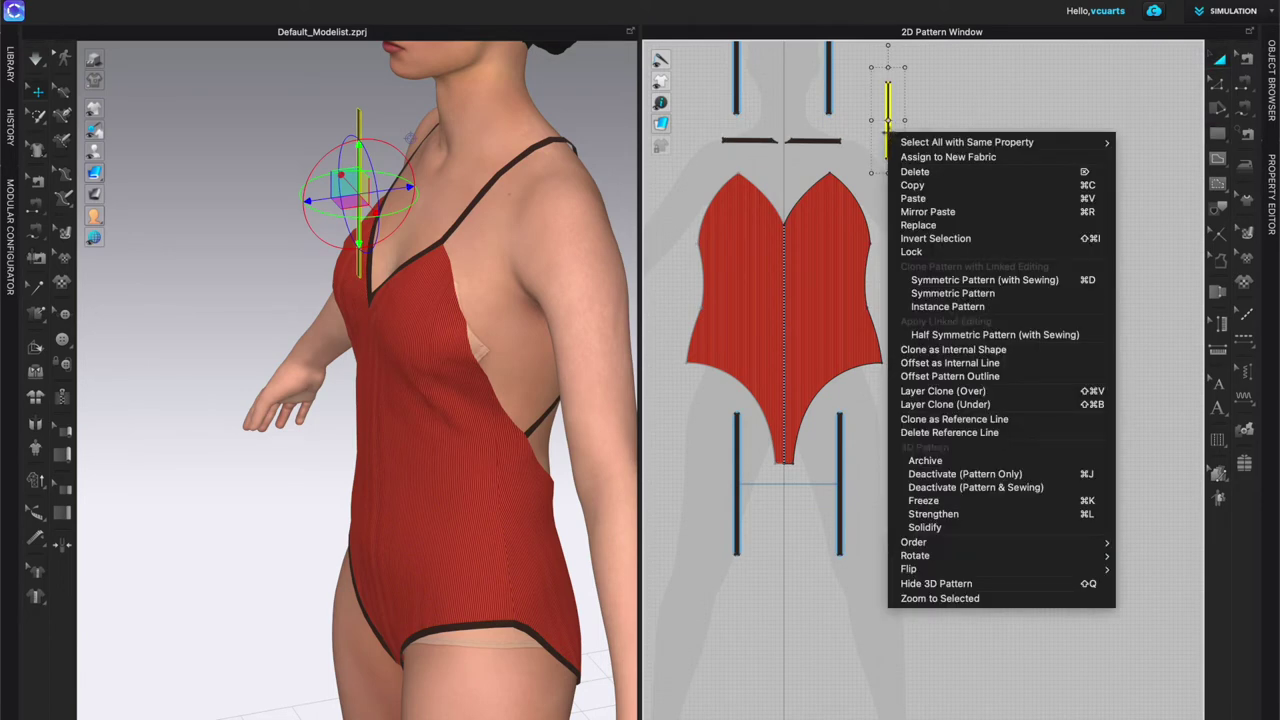
left_click(977, 285)
left_click(679, 204)
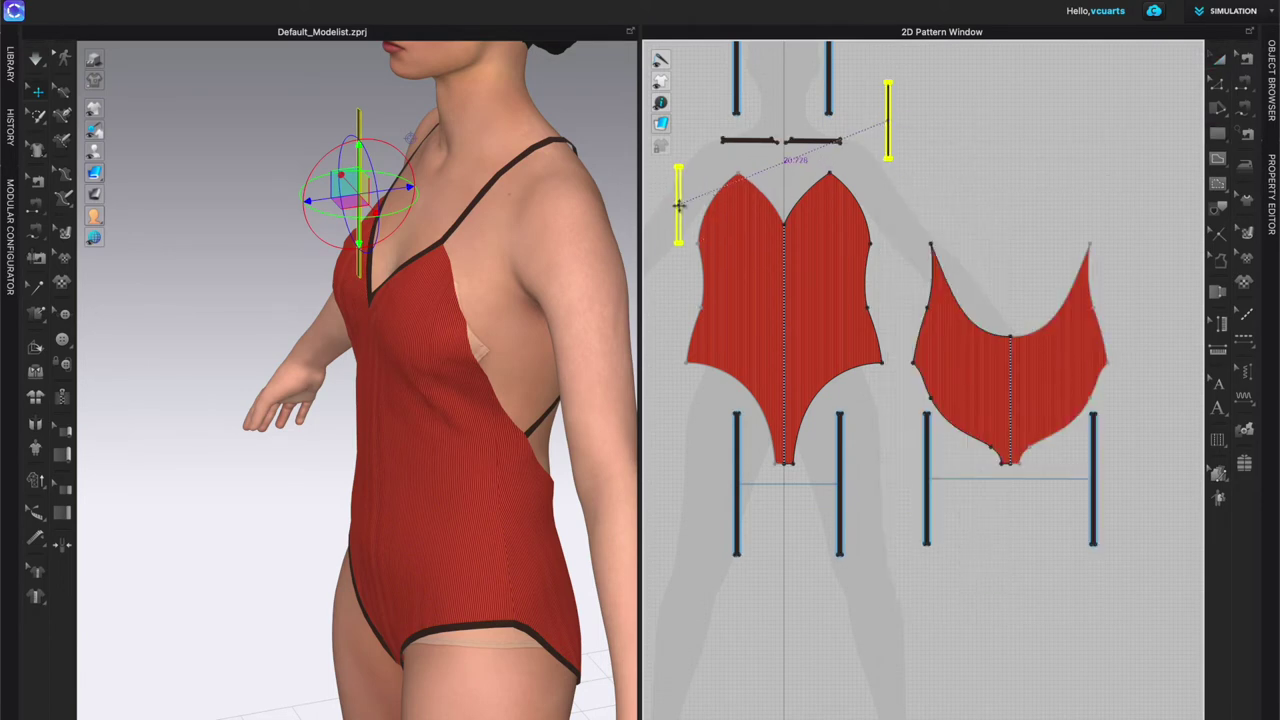
left_click(889, 125)
left_click_drag(889, 125, 886, 208)
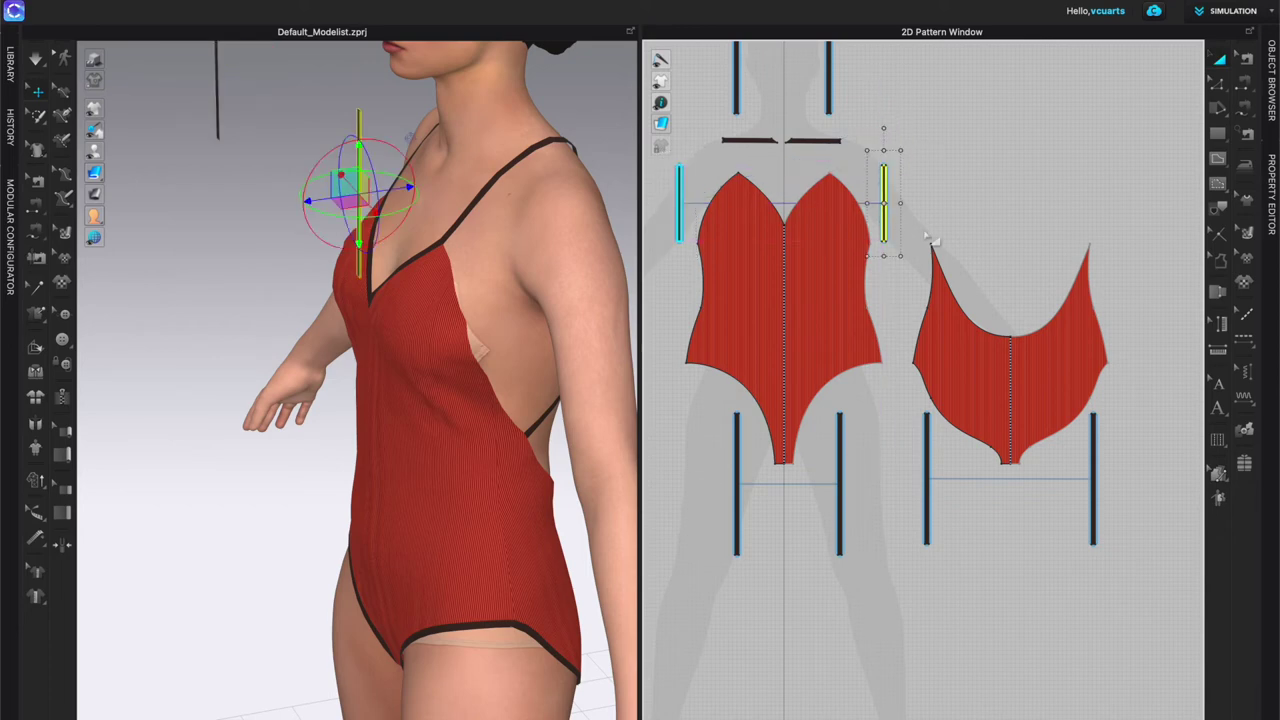
Step: Check the length of one half of the back piece's neckline curve and view that edge on the avatar
key("z")
left_click(970, 323)
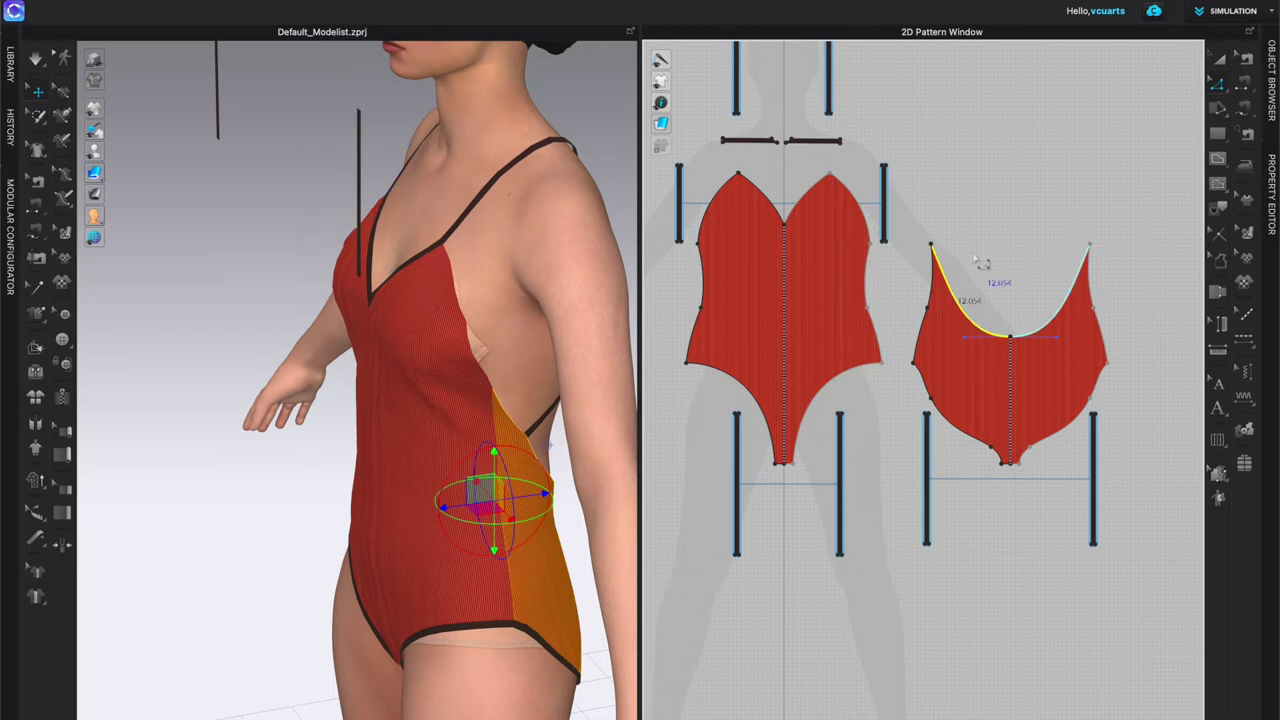
scroll(981, 262, "up", 4)
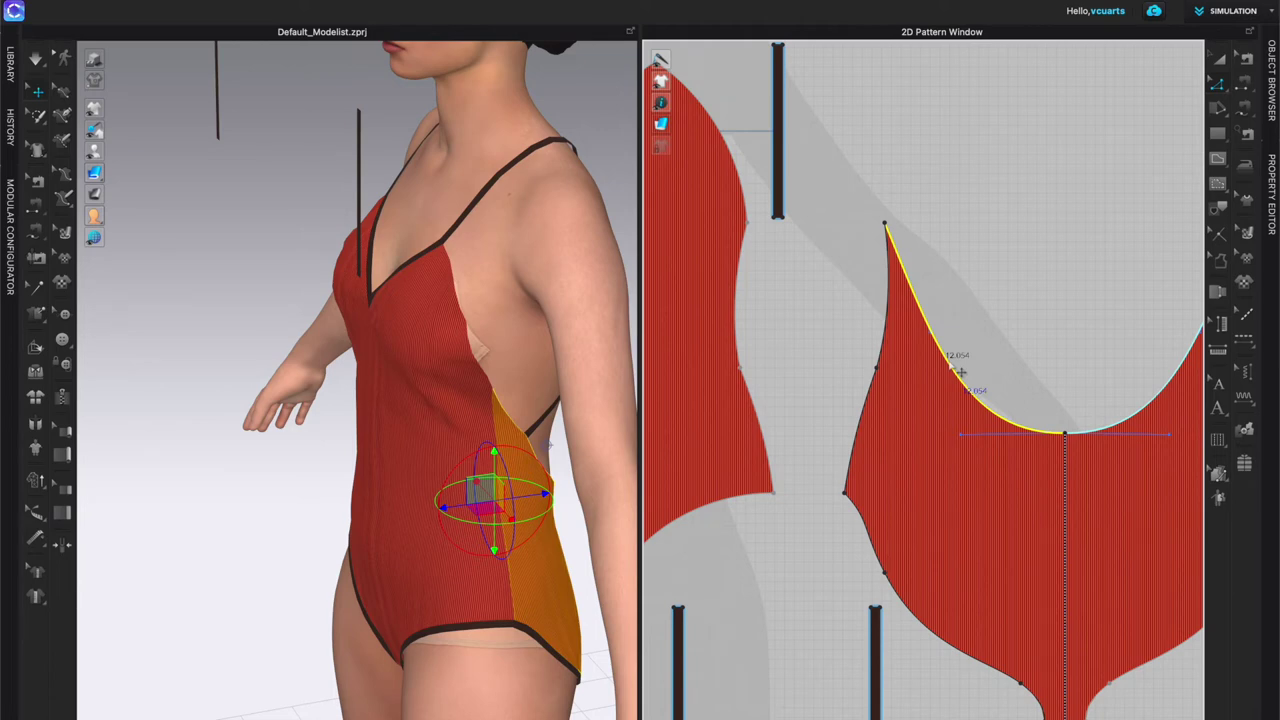
right_click_drag(594, 503, 527, 475)
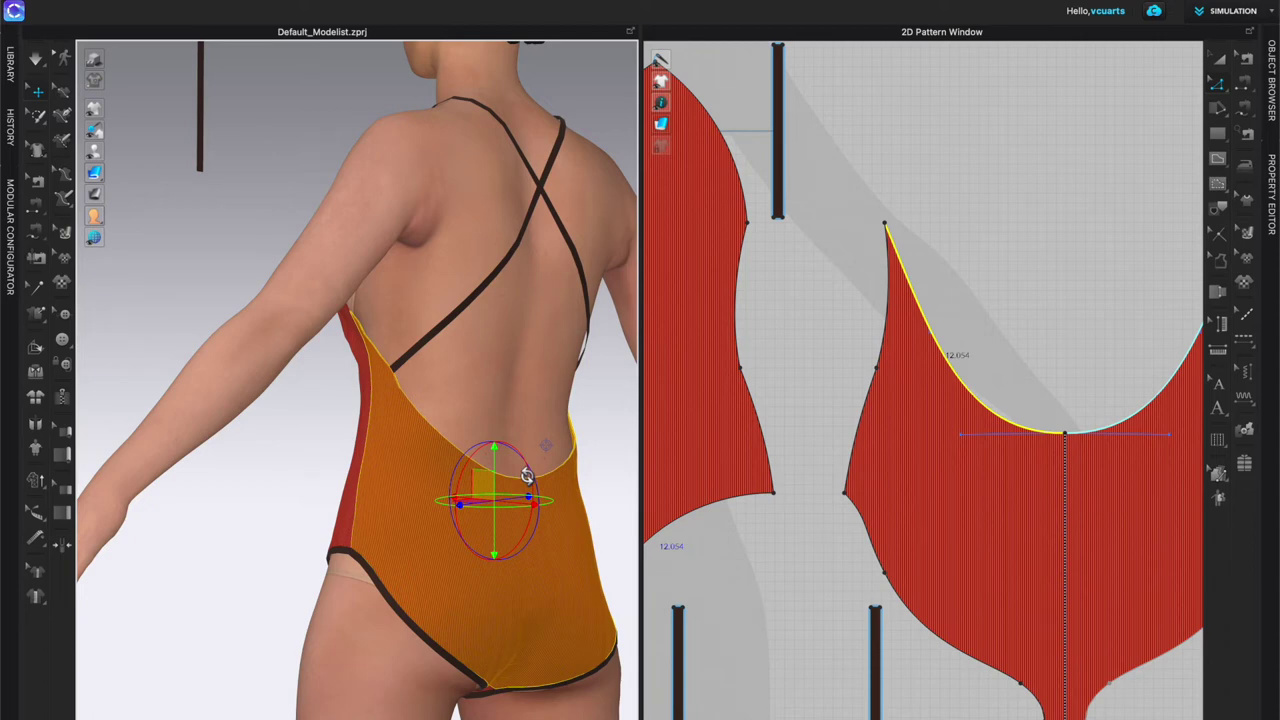
right_click(1050, 322)
left_click(1190, 153)
Step: Create a rectangular binding strip 0.362 in wide and 11 in high above the back piece's neckline
left_click(1217, 134)
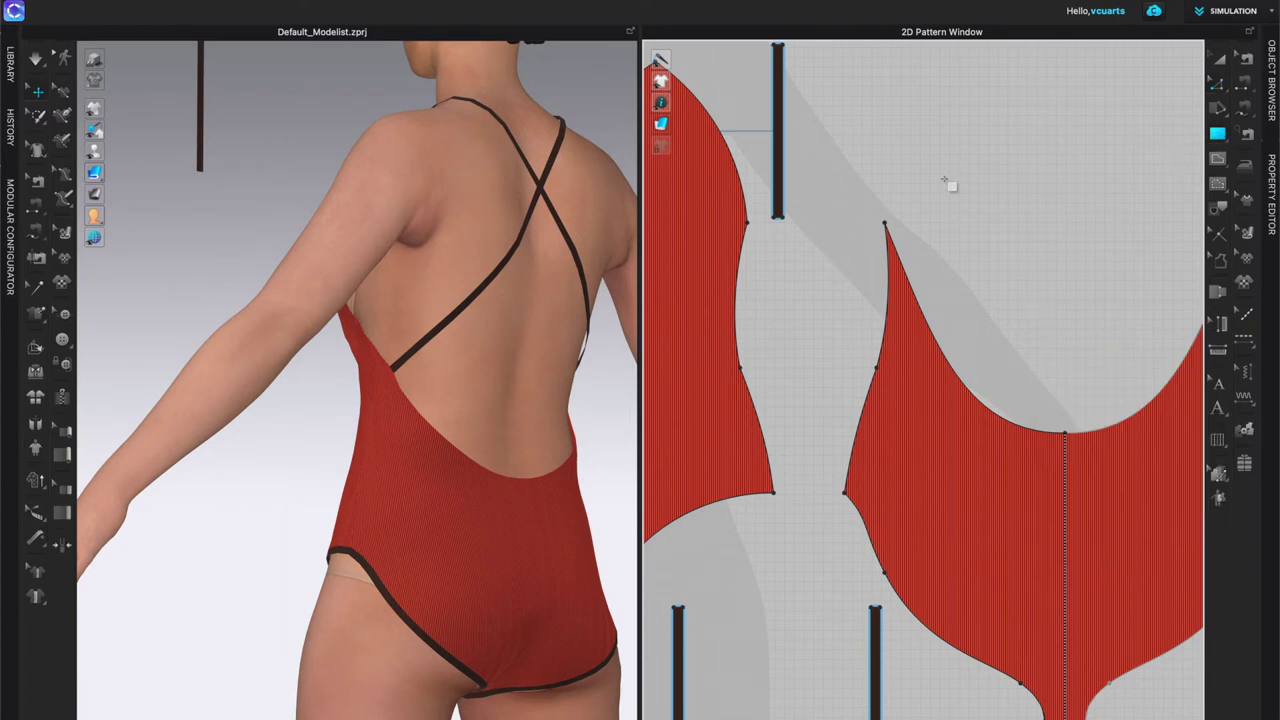
left_click(956, 144)
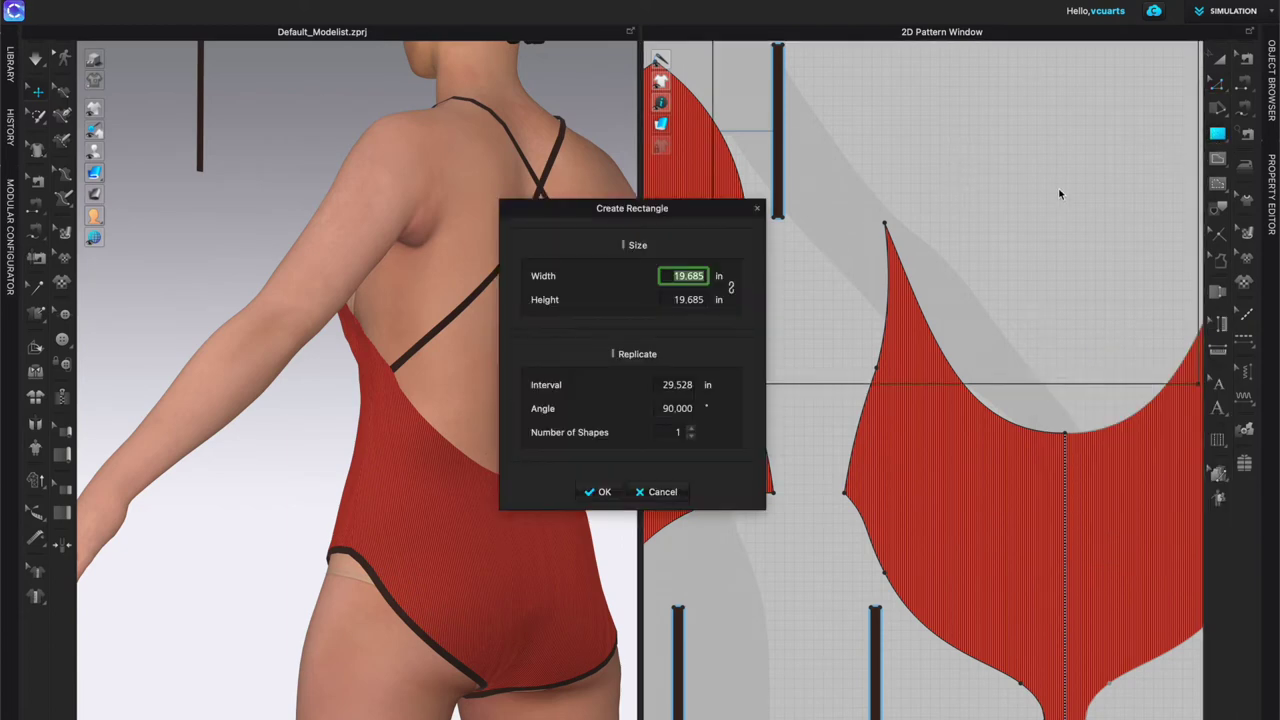
type(".362")
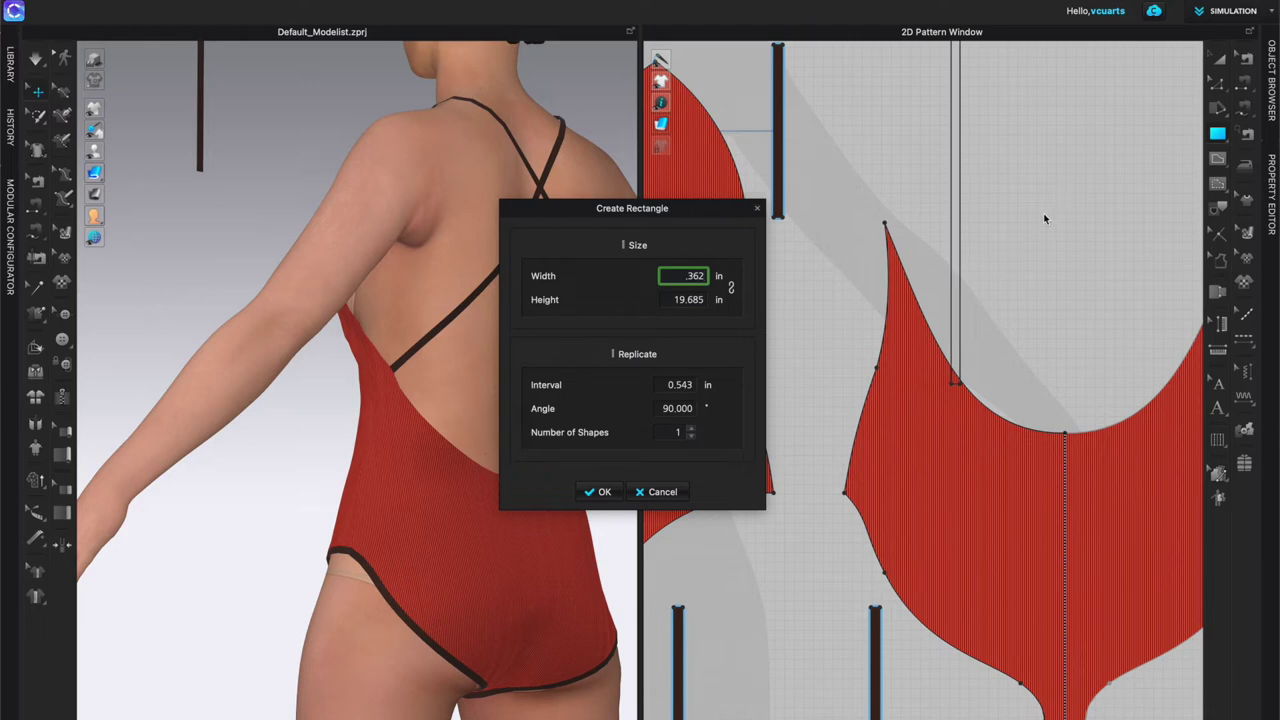
double_click(698, 301)
type("11")
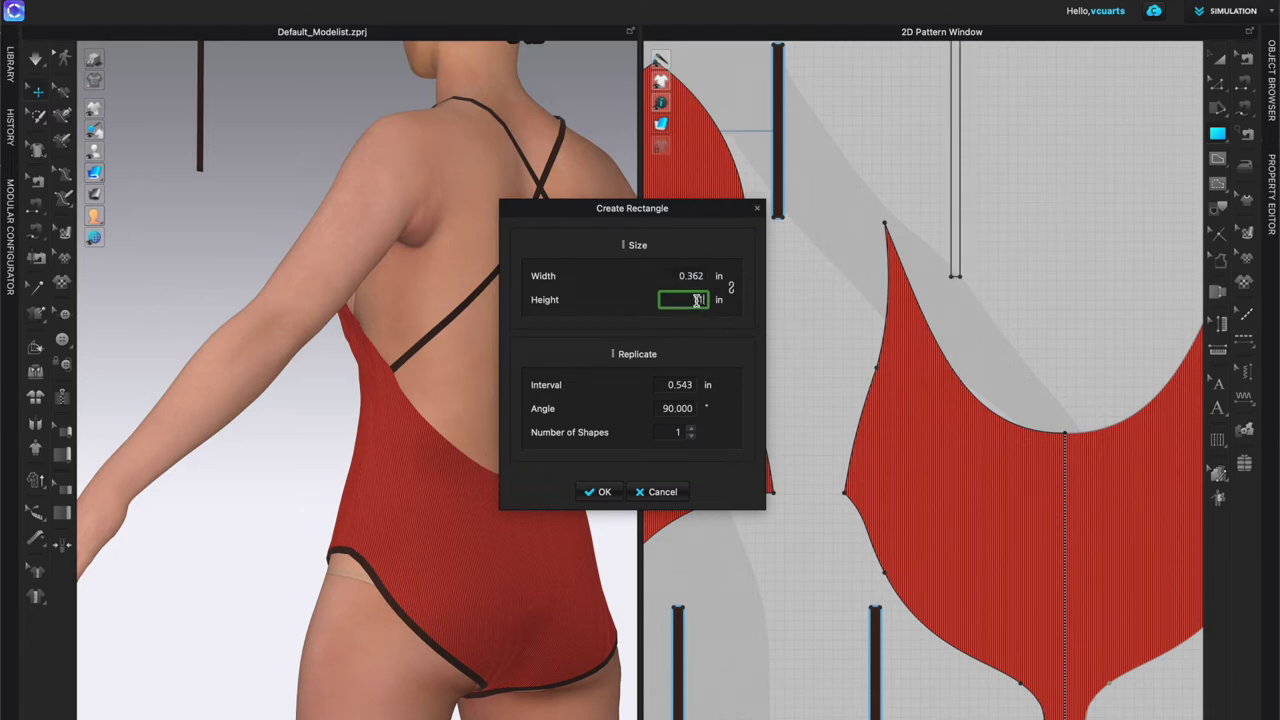
left_click(590, 497)
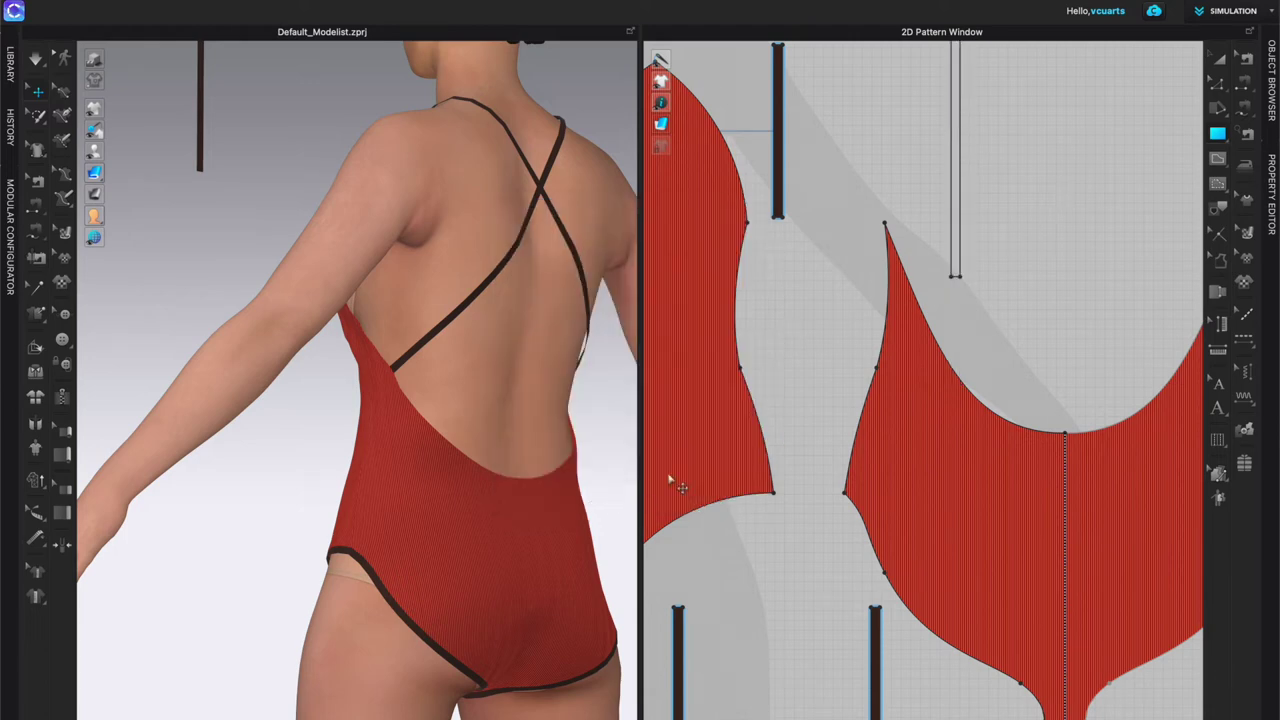
Step: Clone the 11 in strip as a symmetric pattern with sewing and place the copy above the back neckline's other half
left_click(952, 279)
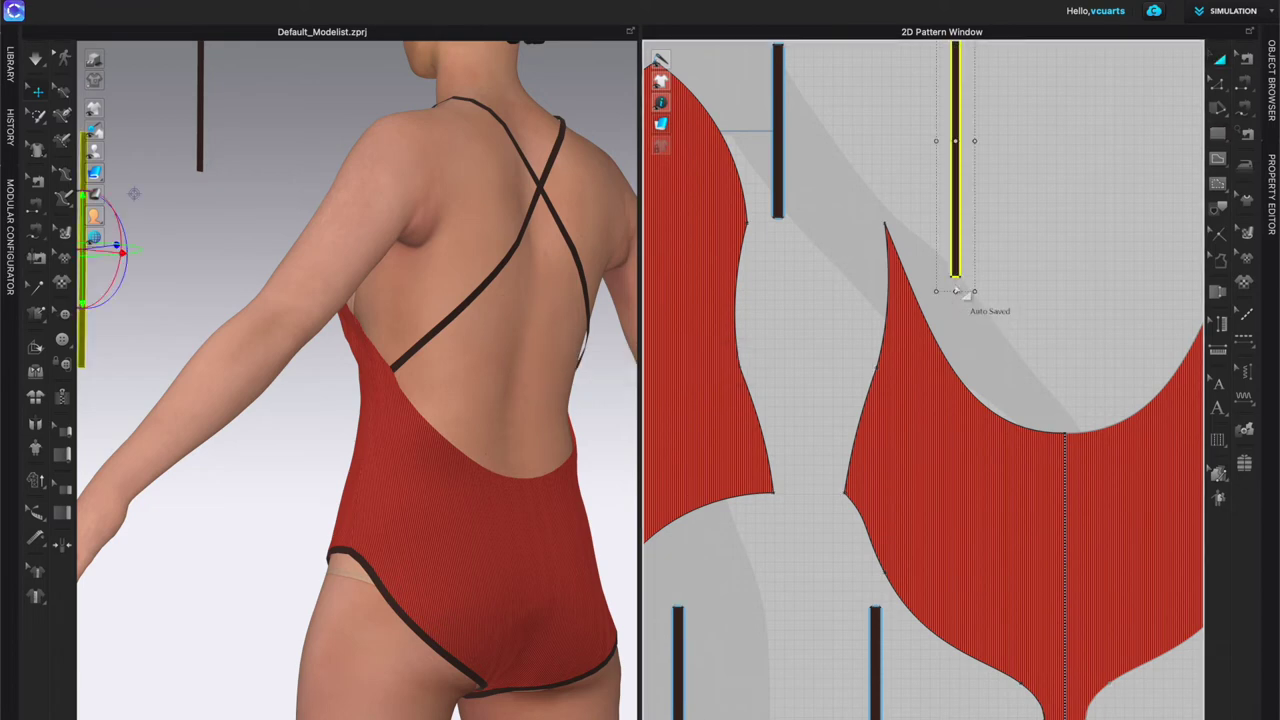
right_click(958, 227)
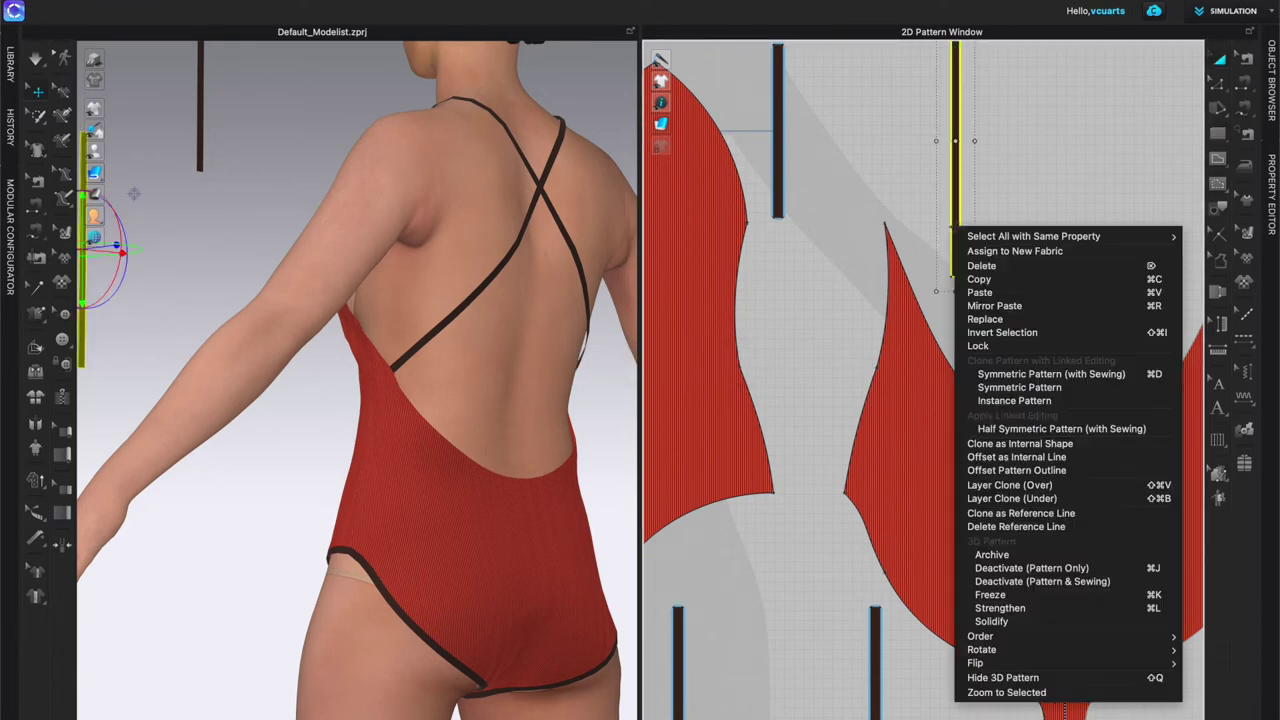
left_click(983, 372)
scroll(1154, 188, "down", 3)
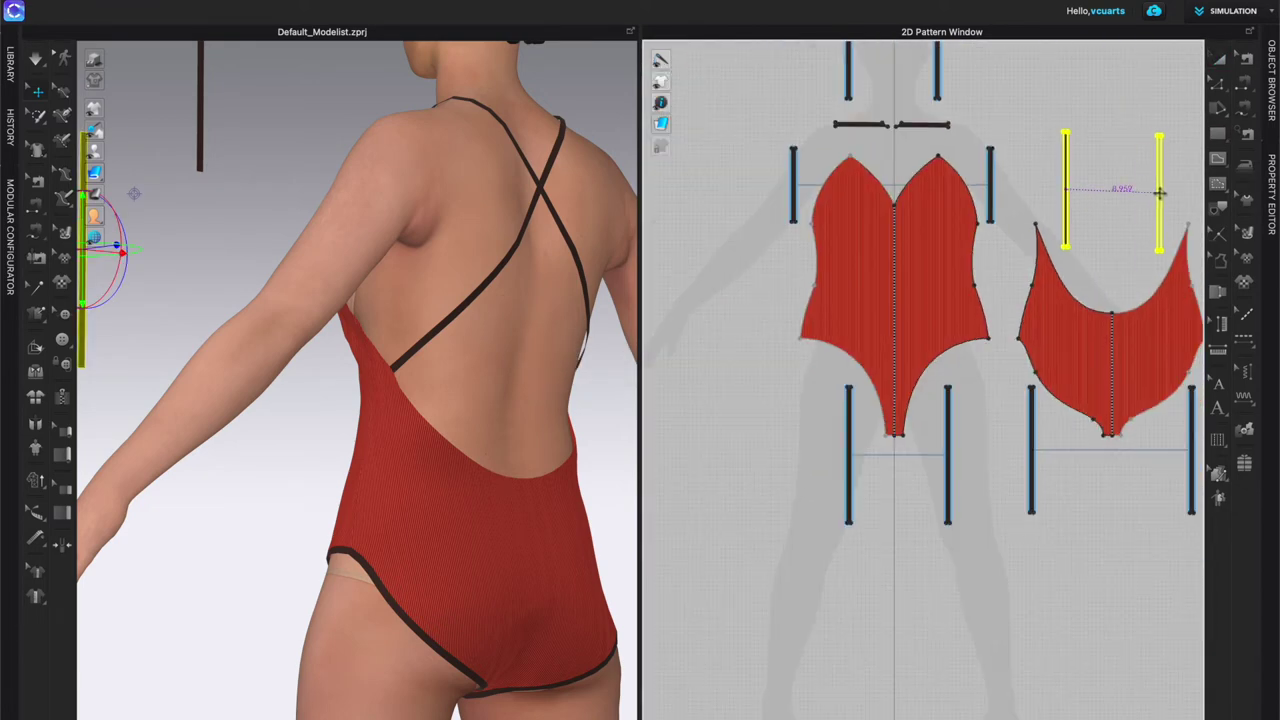
left_click(1166, 200)
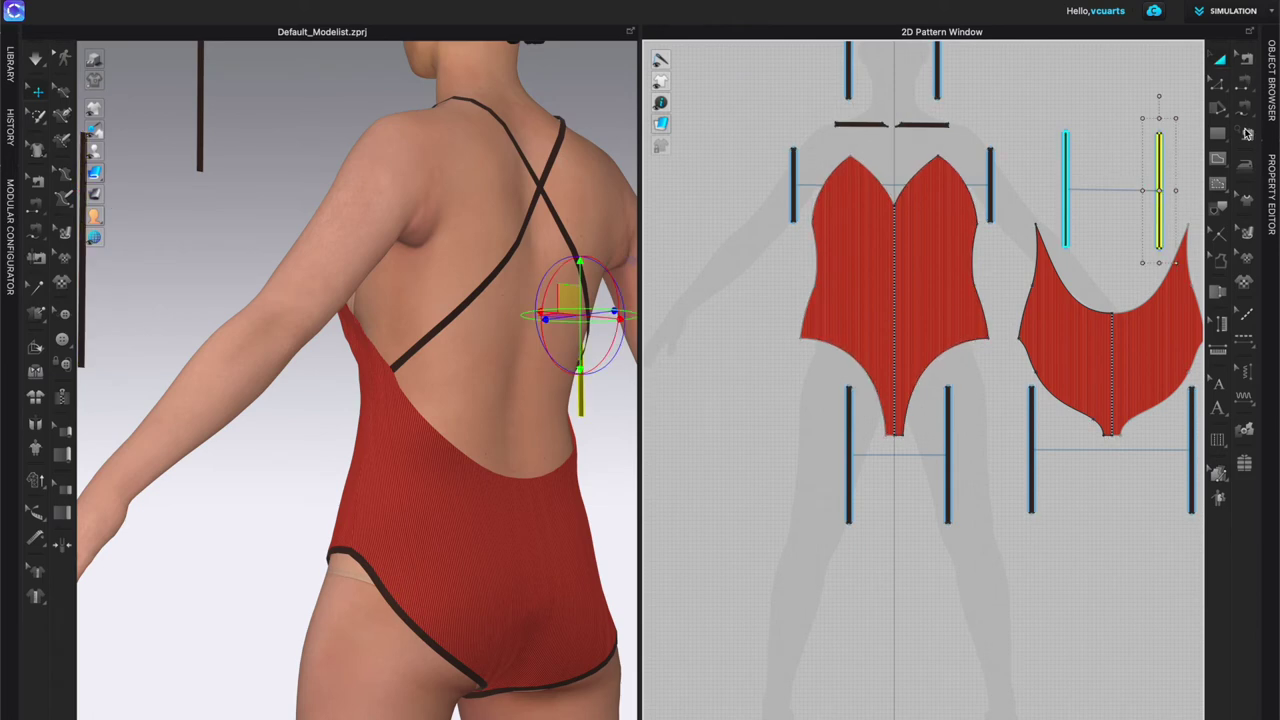
Step: Rotate the two mirrored 11 in strips diagonally and move them down beside the two halves of the back piece's neckline
left_click(1245, 111)
scroll(1072, 273, "up", 3)
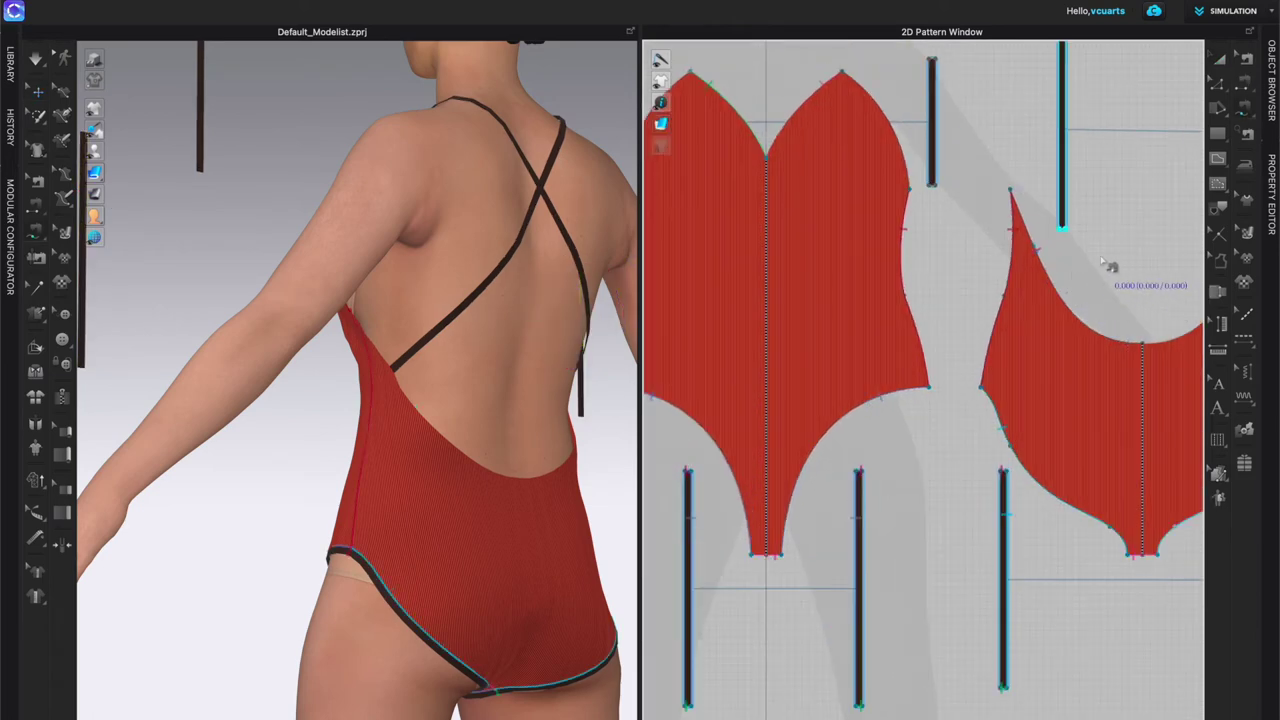
key("a")
left_click(1061, 175)
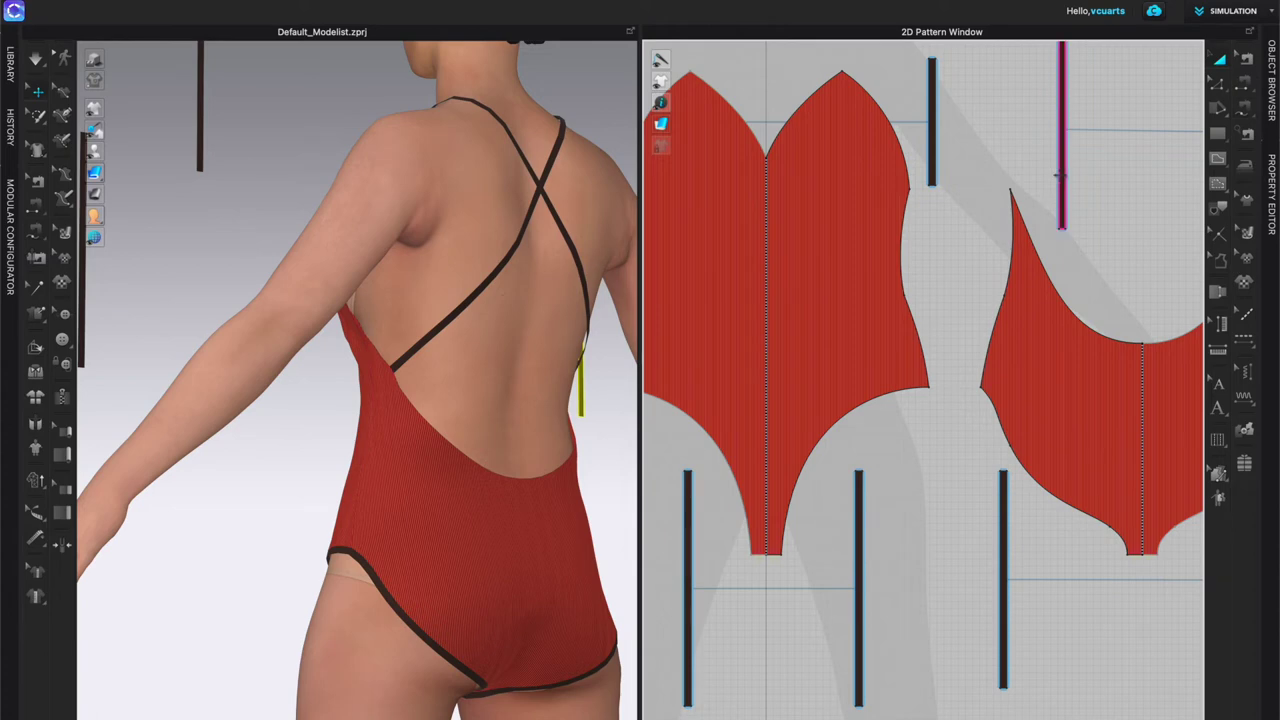
left_click(1060, 175)
scroll(1124, 190, "down", 3)
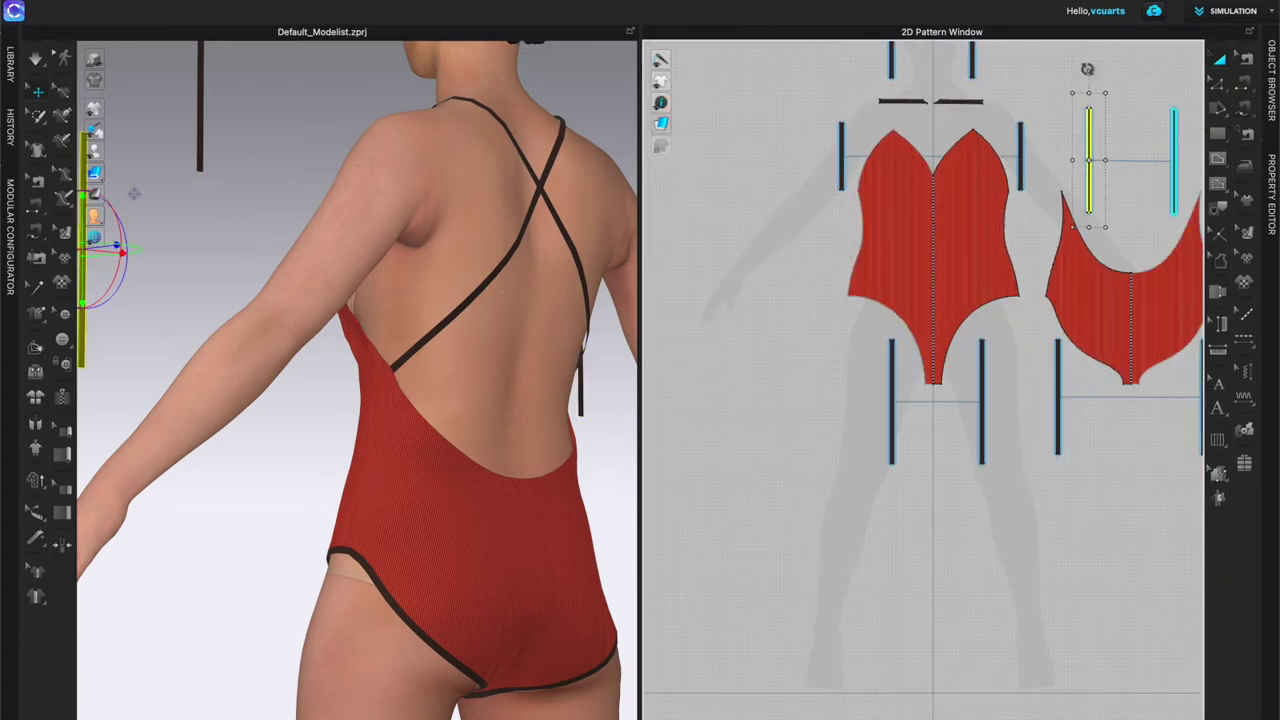
left_click_drag(1088, 70, 1045, 92)
left_click_drag(1078, 140, 1083, 204)
left_click_drag(1173, 160, 1166, 217)
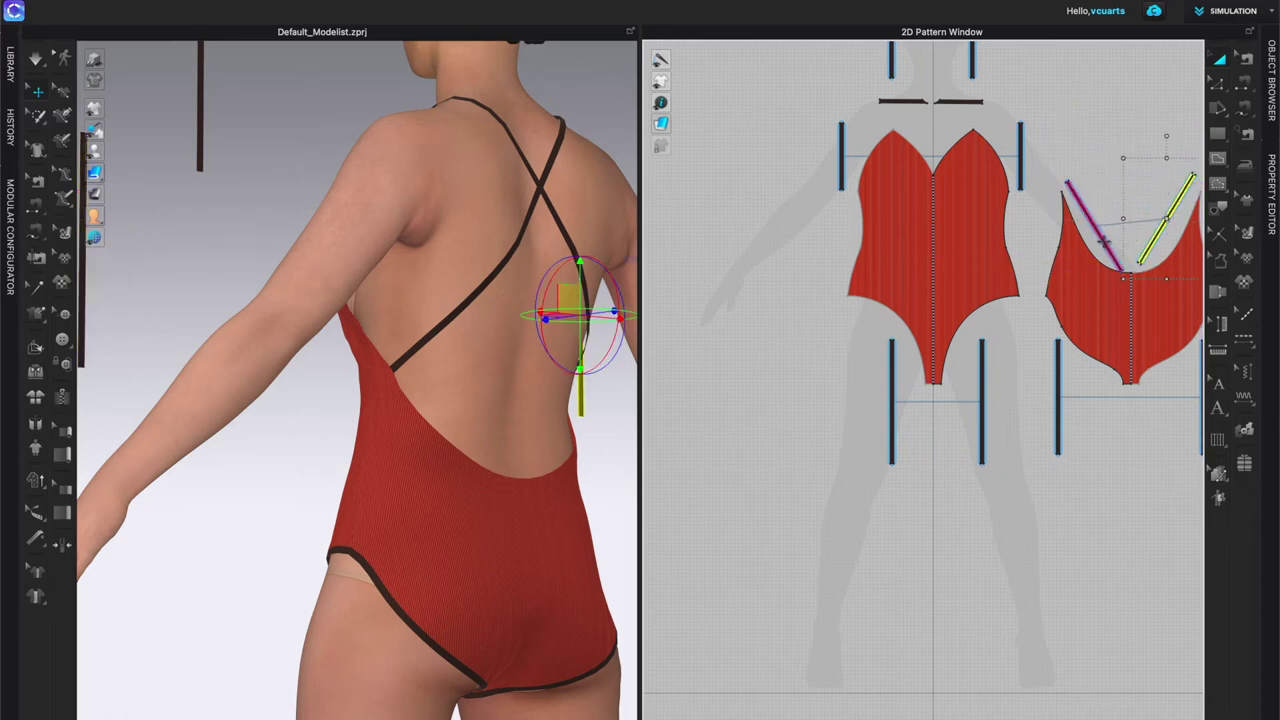
Step: Rotate the mirrored underarm strips so they slant alongside the front piece's upper side edges
left_click(1101, 233)
left_click(1020, 157)
left_click_drag(1020, 101, 987, 111)
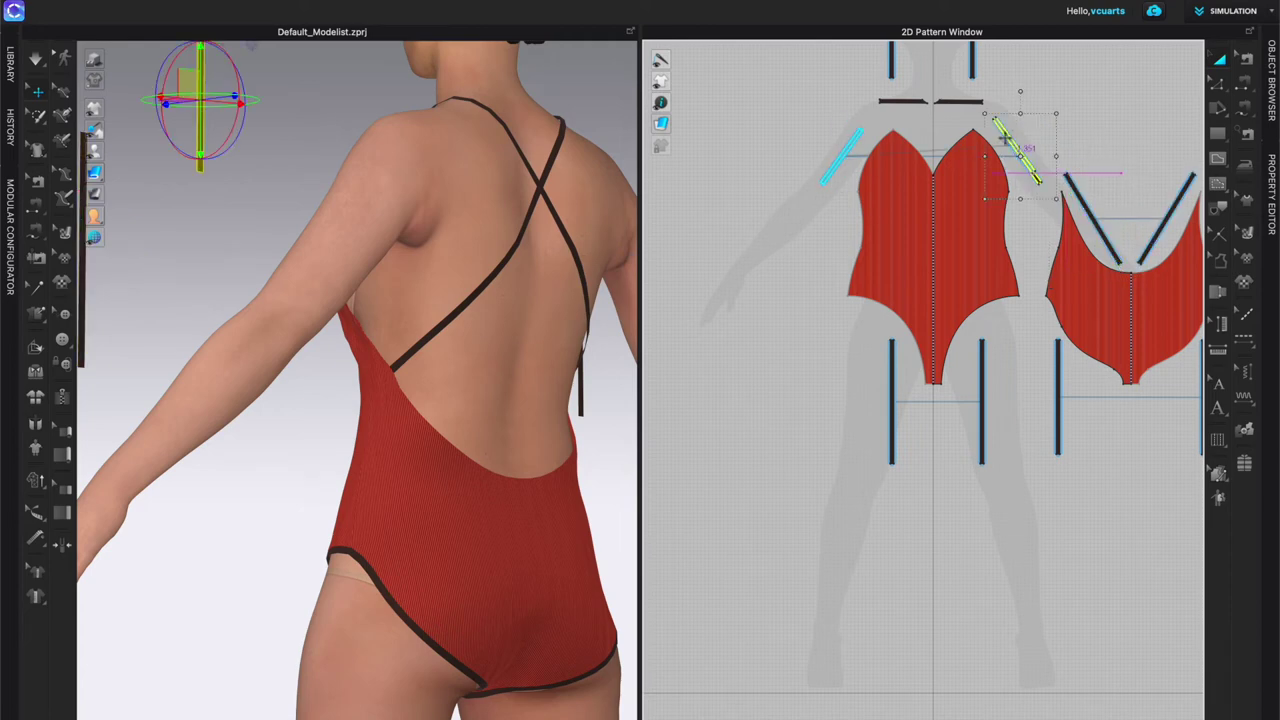
Step: Rotate the front and back leg-opening strips and move each pair up alongside its leg curves
left_click(892, 385)
left_click_drag(890, 316, 844, 332)
left_click_drag(968, 420, 968, 374)
left_click(1058, 390)
left_click_drag(1058, 317, 1005, 338)
middle_click_drag(1133, 522, 992, 485)
left_click_drag(918, 360, 931, 317)
left_click_drag(1053, 371, 1045, 327)
left_click(1083, 424)
Step: Free-sew the long inner edge of the back neckline strip to the neckline curve from its tip to the center back
left_click(1244, 118)
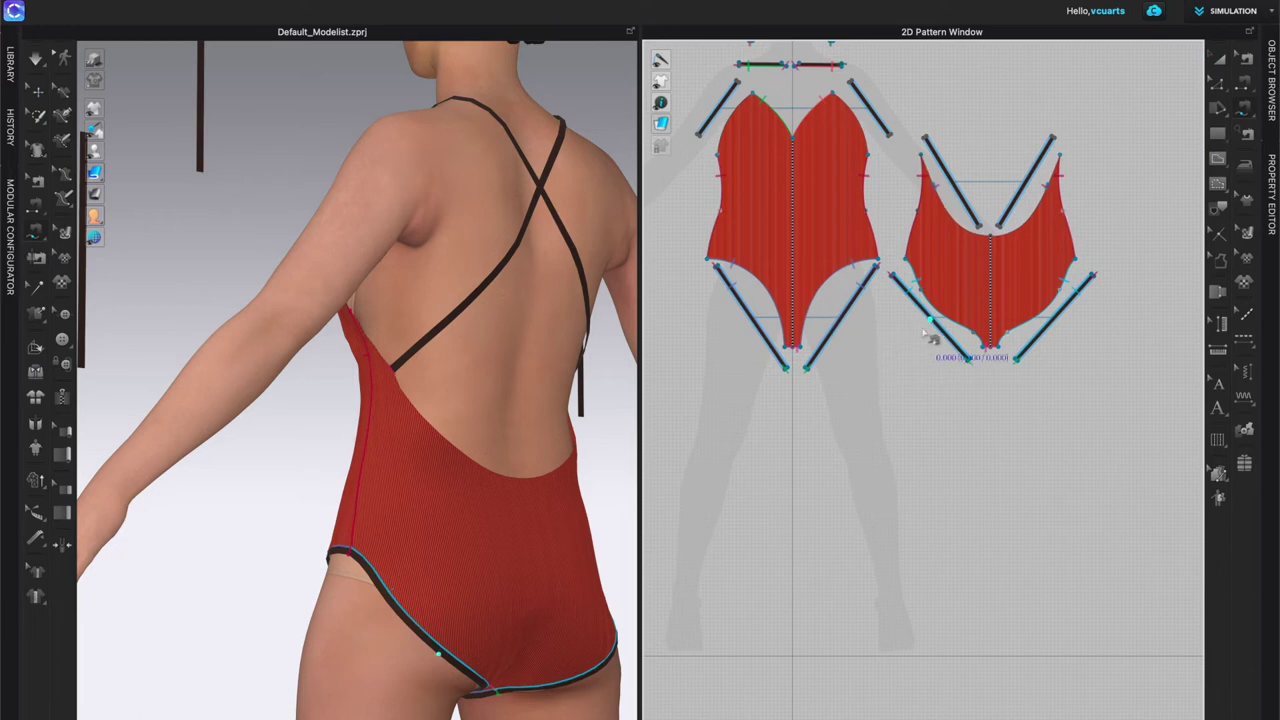
right_click_drag(978, 168, 947, 221)
scroll(858, 330, "up", 5)
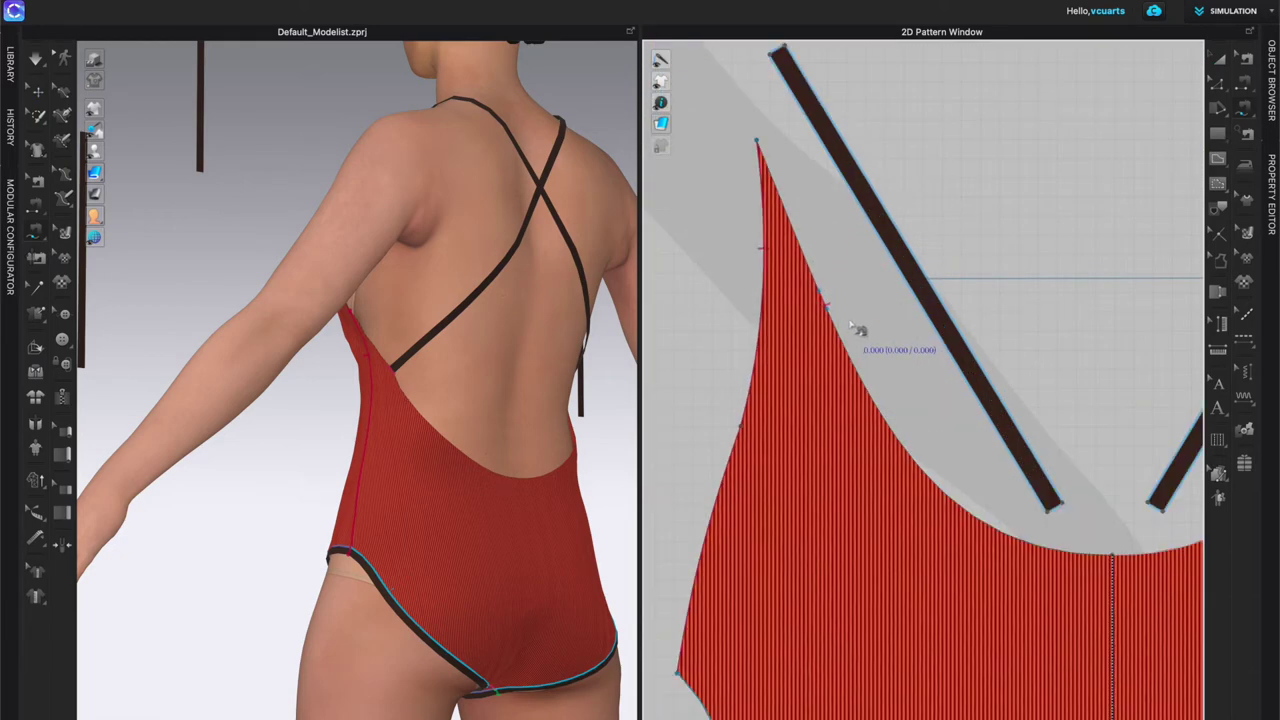
left_click(768, 58)
left_click(1047, 512)
left_click(757, 141)
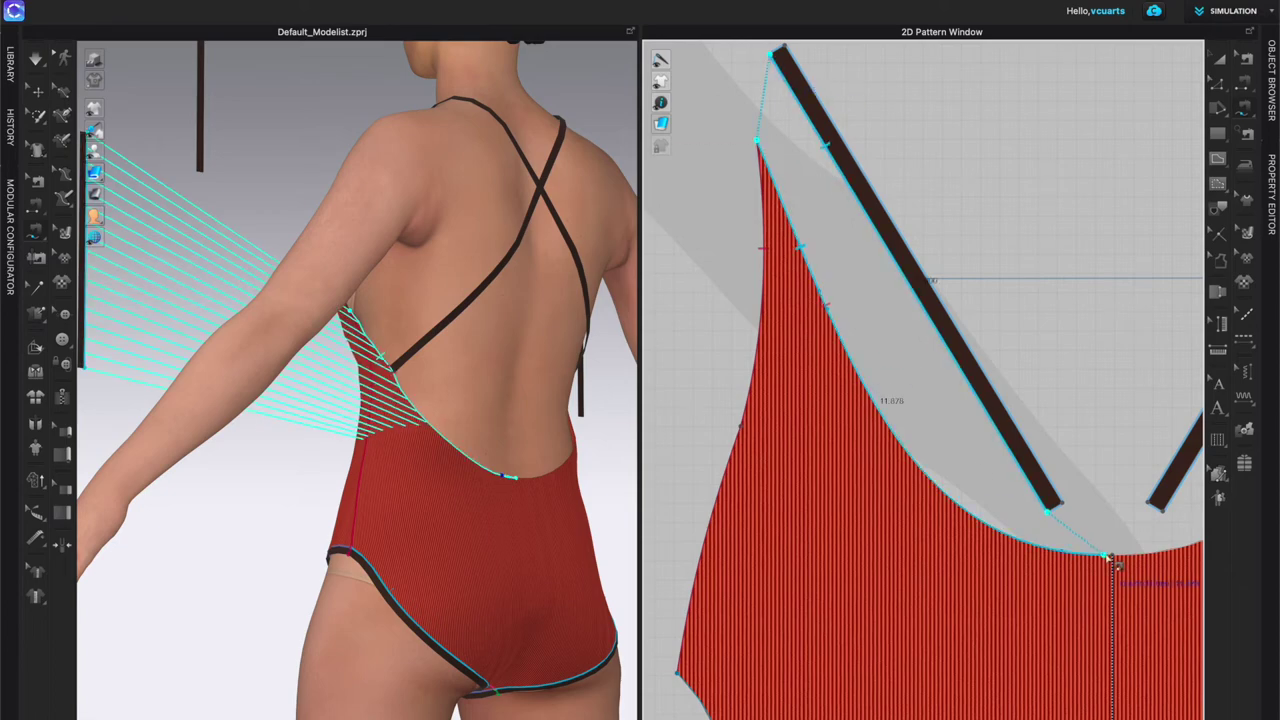
left_click(1111, 555)
scroll(1104, 548, "down", 5)
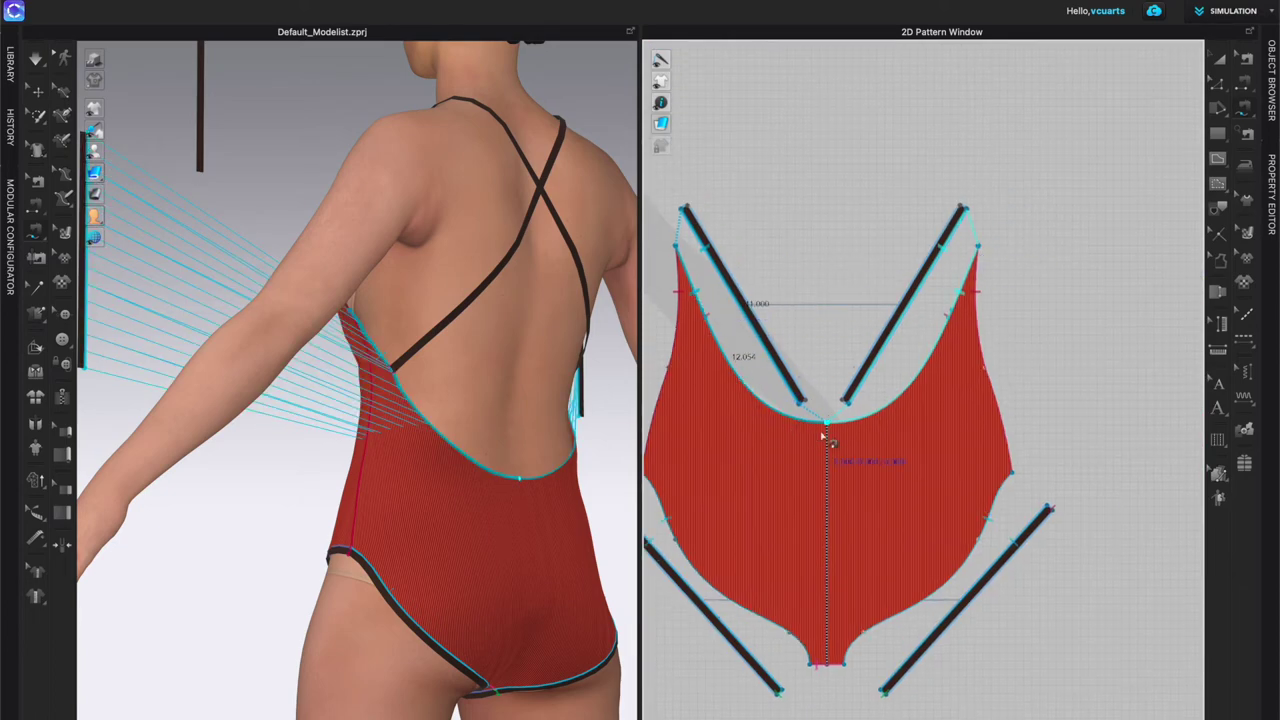
Step: Free-sew the inner long edge of the underarm strip to the front piece's underarm edge, starting from the bust tip
scroll(1157, 329, "down", 4)
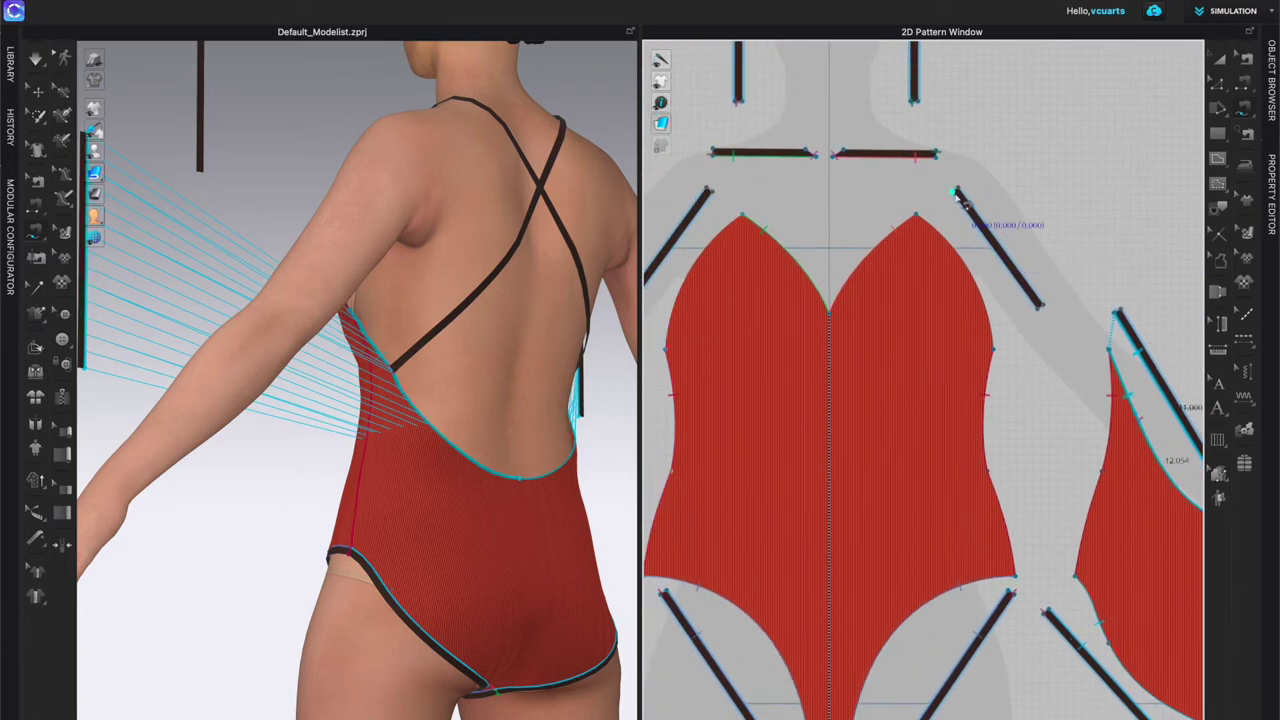
scroll(958, 200, "up", 6)
left_click(1112, 405)
left_click(899, 234)
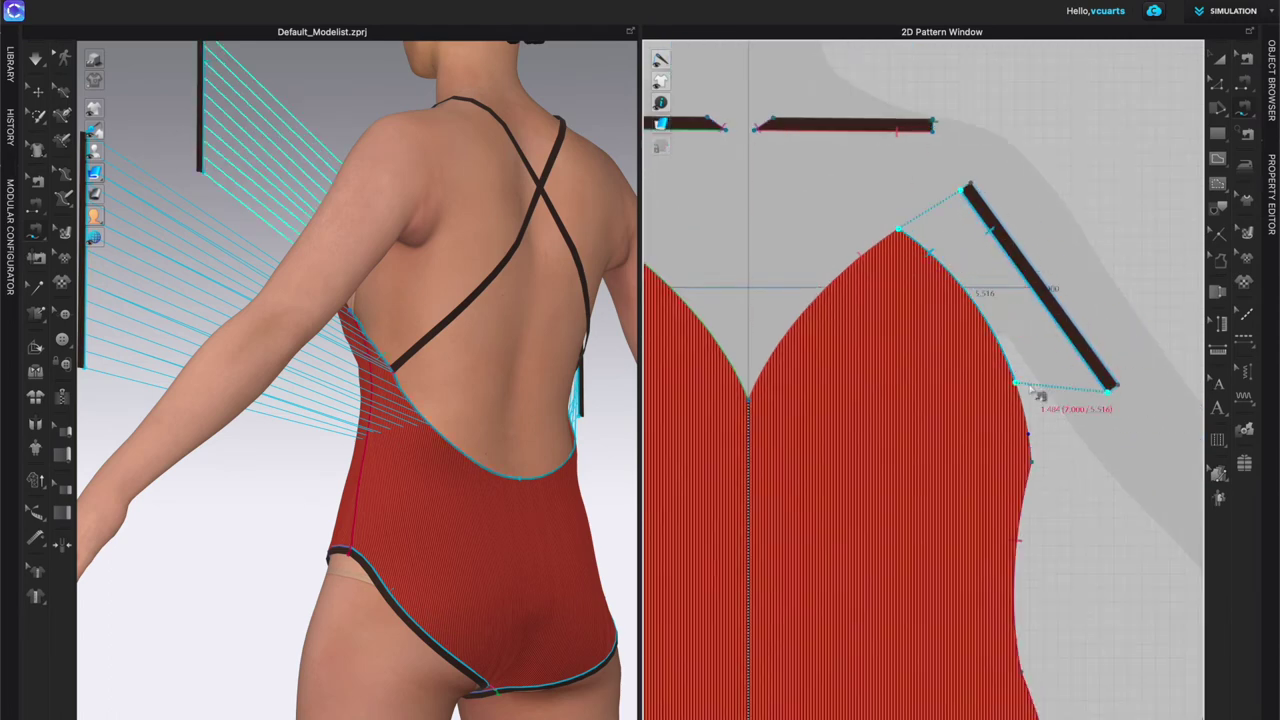
scroll(712, 232, "down", 6)
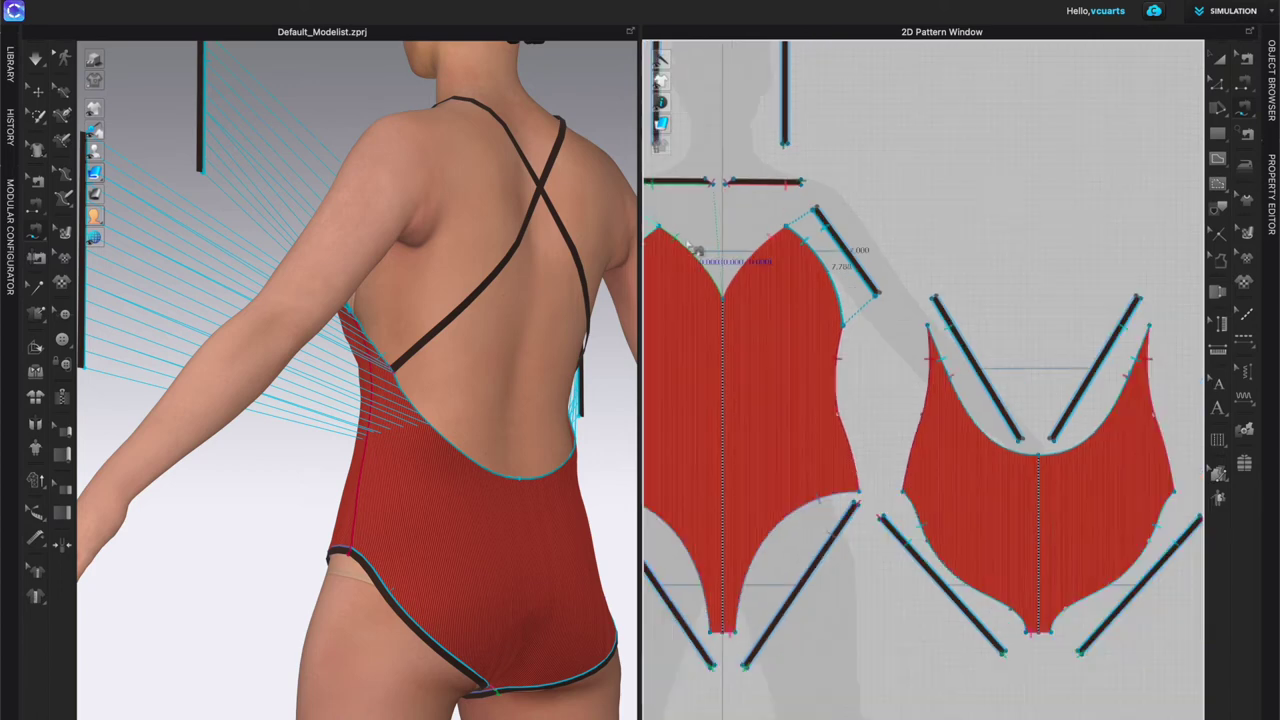
Step: Select both underarm strips and both back neckline strips on the avatar and apply Superimpose (Side) to them
key("3")
key("q")
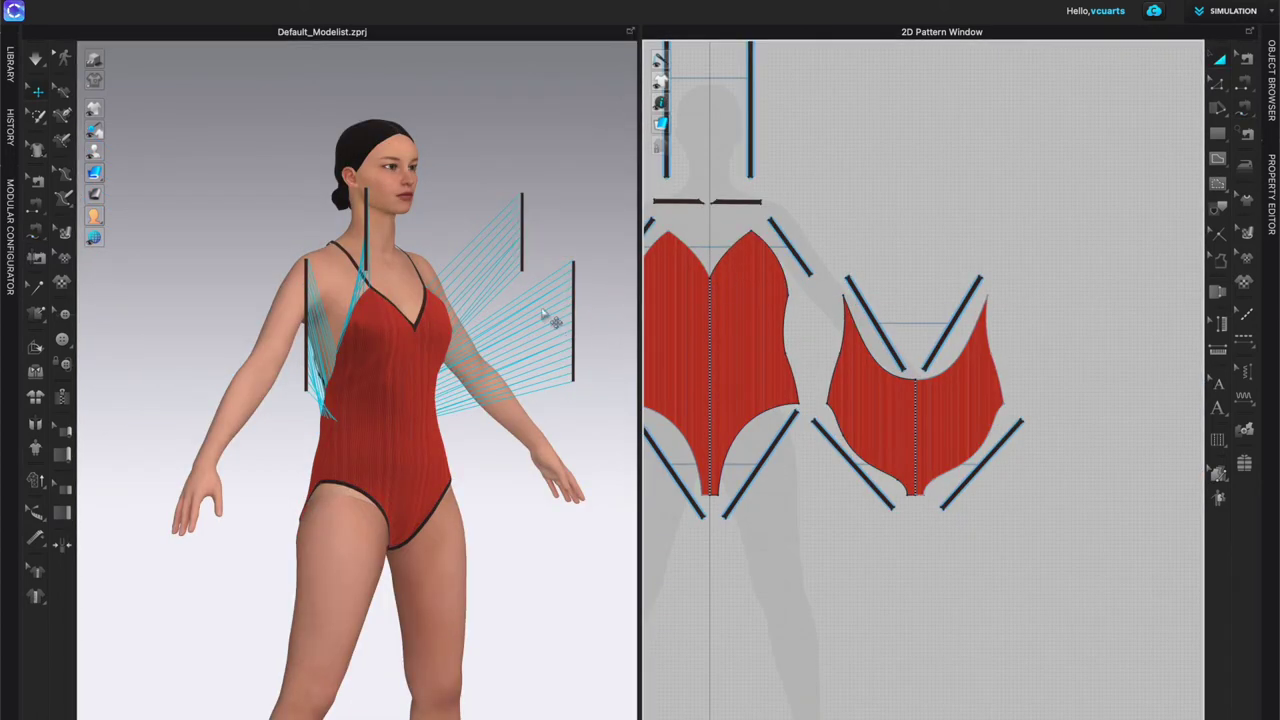
left_click(522, 233)
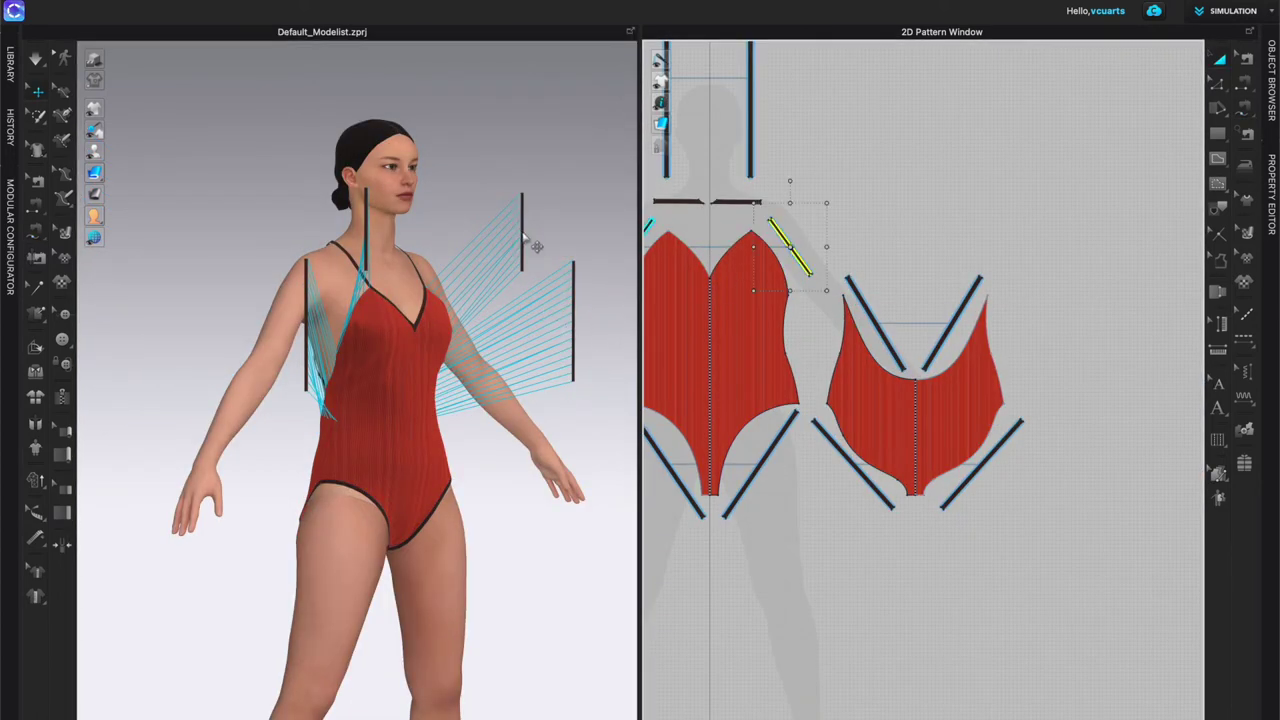
left_click(573, 352, "shift")
left_click(366, 244, "shift")
left_click(317, 338, "shift")
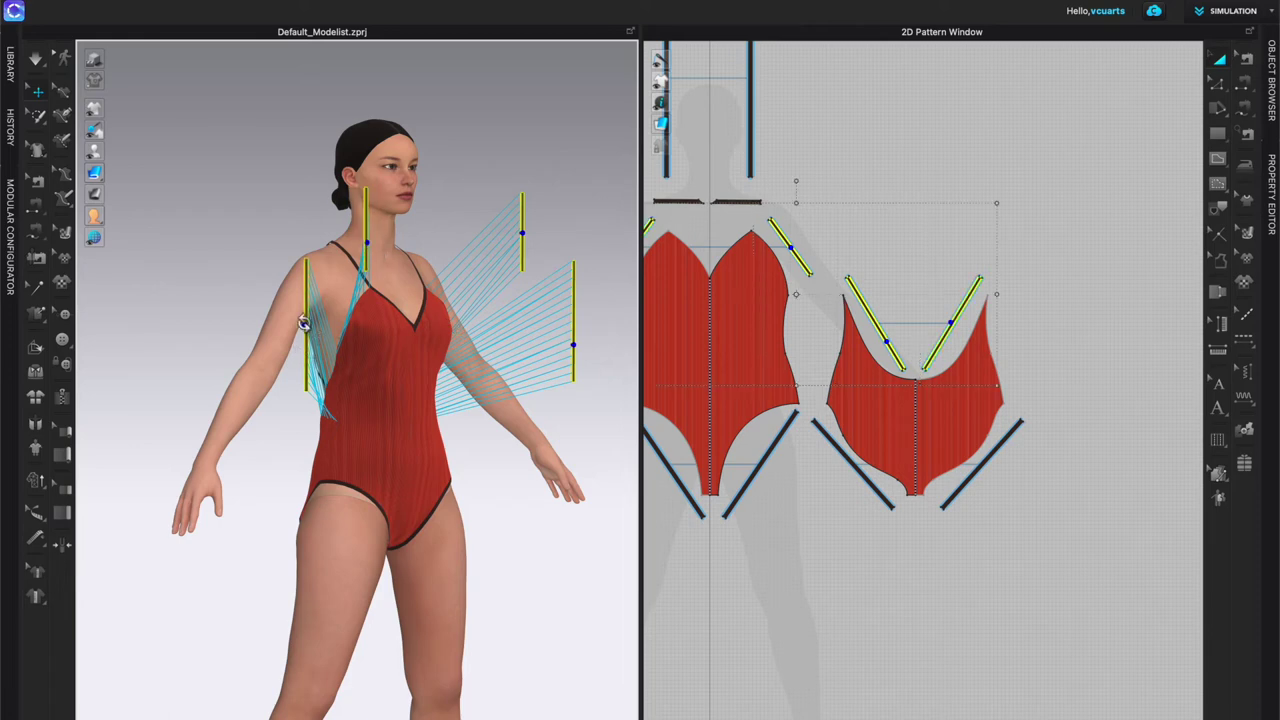
right_click(304, 322)
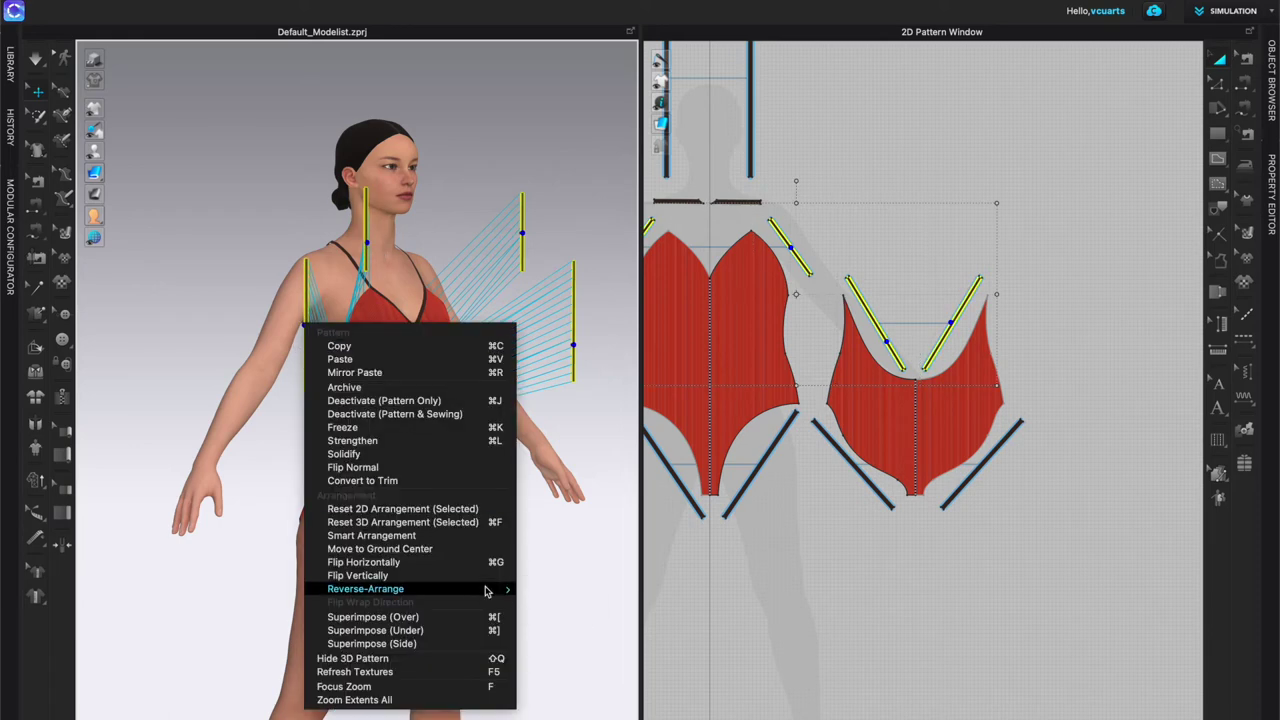
left_click(406, 643)
Step: Examine how the superimposed strips sit along the back neckline and underarm edges from the back and side
right_click_drag(311, 503, 384, 500)
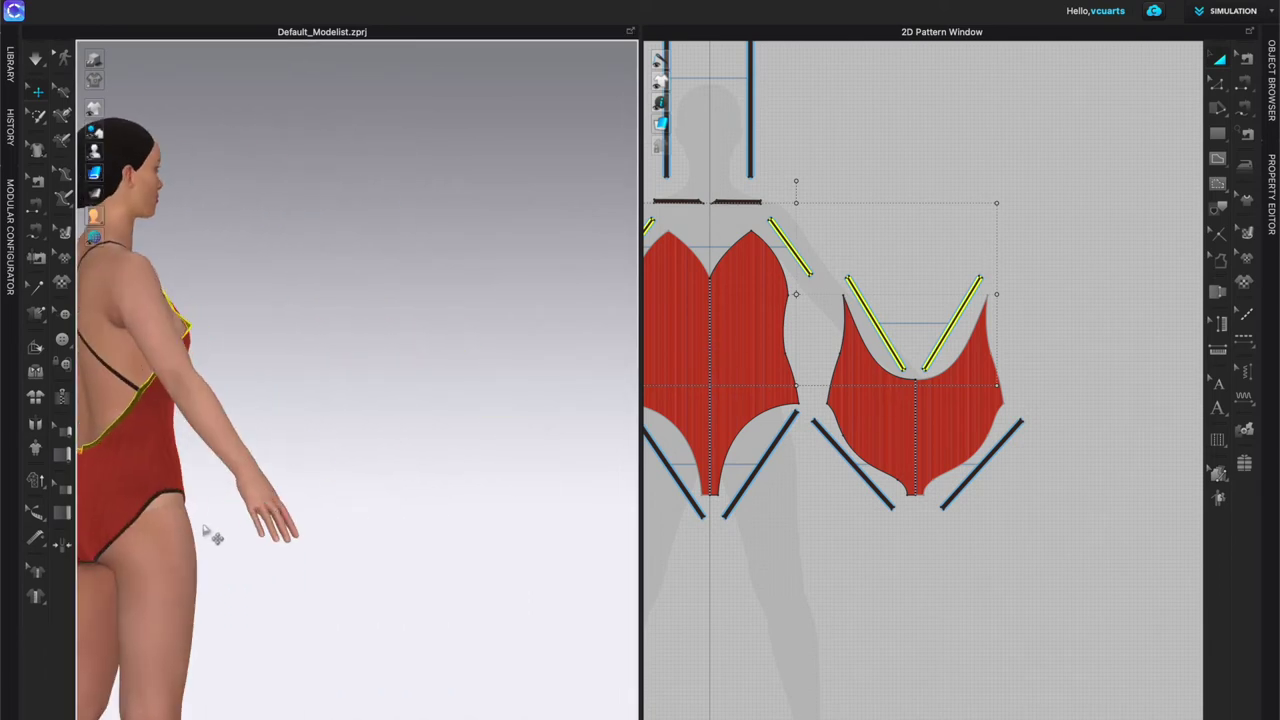
right_click_drag(208, 522, 451, 391)
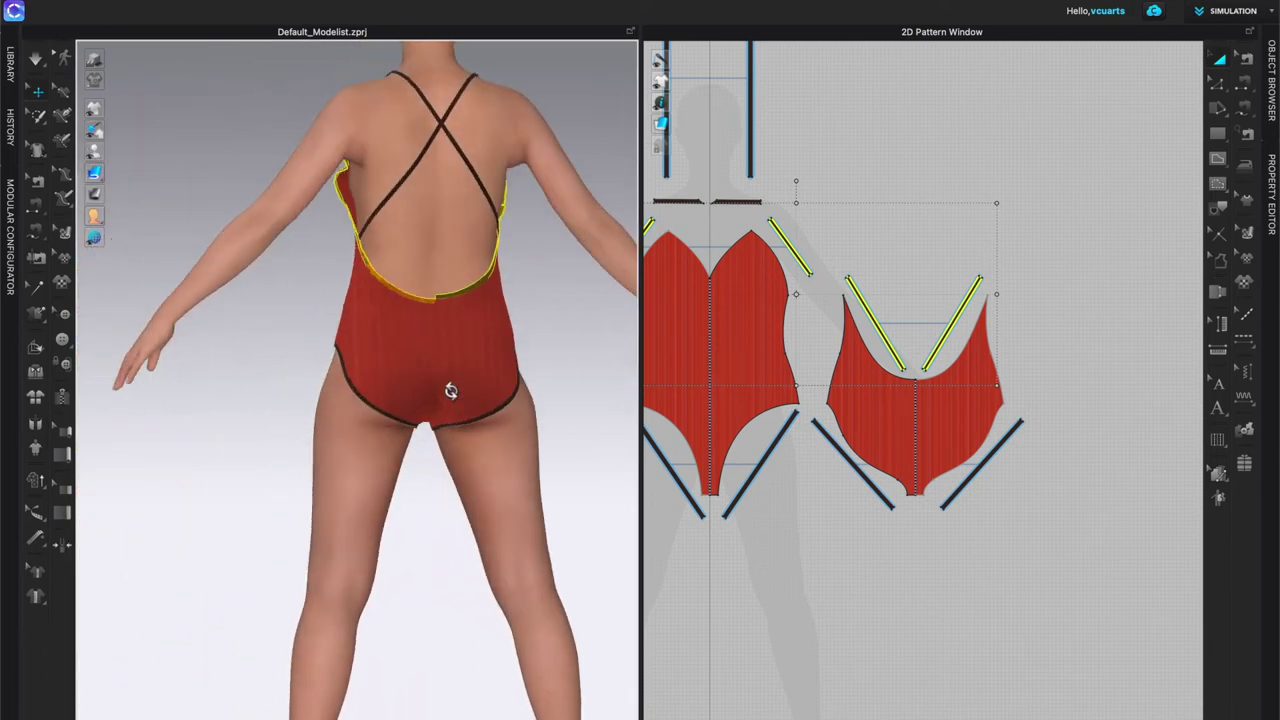
scroll(463, 318, "up", 2)
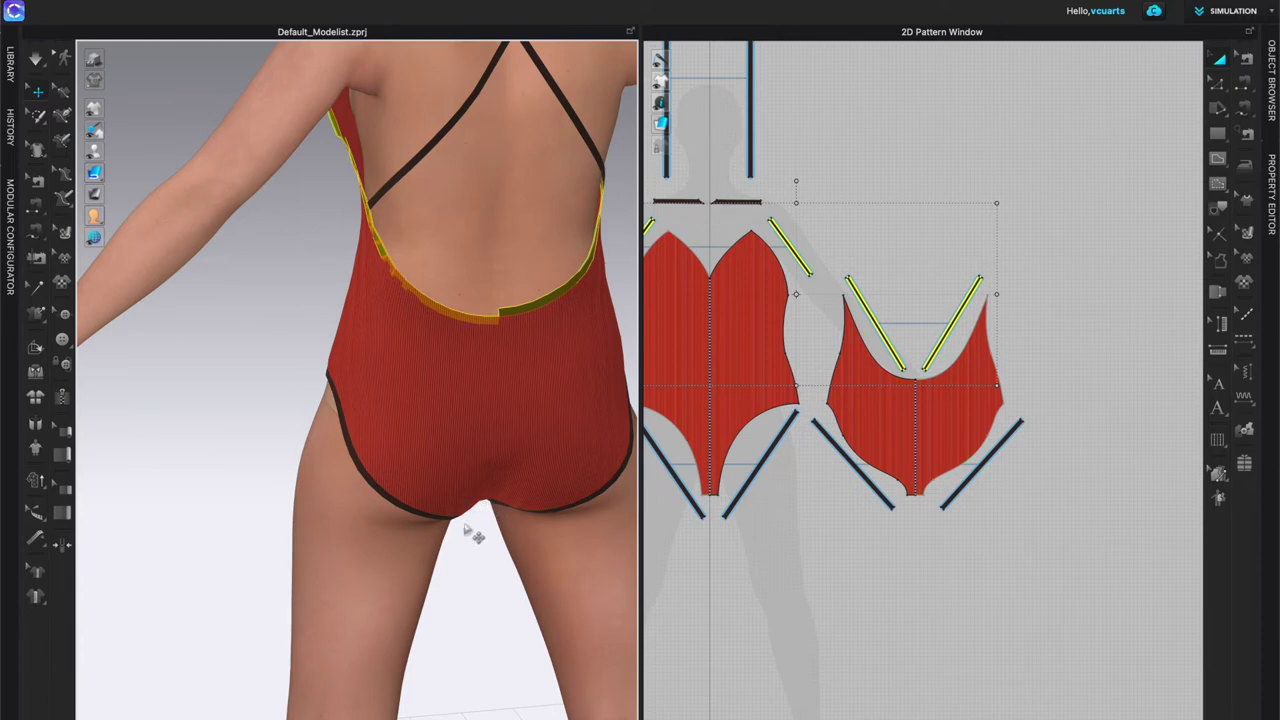
right_click_drag(468, 563, 337, 514)
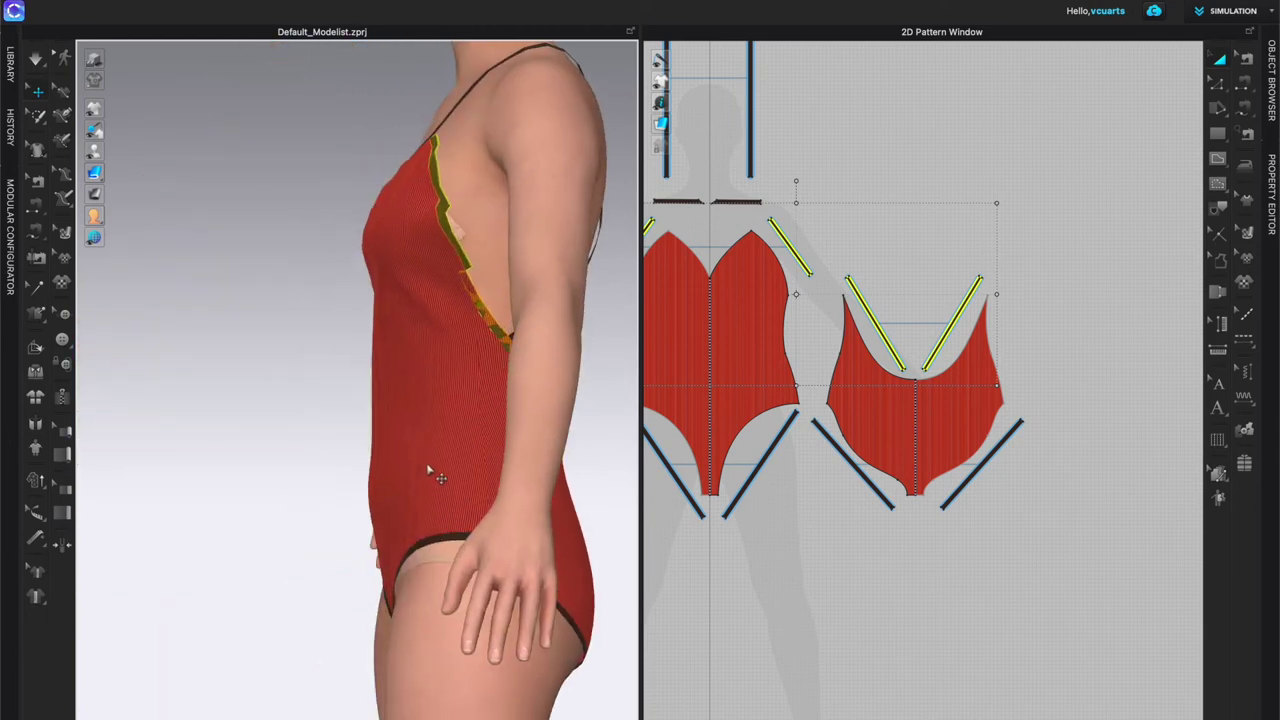
left_click_drag(454, 225, 461, 258)
right_click_drag(464, 398, 507, 302)
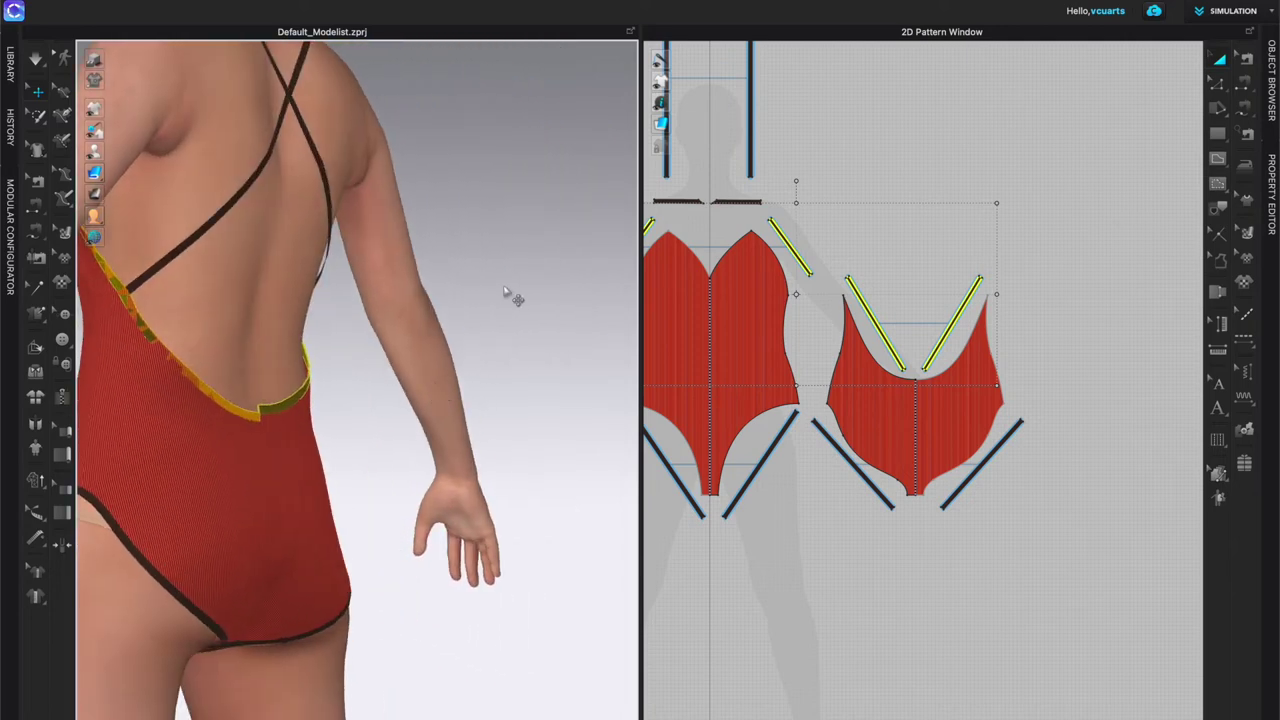
left_click(504, 288)
Step: Check the sewing and placement of the uneven back neckline strip in the pattern and on the avatar
left_click(164, 345)
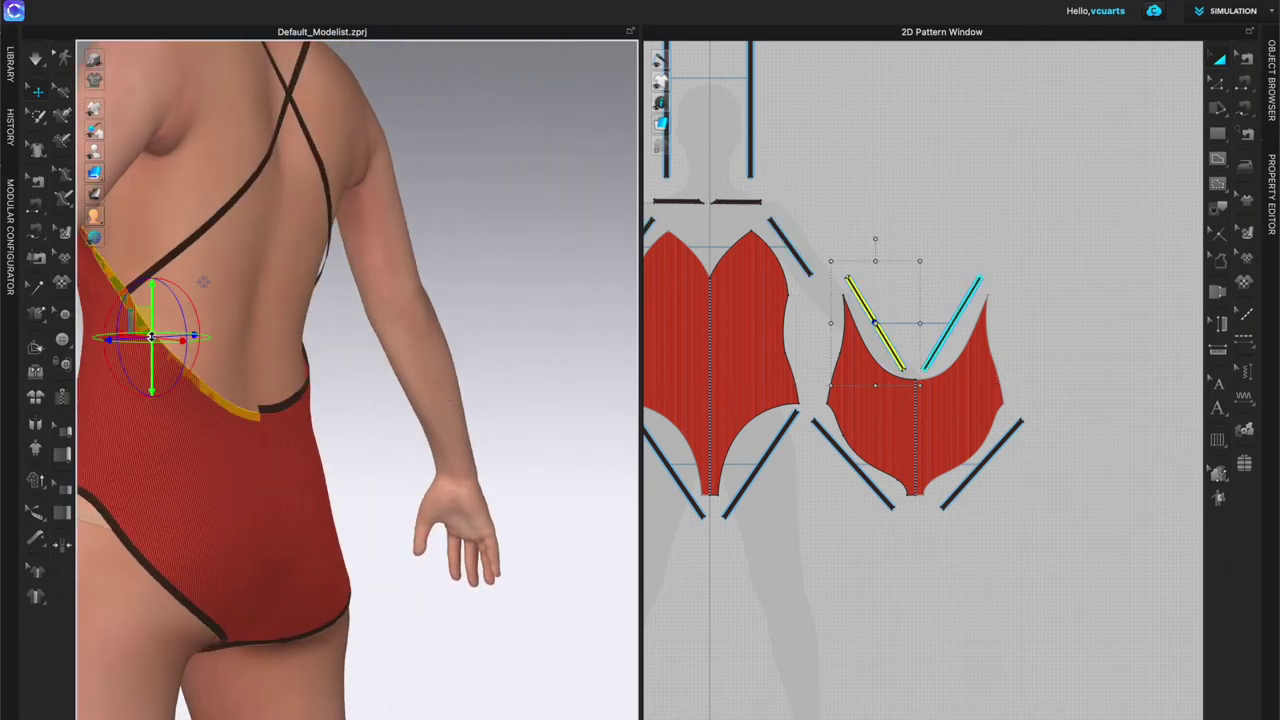
scroll(925, 343, "up", 5)
left_click(1247, 60)
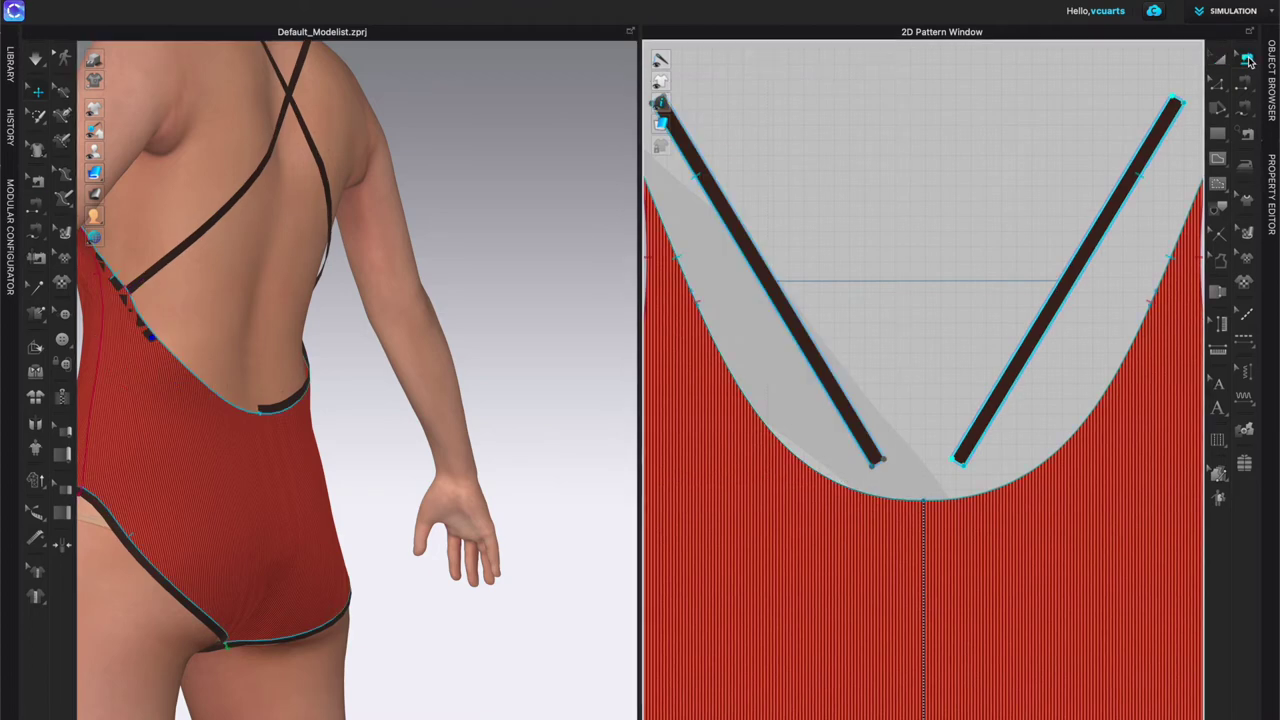
middle_click_drag(789, 389, 868, 397)
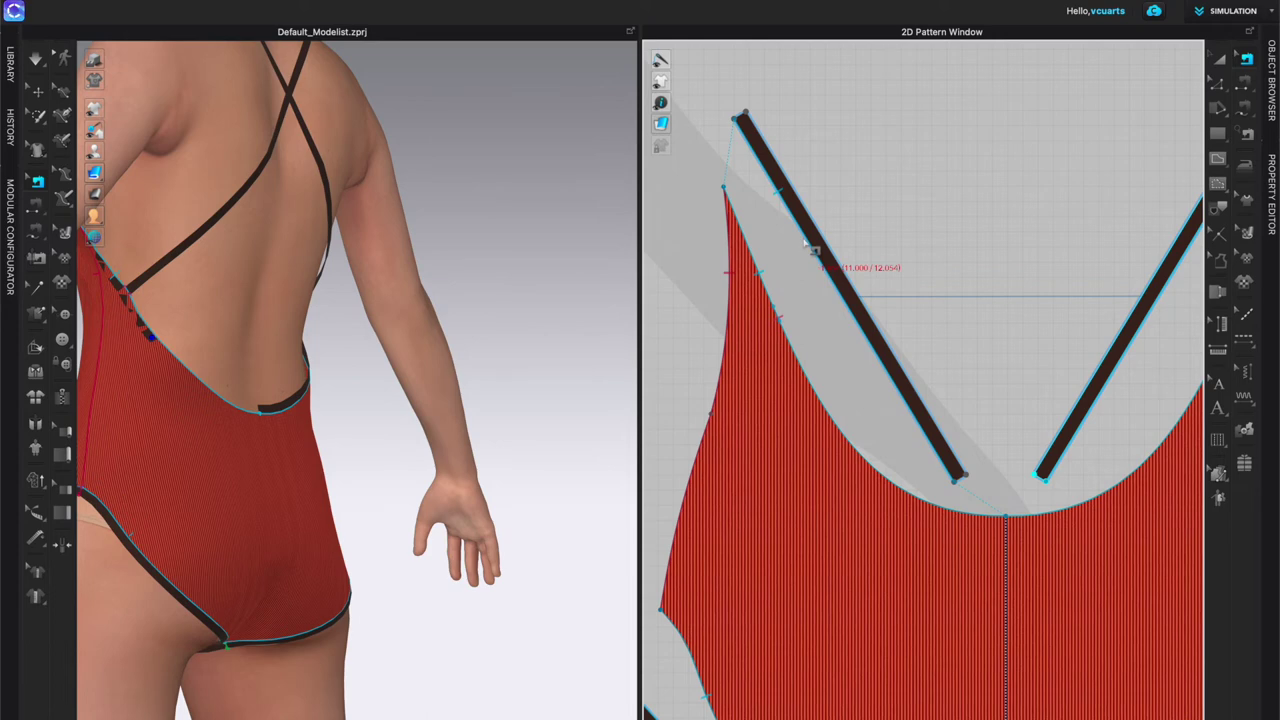
key("a")
left_click(887, 343)
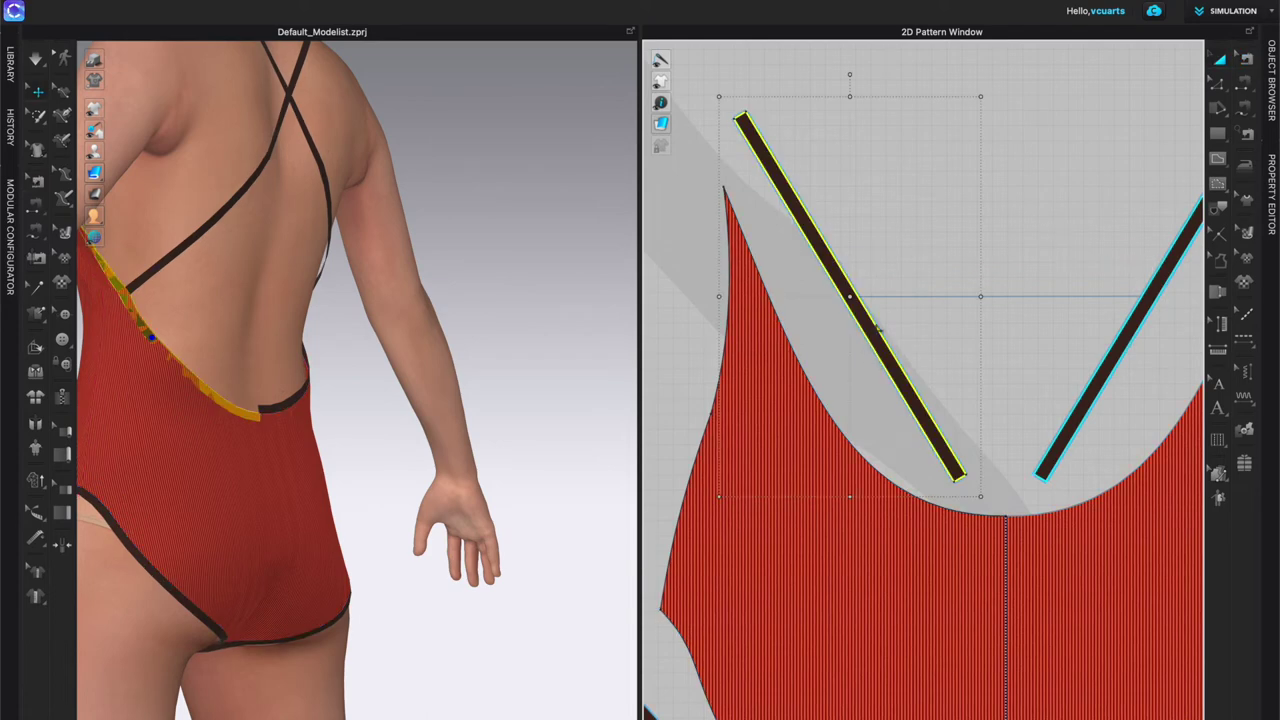
right_click_drag(246, 386, 211, 410)
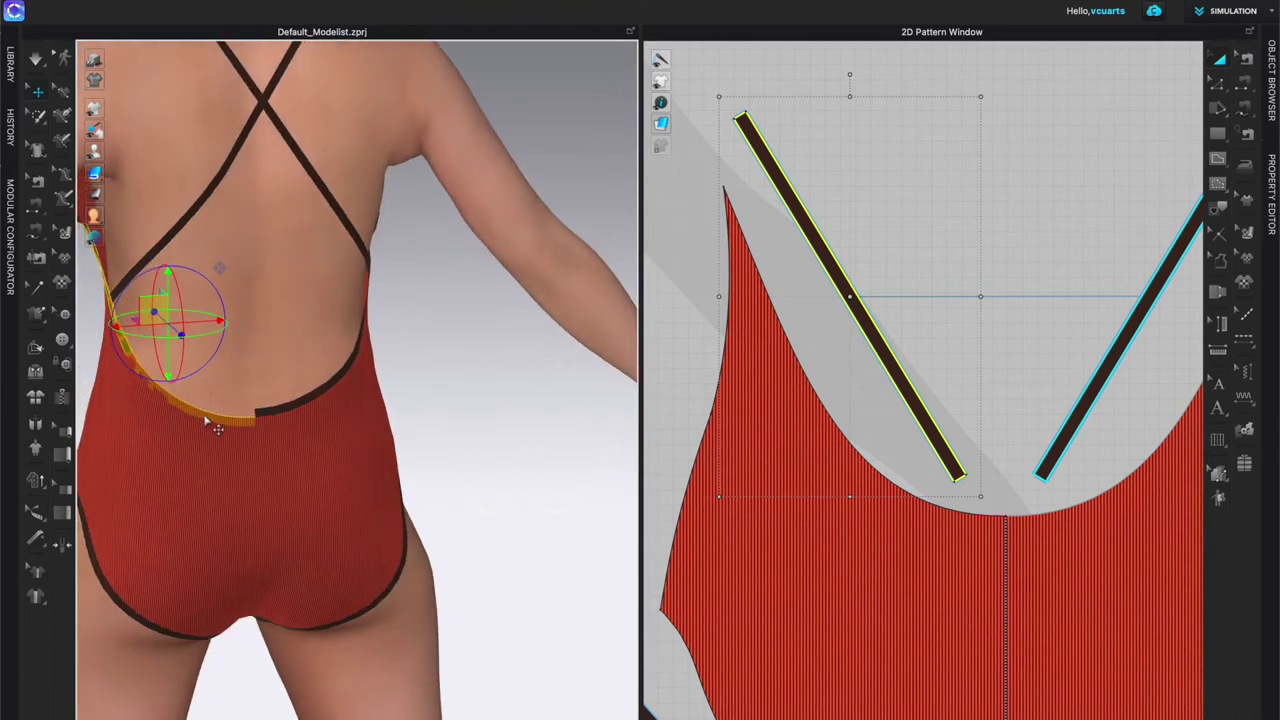
left_click(445, 405)
Step: Simulate the garment and pull the uneven back neckline strip into place along the neckline, checking it from several angles
key("space")
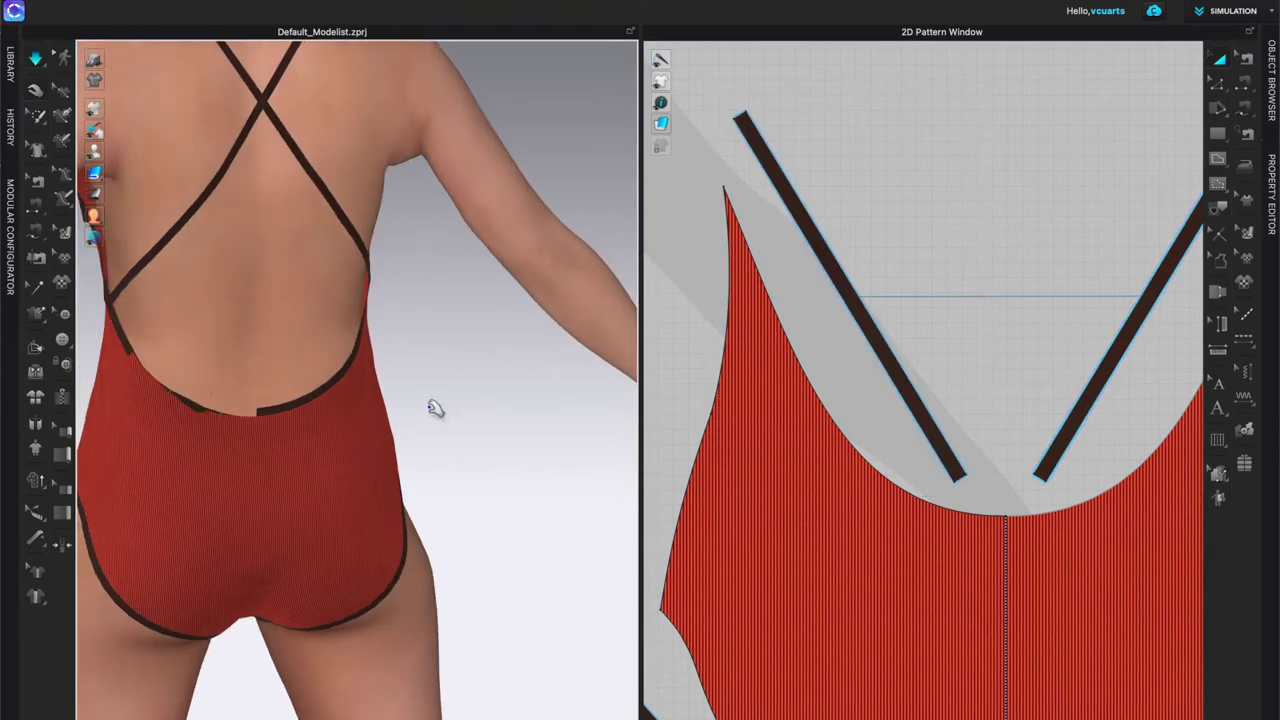
left_click(193, 406)
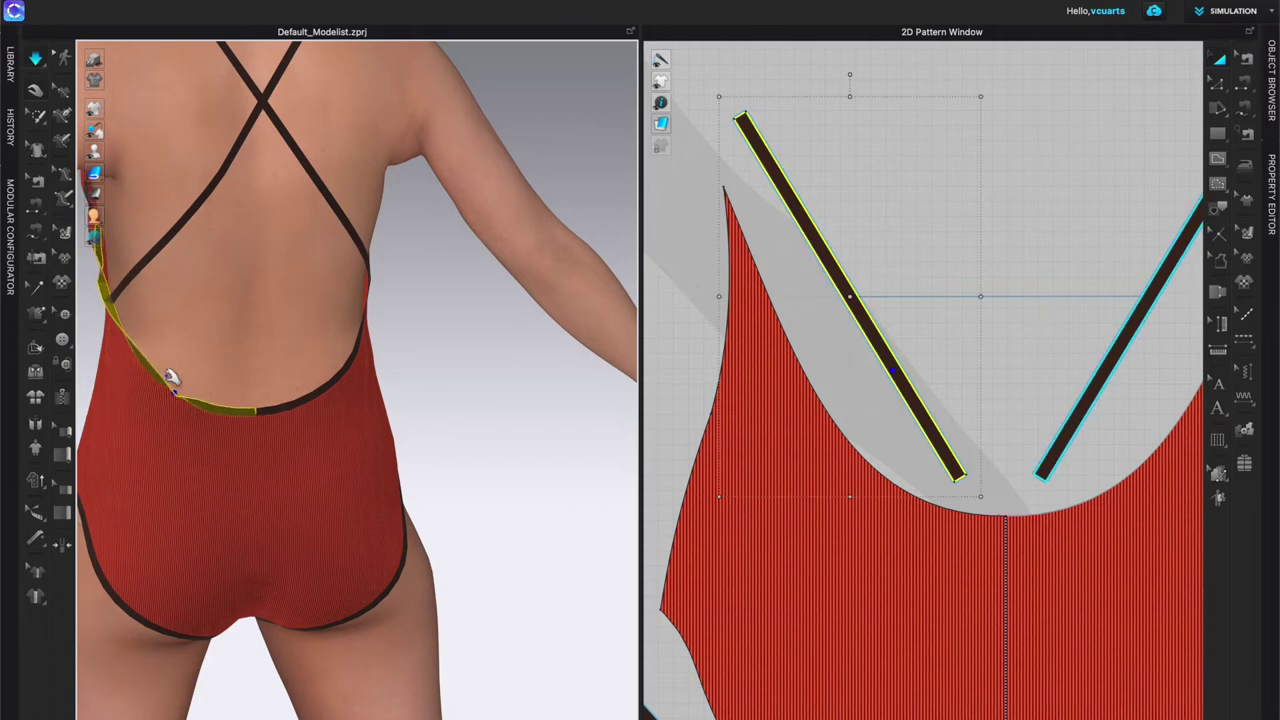
right_click_drag(177, 291, 182, 329)
scroll(249, 328, "up", 2)
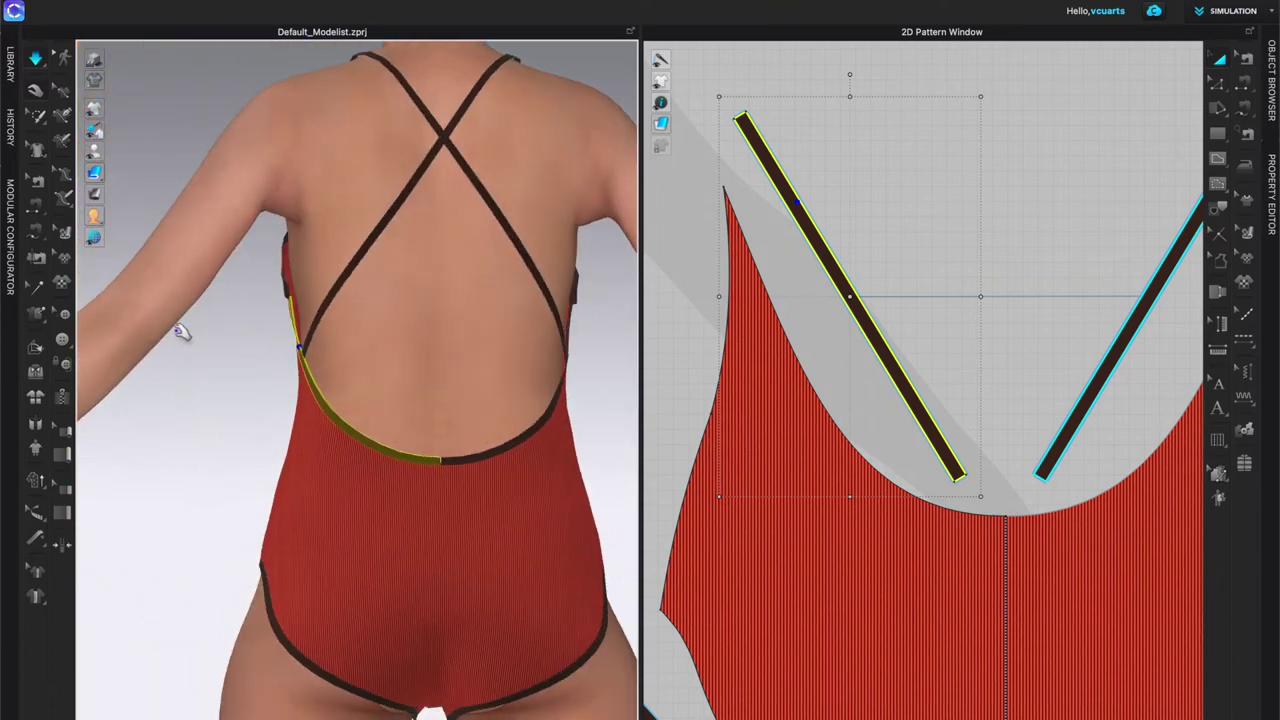
right_click_drag(488, 460, 340, 469)
key("8")
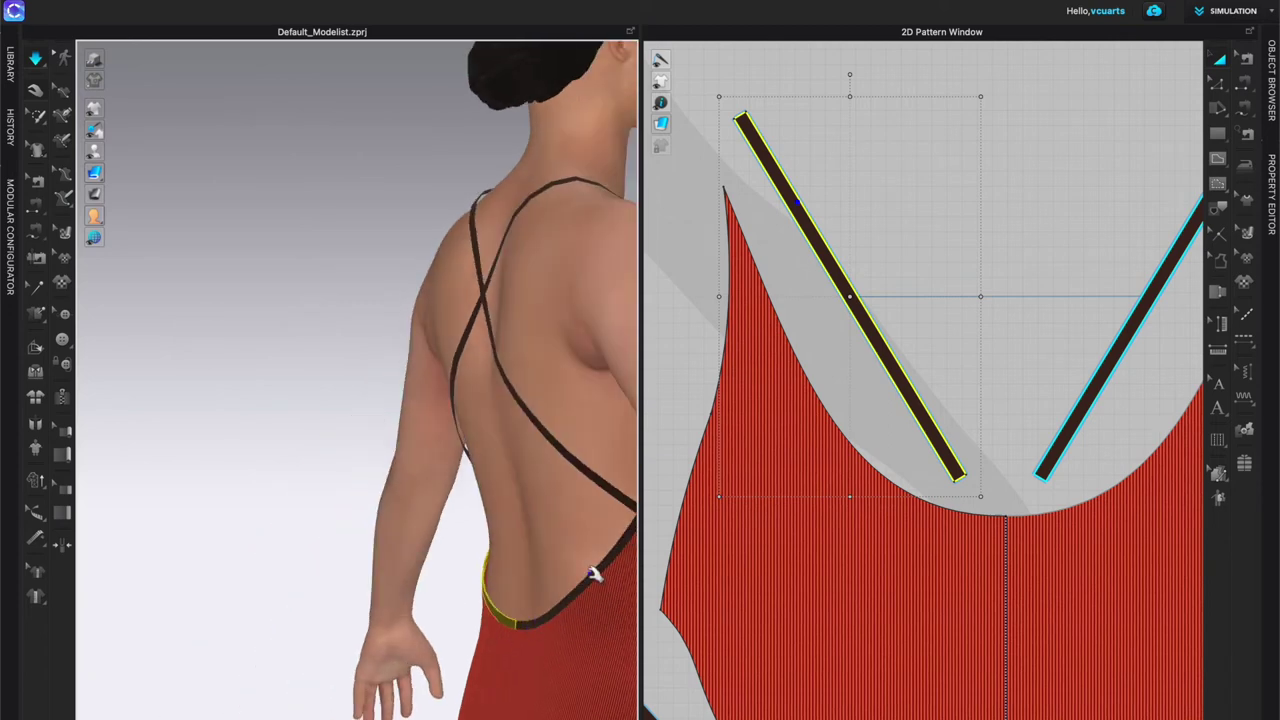
middle_click_drag(595, 573, 414, 481)
right_click_drag(520, 448, 497, 449)
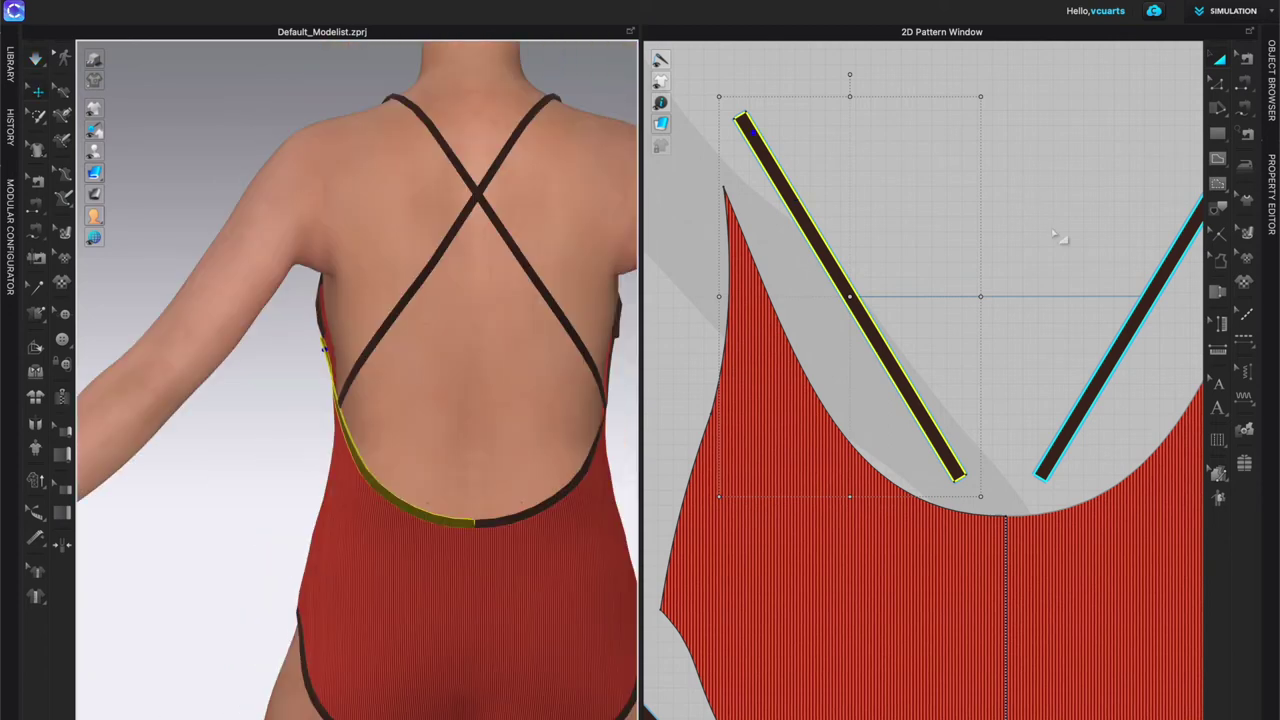
Step: Free-sew the short lower ends of the two back neckline strips together at the center back
left_click(1246, 111)
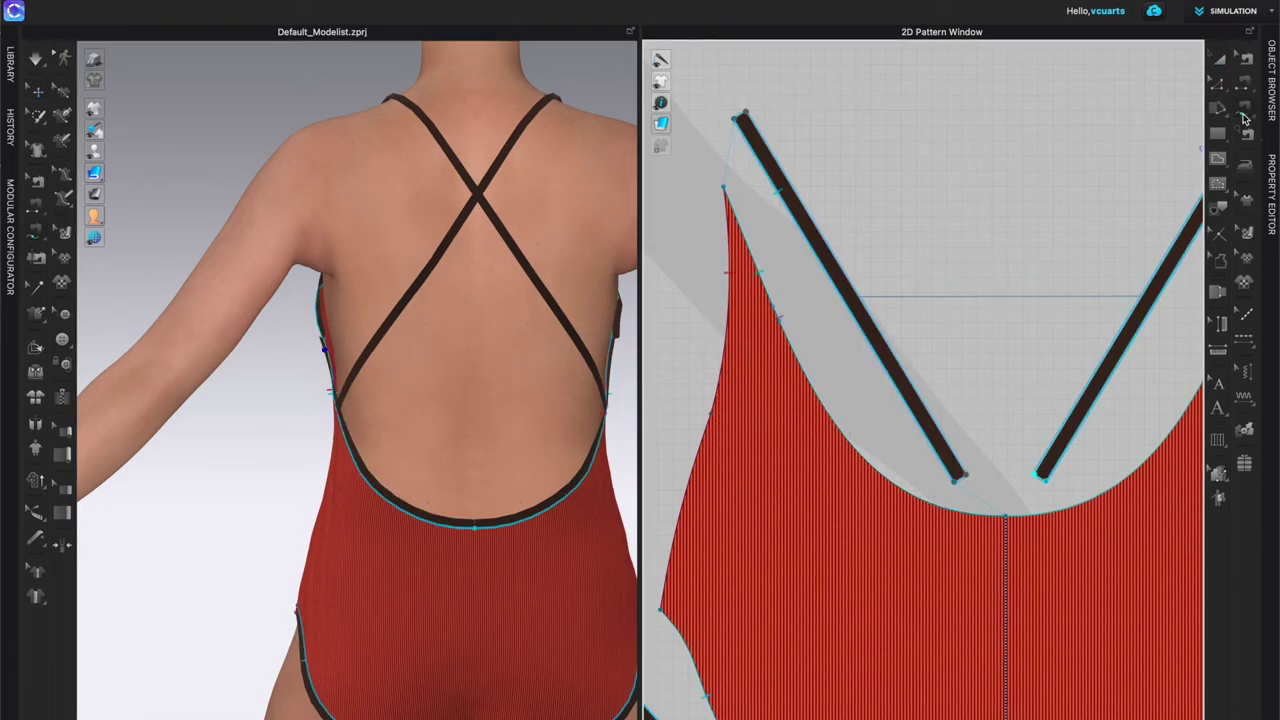
left_click(966, 477)
left_click(955, 483)
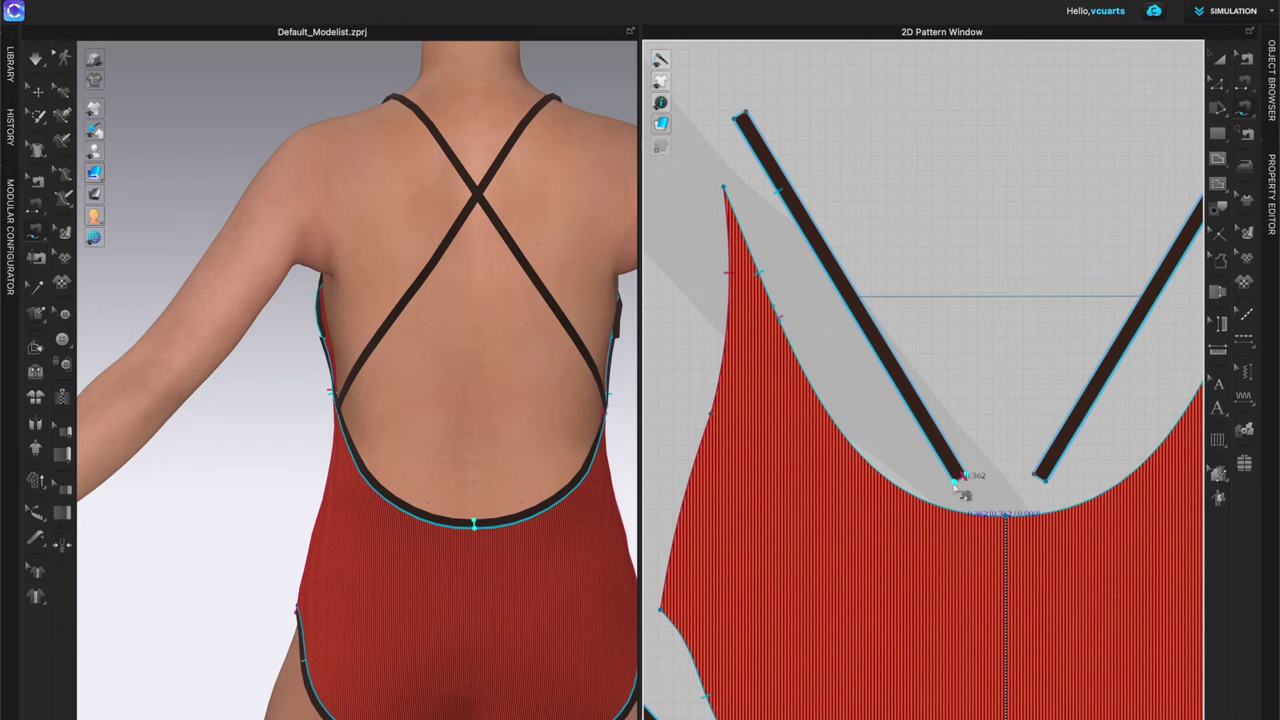
left_click(1040, 482)
scroll(1045, 337, "down", 5)
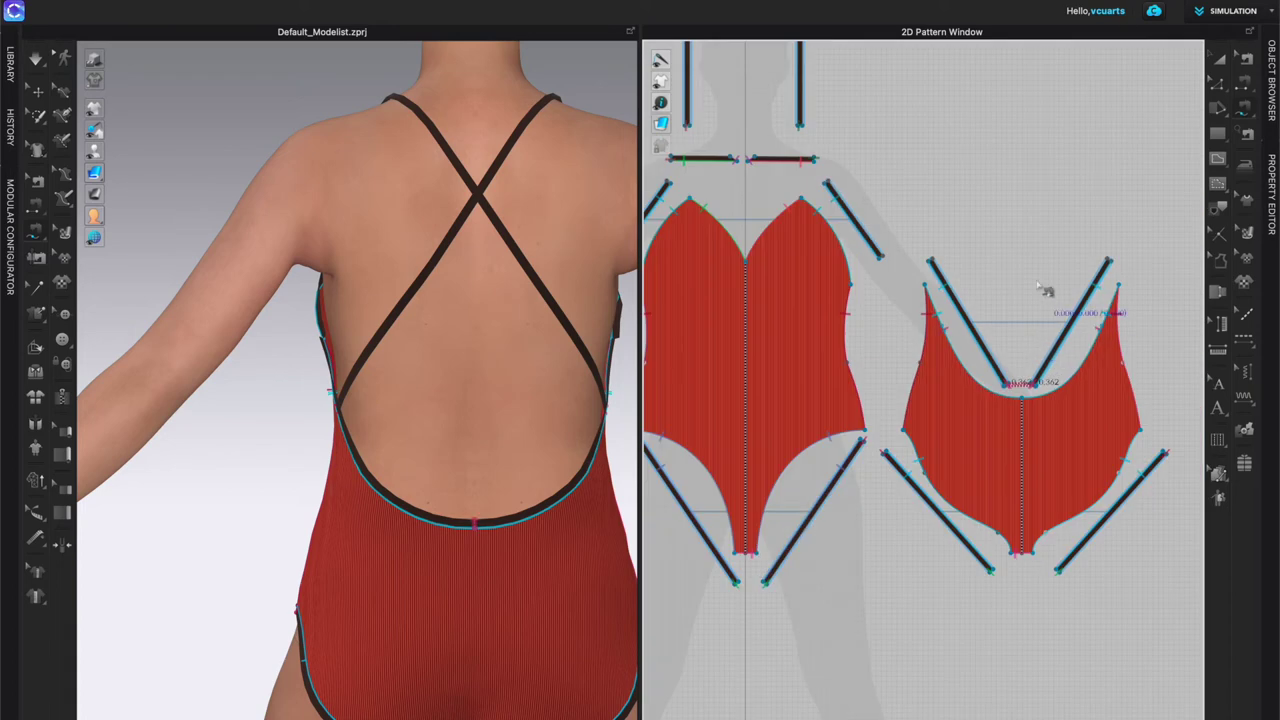
scroll(1006, 274, "up", 3)
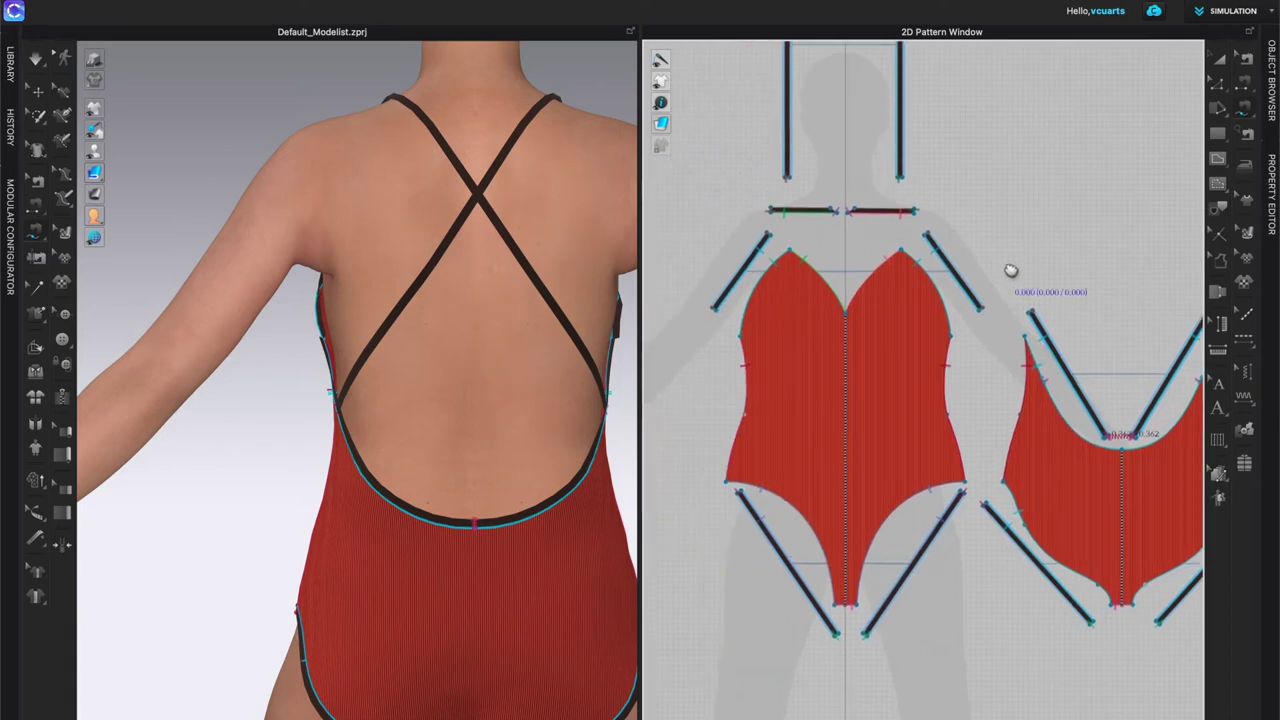
Step: Free-sew the short lower end of the underarm strip to the short upper end of the back neckline strip
scroll(1080, 397, "up", 4)
scroll(951, 317, "up", 3)
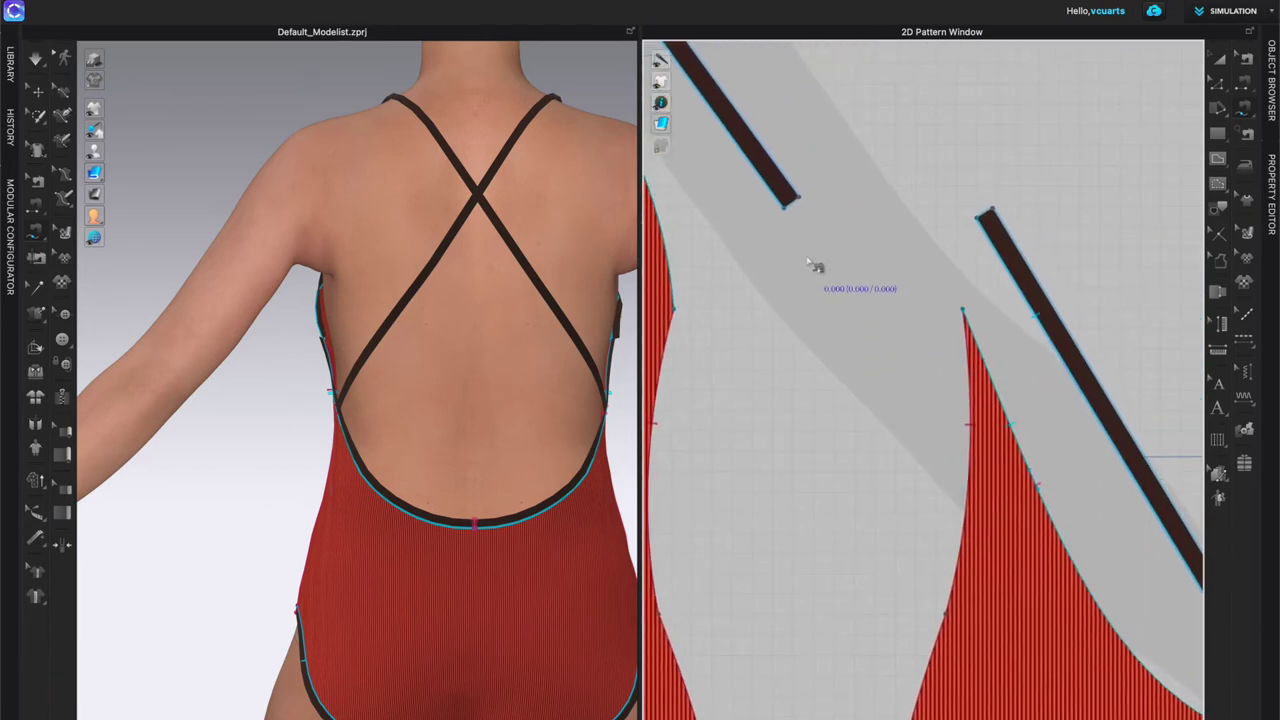
left_click(791, 203)
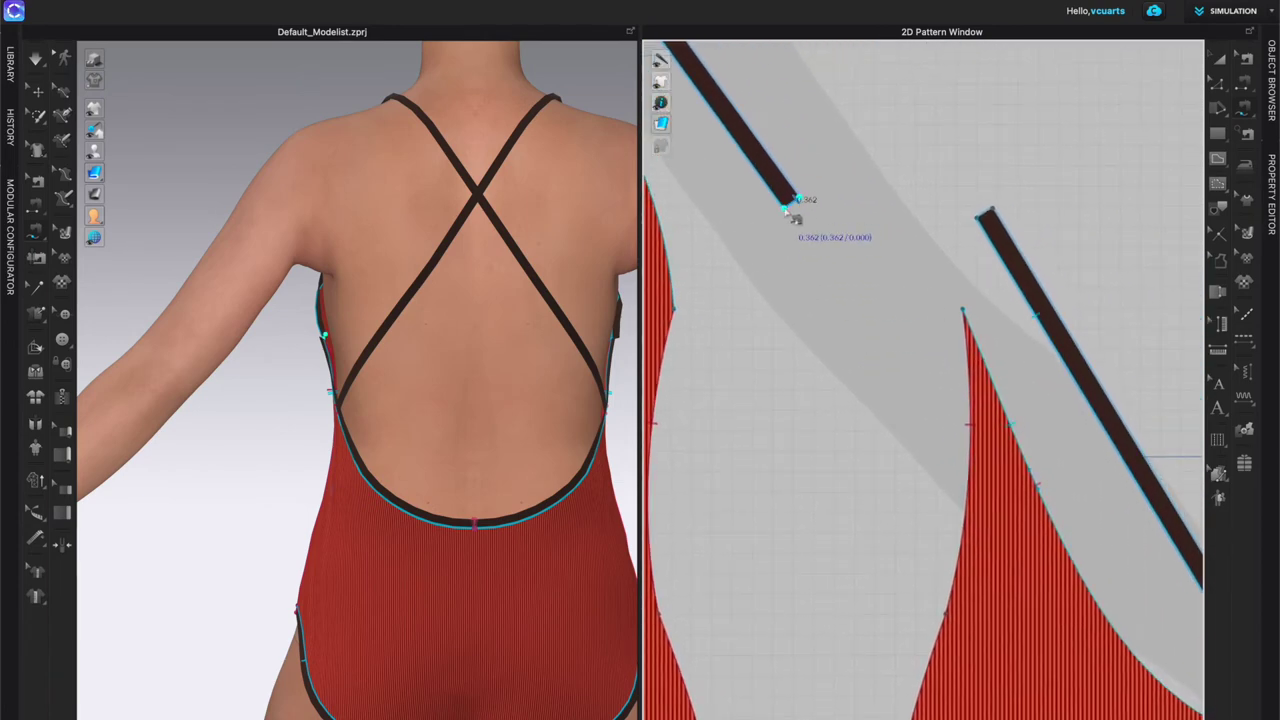
left_click(988, 214)
scroll(752, 285, "down", 3)
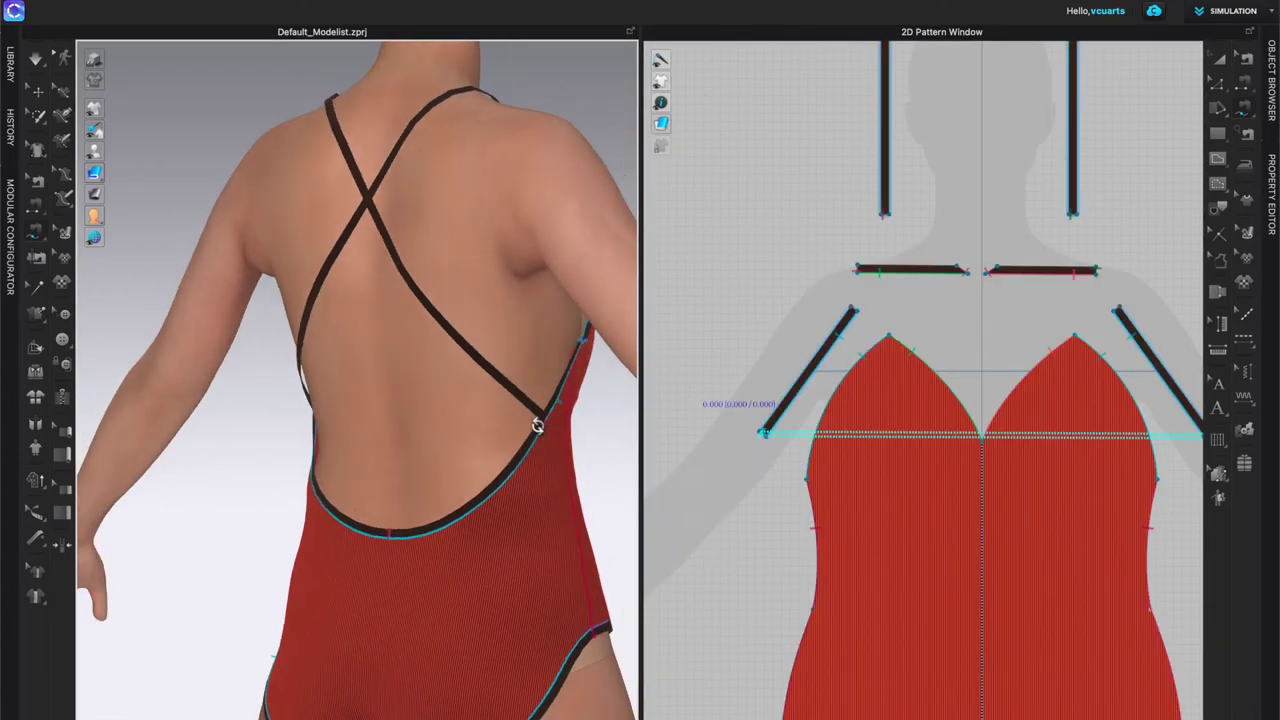
Step: Free-sew the upper end of the underarm strip to the side edge at the shoulder strap's lower end and simulate the garment
right_click_drag(537, 423, 443, 457)
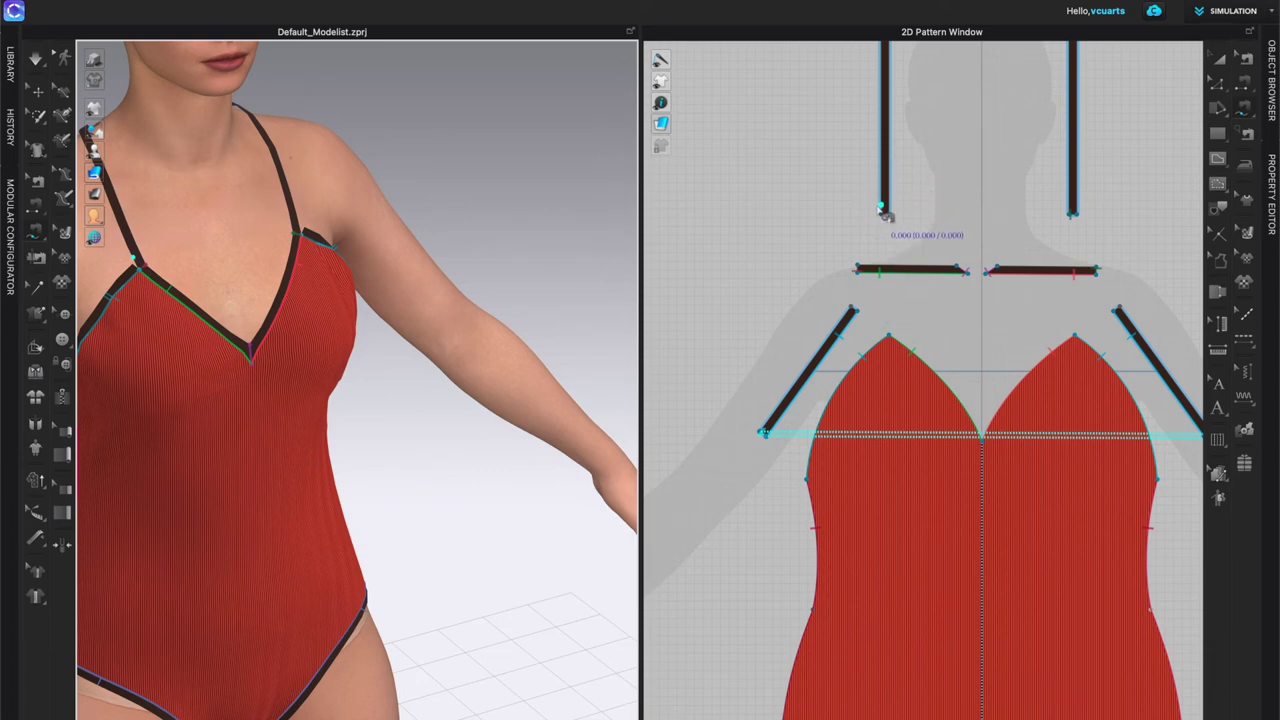
left_click(856, 312)
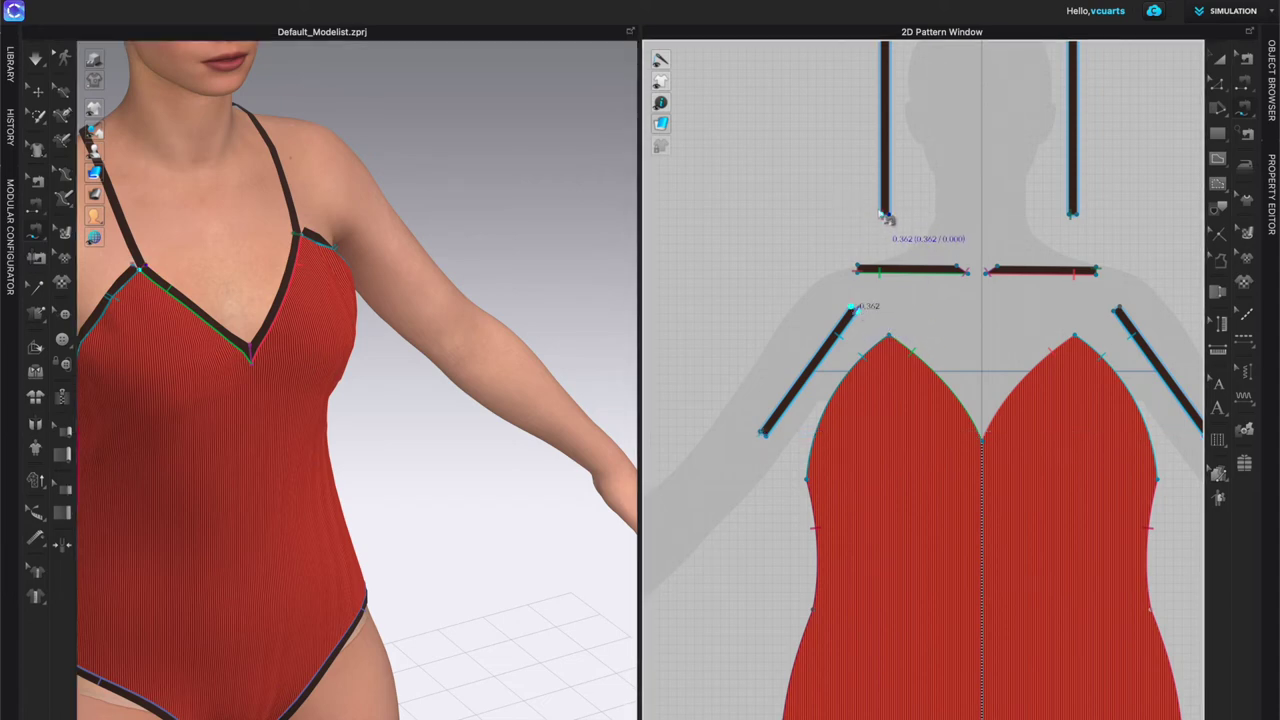
scroll(886, 212, "up", 5)
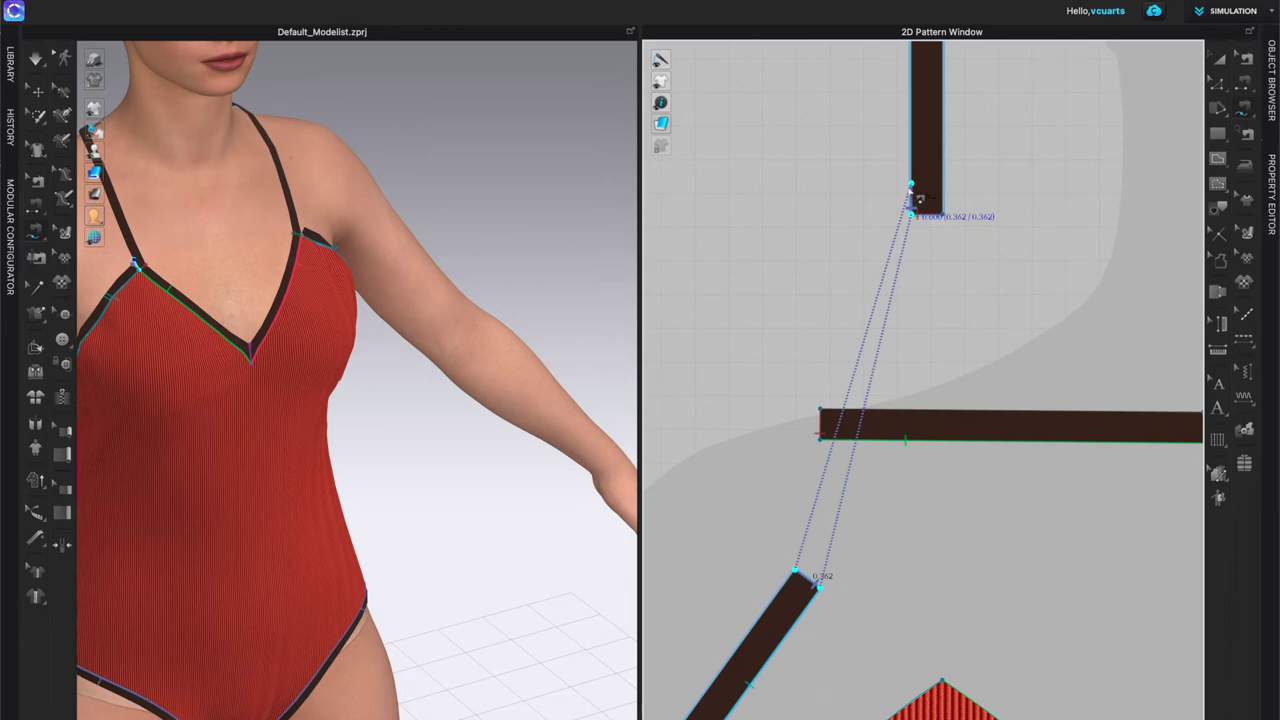
scroll(393, 463, "down", 5)
key("Escape")
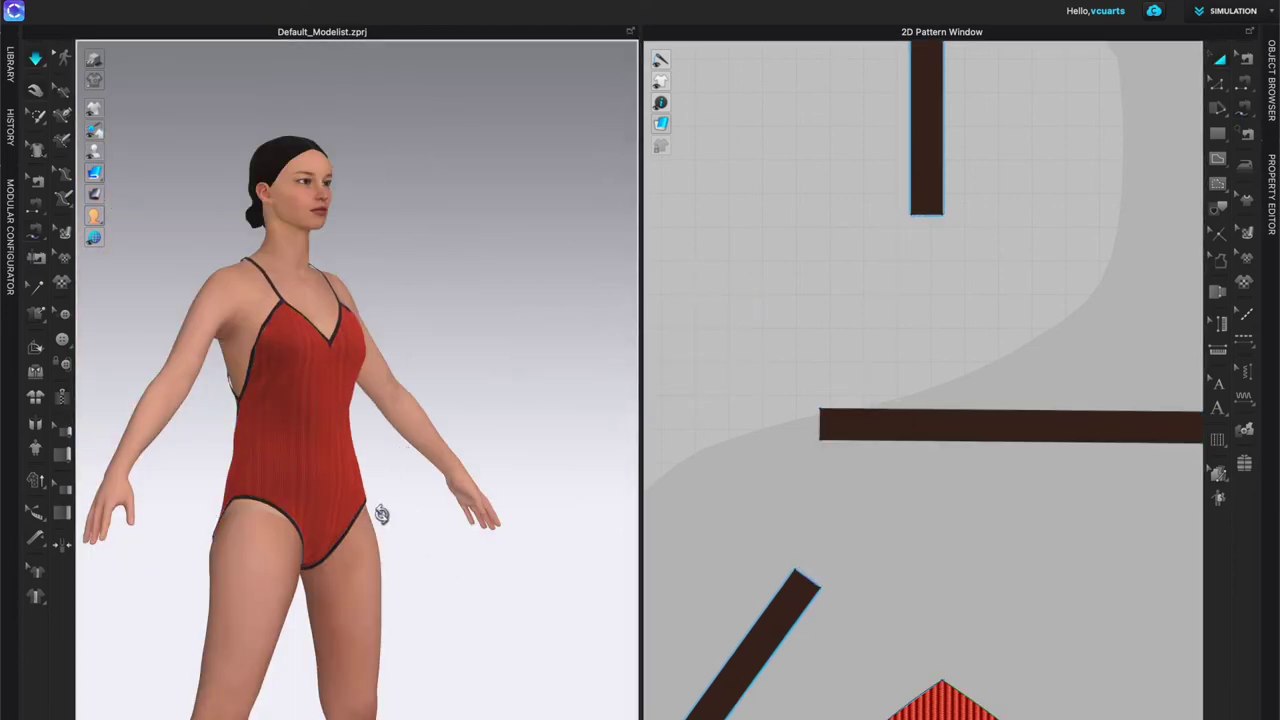
right_click_drag(383, 514, 391, 457)
key("m")
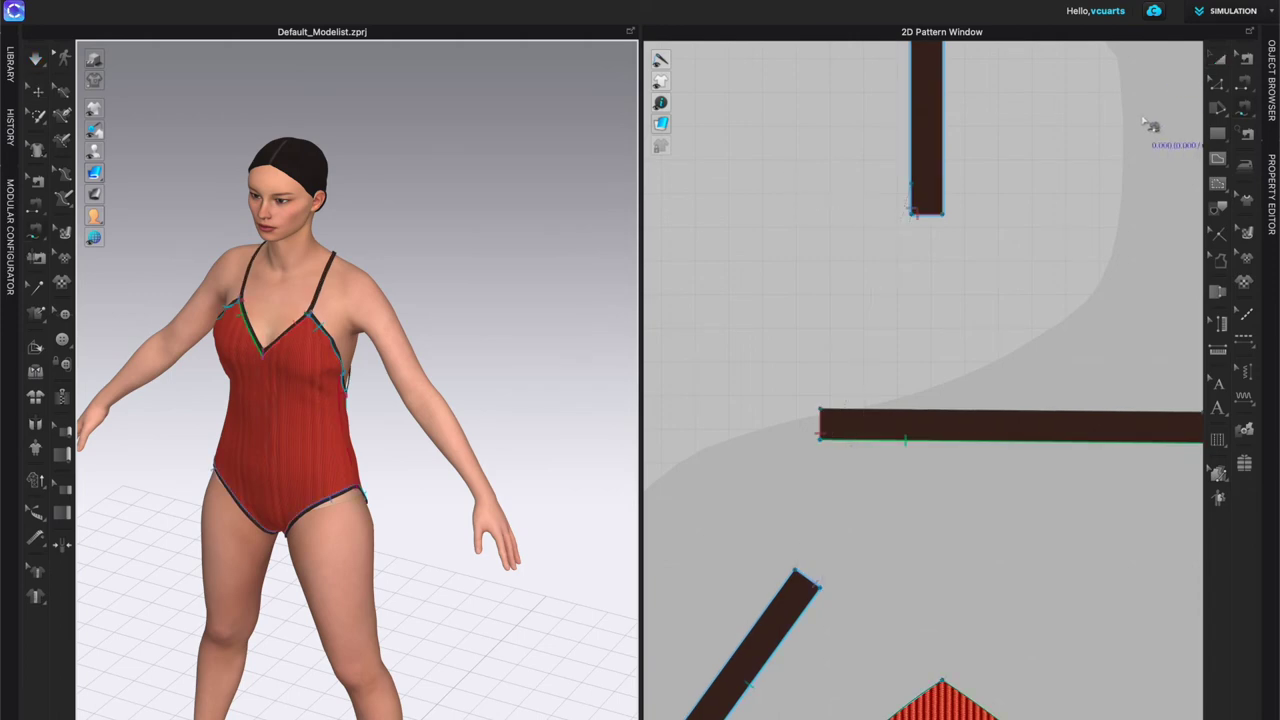
Step: Set the particle distance to 3 mm for all strap, neckline, underarm and leg opening strips on the front and back
left_click(1274, 190)
scroll(857, 309, "up", 3)
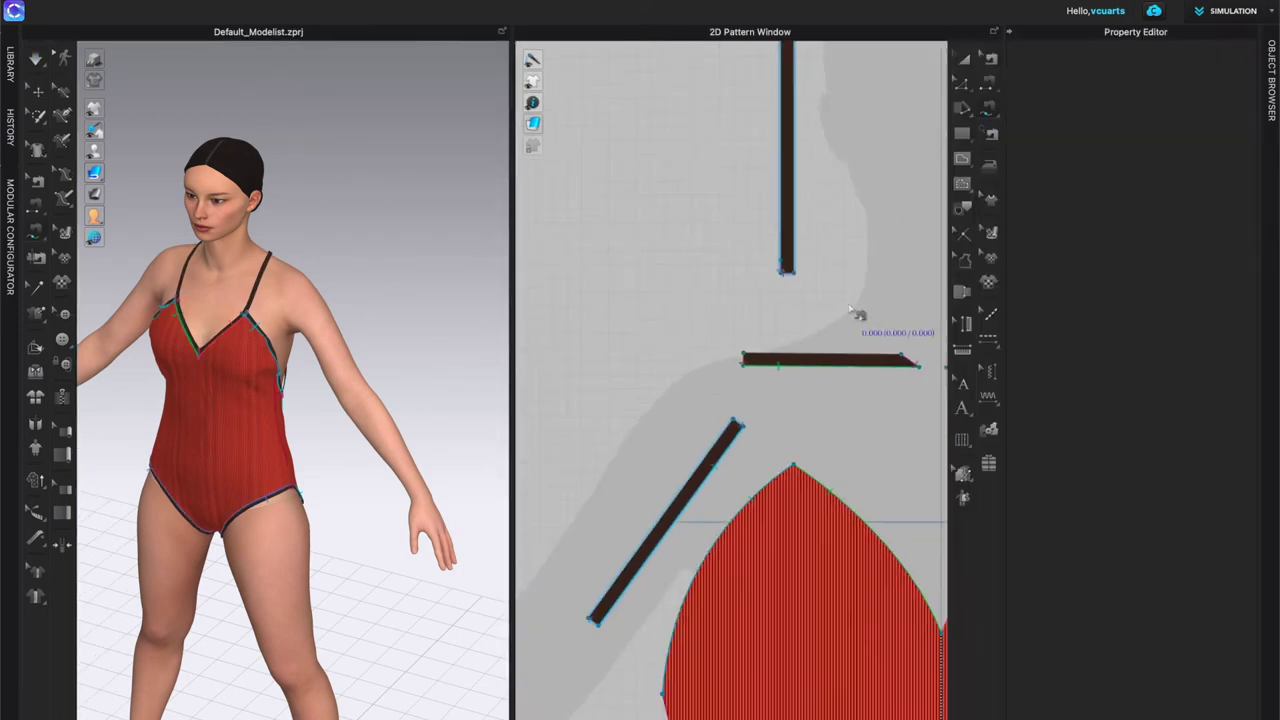
scroll(849, 363, "down", 5)
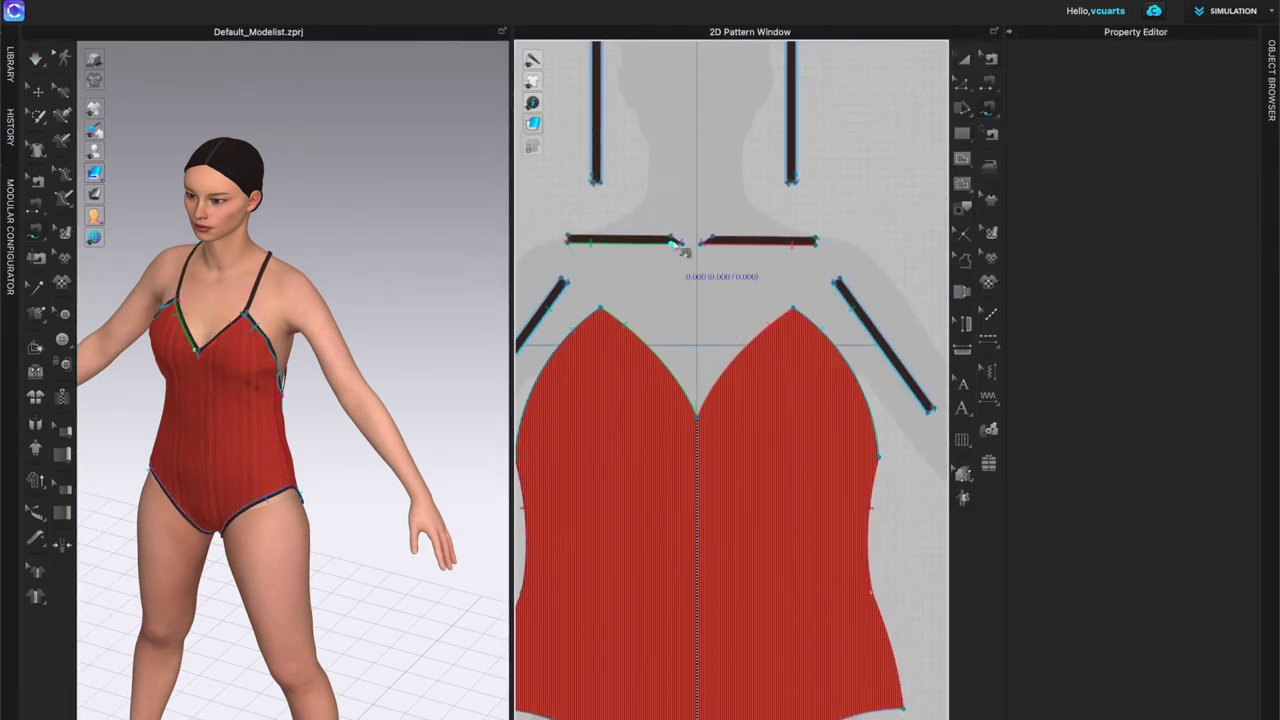
left_click(961, 60)
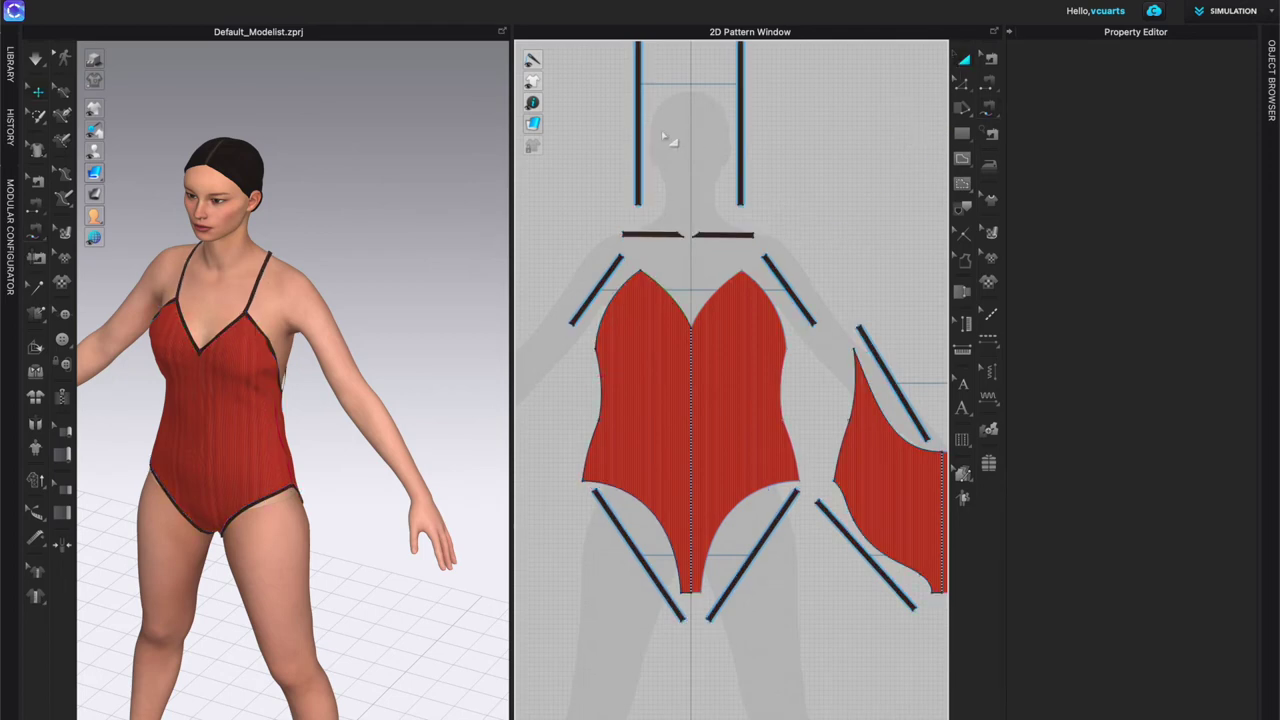
left_click(638, 155)
left_click(740, 150, "shift")
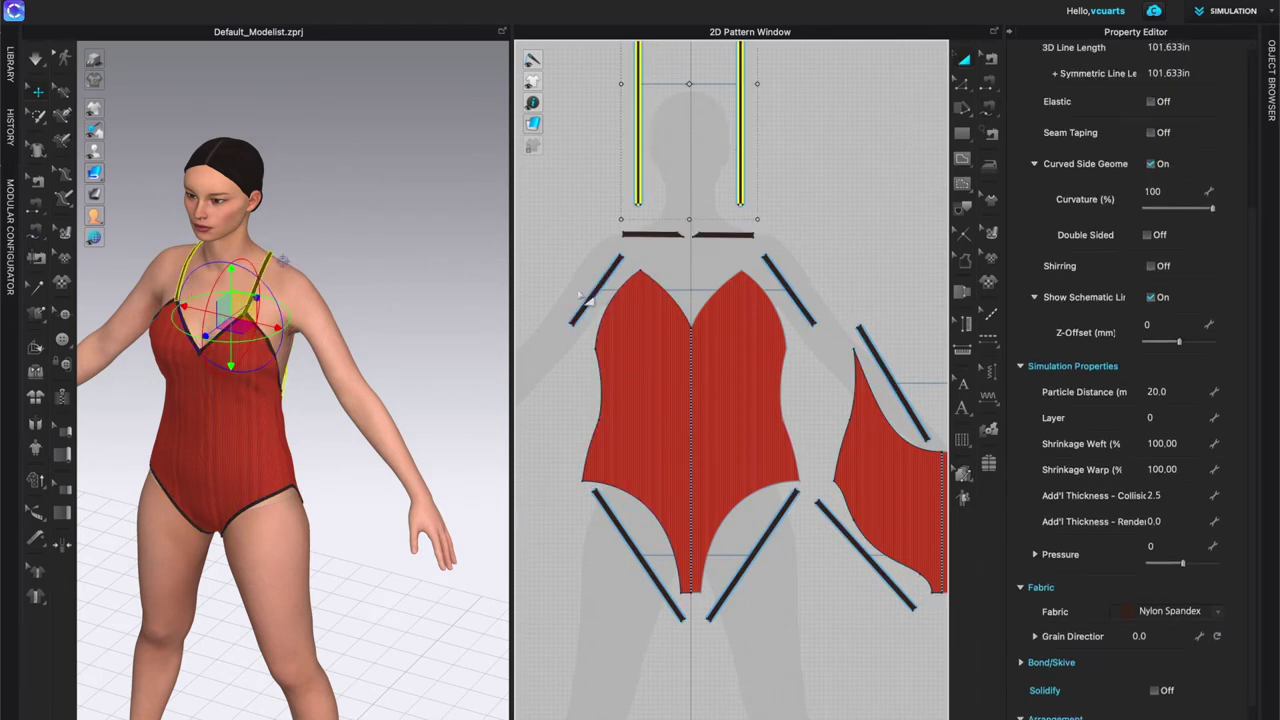
left_click(594, 290, "shift")
left_click(650, 234, "shift")
left_click(722, 235, "shift")
left_click(789, 290, "shift")
left_click(884, 380, "shift")
left_click(864, 554, "shift")
left_click(752, 555, "shift")
left_click(632, 578, "shift")
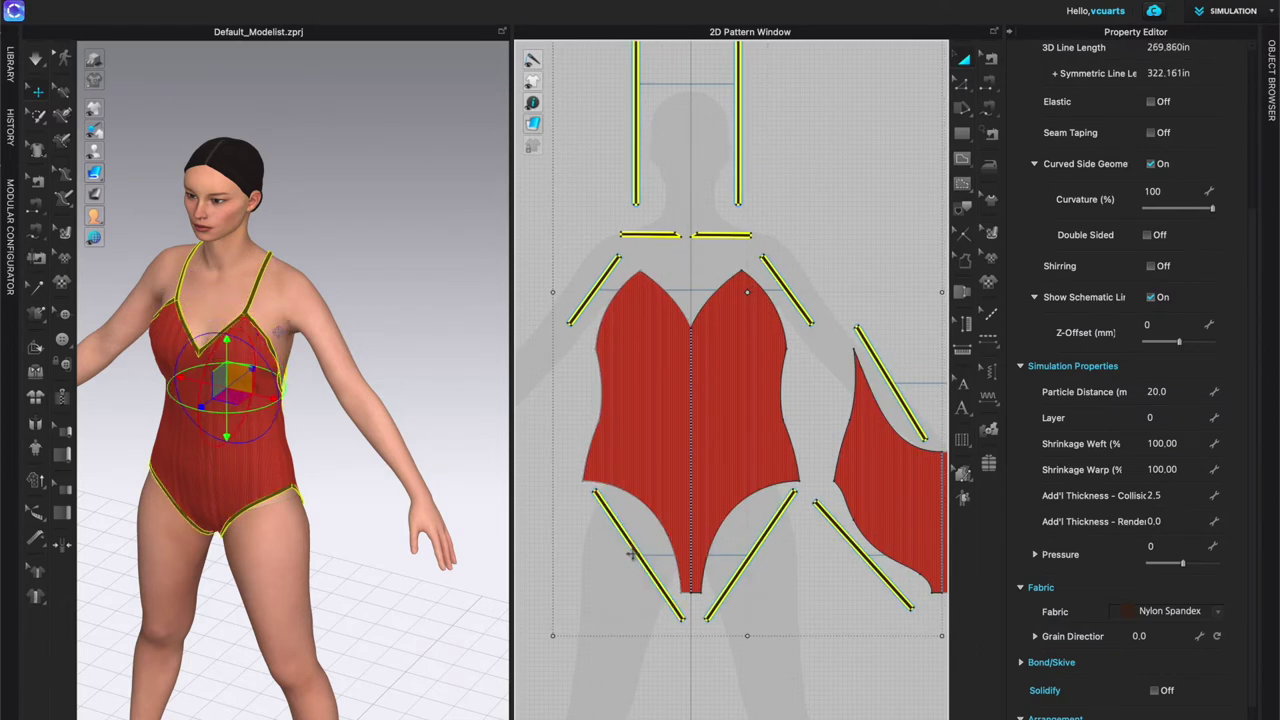
scroll(735, 443, "down", 5)
scroll(807, 421, "up", 5)
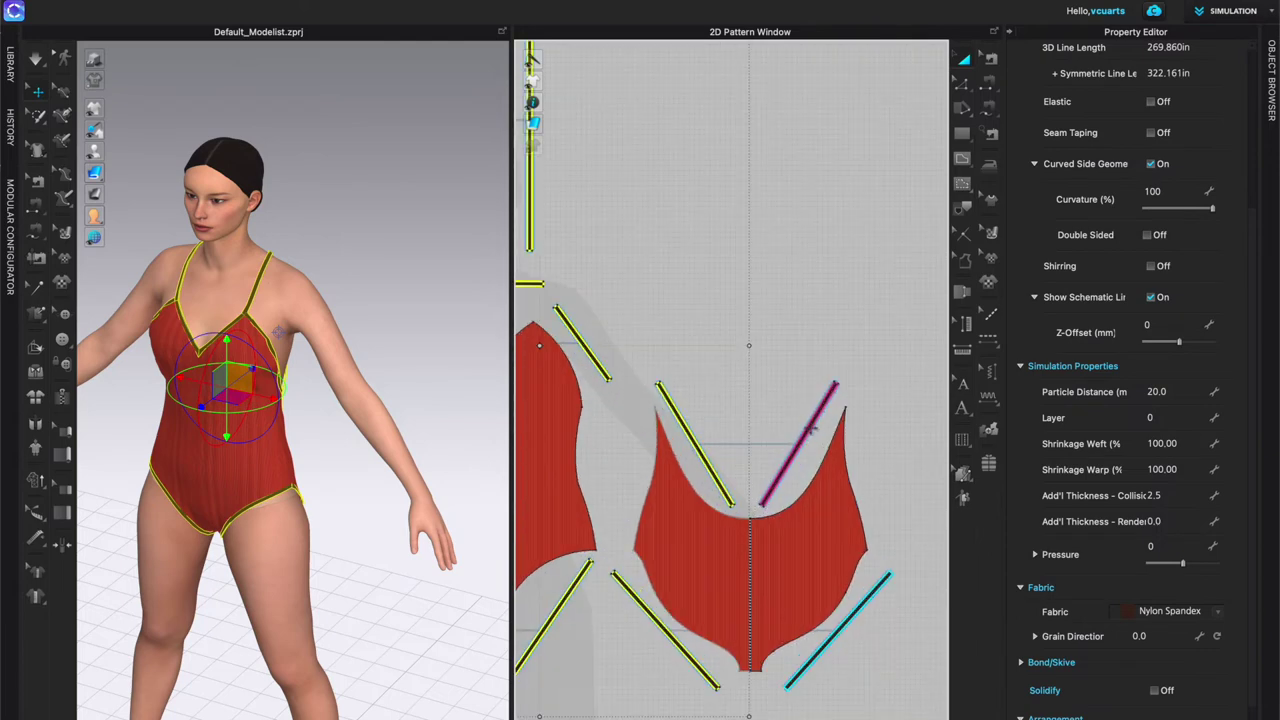
left_click(810, 428, "shift")
left_click(868, 597, "shift")
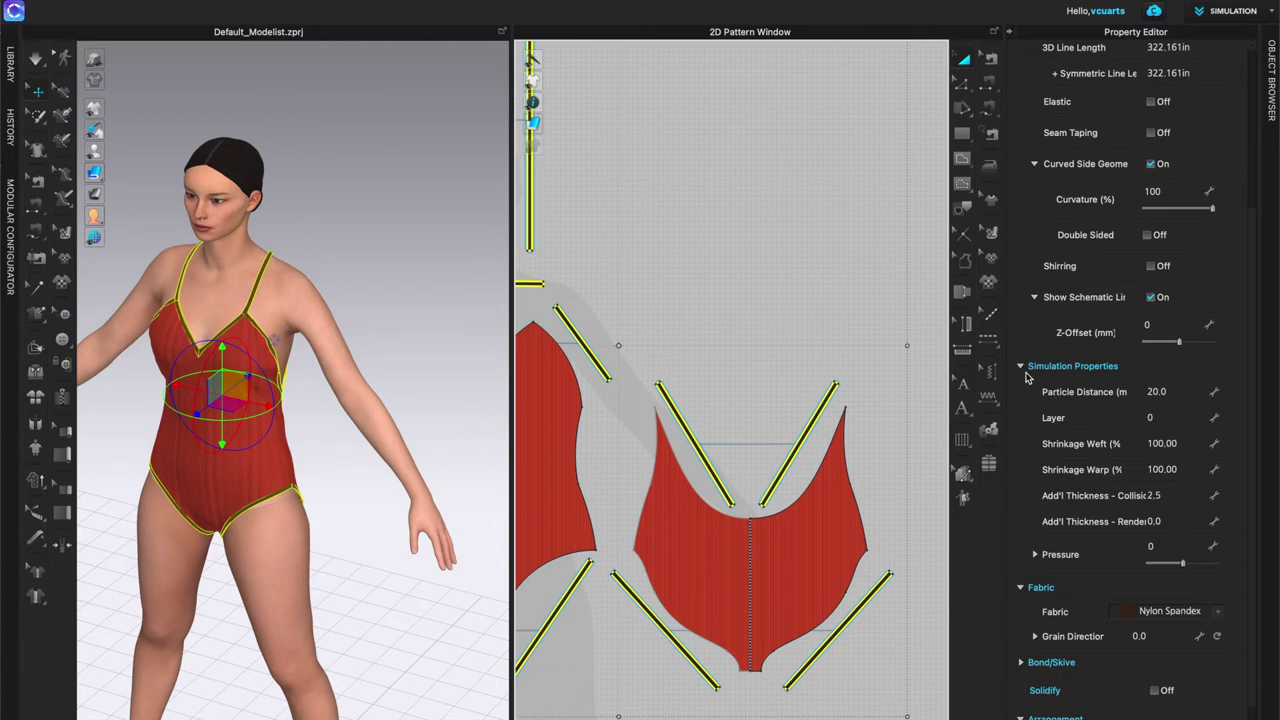
left_click(1156, 392)
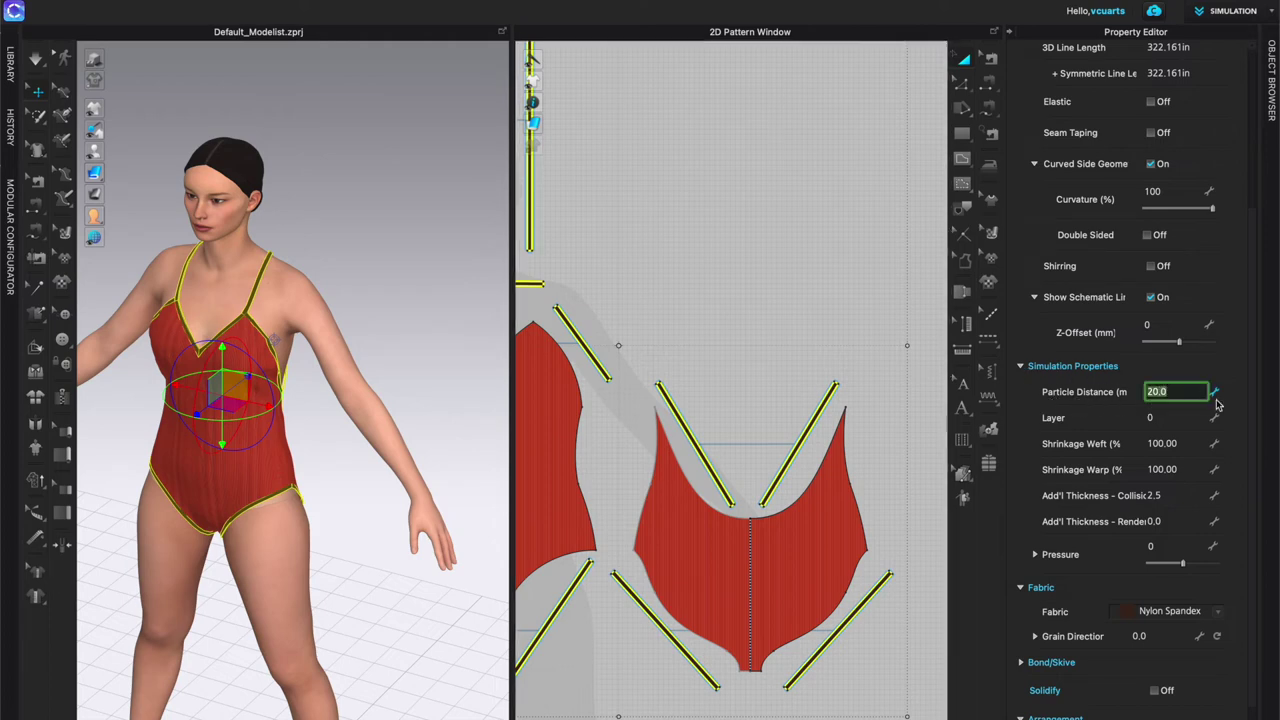
type("3")
key("Return")
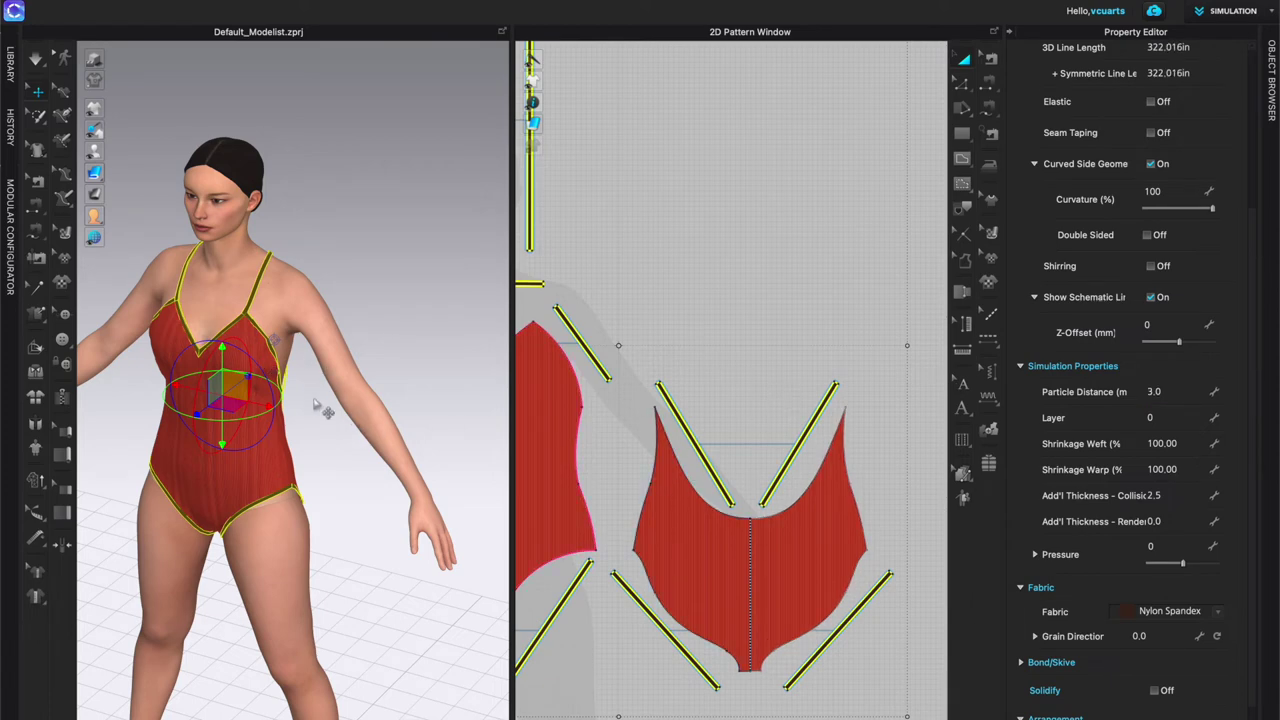
Step: Simulate the garment with the refined strips and check it on the avatar from the front and both sides
scroll(316, 405, "down", 3)
right_click_drag(330, 490, 429, 343)
scroll(434, 391, "down", 3)
middle_click_drag(443, 411, 412, 480)
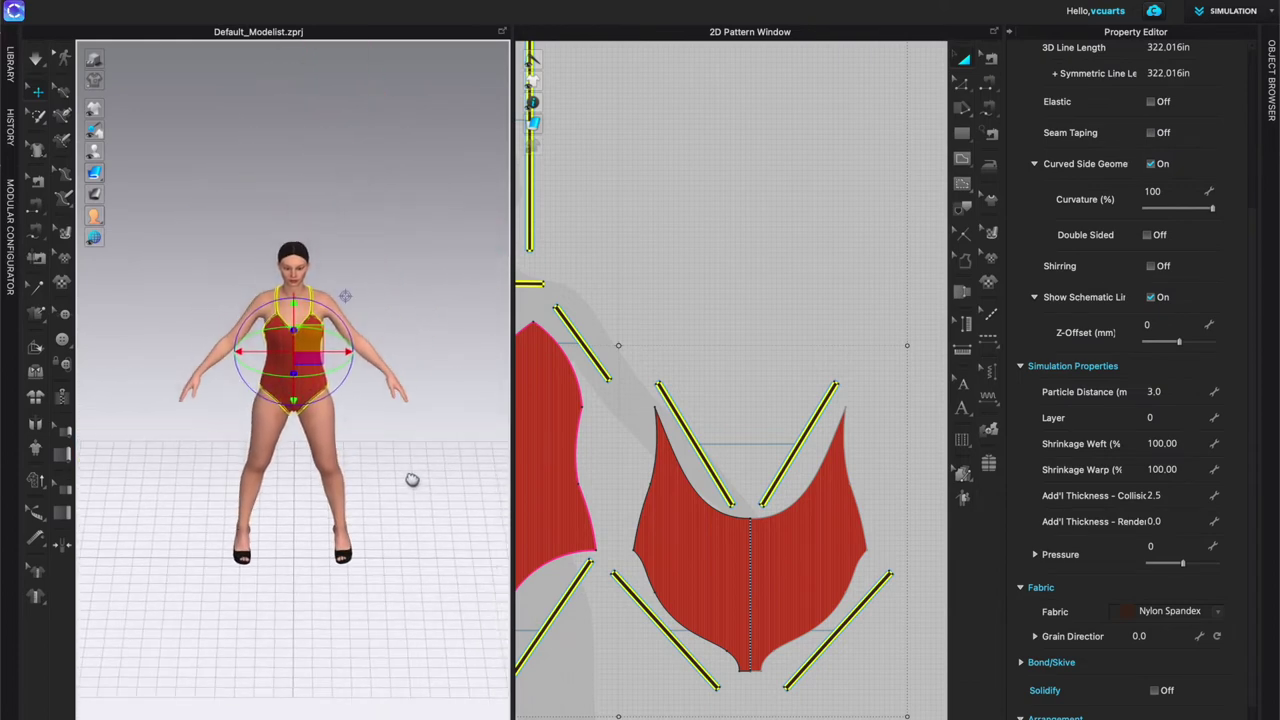
scroll(370, 440, "up", 5)
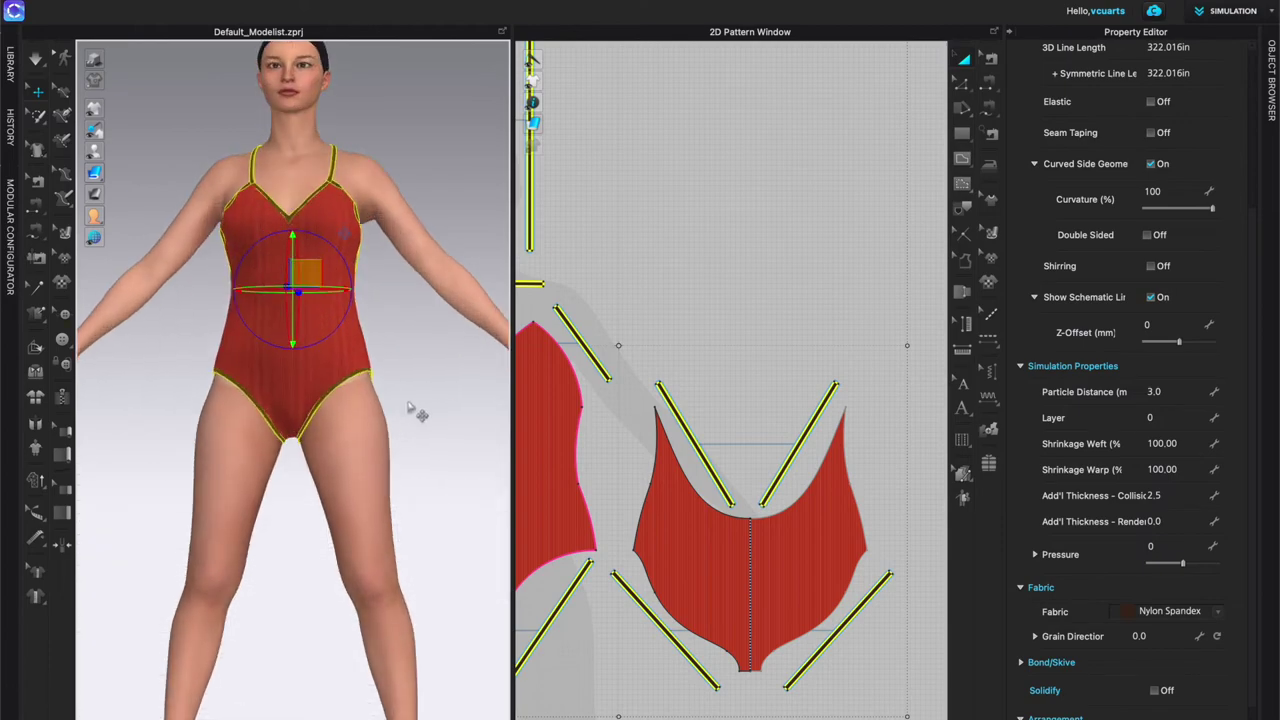
right_click_drag(403, 297, 264, 345)
right_click_drag(429, 391, 317, 403)
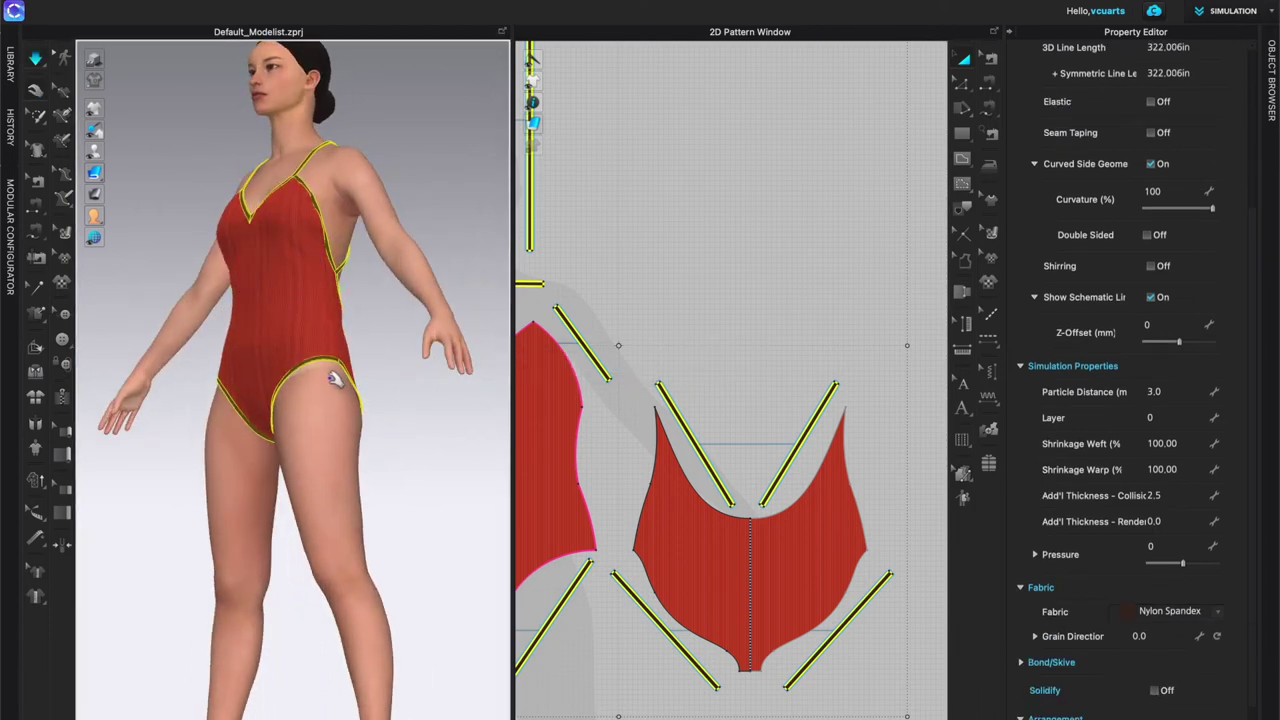
right_click_drag(249, 366, 337, 371)
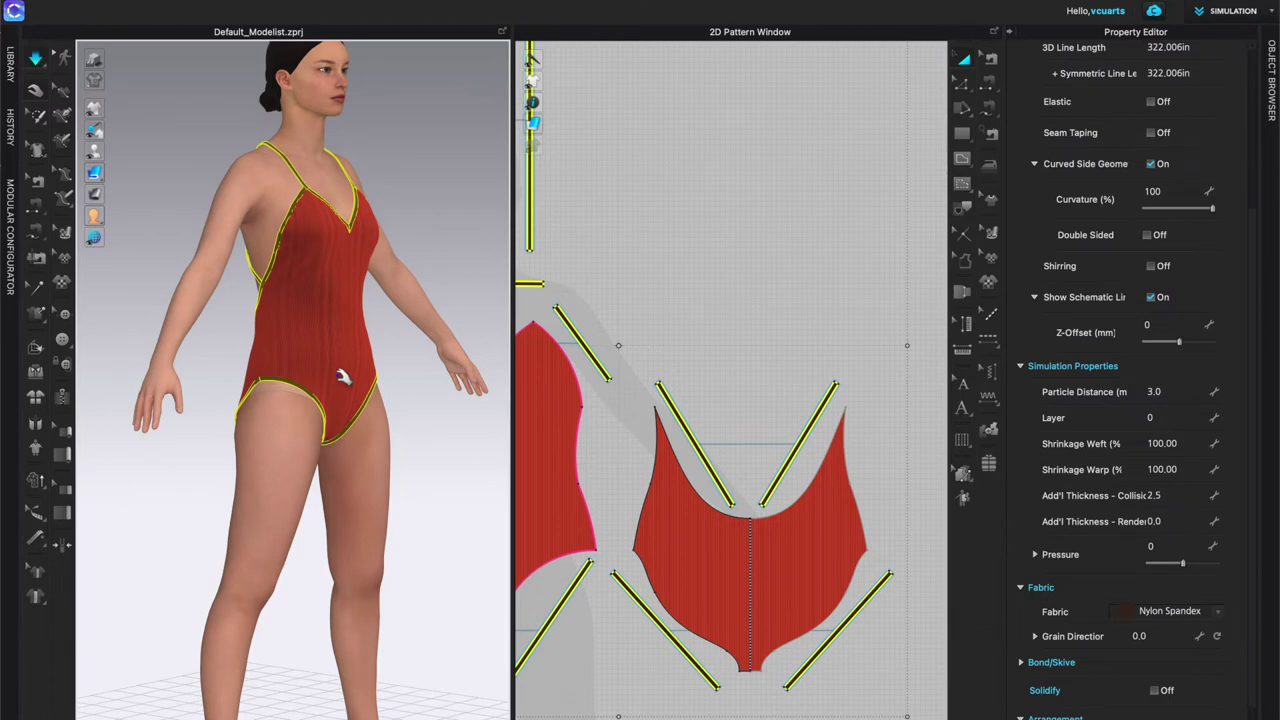
key("space")
Step: Set the particle distance of the red front and back swimsuit panels to 12 mm
scroll(622, 325, "down", 5)
left_click(584, 386)
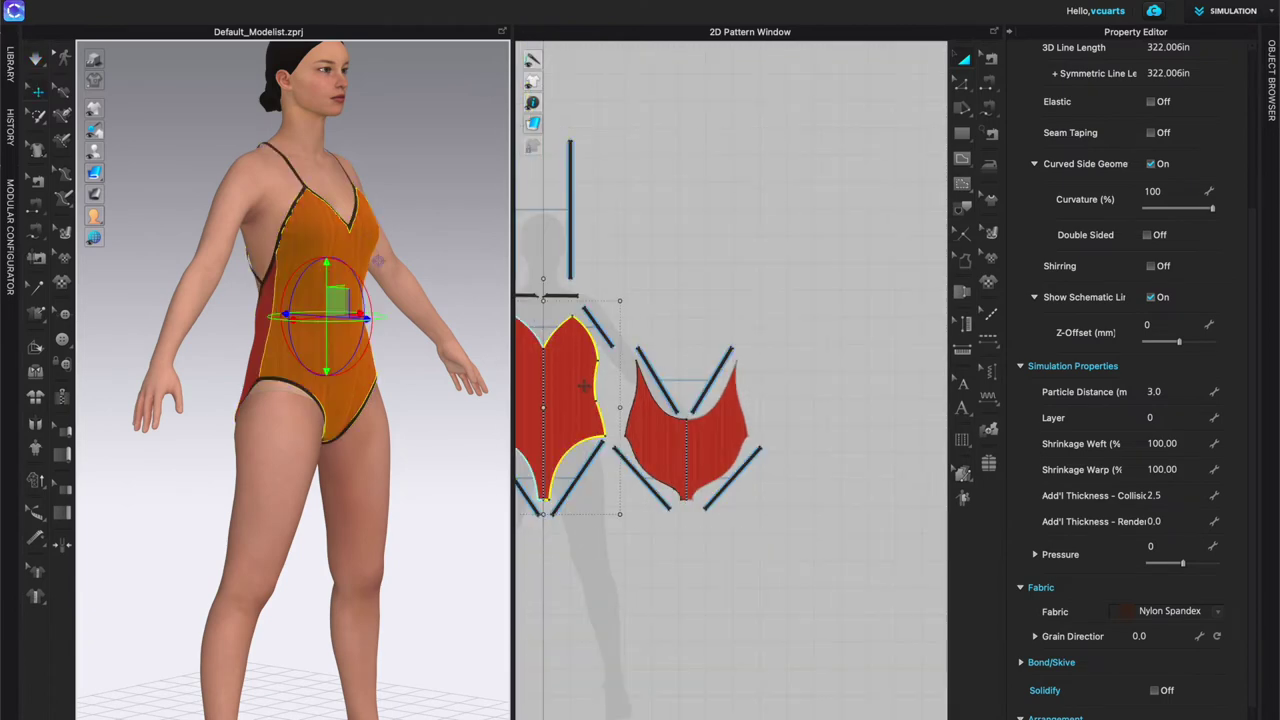
left_click(658, 405)
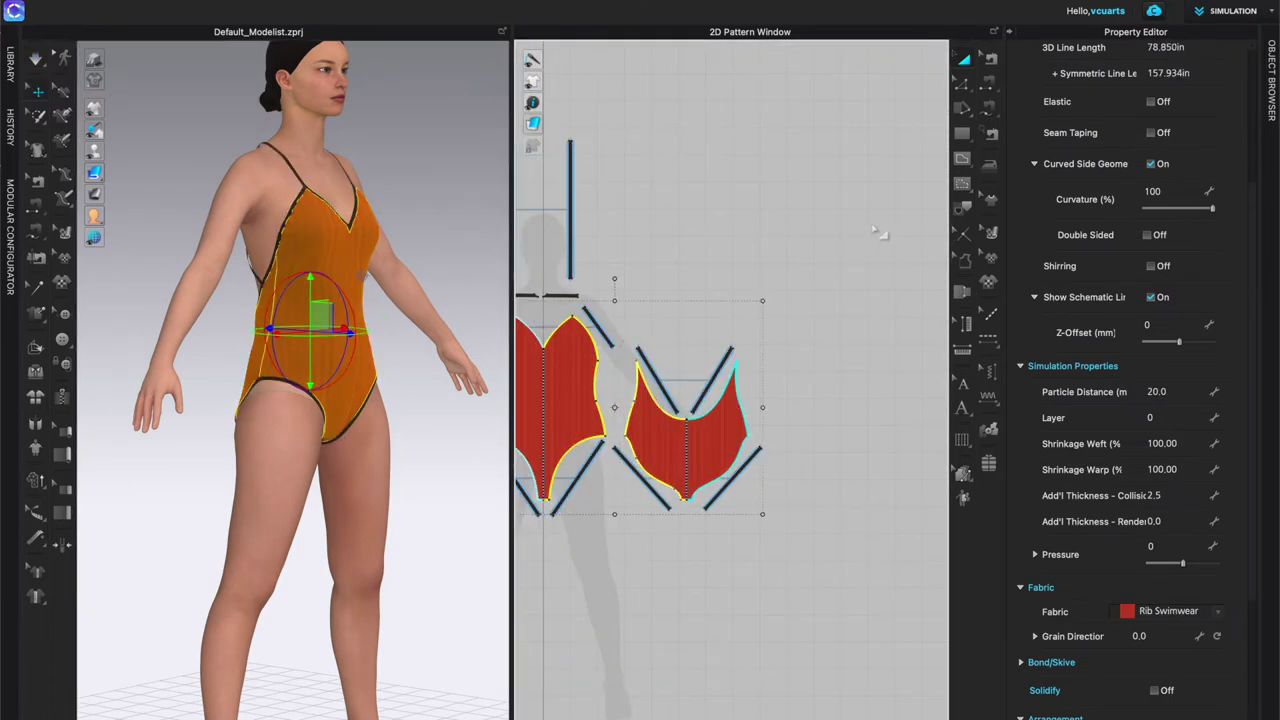
left_click(1160, 393)
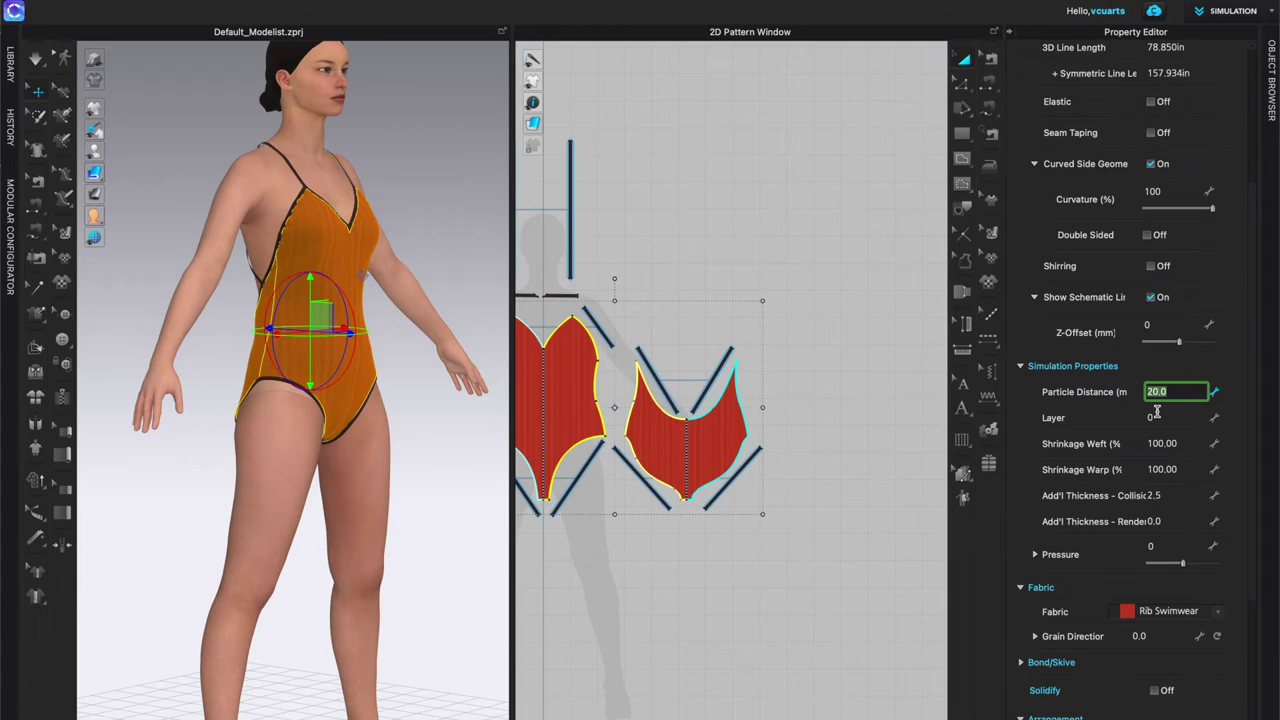
type("12")
key("Return")
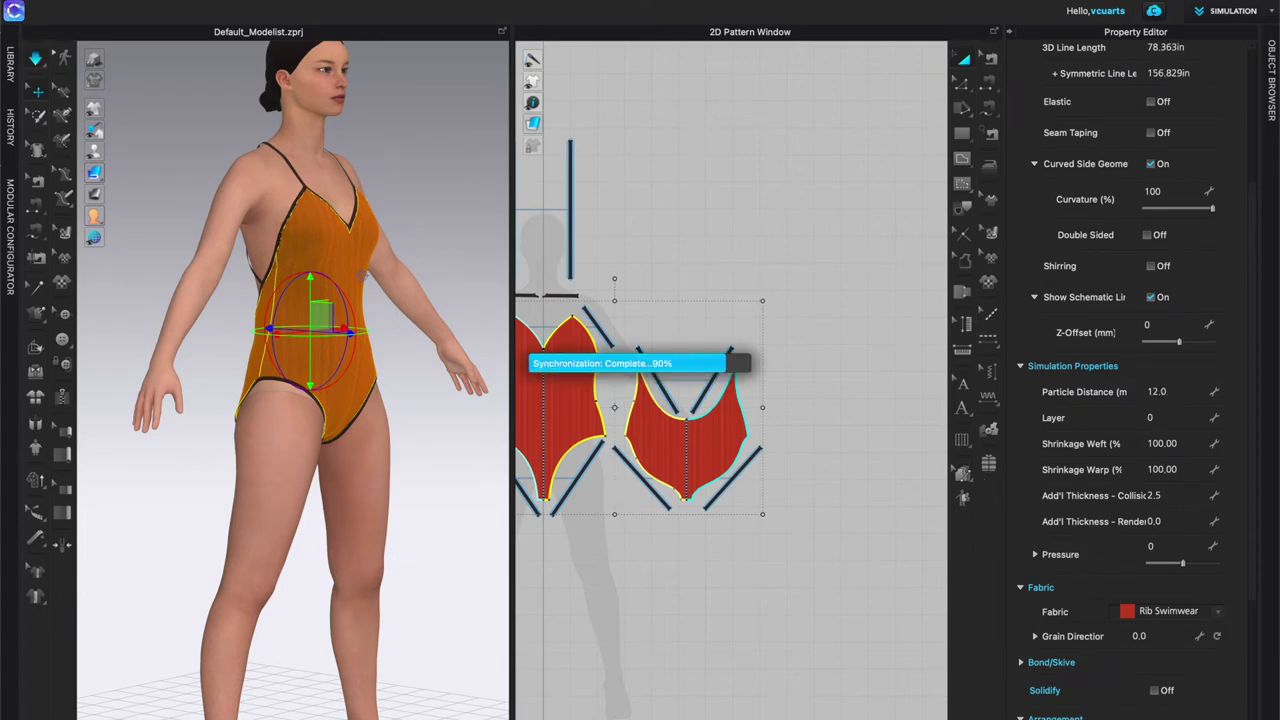
Step: Simulate the refined swimsuit panels and inspect the underarm, neckline, leg and back edges up close from several angles
key("space")
right_click_drag(394, 394, 336, 392)
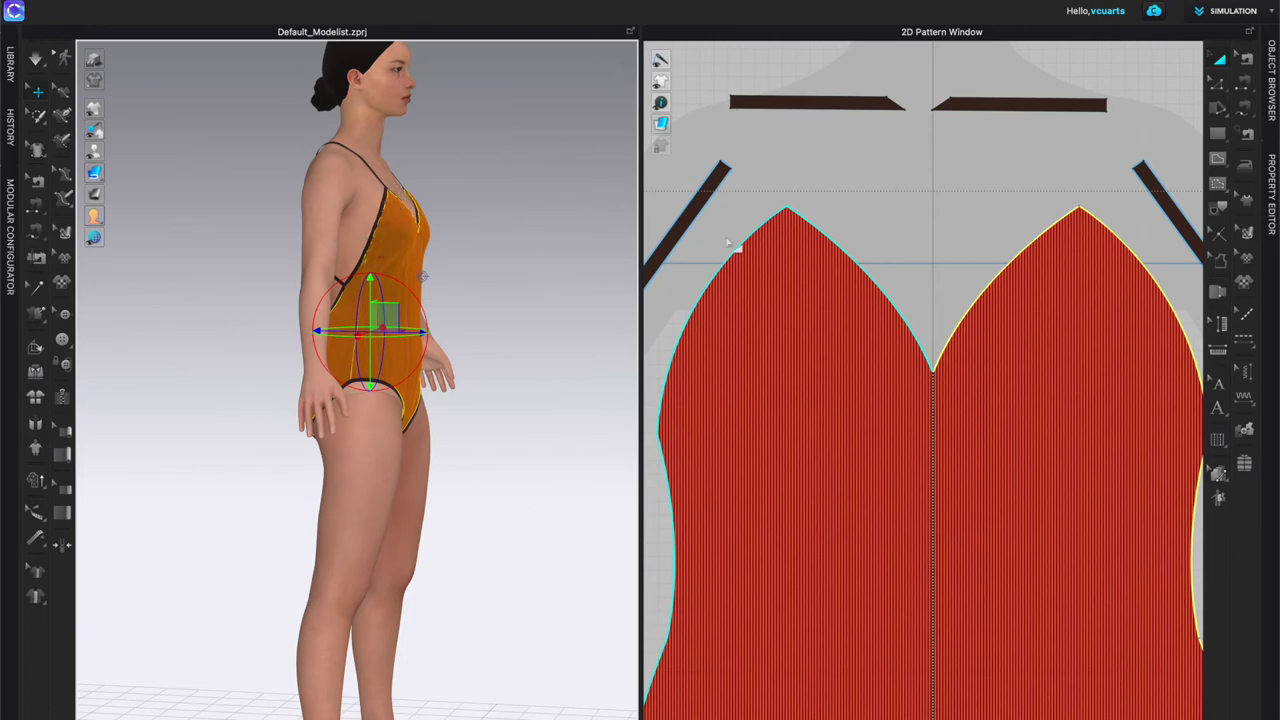
right_click_drag(437, 249, 363, 223)
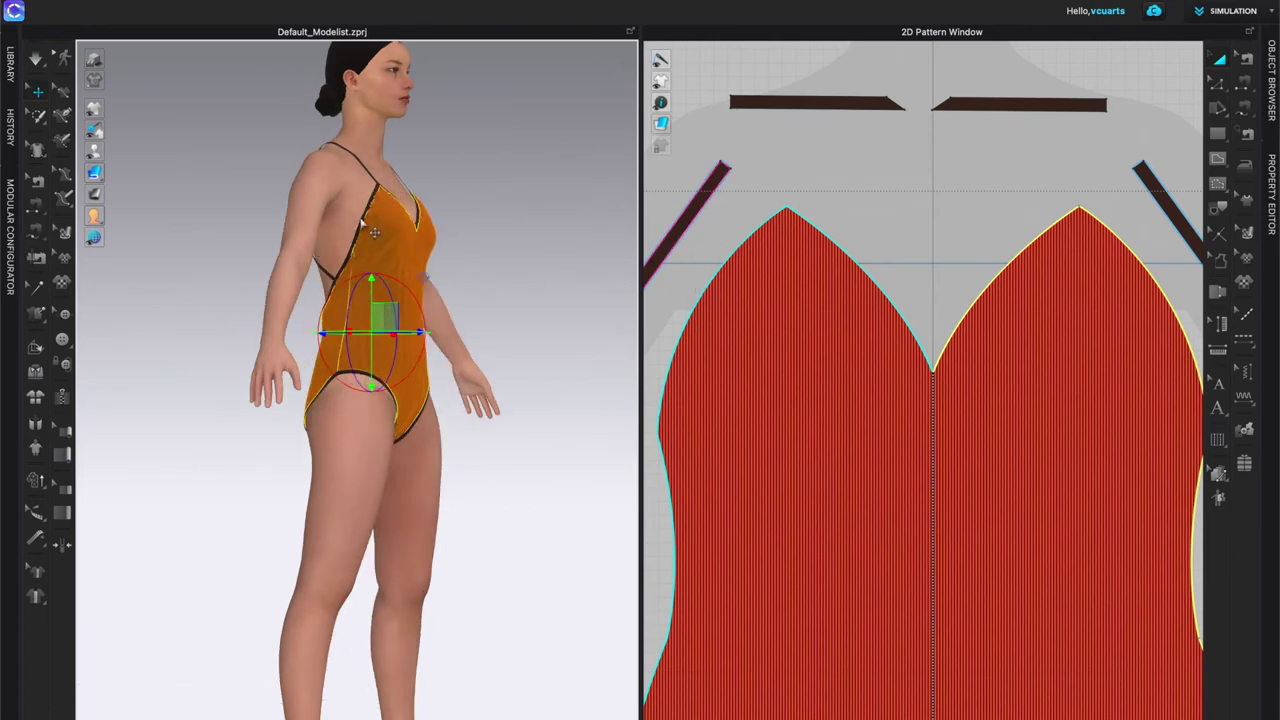
scroll(374, 209, "up", 5)
right_click_drag(373, 132, 346, 172)
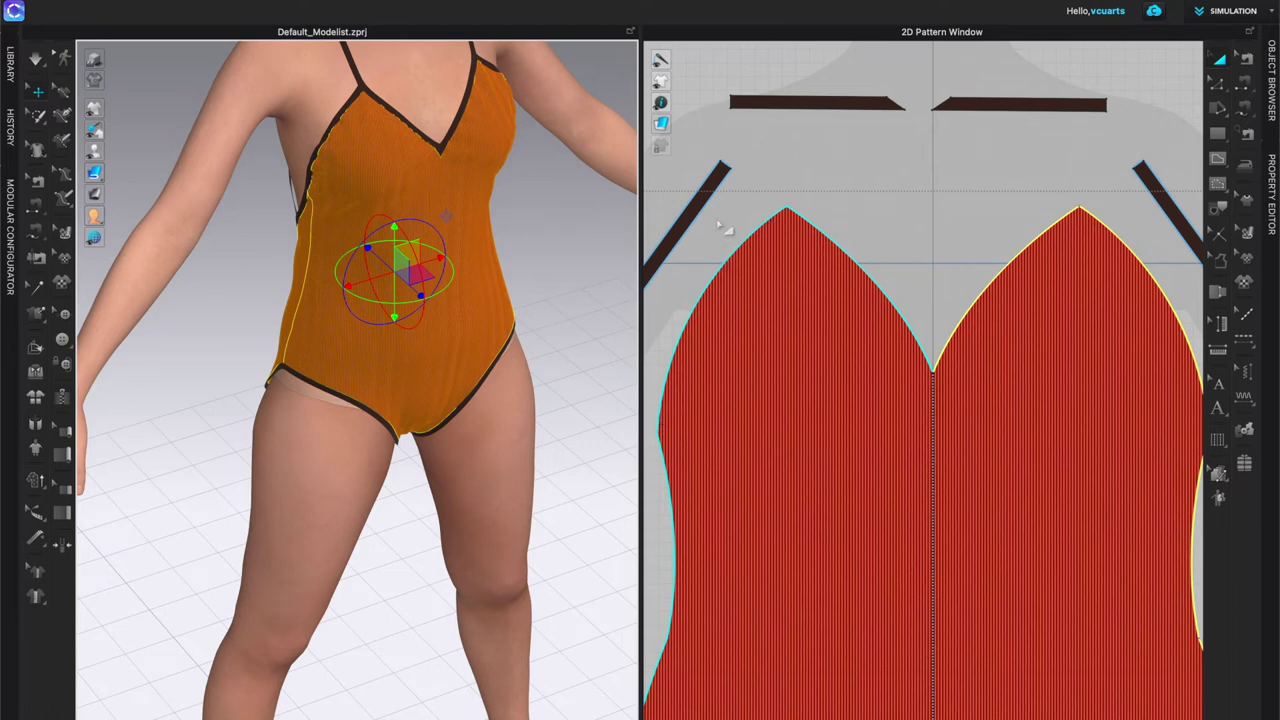
right_click_drag(316, 190, 352, 178)
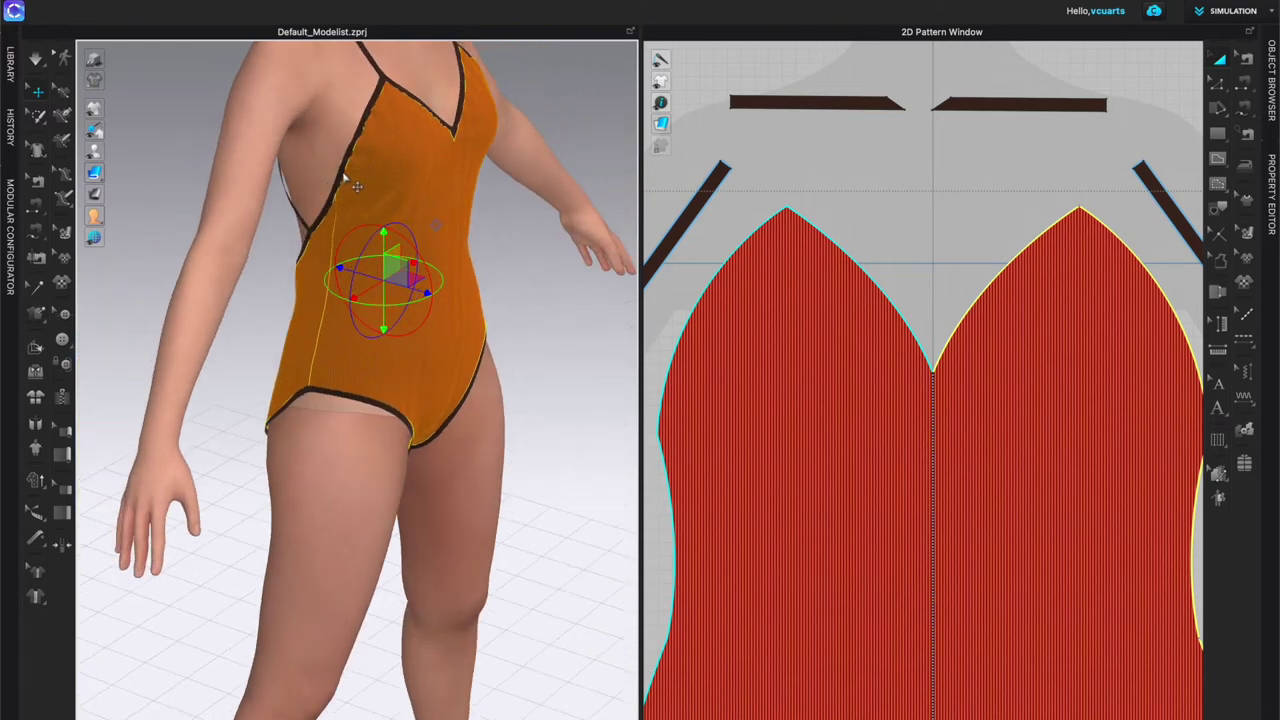
right_click_drag(264, 232, 423, 223)
left_click(710, 238)
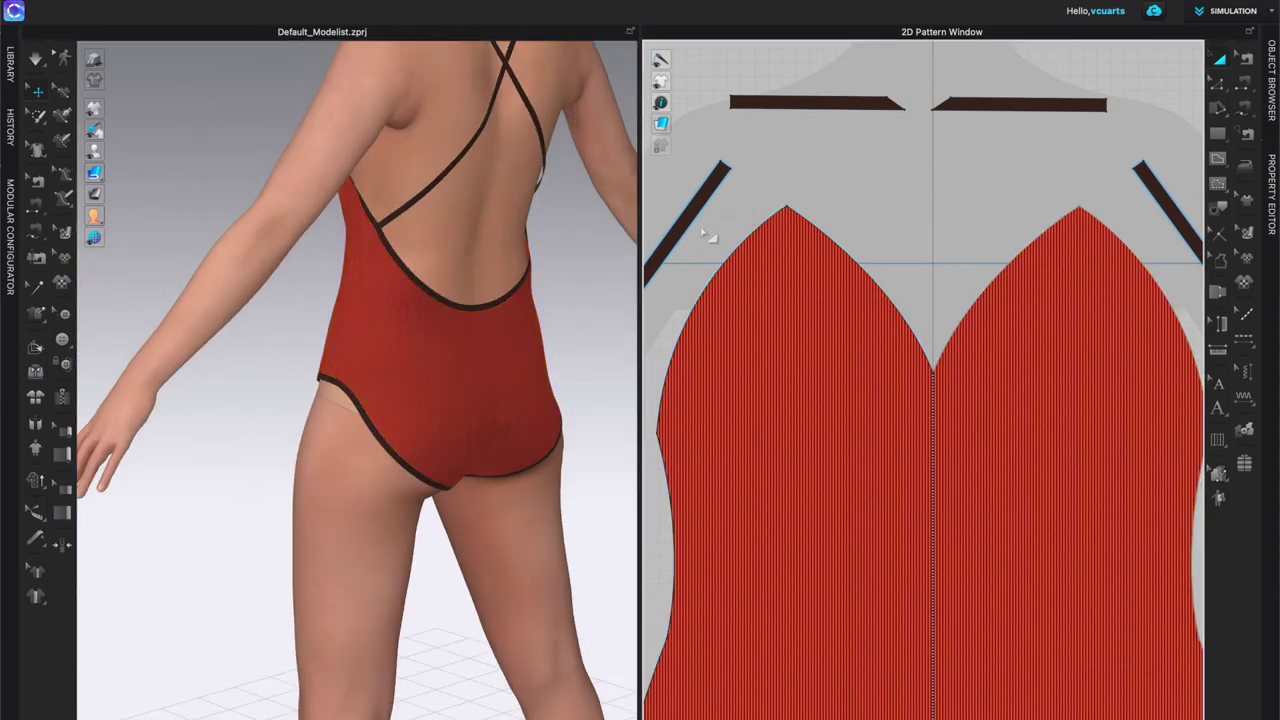
Step: Select the red front swimsuit panel and review its selected line and simulation properties
right_click(757, 223)
left_click(271, 357)
right_click_drag(264, 356, 443, 351)
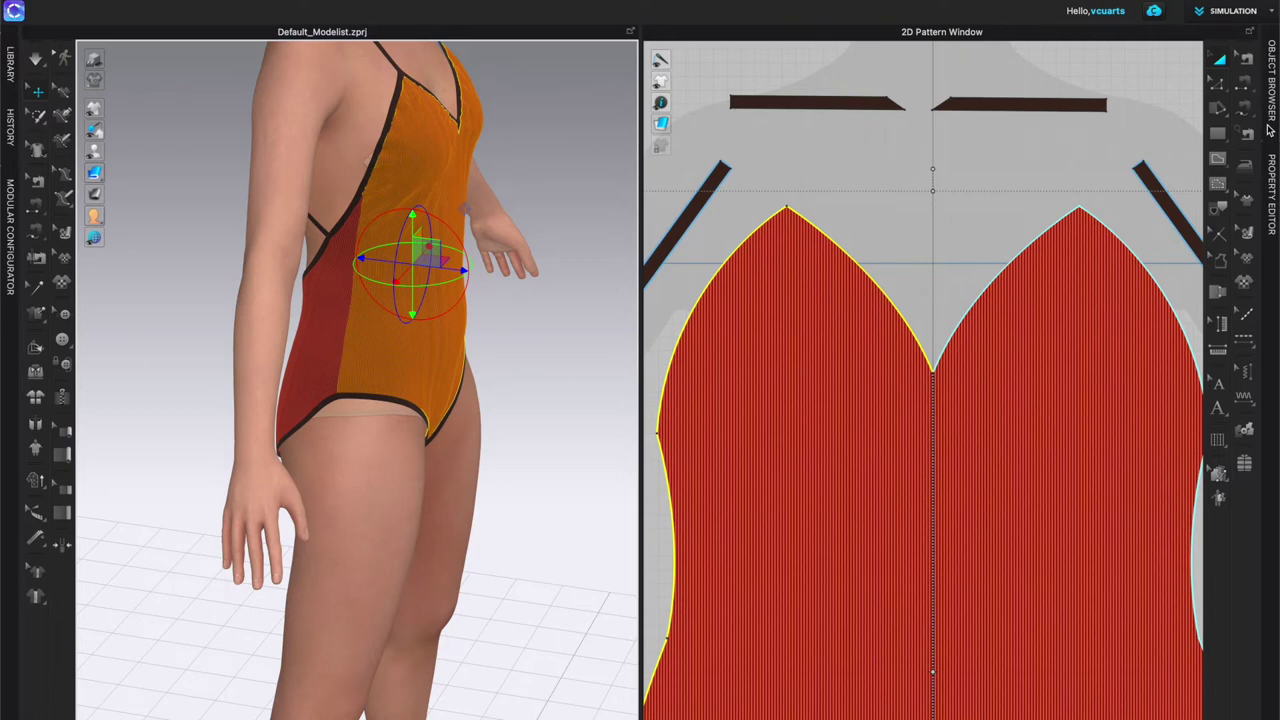
left_click(1270, 190)
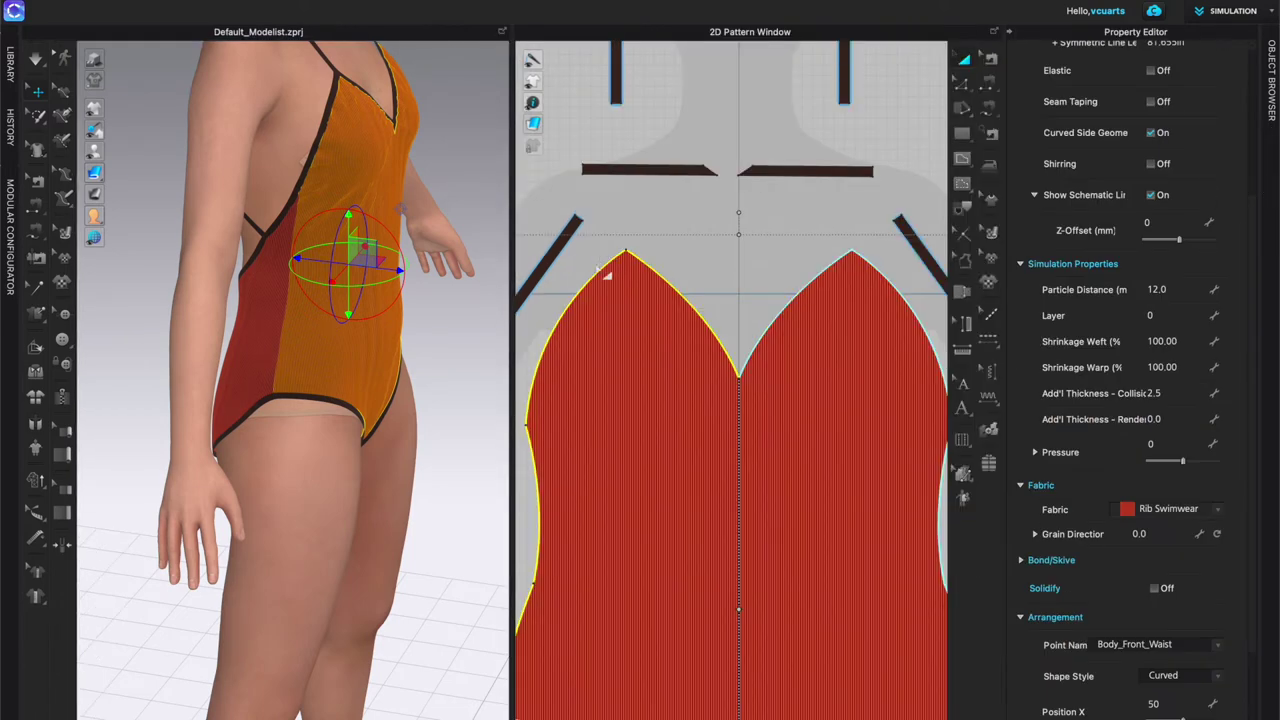
scroll(600, 270, "down", 5)
scroll(565, 314, "up", 5)
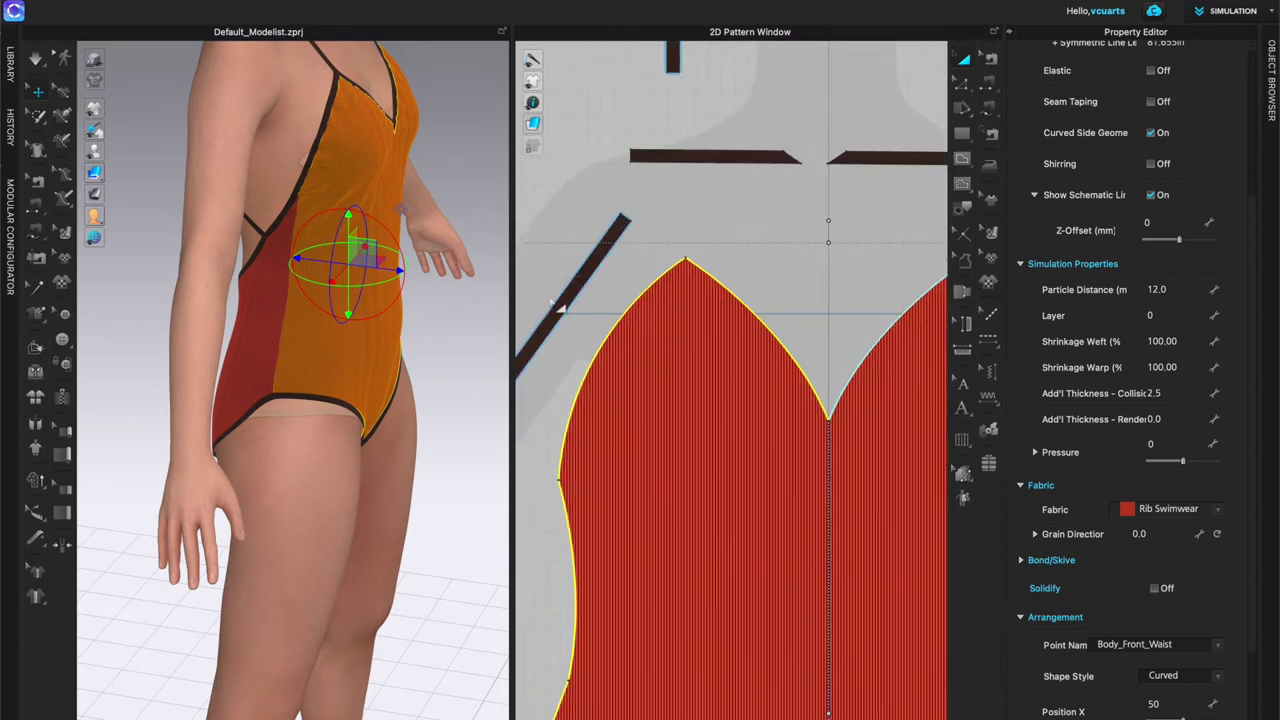
right_click_drag(590, 330, 728, 243)
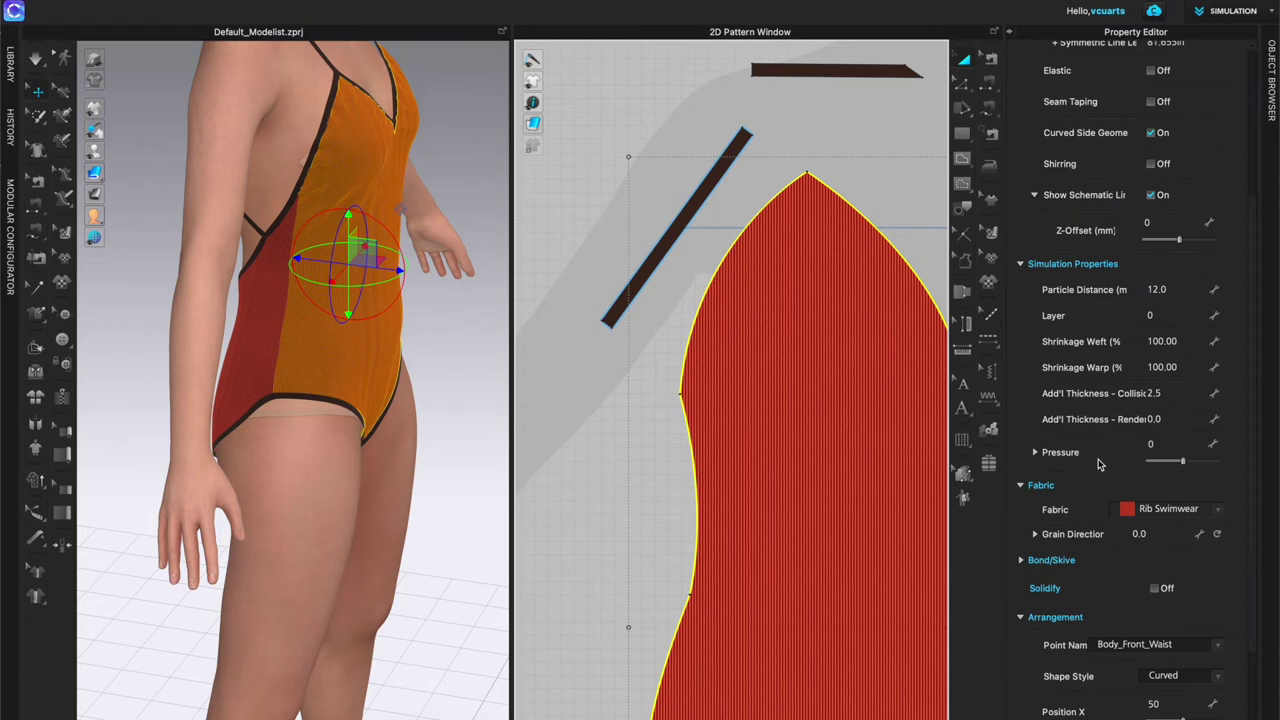
scroll(1098, 463, "up", 3)
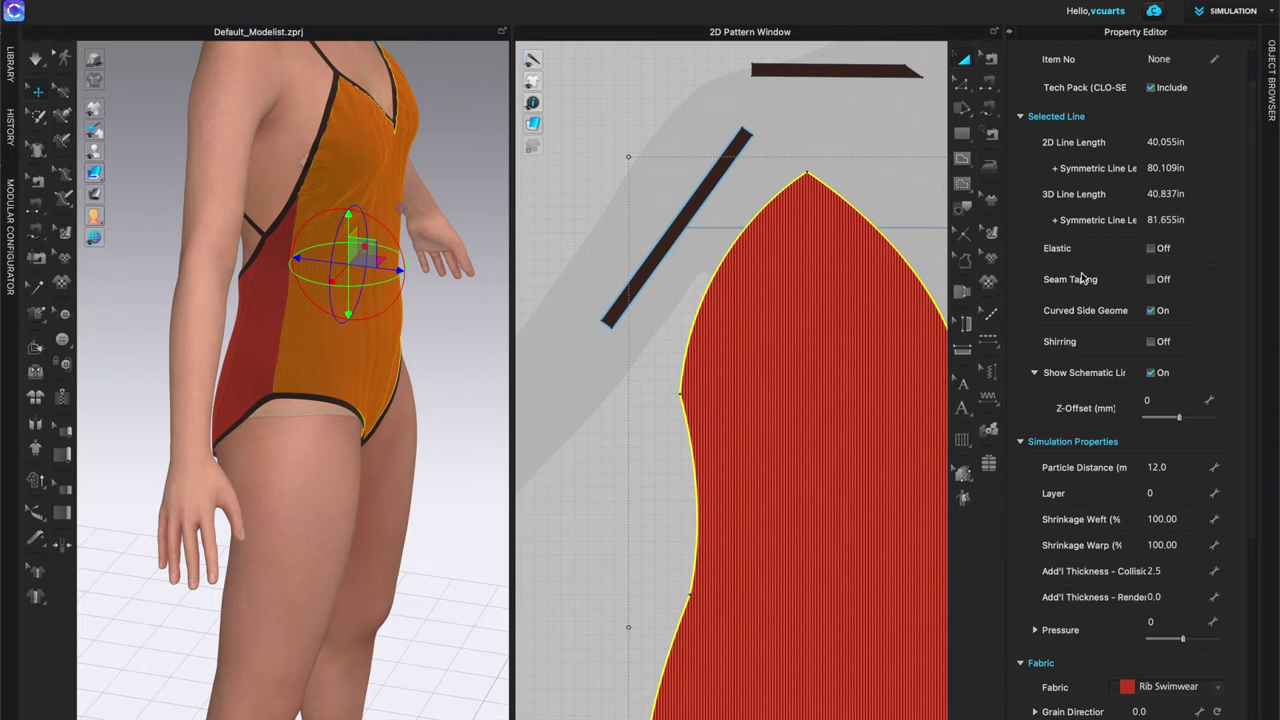
Step: Turn on Elastic for the entire outline of the dark front underarm strip
left_click(672, 248)
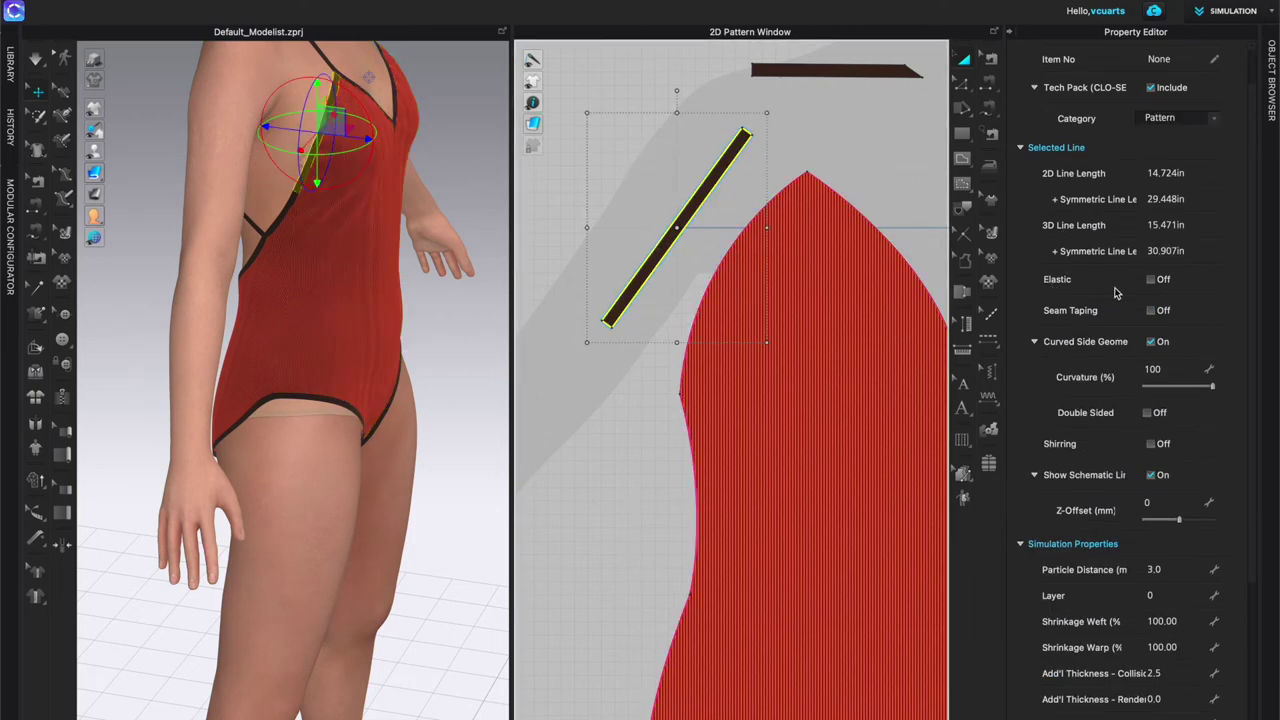
left_click(964, 86)
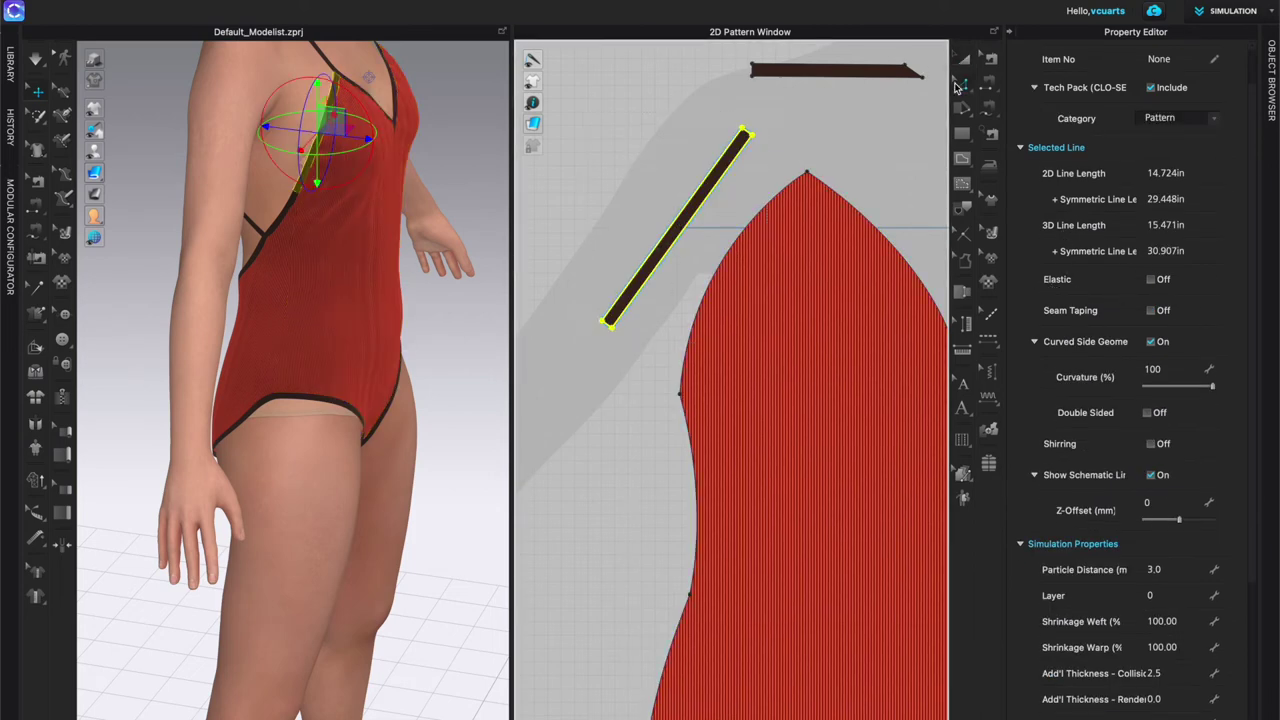
left_click(680, 270)
left_click(705, 256)
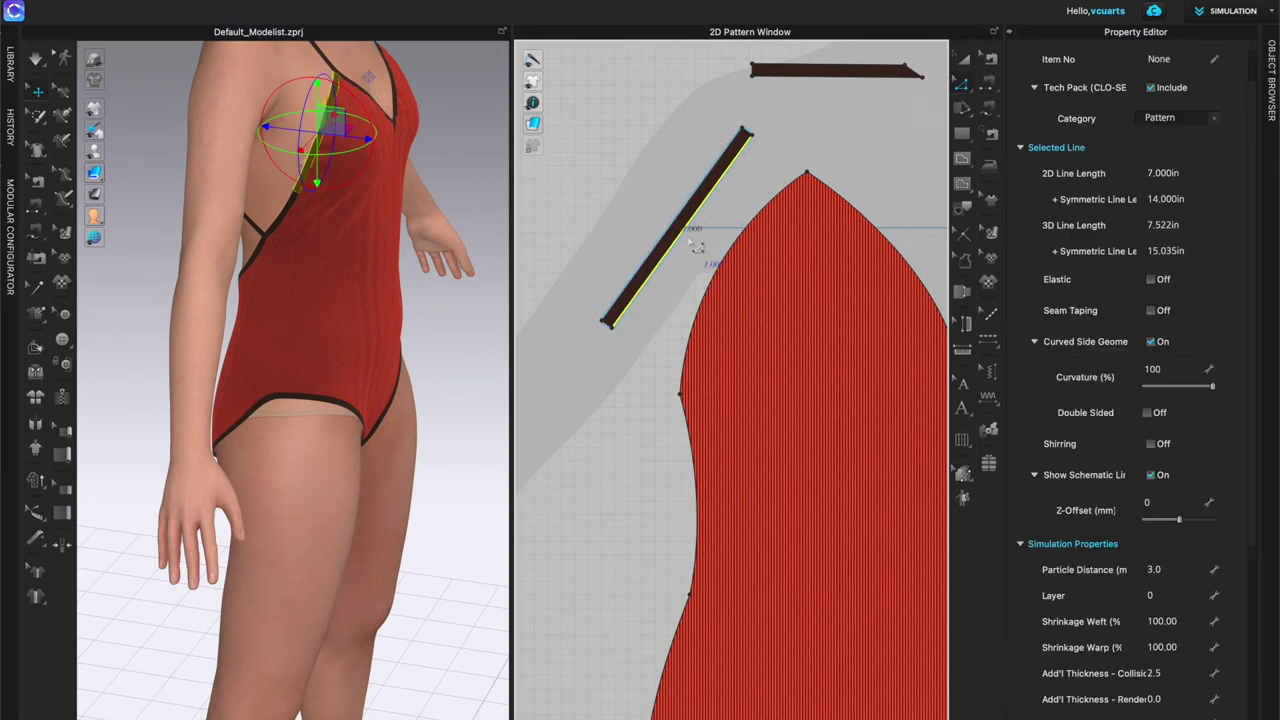
left_click(963, 60)
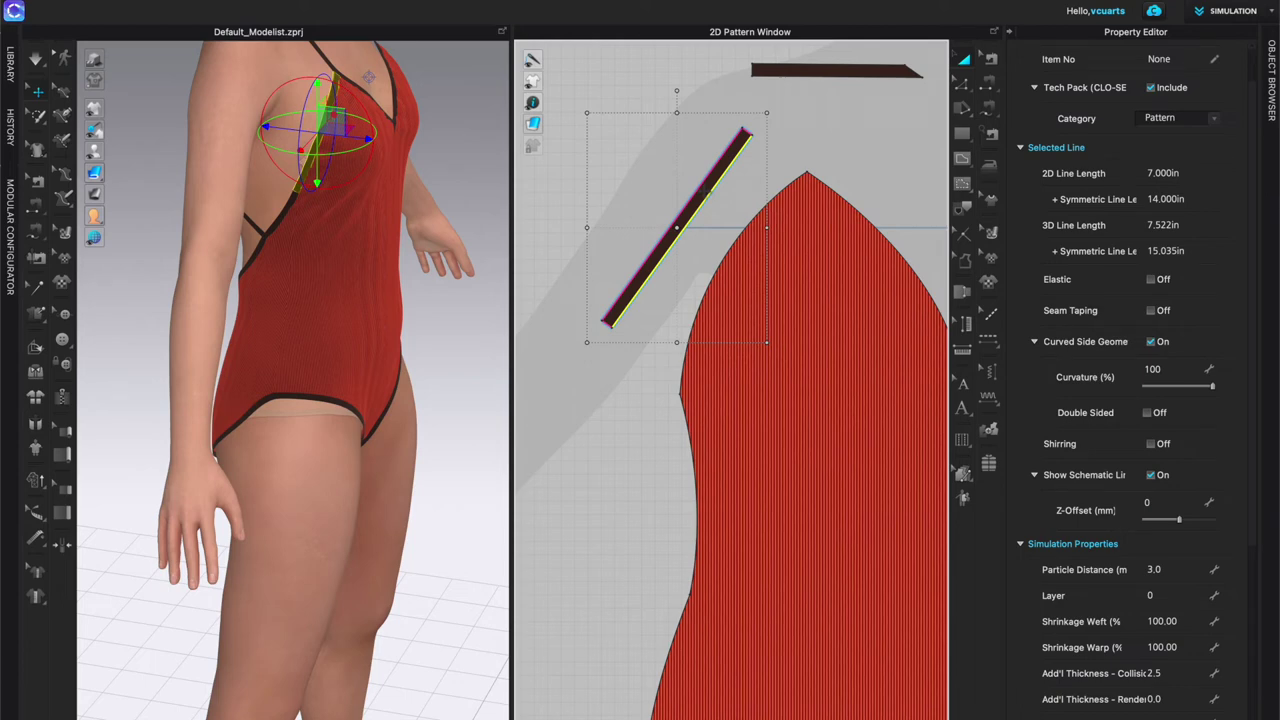
scroll(1063, 257, "down", 3)
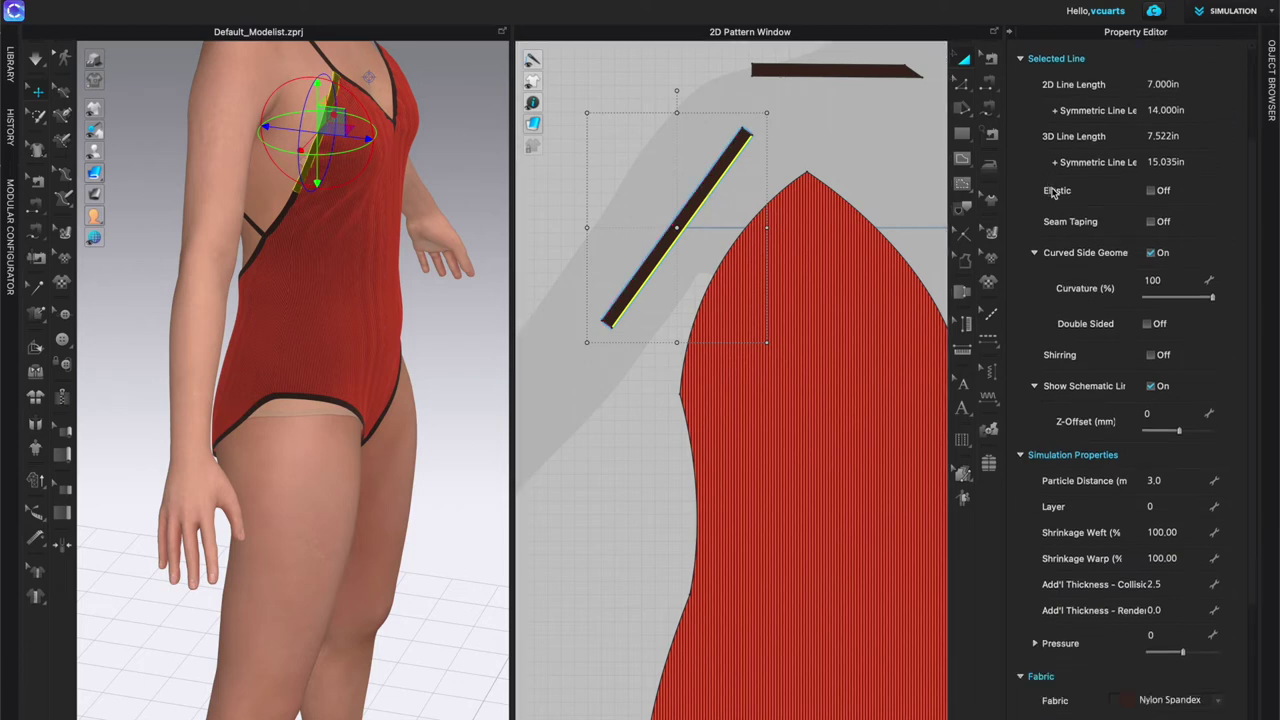
left_click(706, 201)
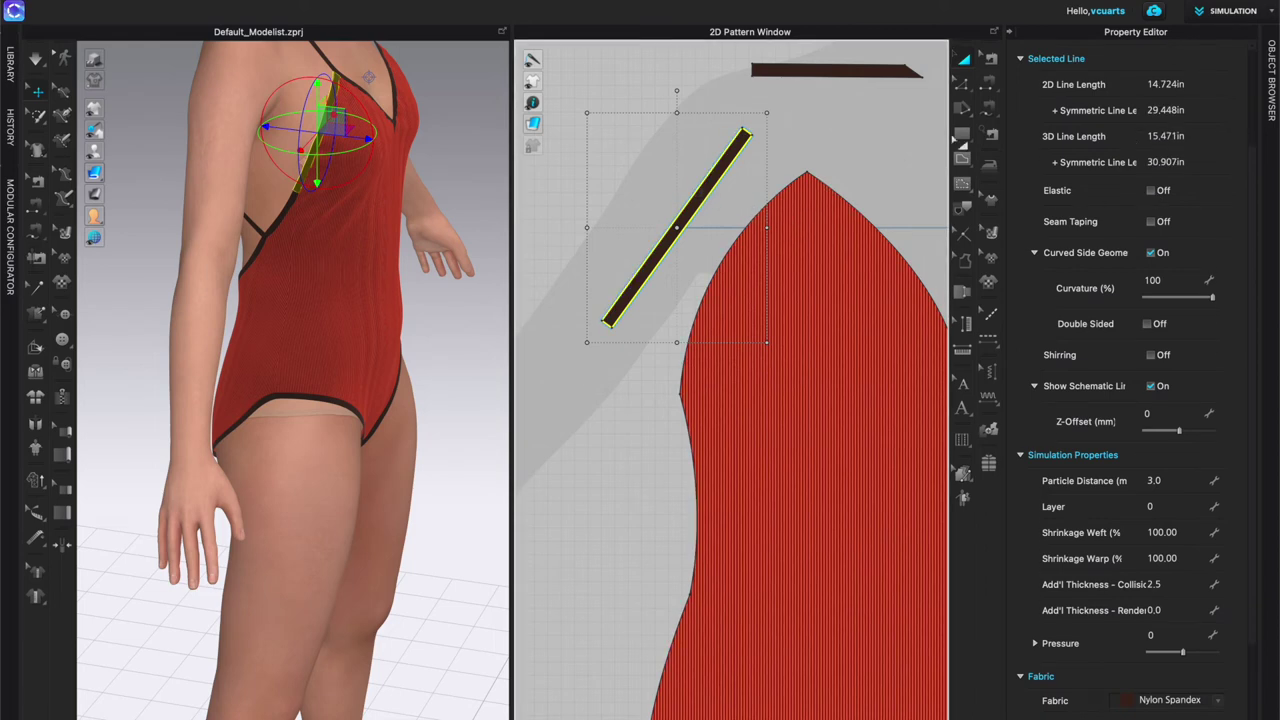
left_click(1151, 190)
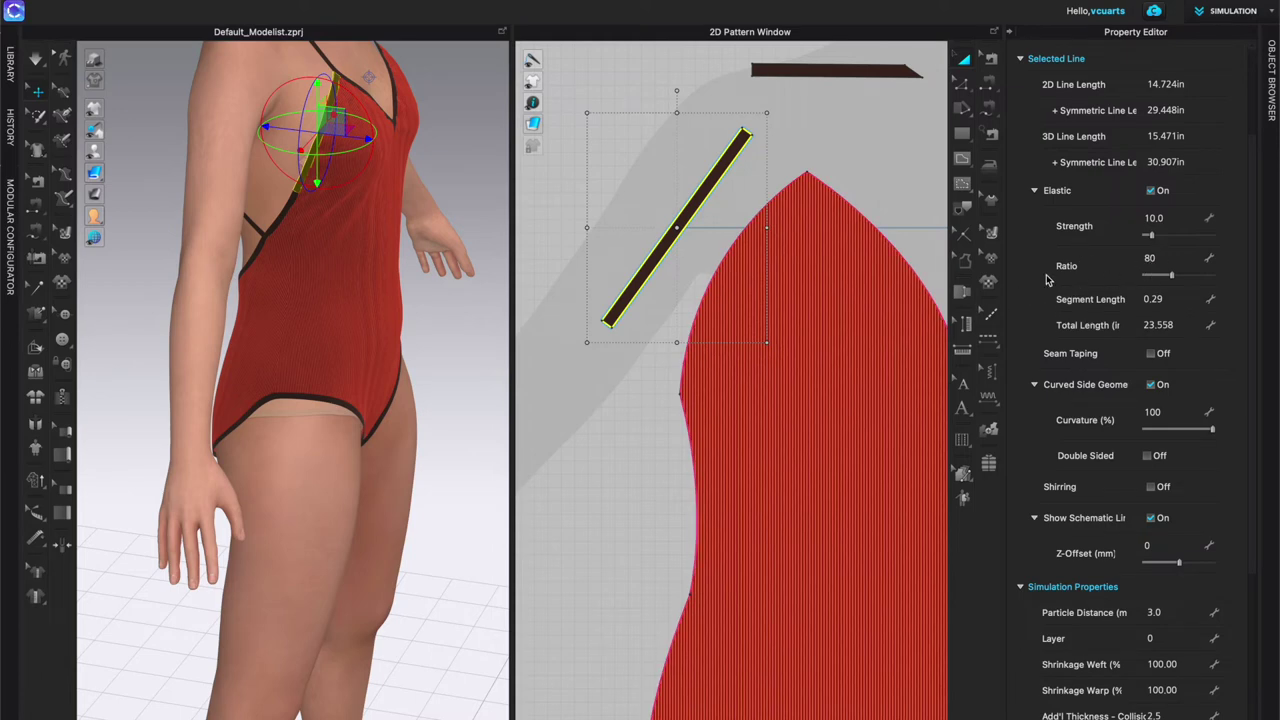
left_click(627, 245)
Step: Simulate the swimsuit with the elastic underarm strips and inspect the fit from the front and side
scroll(627, 245, "down", 5)
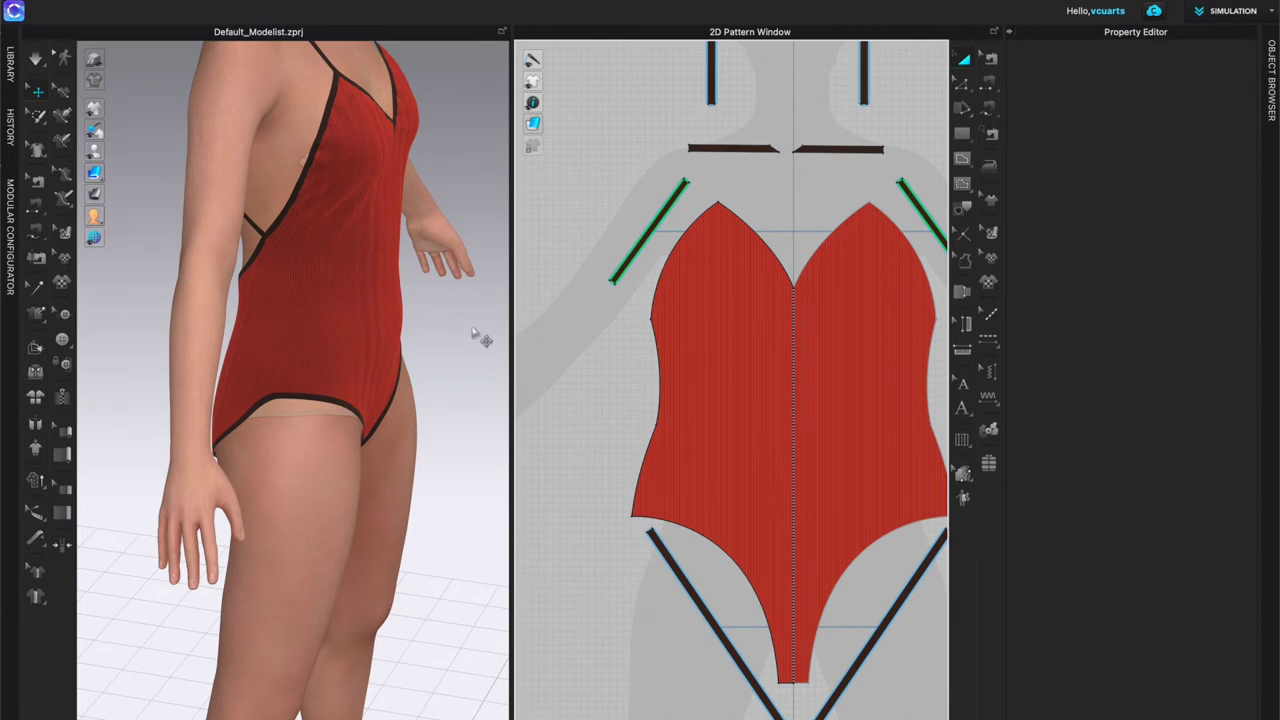
right_click_drag(469, 331, 438, 334)
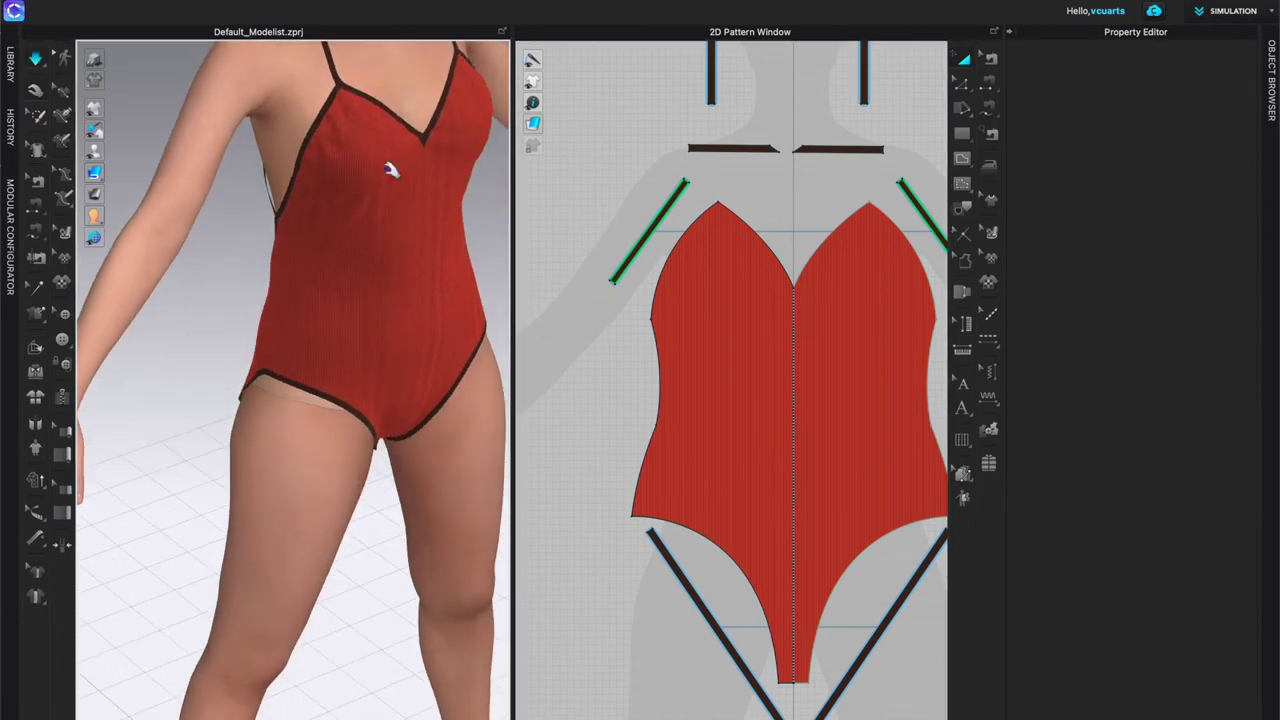
right_click_drag(371, 177, 426, 131)
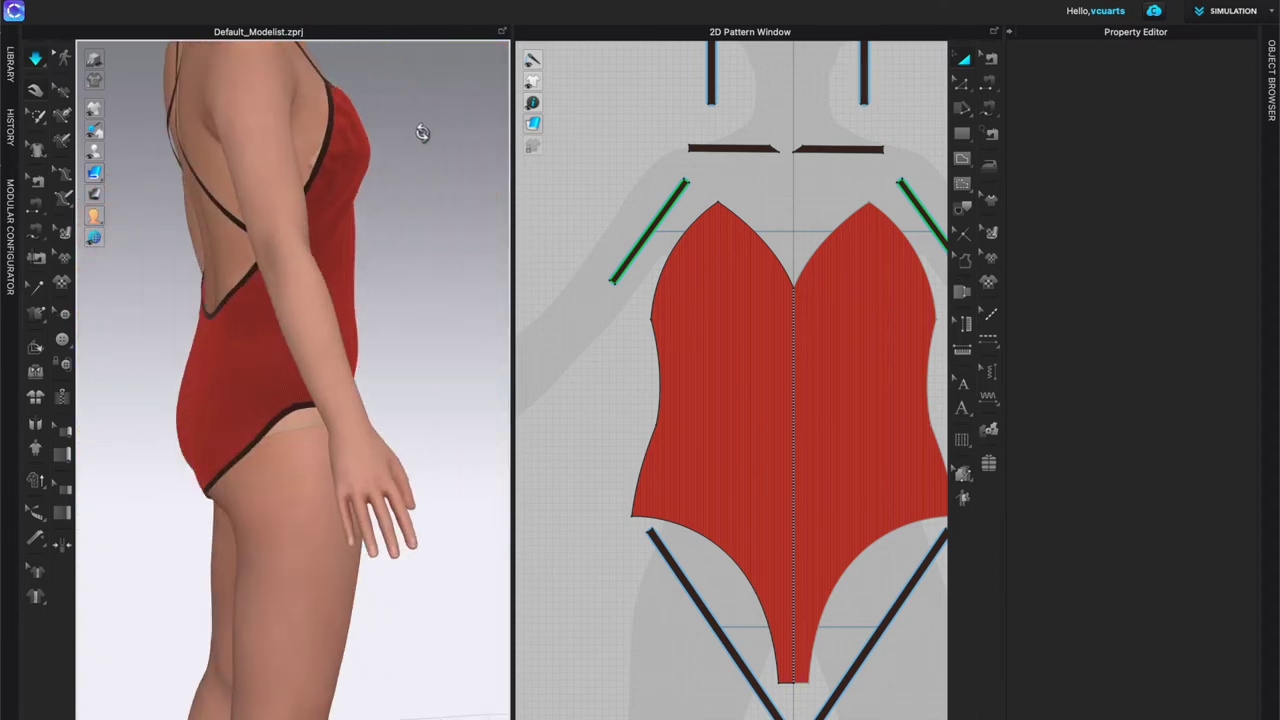
key("2")
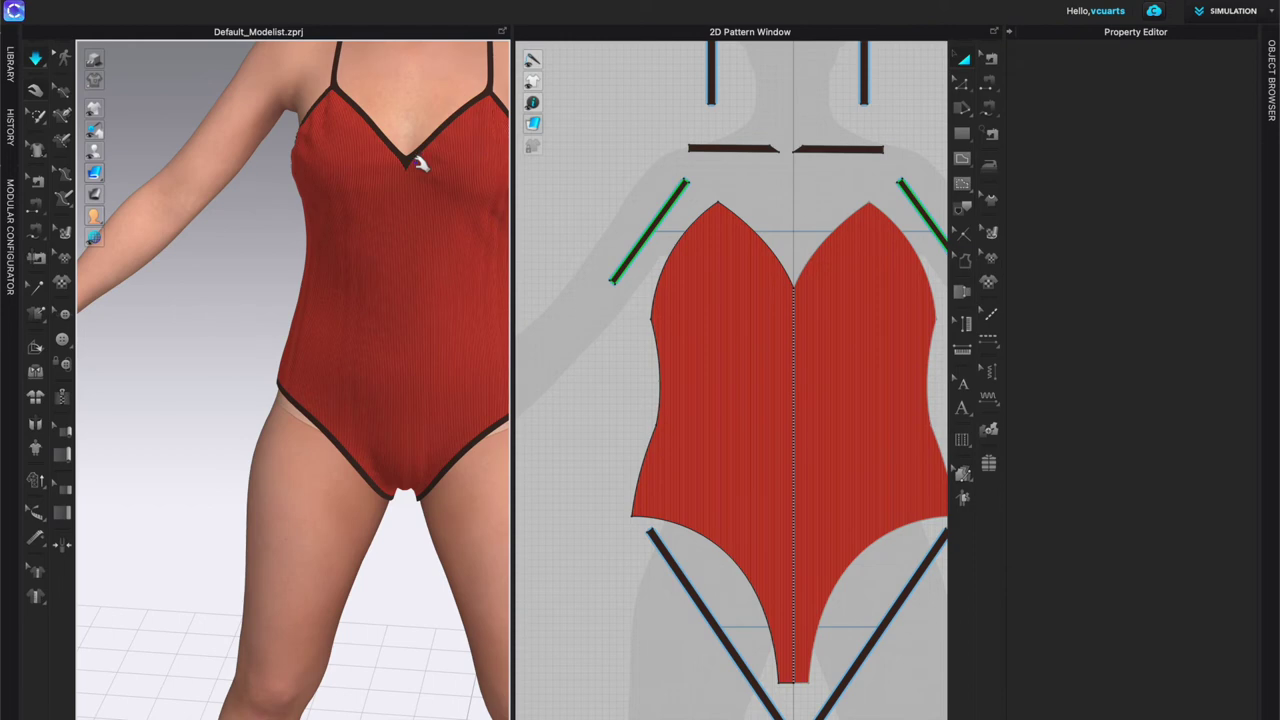
right_click_drag(330, 210, 406, 200)
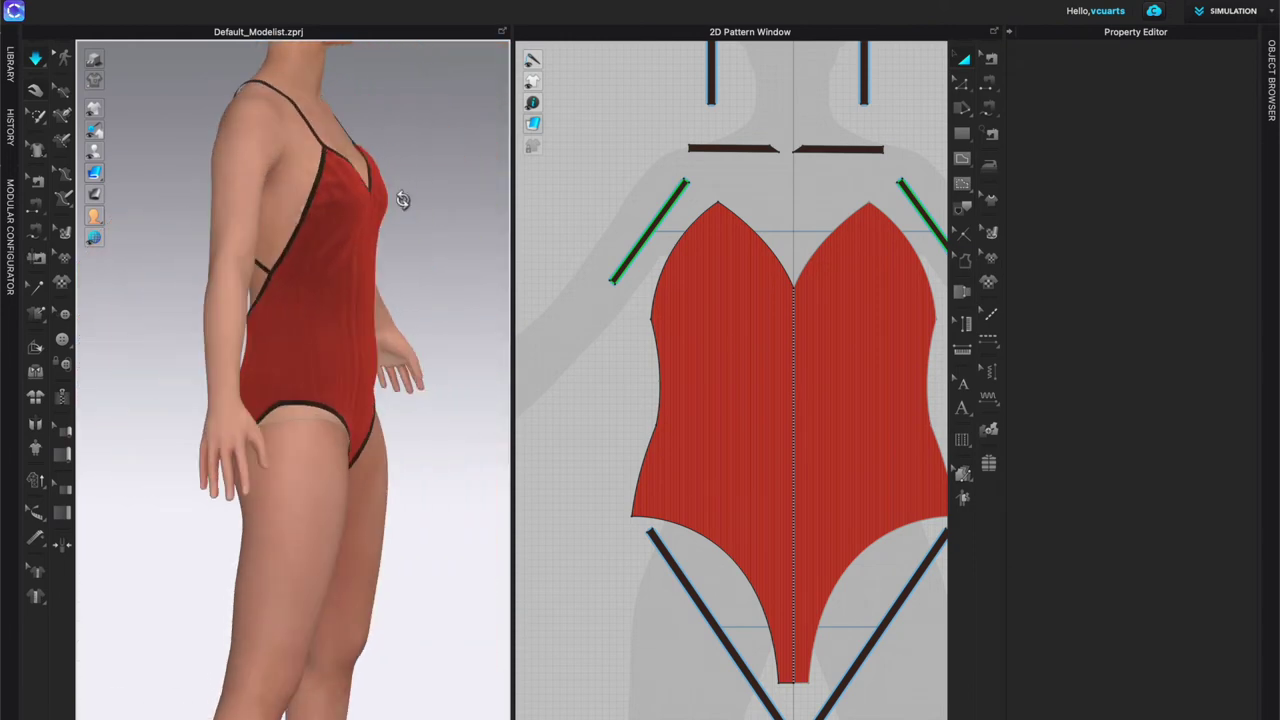
Step: Turn on Elastic for both long shoulder straps and set their ratio to 90
left_click(326, 146)
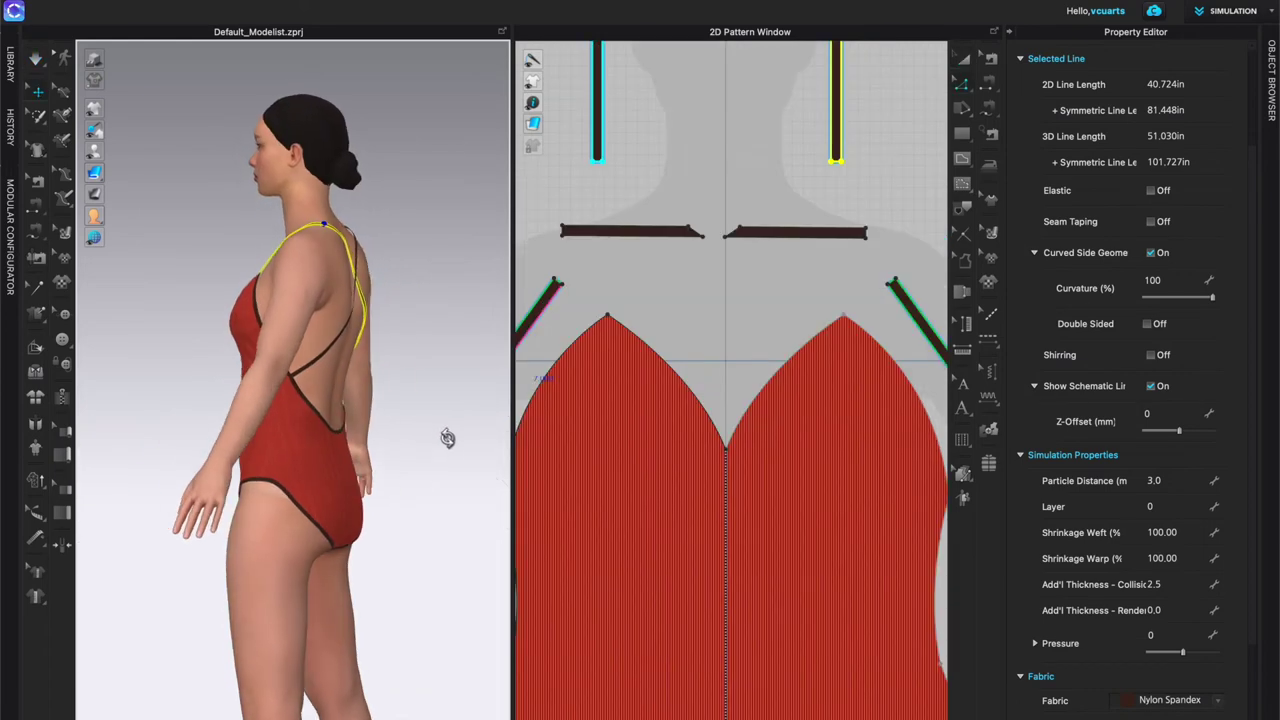
left_click(360, 246)
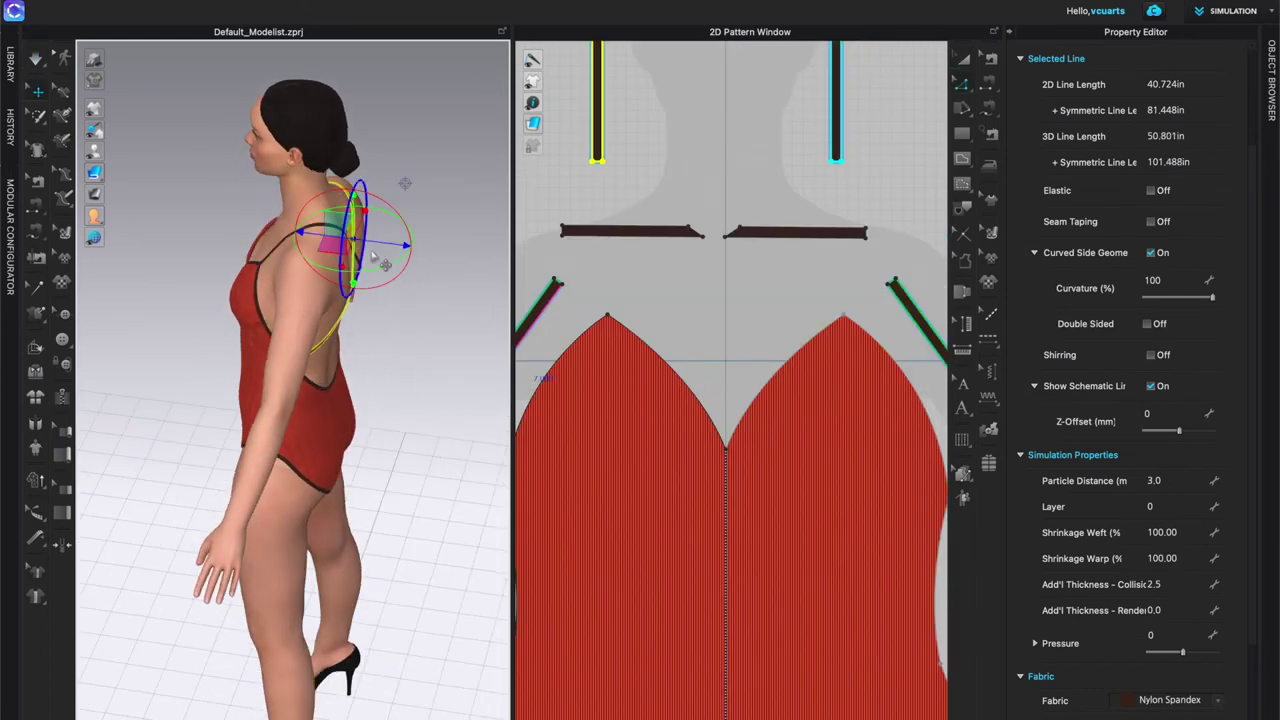
key("a")
left_click(838, 137, "shift")
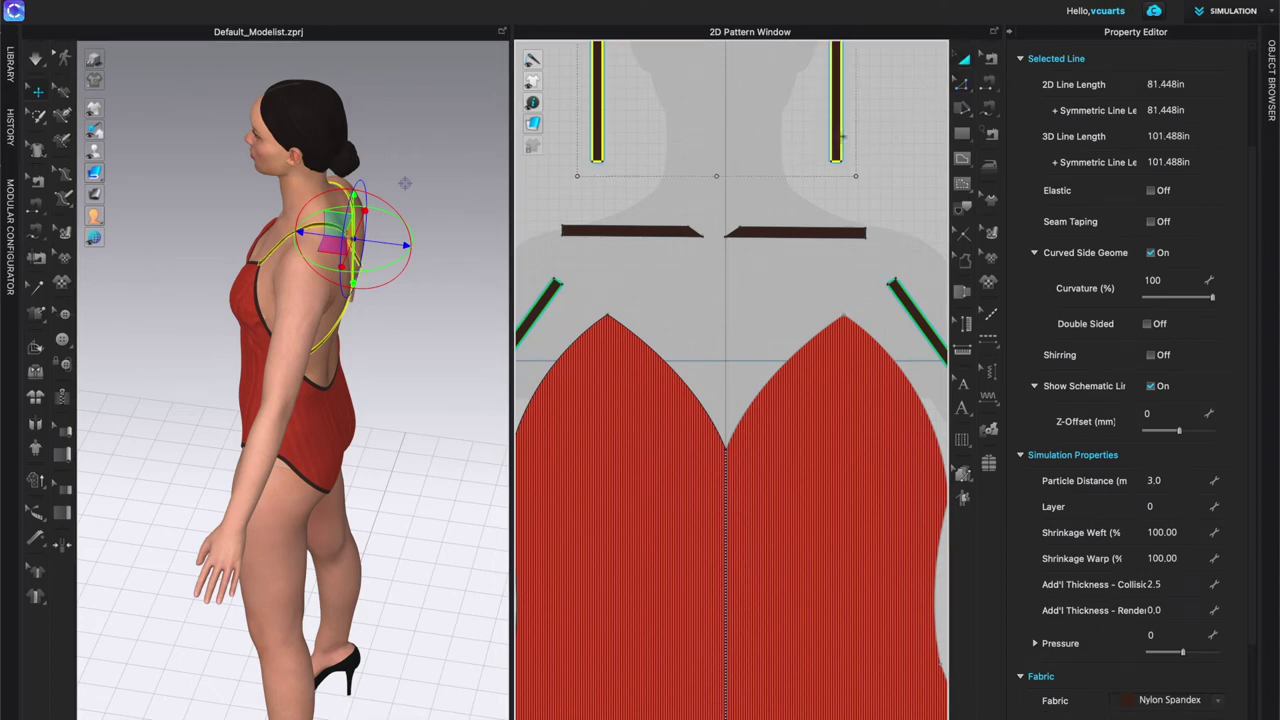
left_click(1151, 191)
left_click(1148, 259)
key("BackSpace")
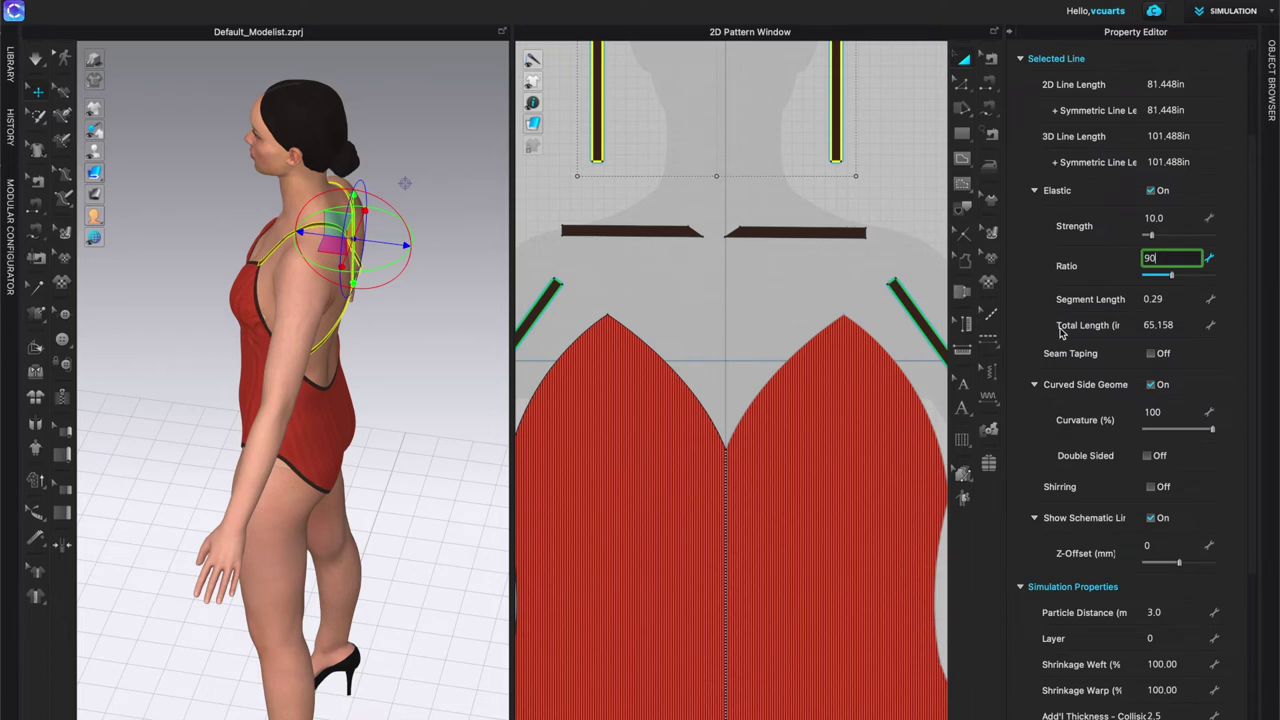
type("90")
key("Return")
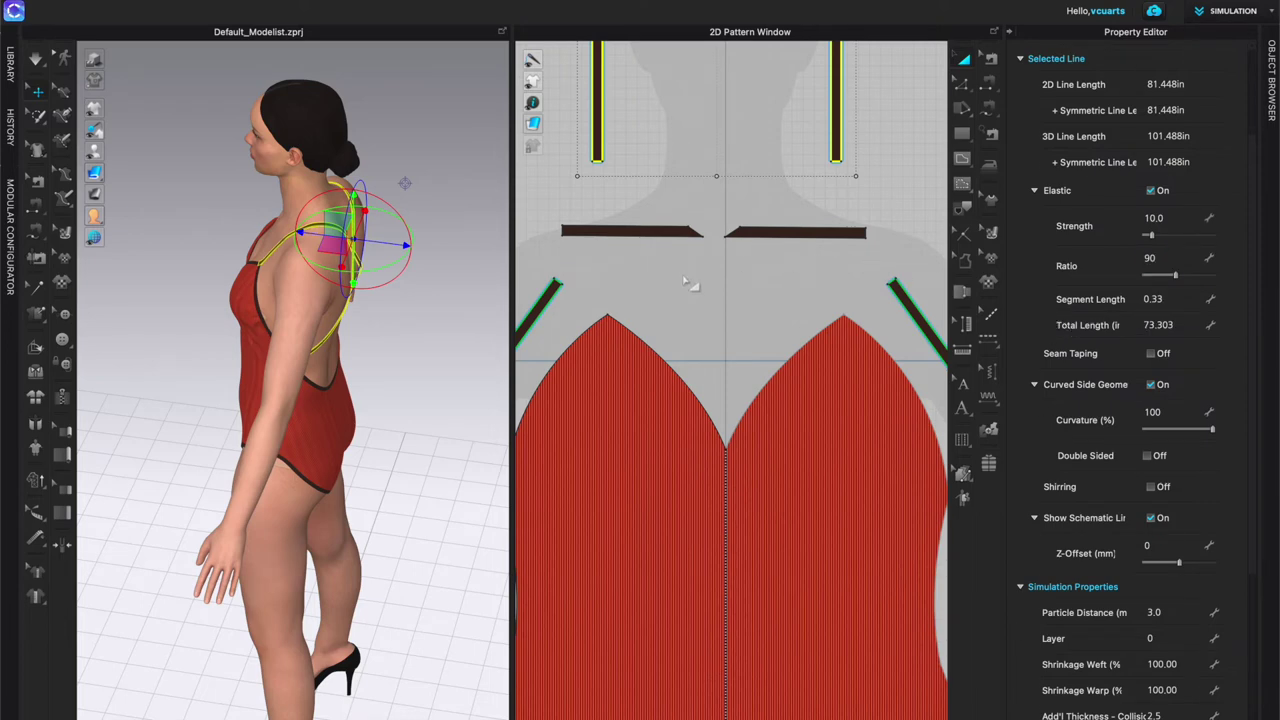
Step: Simulate the elastic shoulder straps, adjusting the back edge where the strap joins and checking the fit from several angles
right_click_drag(424, 348, 508, 322)
key("space")
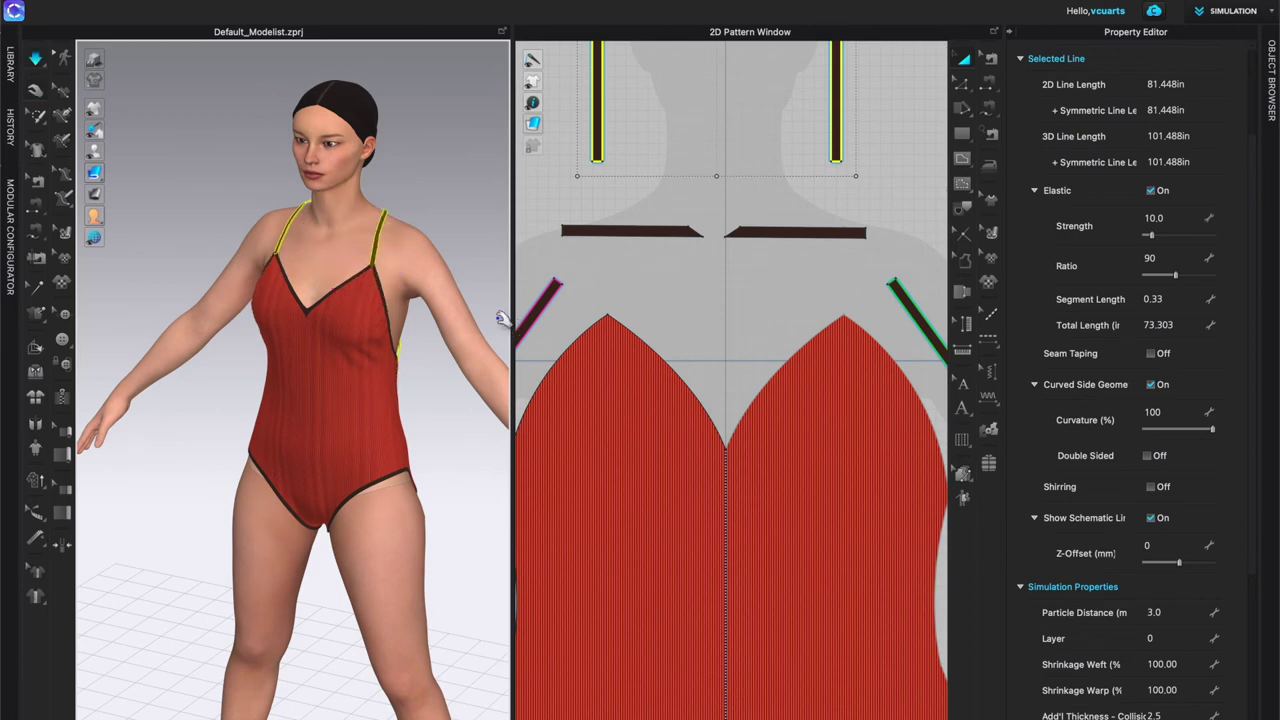
right_click_drag(500, 318, 372, 295)
scroll(305, 348, "up", 3)
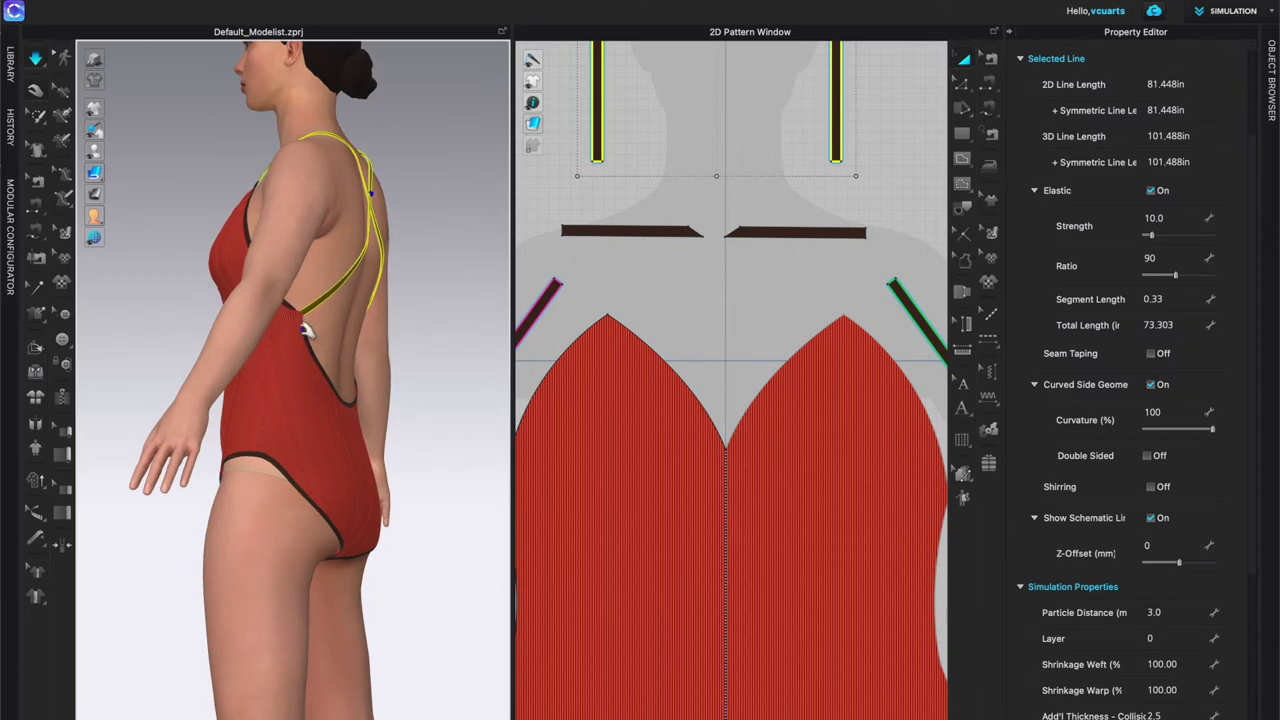
right_click_drag(323, 335, 268, 310)
scroll(270, 305, "up", 4)
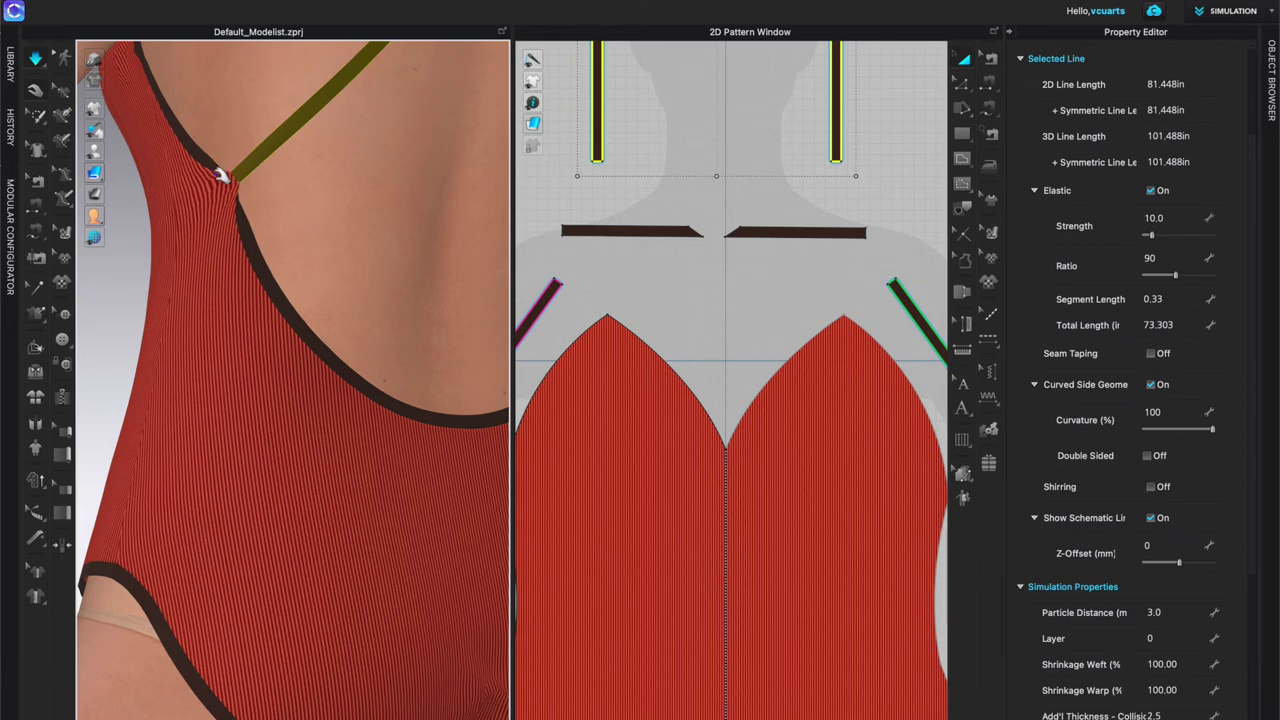
left_click_drag(224, 172, 254, 178)
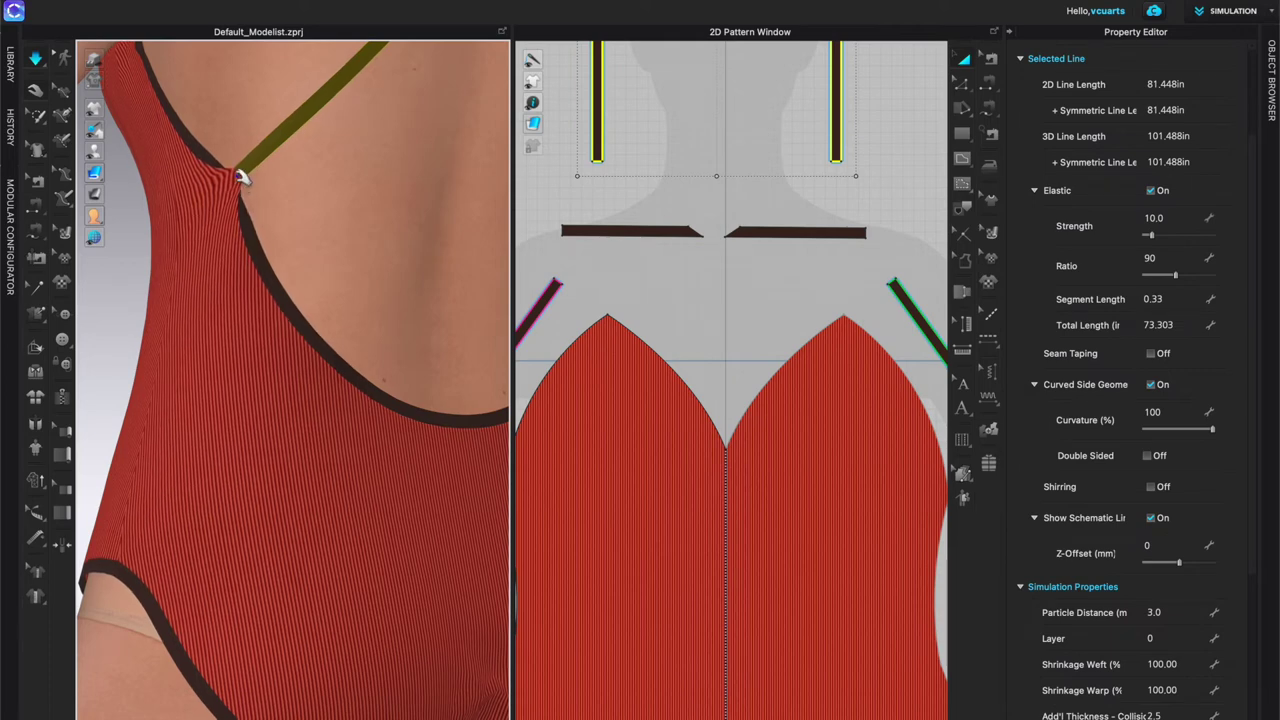
mouse_move(223, 234)
right_mouse_down()
mouse_move(189, 246)
mouse_move(246, 226)
right_mouse_up()
scroll(245, 225, "down", 6)
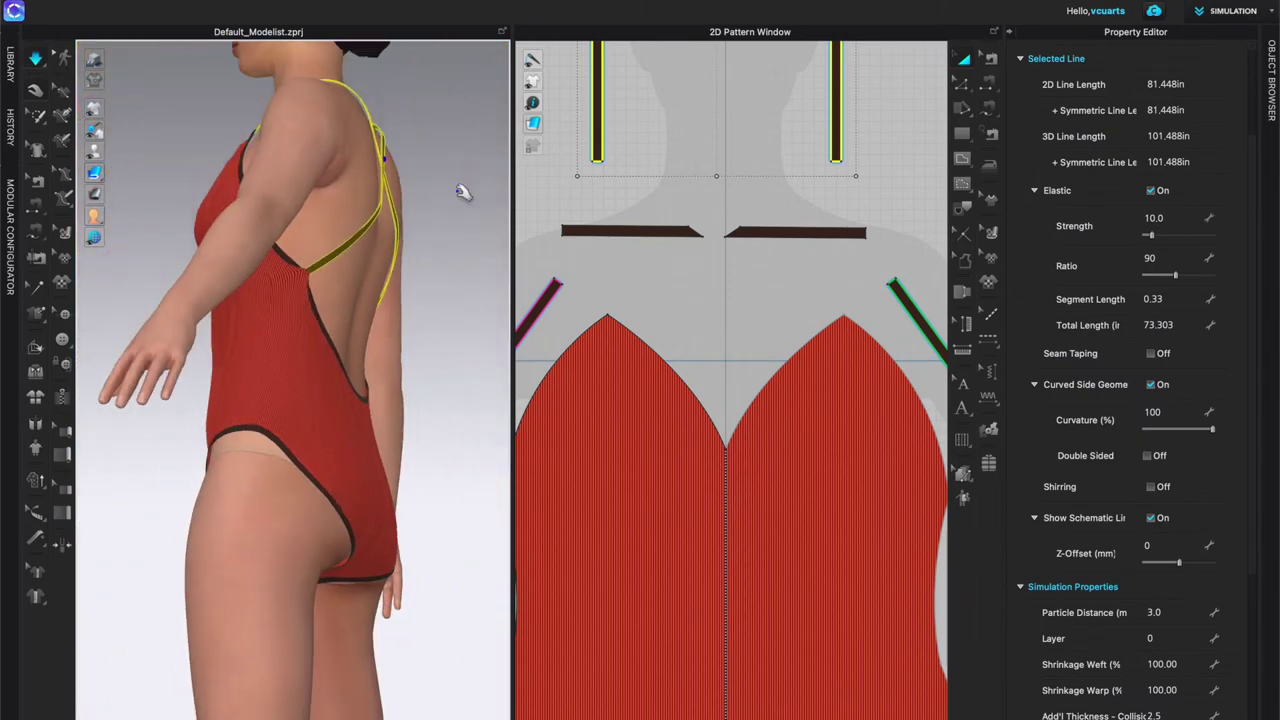
key("space")
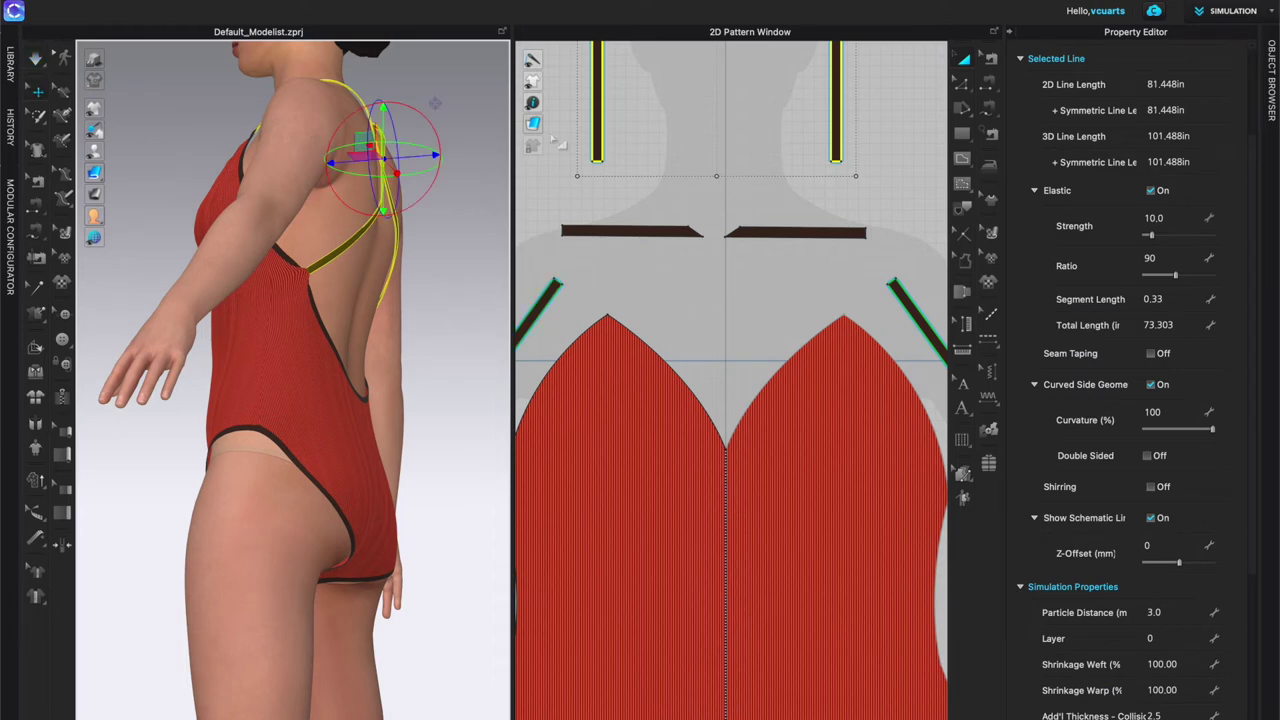
Step: Turn off Elastic on the shoulder straps and briefly simulate the garment to compare the fit
left_click(652, 195)
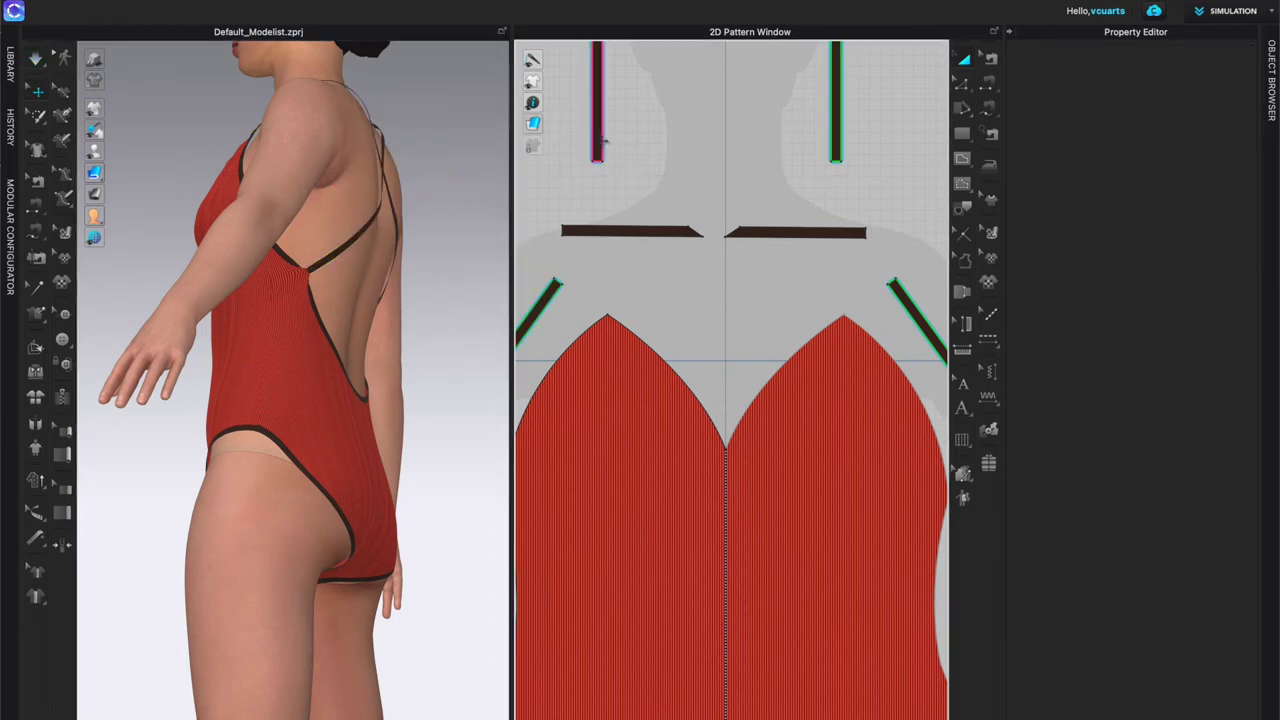
left_click(603, 142)
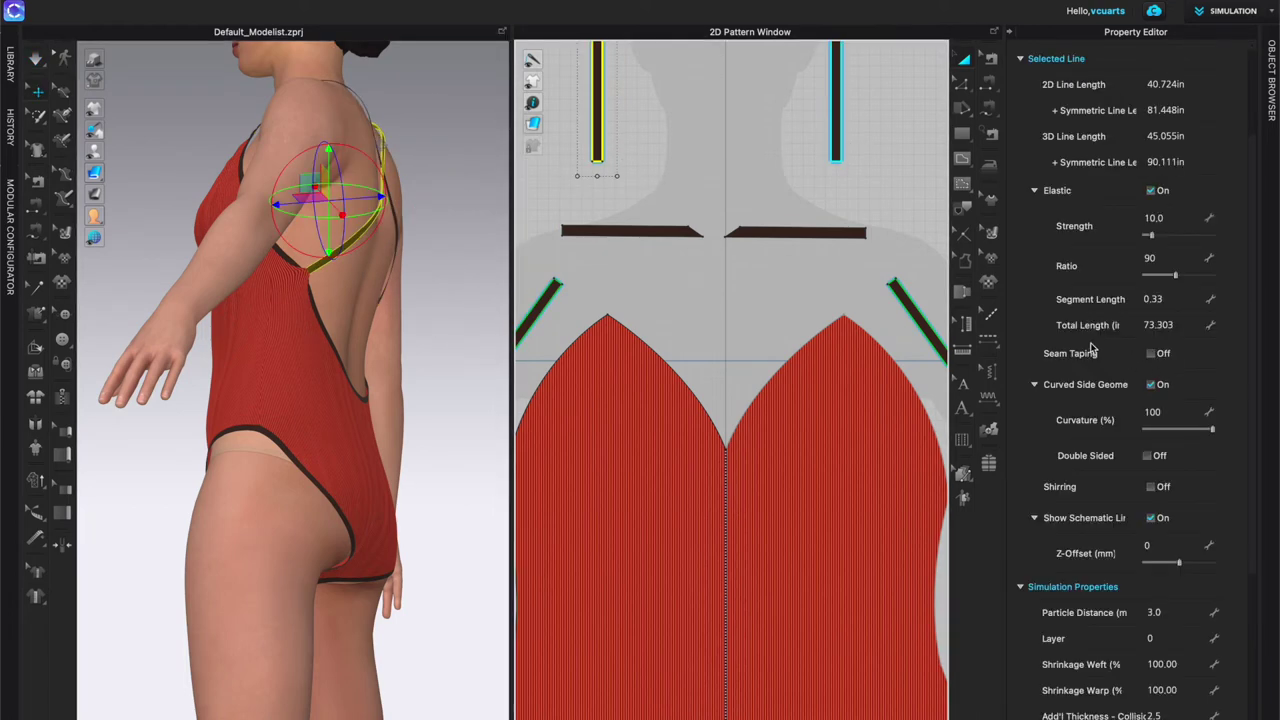
left_click(1150, 190)
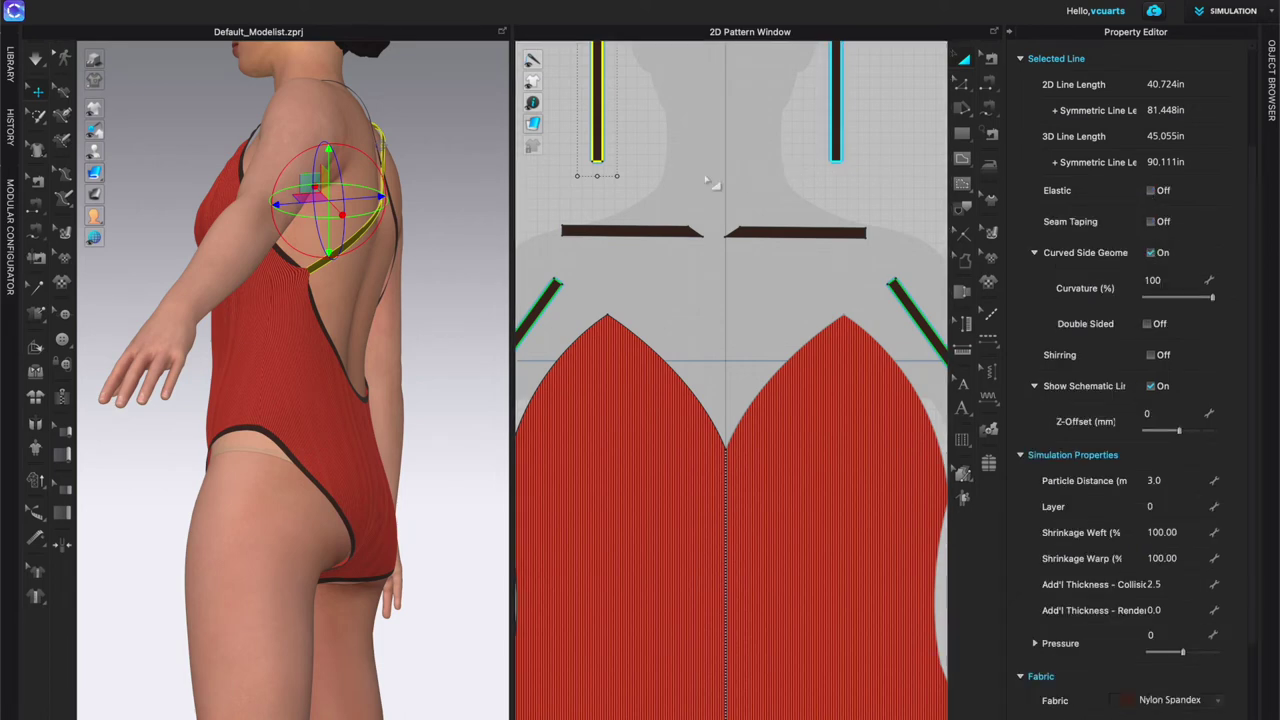
key("space")
key("space")
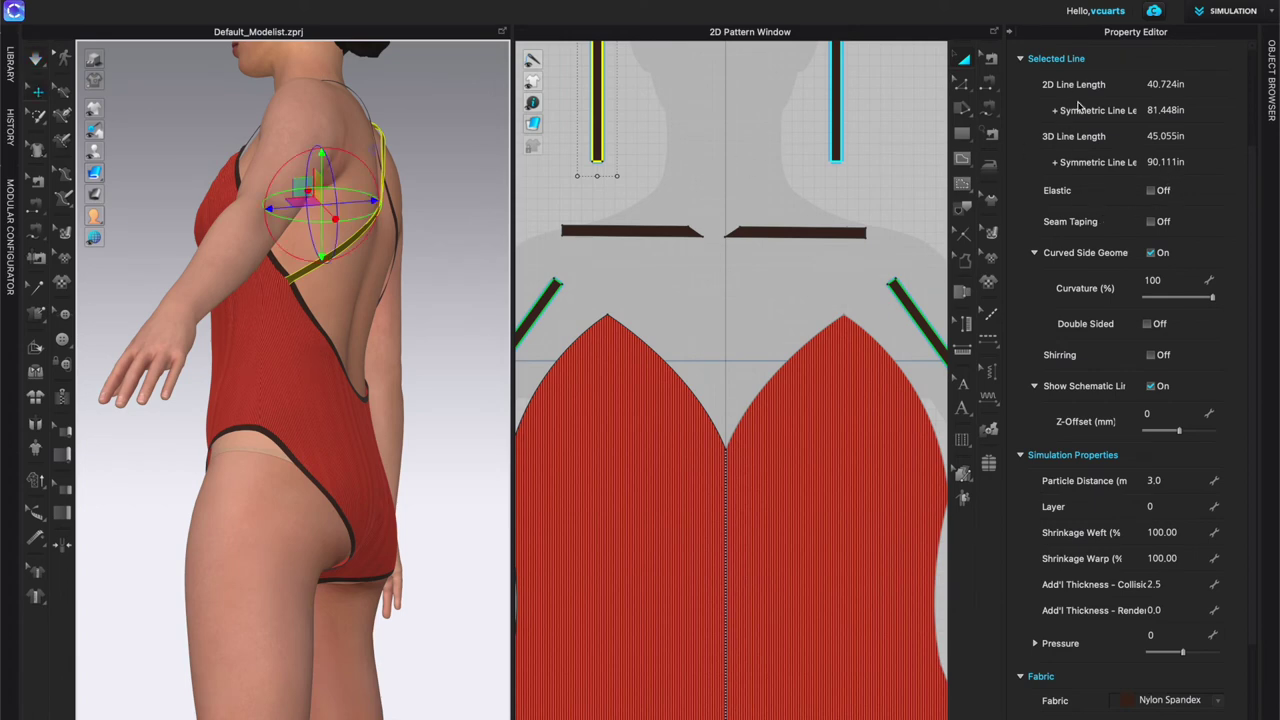
Step: Turn on Elastic for the long shoulder straps again and set their ratio to 100
scroll(1078, 181, "up", 1)
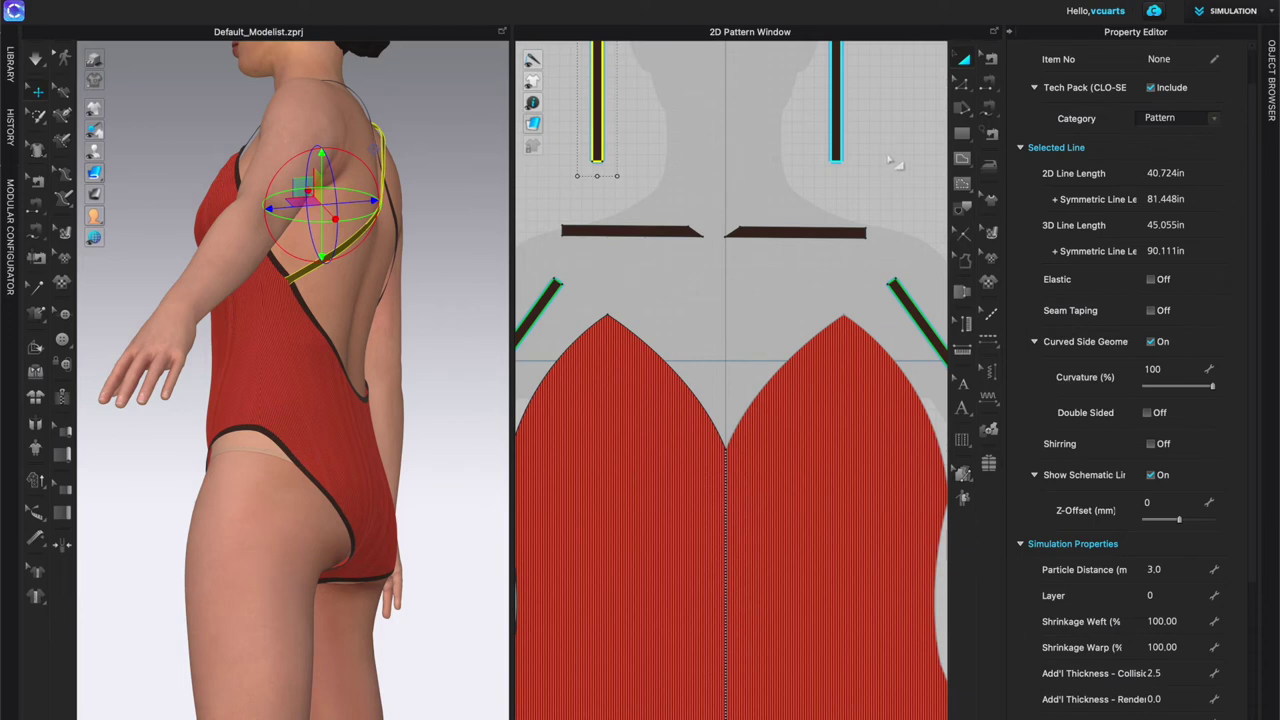
left_click(1152, 281)
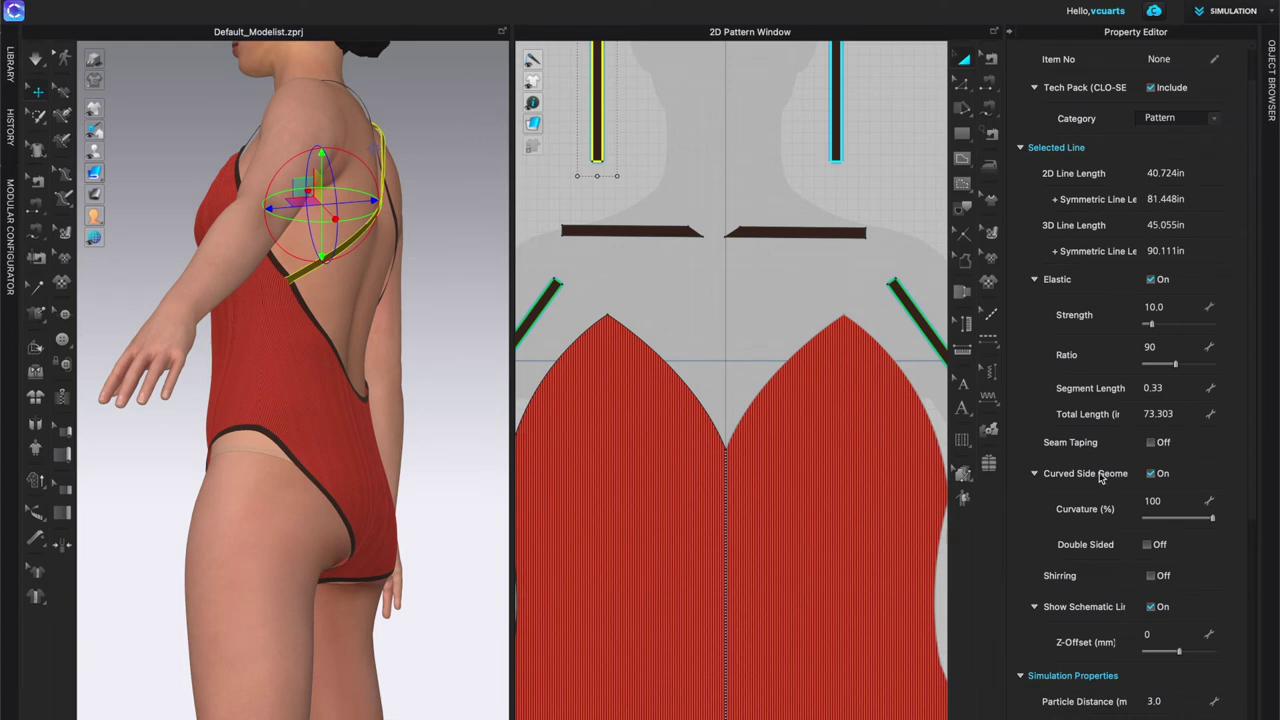
left_click(1152, 347)
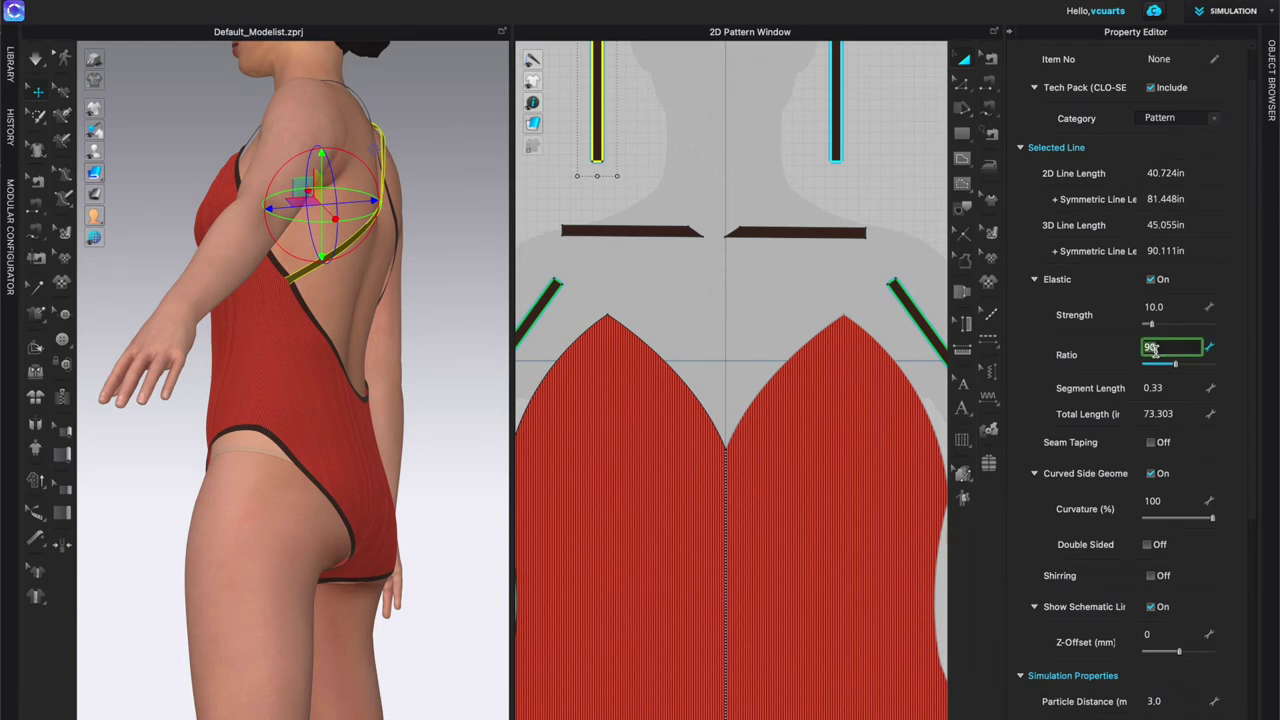
type("100")
key("Return")
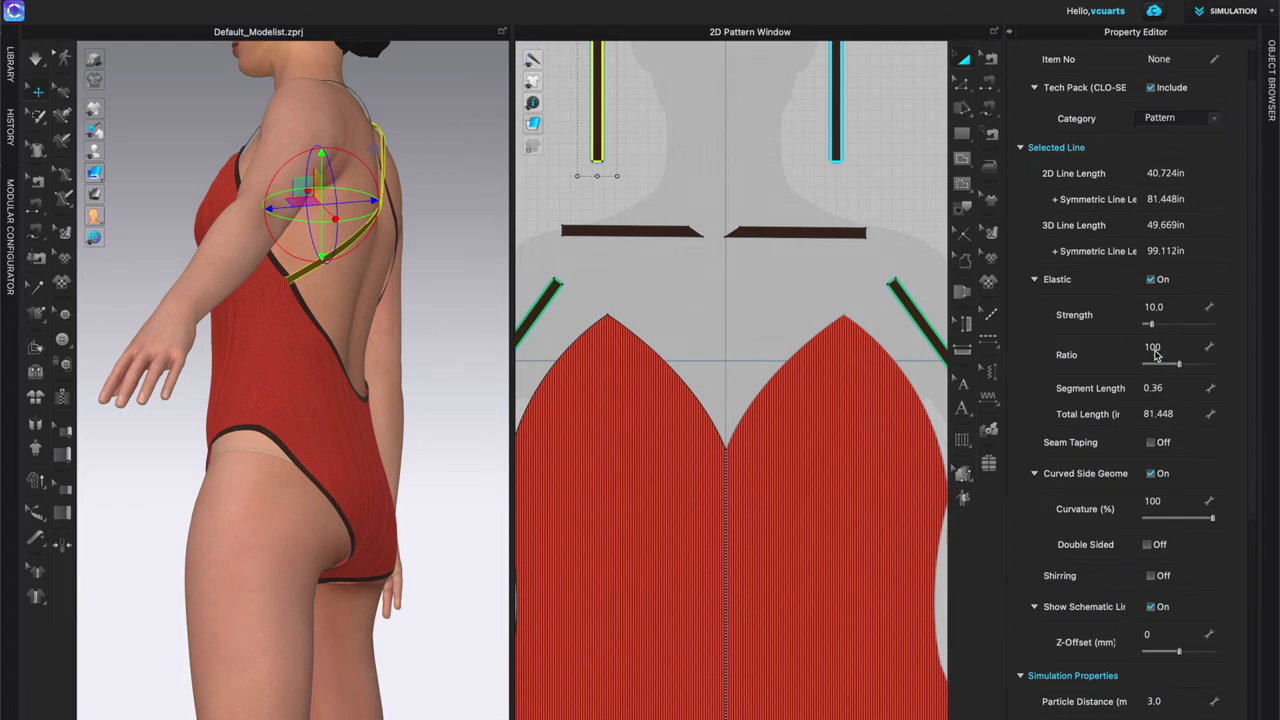
Step: Simulate the swimsuit with the elastic shoulder straps and examine how they sit across the back and sides
right_click_drag(497, 399, 463, 410)
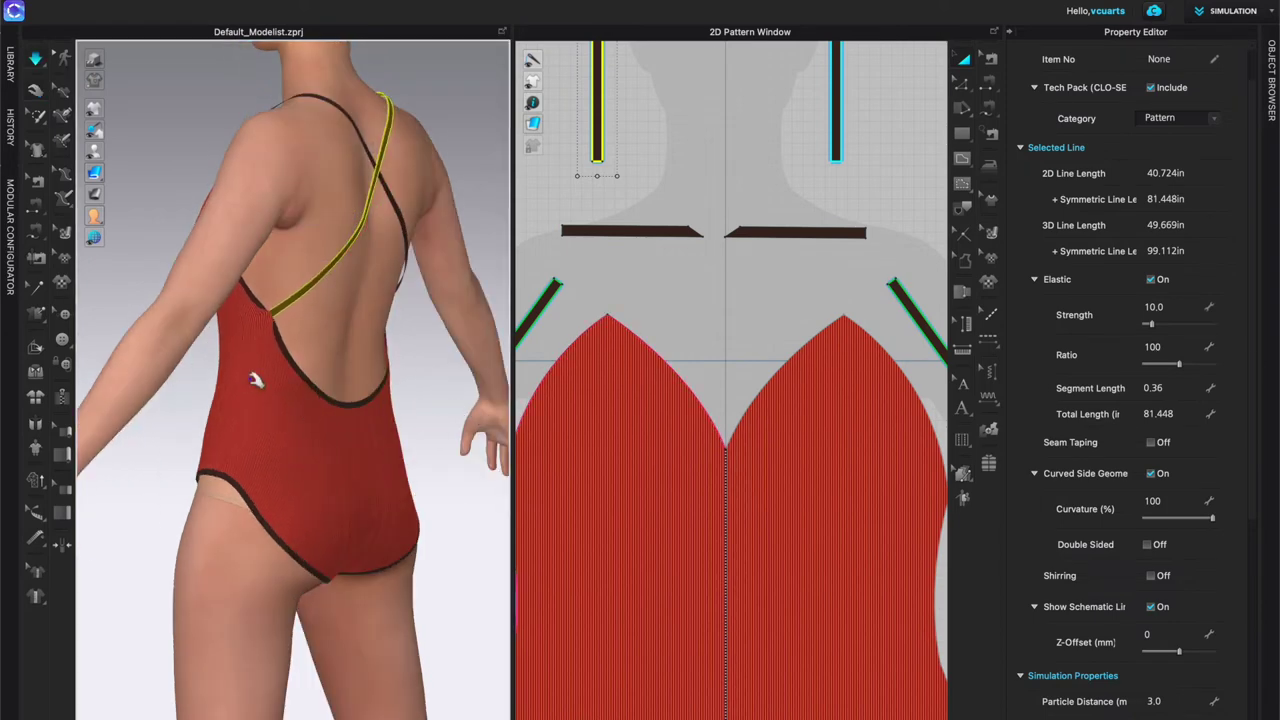
right_click_drag(274, 362, 223, 371)
right_click_drag(340, 361, 371, 351)
right_click_drag(277, 396, 417, 388)
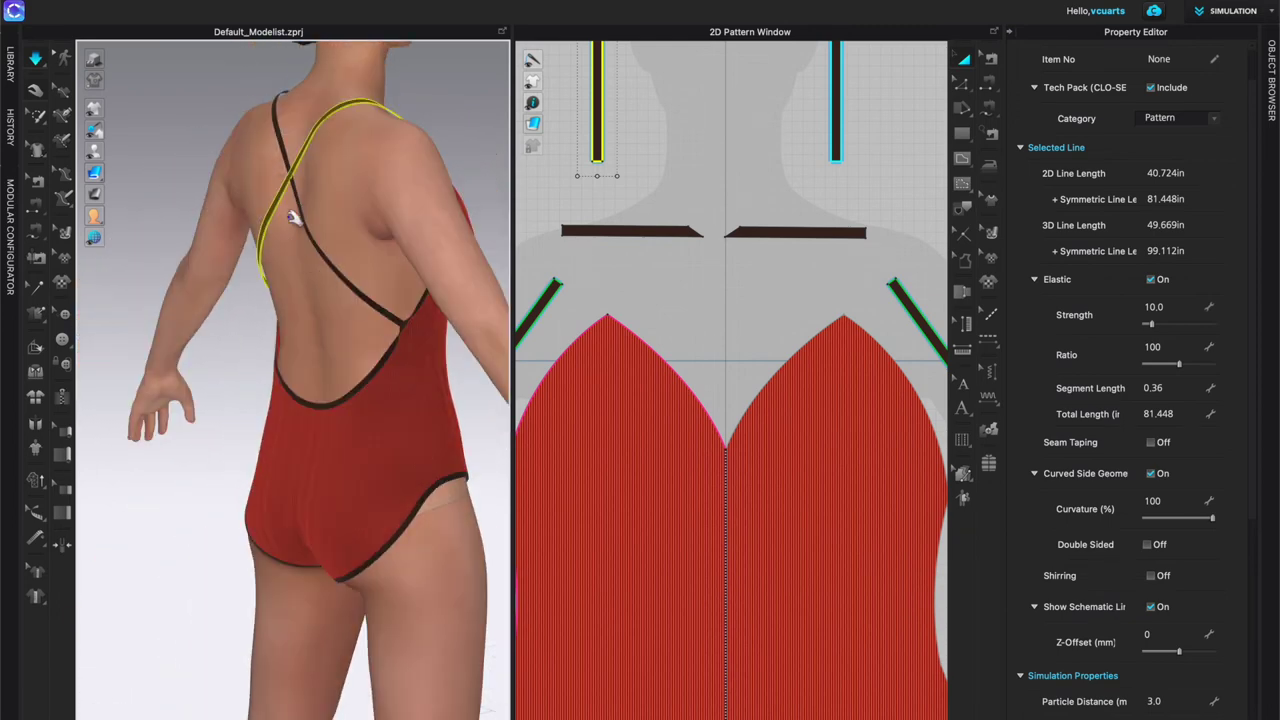
right_click_drag(418, 527, 270, 515)
right_click_drag(266, 396, 337, 438)
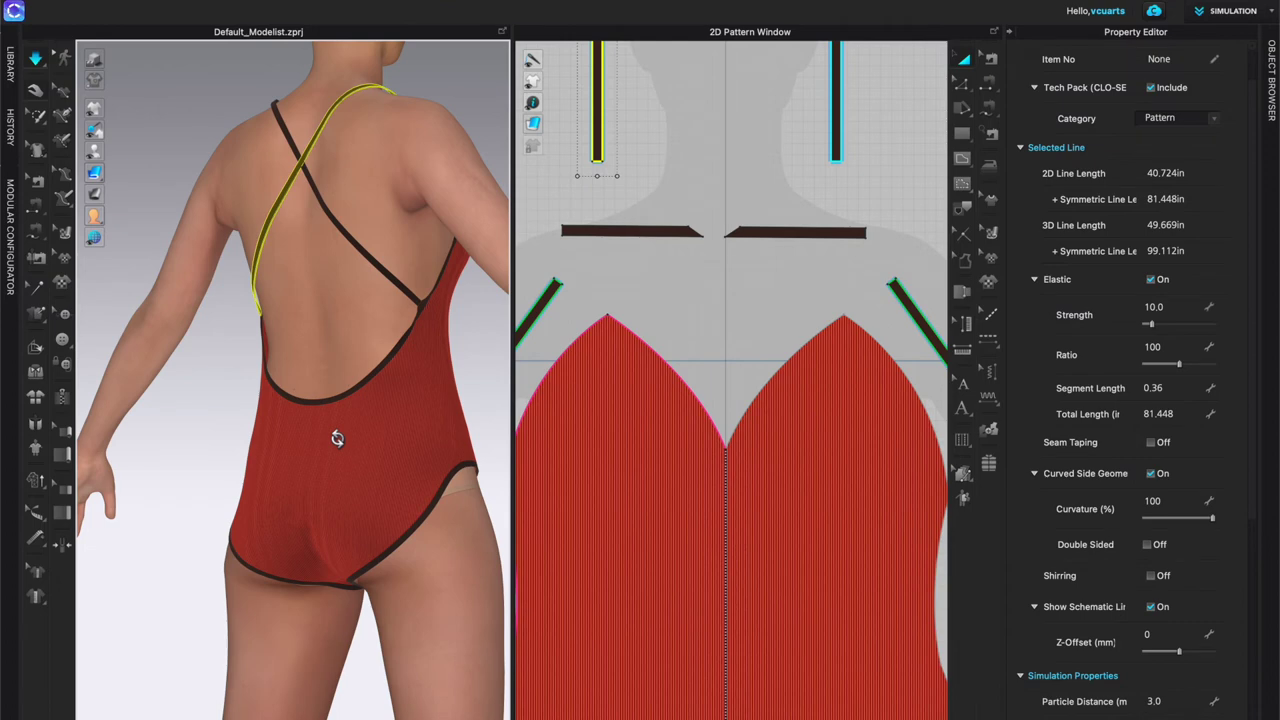
right_click_drag(337, 437, 441, 448)
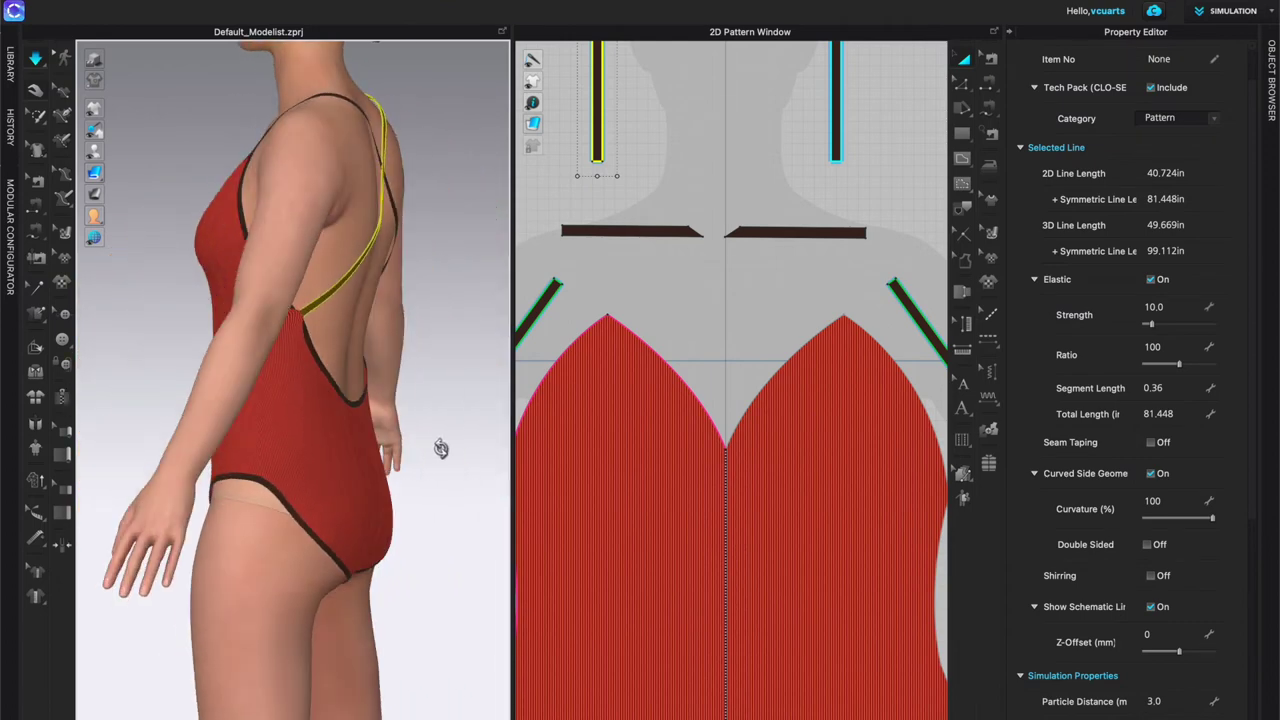
Step: Set the elastic ratio of both underarm binding strips to 100
right_click_drag(290, 448, 379, 464)
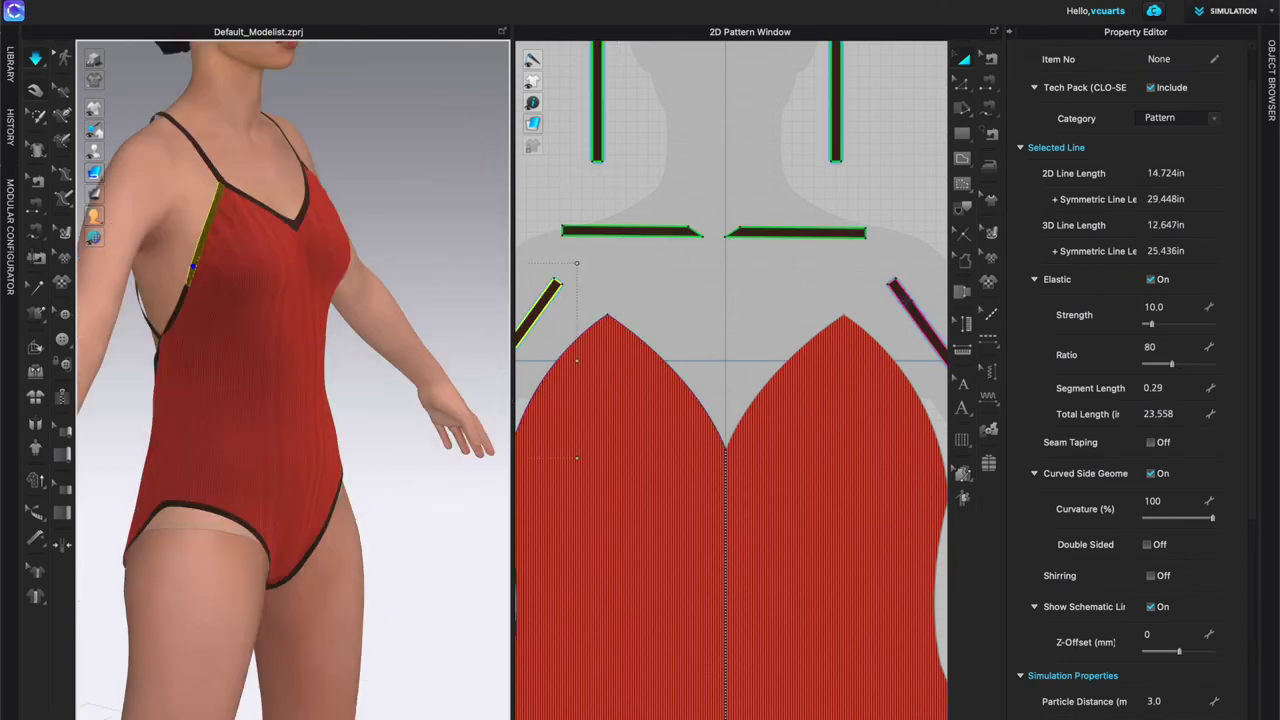
left_click(902, 306, "shift")
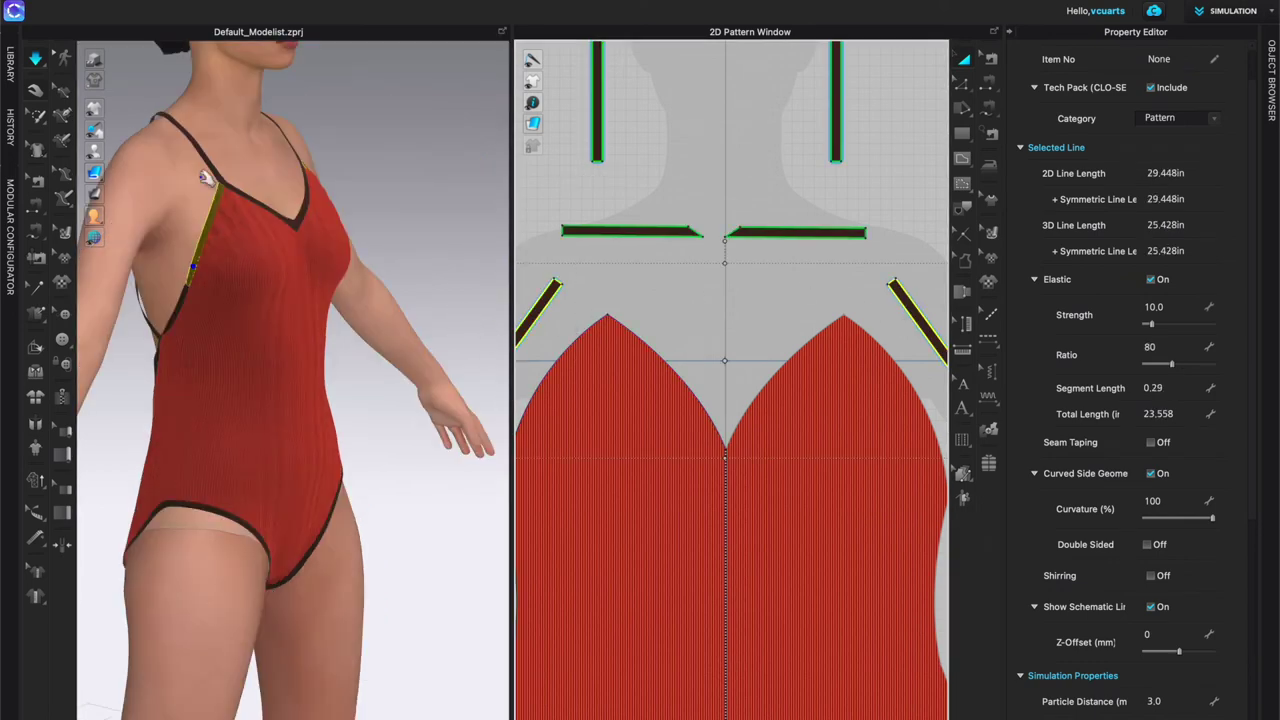
left_click(1155, 347)
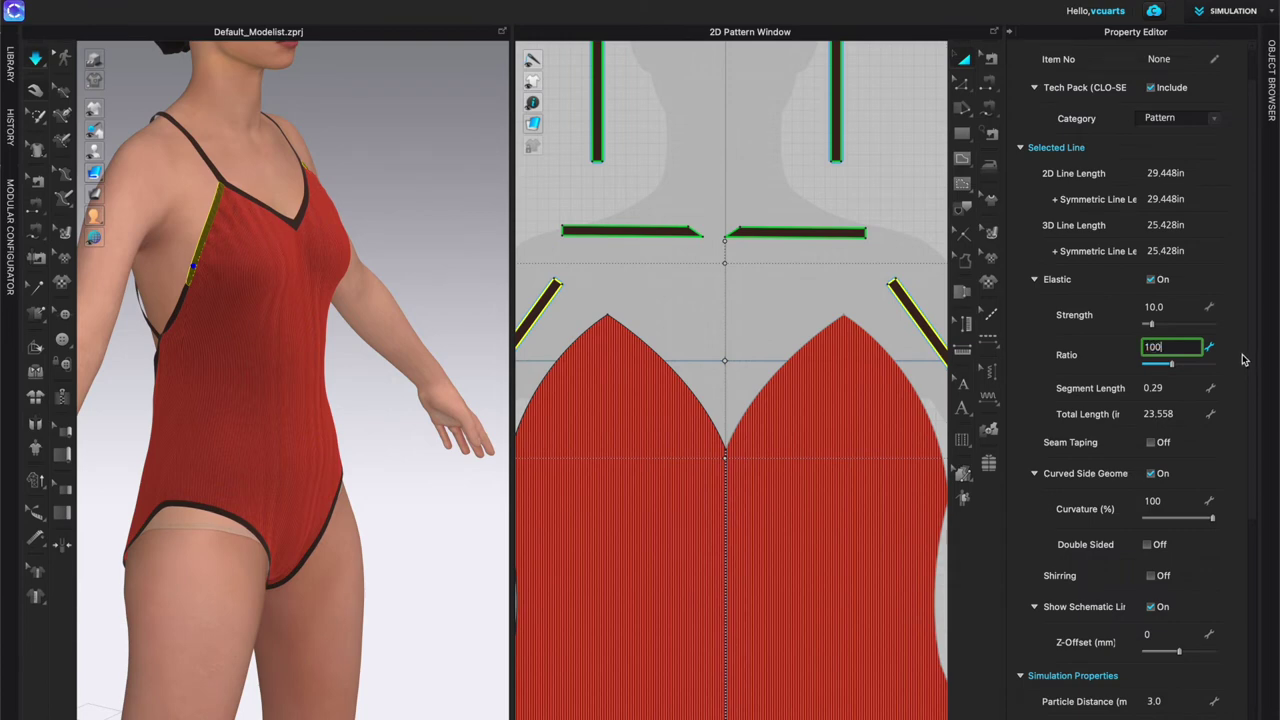
key("Return")
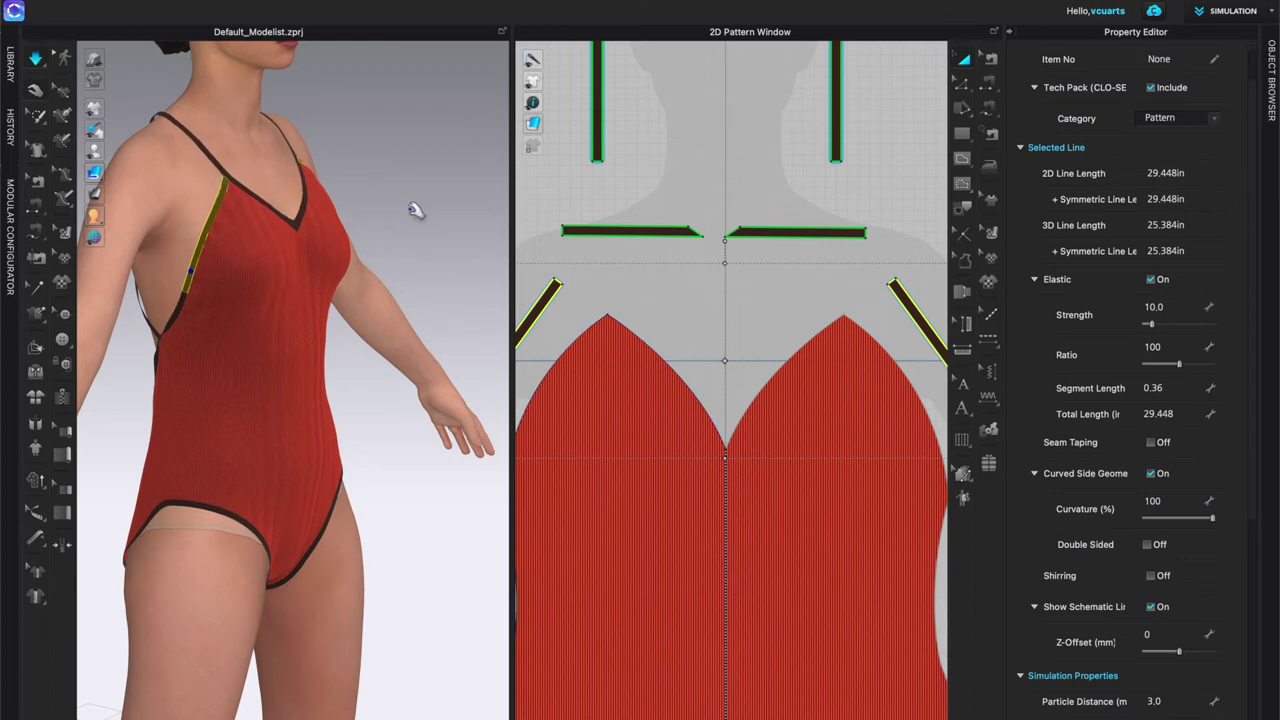
Step: Examine the simulated swimsuit from the side, front and back, both full figure and close up
right_click_drag(309, 308, 145, 312)
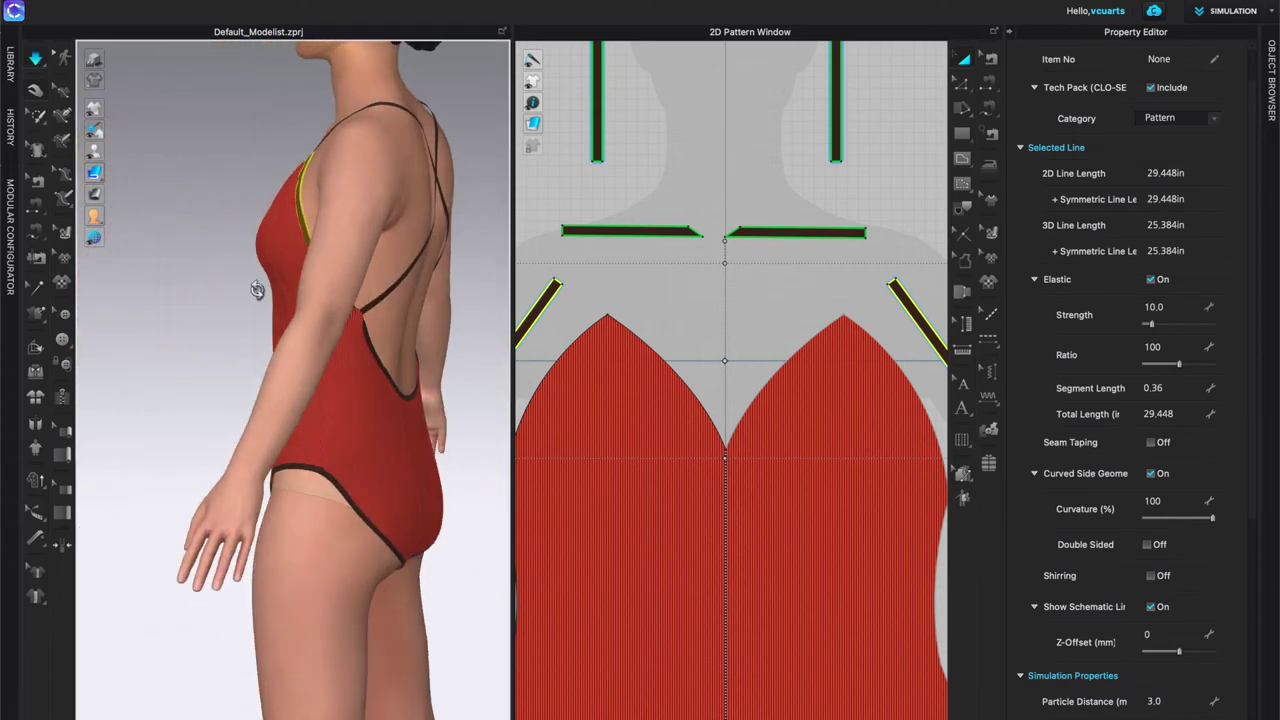
right_click_drag(276, 286, 242, 285)
right_click_drag(331, 329, 384, 342)
scroll(268, 351, "down", 5)
left_click(357, 291)
scroll(340, 290, "up", 10)
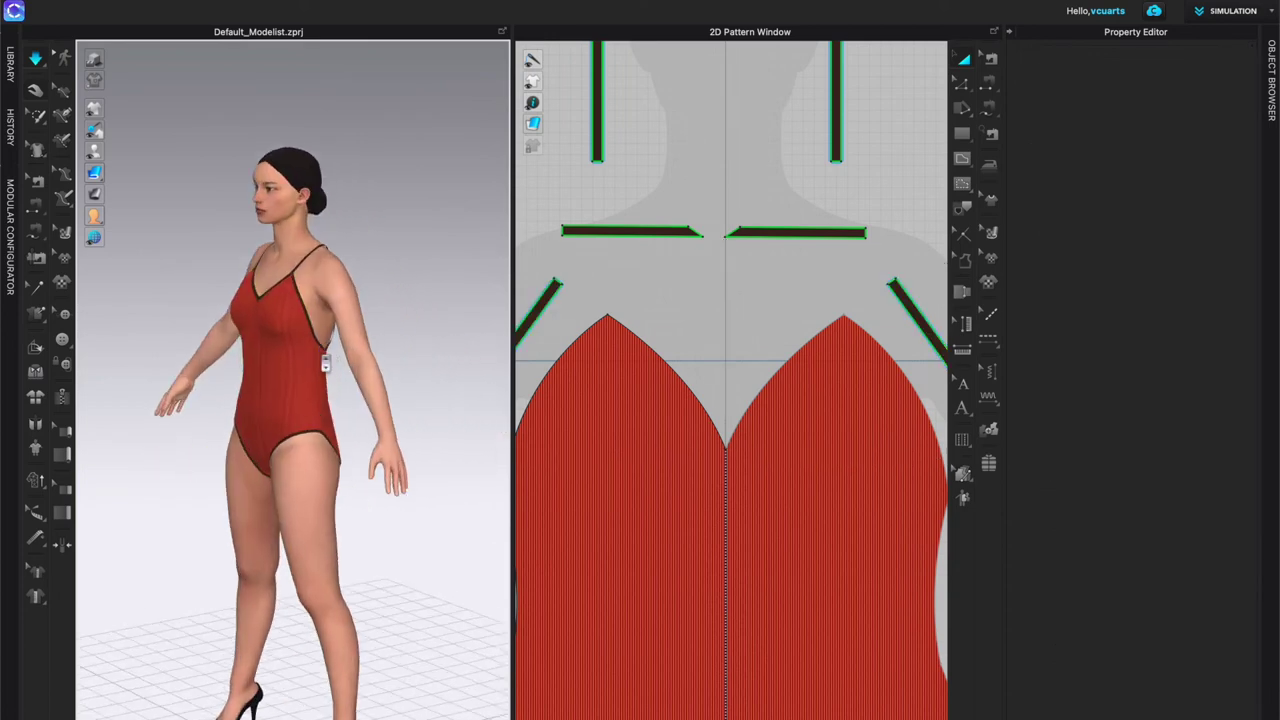
right_click_drag(316, 255, 417, 269)
right_click_drag(384, 219, 230, 250)
right_click_drag(262, 405, 494, 371)
scroll(498, 372, "up", 2)
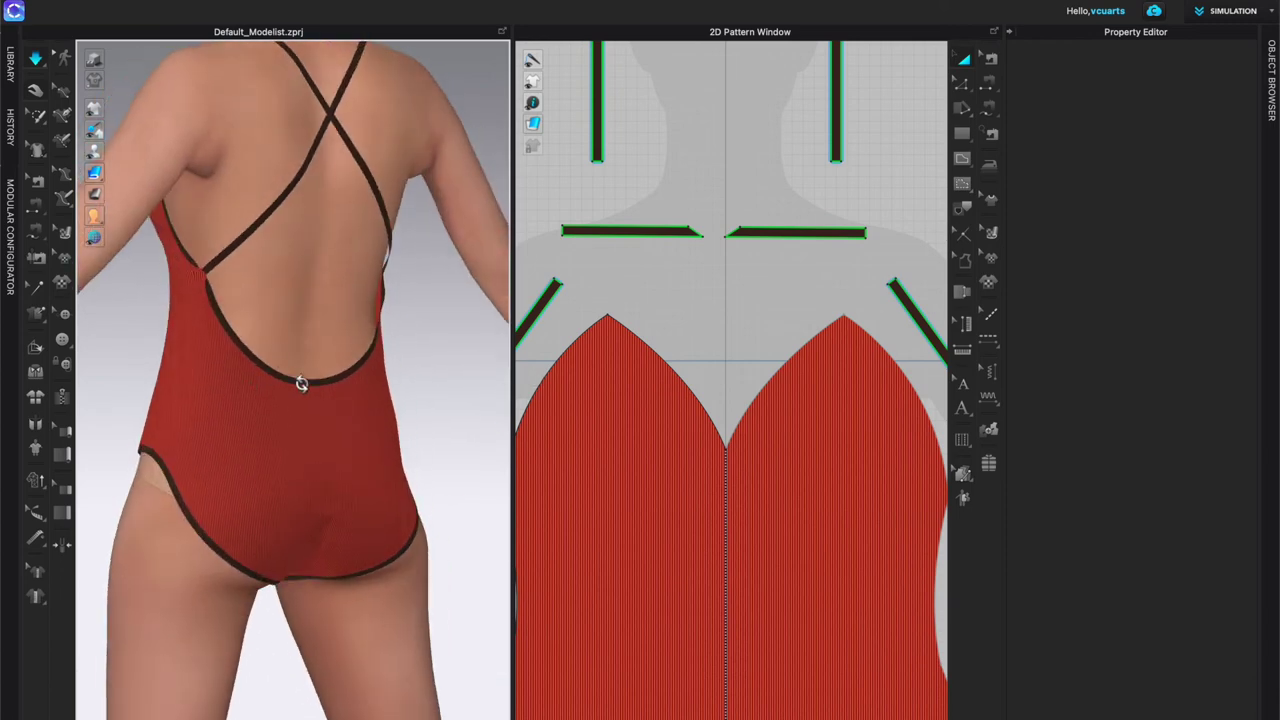
Step: Turn on Elastic for all four leg-opening binding strips on the front and back pieces and set their ratio to 100
right_click_drag(301, 383, 420, 466)
left_click(405, 458)
scroll(766, 551, "down", 5)
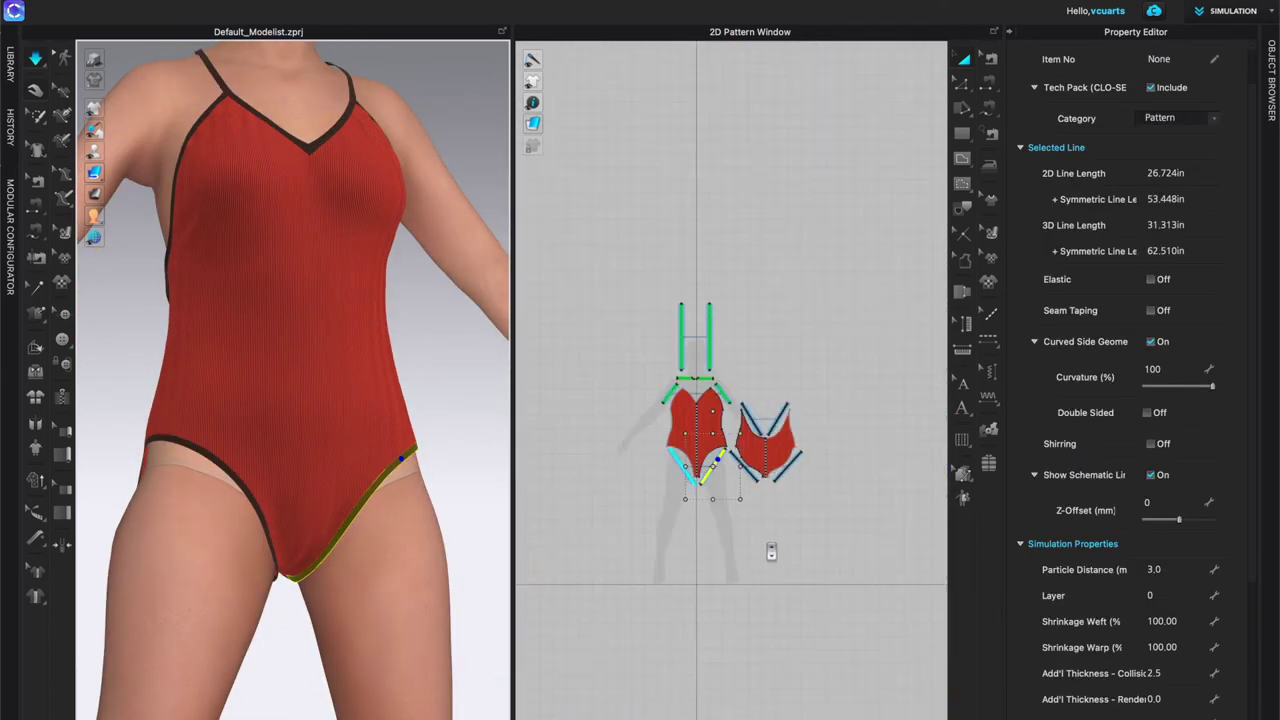
scroll(706, 466, "up", 3)
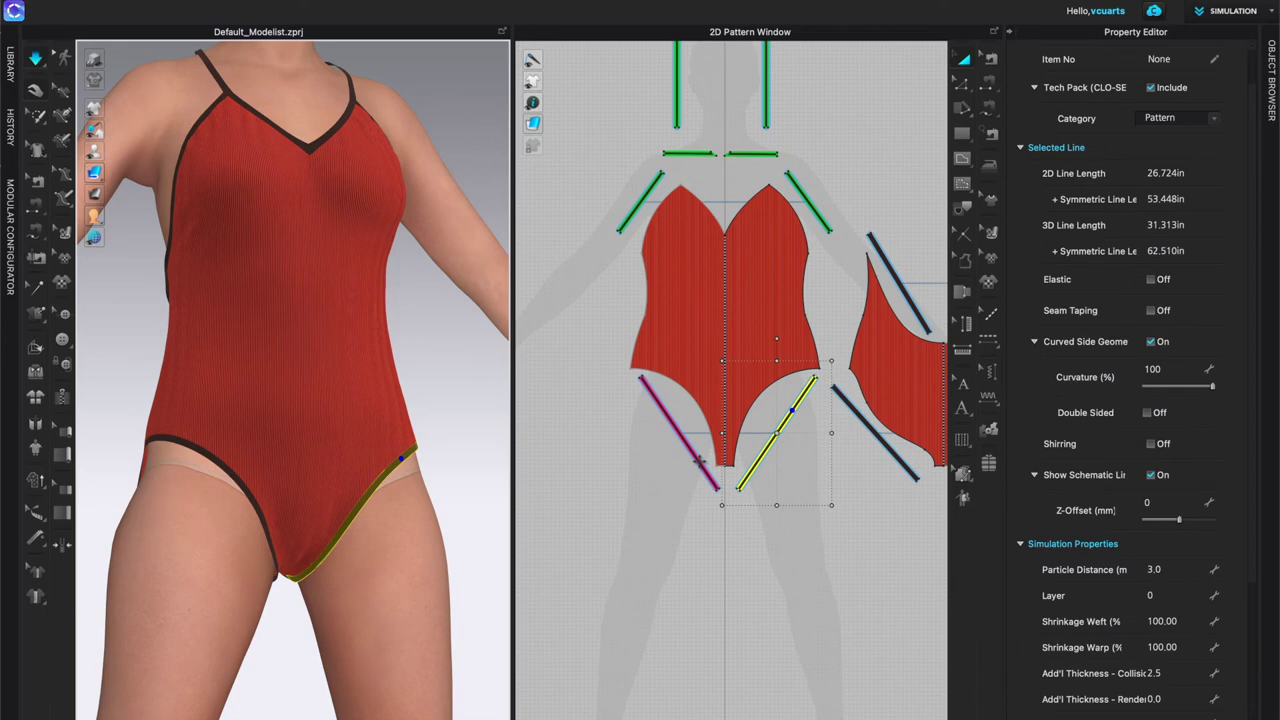
left_click(700, 462, "shift")
left_click(888, 449, "shift")
scroll(925, 498, "down", 2)
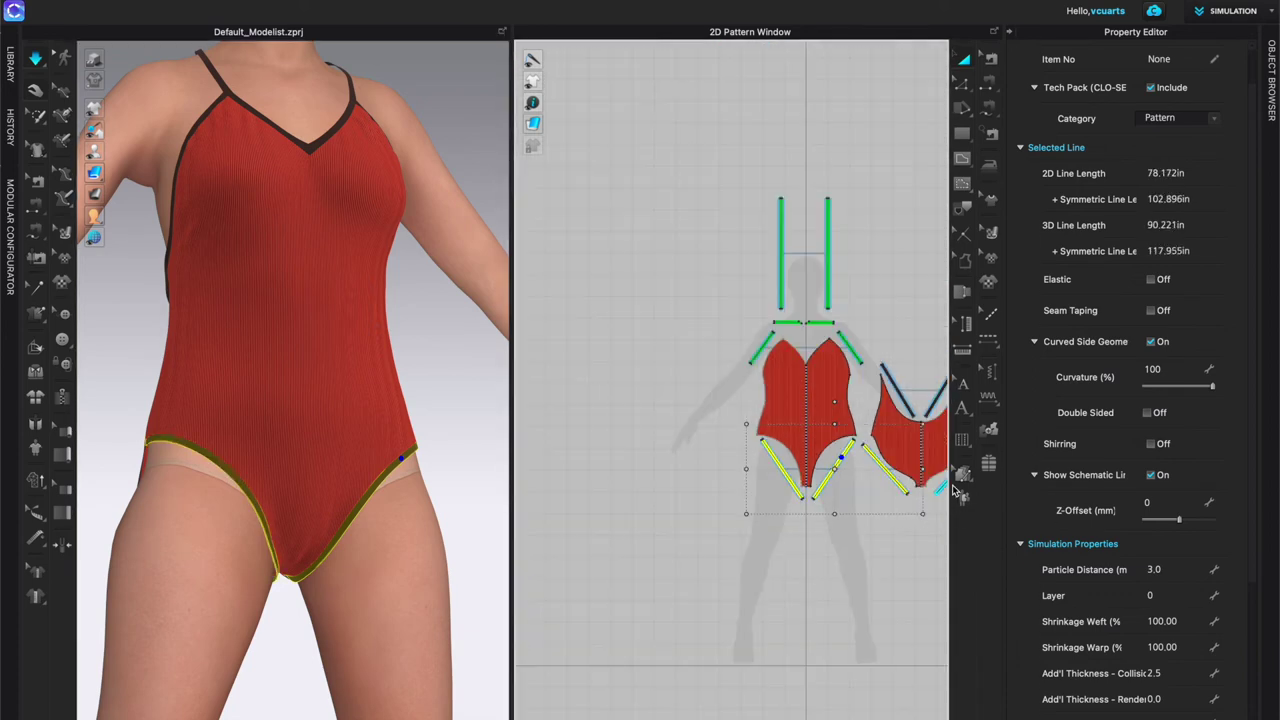
left_click(940, 487, "shift")
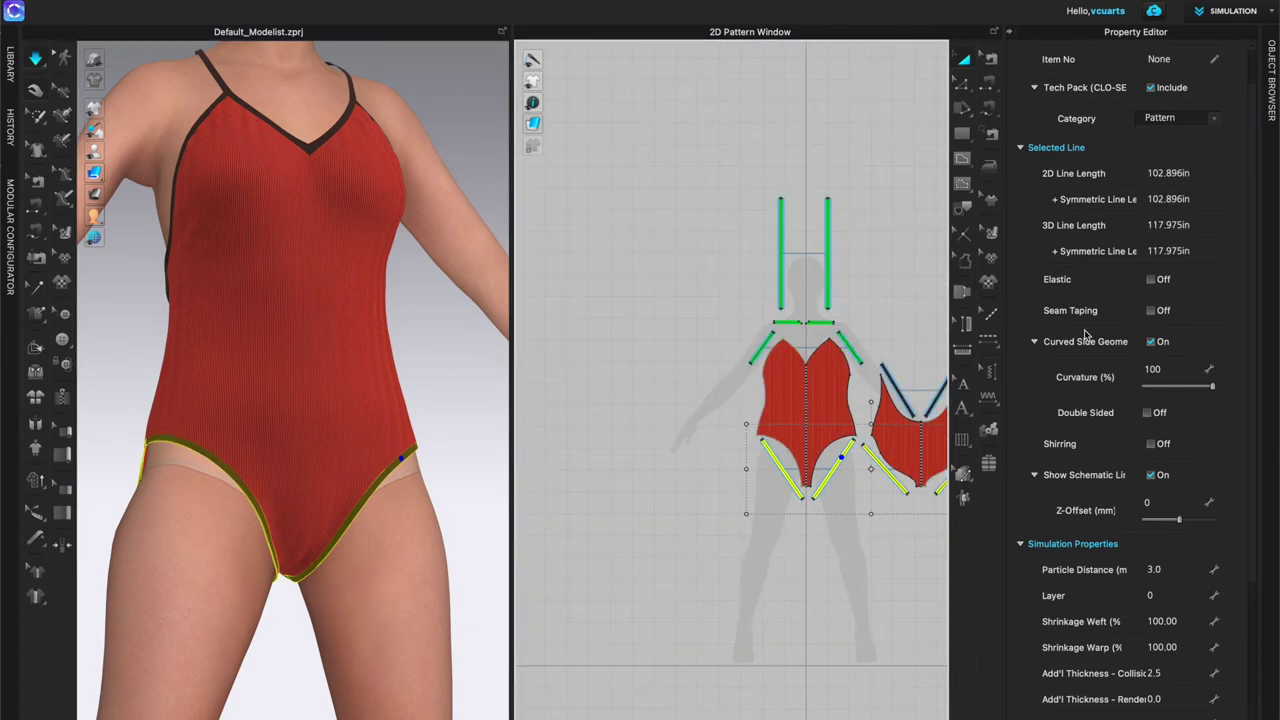
left_click(1150, 279)
left_click(1164, 346)
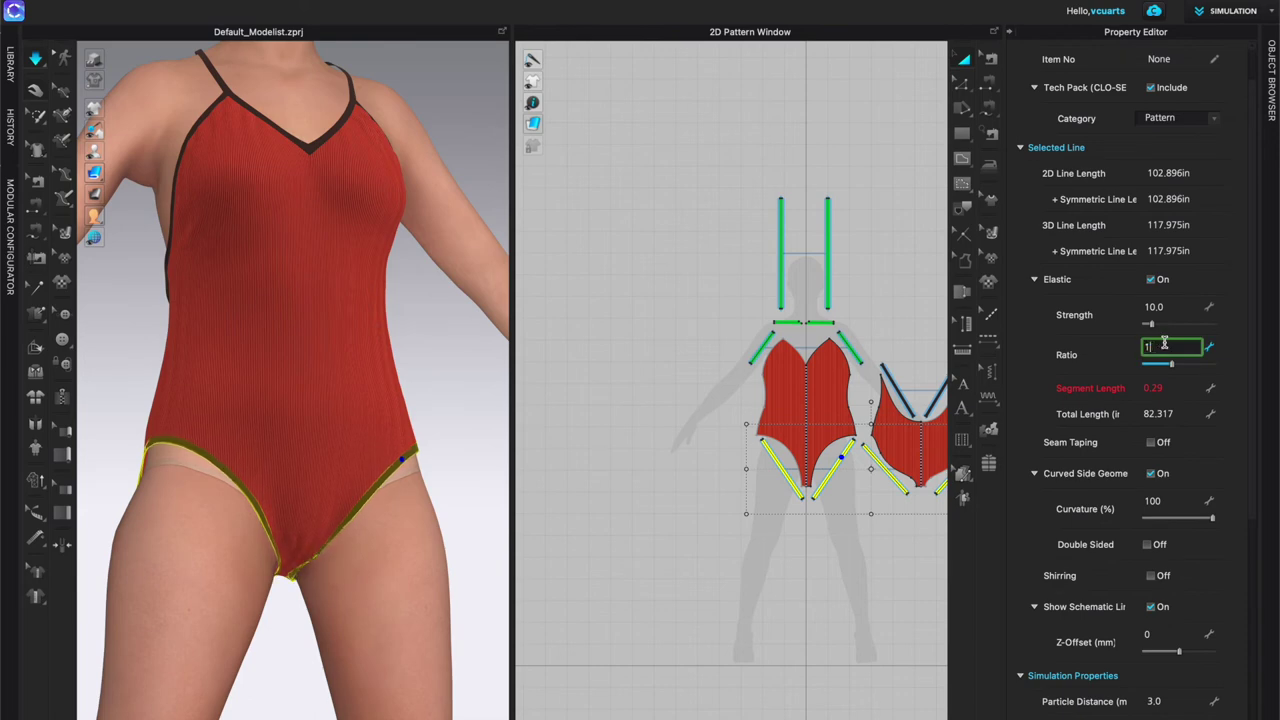
type("100")
key("Return")
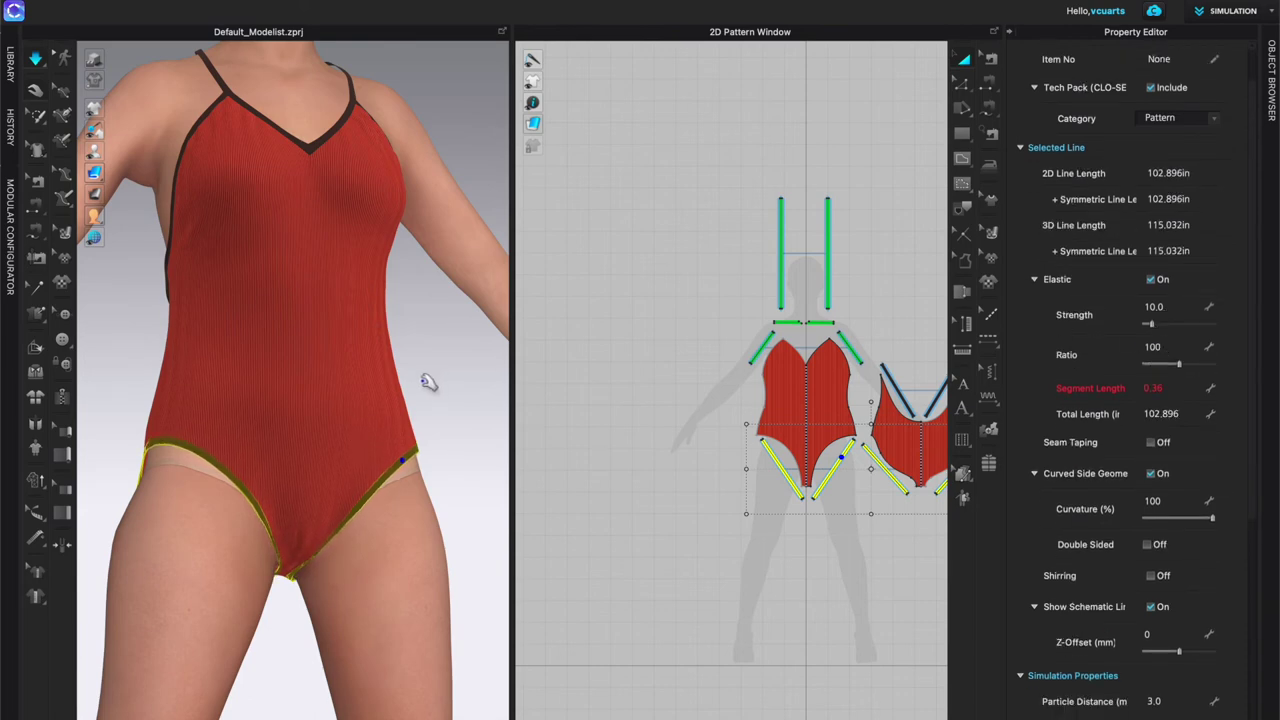
Step: Pull the front panel's crotch area downward on both sides while the garment simulates
right_click_drag(428, 586, 391, 560)
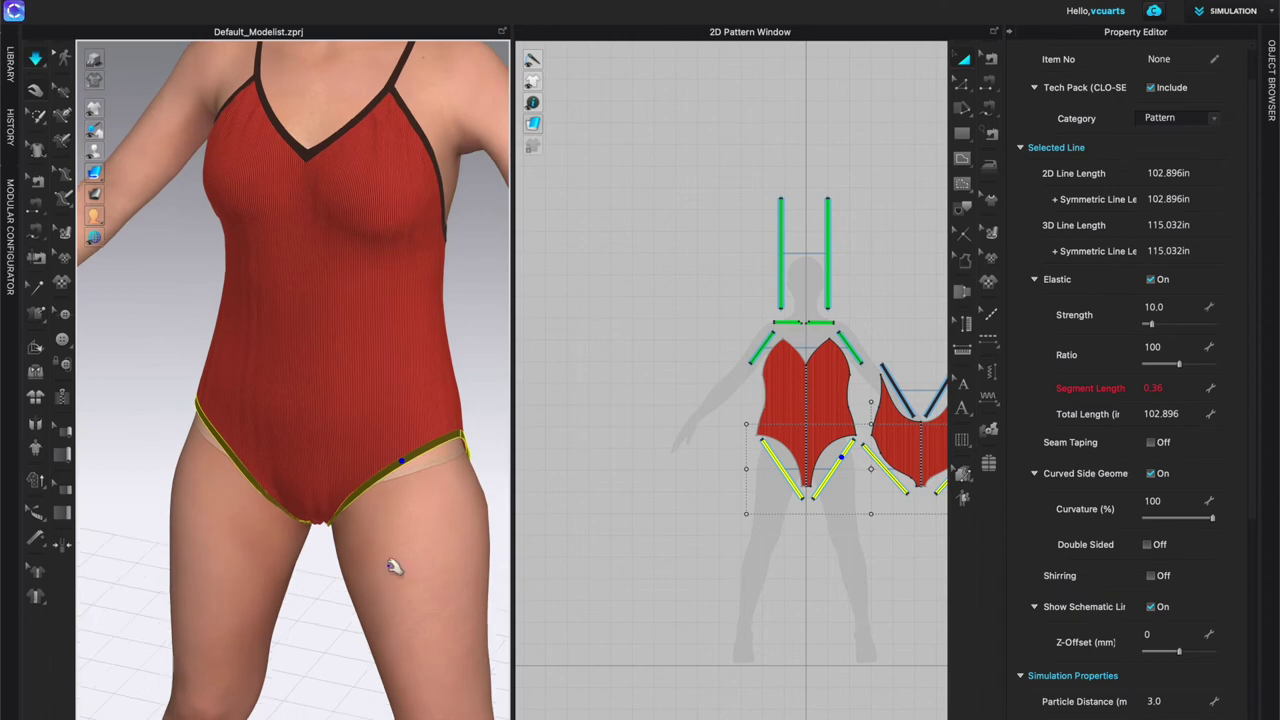
left_click(331, 545)
left_click_drag(329, 514, 310, 664)
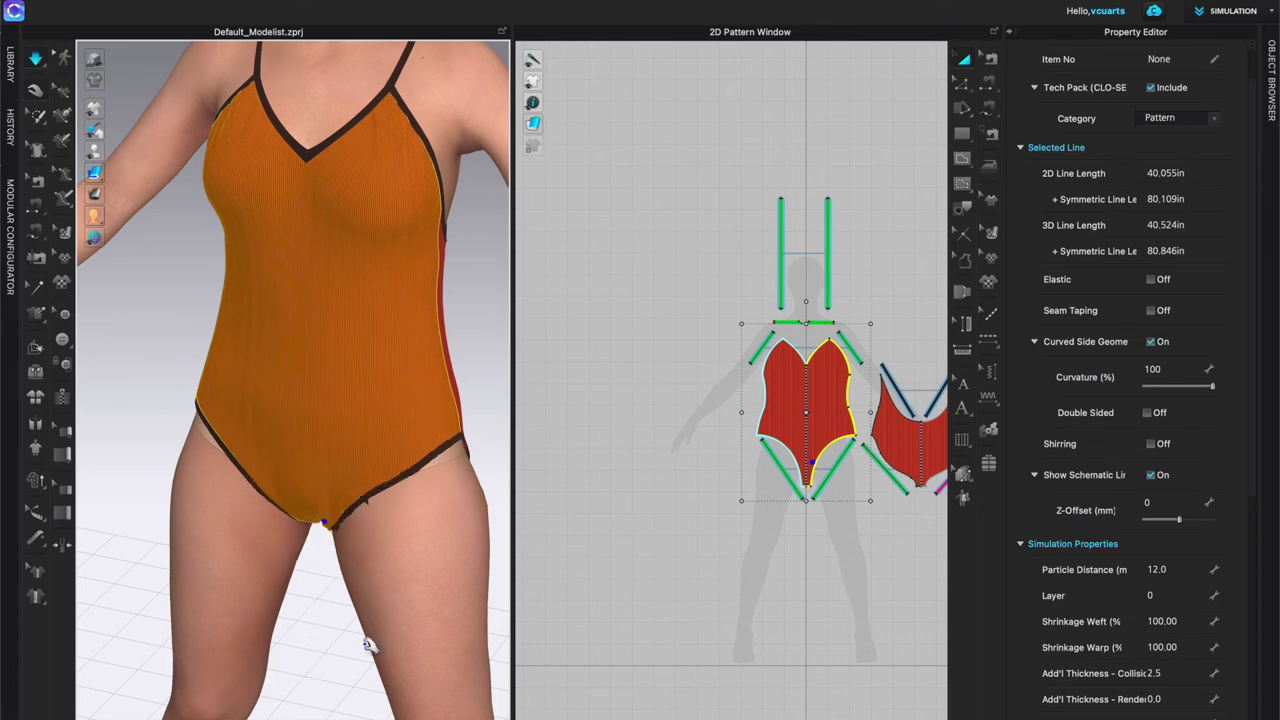
right_click_drag(311, 568, 346, 549)
left_click_drag(313, 585, 346, 690)
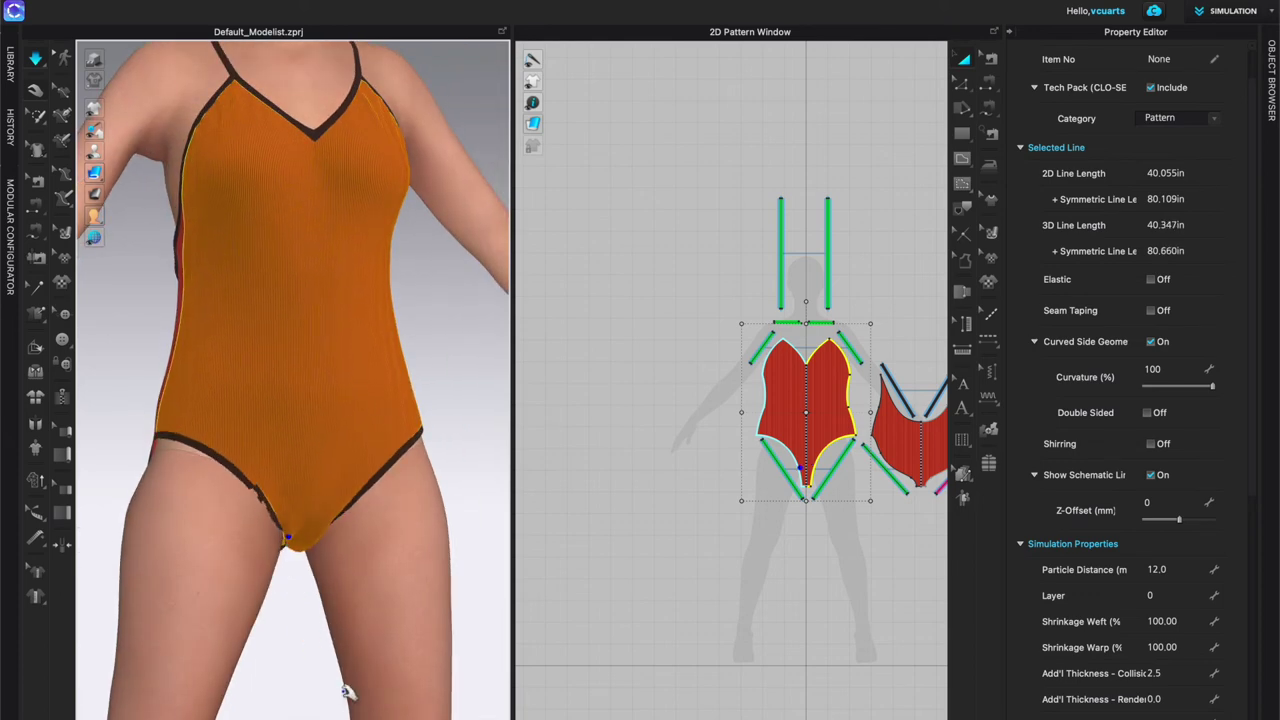
Step: Pull the front leg-opening edges and binding near the crotch down into place, working from a low close-up view
right_click_drag(291, 545, 296, 500)
scroll(349, 617, "down", 5)
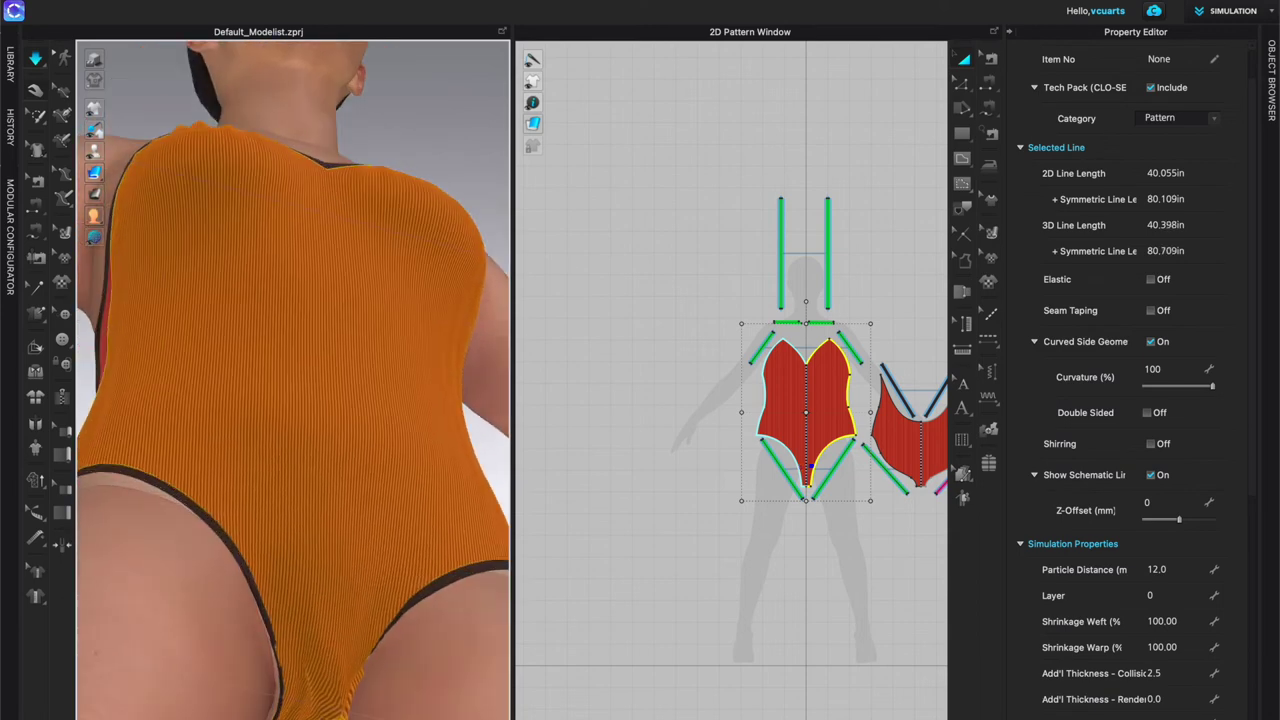
right_click_drag(363, 623, 369, 669)
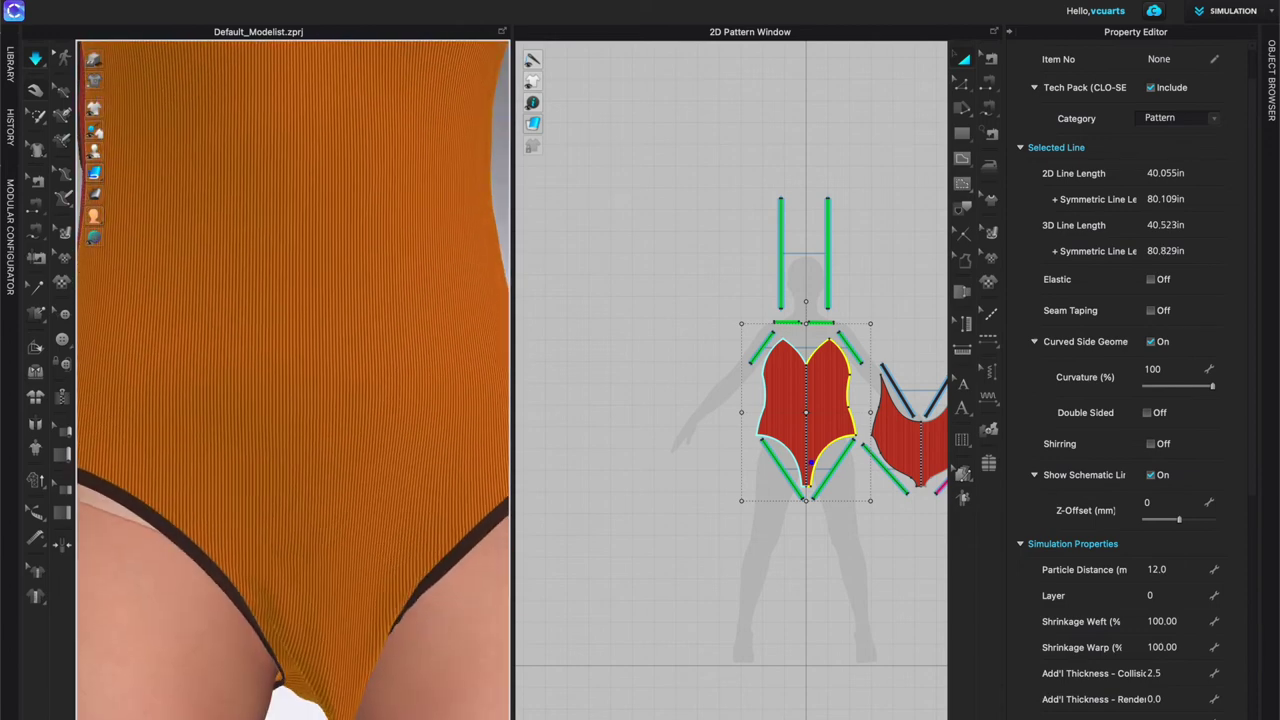
left_click_drag(386, 634, 424, 700)
left_click_drag(281, 677, 277, 714)
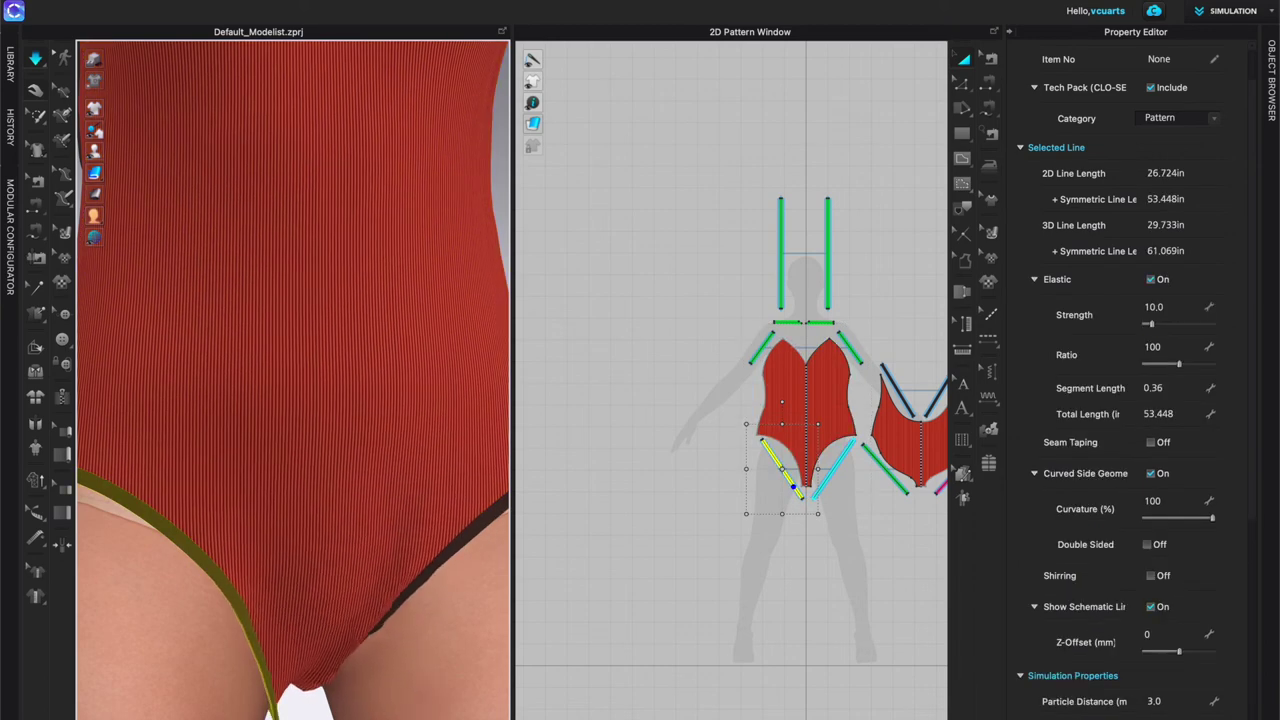
Step: Pull the leg binding near the crotch downward from the back view and check the crotch seam area
right_click_drag(302, 679, 456, 641)
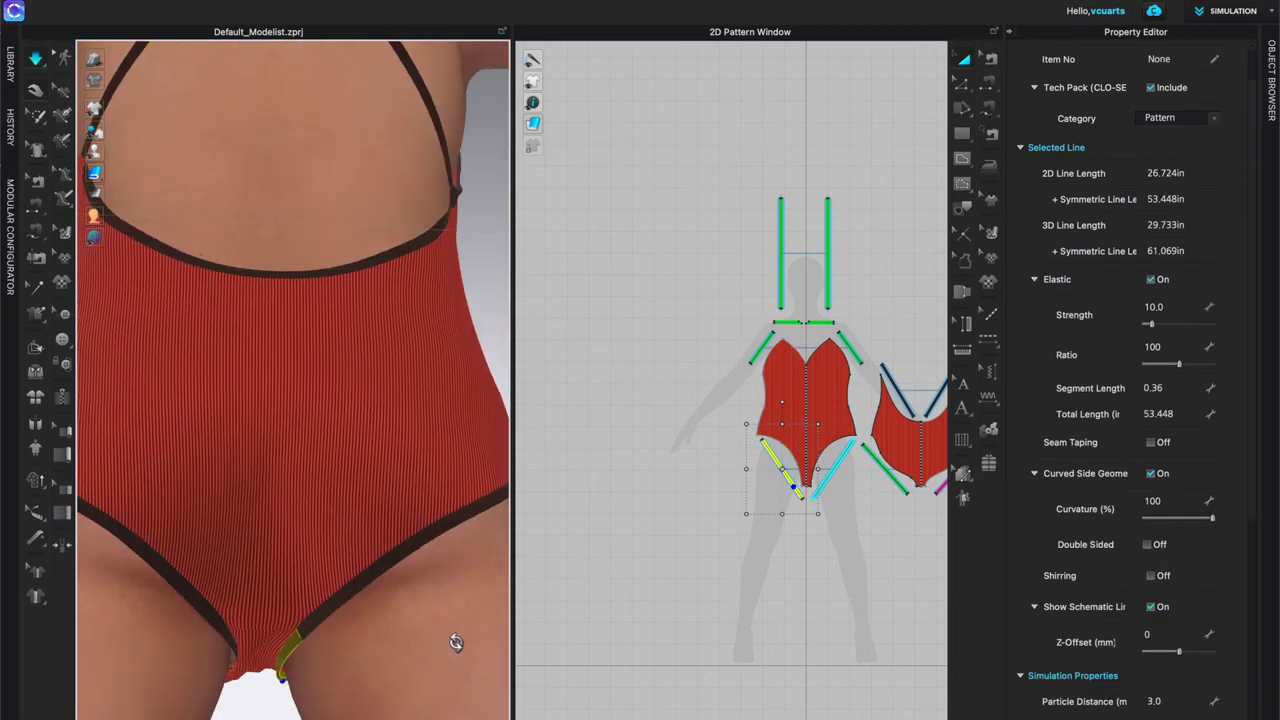
left_click_drag(238, 666, 256, 718)
right_click_drag(271, 711, 252, 710)
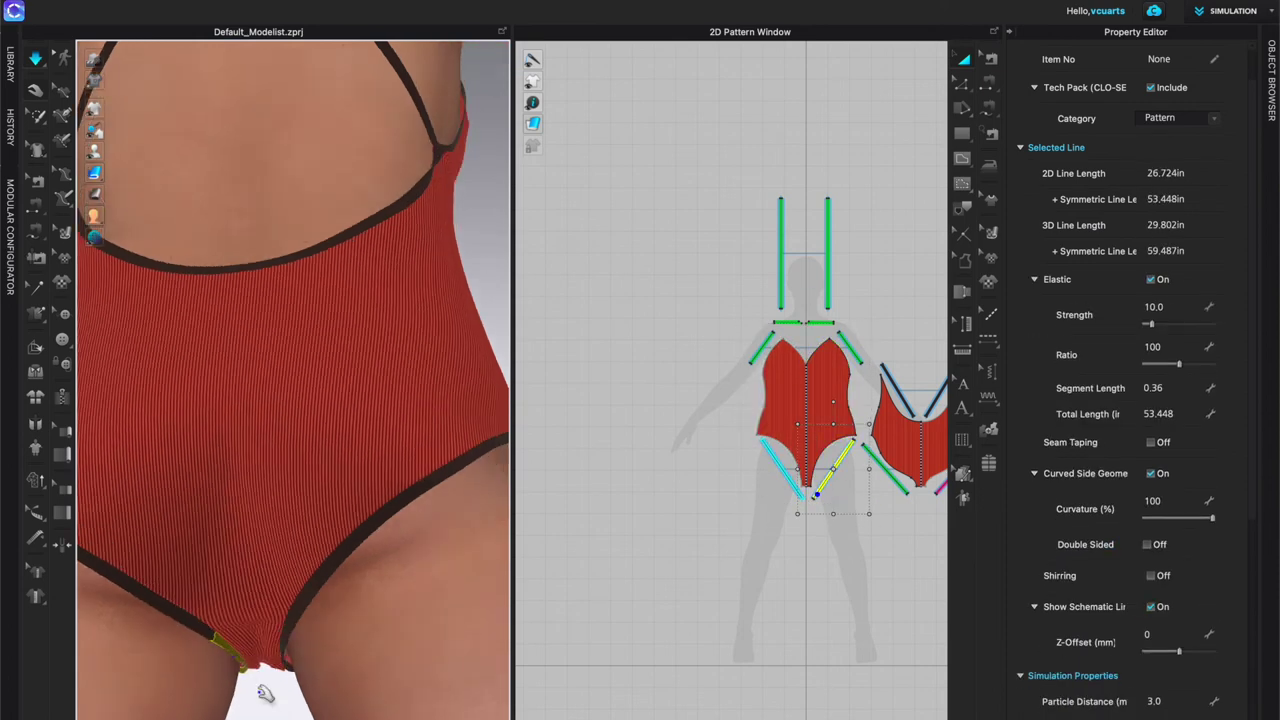
right_click_drag(273, 695, 143, 703)
Step: Examine the overall fit from the front and back, and stop the simulation
scroll(213, 408, "down", 6)
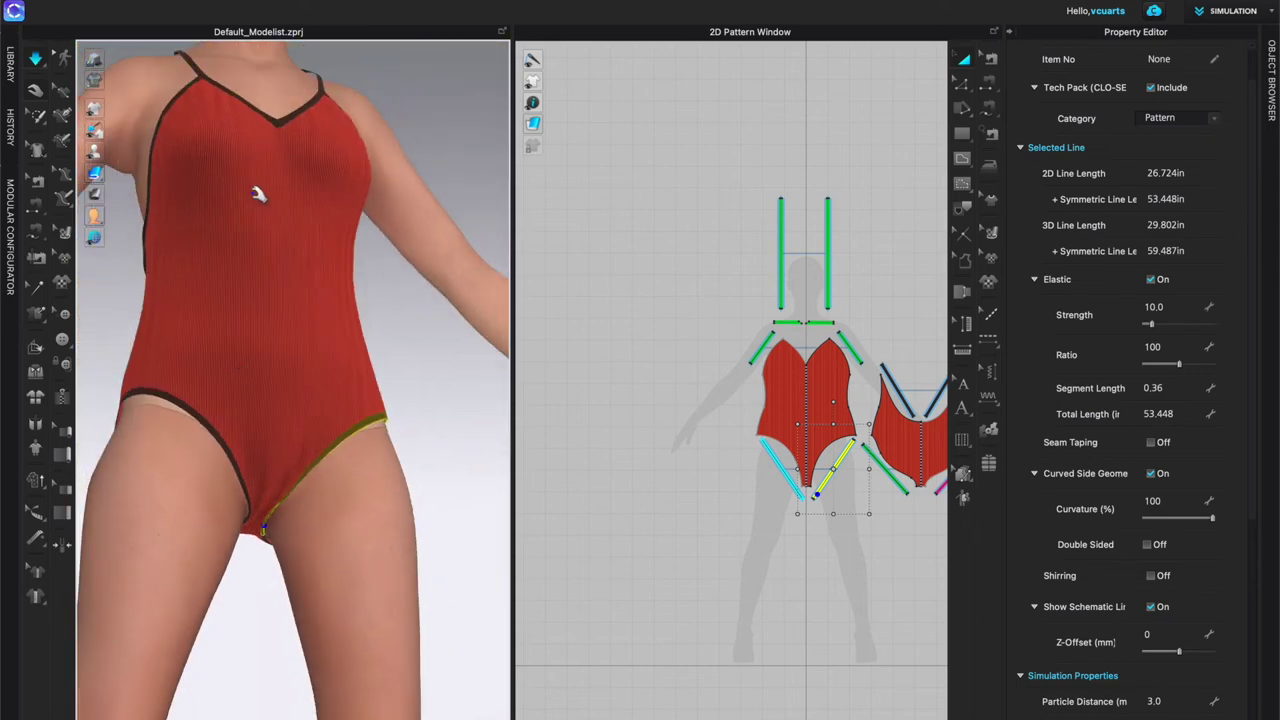
scroll(323, 374, "down", 3)
right_click_drag(323, 374, 222, 362)
scroll(414, 366, "up", 2)
scroll(361, 388, "up", 2)
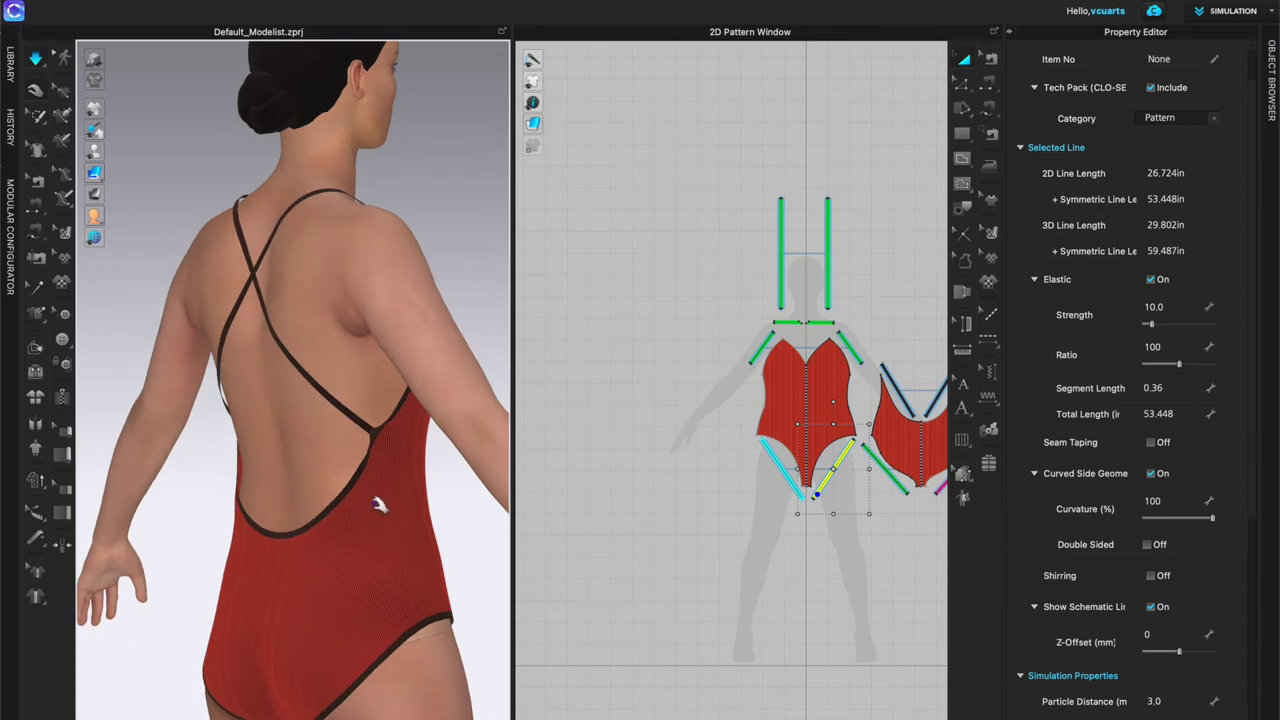
key("space")
Step: Turn on Elastic for both binding strips along the low back opening and set their ratio to 100
right_click_drag(395, 550, 478, 524)
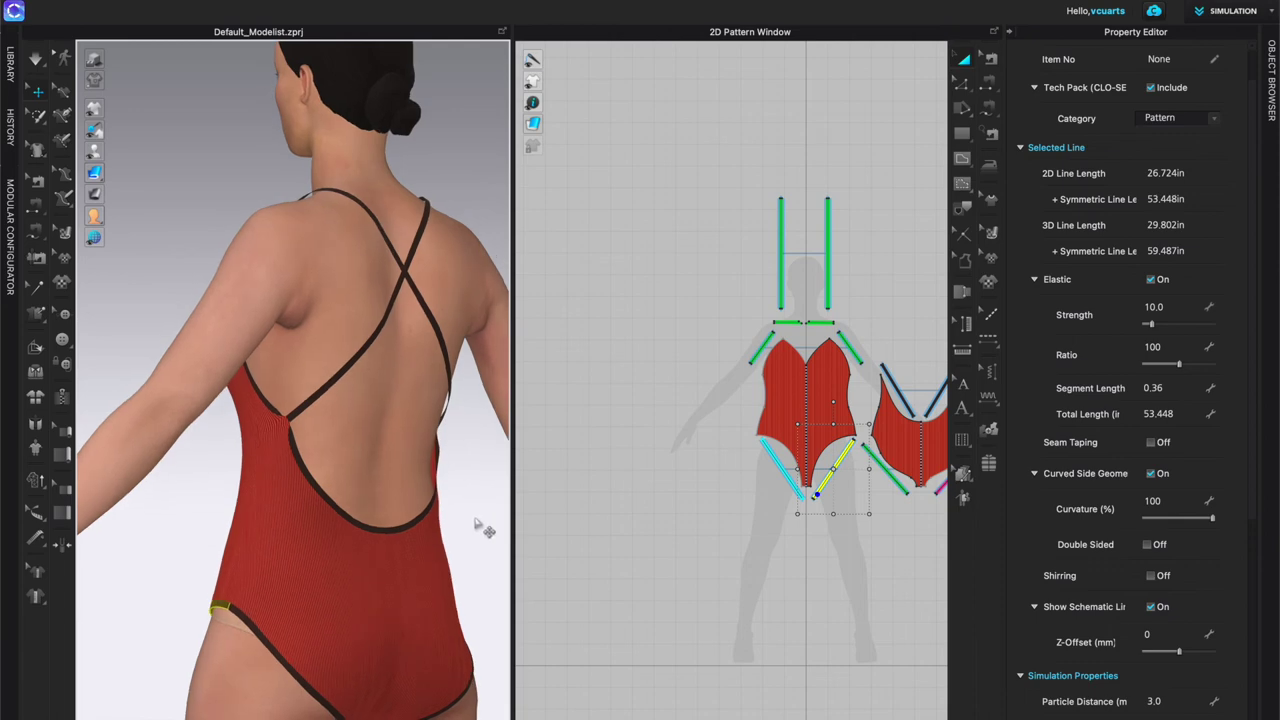
left_click(412, 532)
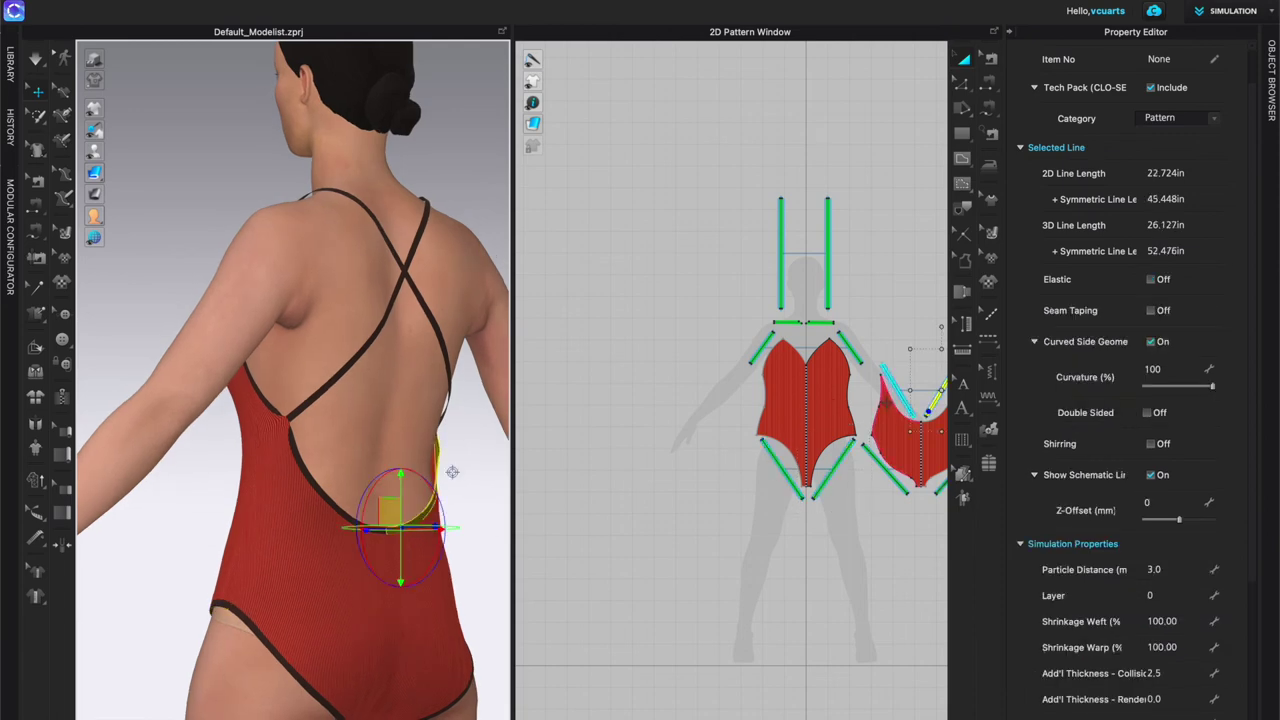
left_click(1176, 346)
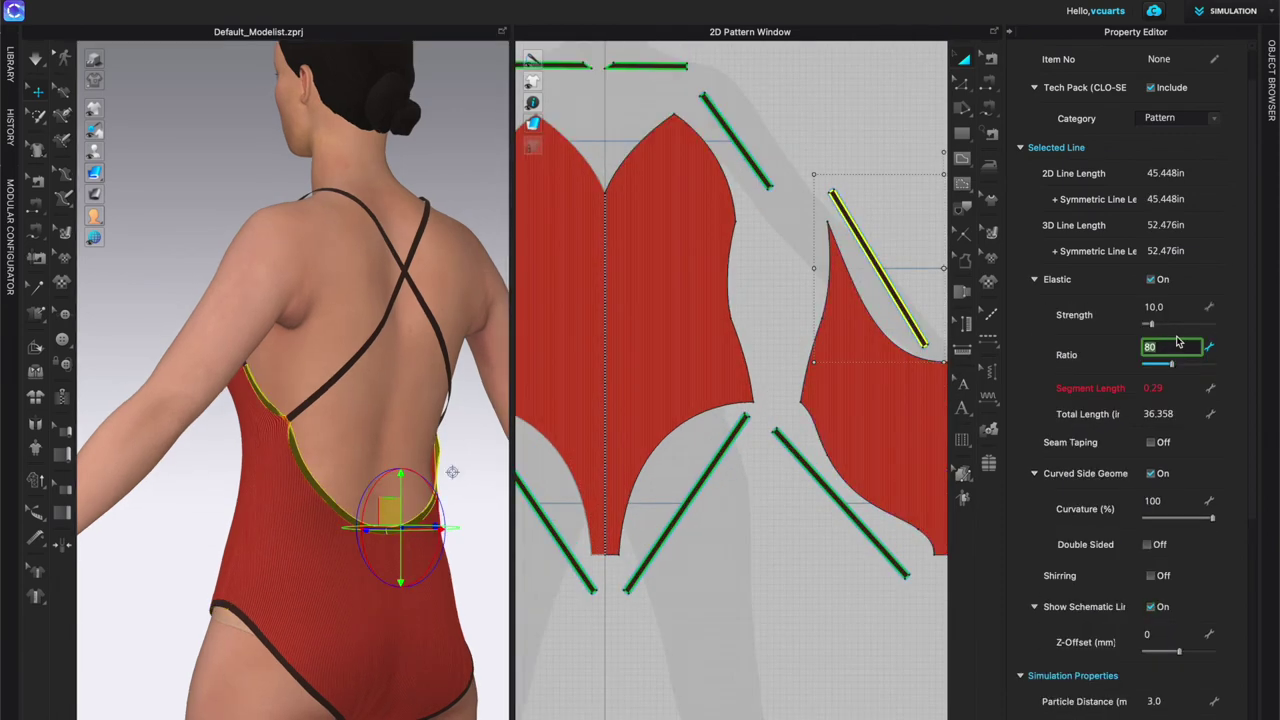
type("100")
key("Return")
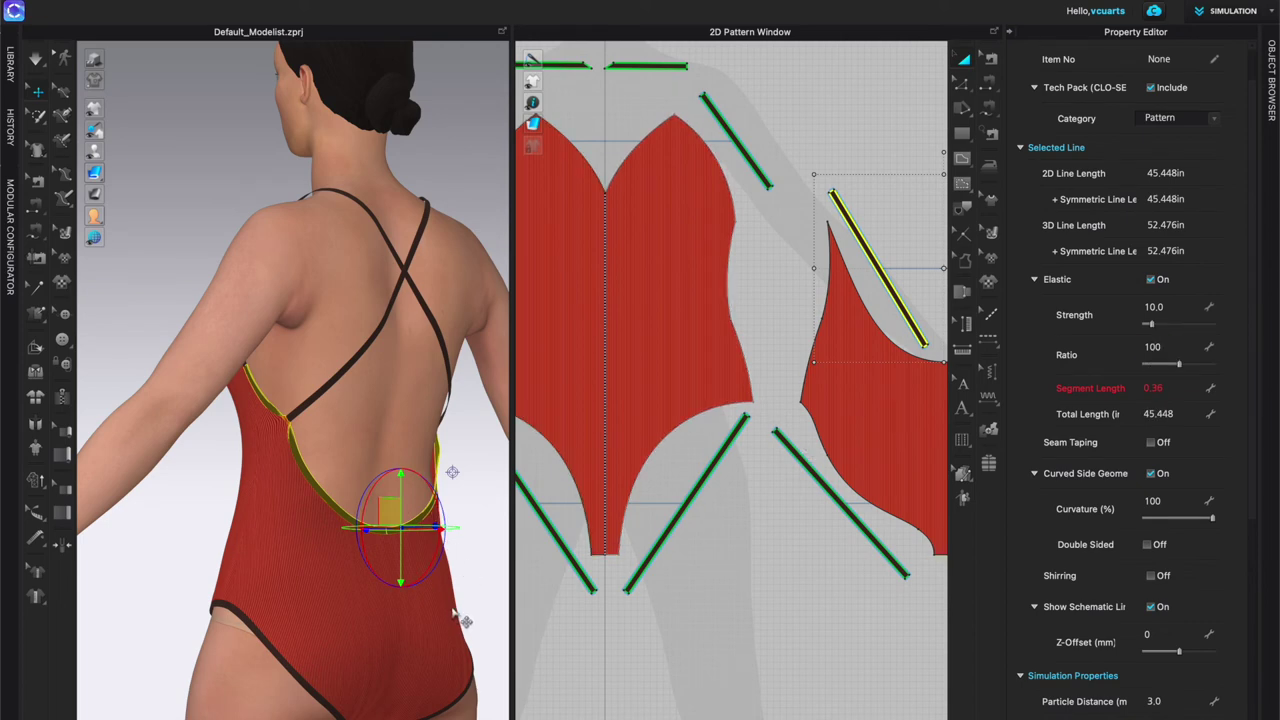
Step: Simulate the swimsuit while pulling the front panel down at the center and both sides, then stop the simulation
right_click_drag(400, 591, 383, 539)
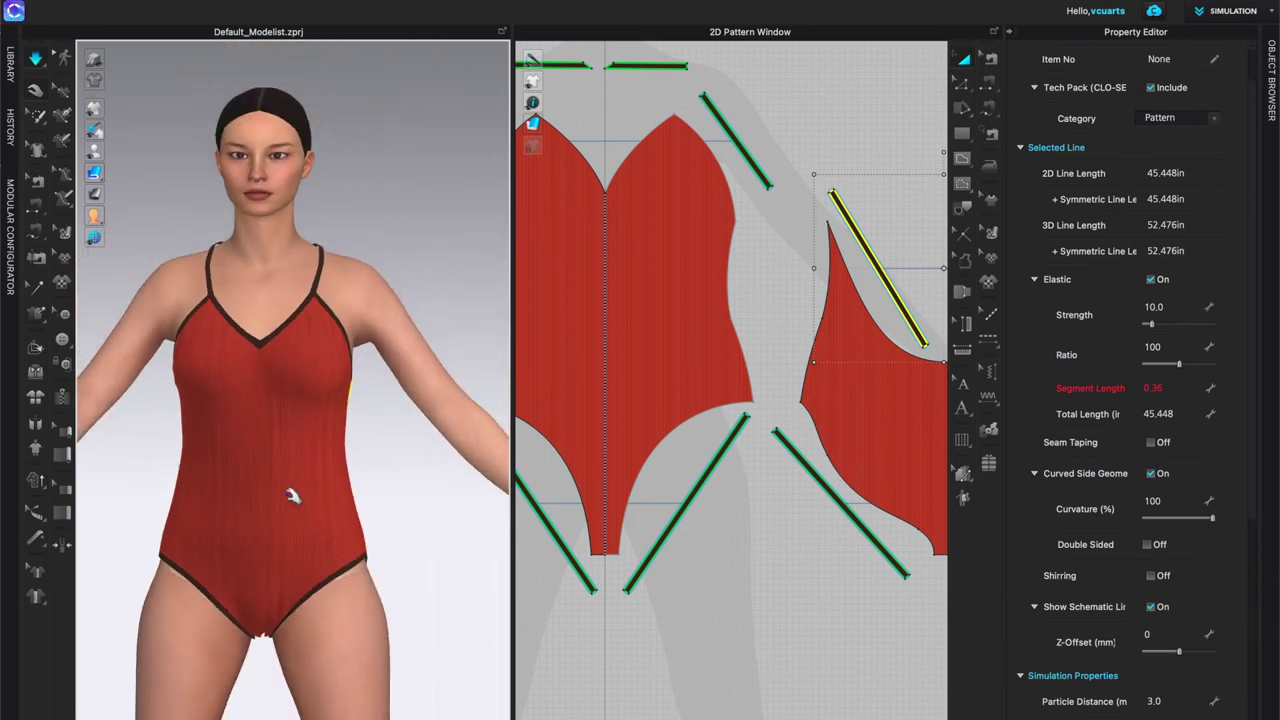
scroll(284, 455, "down", 3)
left_click_drag(271, 368, 271, 419)
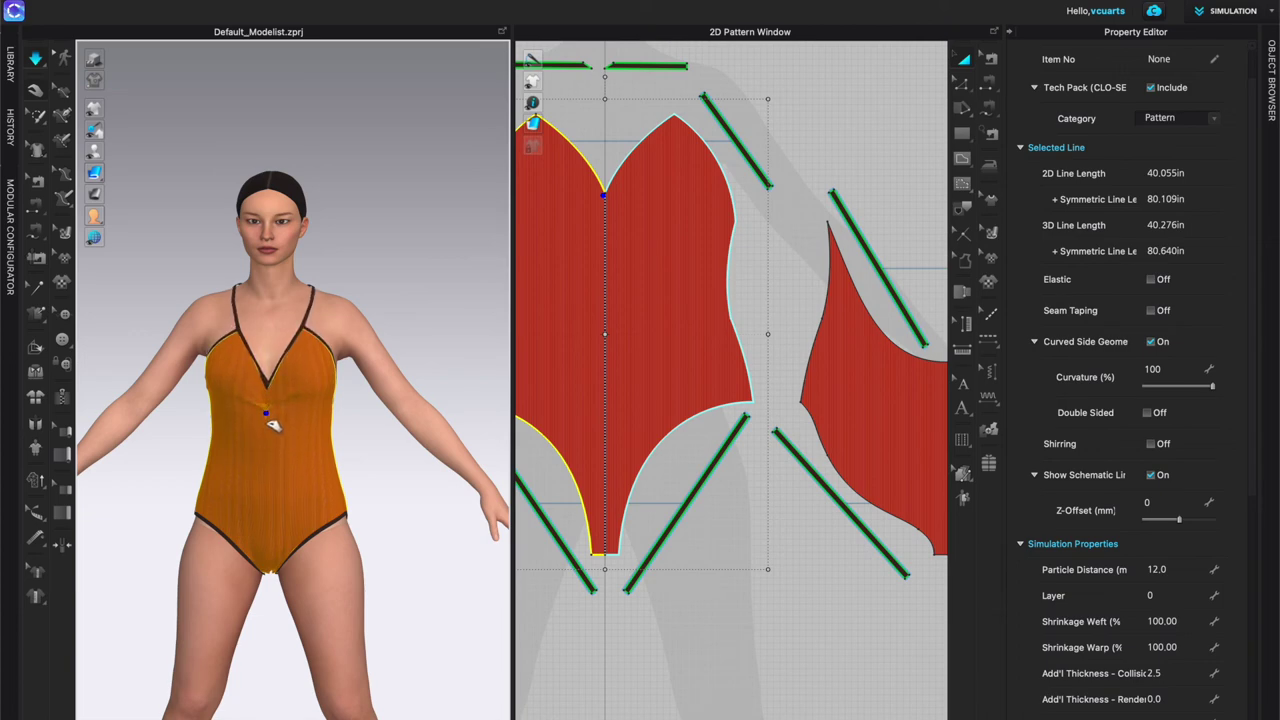
left_click_drag(338, 376, 371, 459)
left_click_drag(214, 345, 190, 420)
right_click_drag(279, 462, 340, 466)
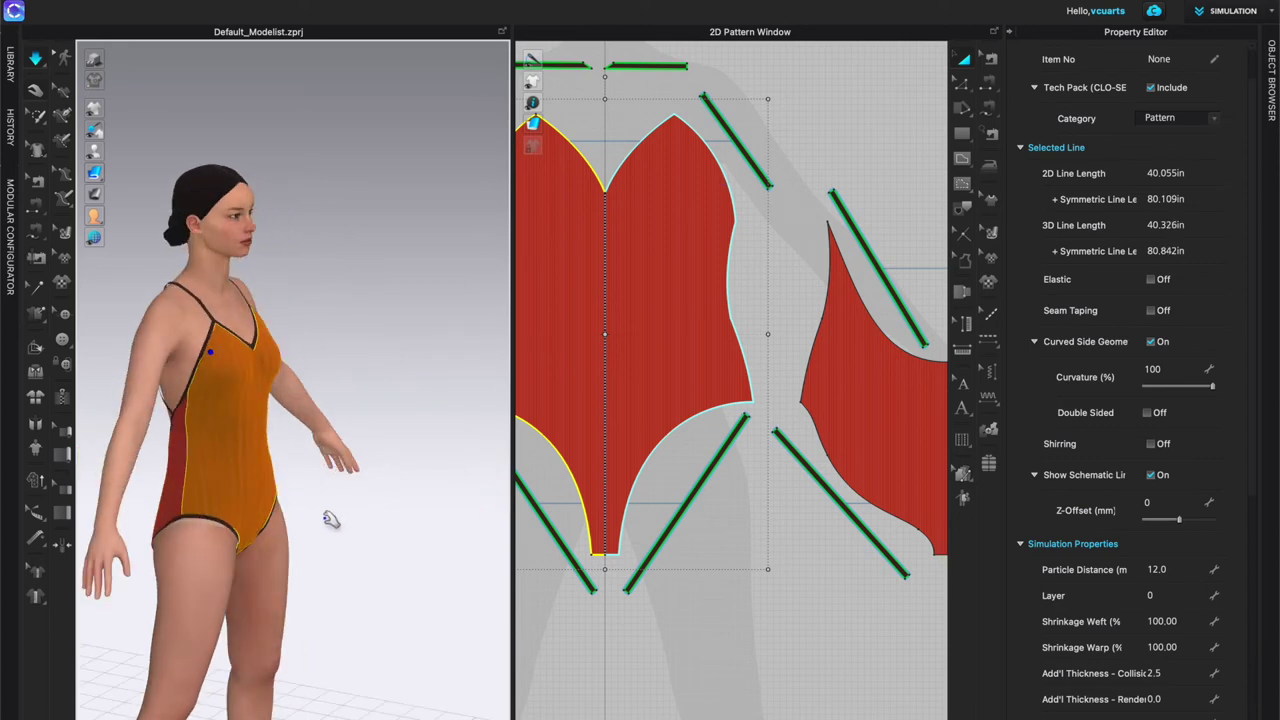
right_click_drag(220, 458, 116, 453)
left_click(766, 243)
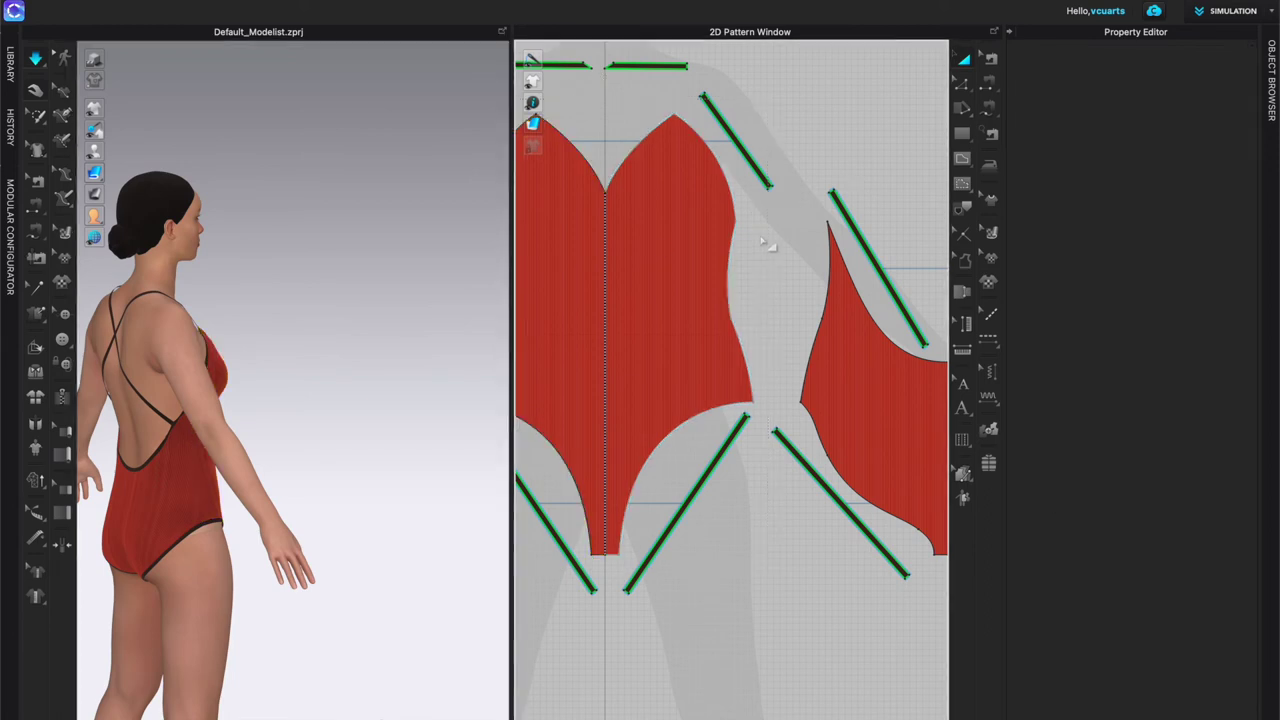
key("space")
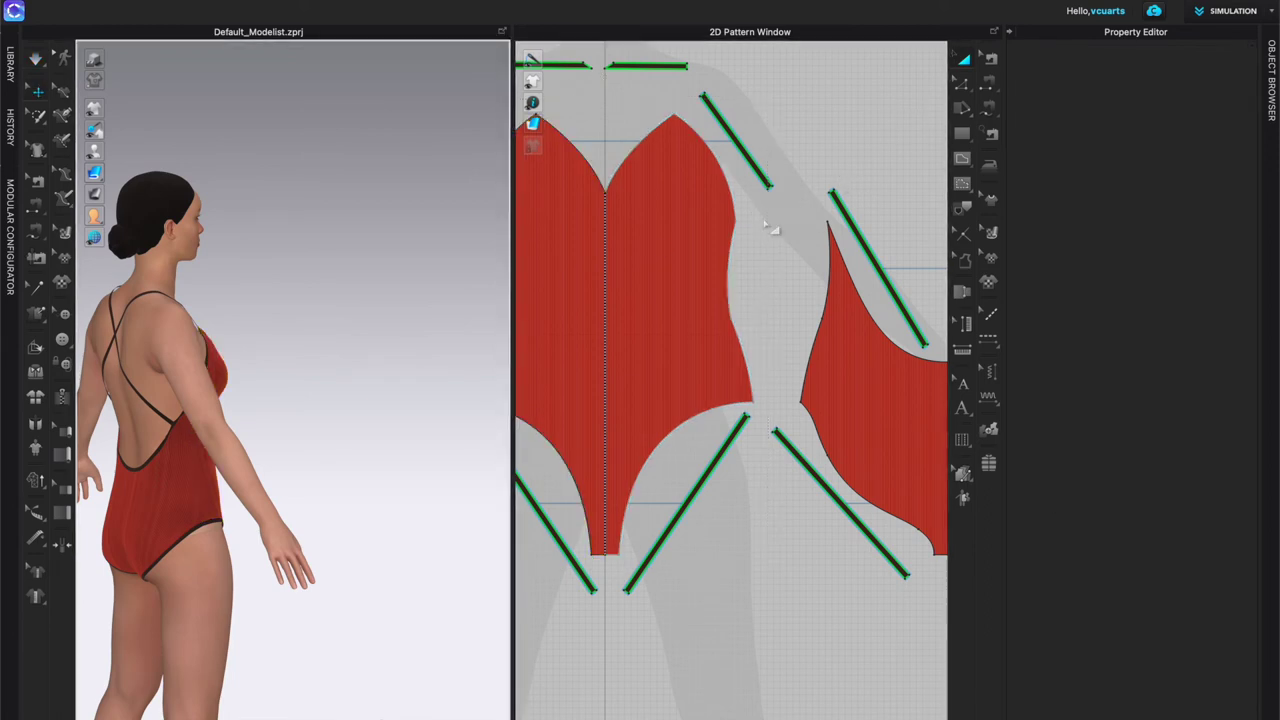
Step: Examine up close how the end of the back strap meets the low back-opening binding
right_click_drag(790, 285, 815, 305)
scroll(160, 448, "up", 2)
scroll(363, 394, "up", 2)
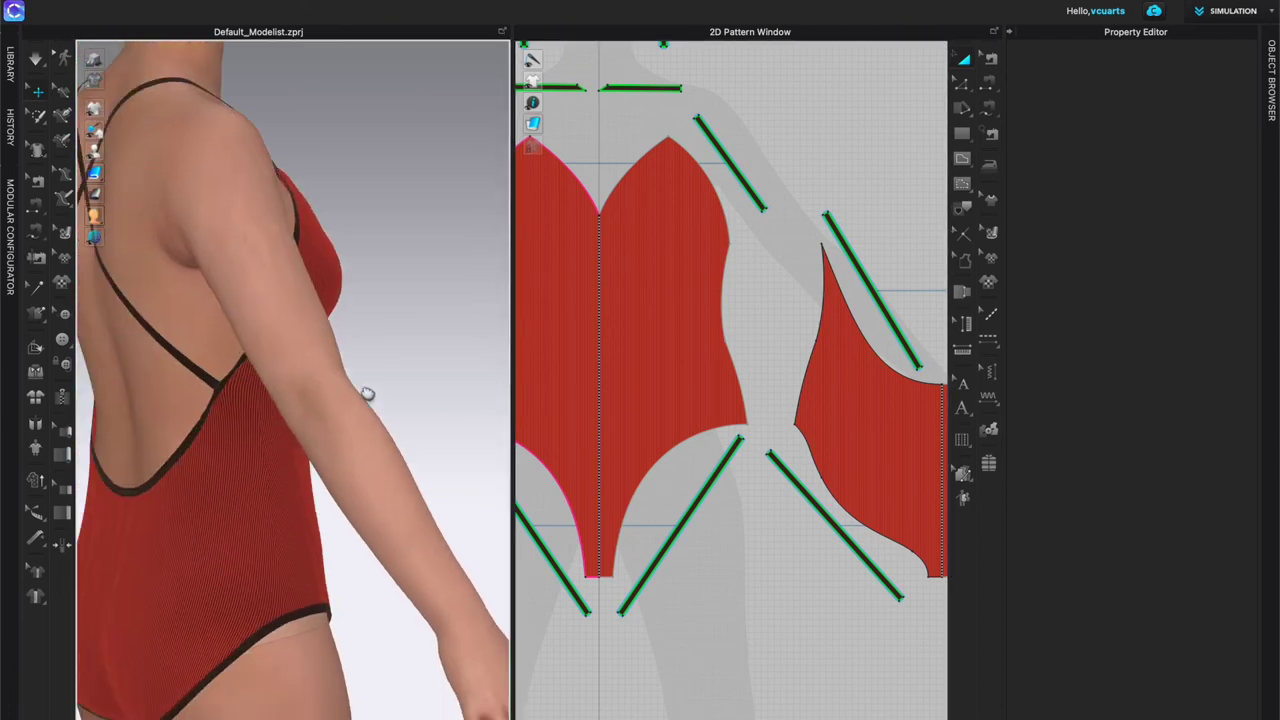
scroll(390, 330, "up", 2)
scroll(398, 300, "up", 2)
middle_click_drag(472, 142, 327, 330)
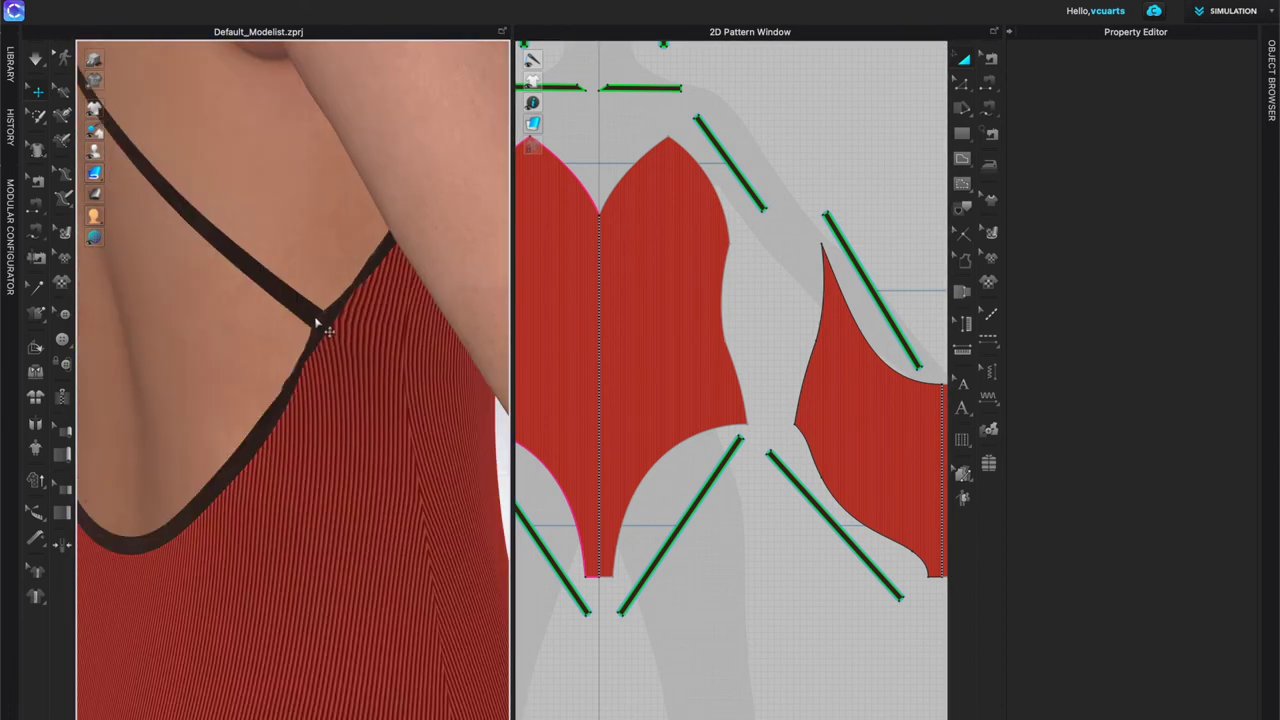
right_click_drag(307, 392, 432, 342)
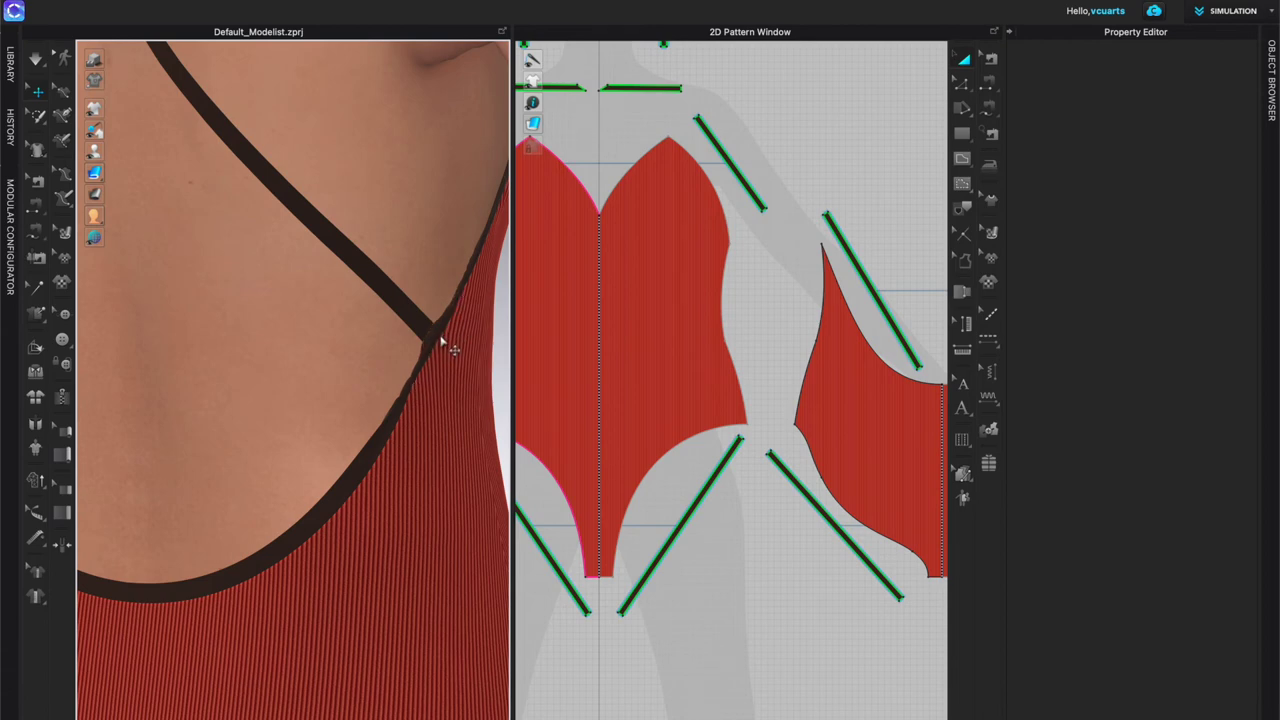
right_click_drag(445, 341, 350, 350)
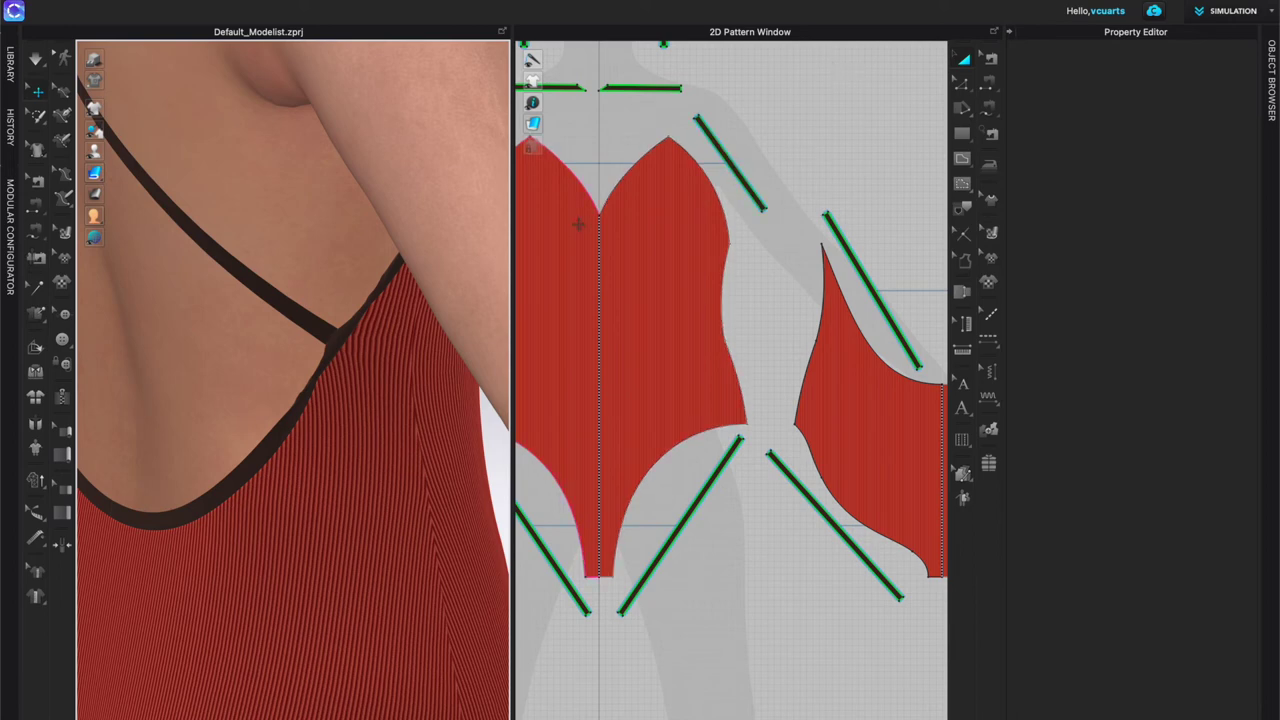
Step: Draw a straight internal line across the full width of the long strap pattern, about 0.36 in below its upper end
left_click(962, 162)
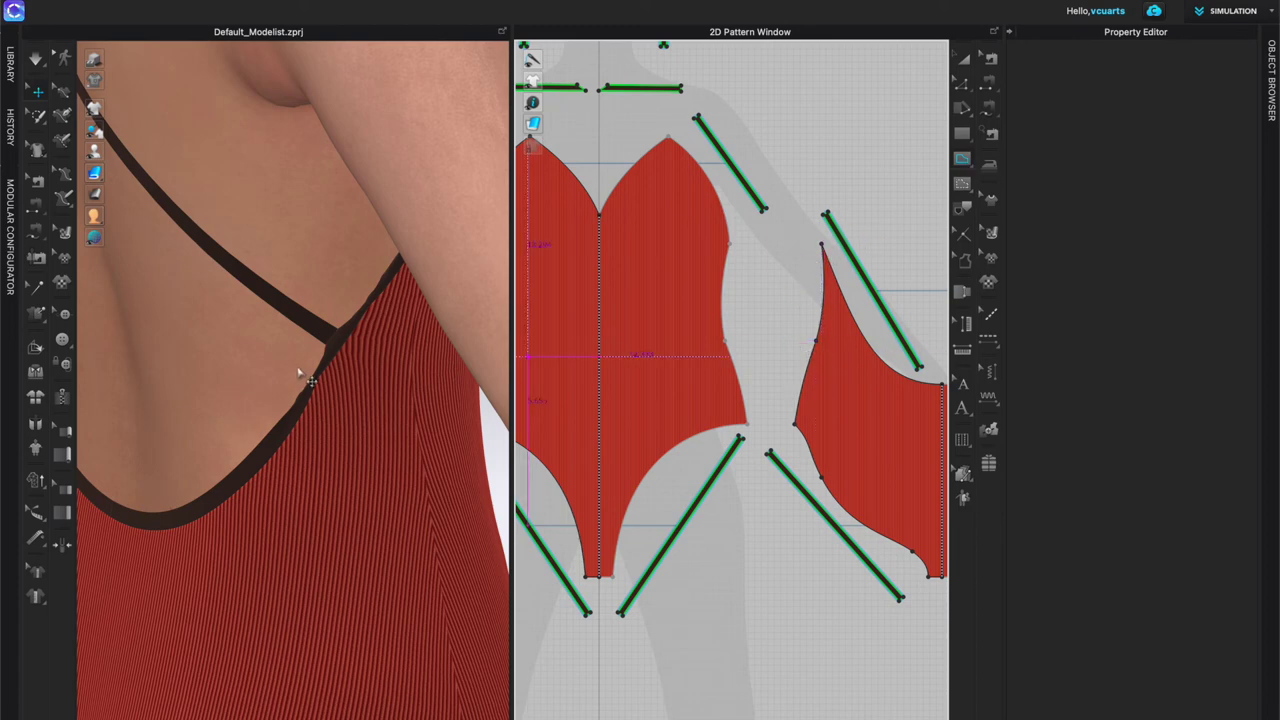
scroll(709, 100, "down", 3)
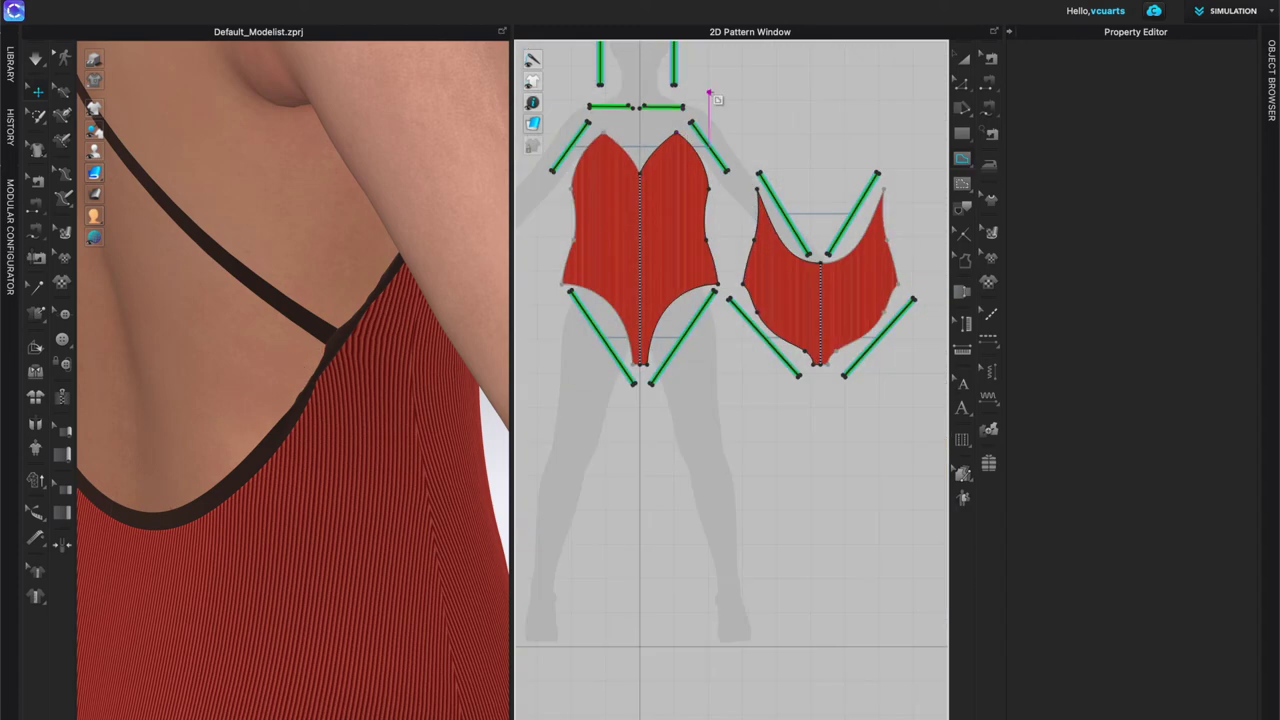
scroll(750, 185, "up", 5)
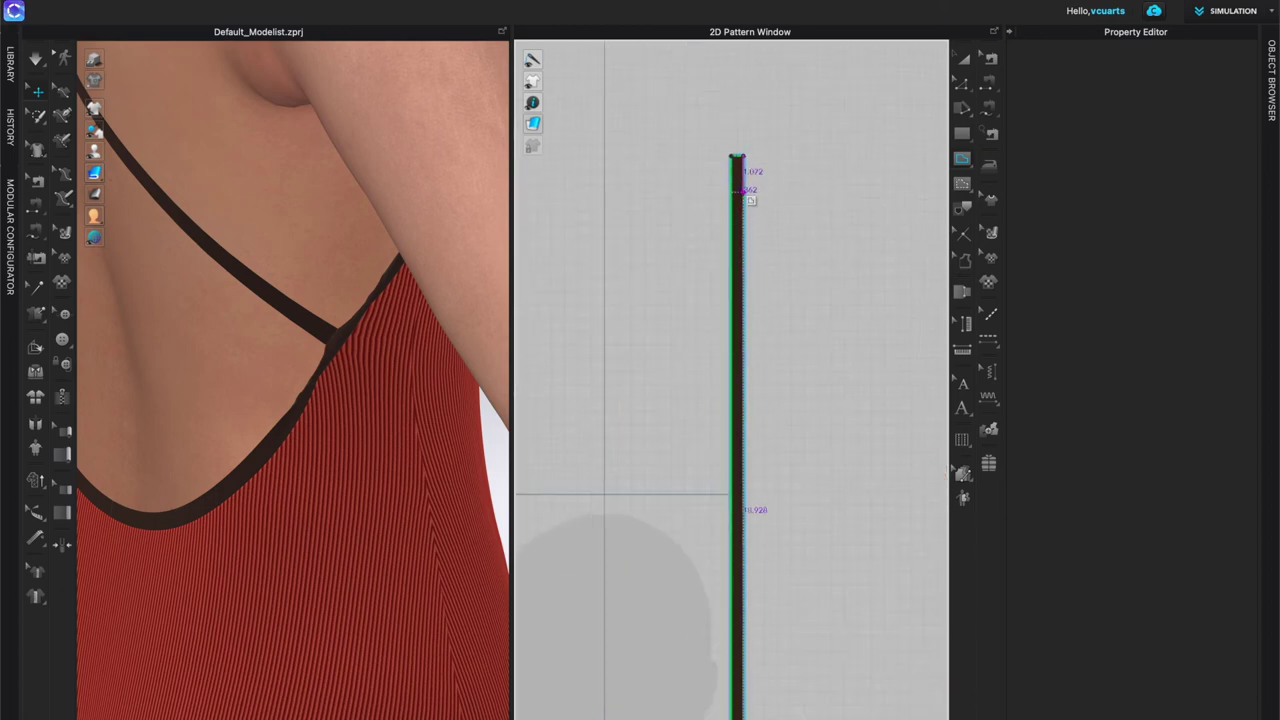
scroll(750, 189, "up", 2)
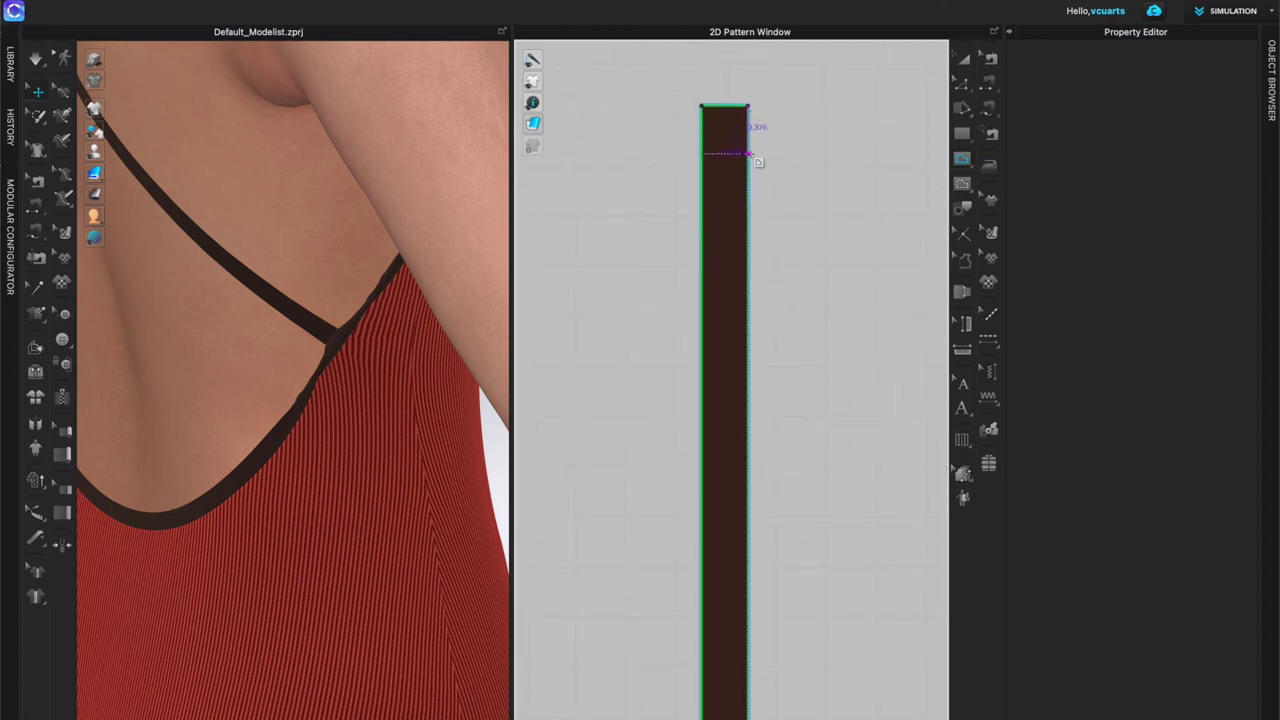
scroll(750, 157, "up", 1)
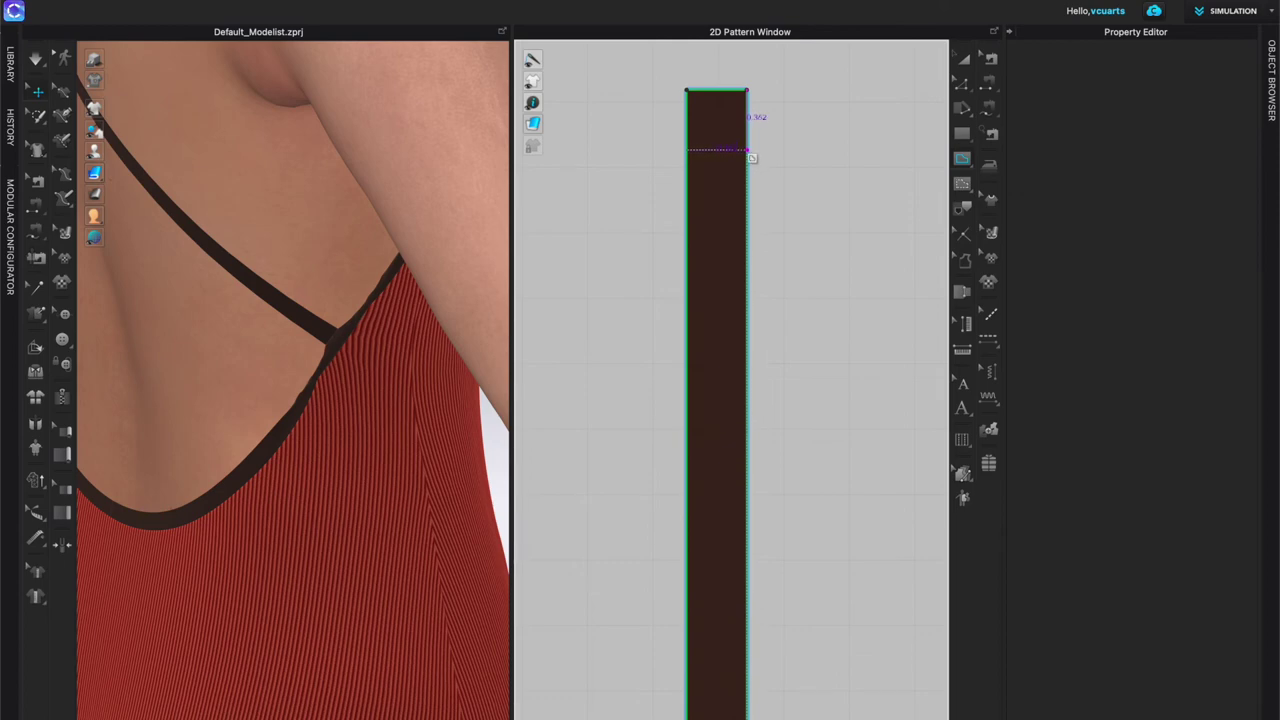
left_click(750, 152)
left_click(688, 151)
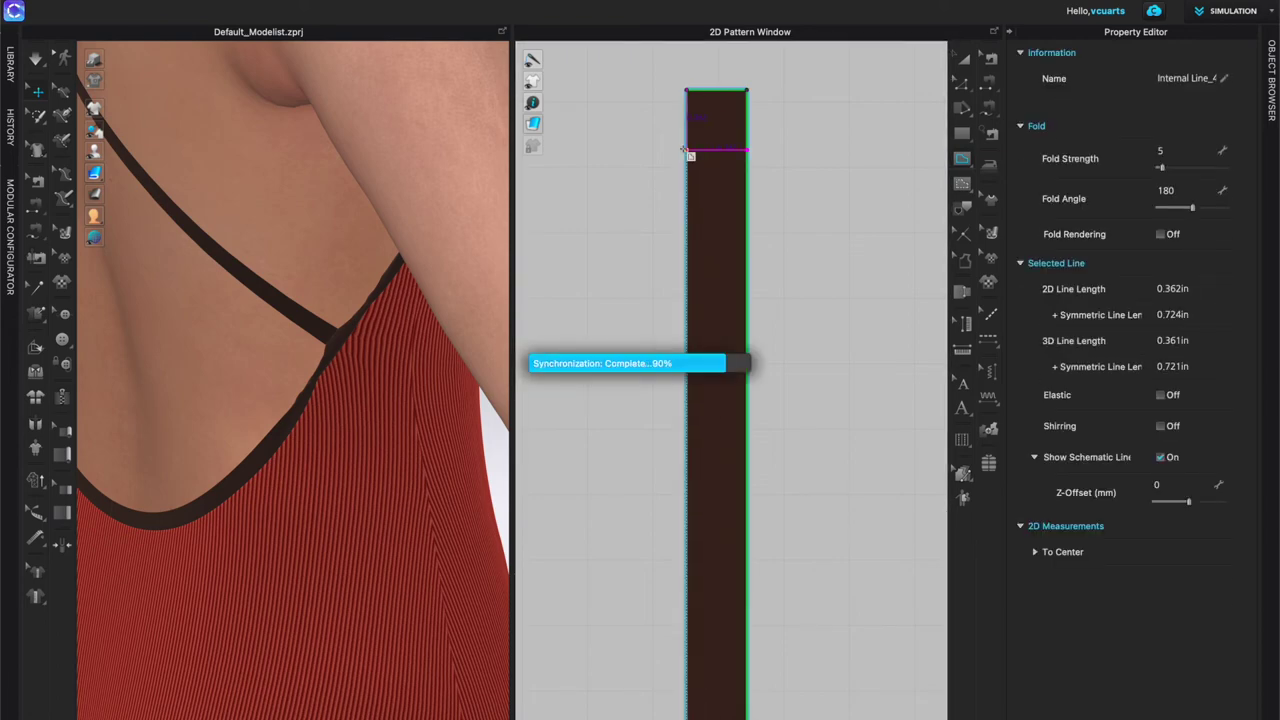
Step: Select the low back-opening binding at the strap's attachment point, start the simulation and locate that binding among the 2D patterns
scroll(290, 310, "down", 5)
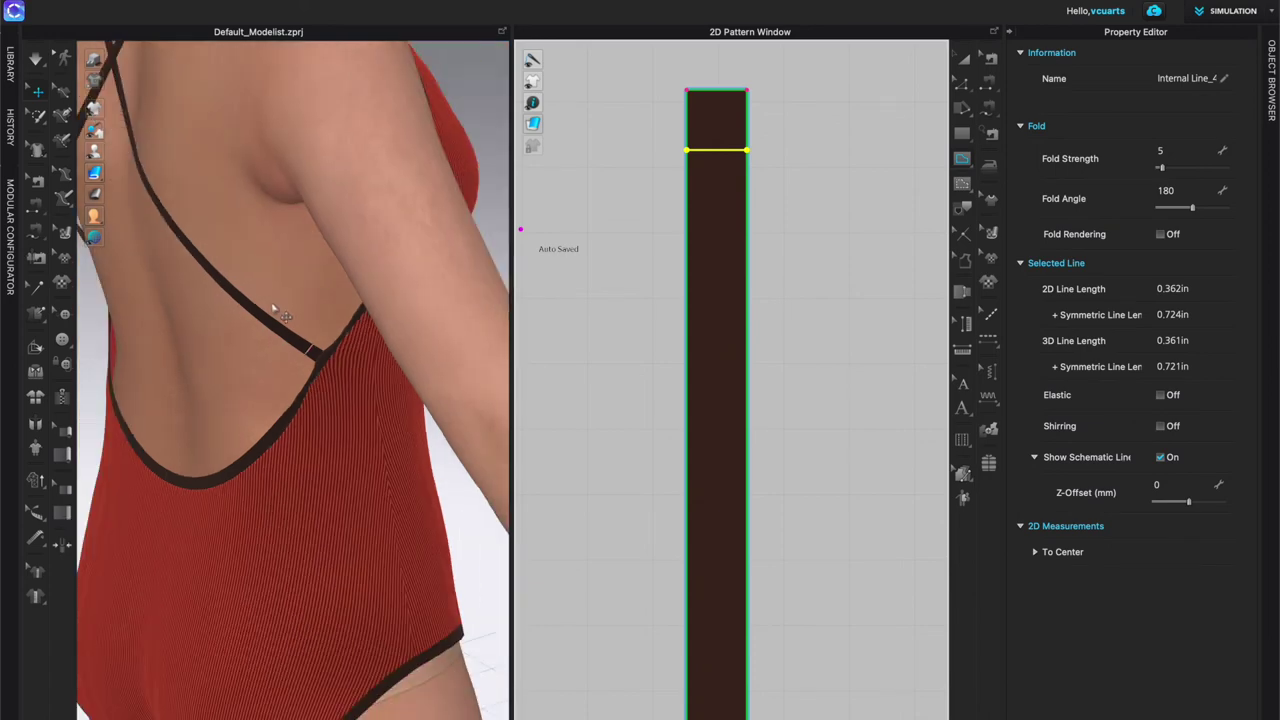
right_click_drag(183, 328, 231, 316)
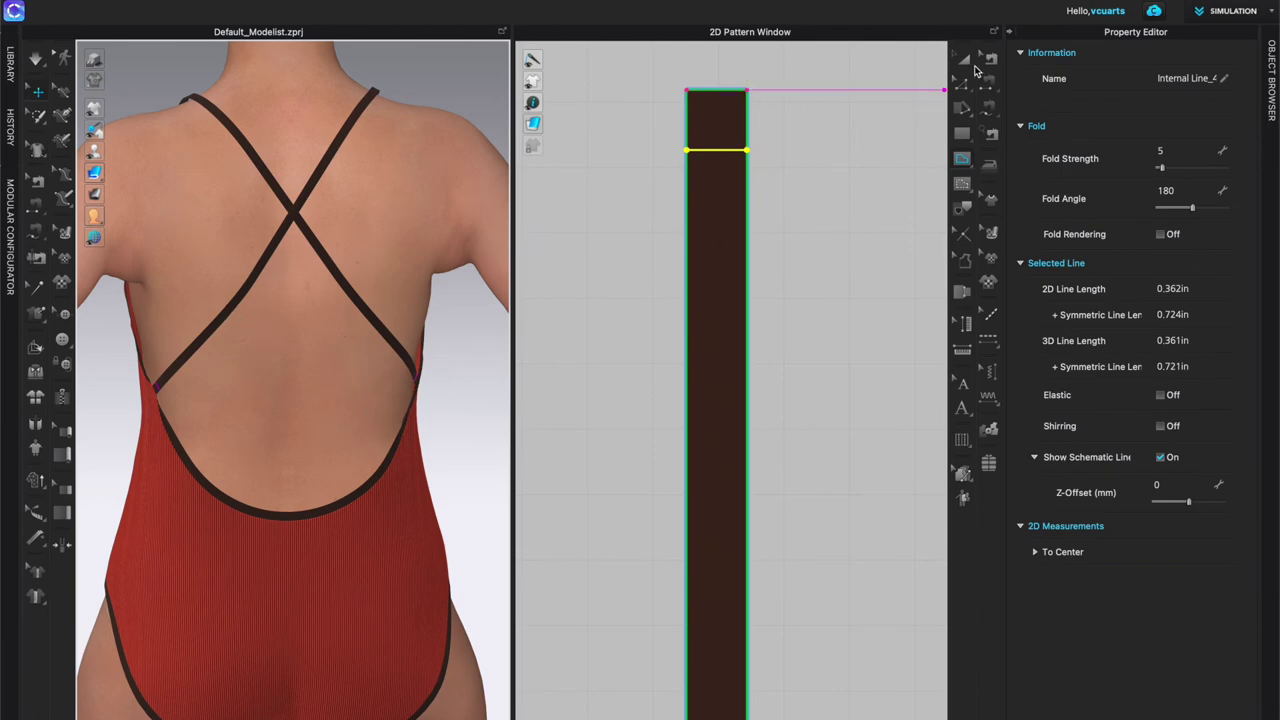
right_click_drag(429, 400, 310, 398)
scroll(337, 360, "up", 5)
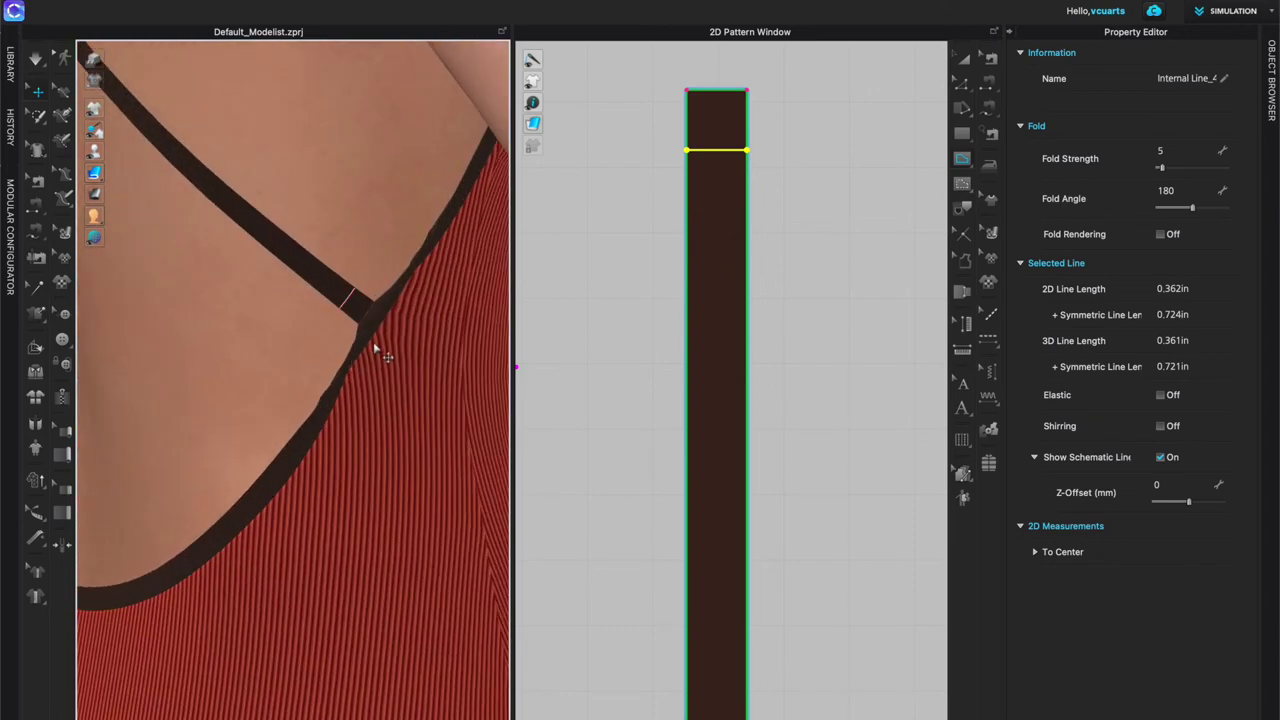
left_click(380, 340)
scroll(390, 325, "up", 2)
key("space")
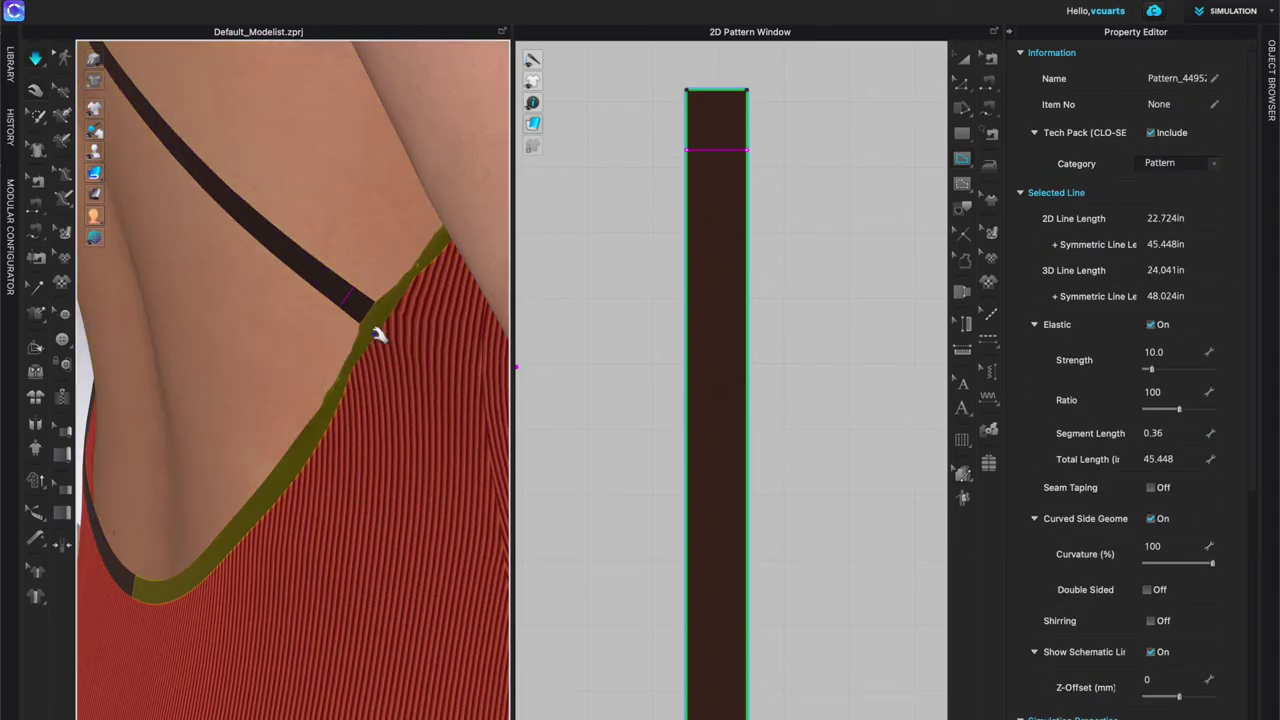
scroll(712, 443, "down", 10)
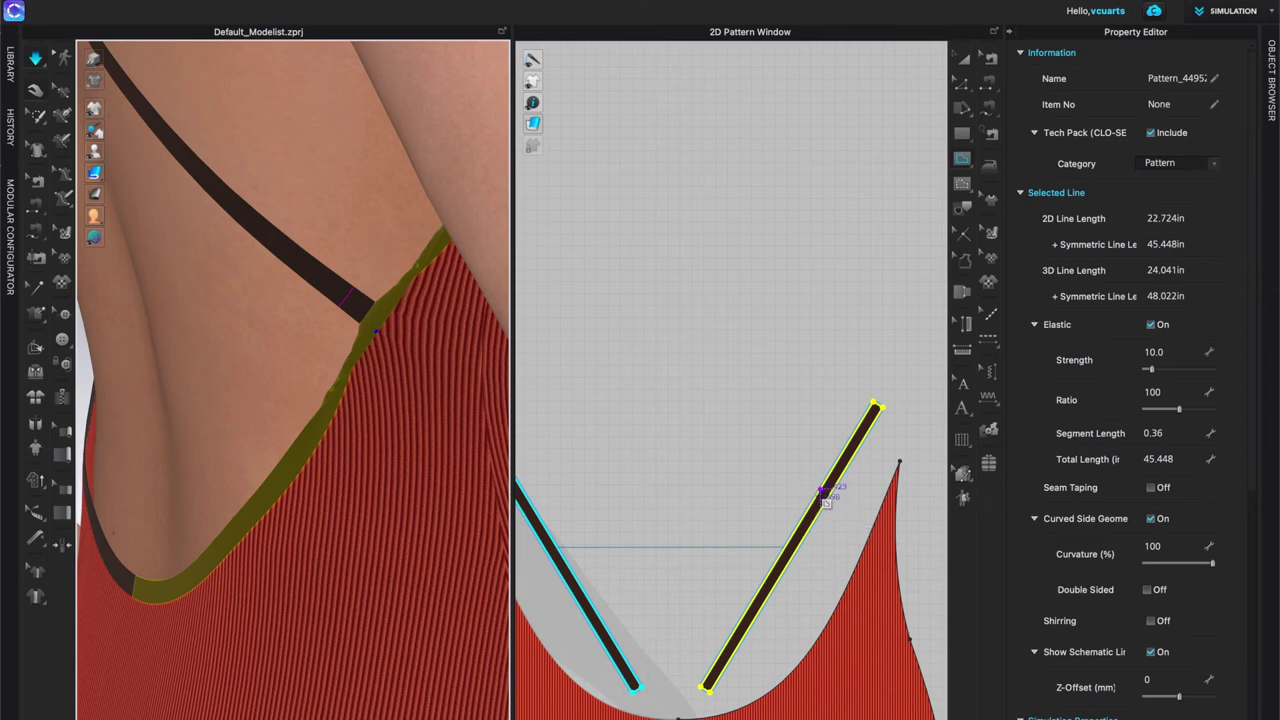
Step: Free-sew the new internal line across the strap to a 0.362 in segment on the back-opening binding's edge
left_click(988, 114)
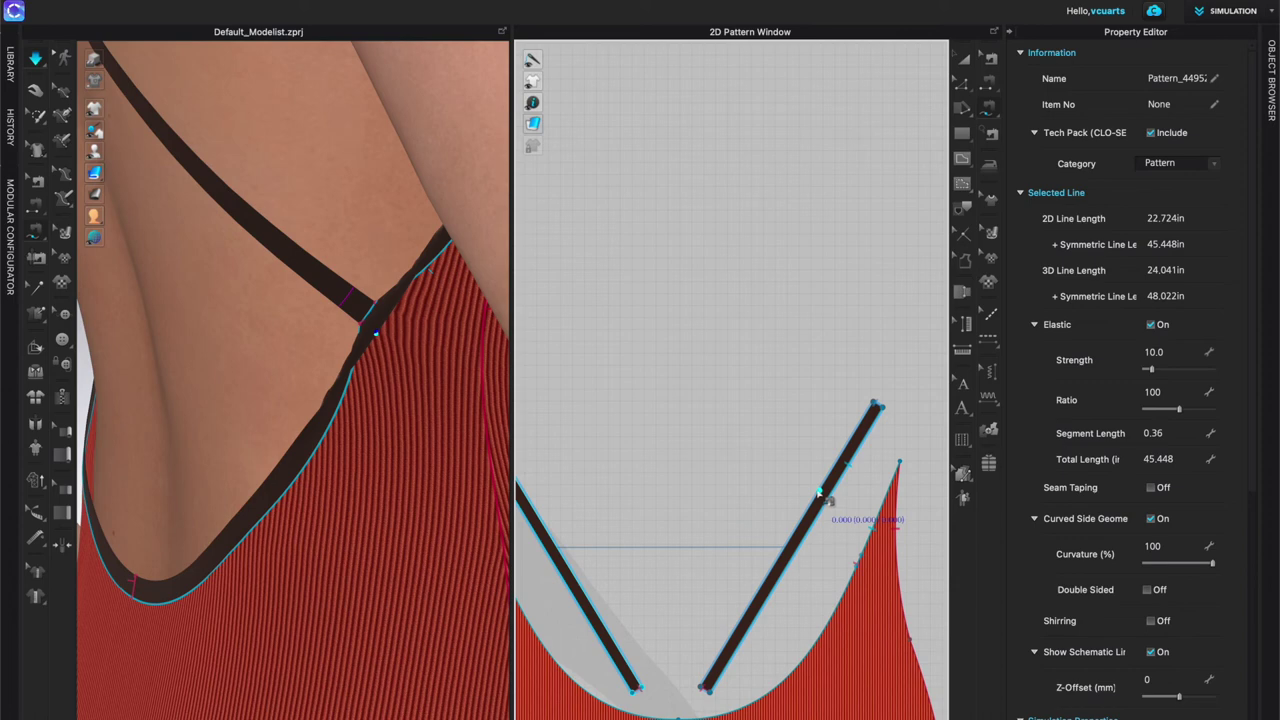
scroll(822, 492, "up", 3)
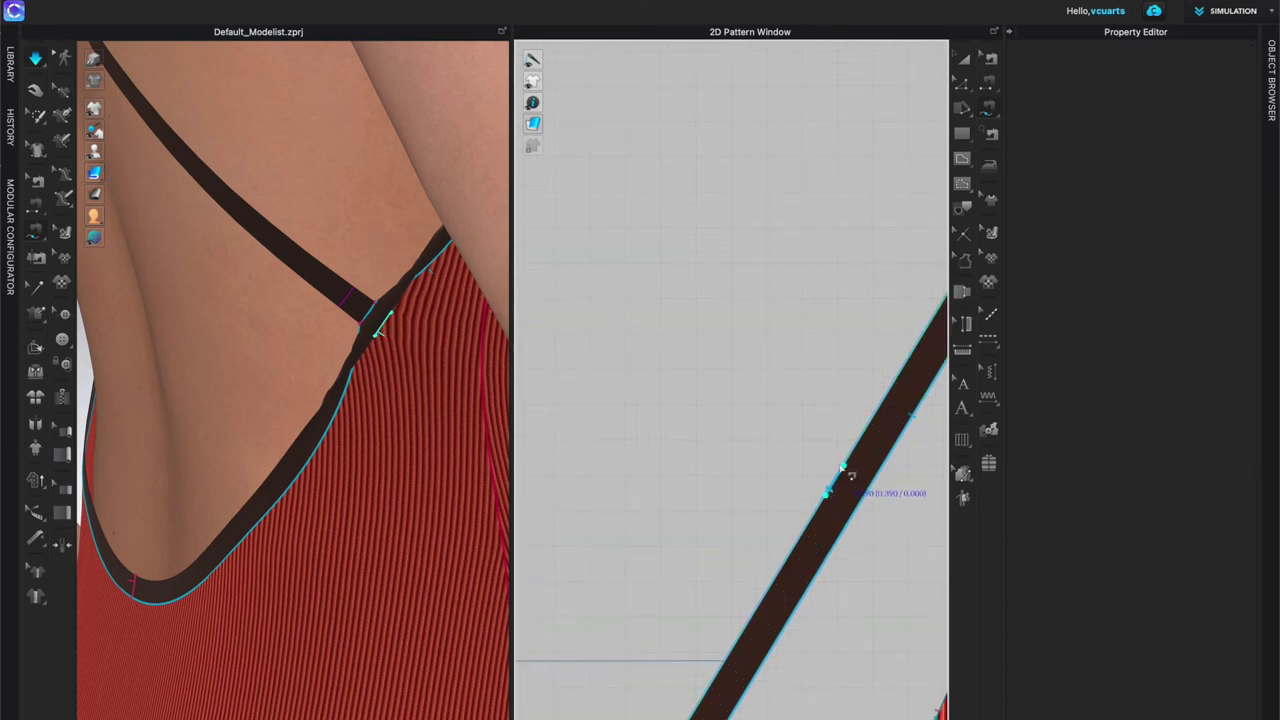
scroll(597, 331, "down", 5)
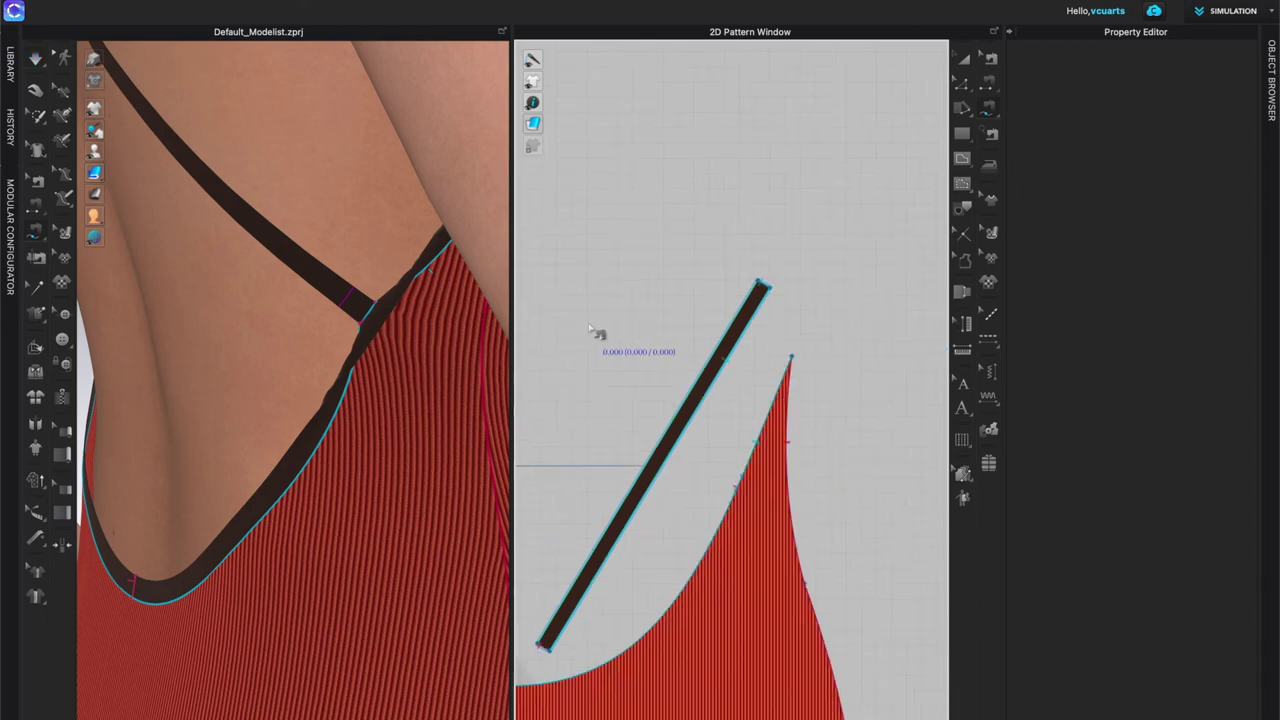
middle_click_drag(571, 268, 806, 451)
scroll(660, 234, "up", 5)
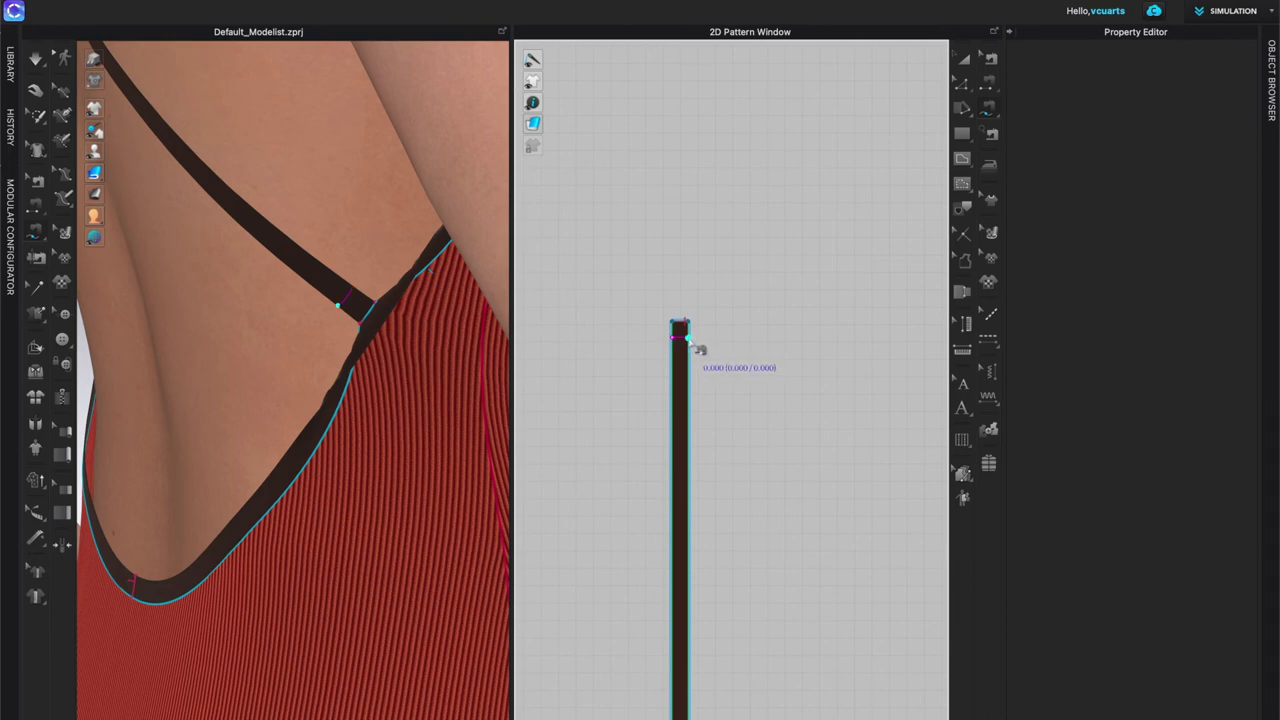
scroll(680, 346, "up", 3)
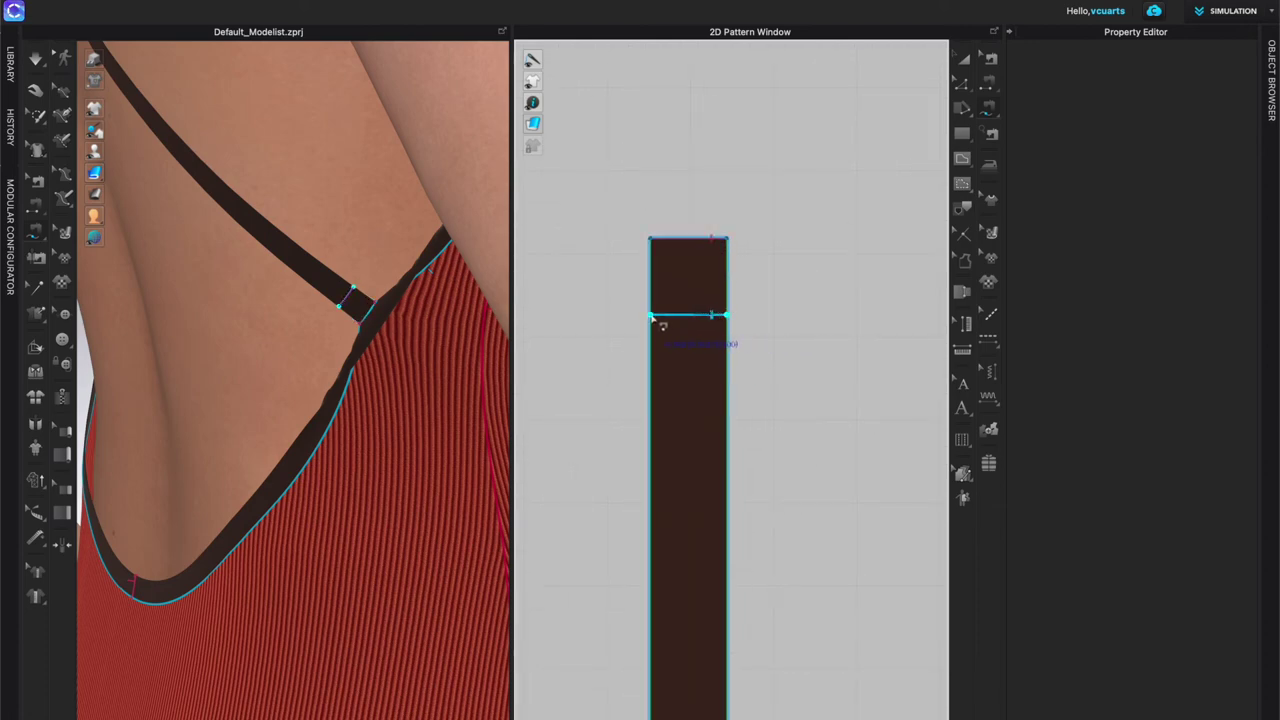
scroll(790, 430, "down", 5)
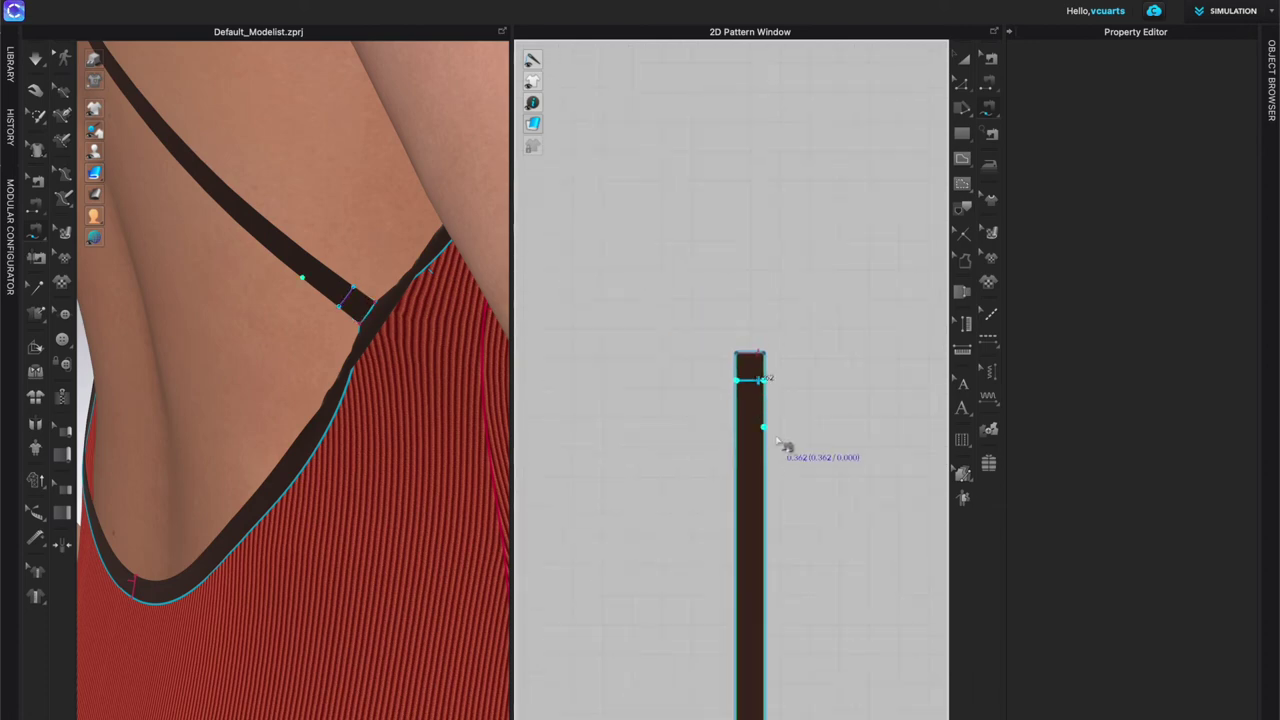
middle_click_drag(821, 505, 566, 242)
middle_click_drag(763, 524, 671, 300)
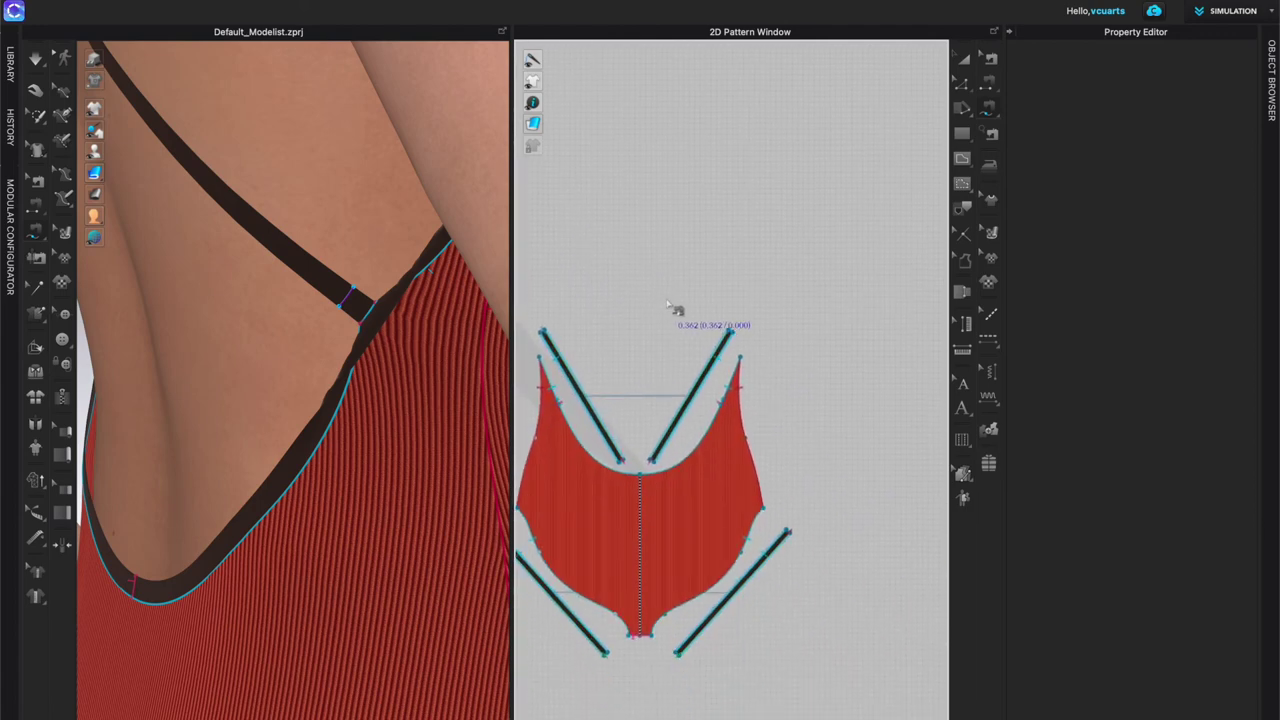
scroll(720, 401, "up", 5)
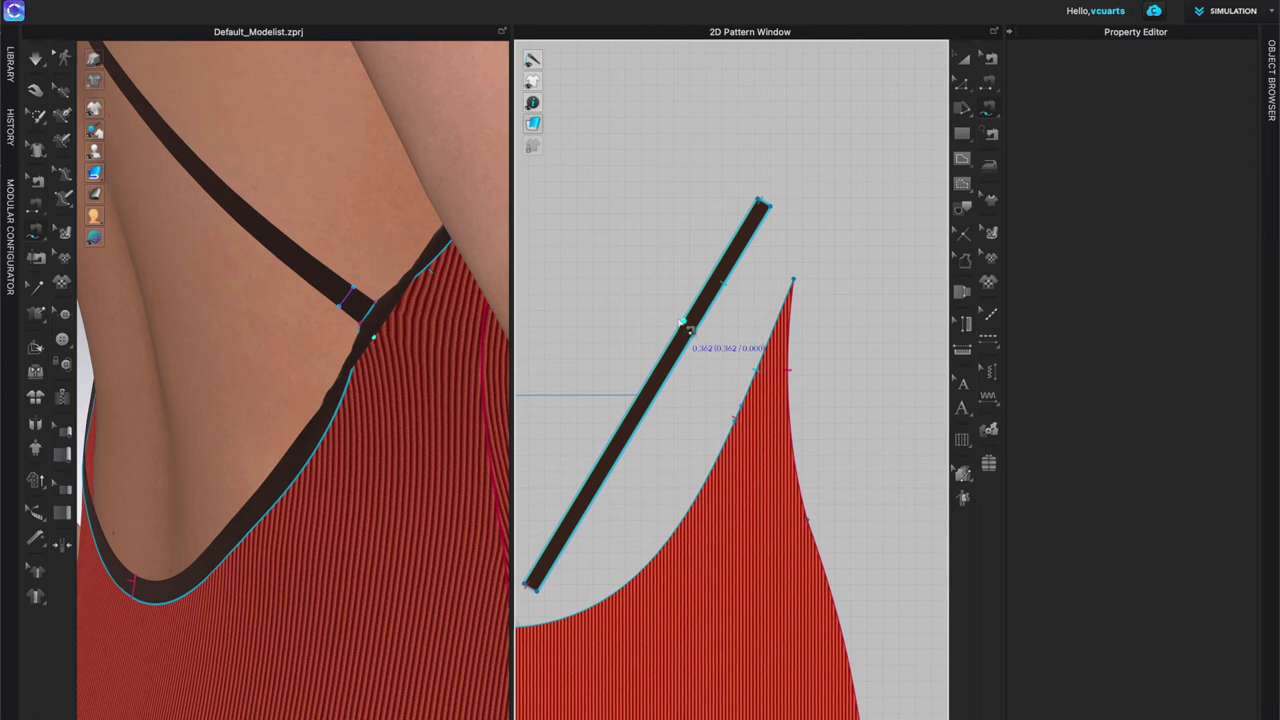
left_click(688, 326)
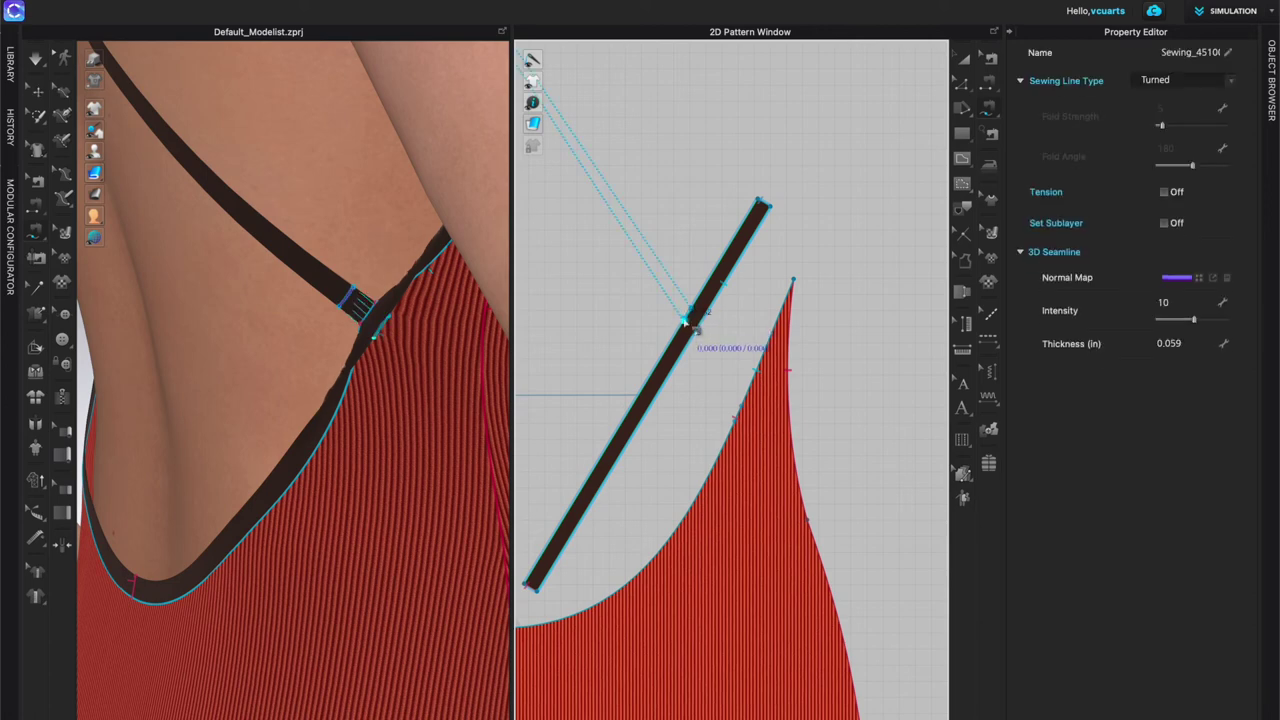
Step: Simulate the swimsuit with the new strap seam and check the strap attachments from the back, side and front
key("space")
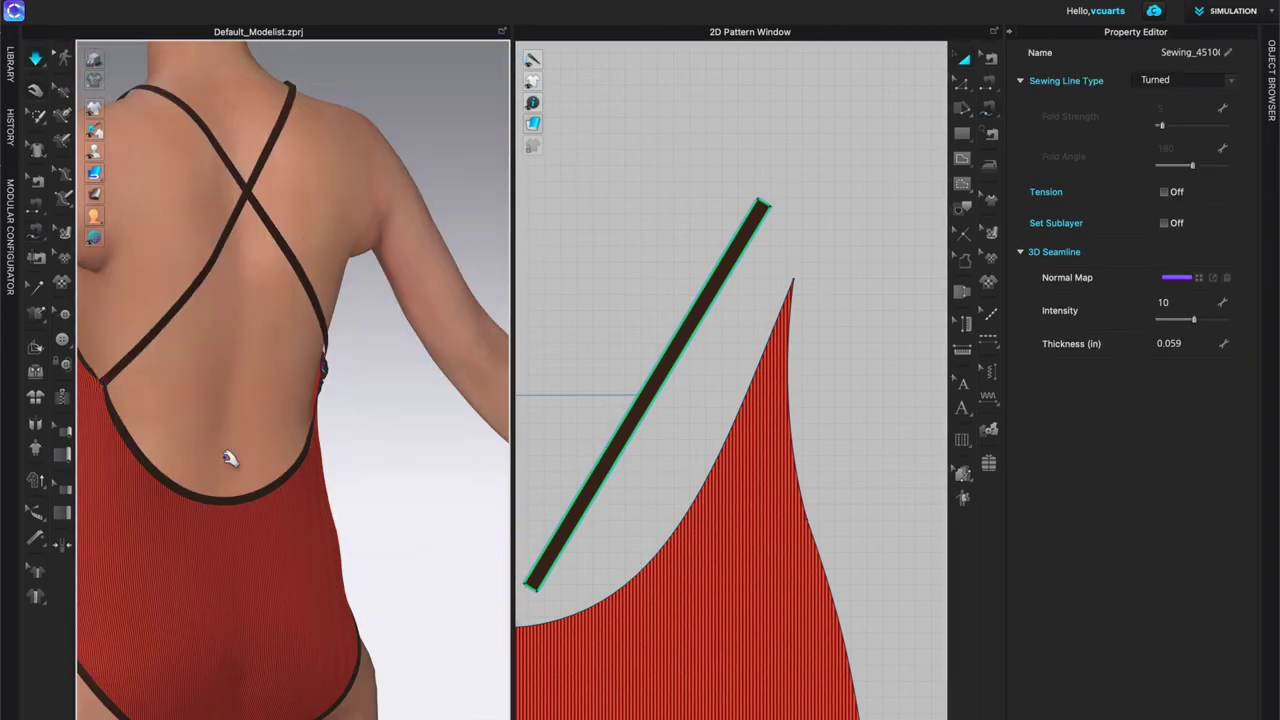
right_click_drag(217, 457, 260, 452)
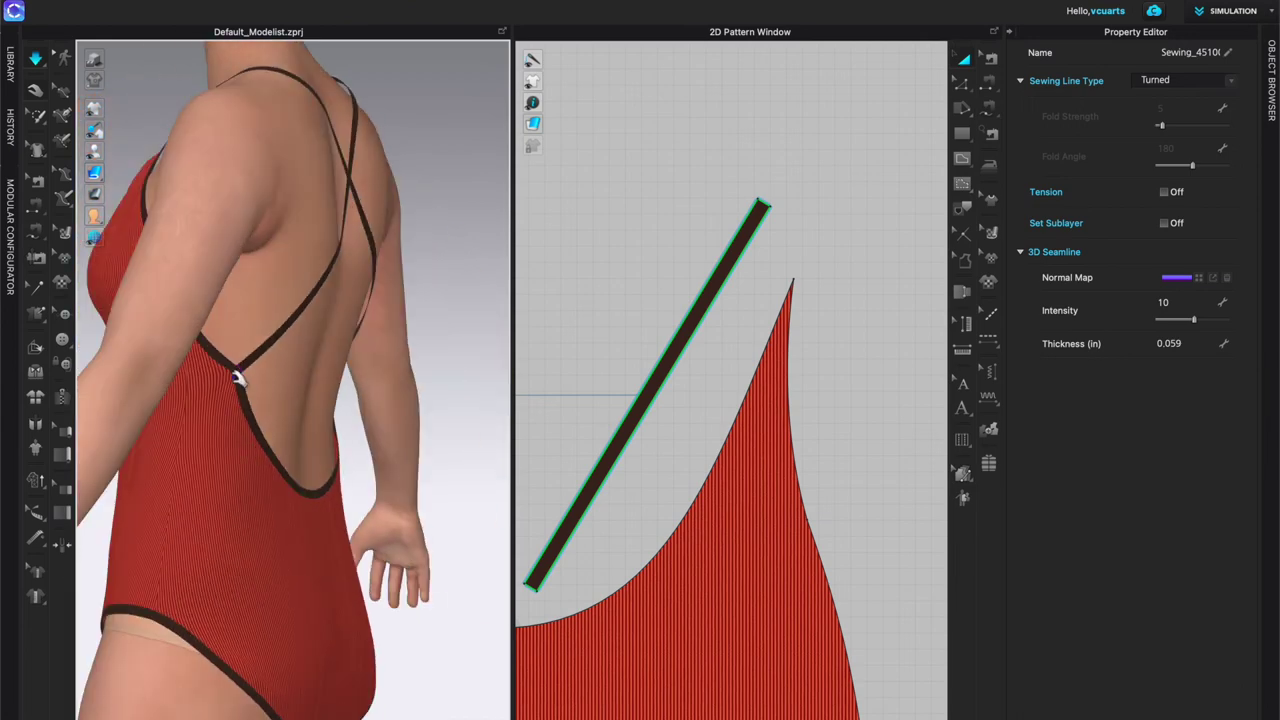
right_click_drag(243, 371, 363, 390)
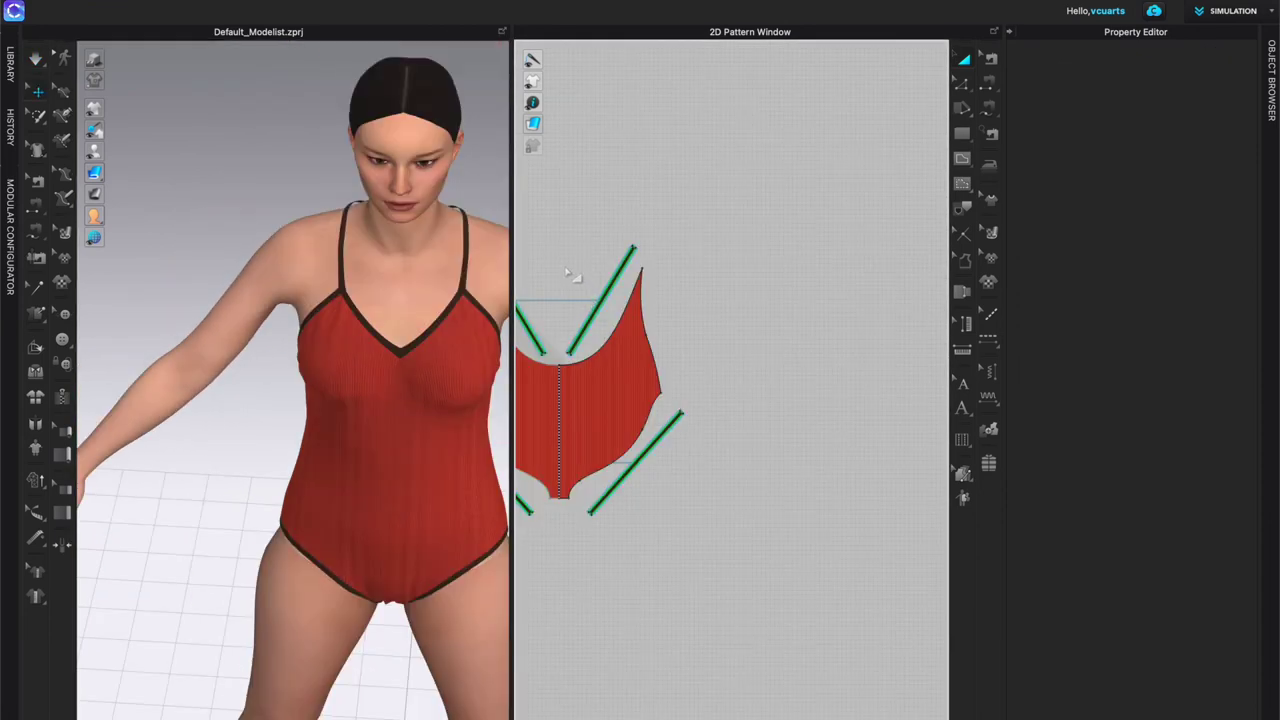
Step: Turn off Elastic for both binding strips along the front V-neckline
scroll(930, 343, "up", 2)
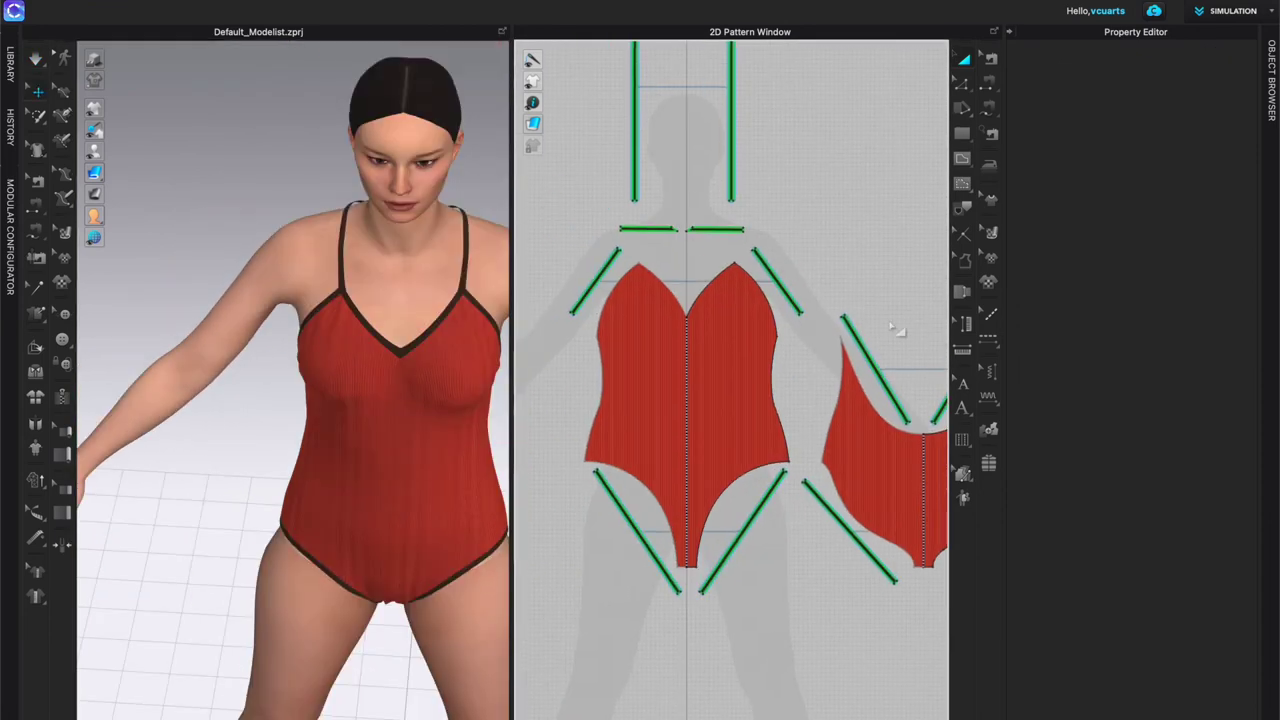
scroll(680, 245, "up", 3)
left_click(672, 228)
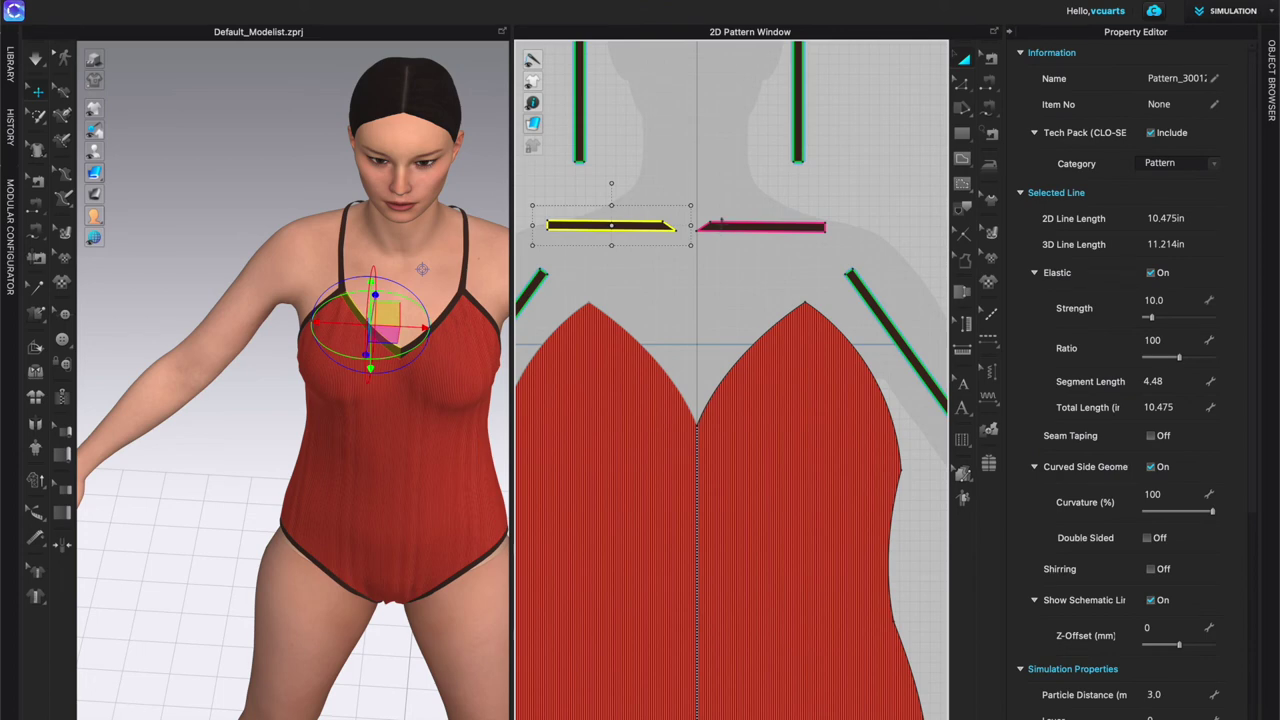
left_click(722, 222, "shift")
left_click(1152, 273)
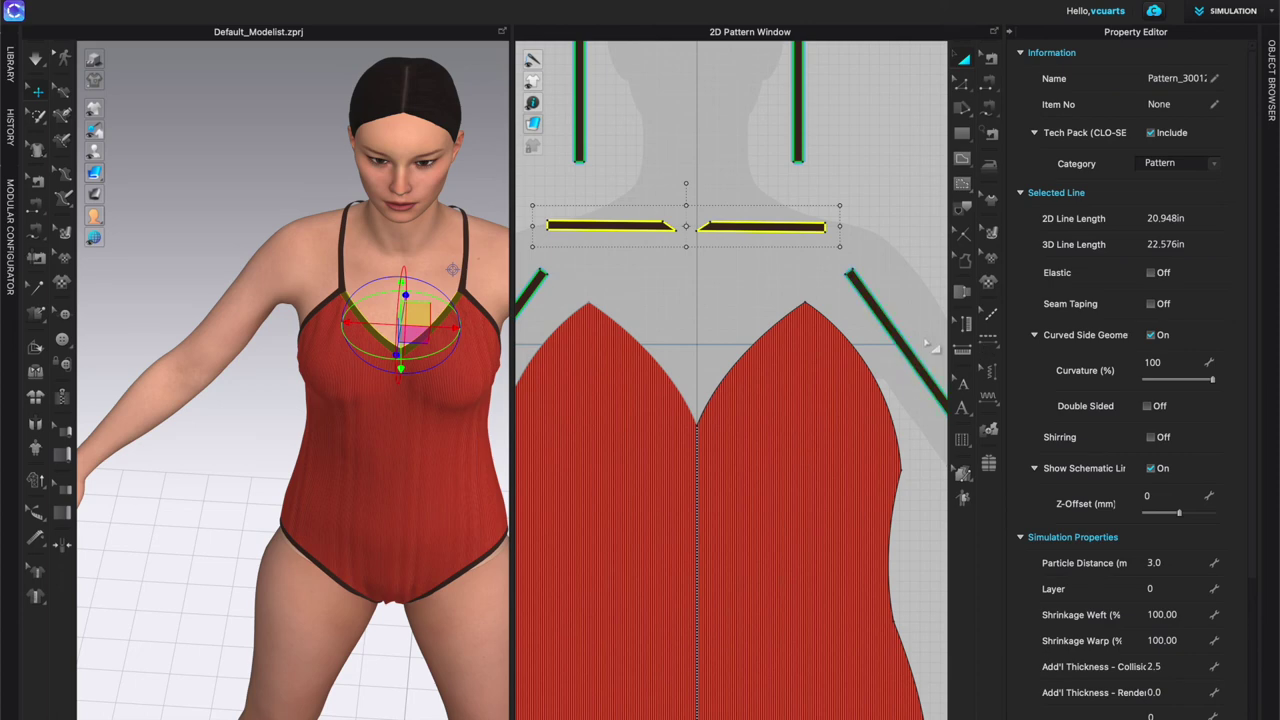
Step: Simulate the swimsuit with the neckline bindings' elastic off and check the fit from the front and the side
key("space")
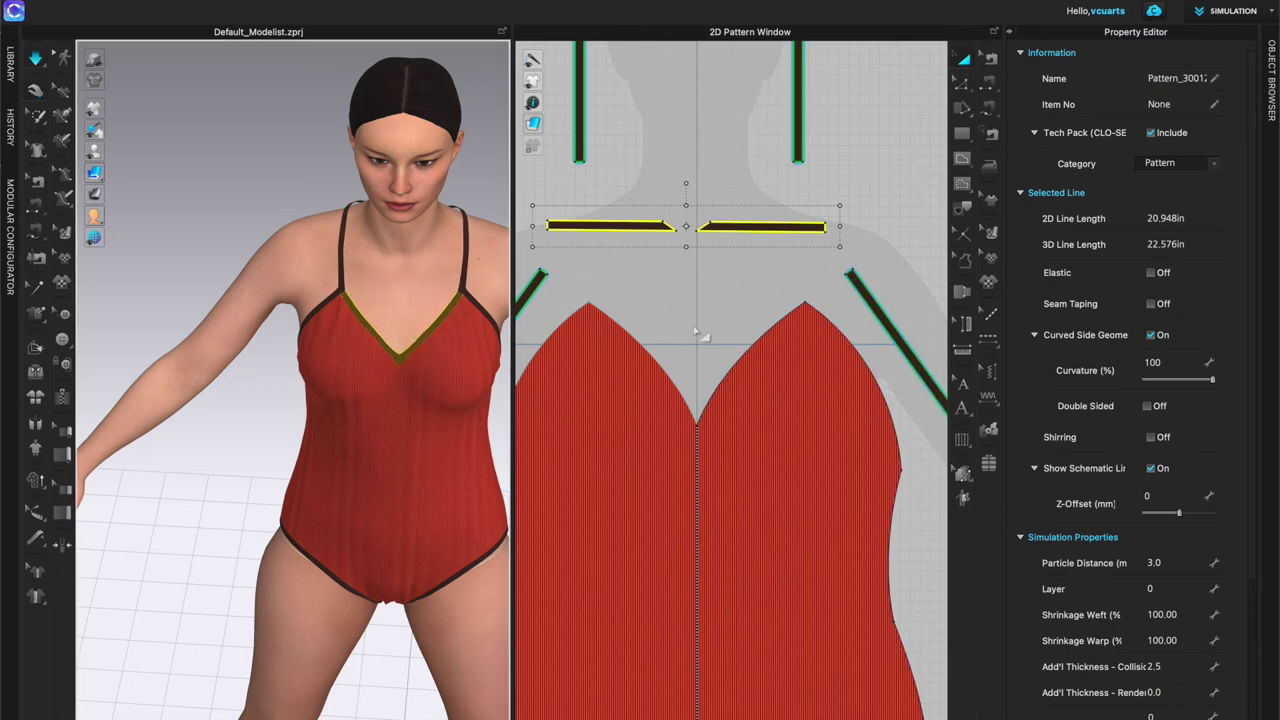
scroll(406, 436, "down", 3)
right_click_drag(424, 452, 449, 434)
left_click(427, 356)
right_click_drag(427, 380, 429, 460)
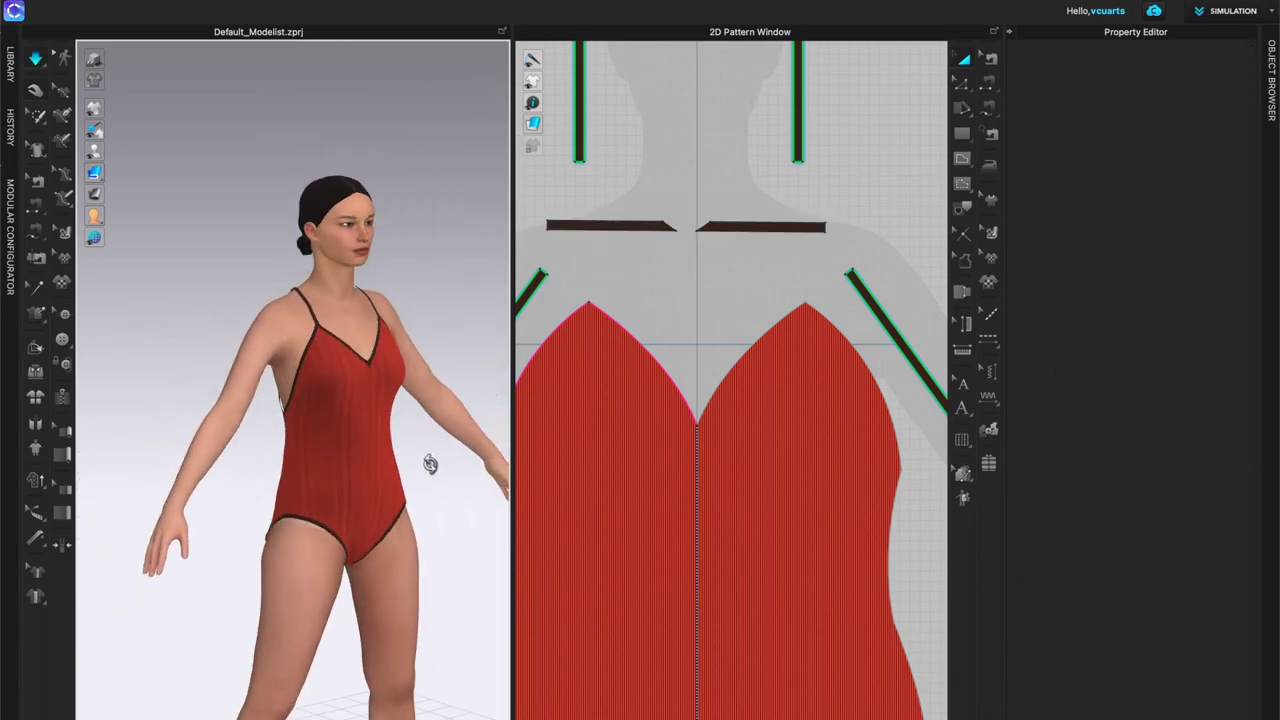
key("space")
Step: Hide the properties to enlarge the 3D view, simulate the swimsuit and pull its side and upper front to settle the drape
left_click(1010, 36)
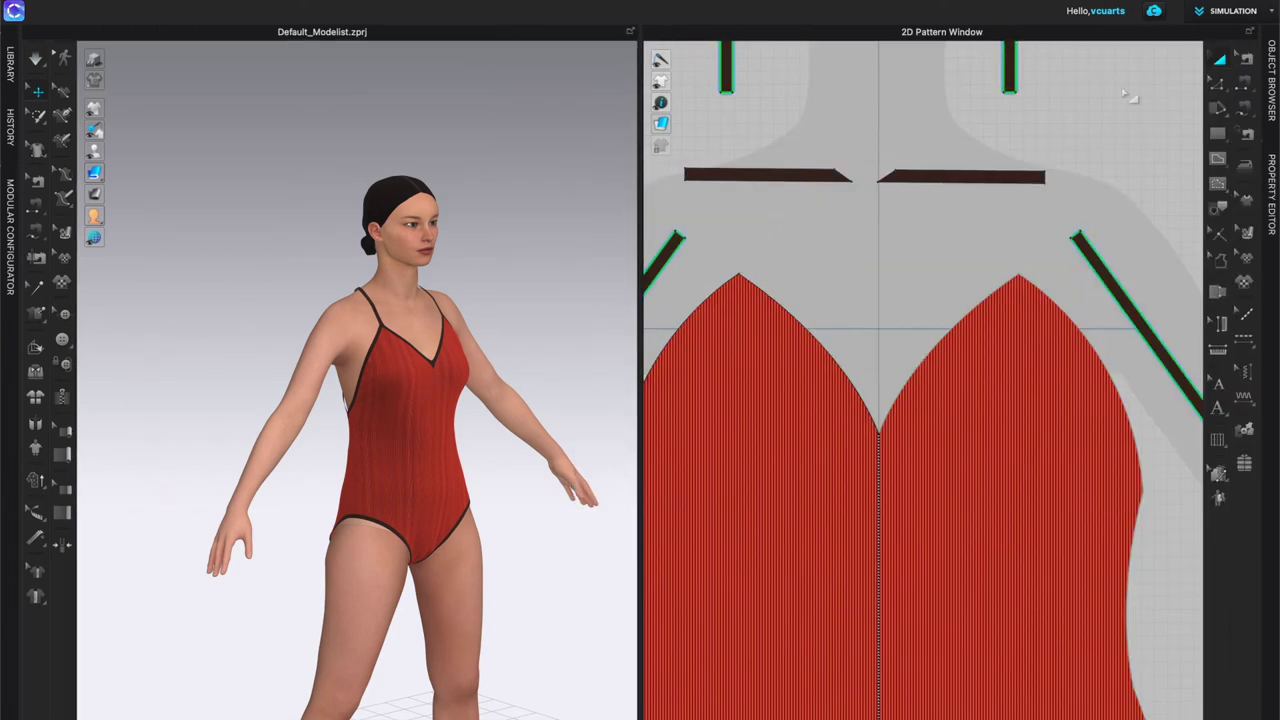
scroll(457, 434, "down", 2)
middle_click_drag(517, 537, 417, 401)
right_click_drag(417, 401, 434, 426)
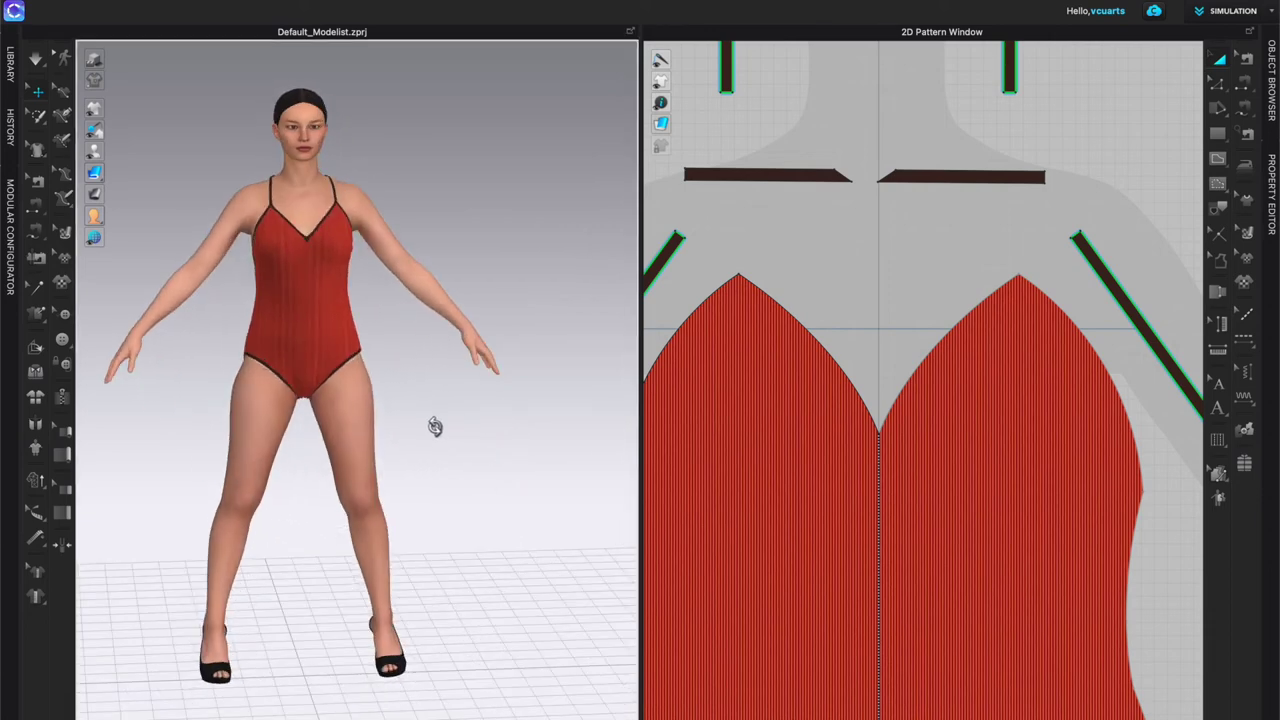
left_click(297, 232)
key("space")
left_click_drag(355, 325, 424, 396)
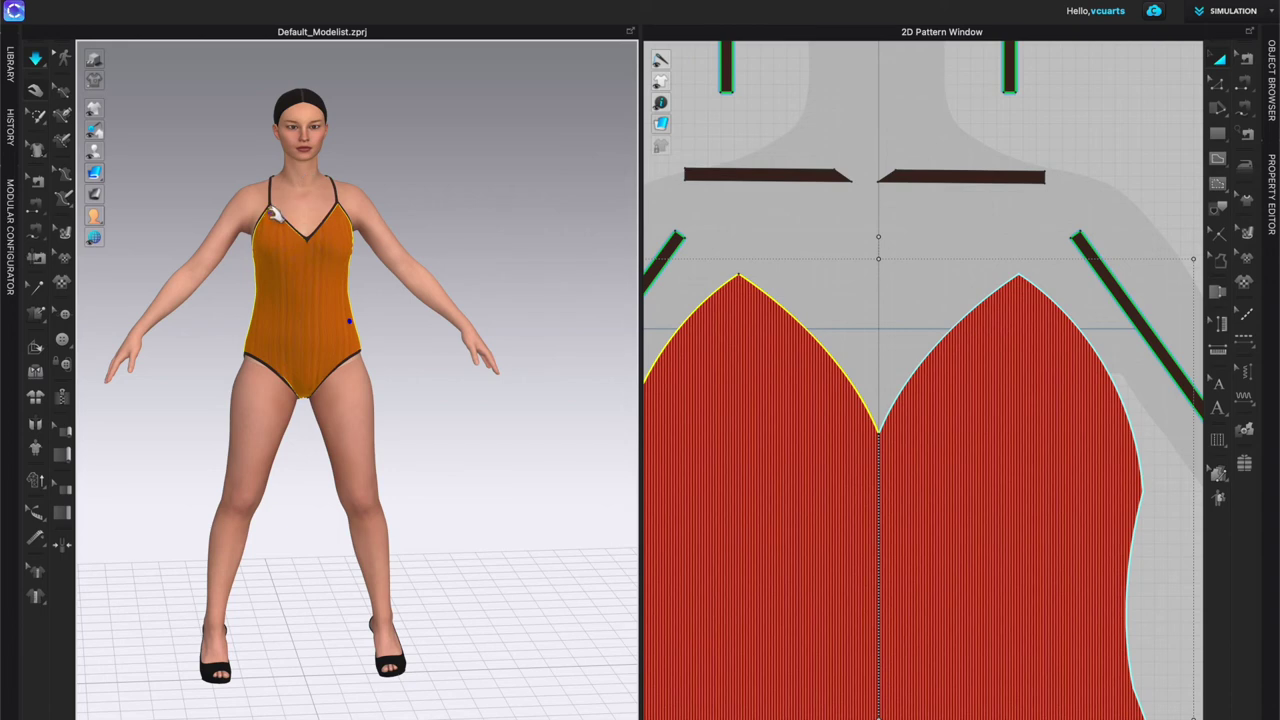
left_click(264, 206)
left_click(206, 424)
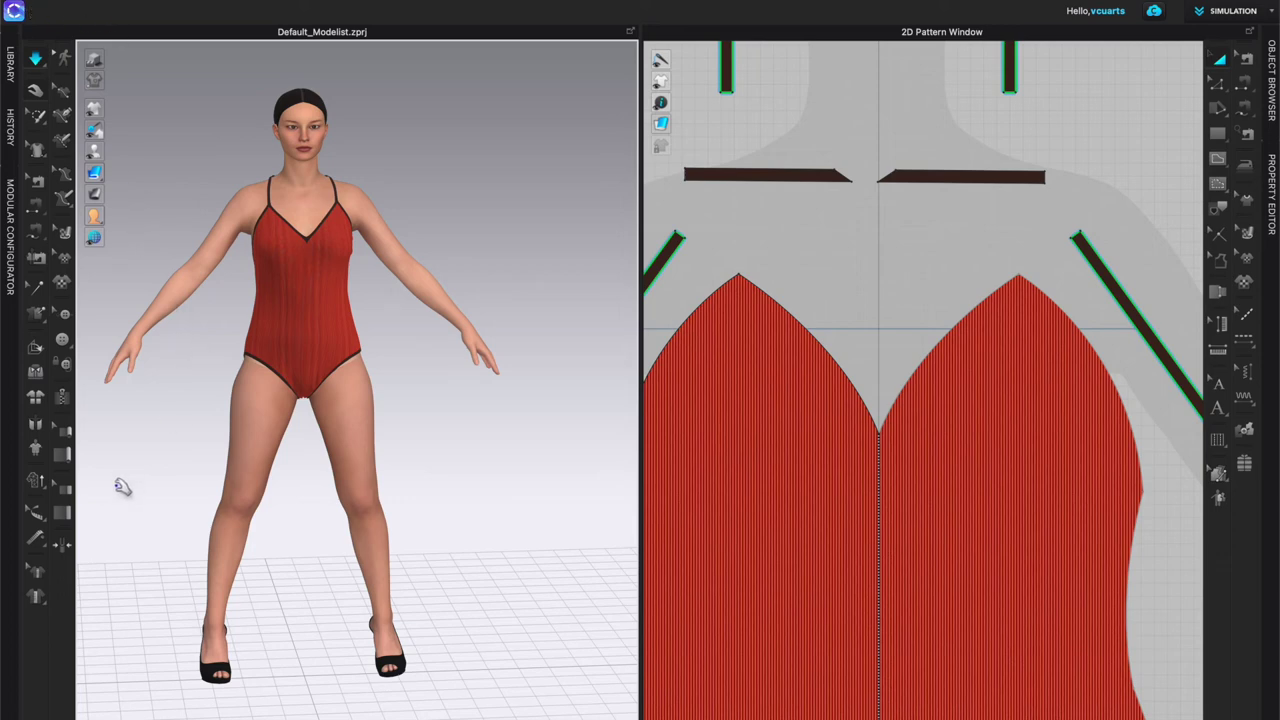
Step: Apply high-resolution properties with 5.0 mm particle distance, 1.0 mm collision thickness, 0.0 mm skin offset and Normal simulation quality, and simulate
left_click(34, 485)
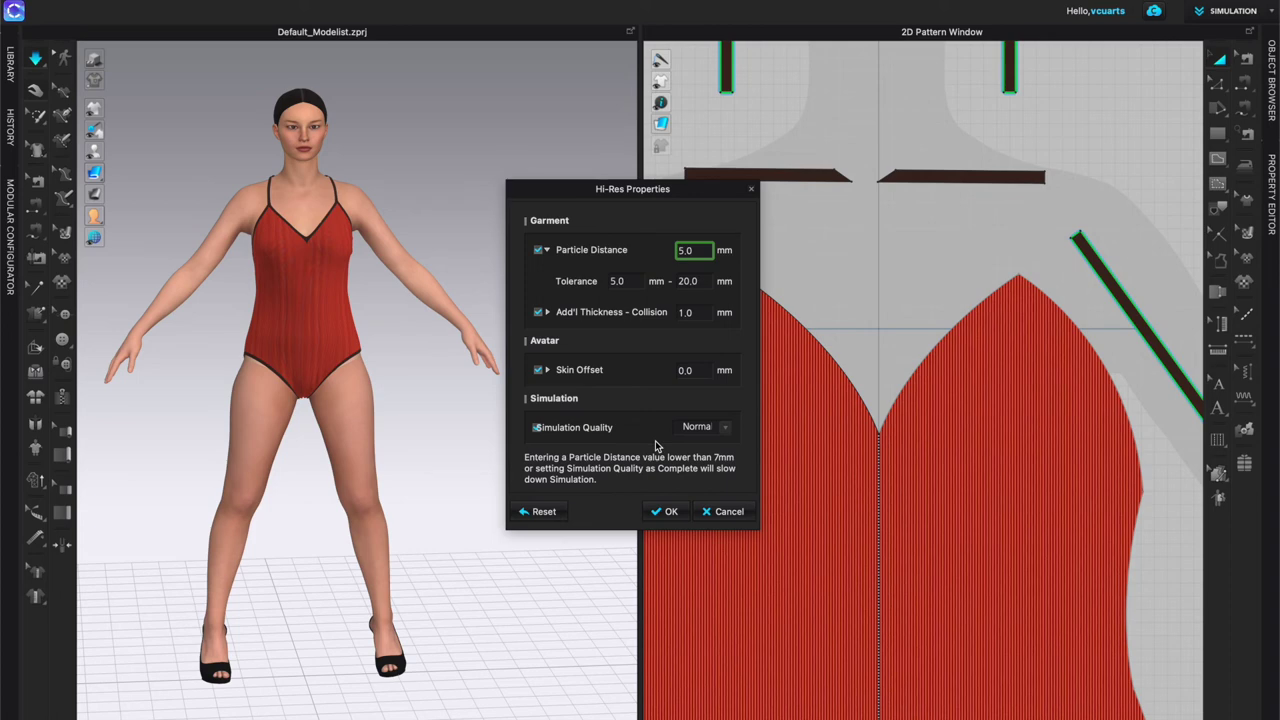
left_click(665, 511)
key("space")
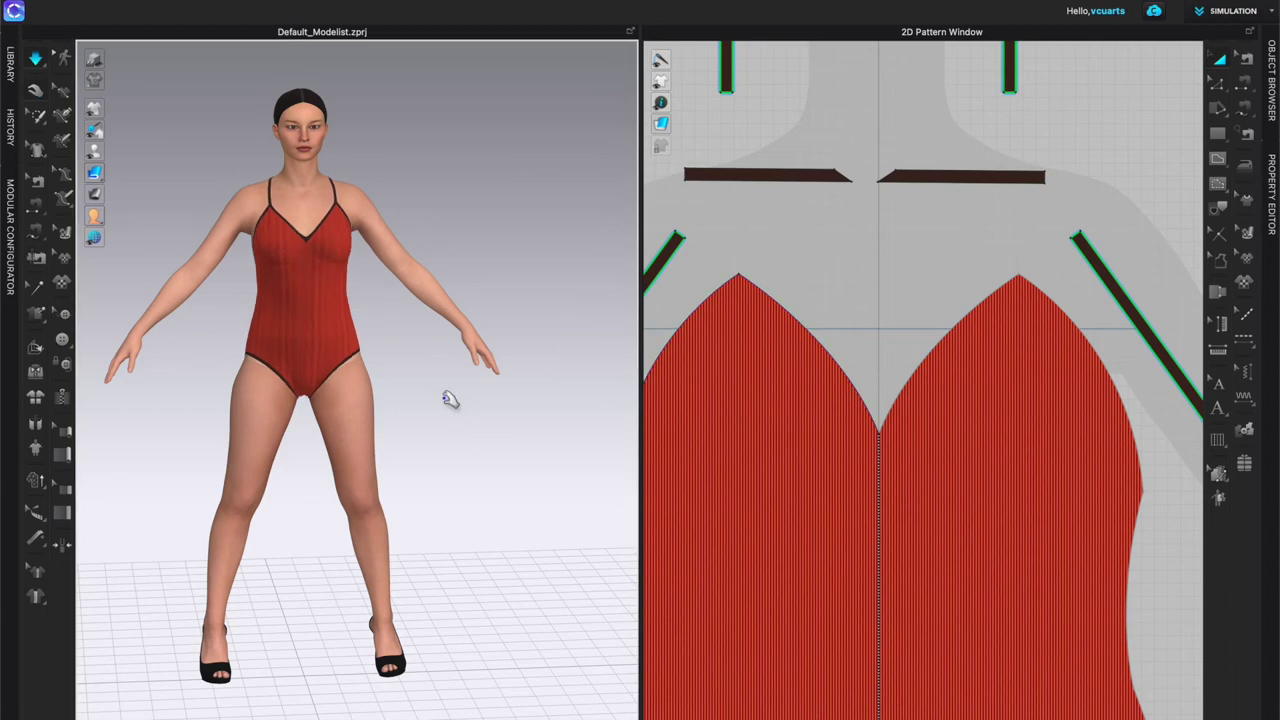
Step: Inspect the swimsuit from behind and pull the rear leg-opening edge into place during the simulation
right_click_drag(430, 410, 396, 347)
scroll(354, 346, "up", 3)
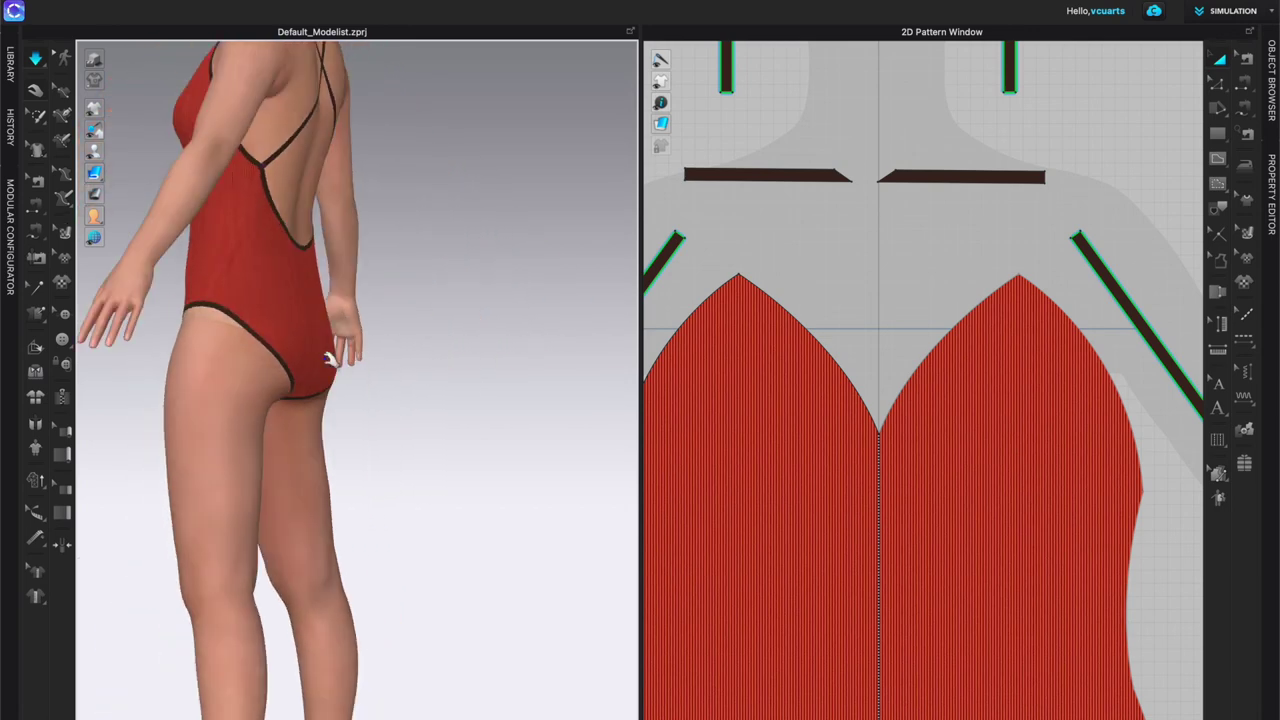
right_click_drag(400, 431, 371, 372)
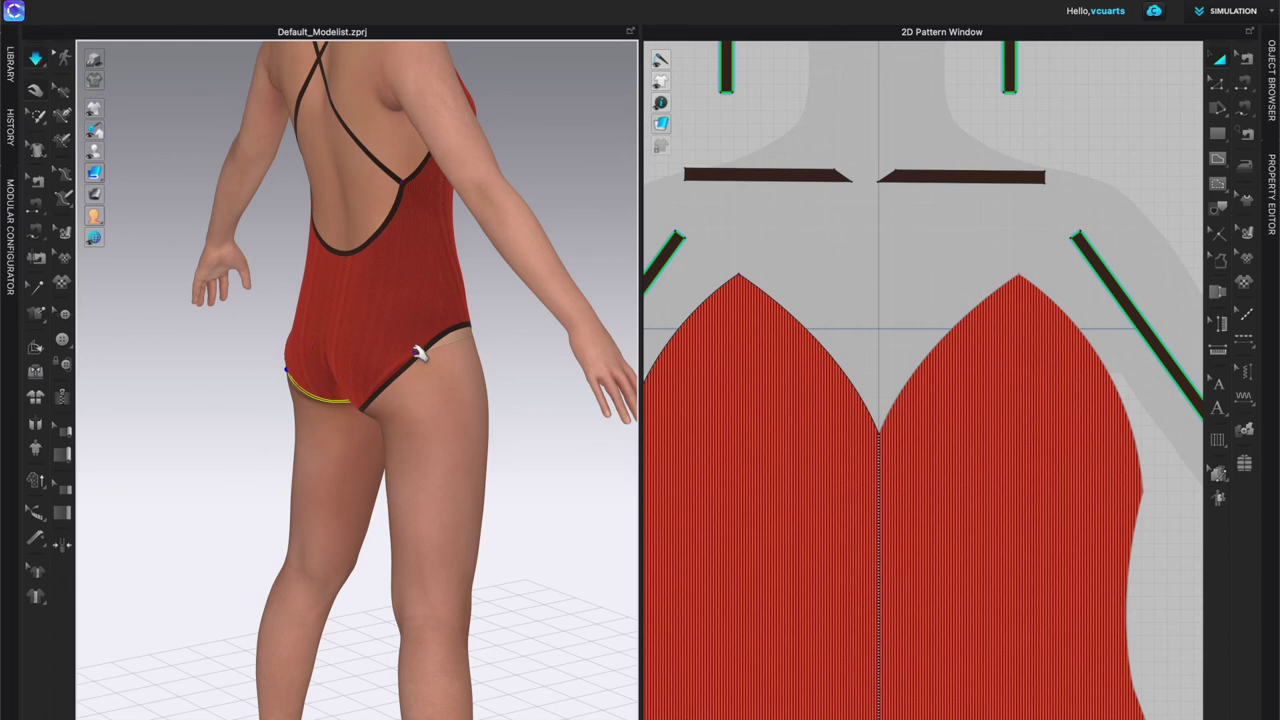
left_click_drag(444, 370, 402, 429)
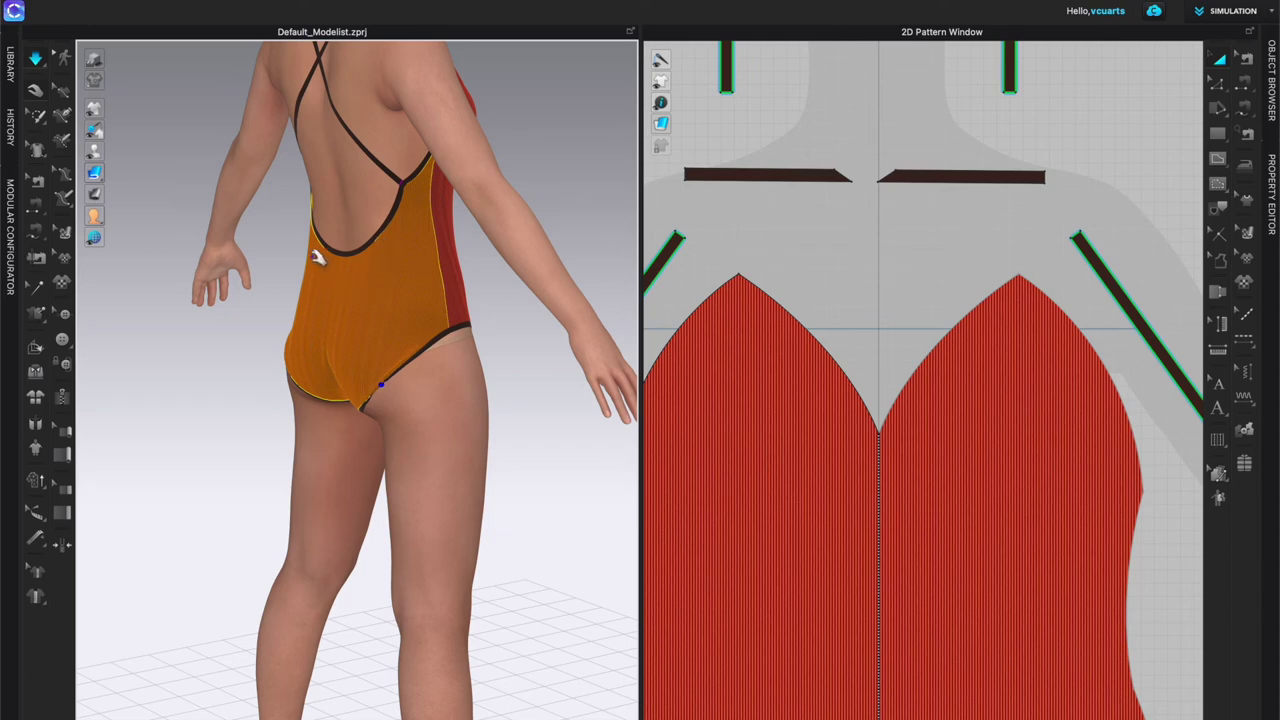
Step: Select every binding strip and both straps among the 2D patterns and set their additional rendering thickness to 2.0 mm
key("2")
left_click(781, 181)
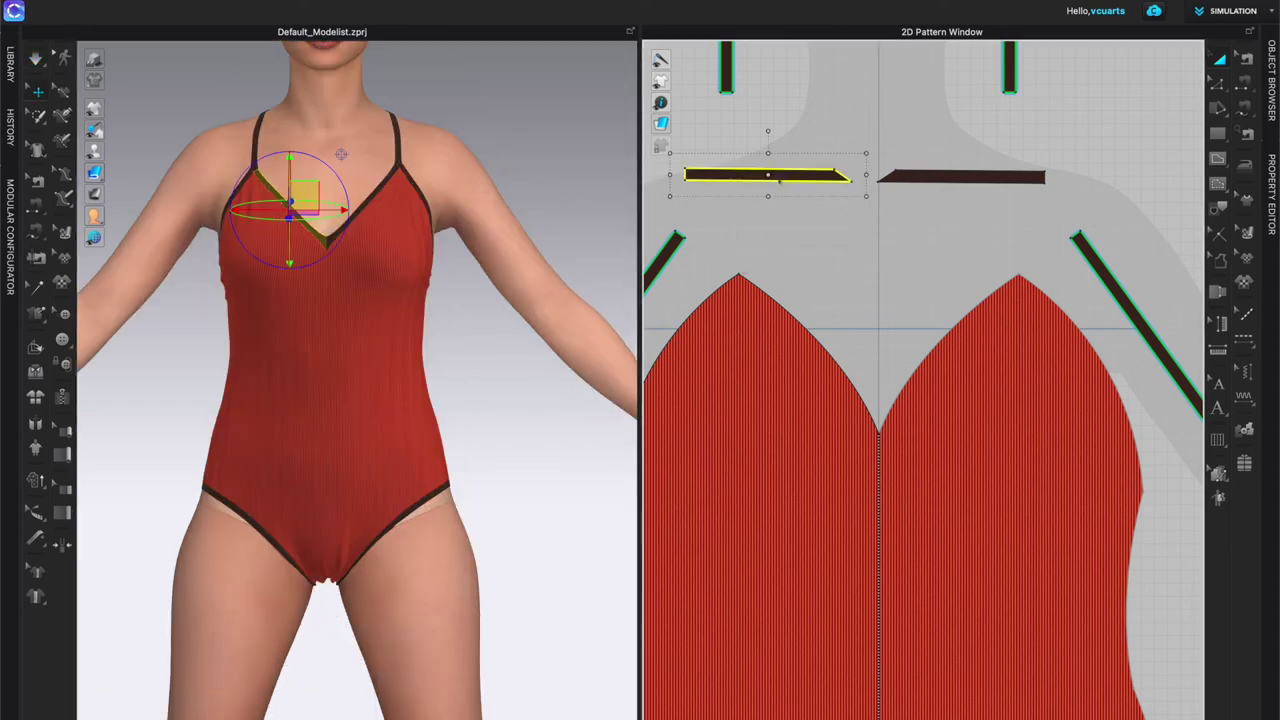
left_click(900, 176, "shift")
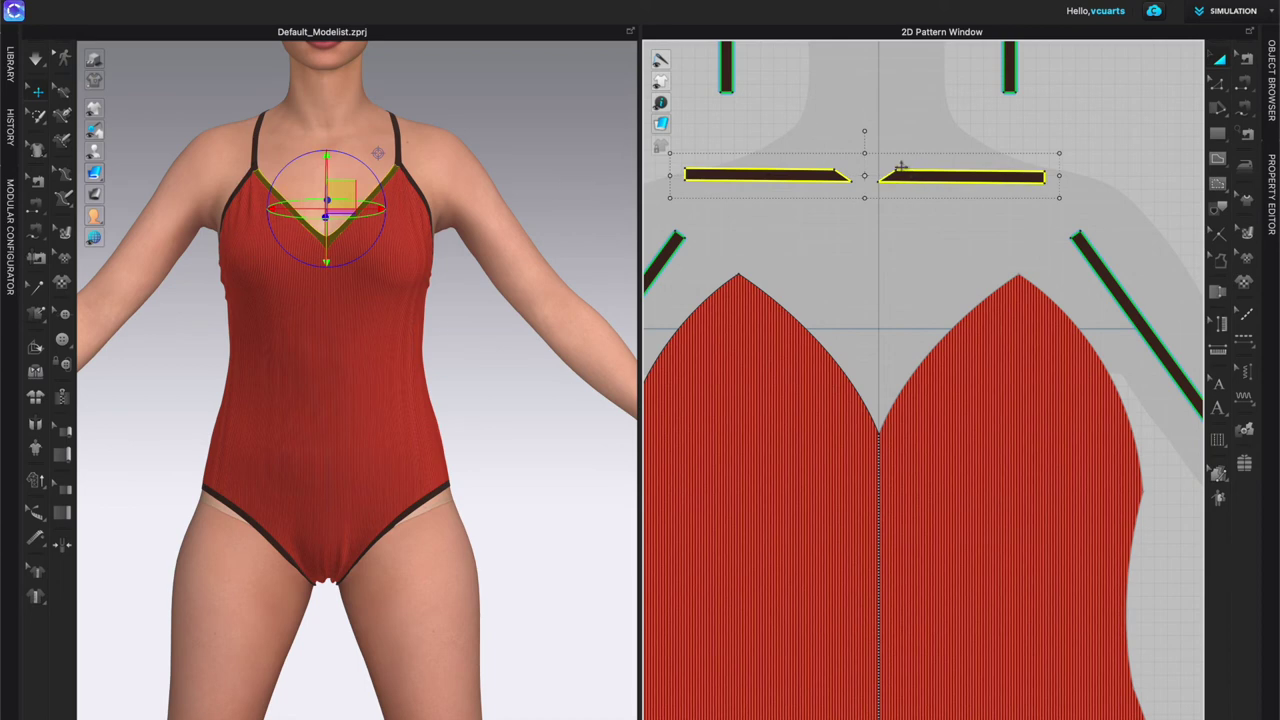
scroll(817, 176, "down", 4)
left_click(786, 125, "shift")
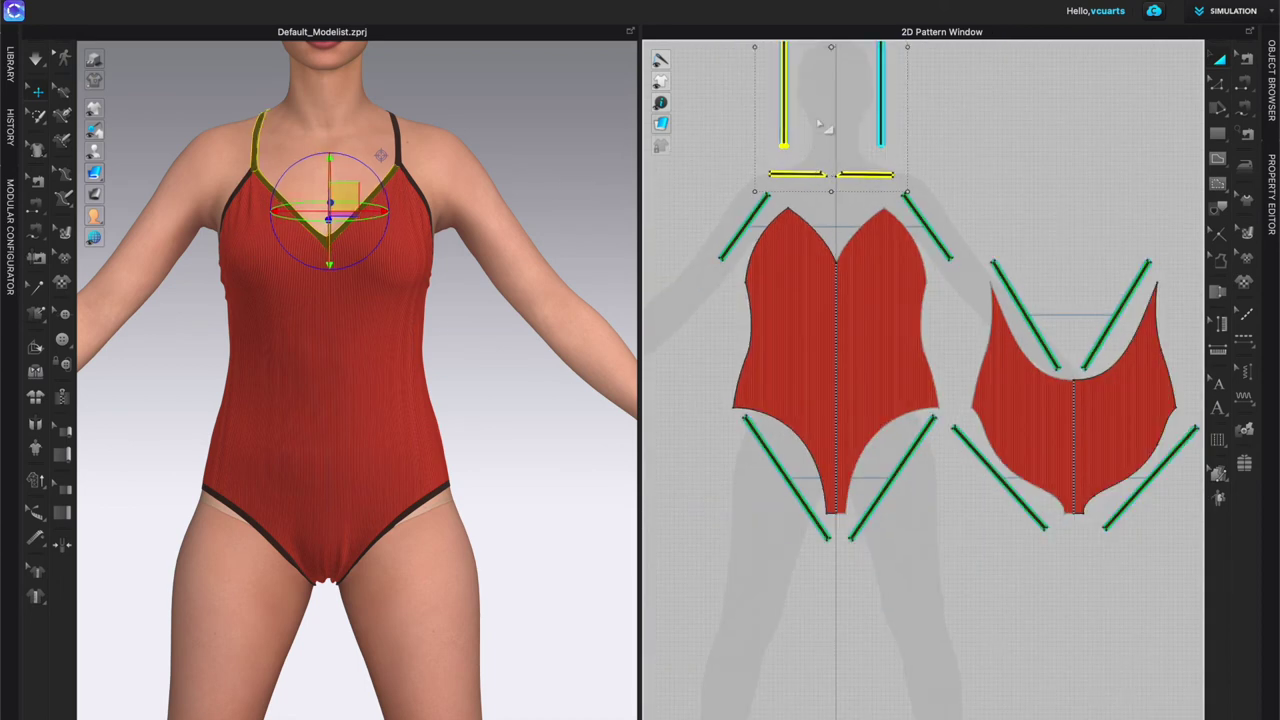
left_click(880, 128, "shift")
left_click(748, 218, "shift")
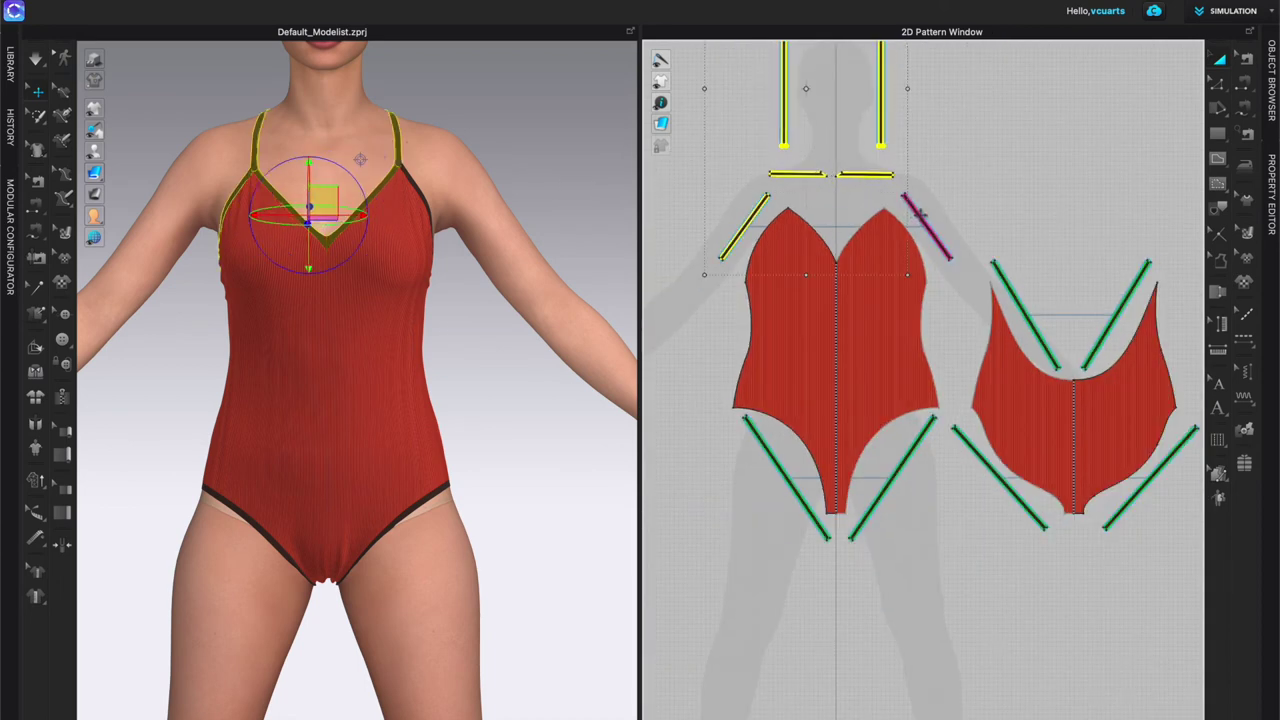
left_click(920, 218, "shift")
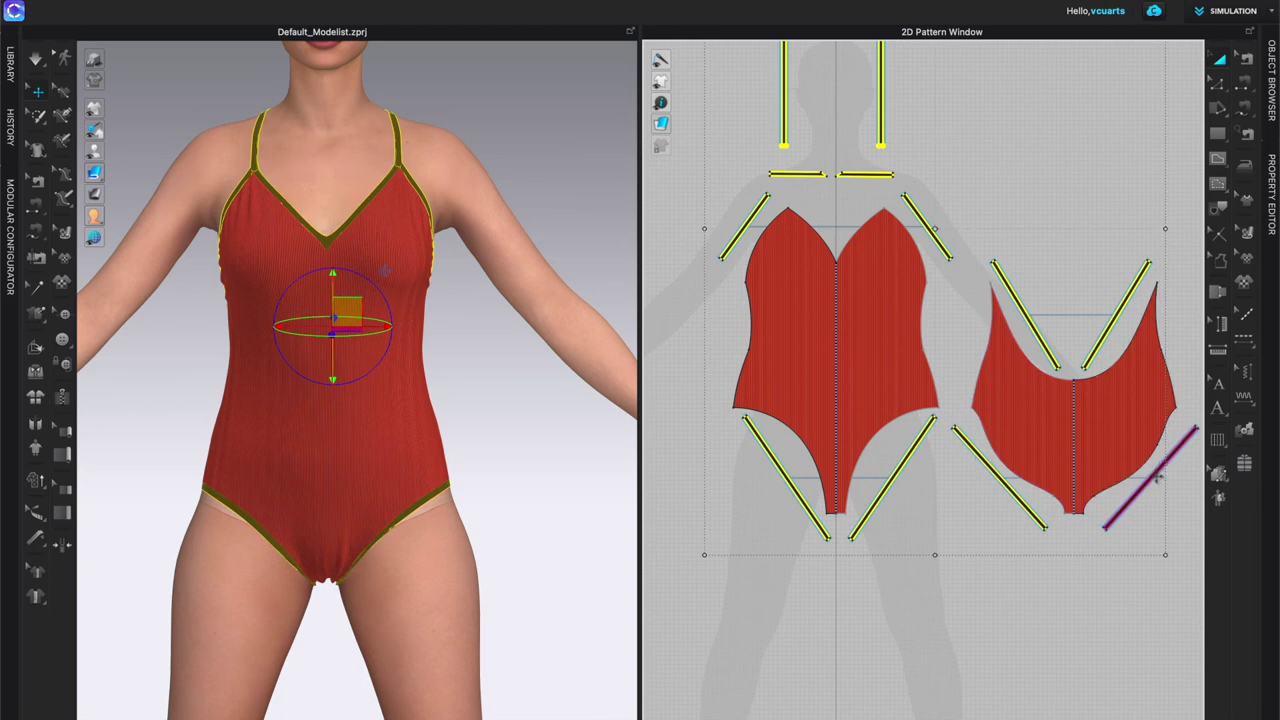
left_click(1155, 478, "shift")
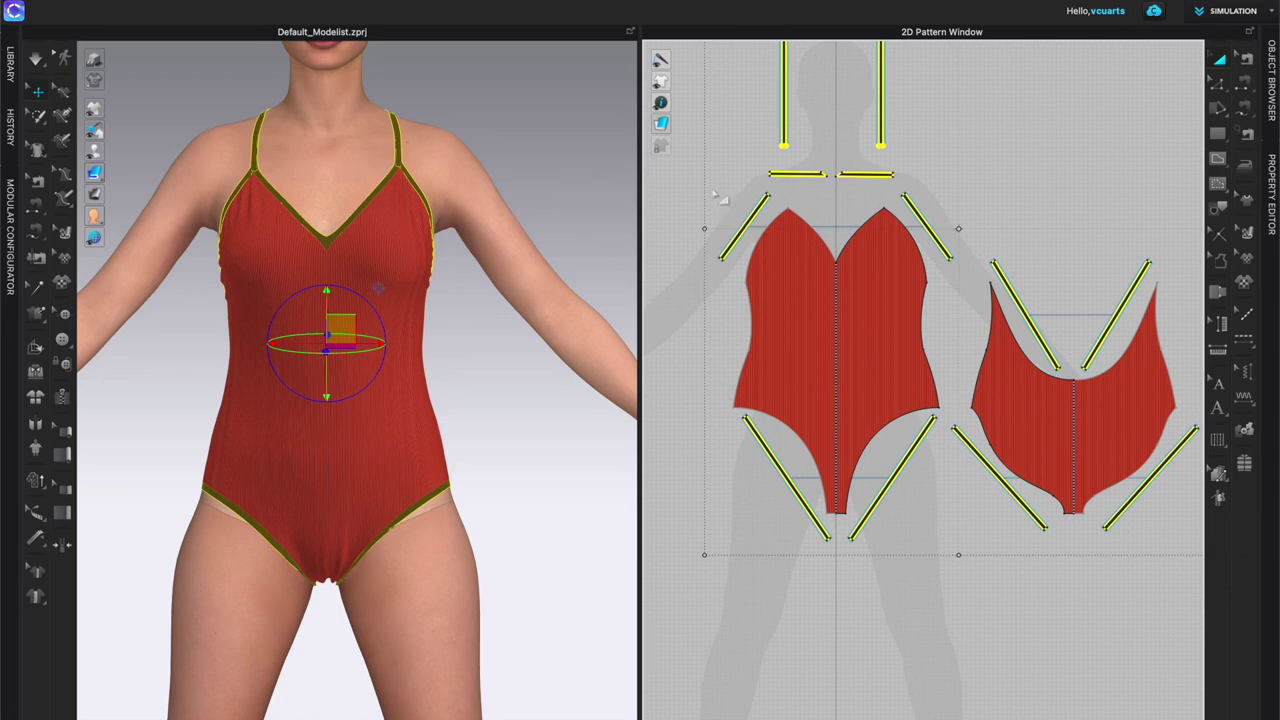
left_click(1275, 192)
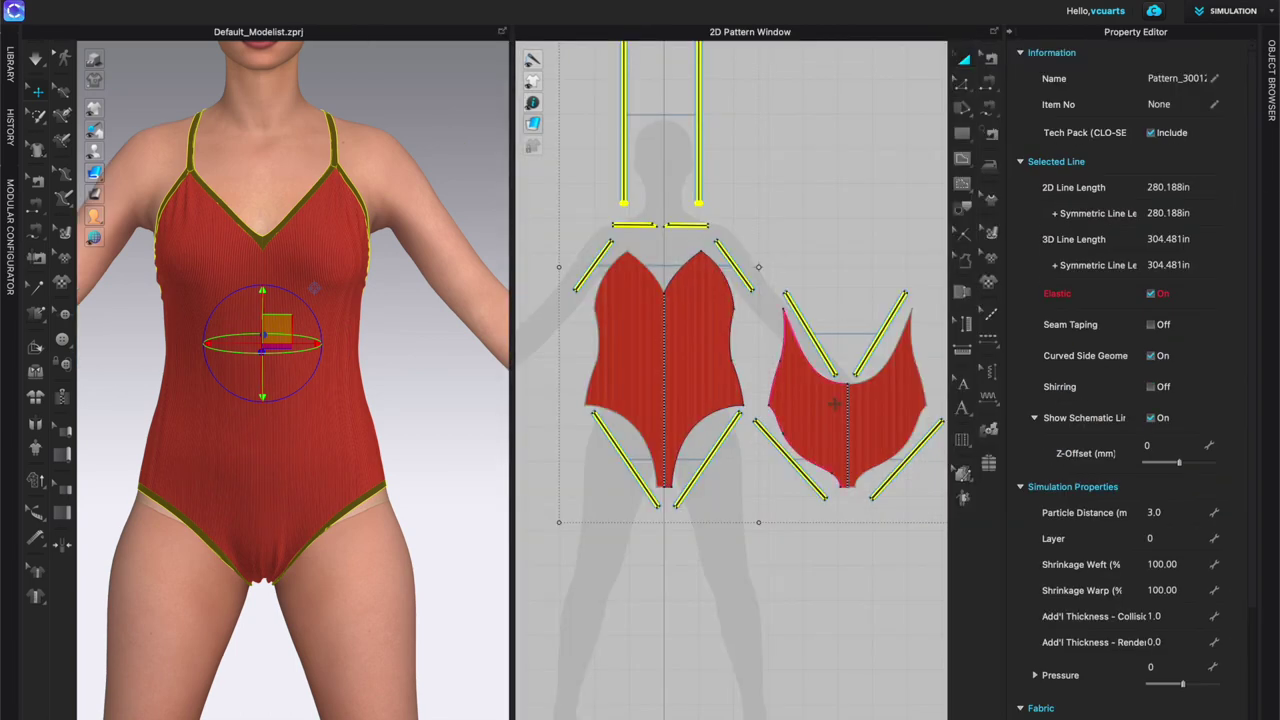
scroll(1070, 540, "down", 4)
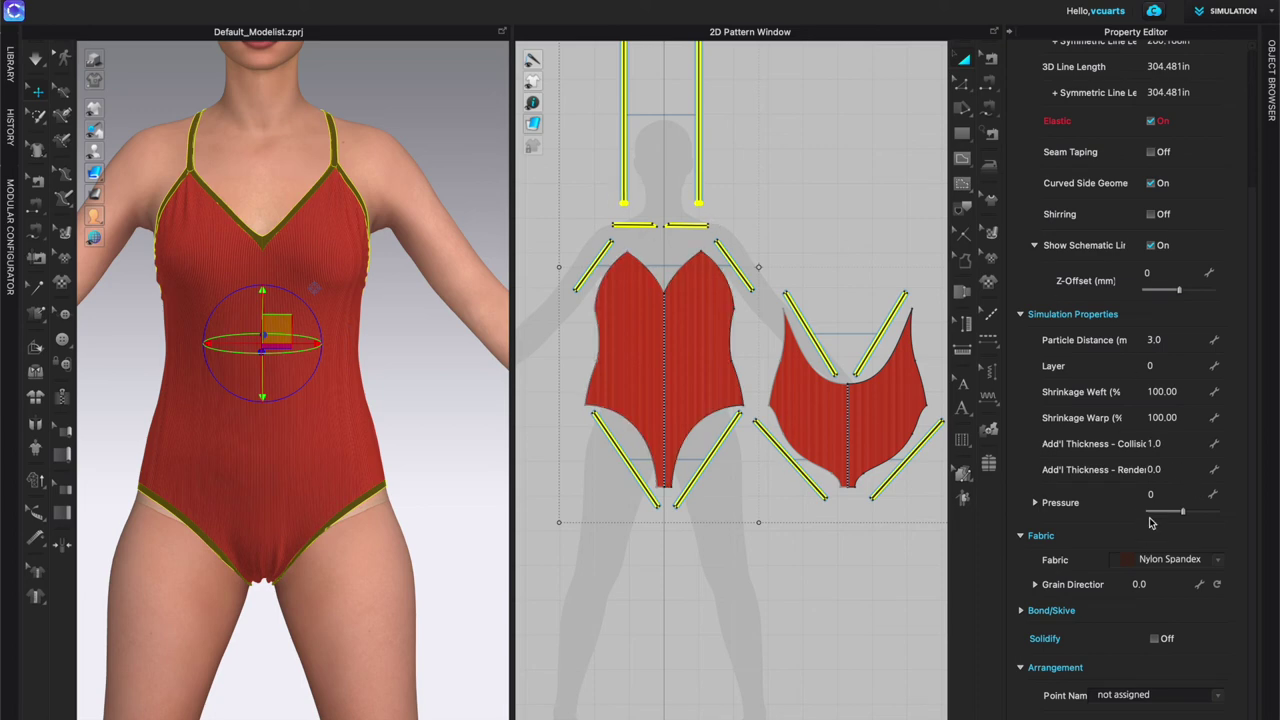
left_click(1158, 469)
key("Return")
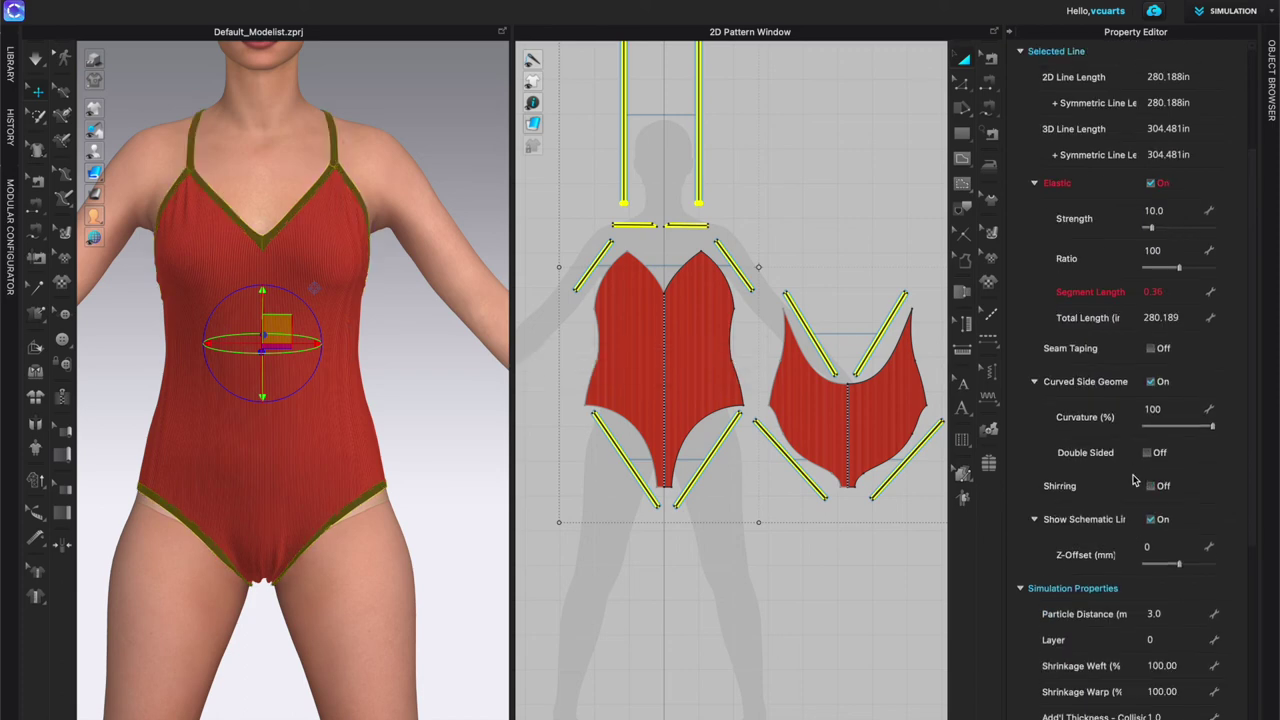
Step: Keep a textured surface display on the 3D garment and inspect the selected bindings' thickness up close from the side
scroll(1133, 480, "down", 1)
mouse_move(96, 173)
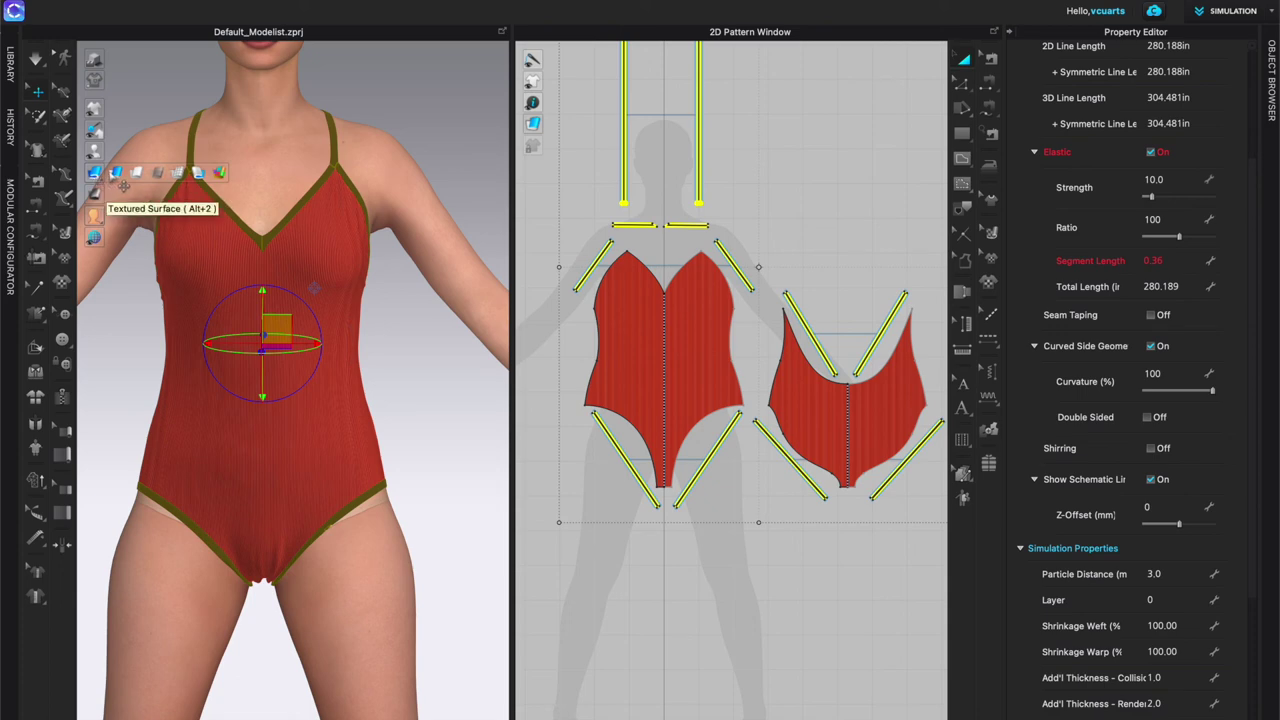
left_click(99, 178)
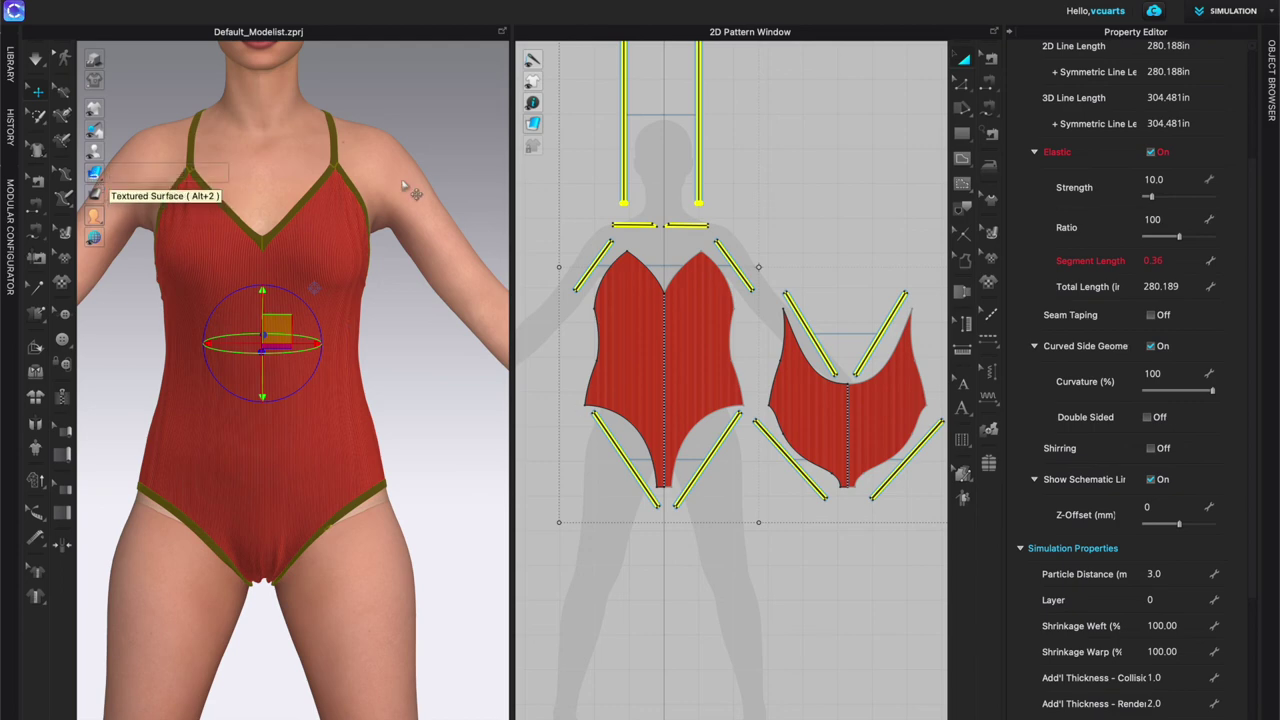
right_click_drag(393, 336, 353, 345)
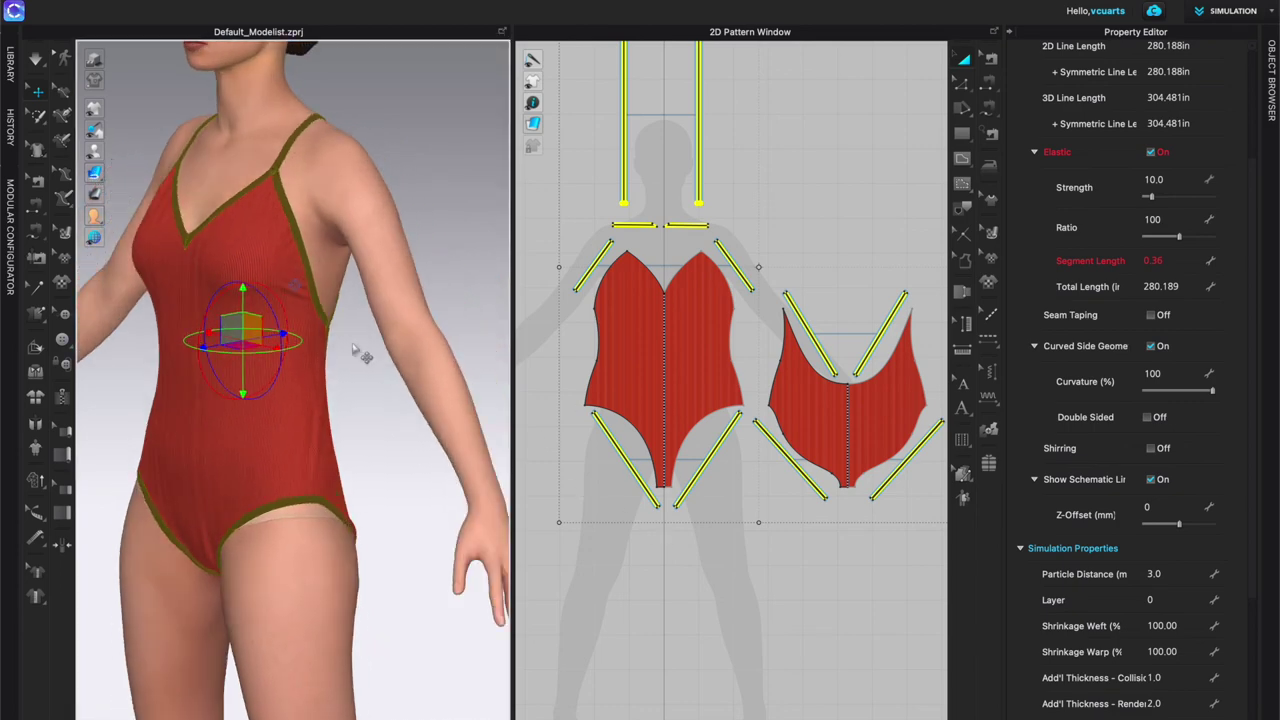
scroll(279, 245, "up", 5)
right_click_drag(396, 486, 323, 480)
middle_click_drag(207, 350, 428, 625)
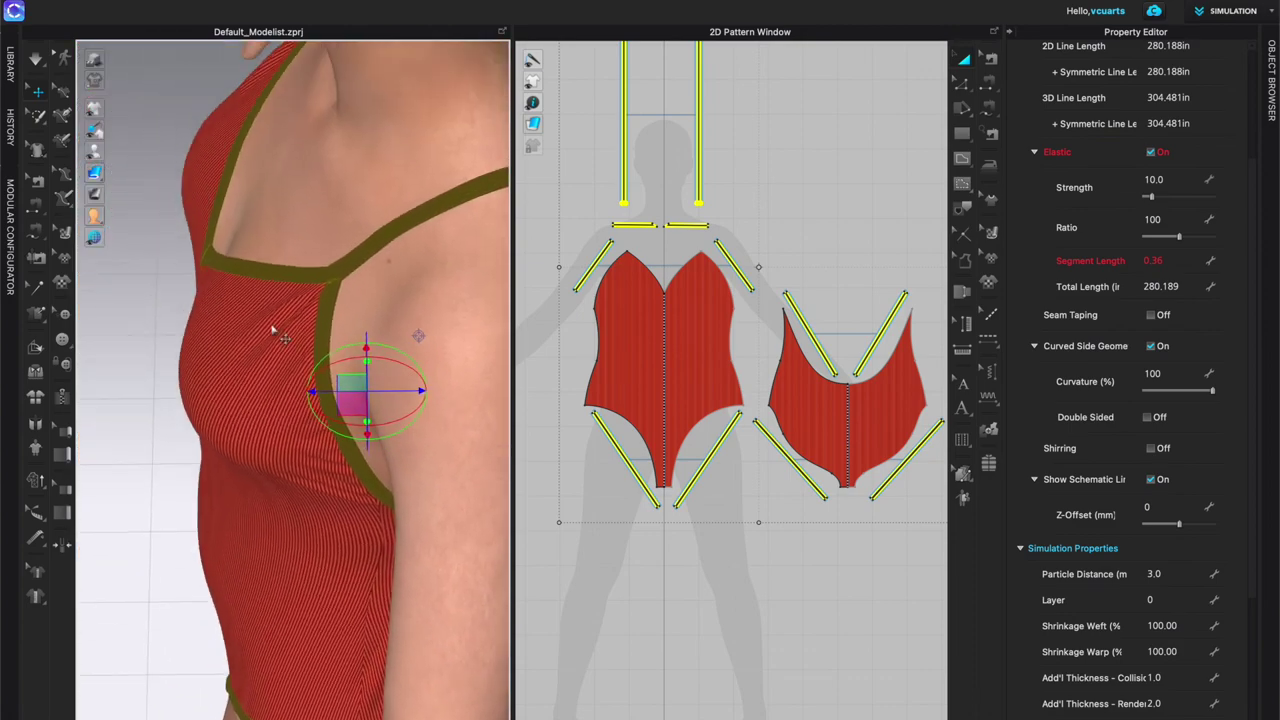
Step: Clear the selection and examine the bindings around the V-neckline, armholes and shoulder straps from several angles
left_click(159, 302)
right_click_drag(221, 297, 370, 318)
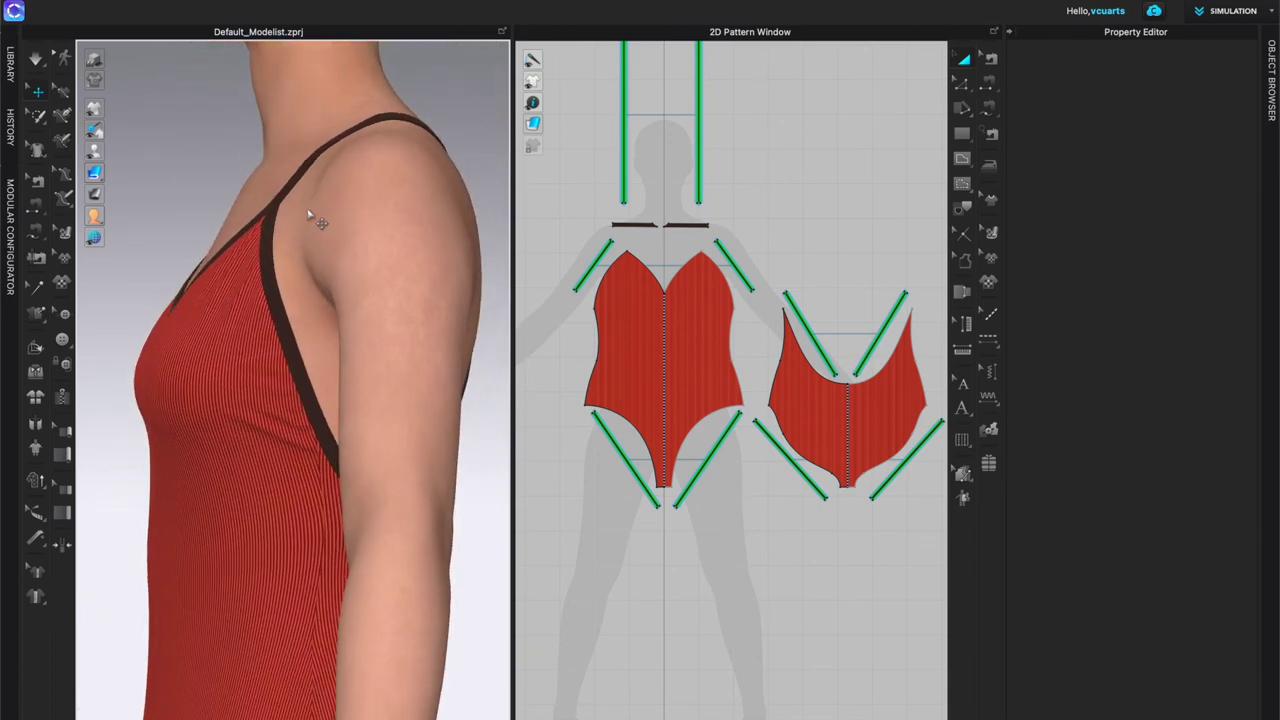
right_click_drag(306, 234, 436, 240)
scroll(224, 194, "up", 2)
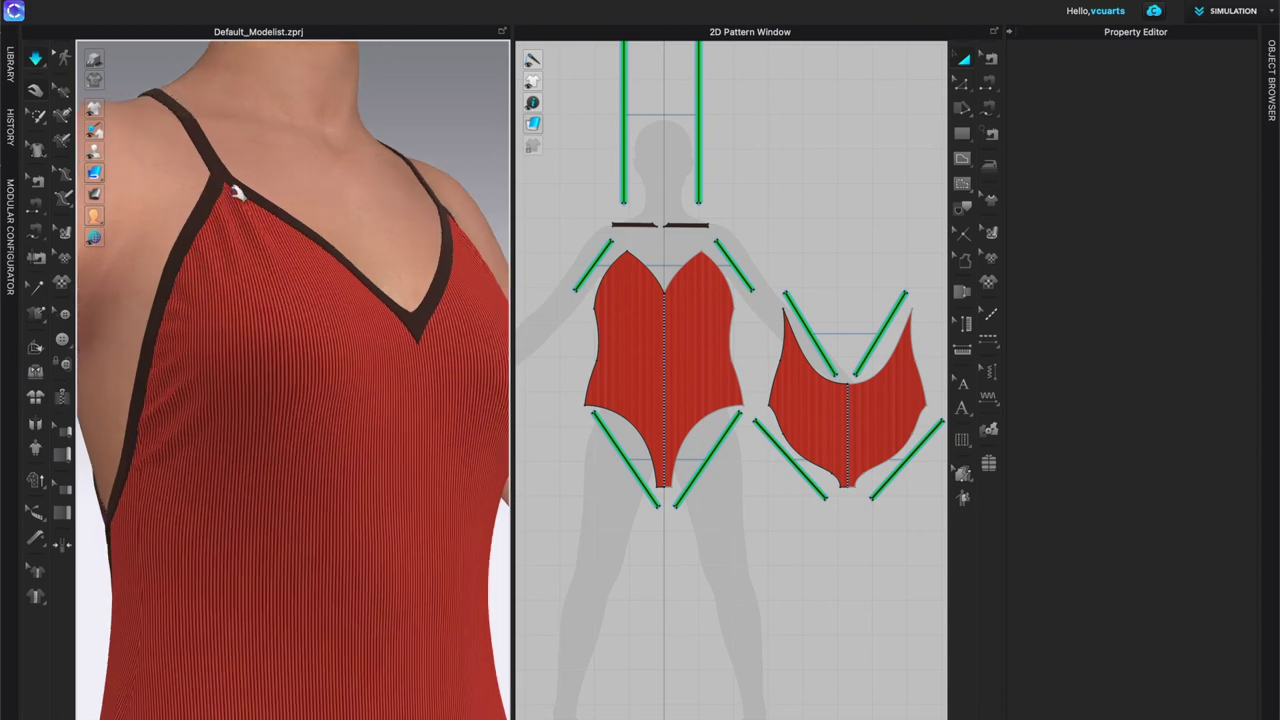
middle_click_drag(240, 163, 383, 415)
right_click_drag(382, 415, 349, 362)
right_click_drag(442, 453, 194, 509)
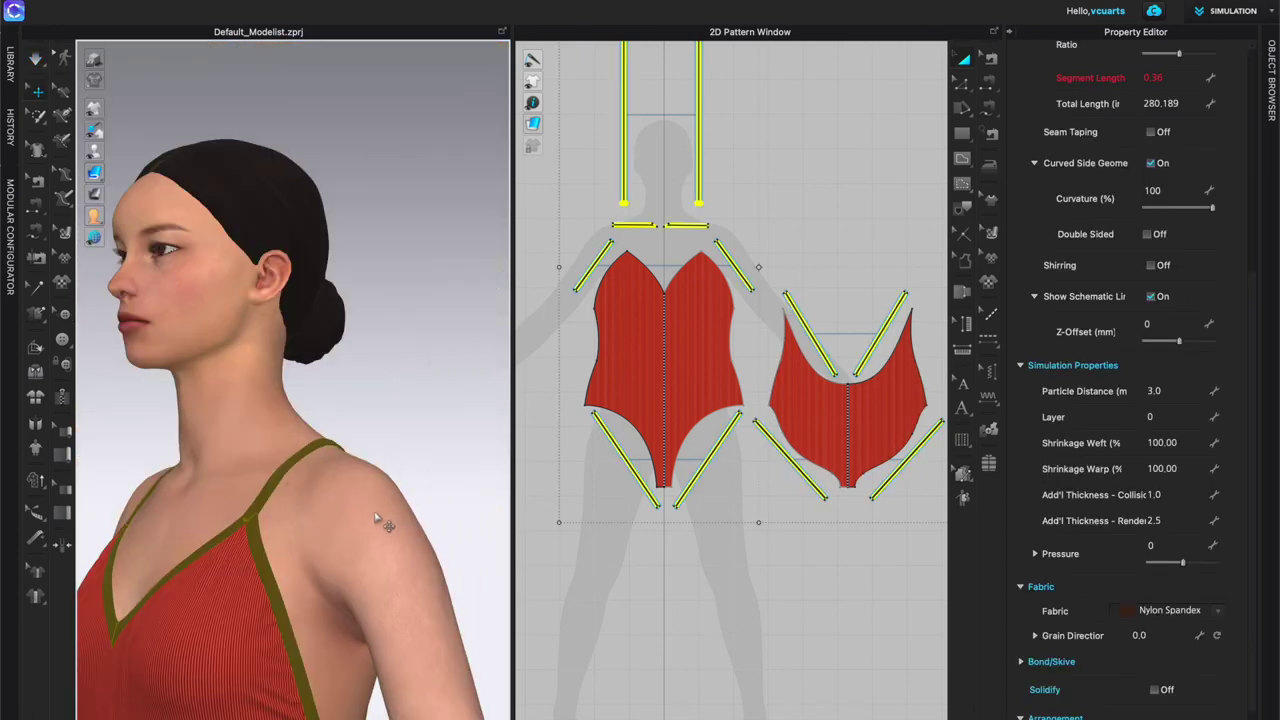
Step: Simulate the thickened bindings and straps and check the crossed back straps, the V-neckline and the leg openings
left_click(401, 427)
key("space")
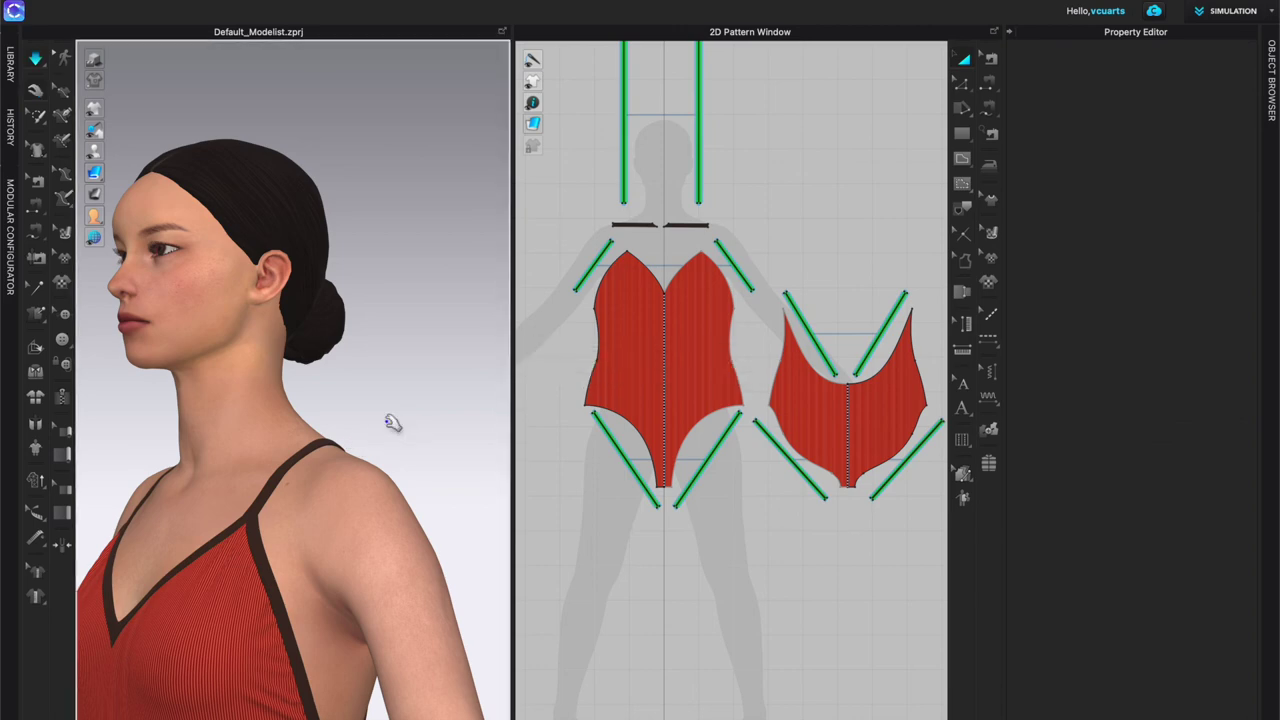
right_click_drag(383, 464, 343, 504)
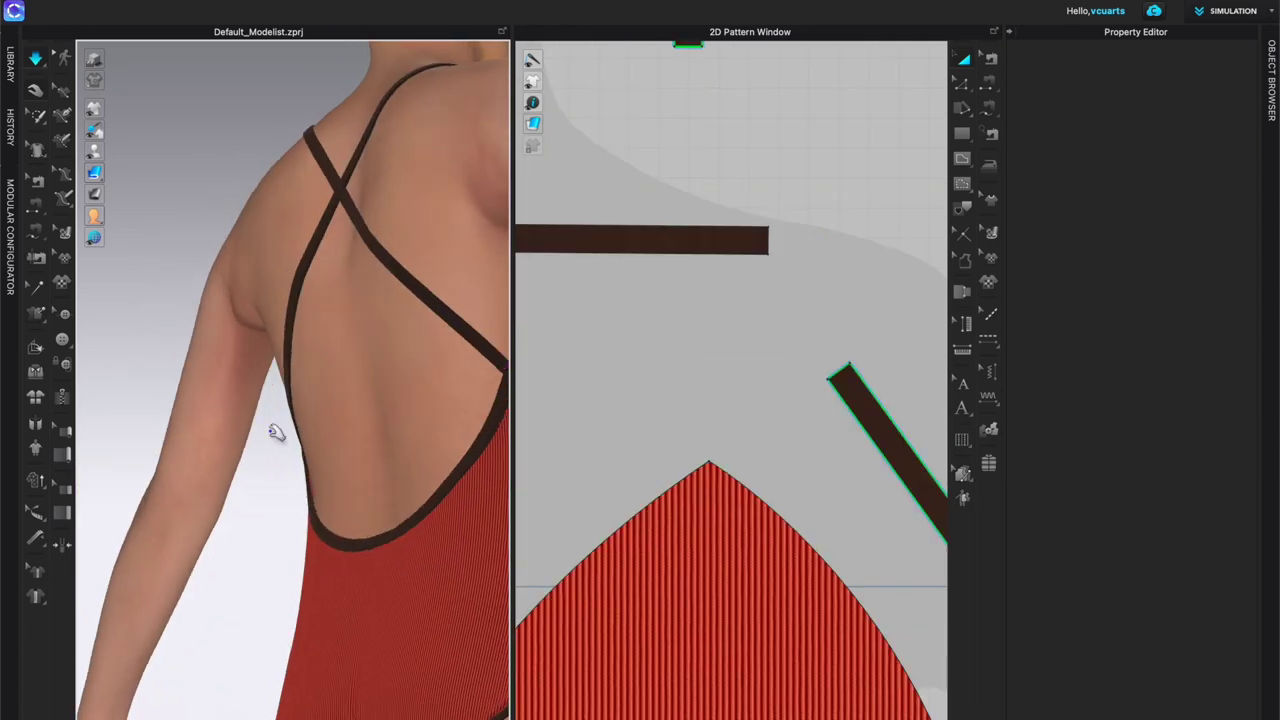
right_click_drag(349, 429, 446, 434)
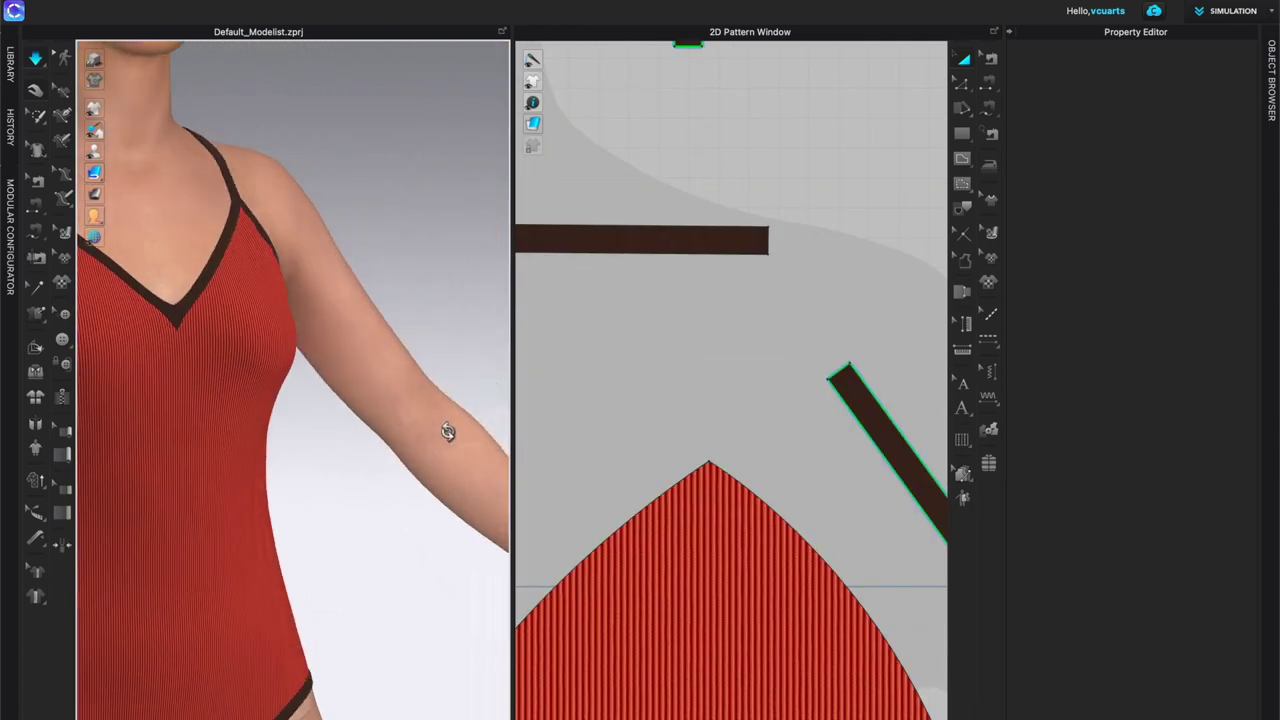
scroll(428, 445, "up", 3)
scroll(234, 450, "down", 3)
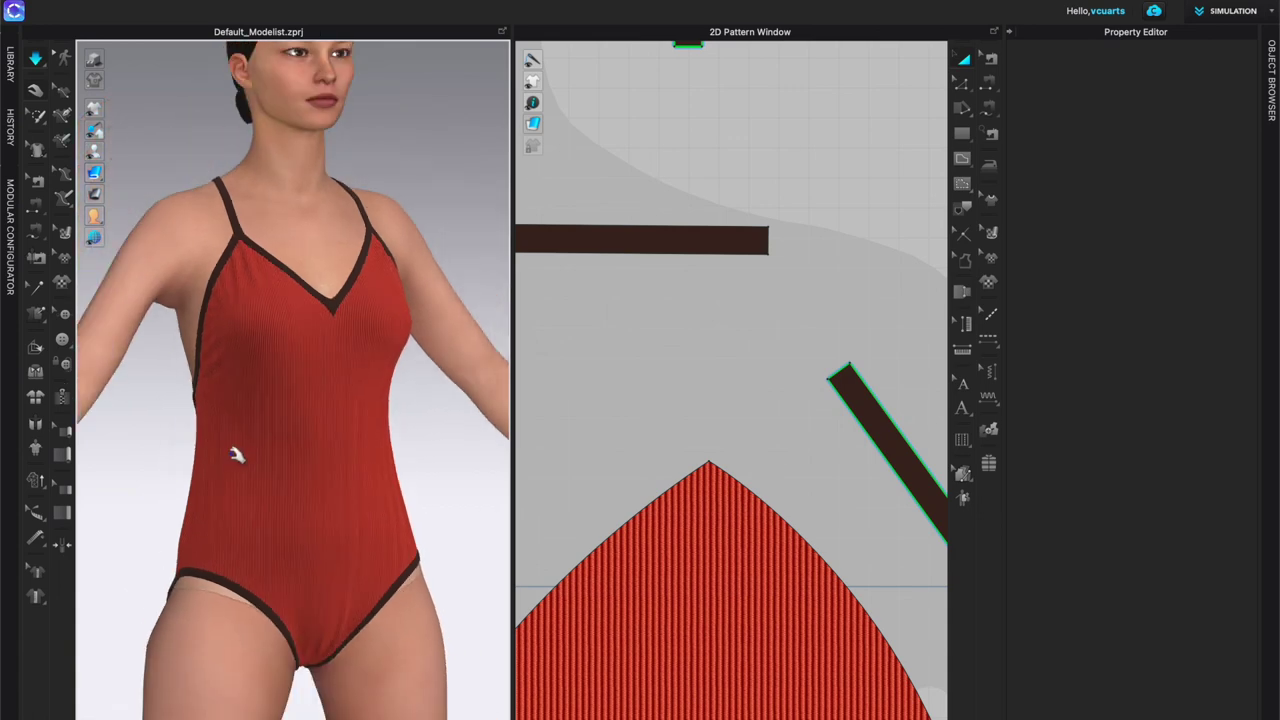
right_click_drag(289, 469, 237, 484)
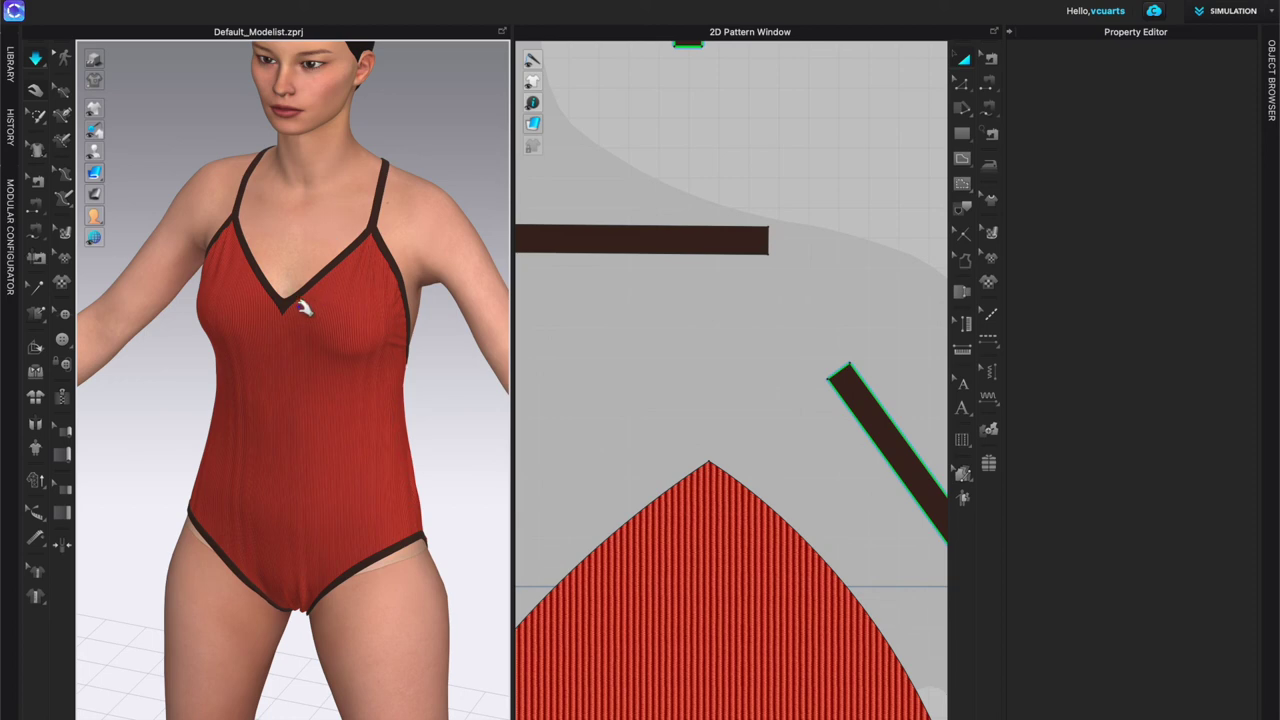
right_click_drag(197, 409, 330, 414)
Step: Simulate the swimsuit and examine the fit from the front, side and back, including the low back against its binding
scroll(774, 470, "down", 10)
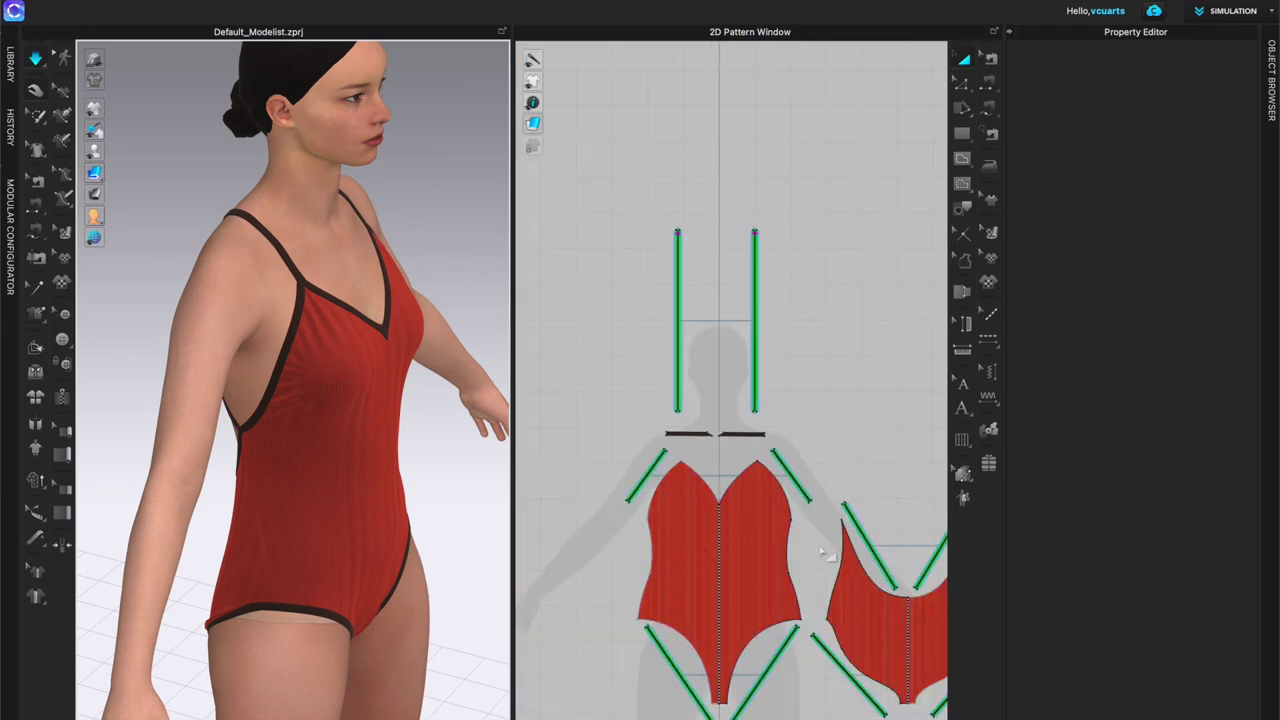
right_click_drag(822, 529, 756, 437)
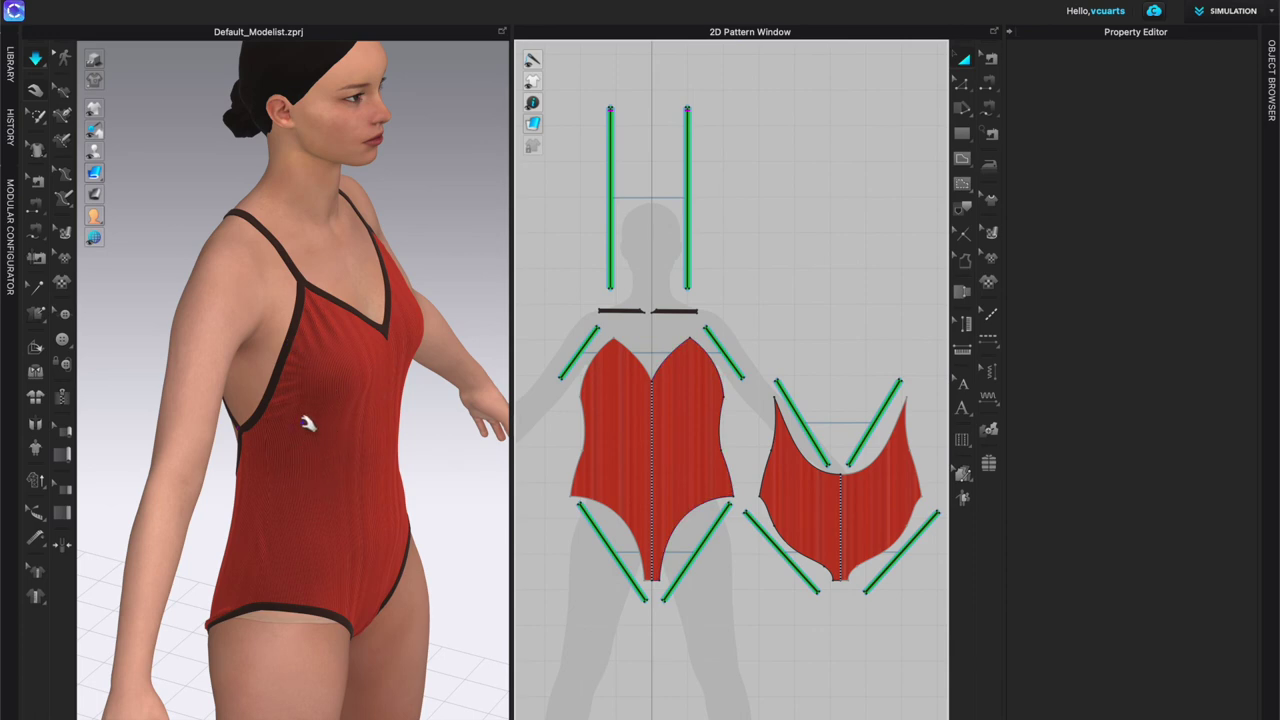
right_click_drag(360, 412, 317, 441)
key("b")
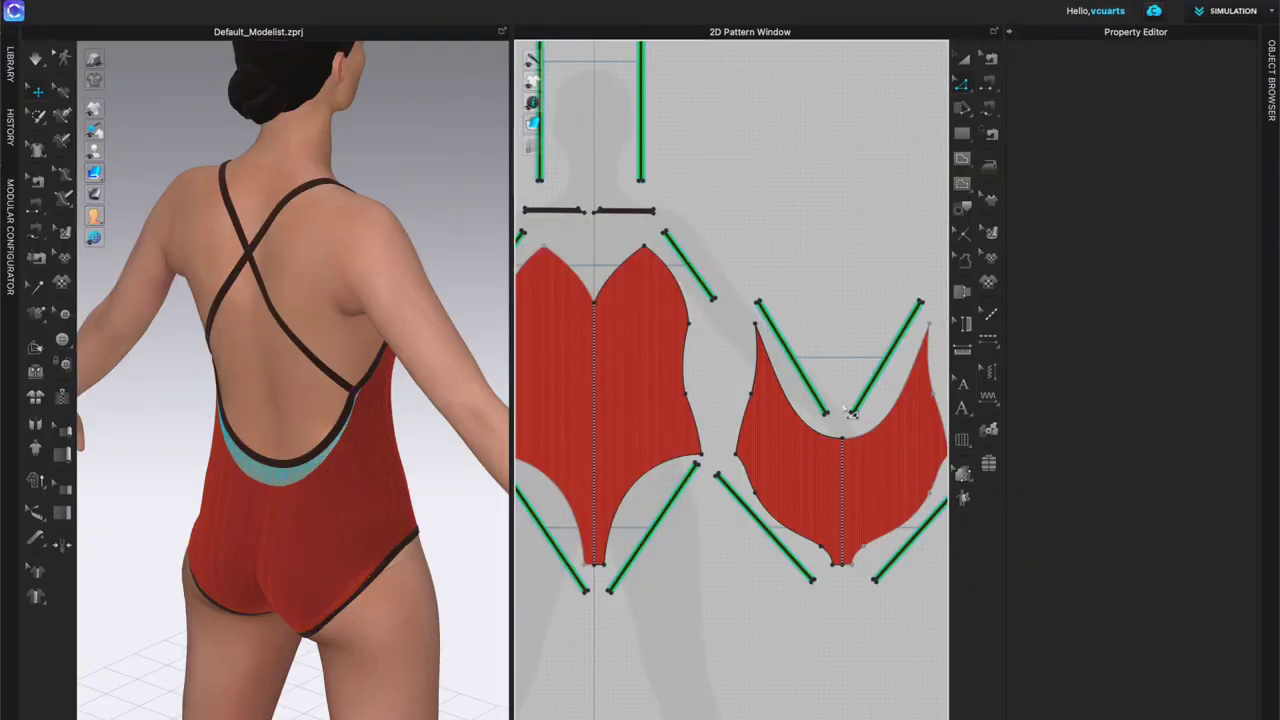
key("space")
right_click_drag(300, 468, 360, 474)
left_click_drag(250, 560, 292, 652)
right_click_drag(372, 652, 250, 645)
left_click_drag(408, 373, 462, 390)
key("space")
Step: Reshape the side seams below the waist on the back and front patterns and simulate the fit
left_click(577, 449)
left_click_drag(620, 447, 619, 474)
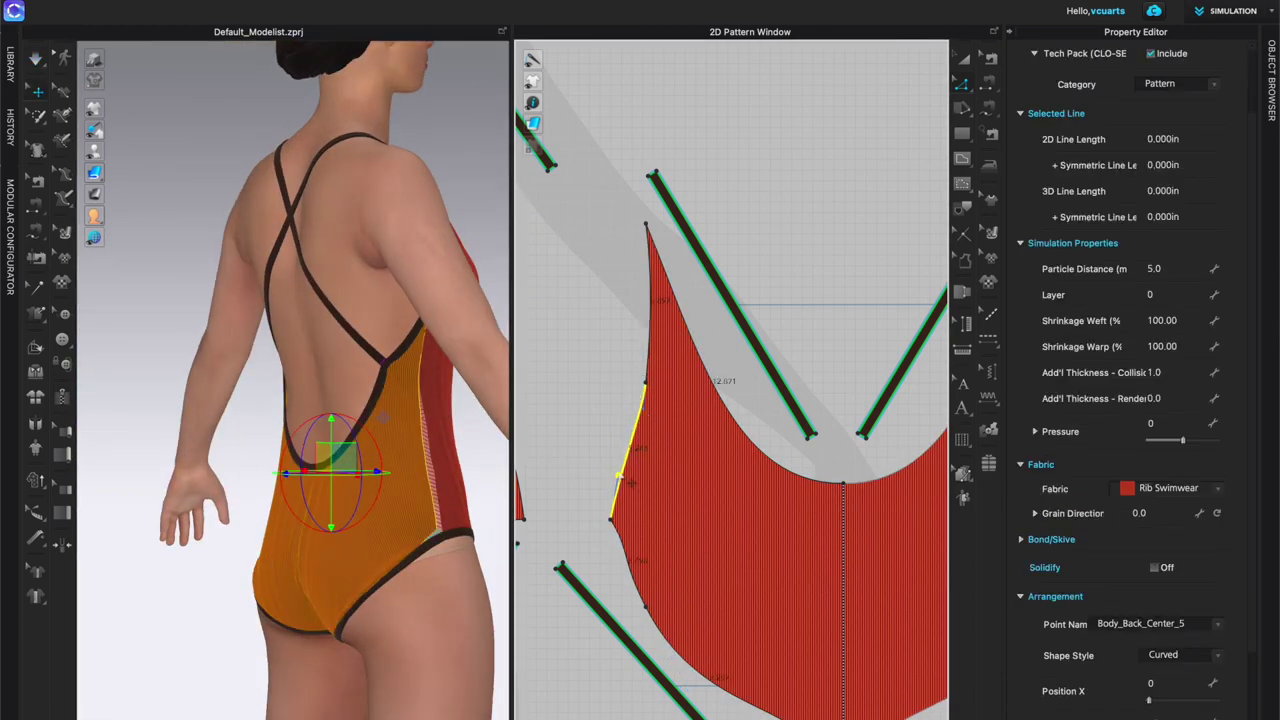
key("2")
key("space")
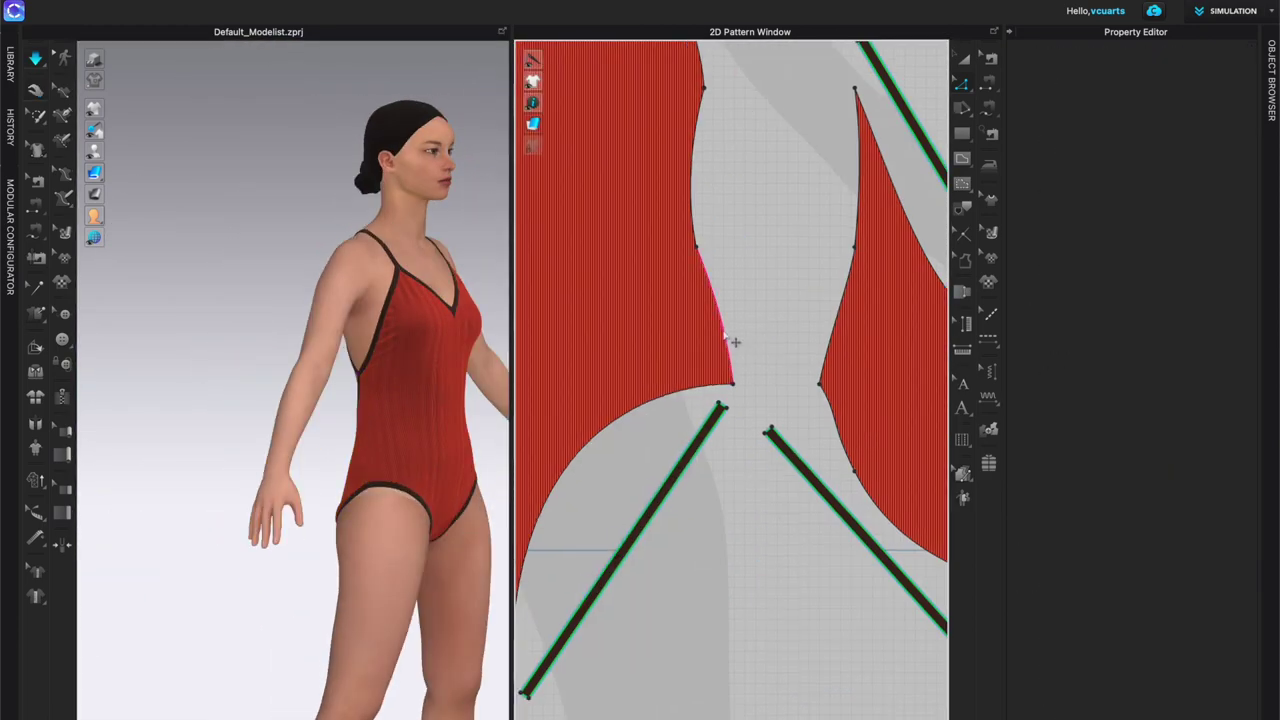
left_click(430, 540)
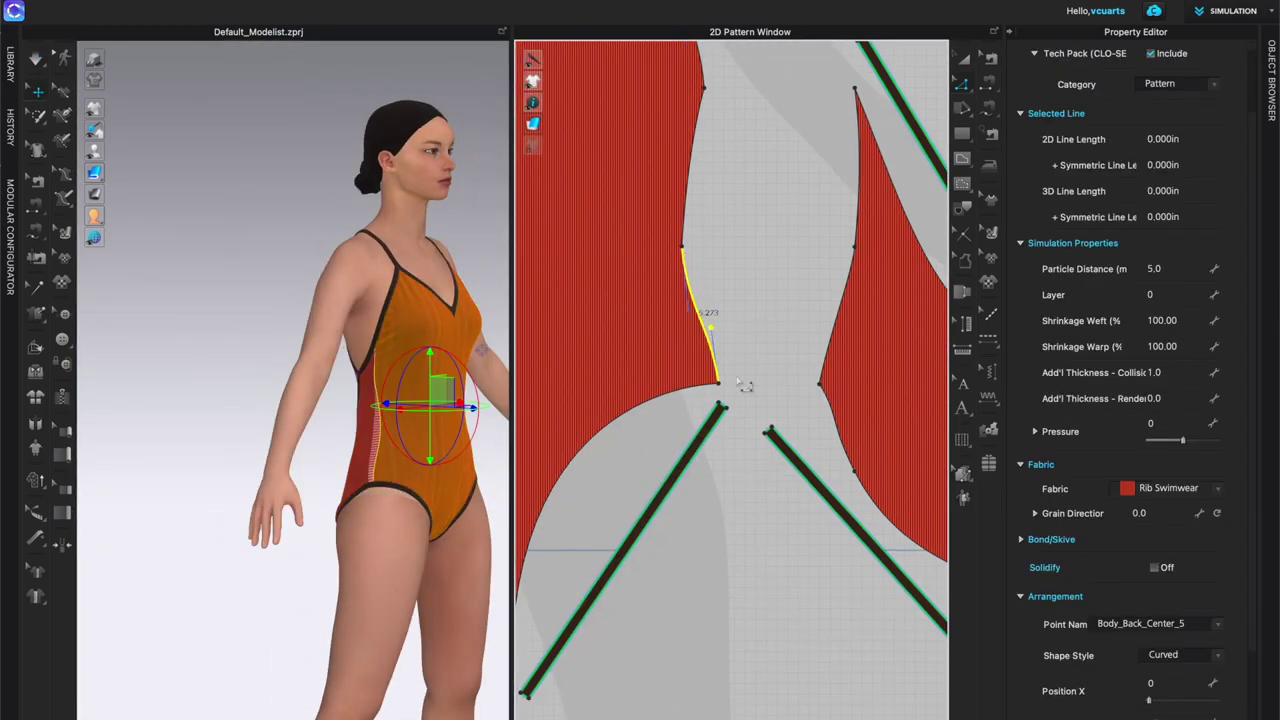
right_click_drag(443, 530, 423, 528)
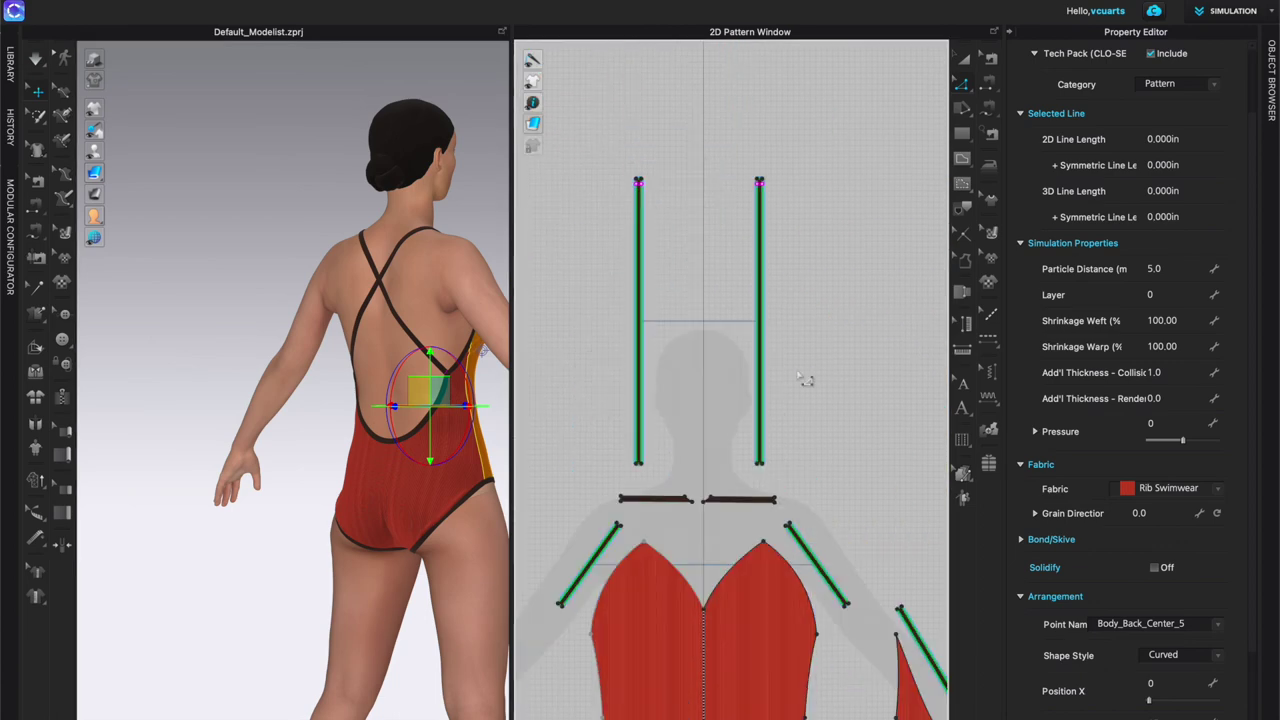
Step: Lengthen the shoulder straps at their lower ends and test how the front panel settles on the avatar
left_click(700, 394)
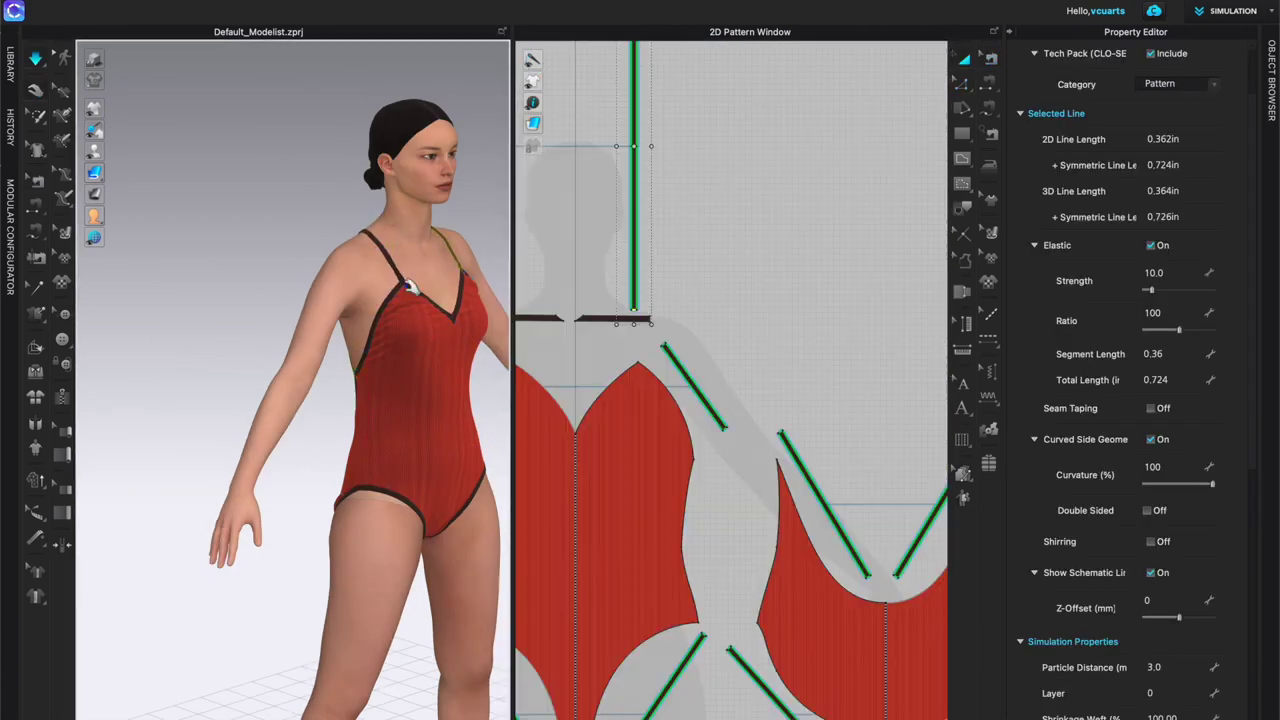
left_click(425, 285)
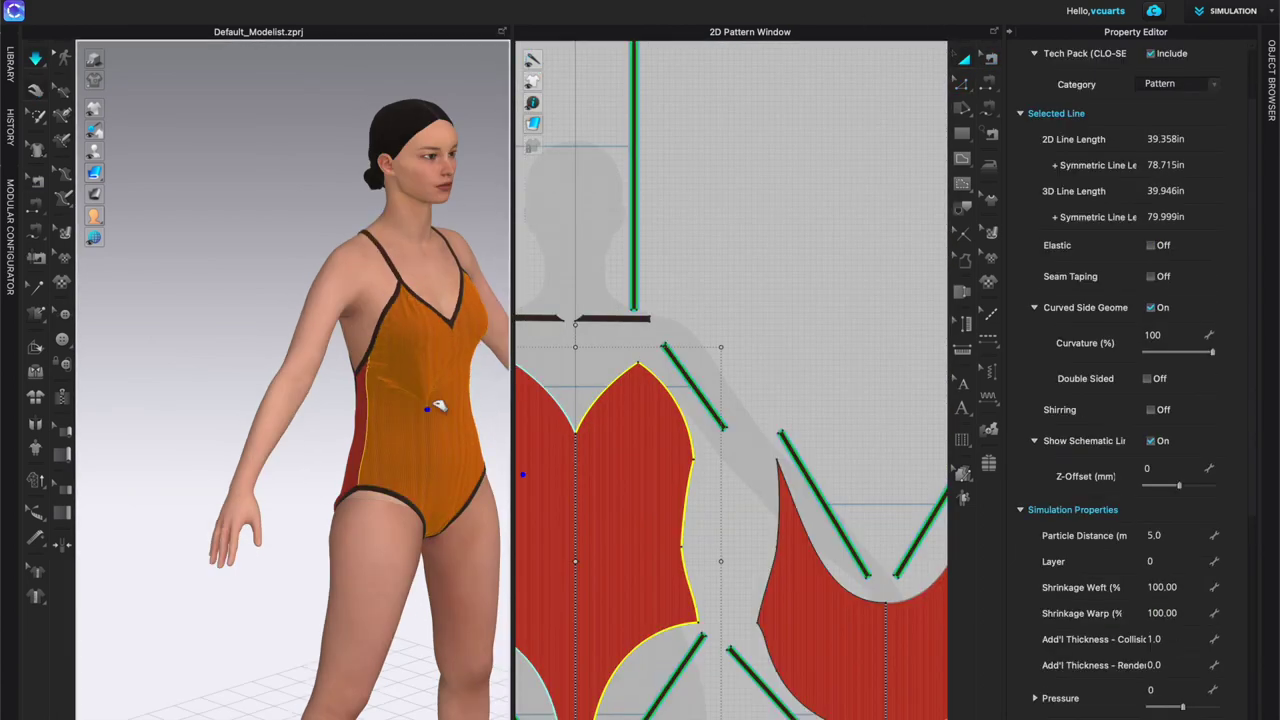
scroll(400, 425, "up", 2)
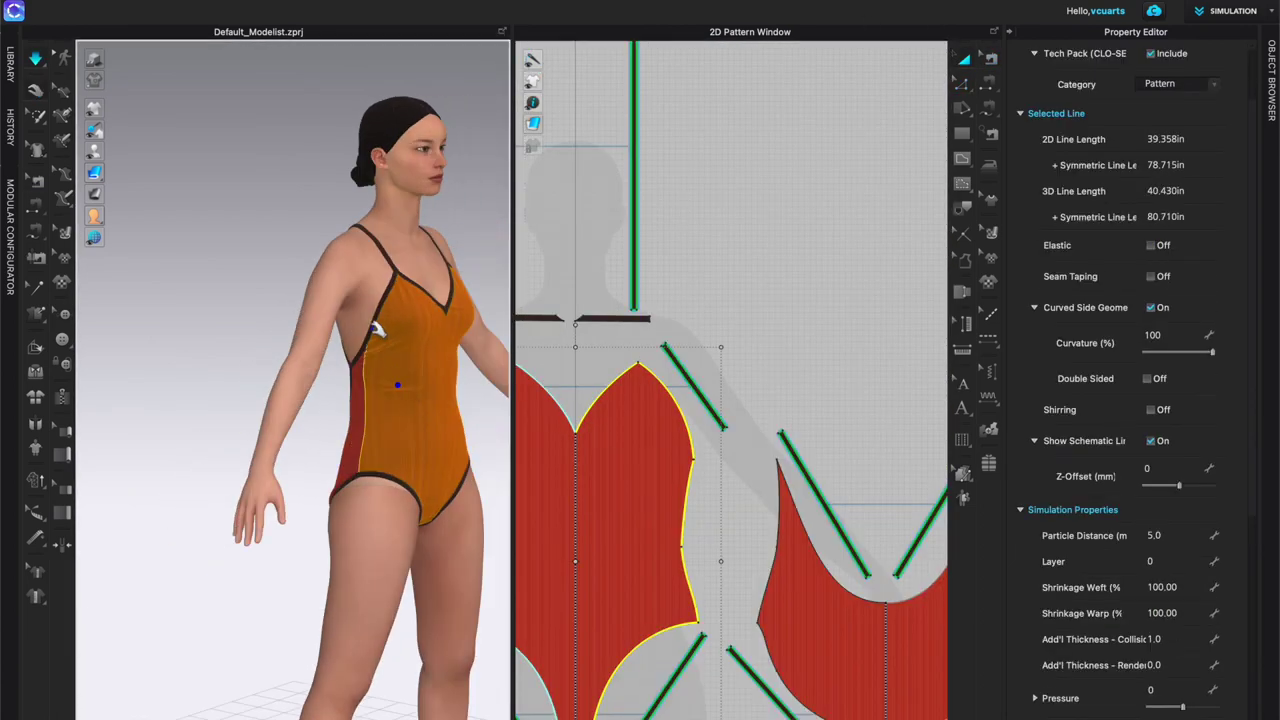
left_click(400, 394)
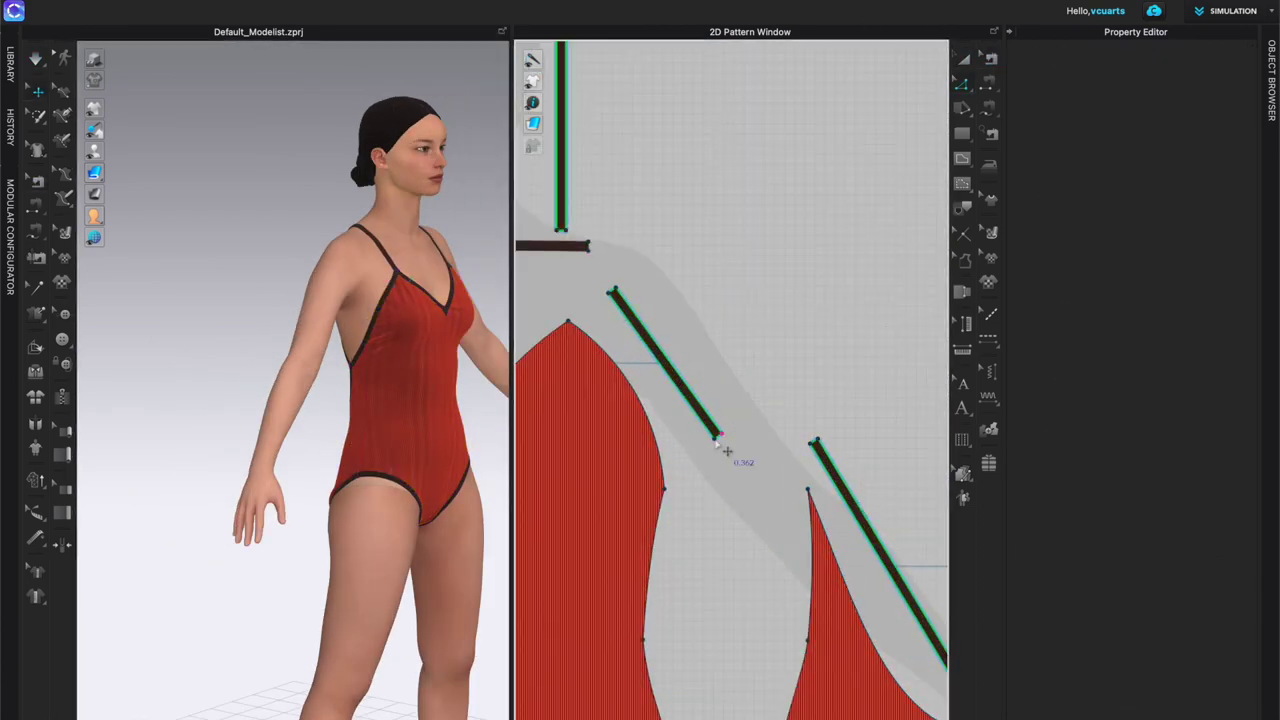
Step: Shorten the front armhole bindings at their lower ends and simulate the fit around the bust
key("space")
scroll(395, 380, "up", 5)
right_click_drag(380, 390, 380, 360)
scroll(408, 370, "down", 4)
scroll(309, 271, "up", 4)
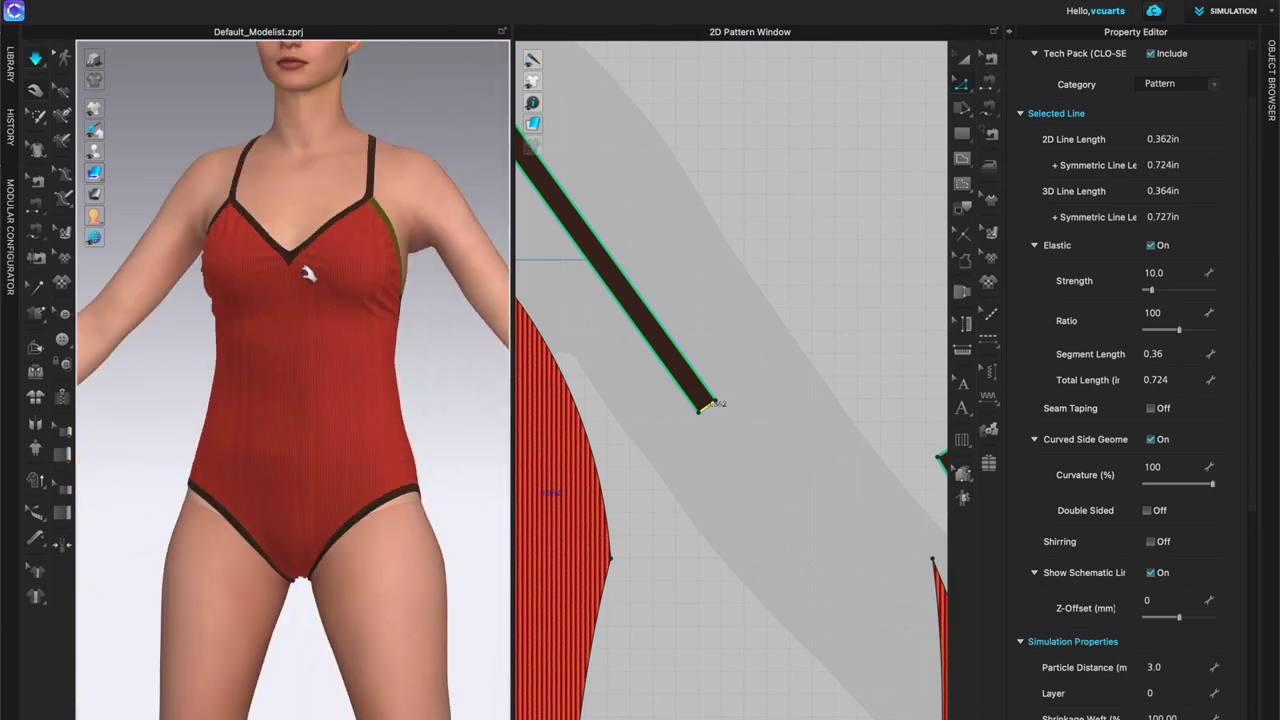
scroll(633, 381, "down", 5)
Step: Lower the centre-front neckline point and reshape the neckline curve, with the simulation running
left_click(646, 388)
left_click_drag(650, 388, 655, 417)
left_click_drag(696, 327, 680, 323)
right_click_drag(250, 346, 328, 326)
left_click(227, 267)
right_click_drag(422, 325, 261, 360)
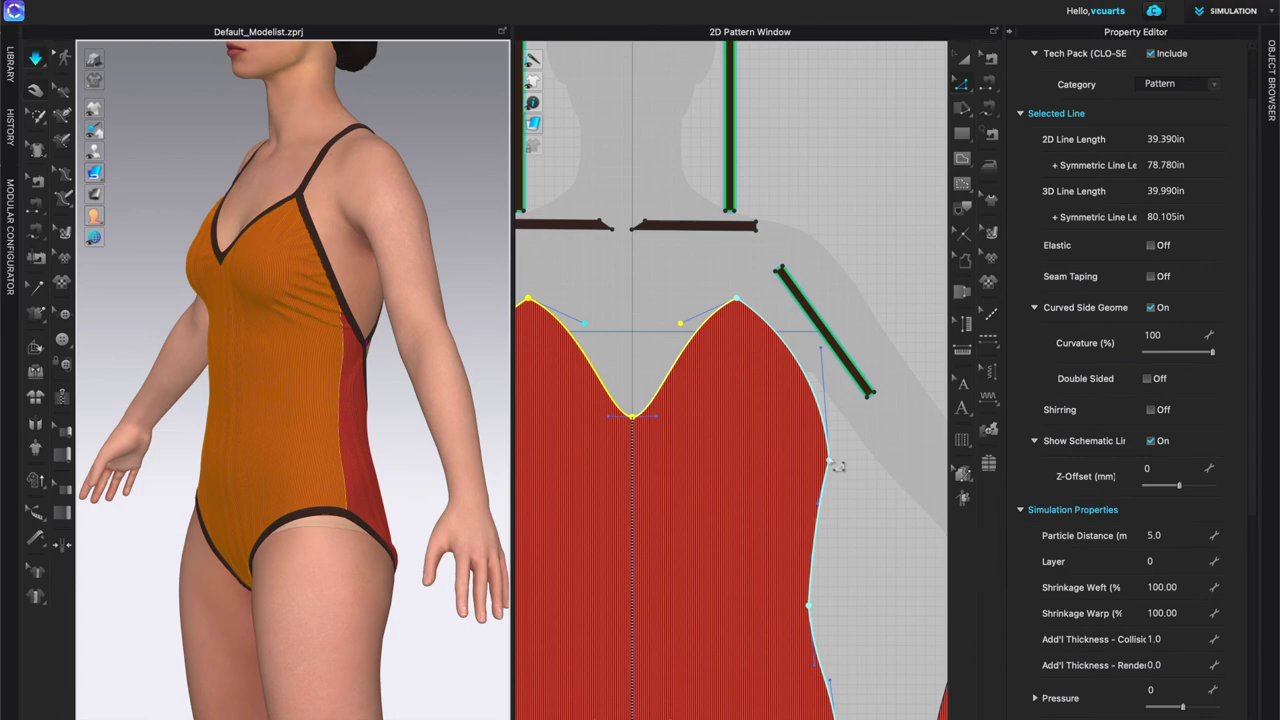
Step: Try to raise the front underarm point and reshape the armhole curve, undoing the edits after simulating
key("space")
left_click_drag(829, 461, 828, 441)
left_click_drag(821, 328, 831, 283)
left_click_drag(820, 330, 808, 344)
key("space")
key("ctrl+z")
key("ctrl+z")
key("ctrl+z")
key("space")
right_click_drag(262, 452, 490, 453)
left_click(183, 263)
Step: Try to move the front underarm point inward and reshape the armhole and side seam curves, then simulate
key("space")
left_click_drag(829, 460, 814, 452)
left_click_drag(793, 336, 811, 342)
left_click_drag(810, 511, 807, 513)
key("space")
right_click_drag(330, 440, 230, 398)
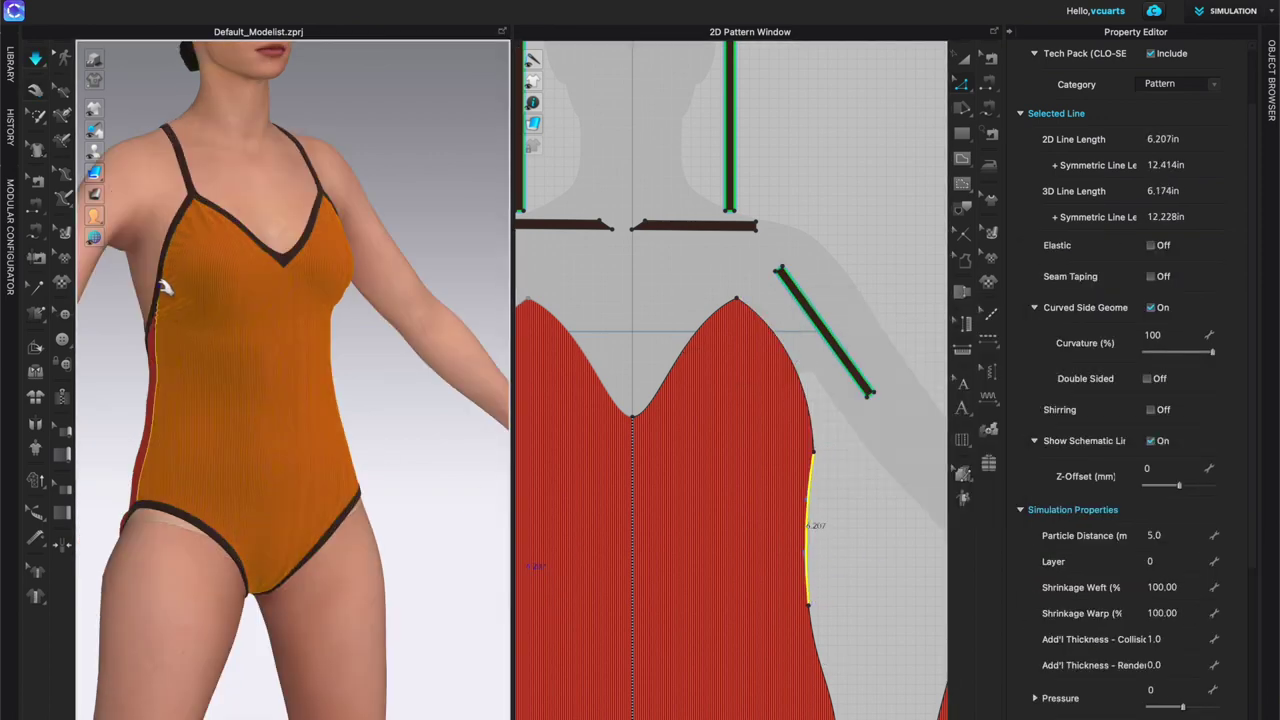
right_click_drag(183, 315, 214, 323)
Step: Undo the last underarm and side seam changes and recheck the simulated side of the swimsuit
key("space")
key("ctrl+z")
key("ctrl+z")
key("ctrl+z")
key("space")
left_click(157, 428)
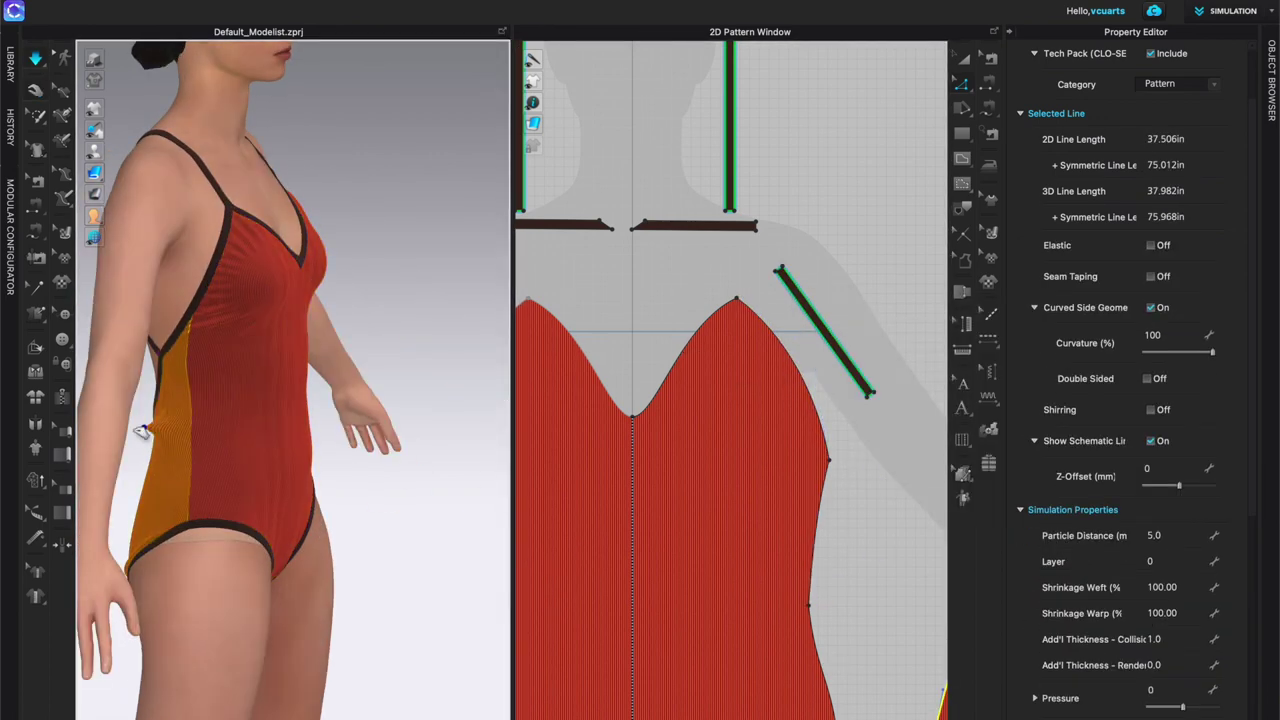
right_click_drag(157, 428, 128, 426)
Step: Move the back pattern's waist point slightly inward on the side seam and simulate the result
scroll(886, 586, "down", 4)
middle_click_drag(886, 586, 732, 509)
left_click(763, 529)
left_click_drag(783, 520, 788, 520)
key("space")
right_click_drag(200, 577, 380, 570)
key("space")
Step: Reshape the back leg opening curve near the side seam and simulate the seat coverage
left_click(822, 704)
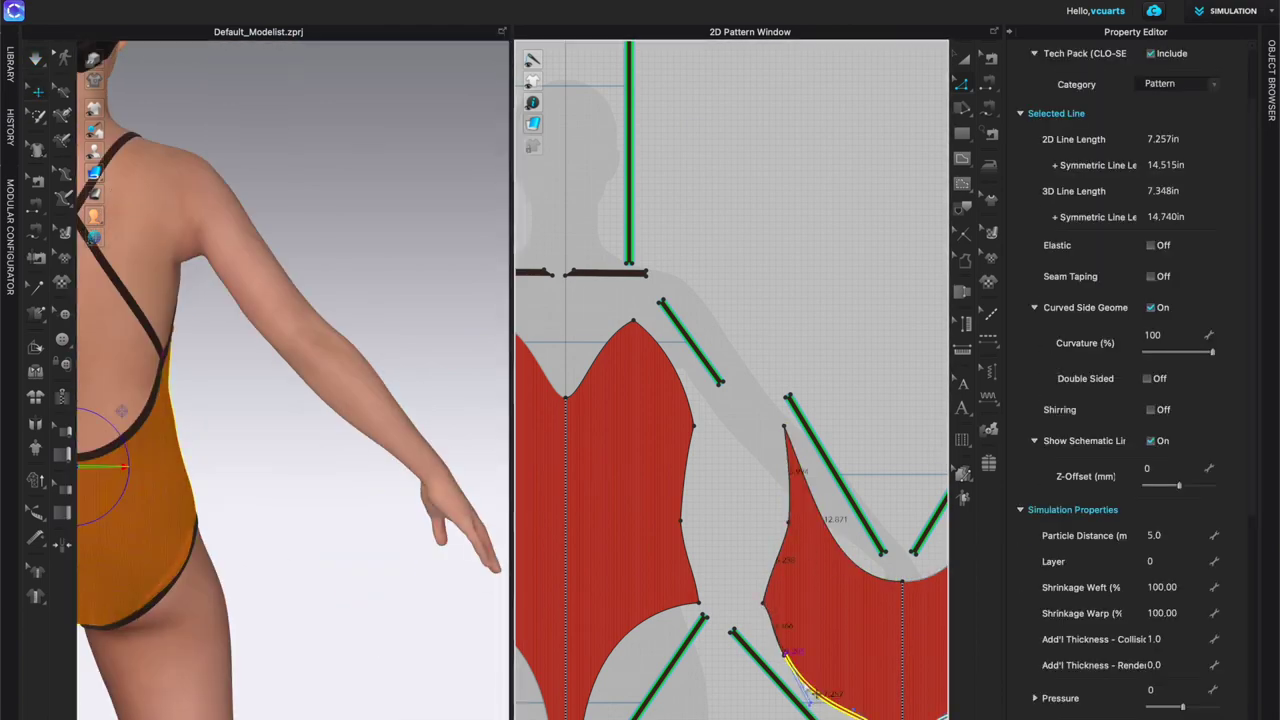
scroll(781, 614, "up", 5)
left_click_drag(767, 640, 764, 642)
scroll(767, 640, "down", 5)
middle_click_drag(767, 640, 631, 412)
left_click_drag(738, 536, 733, 531)
key("space")
right_click_drag(250, 540, 200, 420)
middle_click_drag(200, 420, 366, 358)
Step: Lengthen the back neckline bindings at their lower ends and simulate the fit around the low back
left_click(831, 252)
right_click_drag(400, 450, 430, 450)
left_click(757, 357)
scroll(746, 344, "up", 5)
left_click_drag(742, 336, 755, 353)
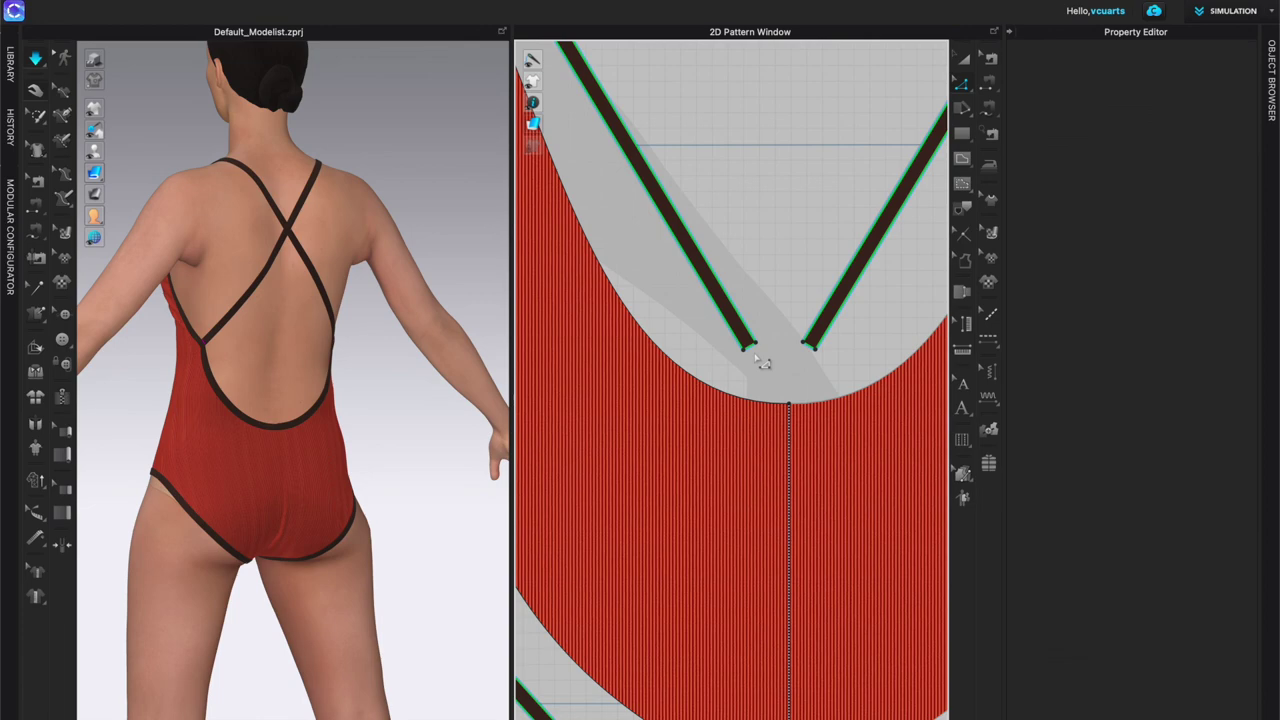
right_click_drag(330, 398, 440, 400)
scroll(755, 340, "down", 5)
left_click(600, 200)
left_click_drag(636, 299, 611, 301)
key("space")
mouse_move(460, 414)
right_mouse_down()
mouse_move(366, 414)
mouse_move(460, 414)
right_mouse_up()
Step: Slide the sewing endpoint down along the back pattern's neckline edge and simulate the back
left_click(990, 58)
scroll(790, 217, "up", 5)
left_click(872, 136)
left_click_drag(872, 136, 857, 176)
key("space")
mouse_move(427, 365)
right_mouse_down()
mouse_move(340, 367)
mouse_move(414, 380)
right_mouse_up()
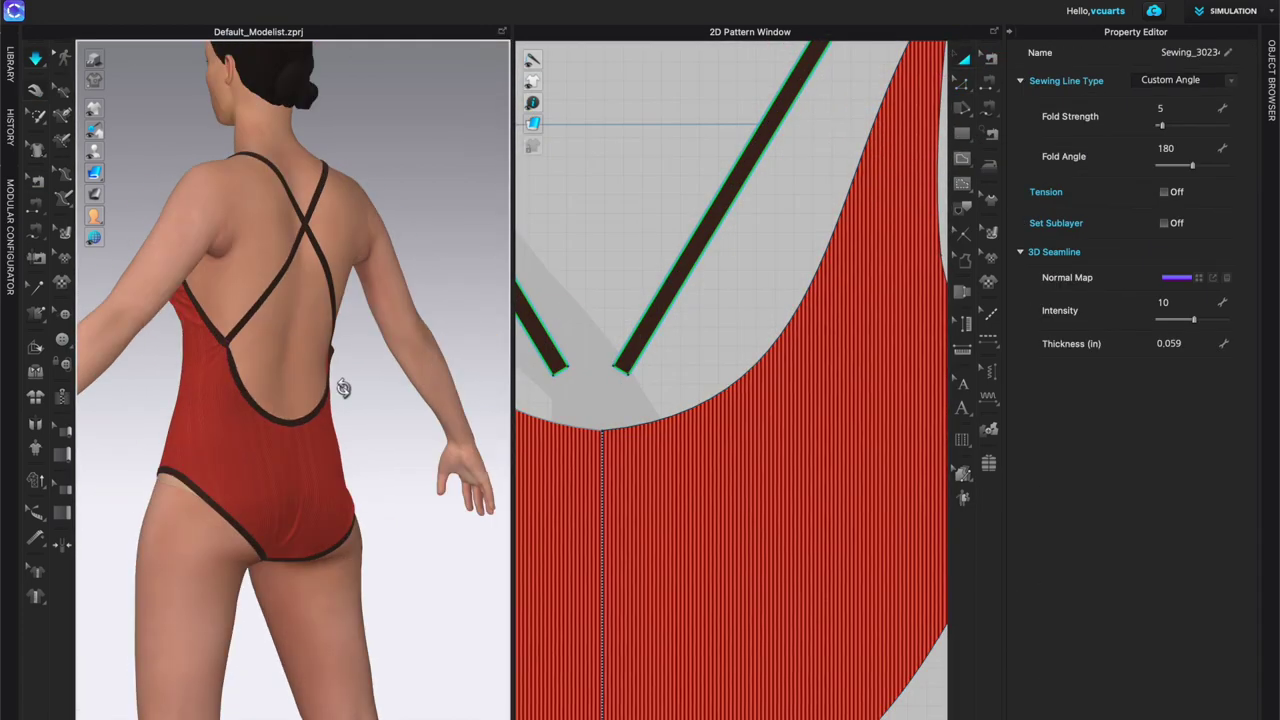
scroll(414, 380, "up", 4)
scroll(827, 184, "down", 3)
scroll(827, 184, "down", 5)
Step: Try to shift the strap's sewing position down the back neckline binding and check it in simulation
key("b")
scroll(826, 138, "up", 5)
left_click(826, 138)
key("space")
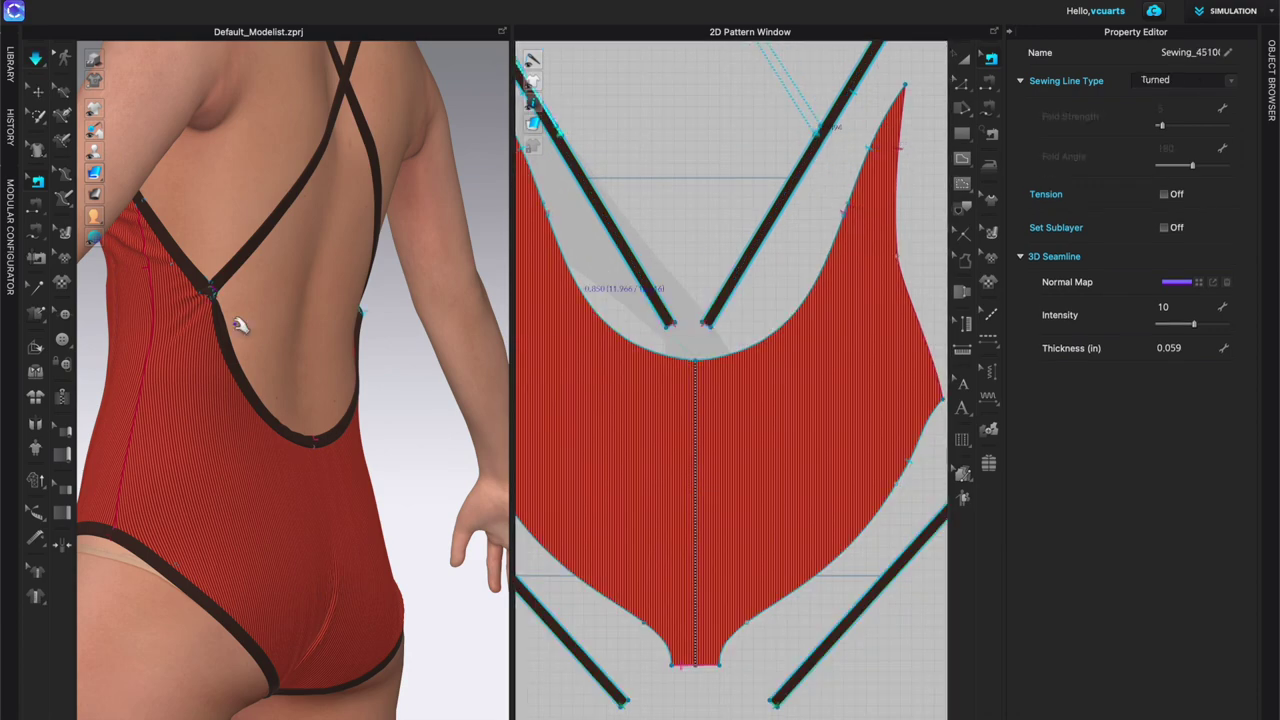
right_click_drag(236, 326, 142, 365)
key("space")
left_click_drag(828, 130, 820, 143)
key("space")
right_click_drag(340, 345, 466, 340)
left_click(267, 334)
right_click_drag(267, 340, 295, 335)
Step: Undo the last strap sewing changes on the back
key("super+z")
key("super+z")
key("super+z")
scroll(295, 336, "down", 4)
scroll(800, 260, "down", 5)
scroll(815, 236, "up", 5)
Step: Shorten the shoulder straps slightly at their lower ends and check the crossed straps on the back
left_click(542, 340)
key("z")
left_click(806, 405)
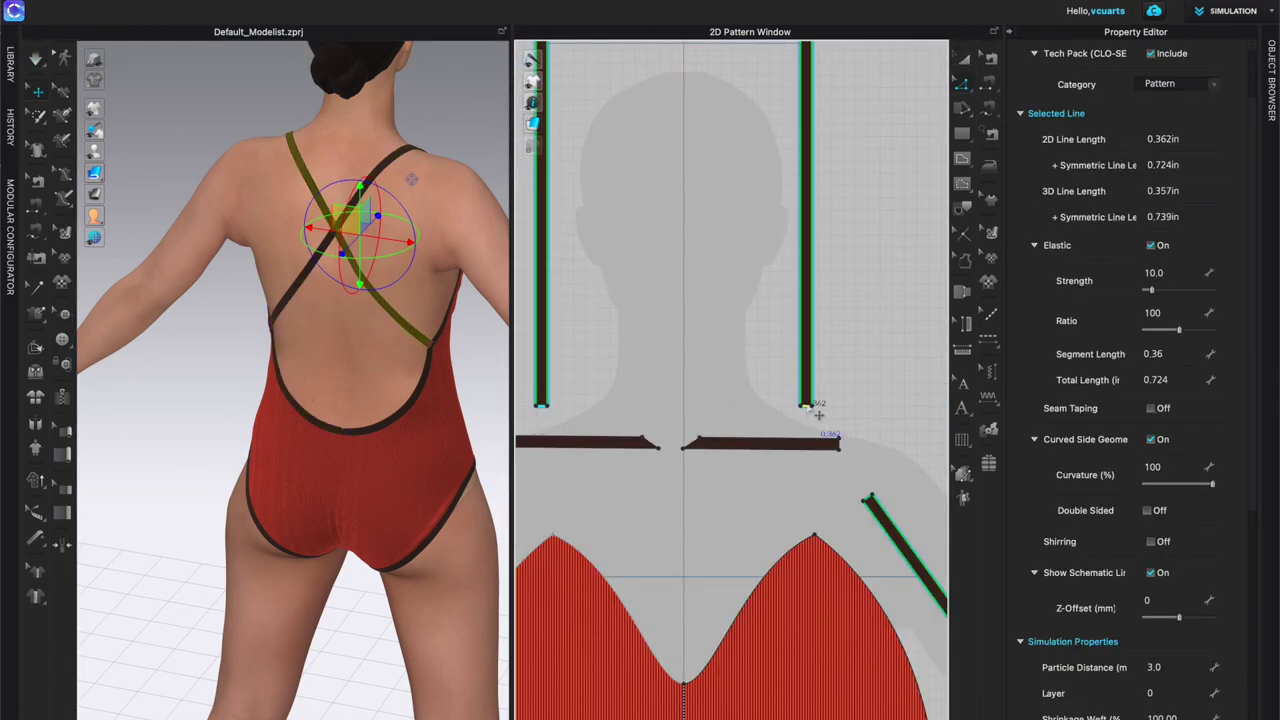
right_click_drag(480, 385, 339, 394)
left_click(160, 196)
left_click(302, 218)
right_click_drag(348, 320, 345, 395)
Step: Pull on the simulated strap and front edges to examine how the strap joins the neckline peak
scroll(268, 297, "up", 5)
right_click_drag(268, 297, 378, 192)
left_click(411, 318)
left_click_drag(400, 284, 329, 398)
right_click_drag(329, 398, 450, 385)
left_click_drag(148, 176, 131, 187)
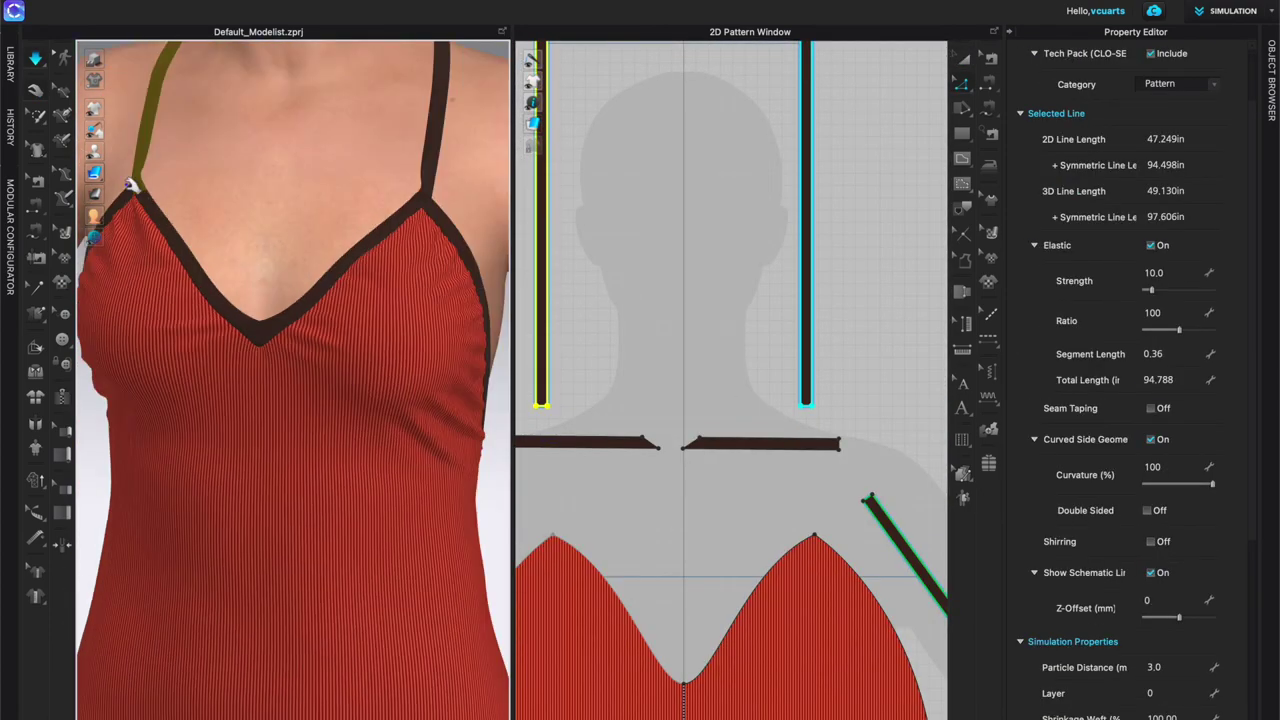
Step: Raise the lower ends of the shoulder straps further to shorten them and simulate the tighter fit
left_click(806, 405)
left_click_drag(806, 405, 806, 364)
key("space")
Step: Lower the centre-front neckline point to deepen the V-neckline and simulate it
left_click_drag(684, 684, 684, 709)
key("space")
key("space")
Step: Lengthen one V-neckline binding strip by about 1.5 in at its outer end and simulate
scroll(765, 481, "up", 5)
left_click(783, 390)
scroll(750, 581, "down", 5)
left_click_drag(838, 515, 889, 517)
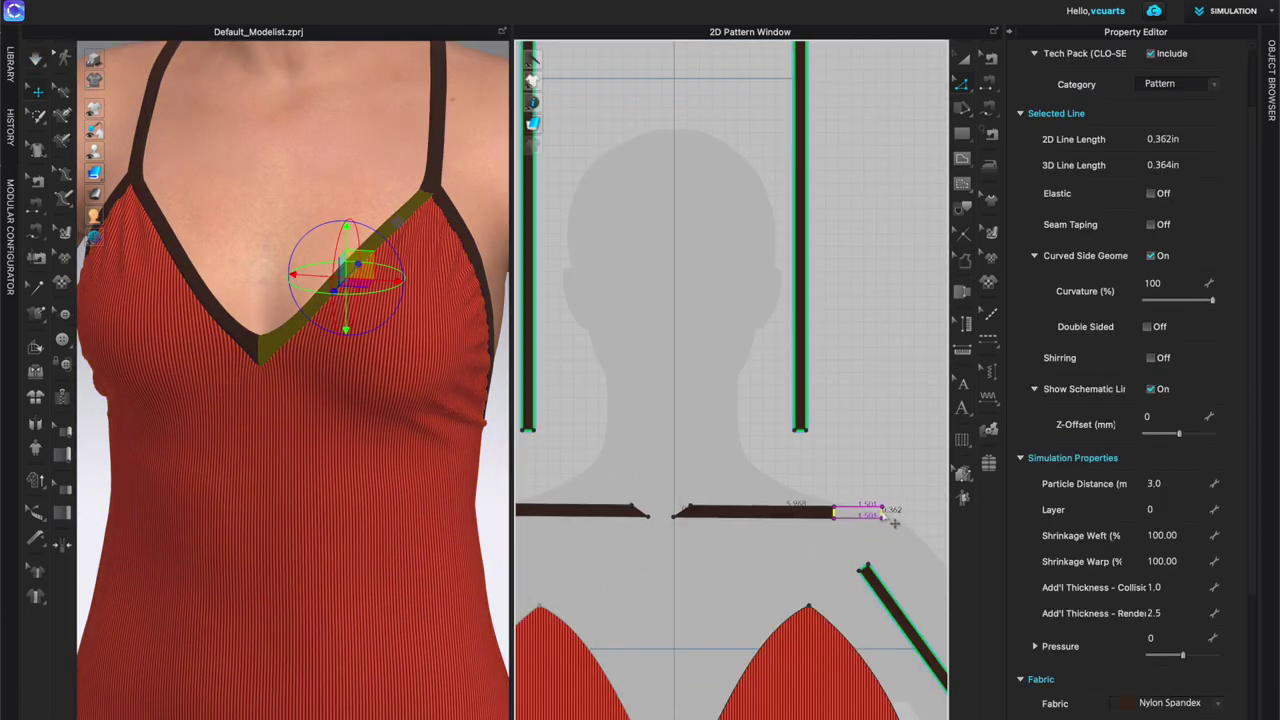
key("space")
scroll(600, 545, "down", 2)
middle_click_drag(621, 552, 714, 548)
Step: Replace the opposite V-neckline binding with a symmetric copy of the lengthened strip and position the pair along the neckline
key("a")
right_click(774, 519)
left_click(808, 443)
left_click(656, 533)
key("Delete")
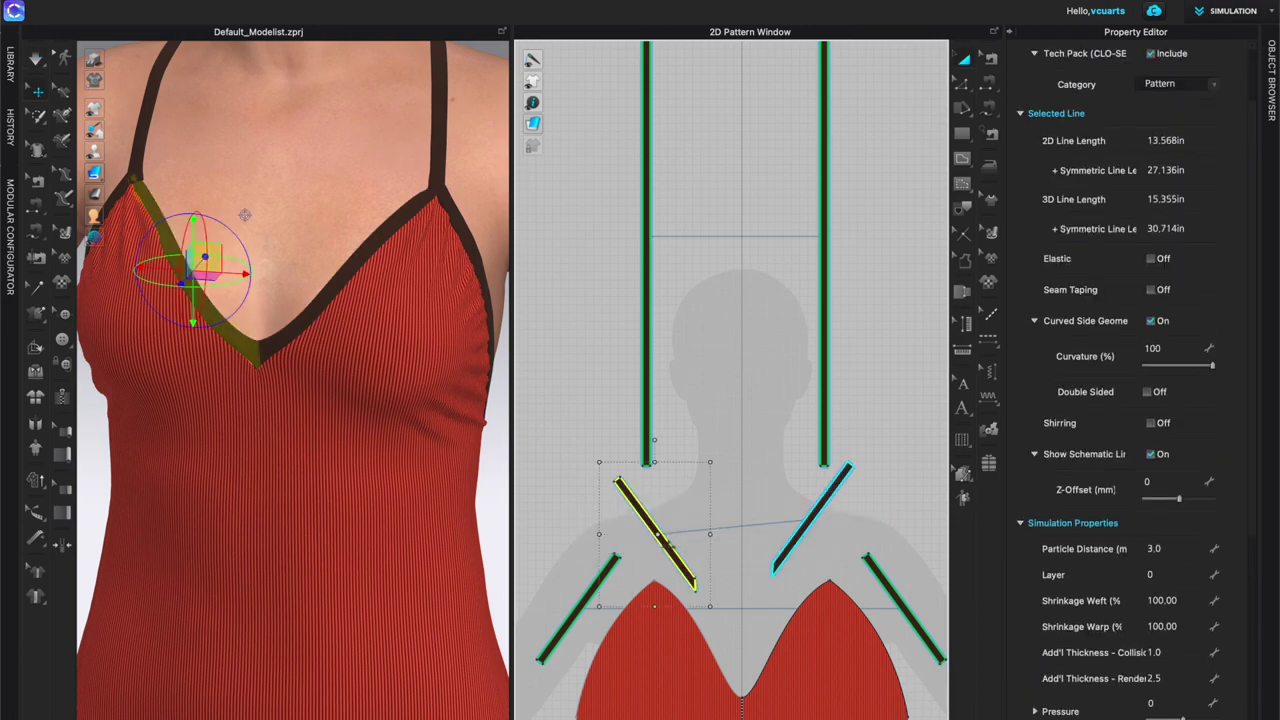
left_click_drag(663, 540, 703, 613)
key("space")
Step: Sew the facing centre ends of the two V-neckline bindings together and check the swimsuit from the side
scroll(727, 652, "up", 4)
left_click(720, 646)
left_click(735, 646)
scroll(343, 507, "down", 5)
mouse_move(343, 507)
right_mouse_down()
mouse_move(304, 477)
mouse_move(358, 501)
right_mouse_up()
scroll(357, 501, "down", 5)
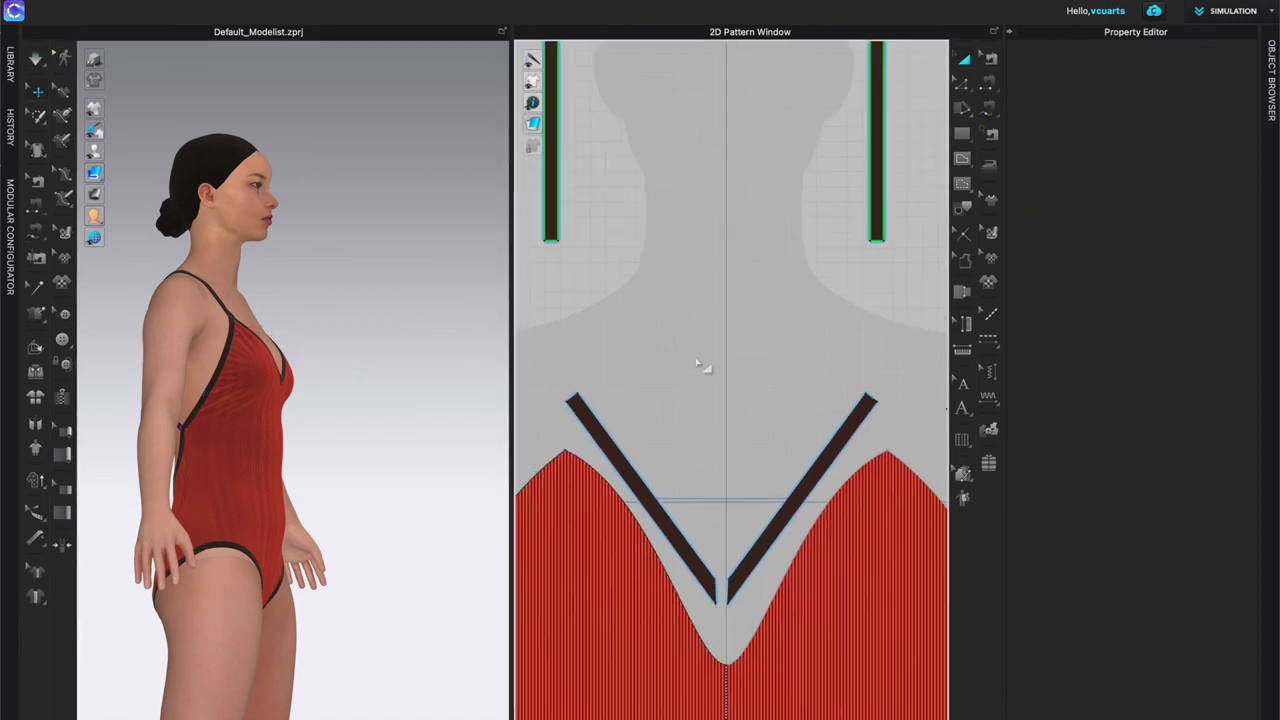
scroll(643, 422, "down", 4)
Step: Shorten the armhole bindings at their lower ends, simulate, and check the armhole and neckline up close
left_click(640, 405)
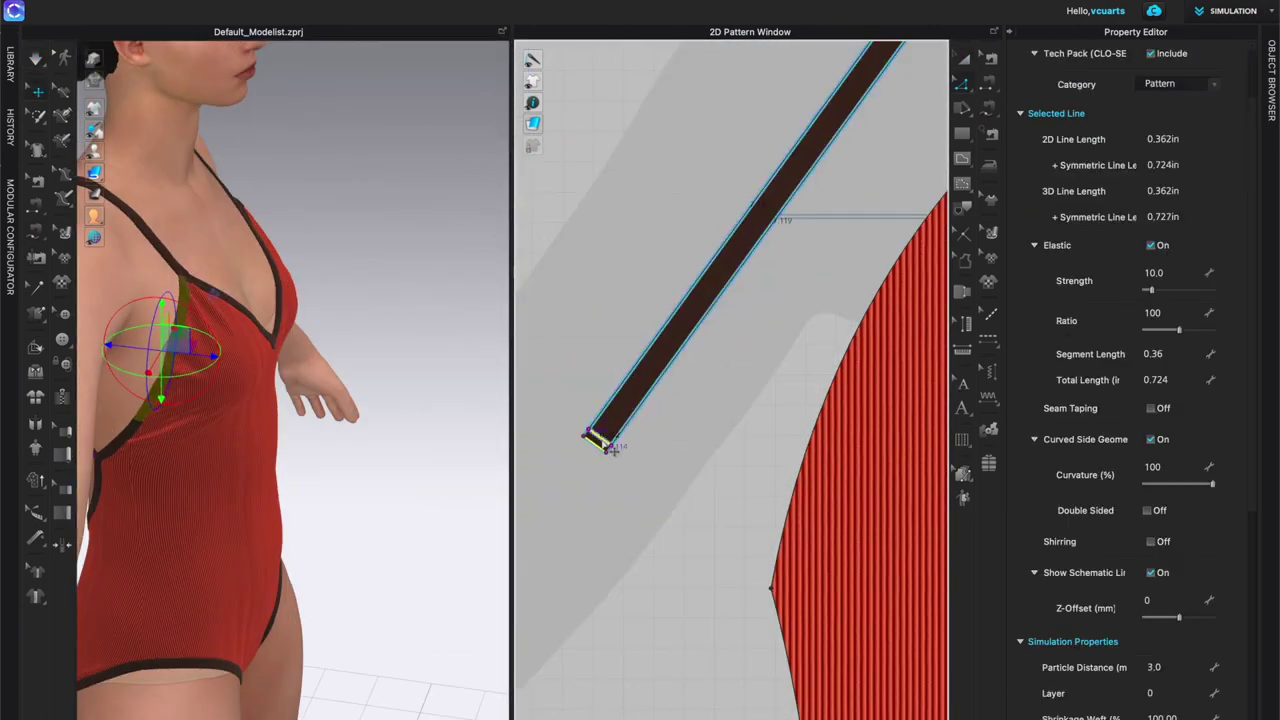
right_click_drag(300, 450, 486, 320)
scroll(486, 320, "up", 5)
scroll(371, 480, "down", 4)
key("space")
scroll(377, 414, "up", 4)
right_click_drag(371, 480, 409, 407)
scroll(409, 407, "up", 3)
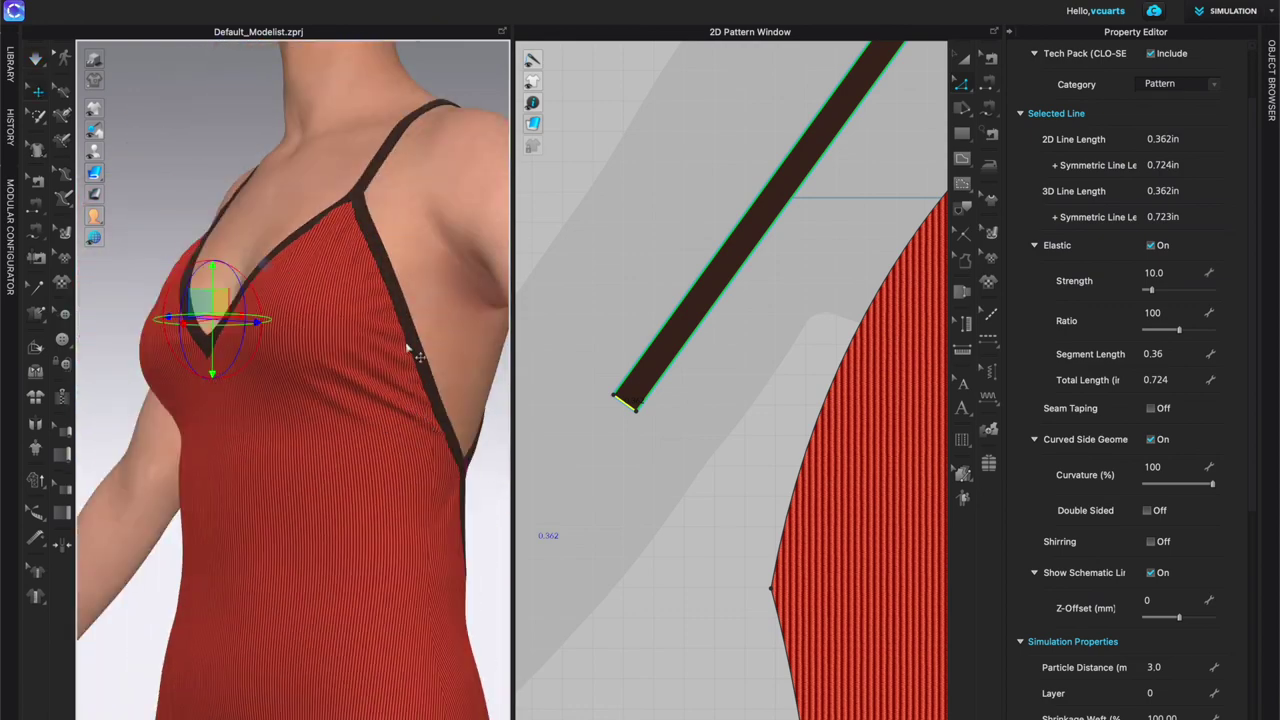
Step: Shorten the front armhole bindings again at their lower ends, raise the front panel's underarm point slightly, and simulate
scroll(760, 385, "down", 5)
middle_click_drag(880, 377, 621, 372)
left_click_drag(754, 347, 782, 305)
right_click_drag(335, 400, 385, 385)
key("space")
left_click_drag(782, 501, 781, 475)
left_click_drag(787, 297, 802, 257)
left_click(756, 352)
key("space")
right_click_drag(440, 420, 320, 415)
Step: Lower the front panel's underarm point slightly and trim the armhole bindings at their lower ends once more
left_click_drag(781, 475, 774, 489)
right_click_drag(315, 420, 425, 420)
left_click_drag(774, 489, 772, 509)
left_click_drag(769, 332, 784, 293)
mouse_move(255, 420)
right_mouse_down()
mouse_move(347, 420)
mouse_move(255, 420)
right_mouse_up()
Step: Adjust the front panel's armhole and neckline curves and check the fit on the avatar
left_click(706, 267)
scroll(682, 255, "up", 3)
left_click_drag(858, 321, 854, 347)
right_click_drag(370, 400, 320, 400)
scroll(568, 323, "down", 3)
middle_click_drag(568, 323, 714, 282)
left_click(690, 300)
left_click_drag(650, 402, 665, 437)
left_click_drag(715, 262, 660, 247)
mouse_move(310, 290)
right_mouse_down()
mouse_move(400, 283)
mouse_move(310, 288)
right_mouse_up()
Step: Undo the last two edits and move the front panel's strap point outward and down
left_click(471, 291)
key("ctrl+z")
key("ctrl+z")
left_click(471, 291)
right_click_drag(230, 305, 319, 300)
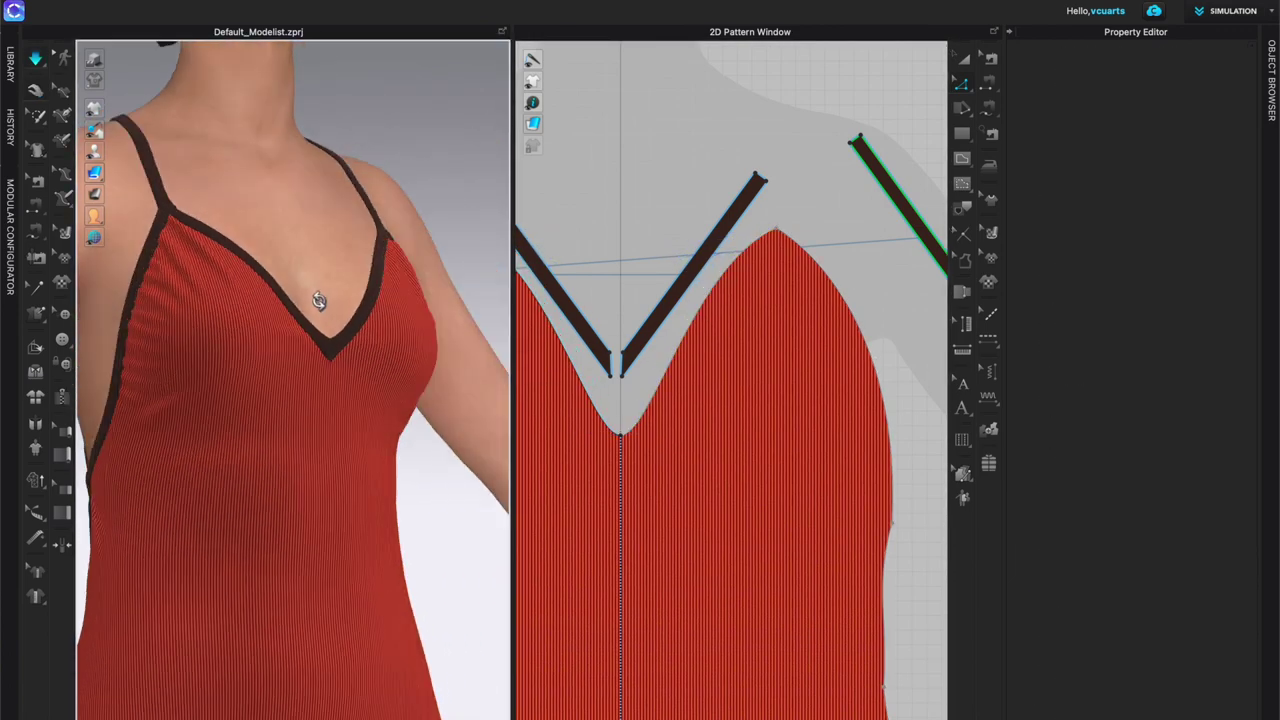
left_click_drag(776, 230, 792, 256)
right_click_drag(318, 254, 128, 287)
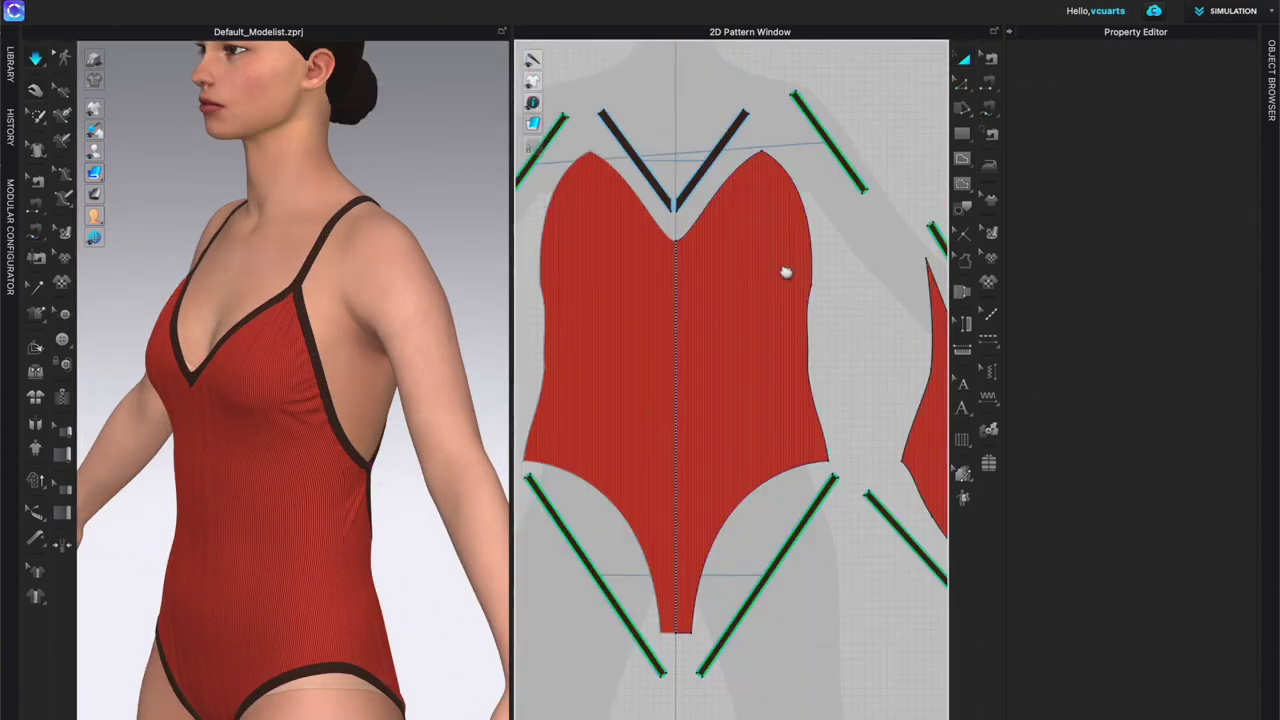
Step: Raise the front panel's underarm point, reshape the armhole curve between it and the strap point, and simulate
left_click(709, 329)
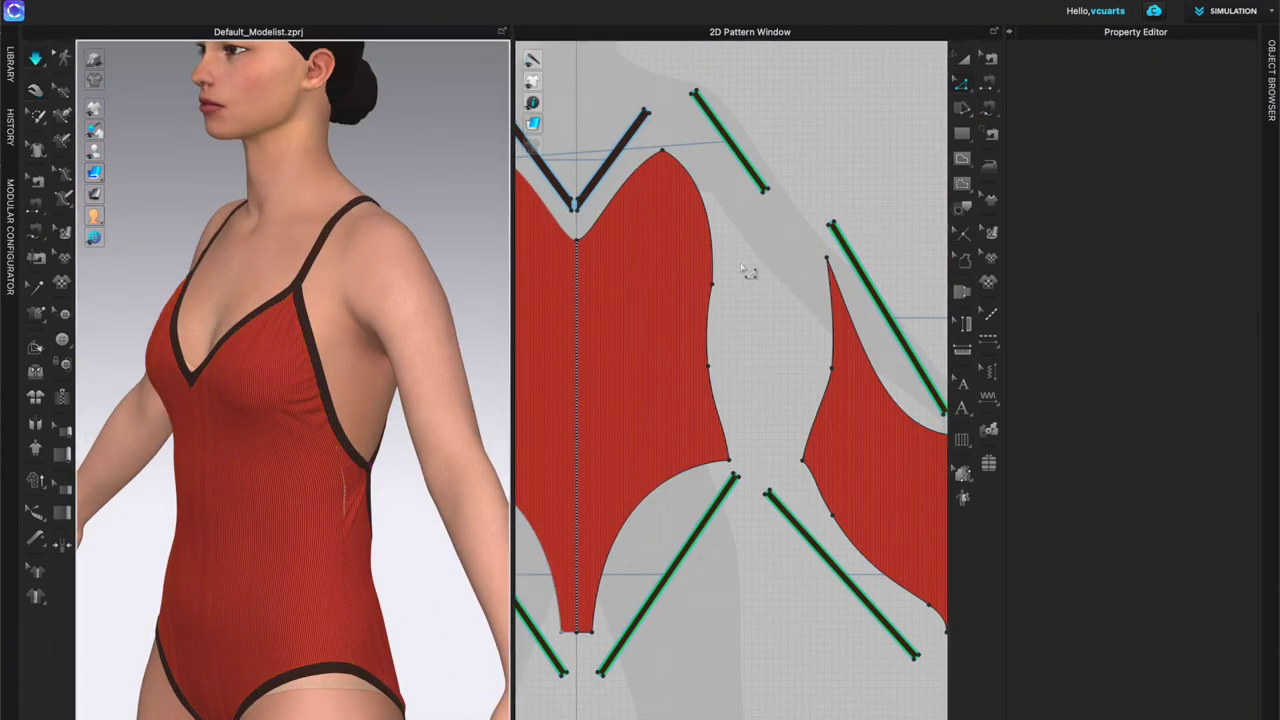
left_click(714, 269)
left_click_drag(717, 160, 711, 164)
key("space")
right_click_drag(430, 330, 400, 270)
key("space")
left_click_drag(711, 164, 710, 178)
key("space")
right_click_drag(300, 310, 371, 334)
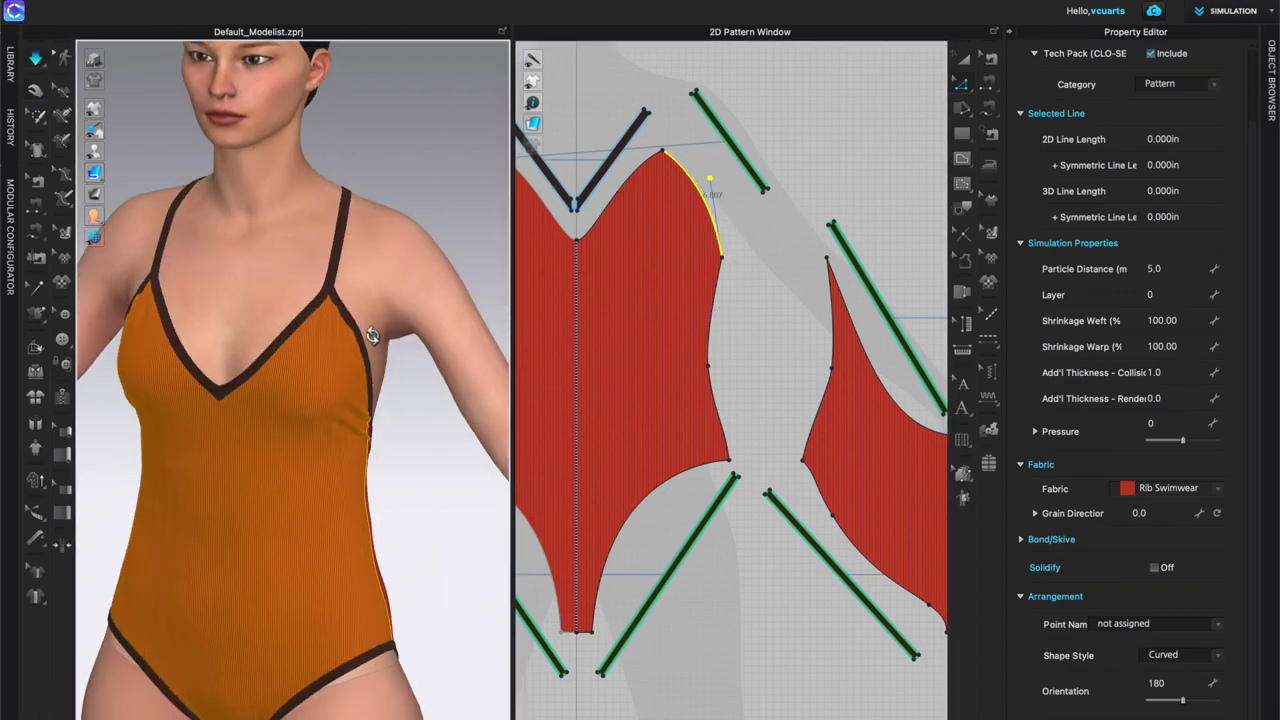
Step: Curve the front neckline edge slightly outward below the strap point and simulate
left_click(622, 190)
key("space")
left_click_drag(632, 174, 638, 161)
key("space")
right_click_drag(290, 298, 322, 297)
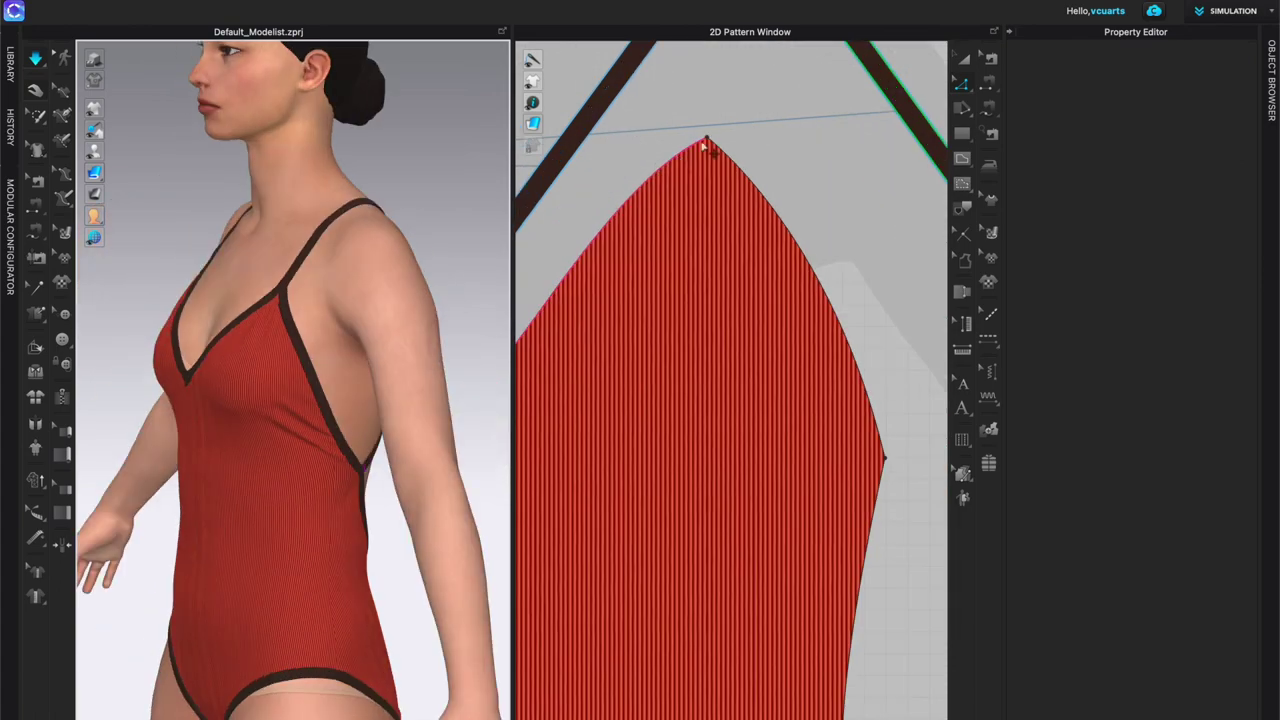
Step: Refine the front armhole with a curve point near the strap and move the front panel's side edge inward
key("space")
key("v")
left_click(619, 209)
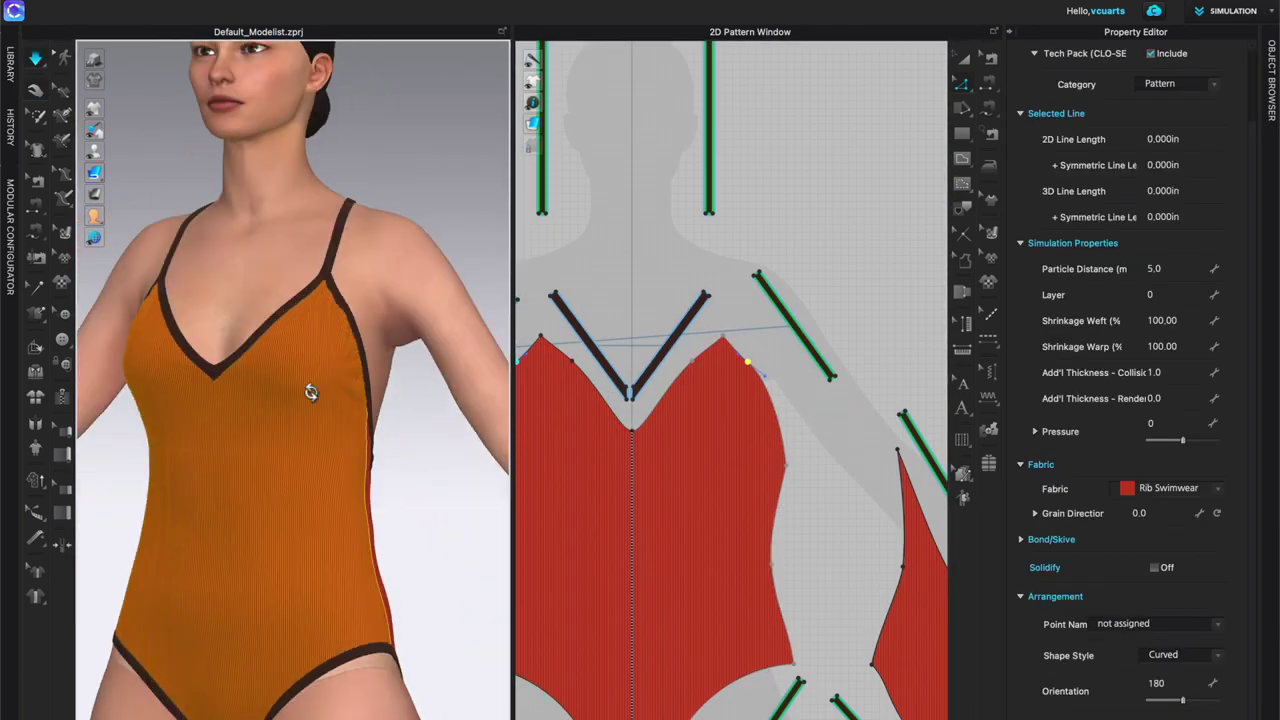
left_click_drag(771, 491, 766, 491)
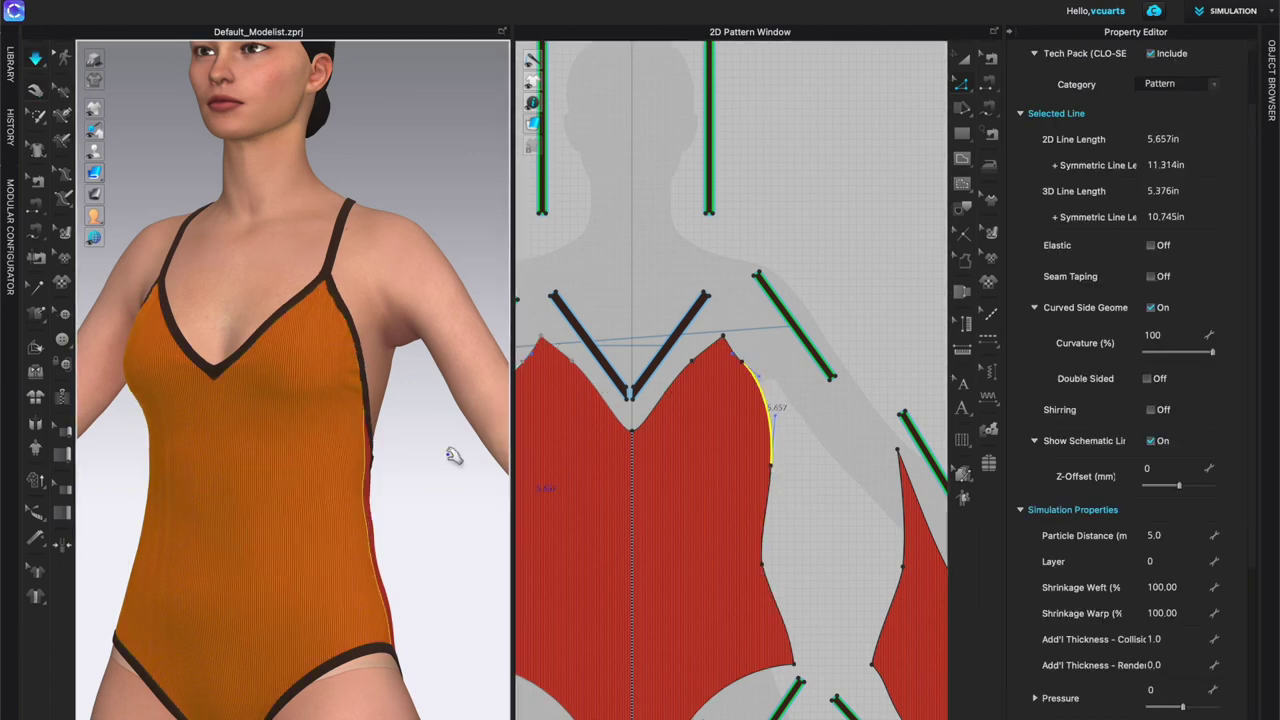
right_click_drag(447, 451, 282, 409)
scroll(285, 340, "up", 6)
left_click(350, 355)
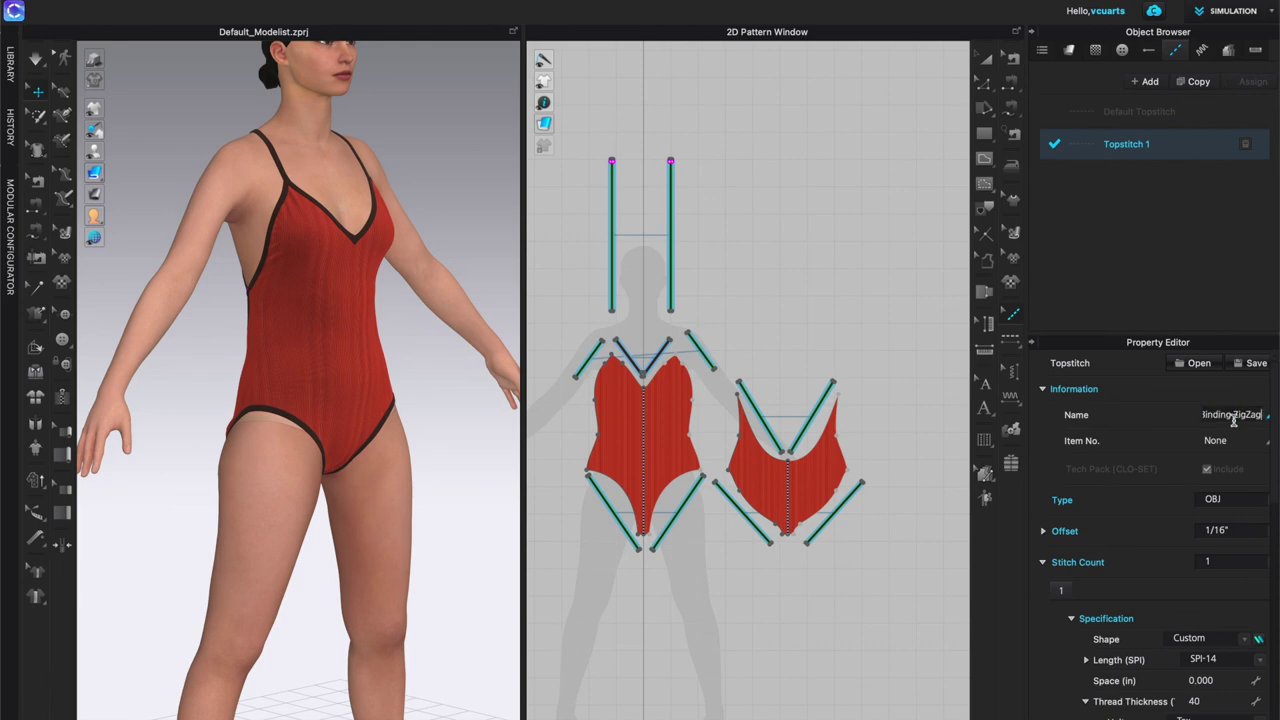
Step: Name the topstitch Binding ZigZag and give it a zigzag shape, 0.250 in width, and 90 Tex thread thickness
scroll(1210, 605, "down", 5)
left_click(1203, 417)
left_click(1188, 499)
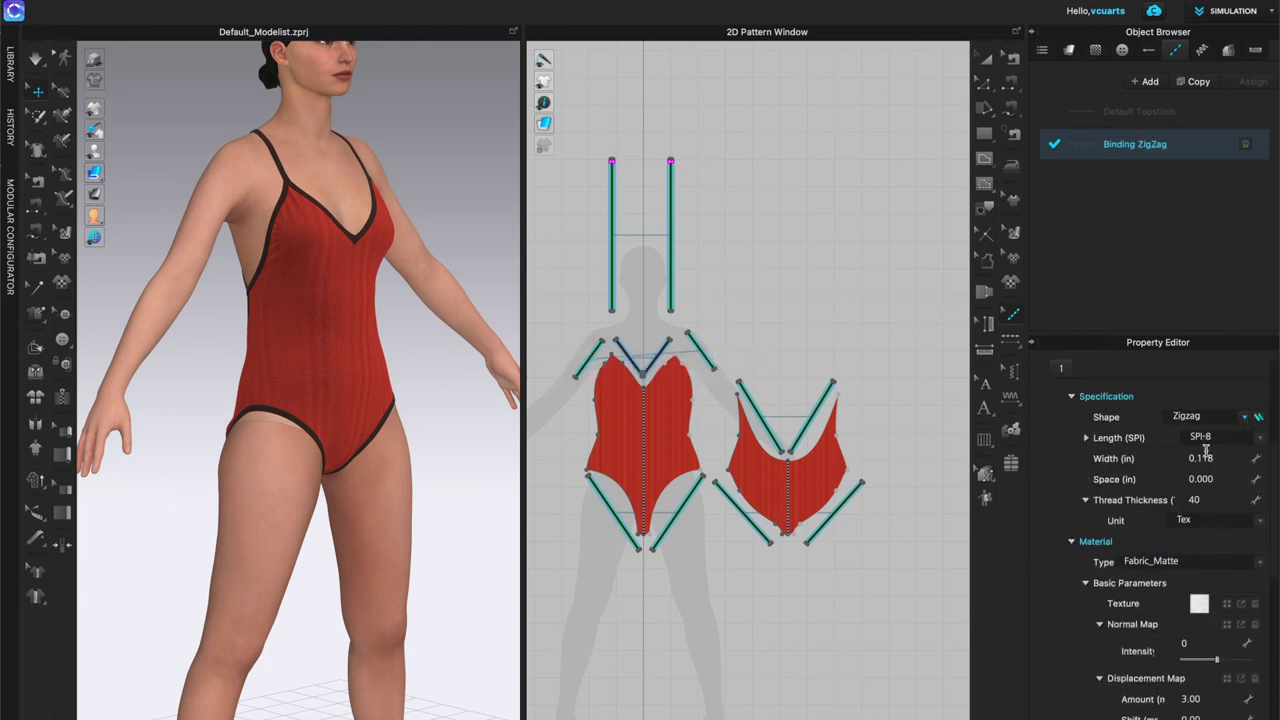
double_click(1209, 500)
type("90")
key("Return")
scroll(1209, 510, "down", 3)
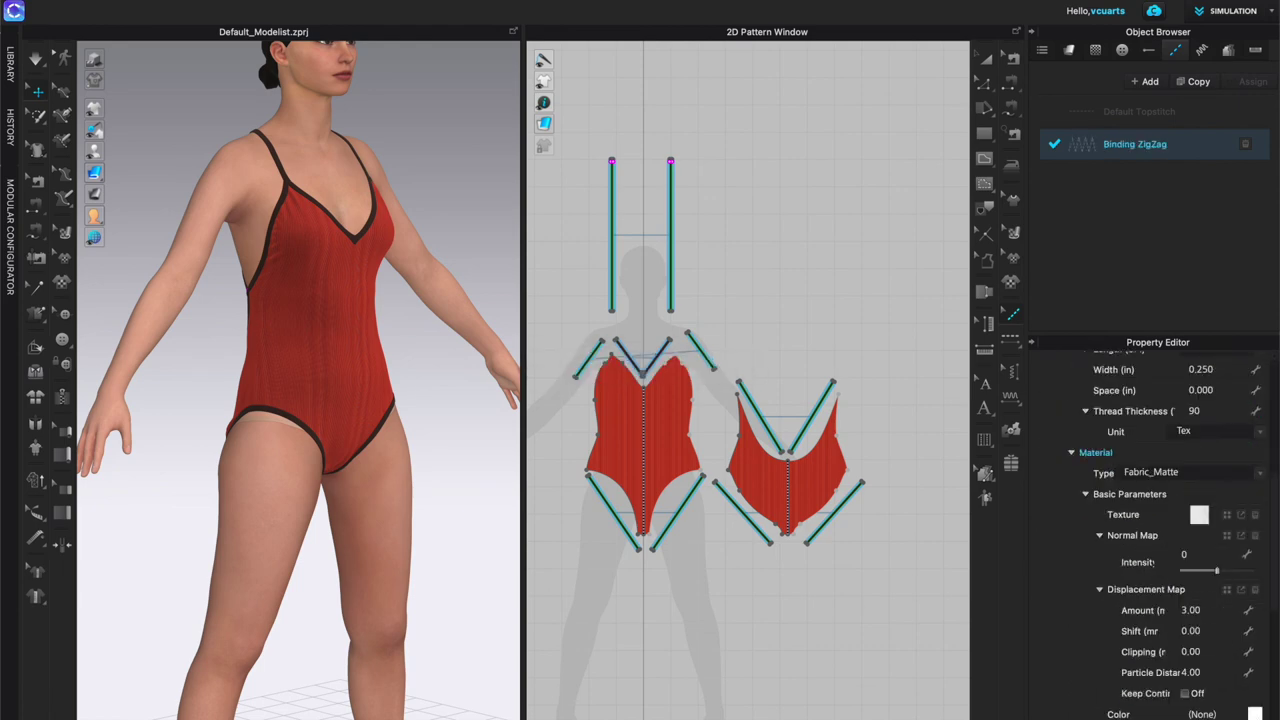
Step: Give the Binding ZigZag topstitch a dark thread colour and a normal map with intensity 34
left_click(1203, 714)
left_click(355, 254)
left_click(598, 564)
left_click(1227, 535)
left_click_drag(1218, 571, 1229, 571)
scroll(1140, 531, "up", 6)
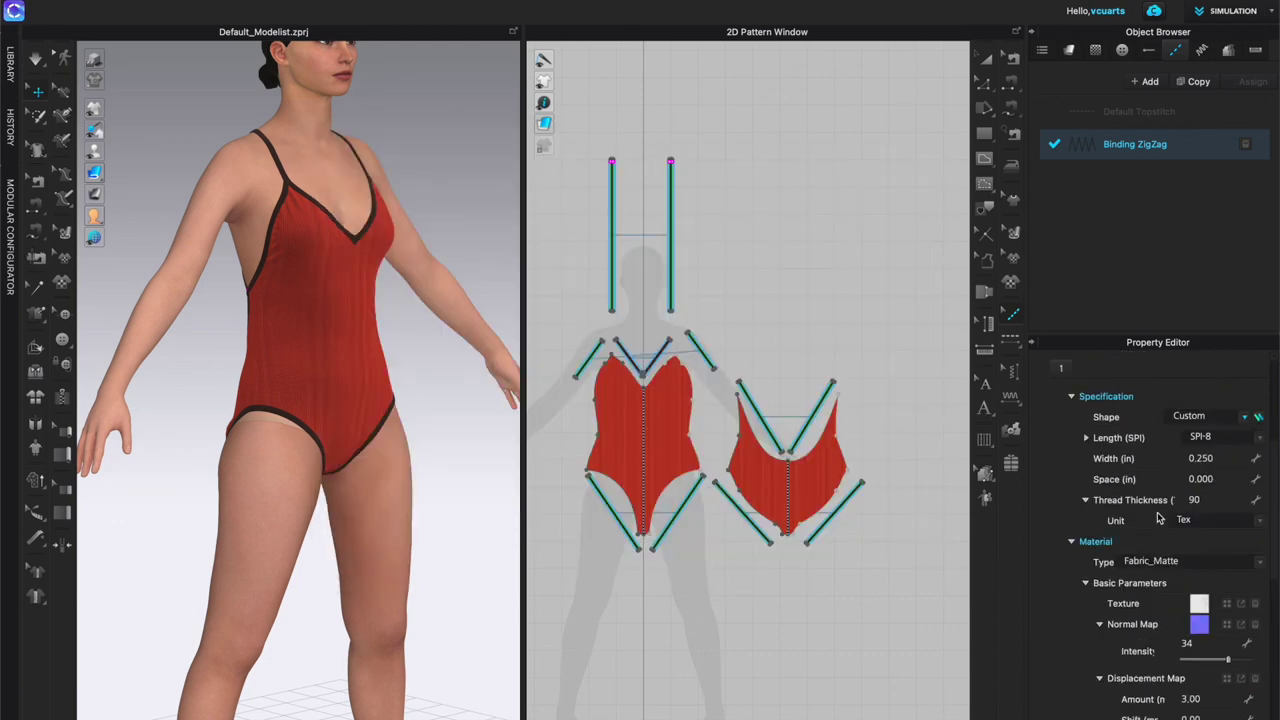
Step: Apply the Binding ZigZag topstitch with a 1/8" offset to the V-neckline bindings
left_click(1011, 340)
scroll(656, 330, "up", 5)
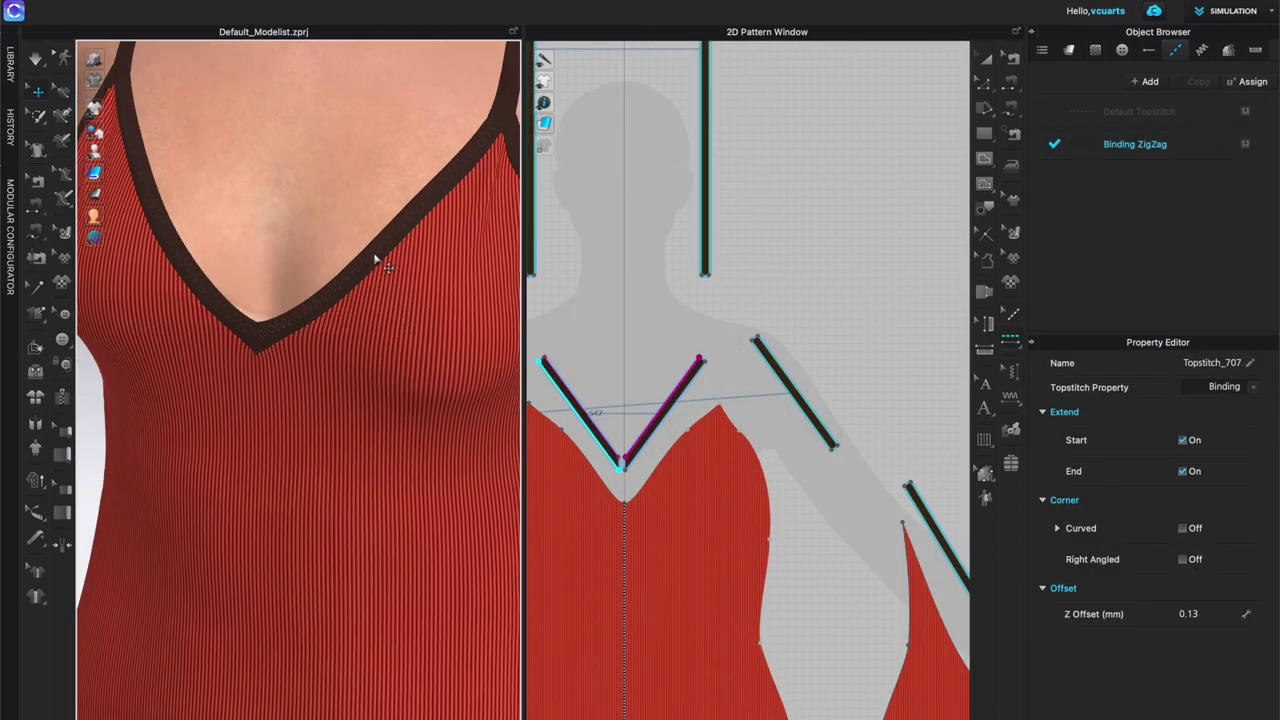
left_click(1134, 137)
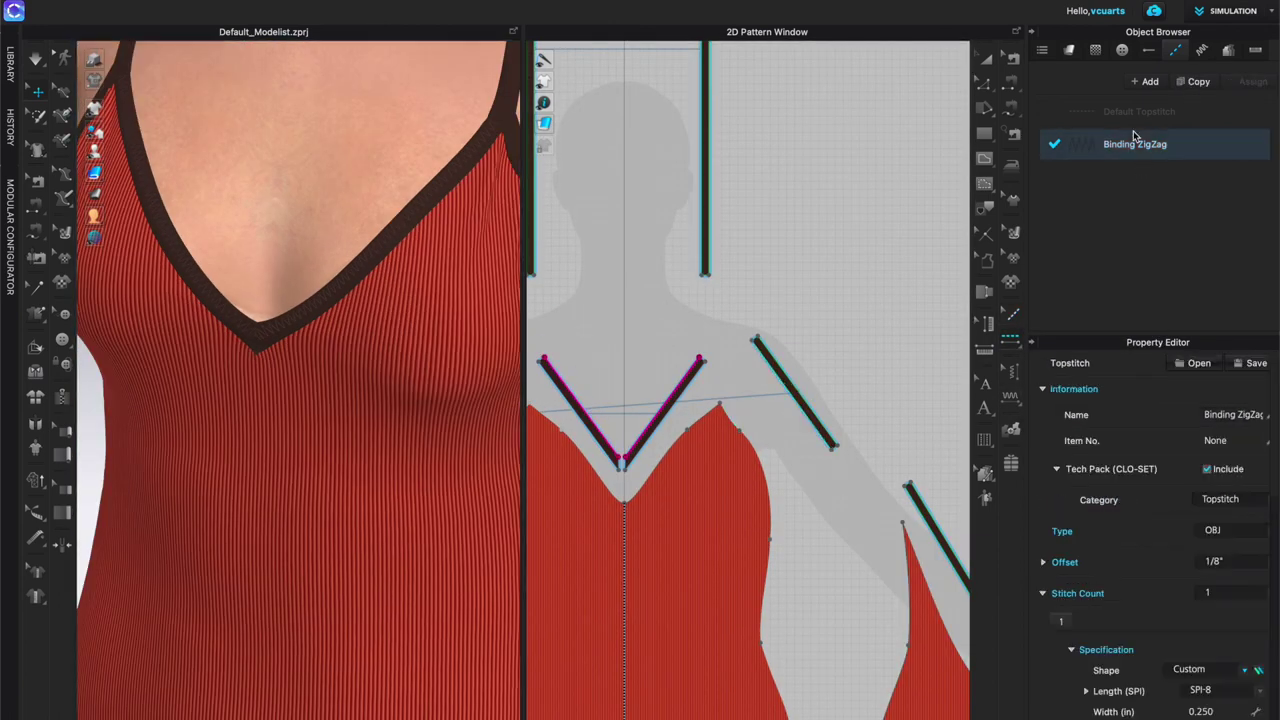
right_click(640, 426)
left_click(680, 470)
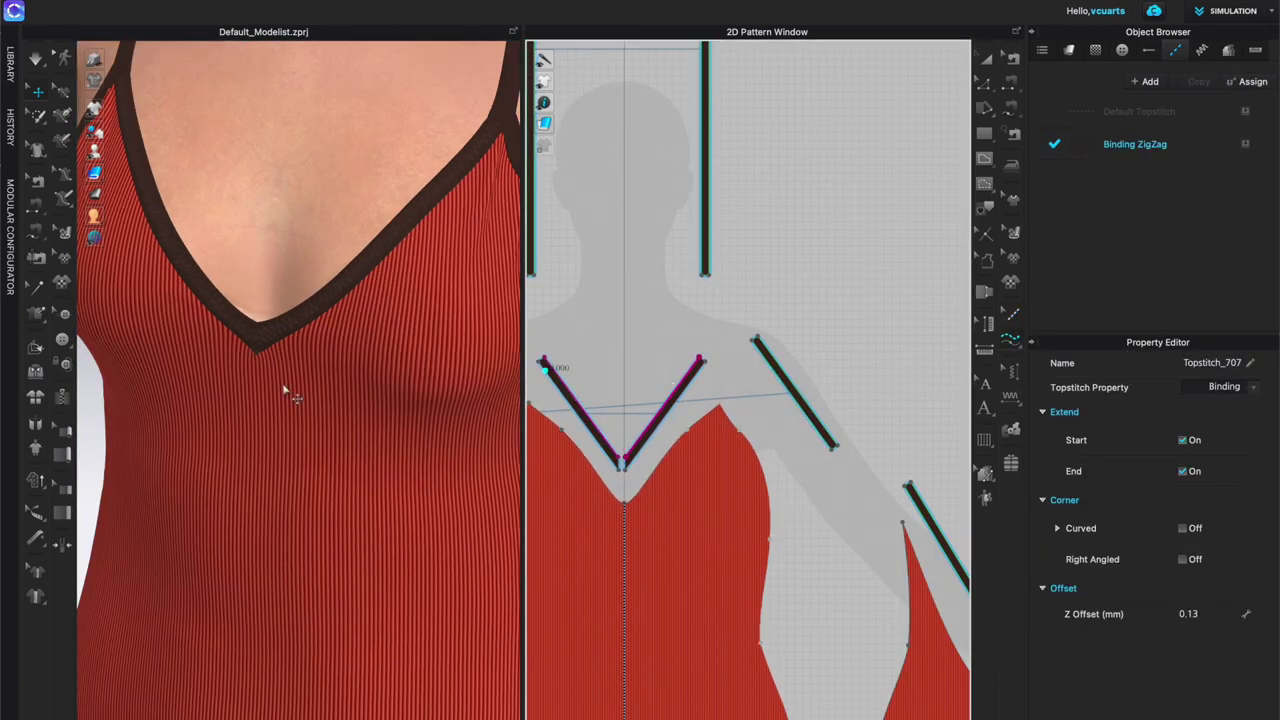
Step: Add the Binding ZigZag topstitch to the remaining armhole, back and leg bindings
scroll(284, 390, "down", 5)
scroll(708, 203, "down", 4)
left_click(709, 320)
left_click(737, 490)
middle_click_drag(740, 500, 734, 314)
left_click(745, 530)
middle_click_drag(860, 480, 795, 442)
left_click(898, 532)
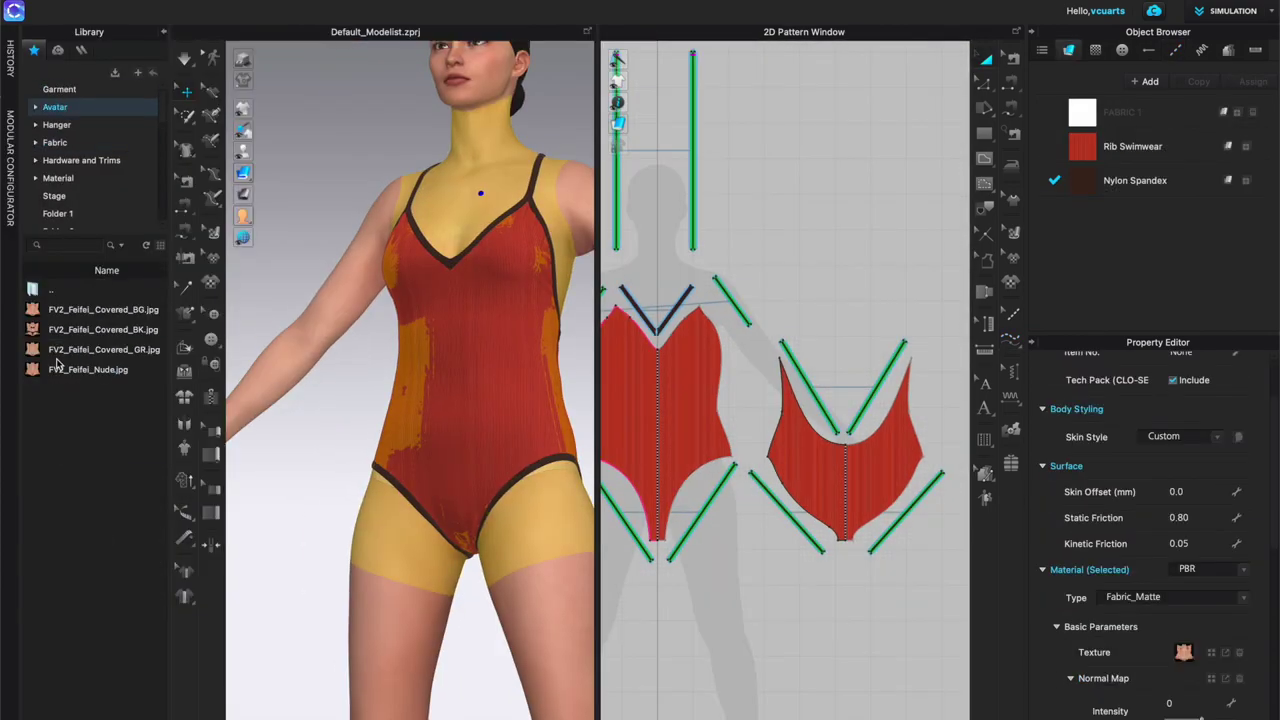
Step: Apply the FV2_Feifei_Nude.jpg skin texture and the Pose1.pos pose to the avatar
double_click(58, 369)
scroll(1136, 645, "down", 3)
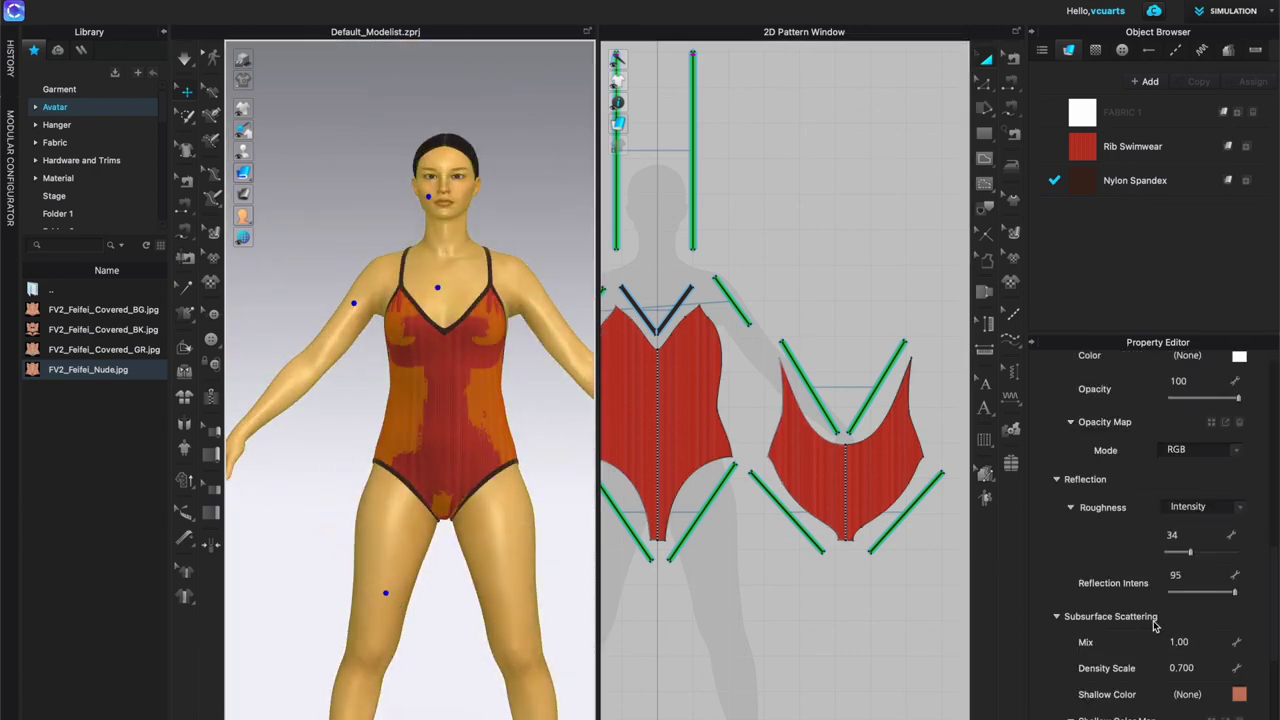
double_click(55, 578)
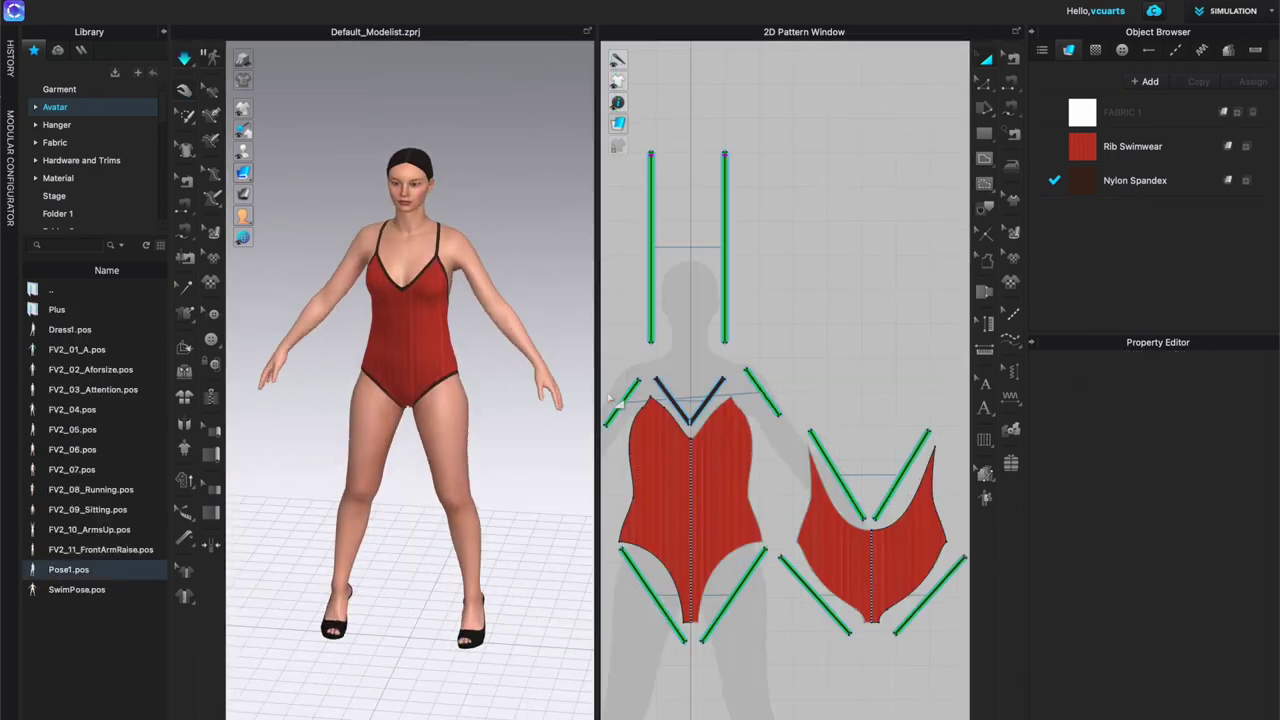
left_click(435, 428)
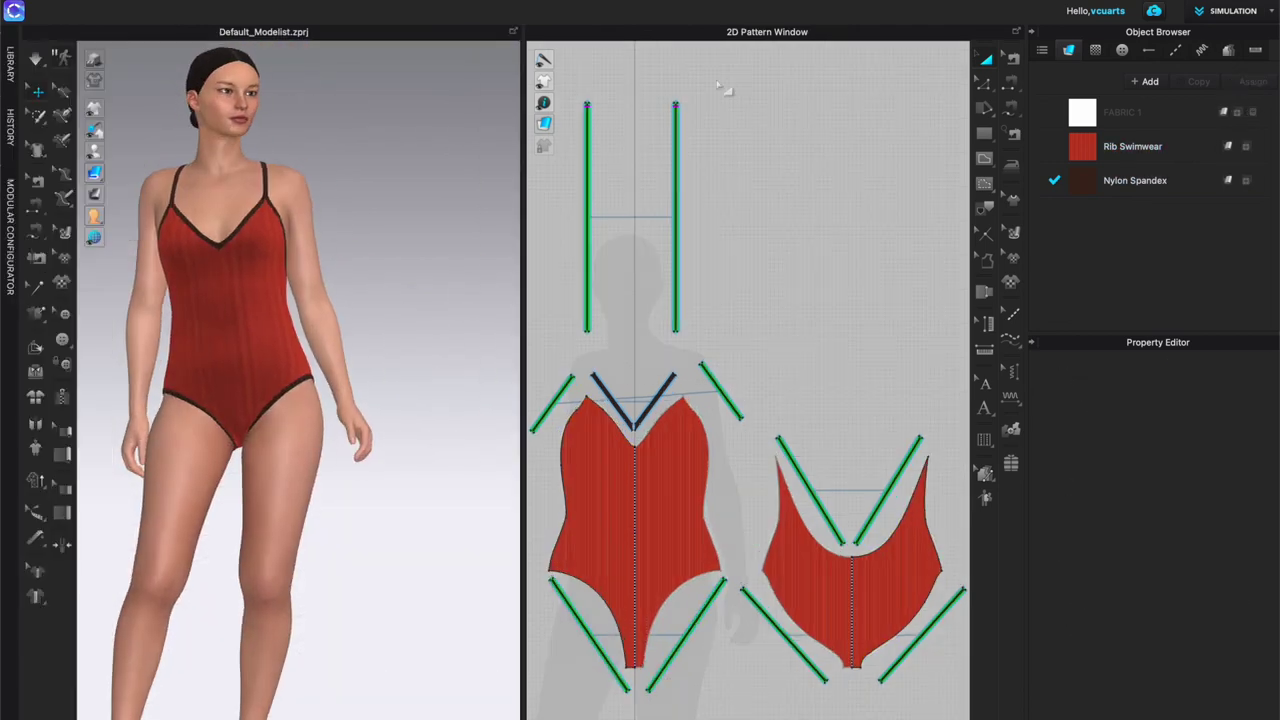
Step: Save the project under the new name DaintyOnePiece
key("super+shift+s")
type("DaintyOn")
type("ePiece")
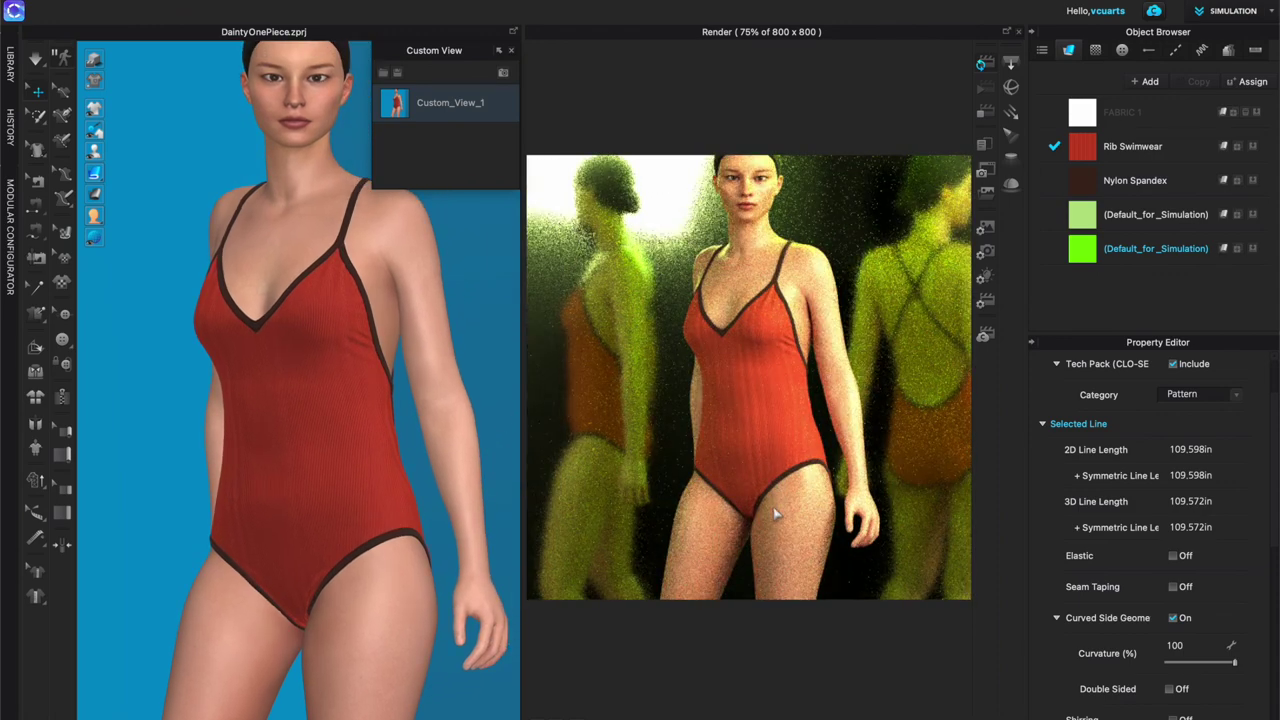
Step: Show the avatar's joints and rotate the head joint to adjust the head pose from the side
key("shift+x")
left_click(293, 112)
right_click_drag(335, 250, 245, 250)
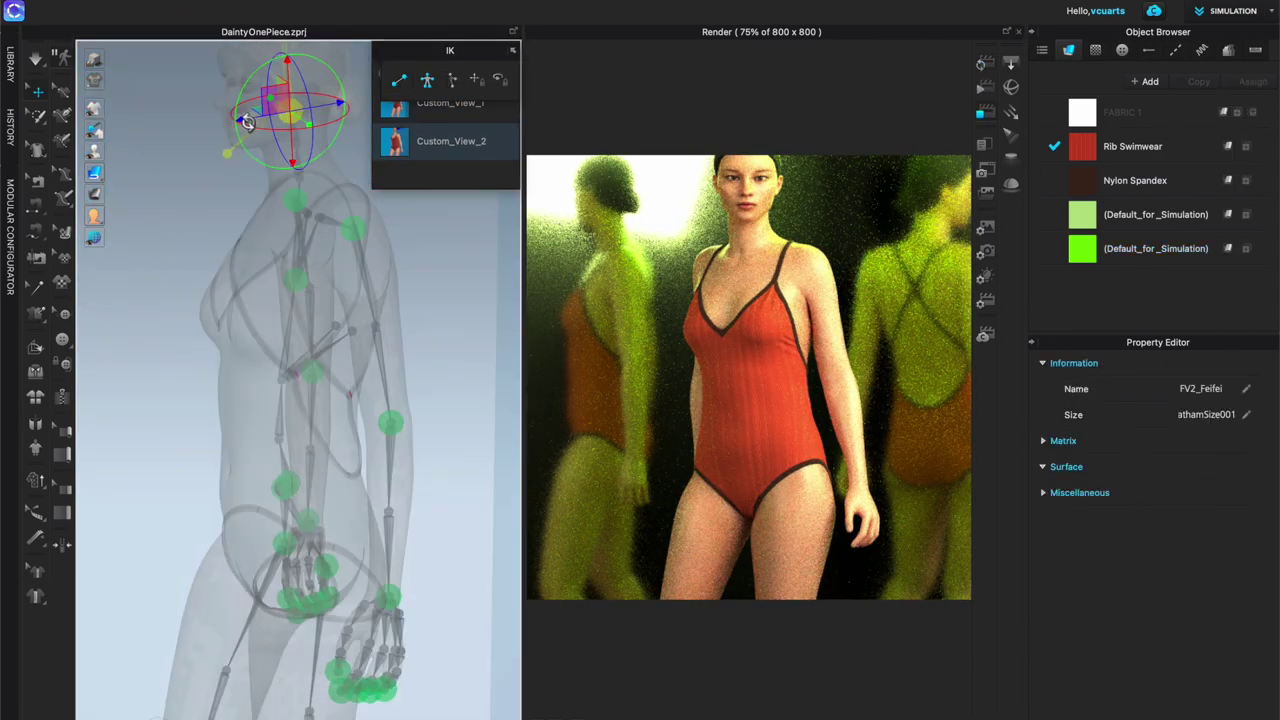
left_click_drag(243, 120, 234, 150)
Step: Adjust the avatar's elbow and hip joints, checking from several angles, and hide the joints
right_click_drag(240, 250, 332, 251)
left_click_drag(457, 399, 472, 397)
right_click_drag(300, 598, 336, 600)
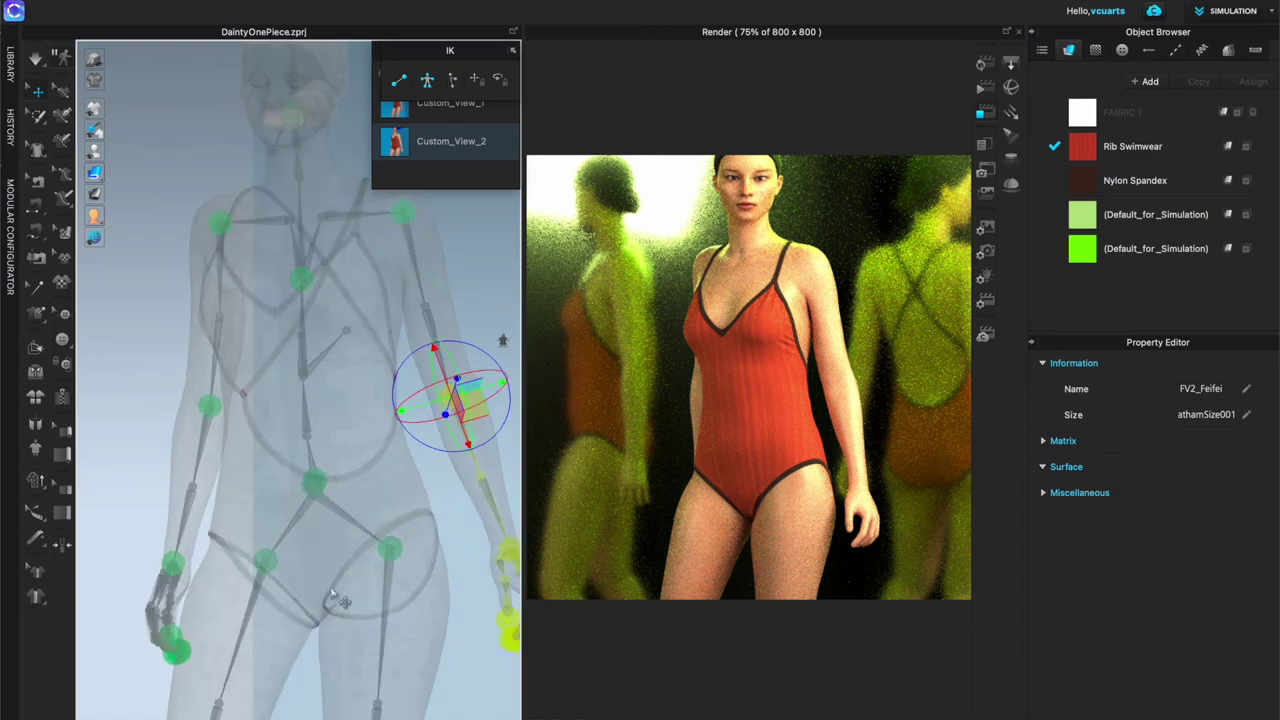
left_click(319, 488)
right_click_drag(330, 526, 317, 526)
scroll(317, 526, "down", 3)
key("shift+x")
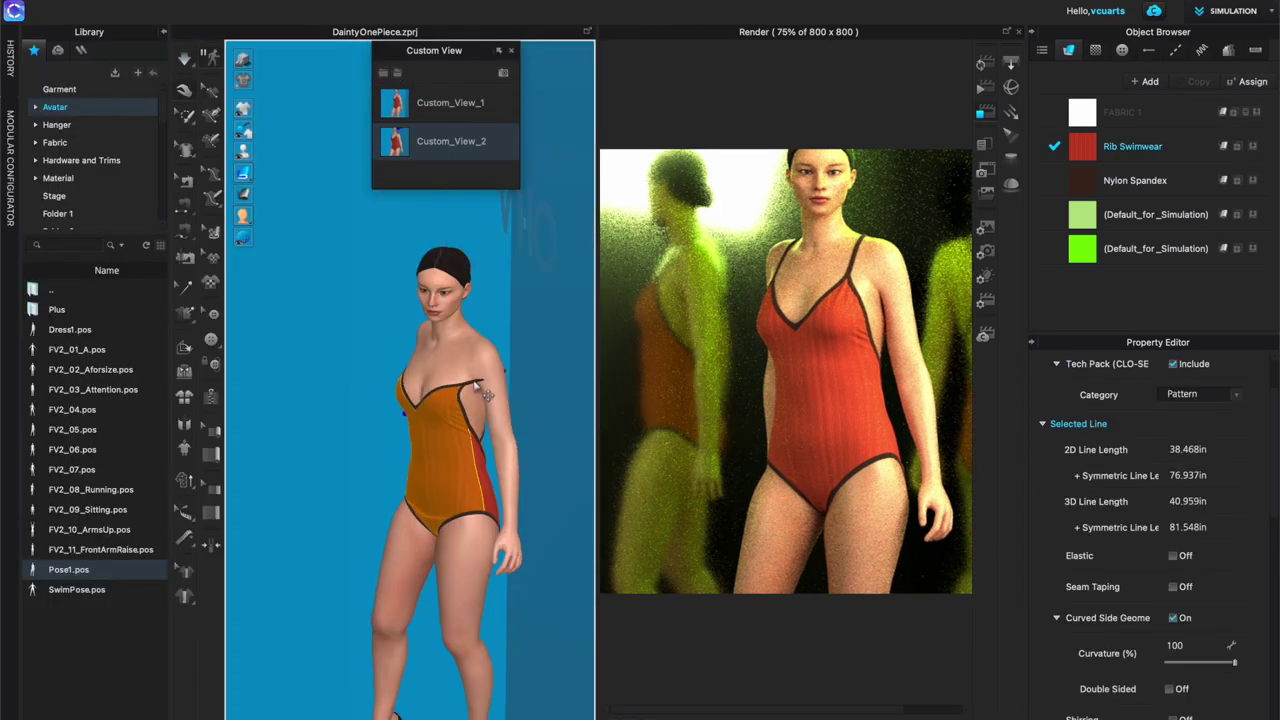
Step: Pull the strap and front panel into place on the avatar while simulating
left_click(480, 326)
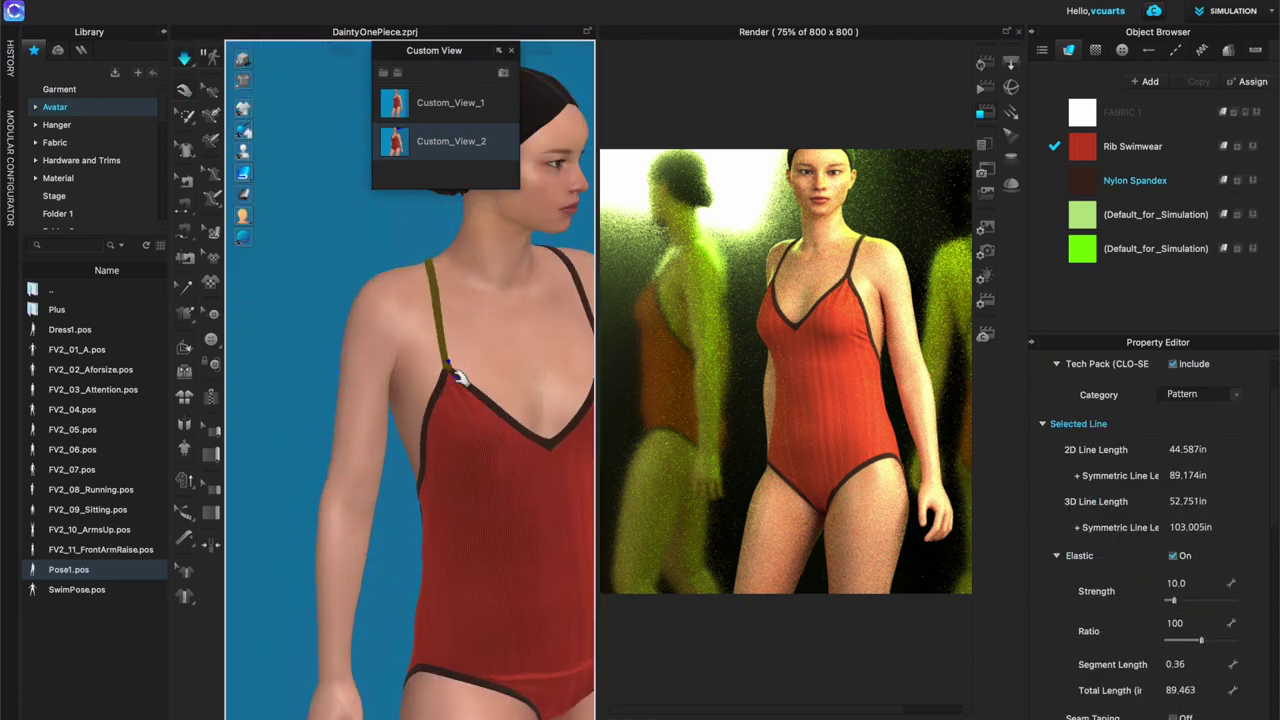
left_click(533, 487)
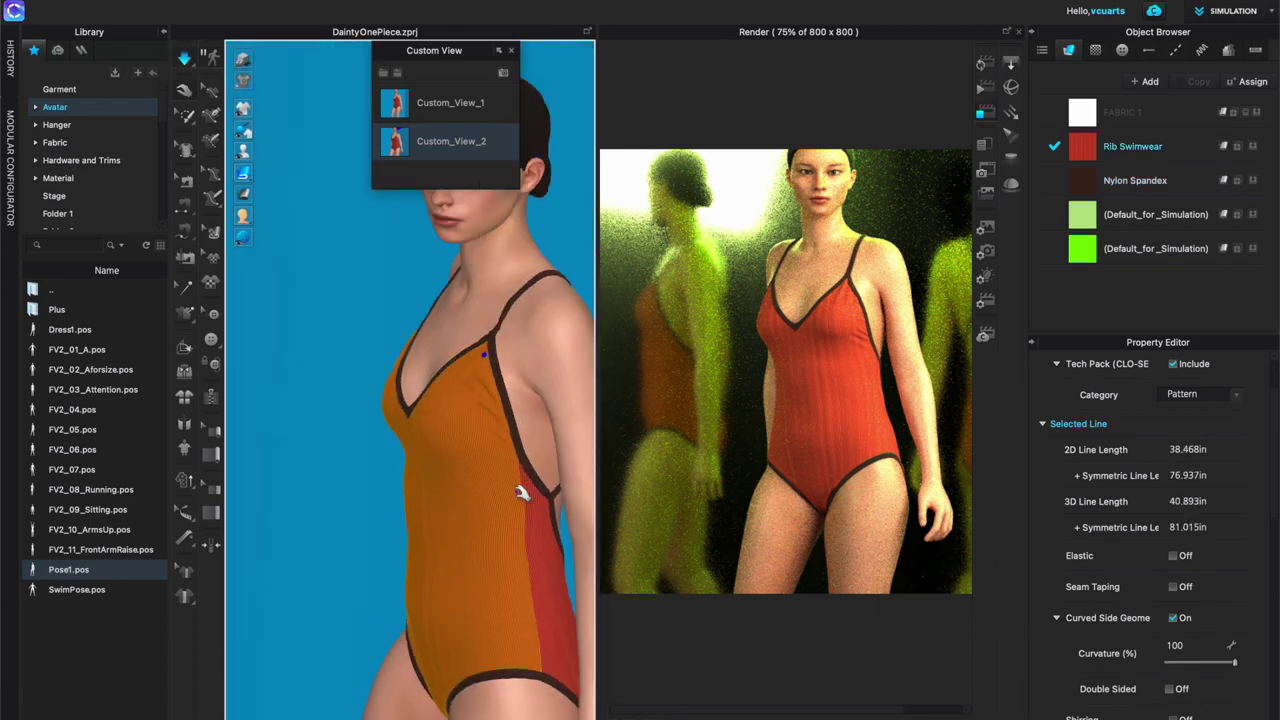
right_click_drag(521, 492, 482, 350)
left_click_drag(482, 350, 497, 265)
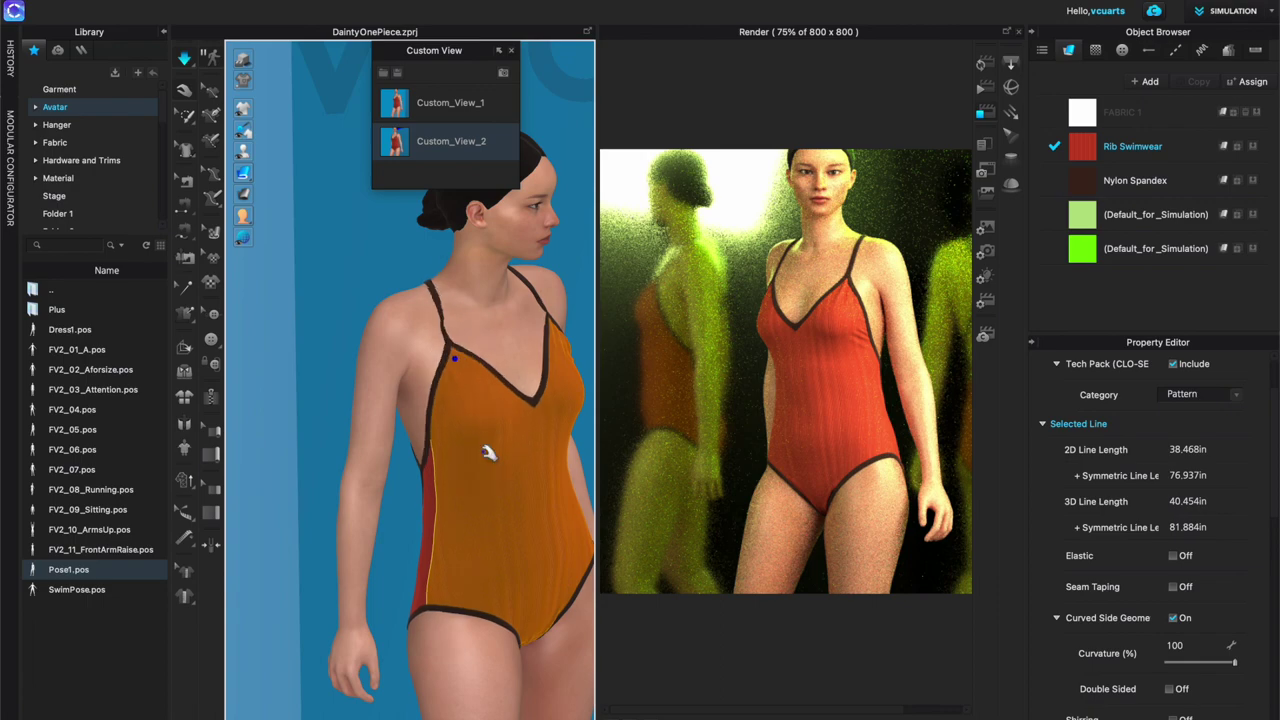
Step: Select the straps and dark bindings and apply Strengthen to steady them during simulation
left_click(428, 283)
right_click(538, 290, "shift")
right_click(569, 608, "shift")
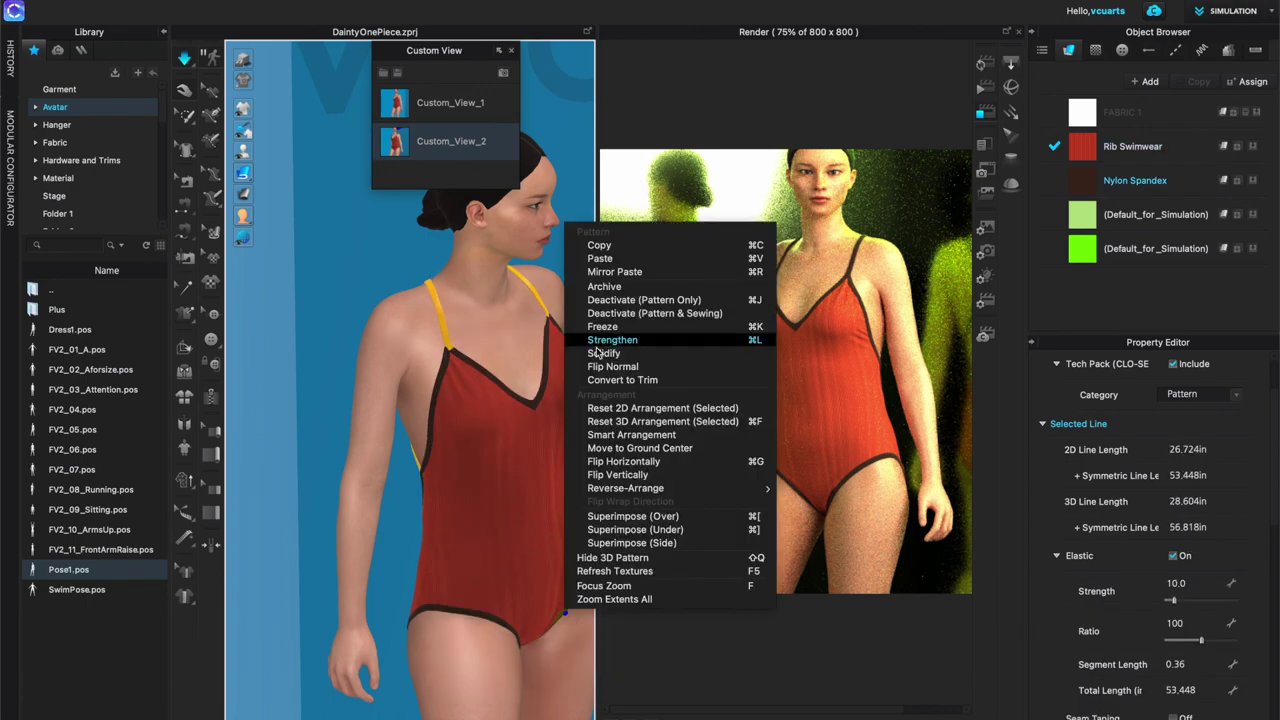
right_click(551, 326, "shift")
right_click_drag(470, 425, 419, 441)
right_click(440, 332, "shift")
left_click(574, 611, "shift")
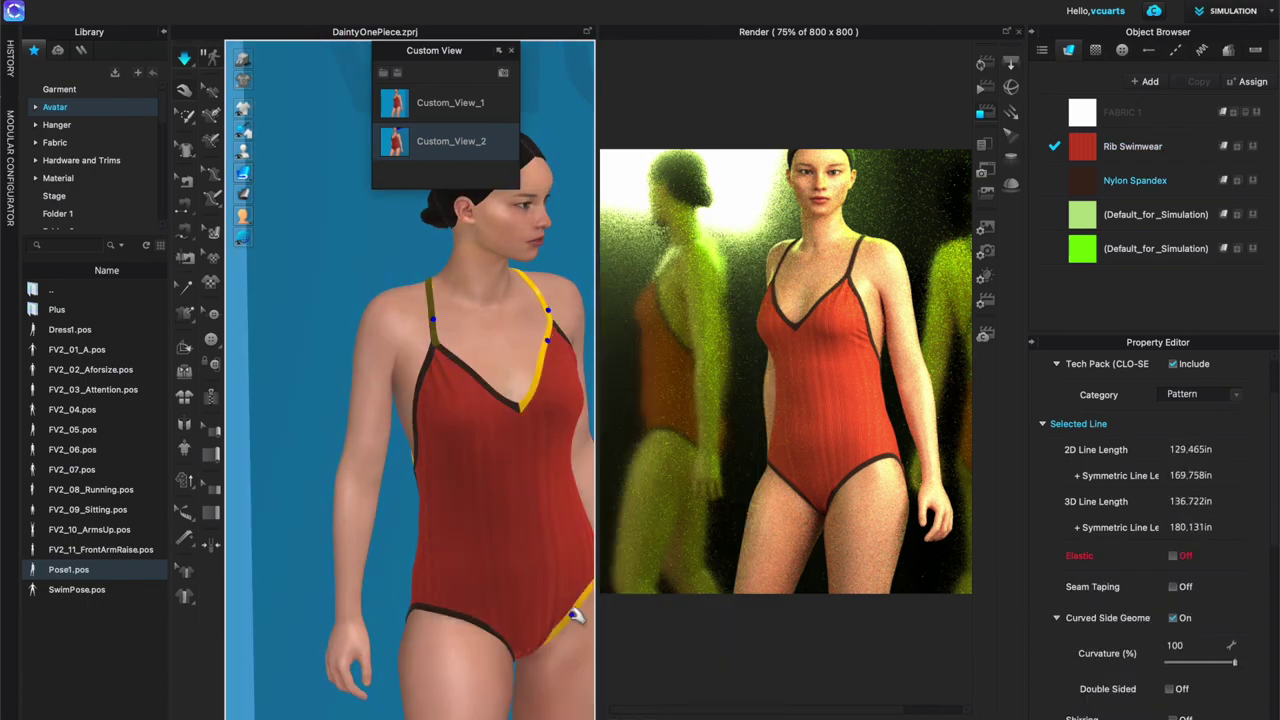
Step: Clear the binding selection, set a three-quarter view of the swimsuit, and render it closer up
left_click(580, 114)
right_click_drag(590, 248, 496, 291)
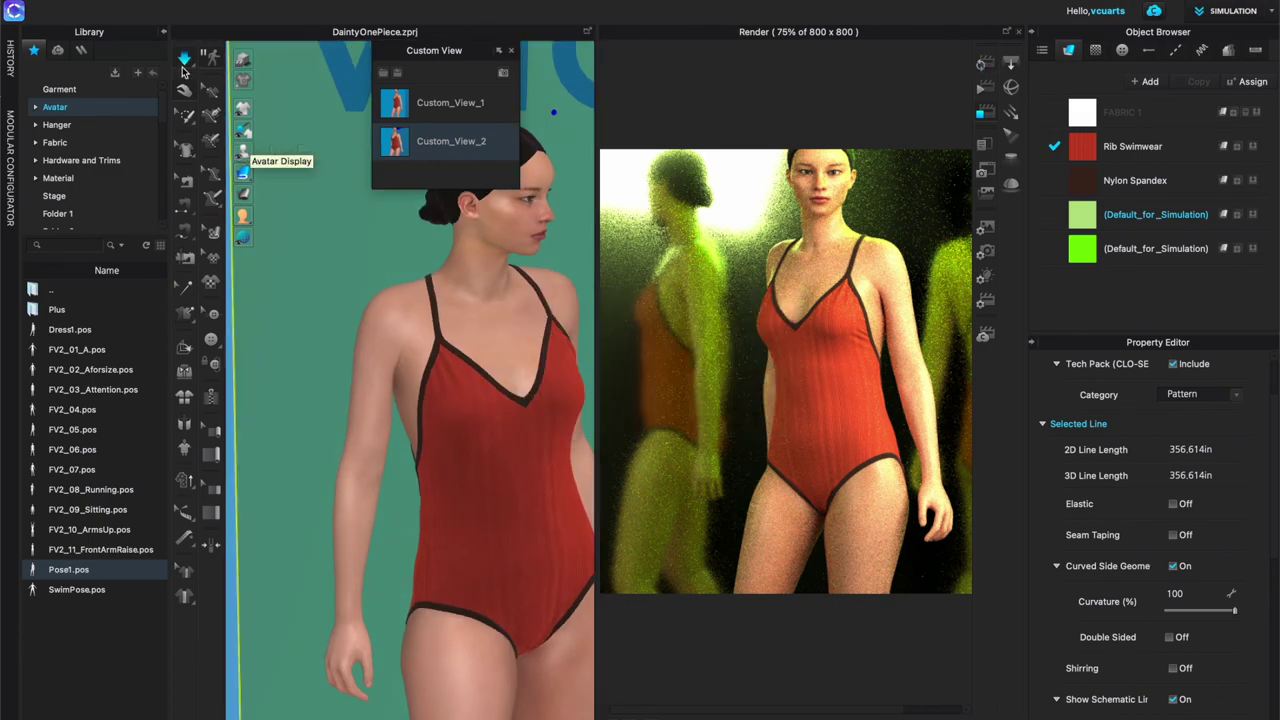
left_click(986, 62)
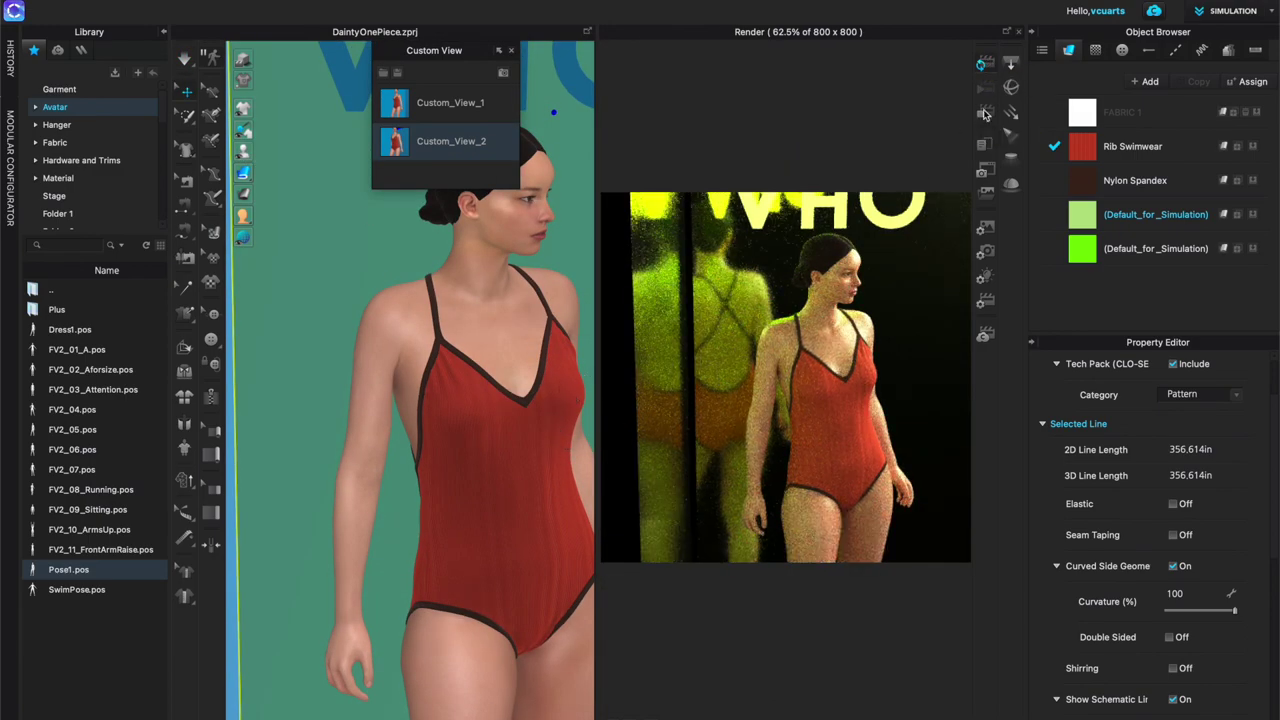
scroll(706, 401, "up", 5)
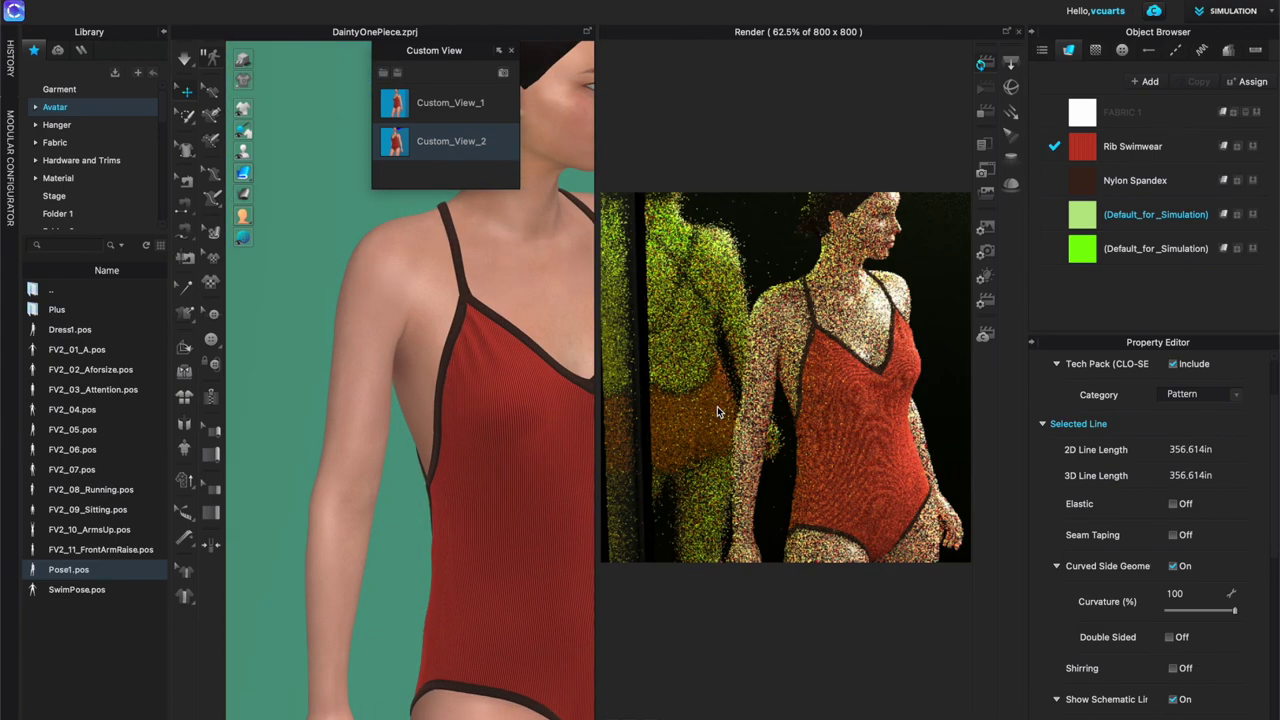
Step: Pull the front panel smooth with the simulation running and save the current camera as a custom view
left_click(550, 539)
left_click_drag(557, 545, 597, 629)
left_click_drag(599, 382, 577, 487)
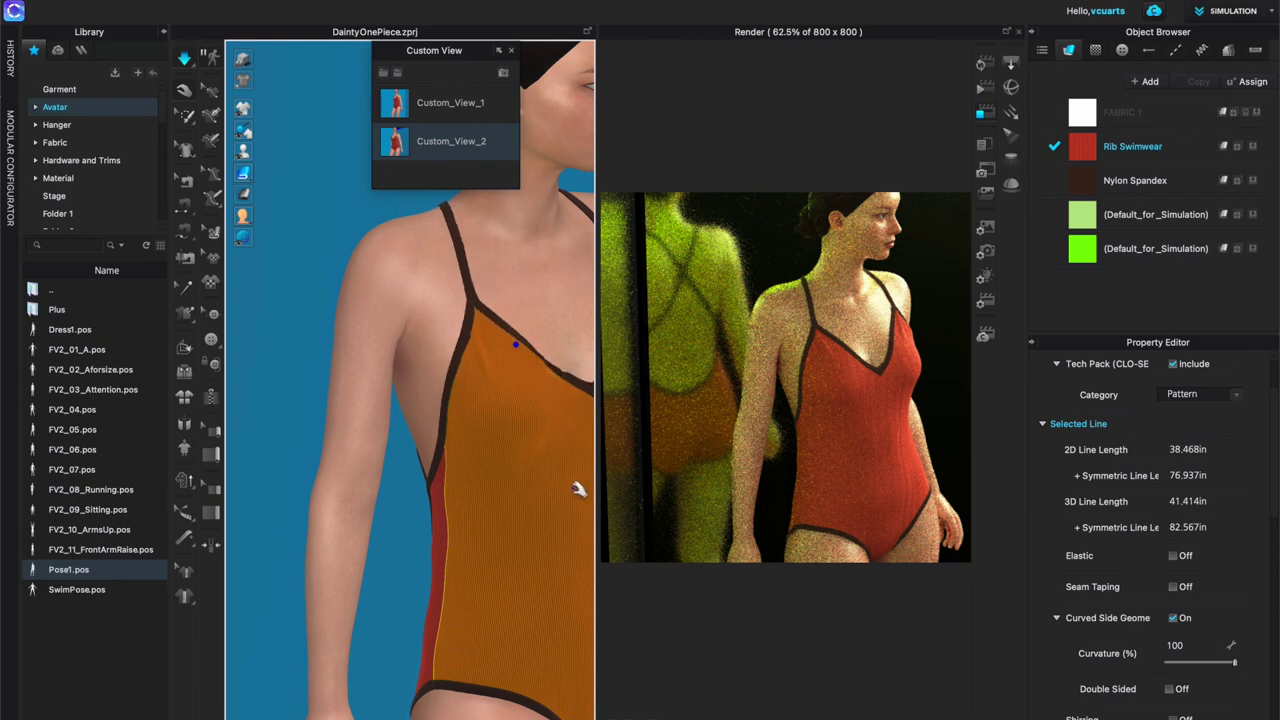
left_click(503, 73)
Step: Tug the front panel at the bust and hip, and check the swimsuit from the front and below
scroll(526, 381, "down", 5)
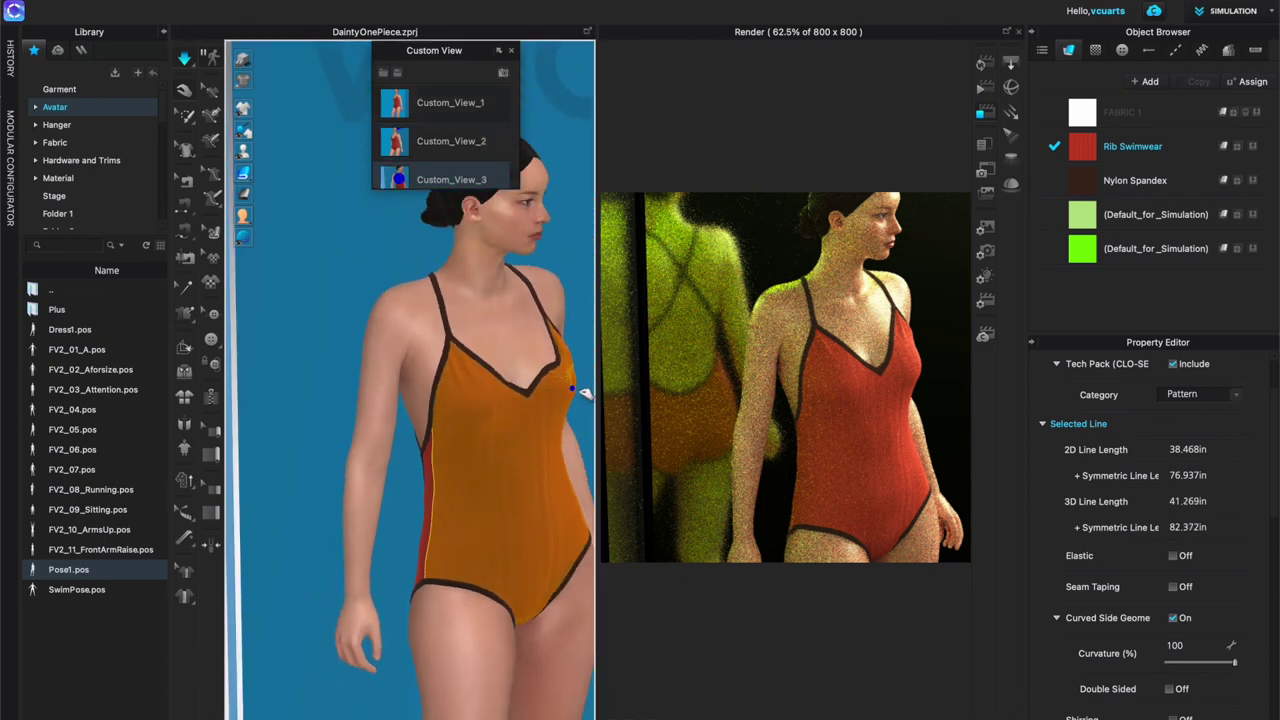
left_click(560, 304)
left_click(566, 401)
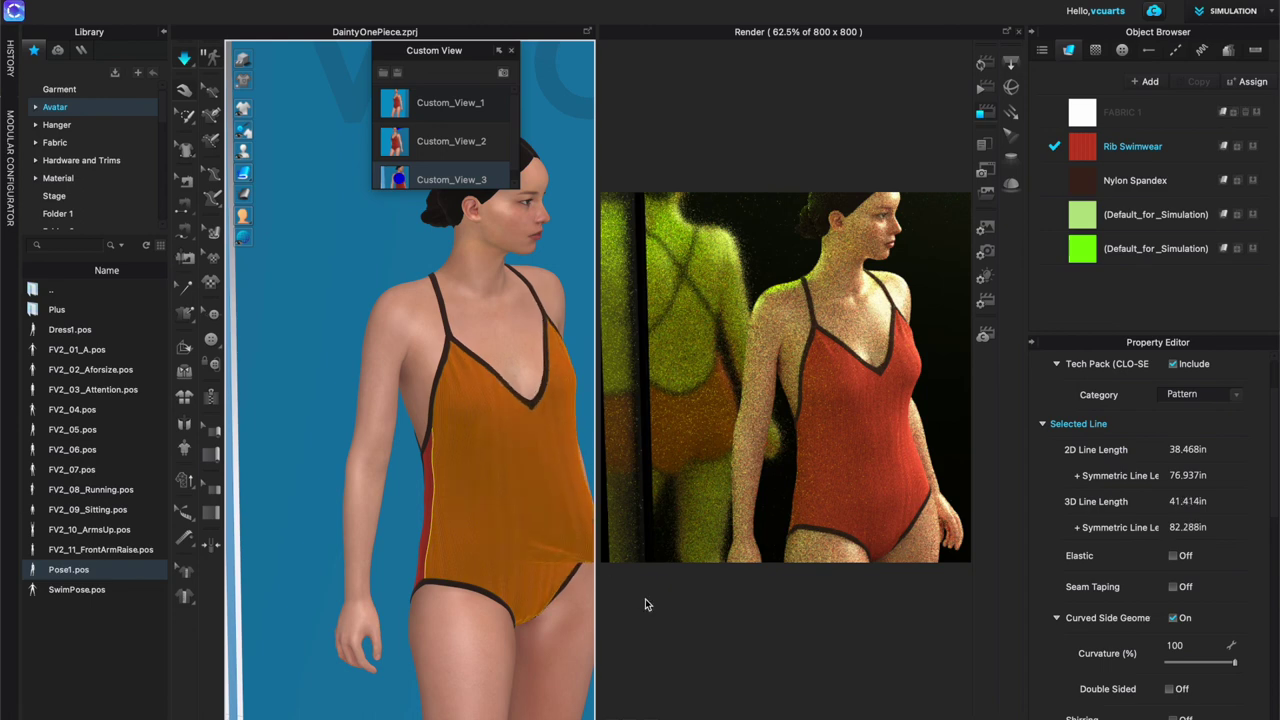
right_click_drag(566, 503, 491, 458)
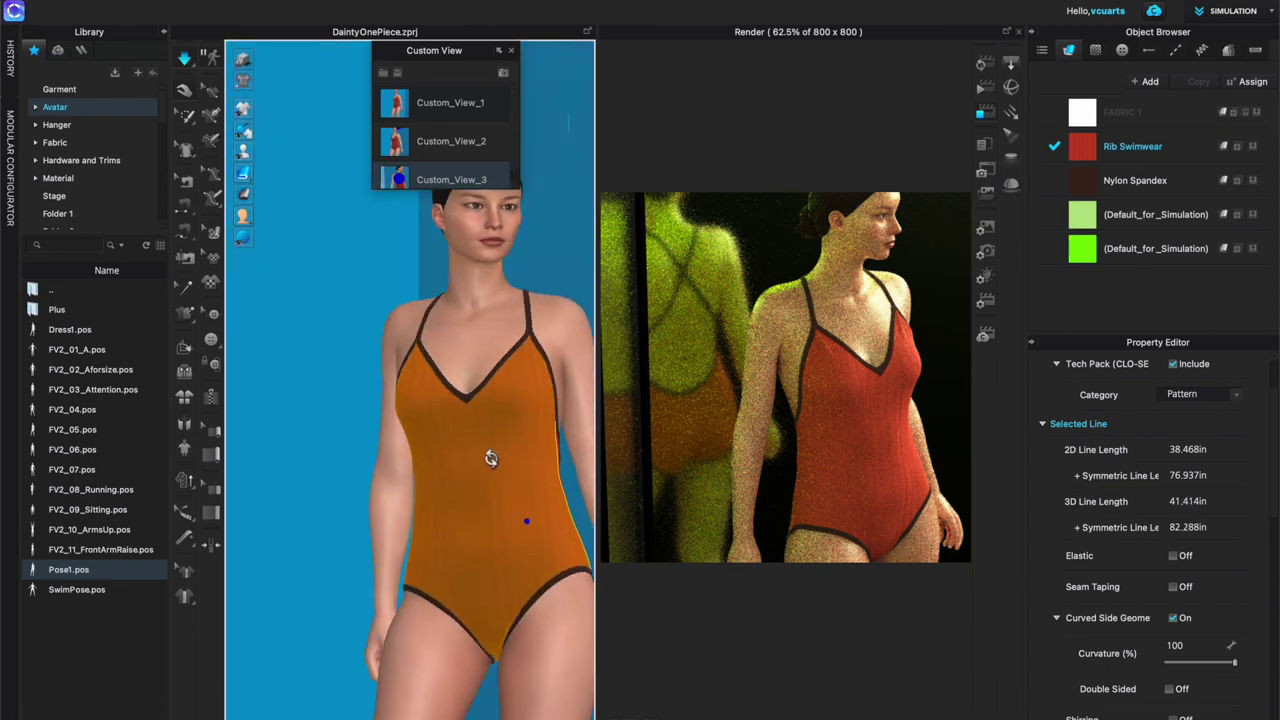
right_click_drag(507, 676, 540, 690)
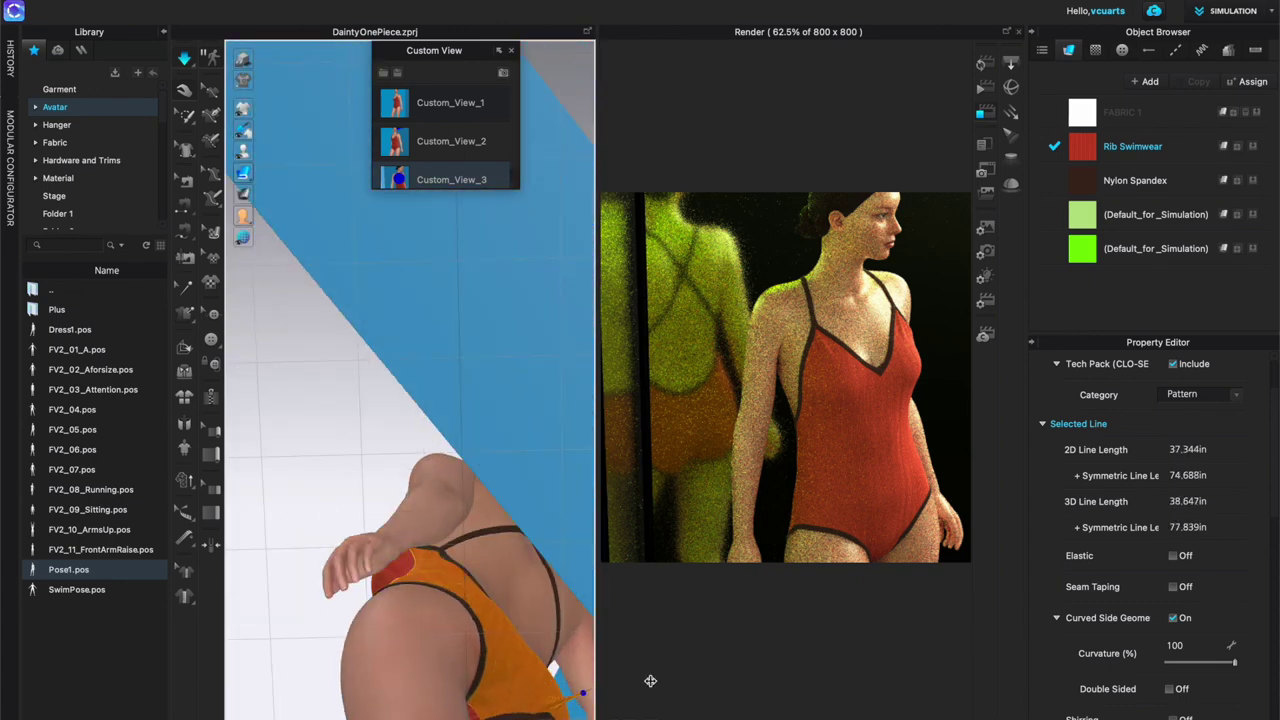
Step: Pull the leg-opening binding into place with the simulation running, and preview the swimsuit from Custom_View_3
right_click_drag(552, 668, 496, 719)
left_click(510, 705, "shift")
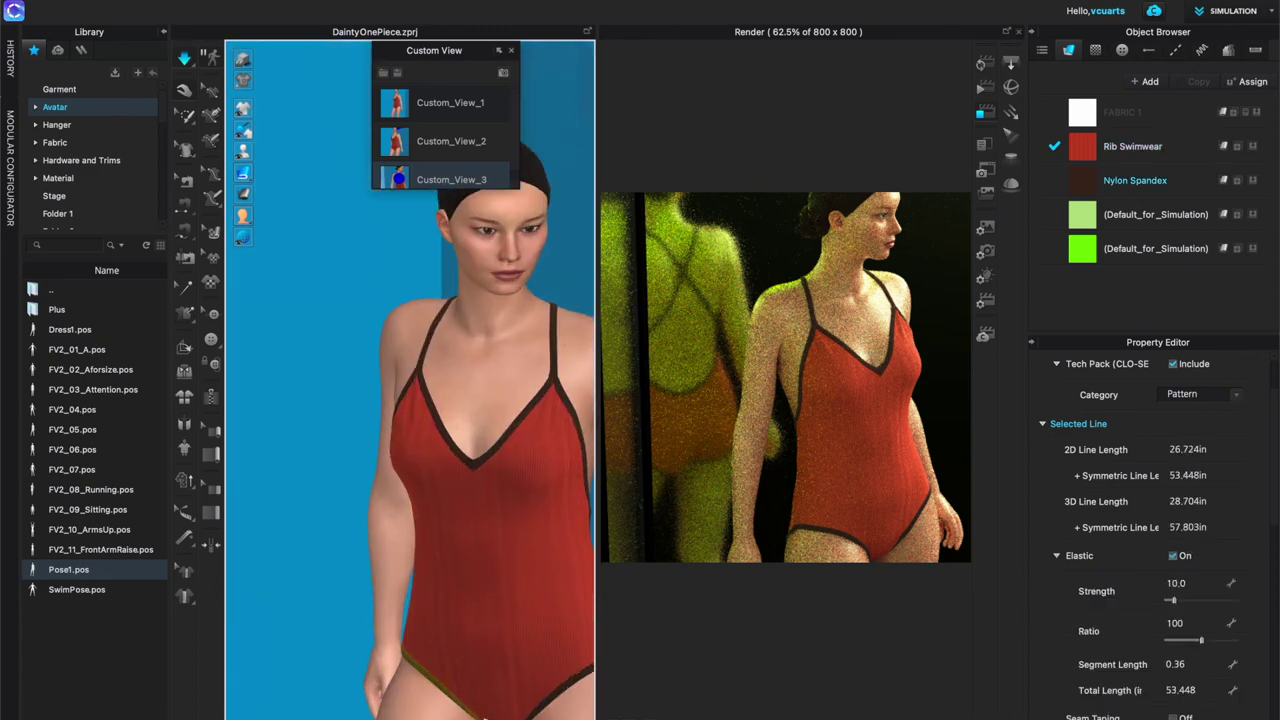
scroll(485, 588, "up", 5)
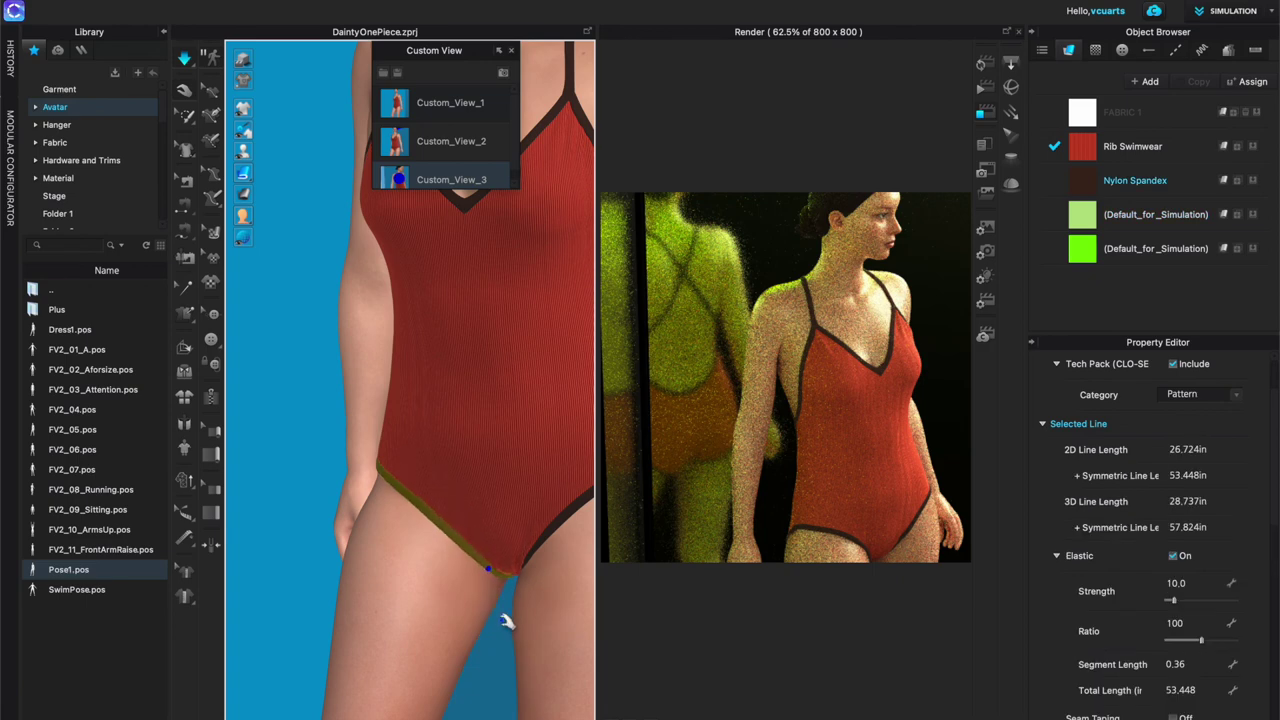
left_click(503, 612)
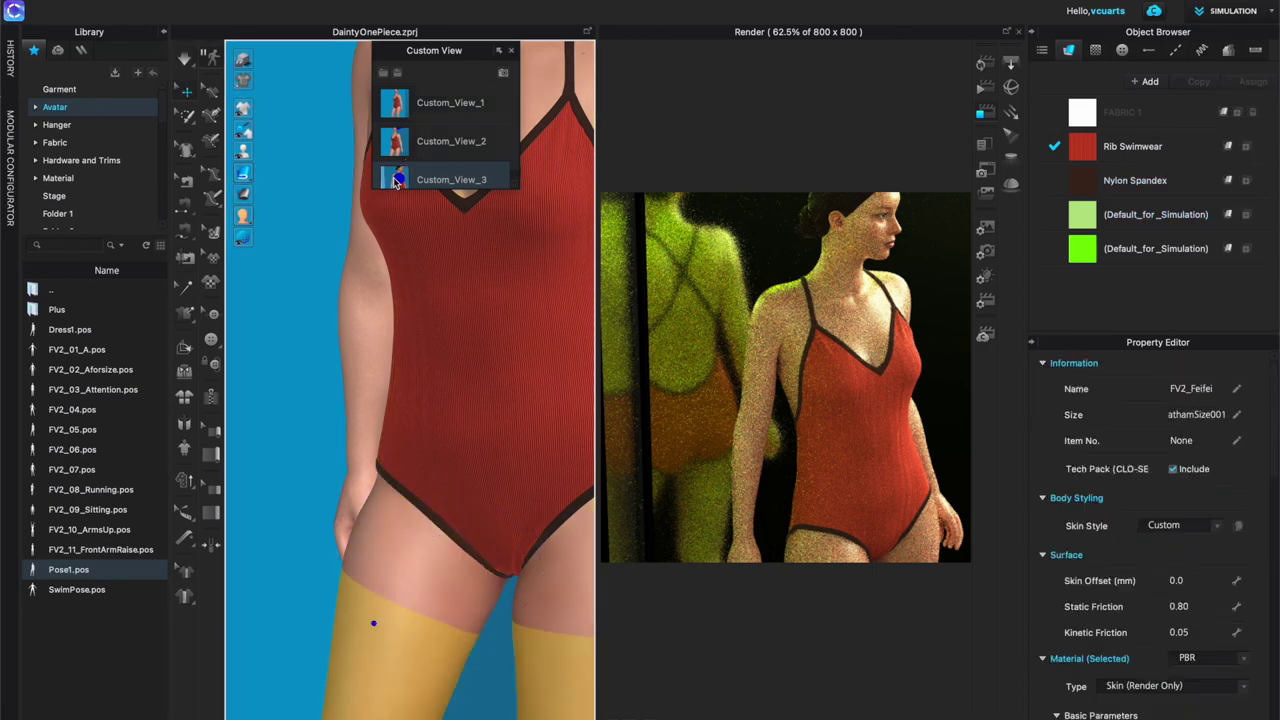
left_click(402, 181)
left_click(440, 133)
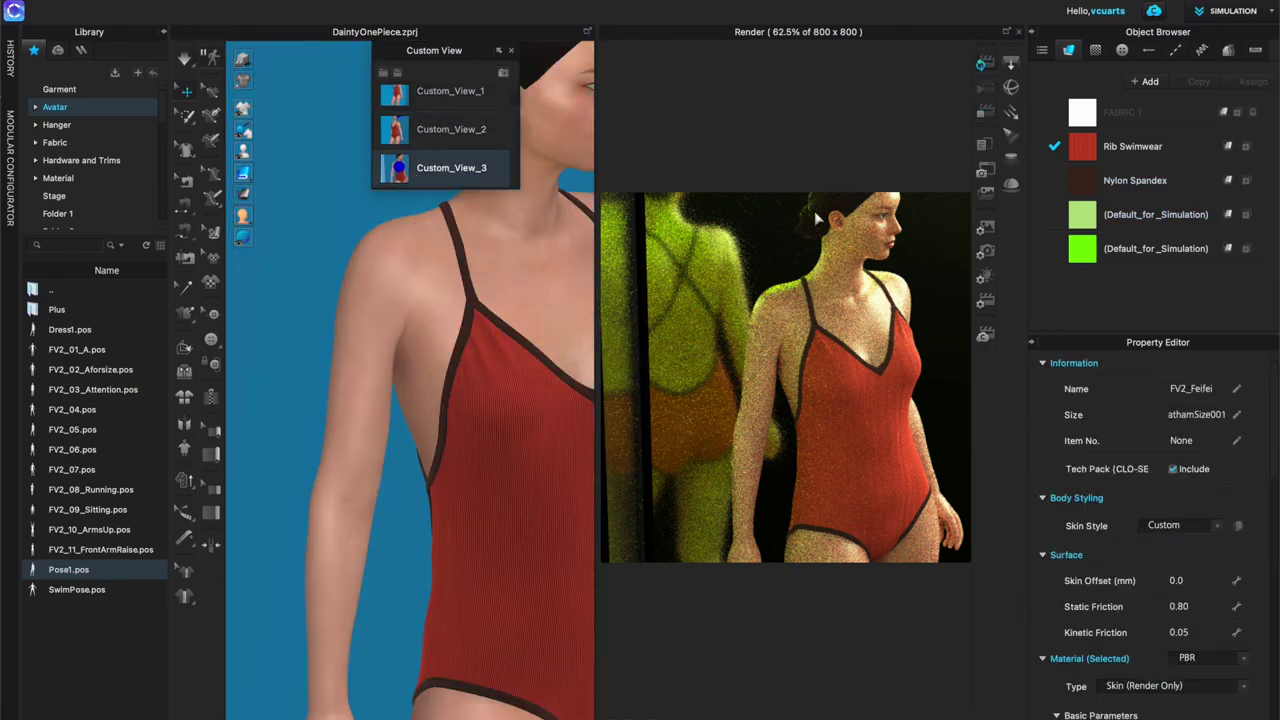
left_click(985, 111)
Step: Reposition the mirror panel so it reflects more of the avatar's back, and render from Custom_View_3
scroll(480, 216, "down", 8)
left_click(422, 261)
right_click_drag(430, 268, 440, 355)
left_click(380, 480)
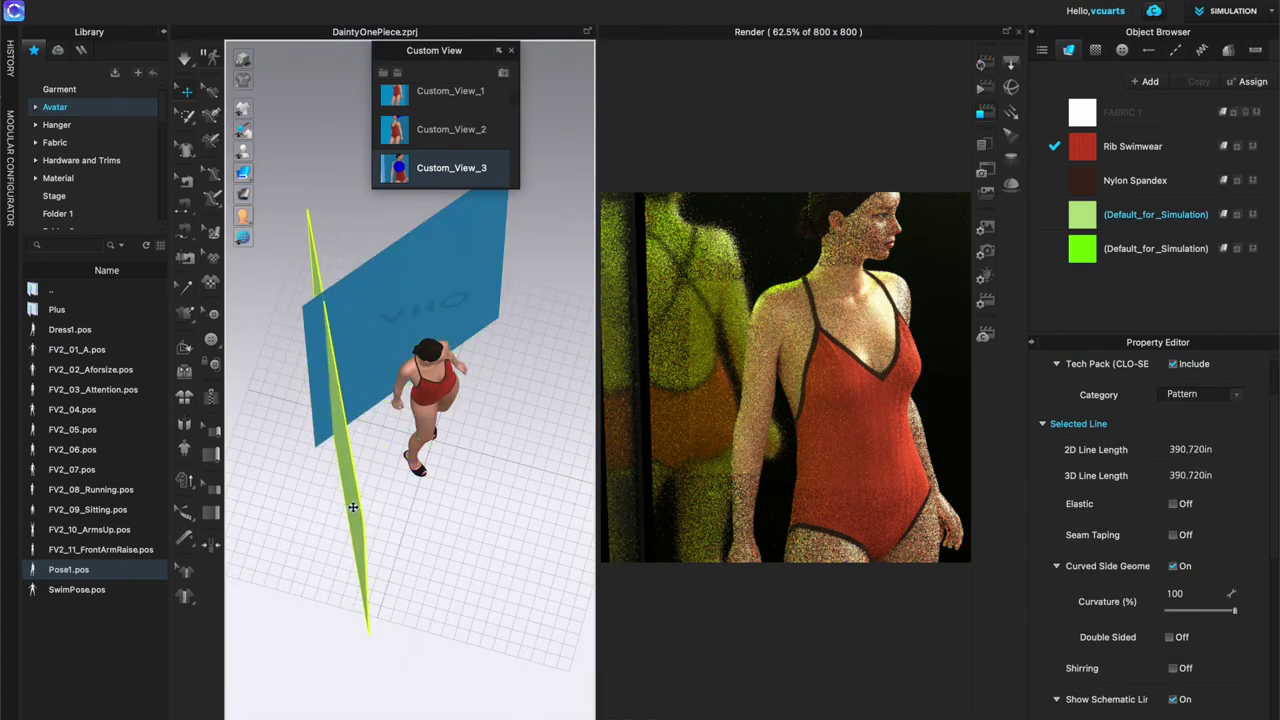
right_click_drag(353, 507, 450, 196)
left_click(399, 172)
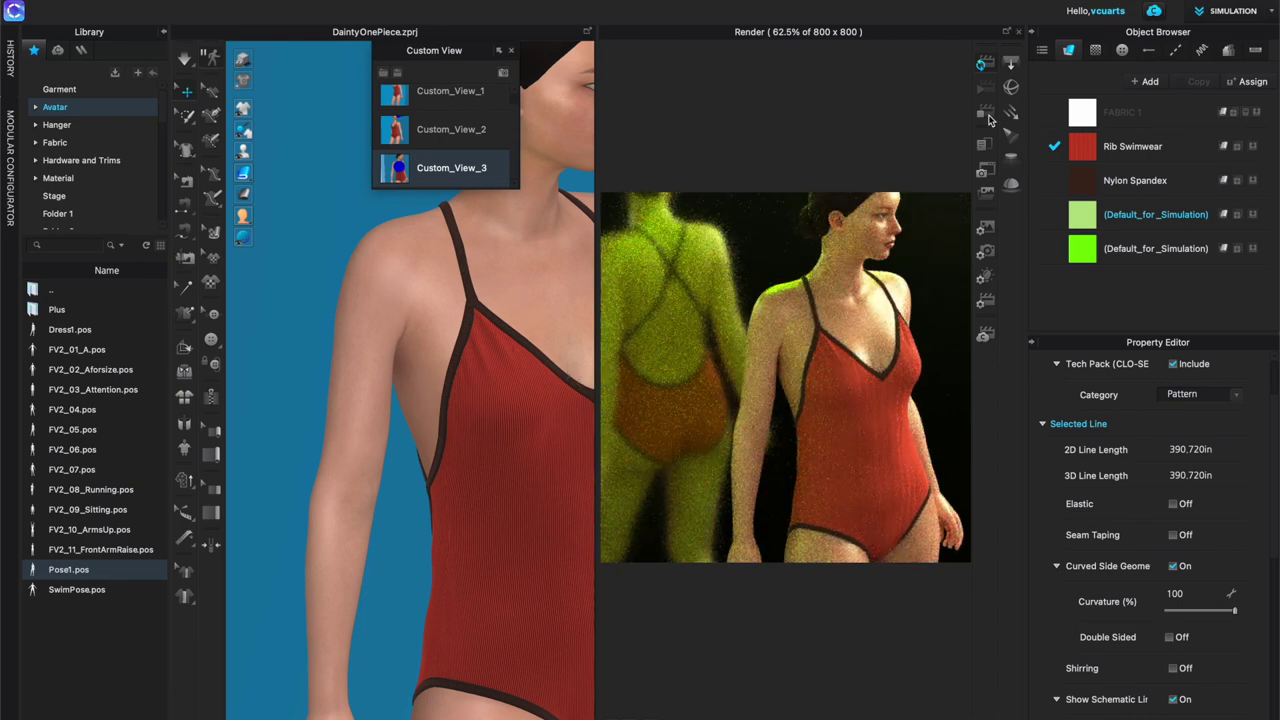
Step: Tug the neckline binding and front panel with the simulation running, and render Custom_View_3 with a wider framing
left_click_drag(477, 365, 519, 436)
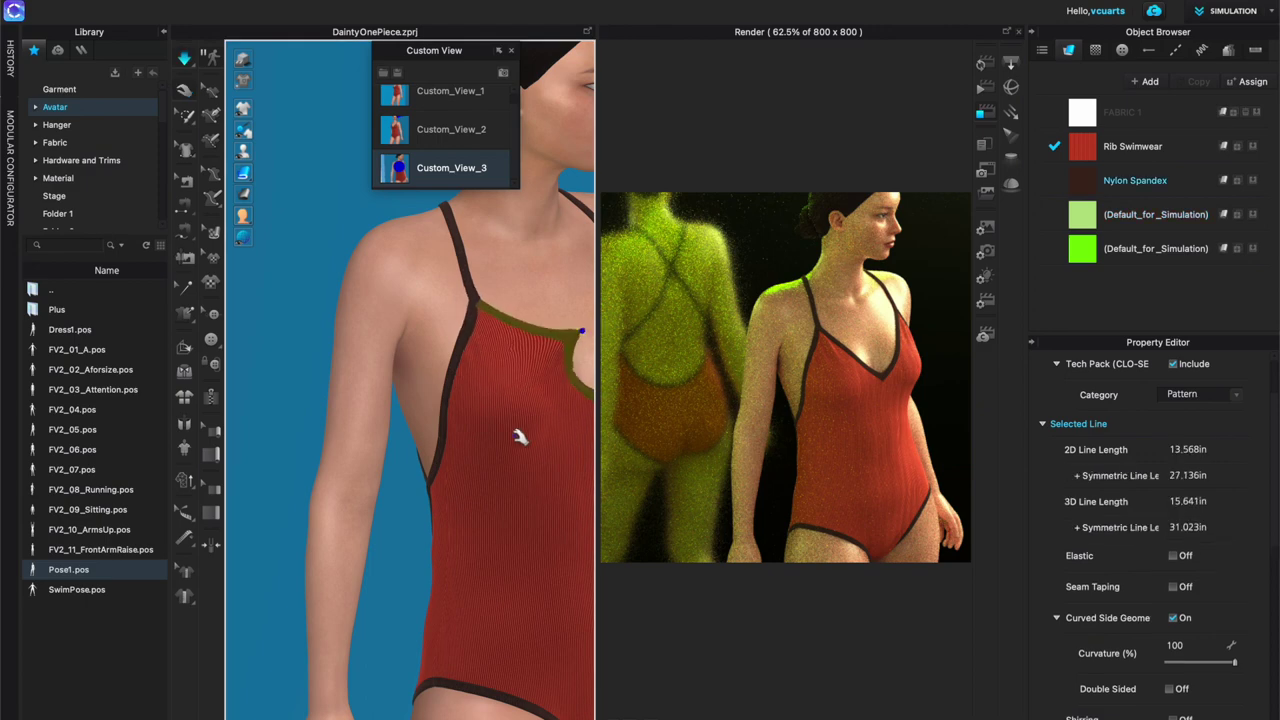
right_click_drag(562, 432, 580, 356)
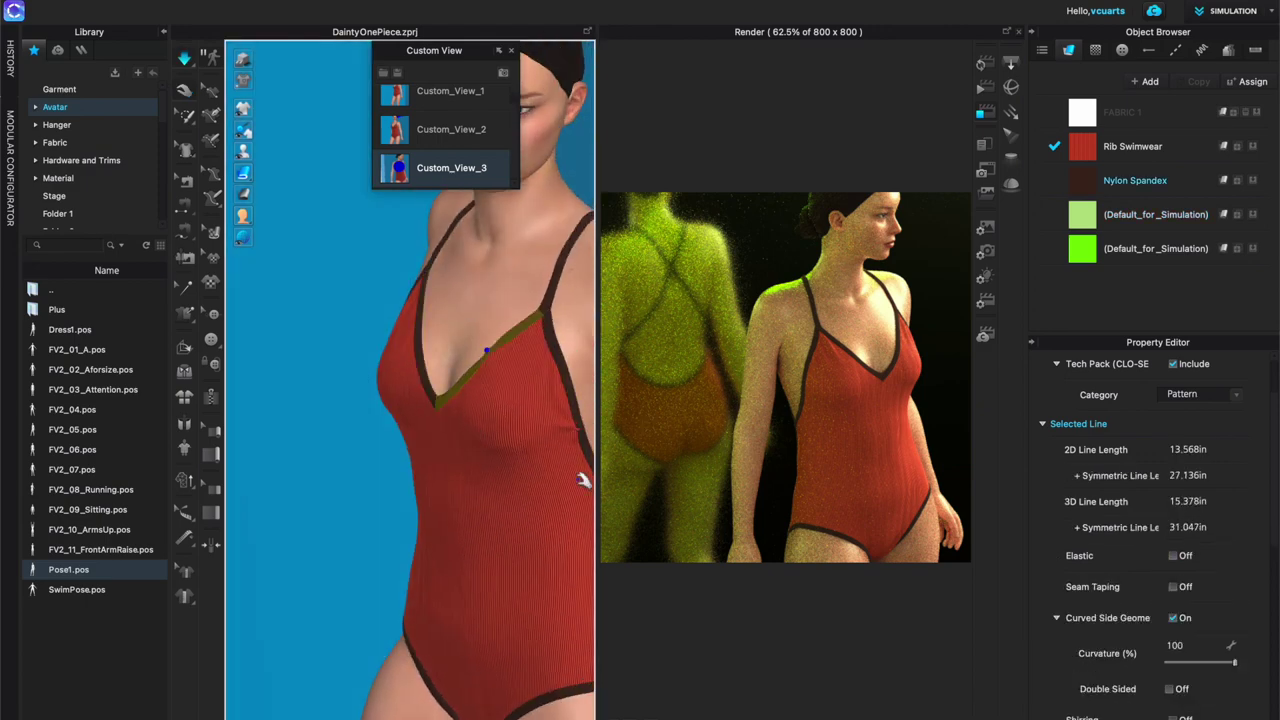
left_click(399, 172)
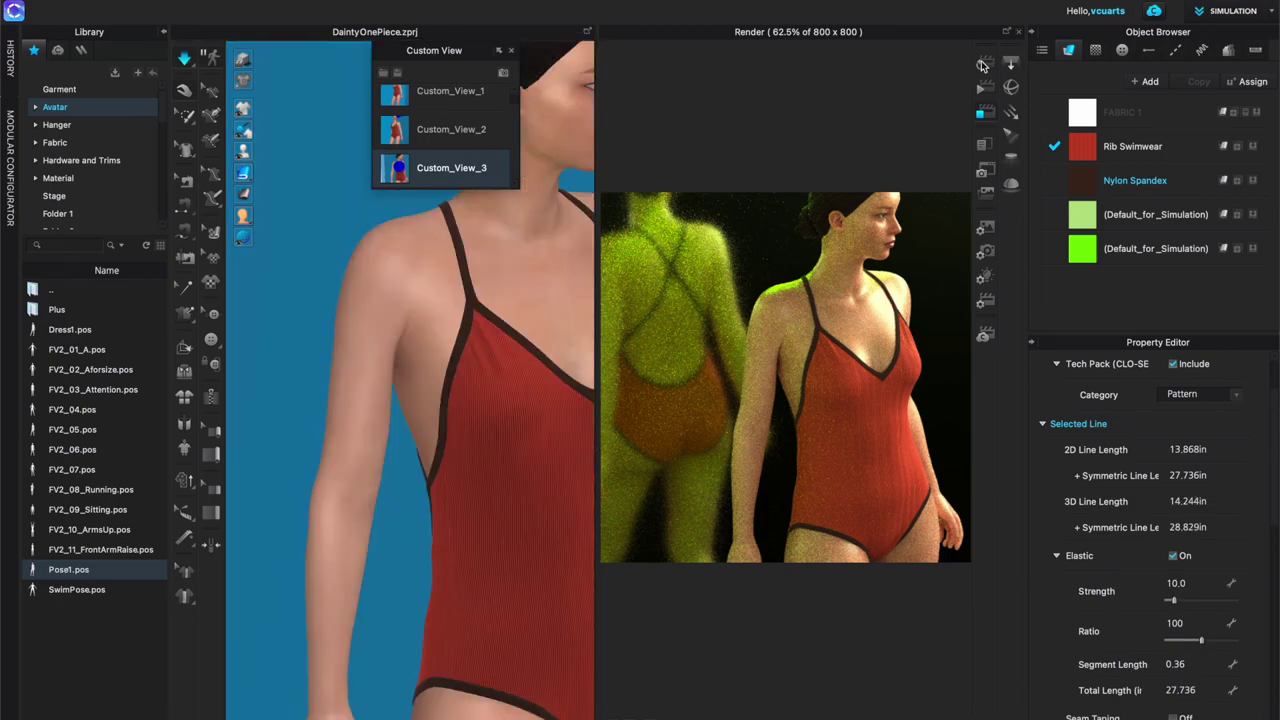
left_click(984, 65)
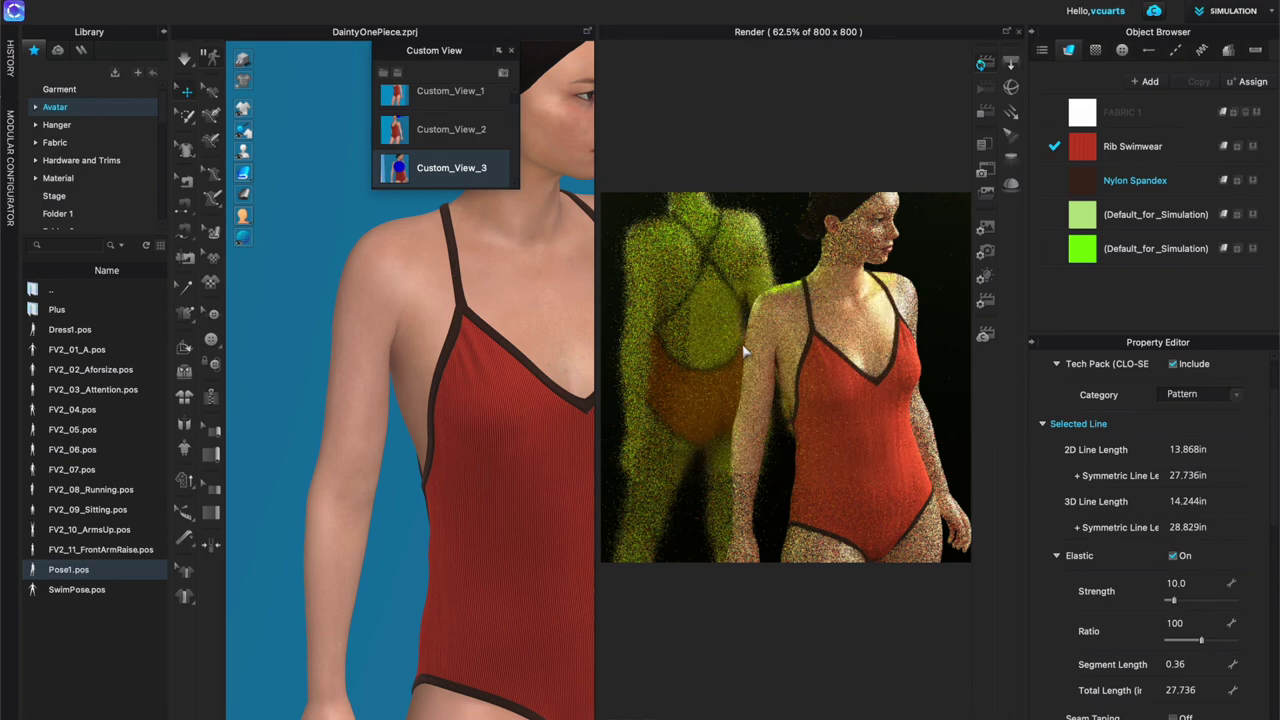
scroll(744, 352, "down", 5)
right_click_drag(746, 351, 778, 336)
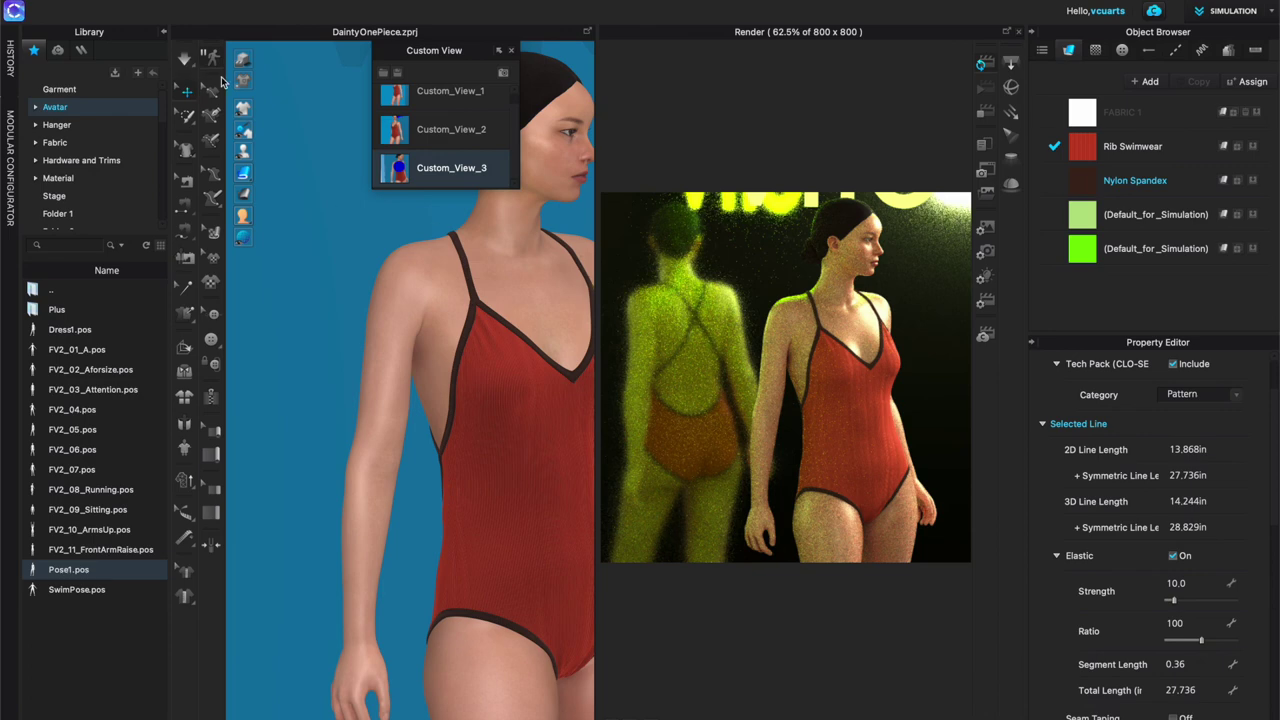
Step: Show the avatar's X-ray joints and adjust the head joint to change the direction of the face
left_click(296, 153)
left_click(567, 218)
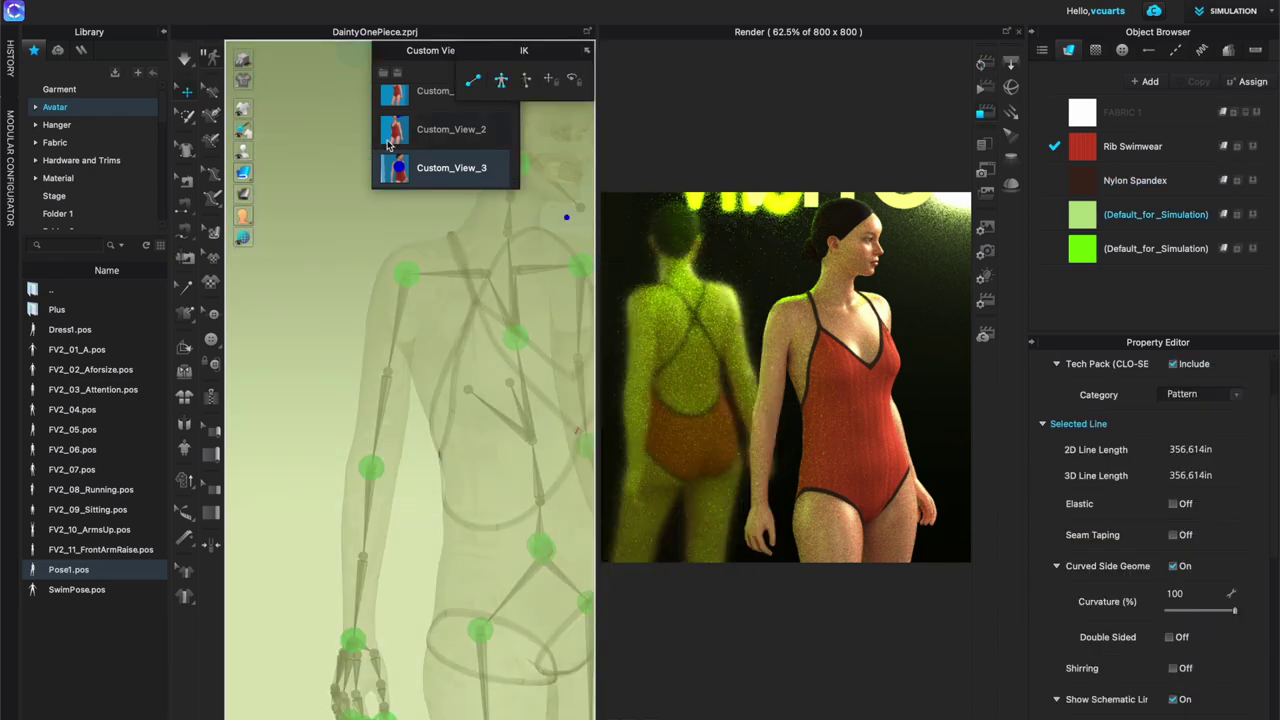
left_click(329, 151)
left_click(329, 151)
scroll(532, 264, "down", 4)
left_click(491, 216)
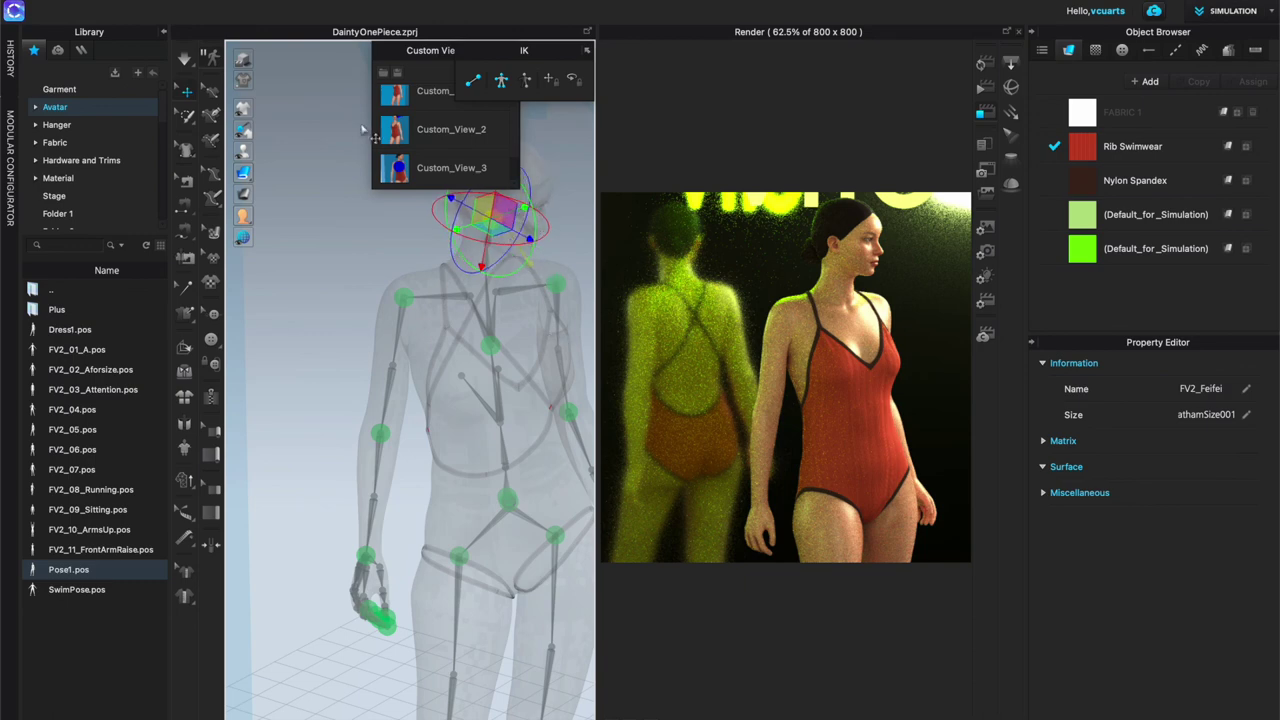
left_click(463, 103)
Step: Lower the green lettering behind the avatar's head, and render the scene again from a wider Custom_View_3 framing
left_click(399, 170)
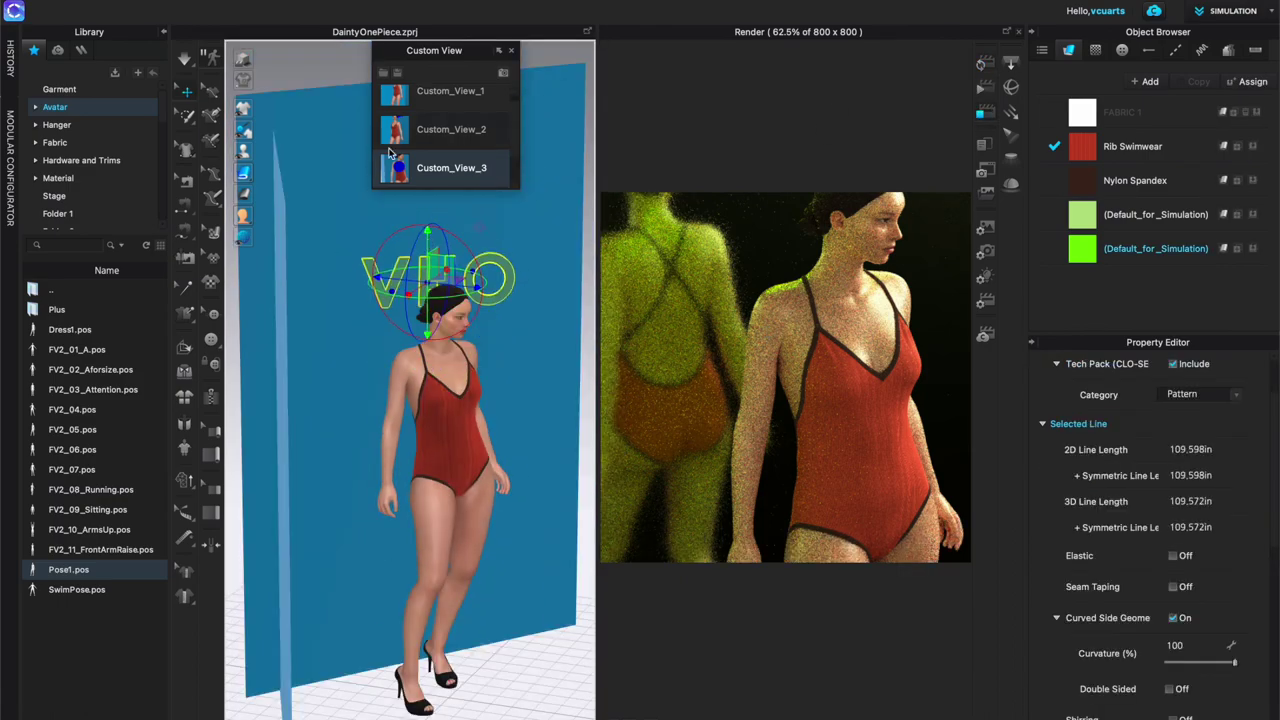
left_click(391, 156)
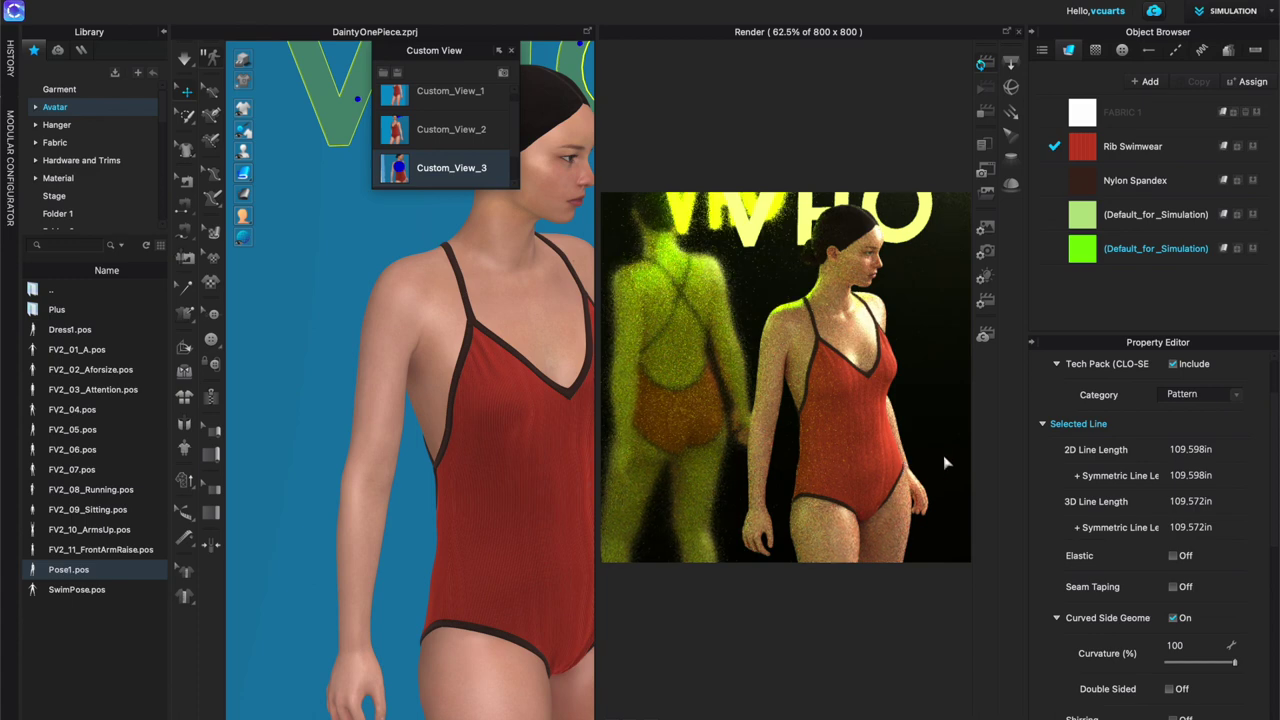
left_click(984, 116)
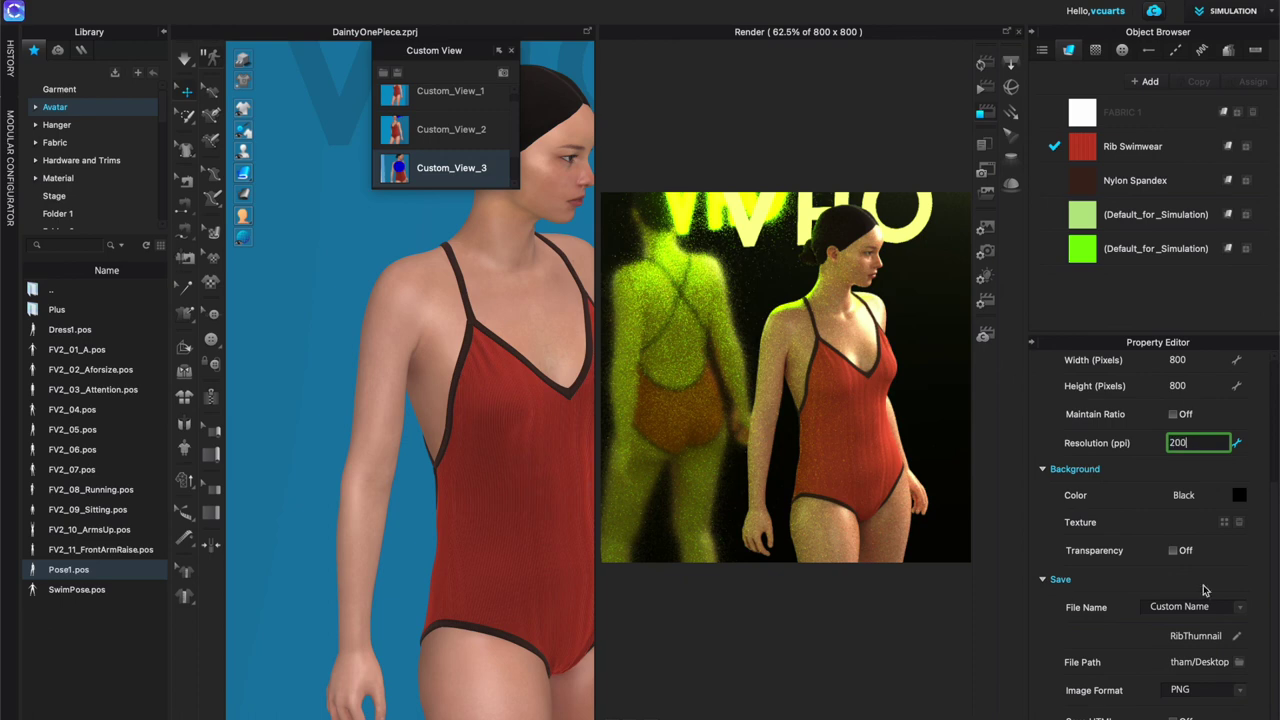
Step: Set the render image to 1000 × 1000 pixels at a resolution of 150 ppi
type("150")
left_click(1190, 360)
type("1000")
left_click(1194, 387)
type("1000")
key("Return")
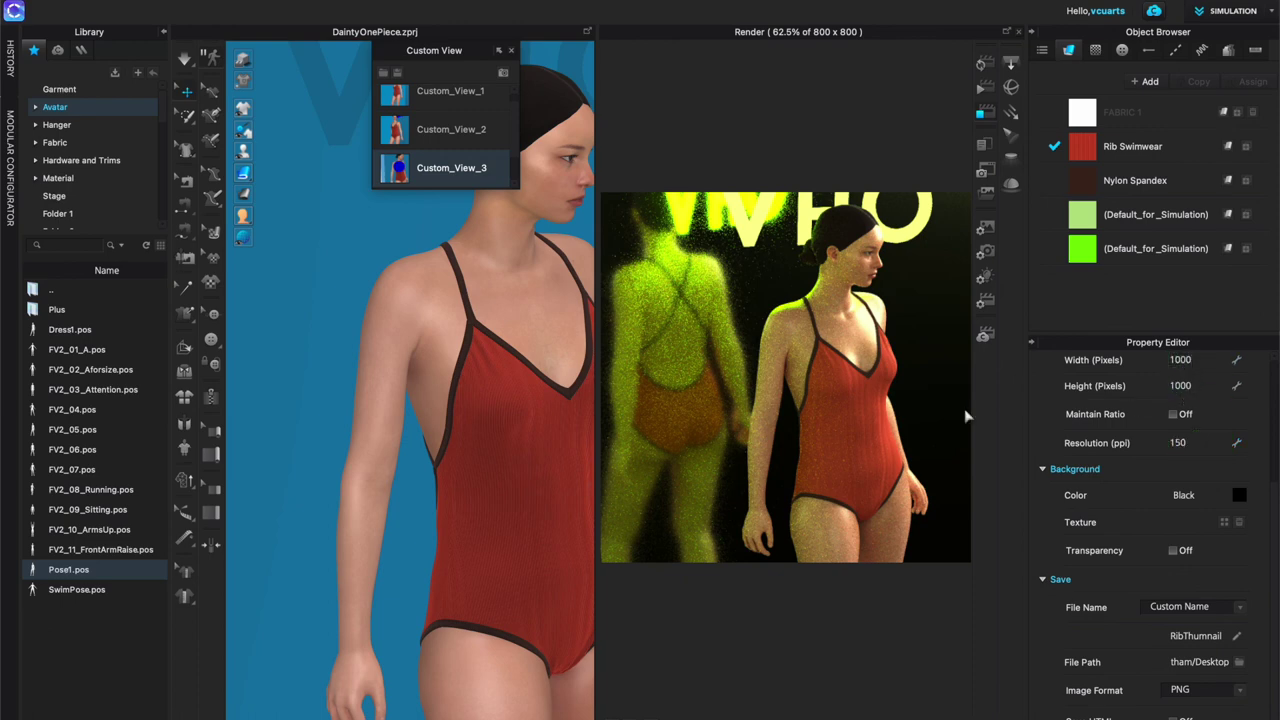
Step: Preview the resized image, give the output a custom file name ending in "SuitRender", and start the final render
left_click(987, 63)
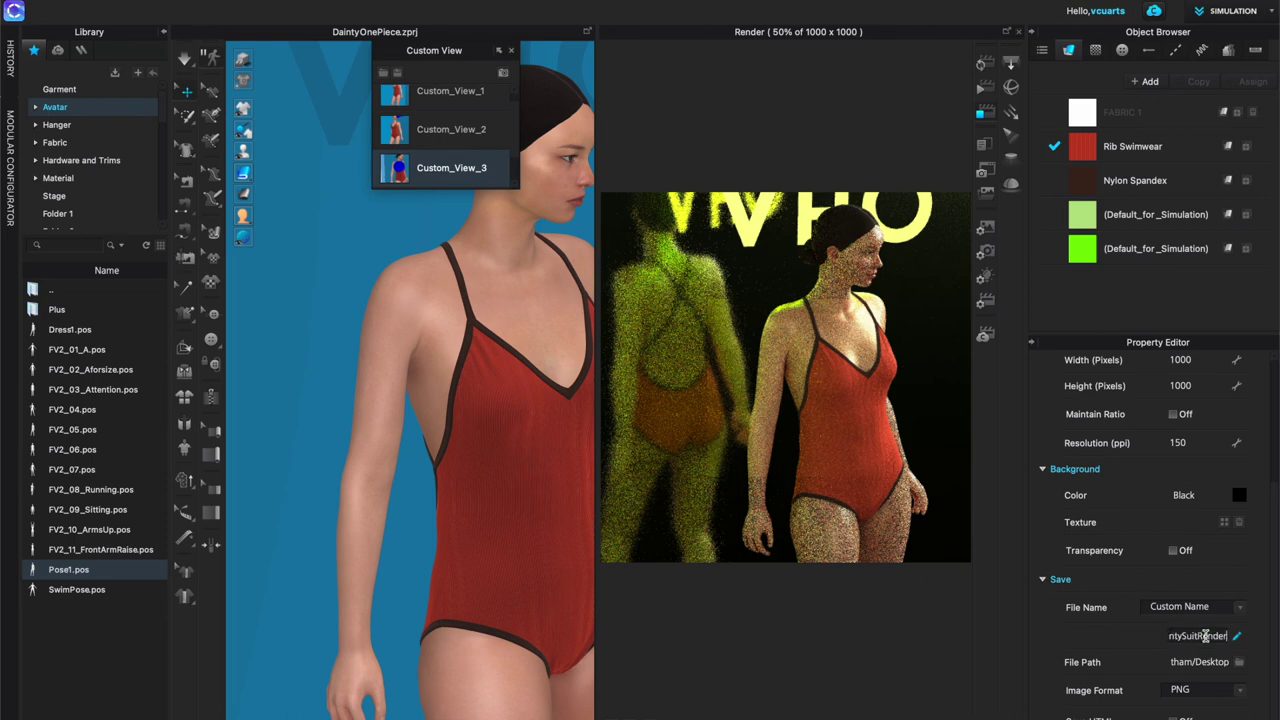
scroll(1205, 630, "up", 5)
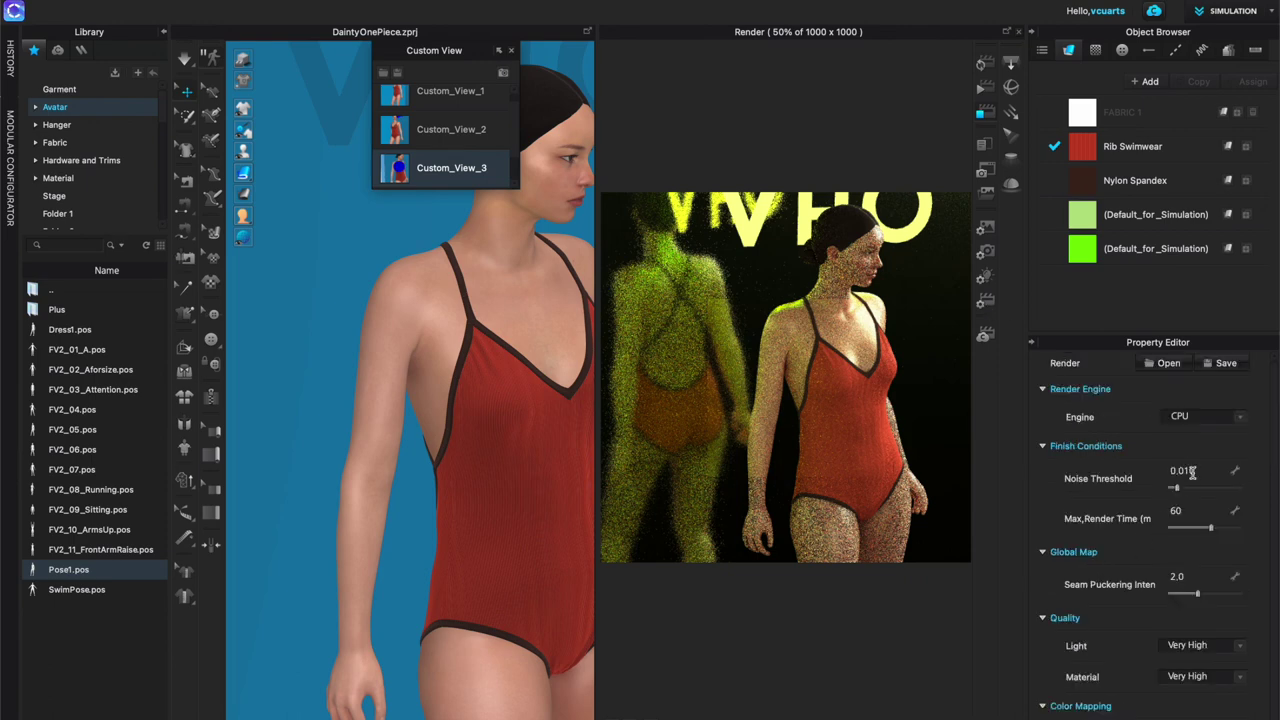
left_click(986, 92)
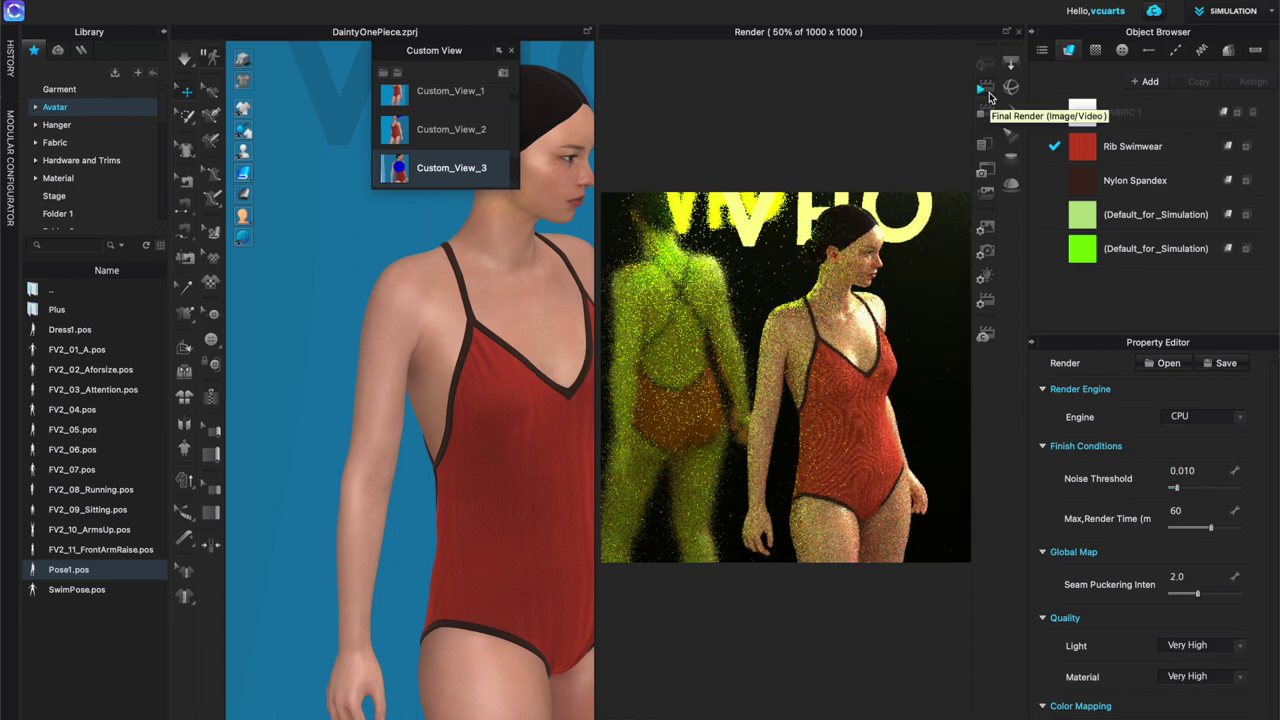